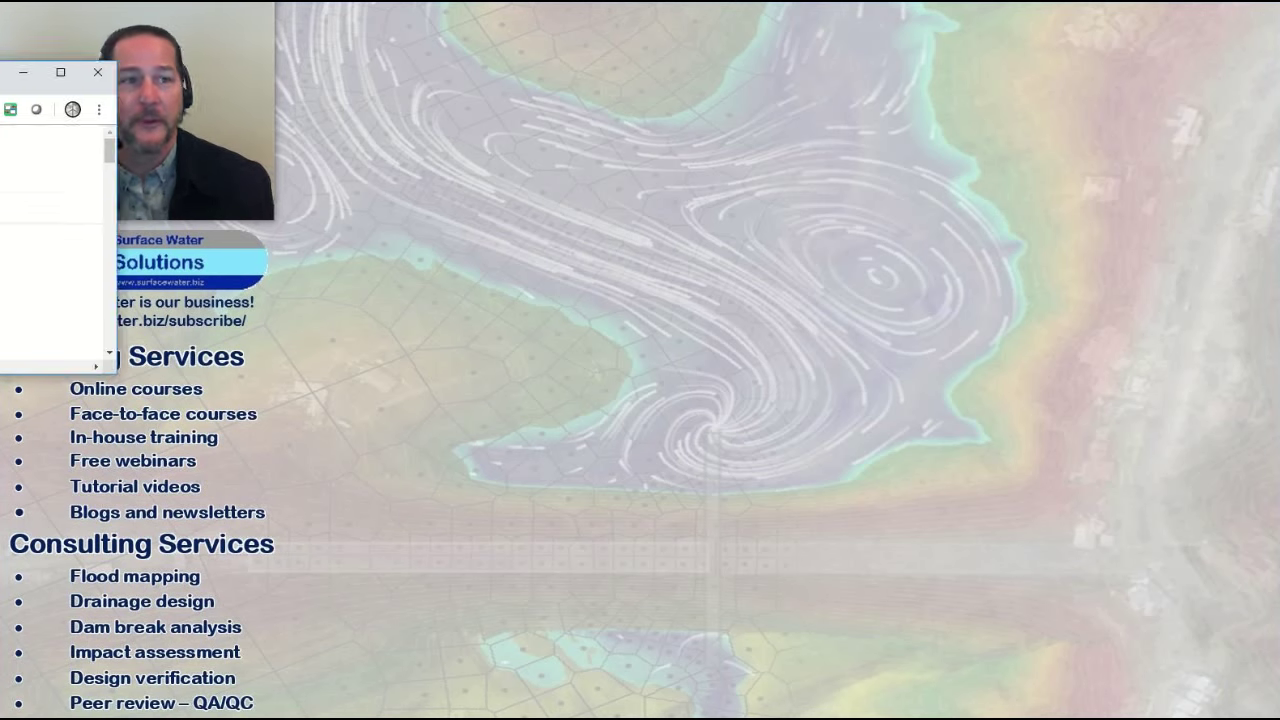
Step: Bring up the "download hec ras" search results in the browser and open the HEC-RAS Downloads page
key(alt+Tab)
drag(454, 118, 841, 84)
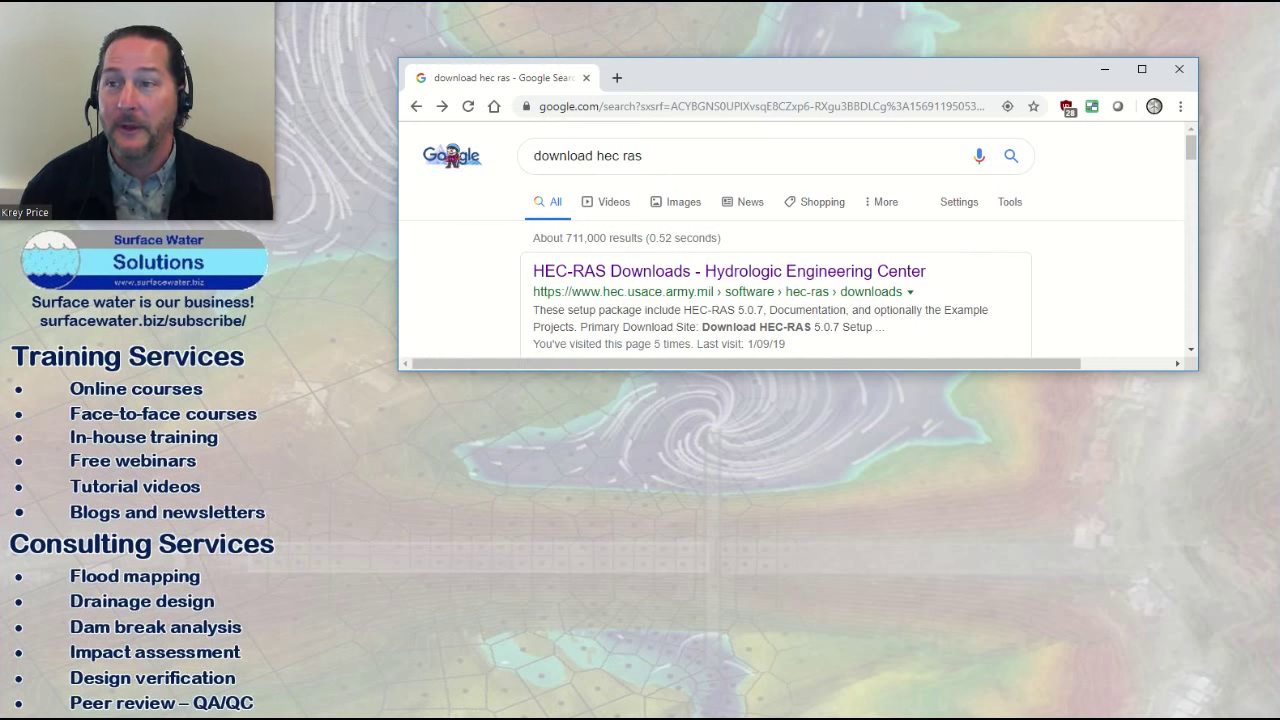
click(740, 272)
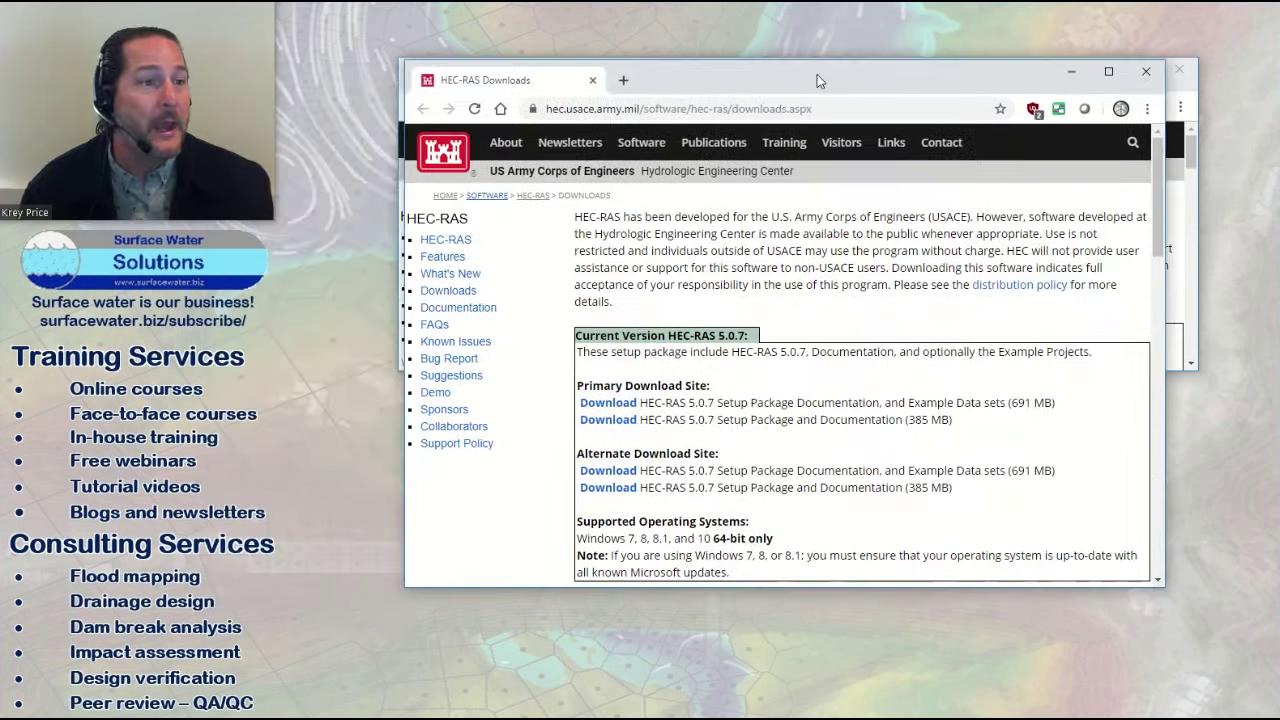
drag(817, 75, 816, 67)
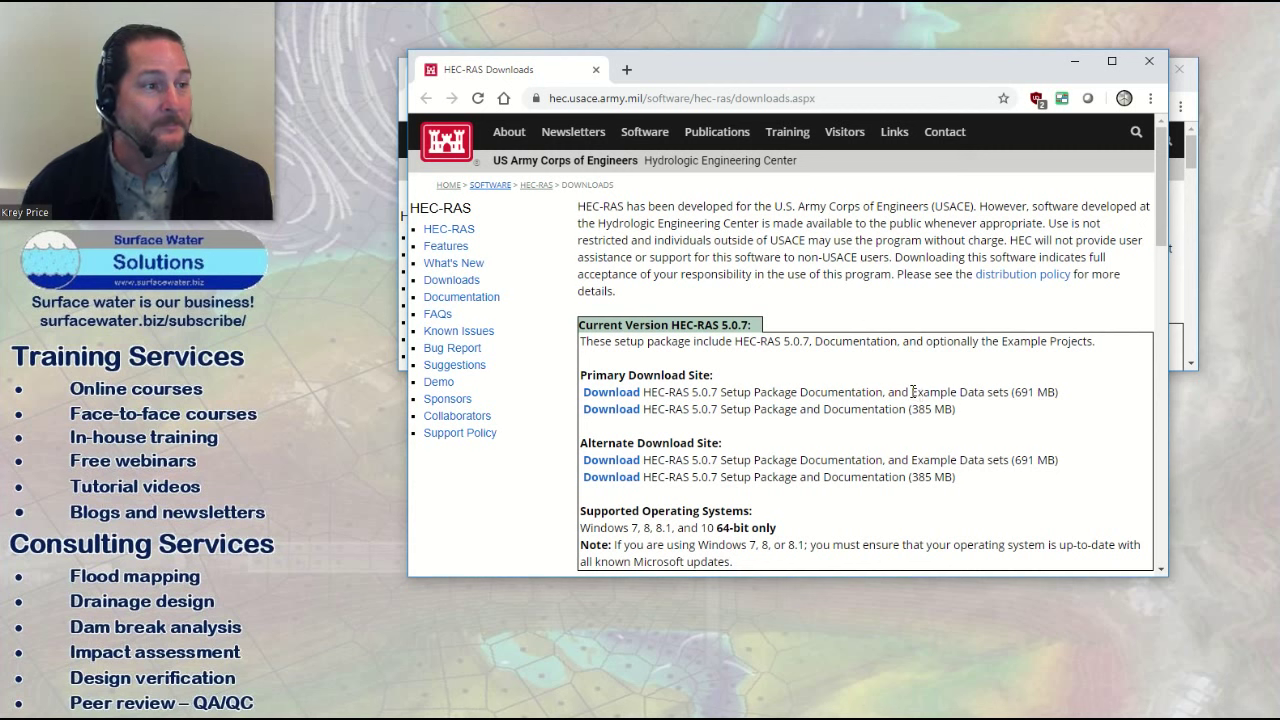
Step: Download the HEC-RAS 5.0.7 setup package with documentation and example data sets from the primary download site
click(612, 392)
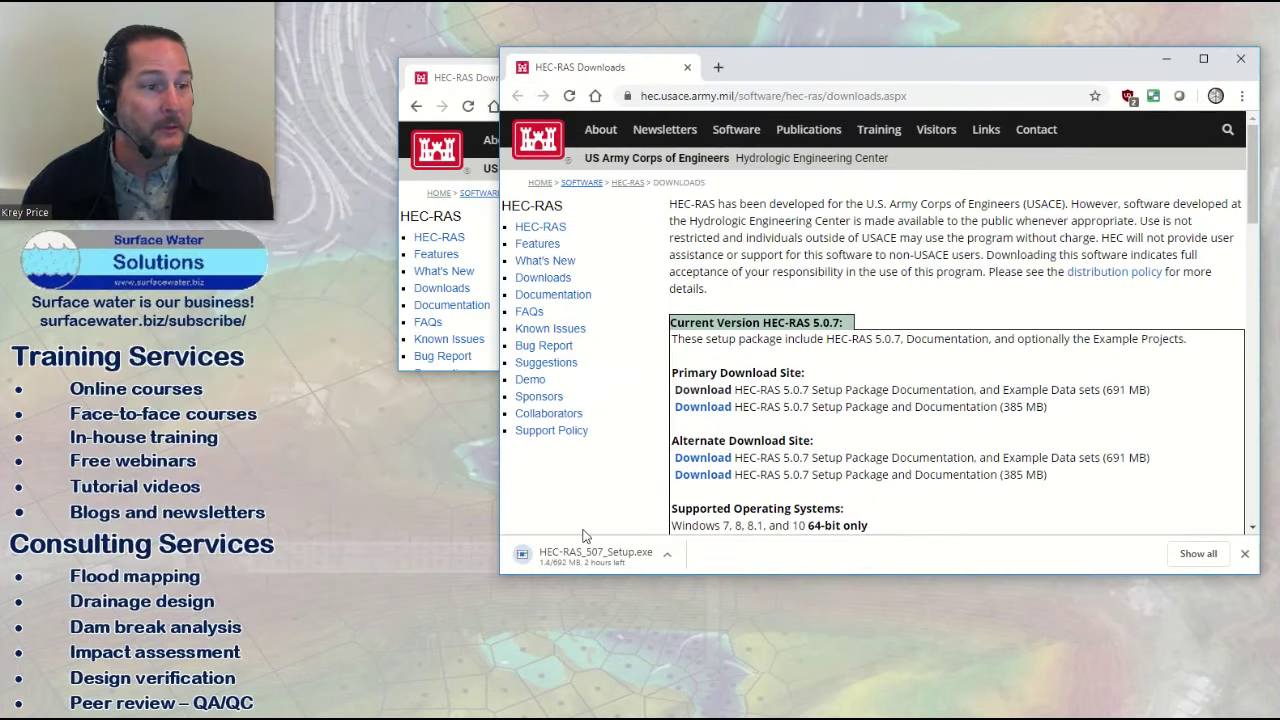
click(667, 553)
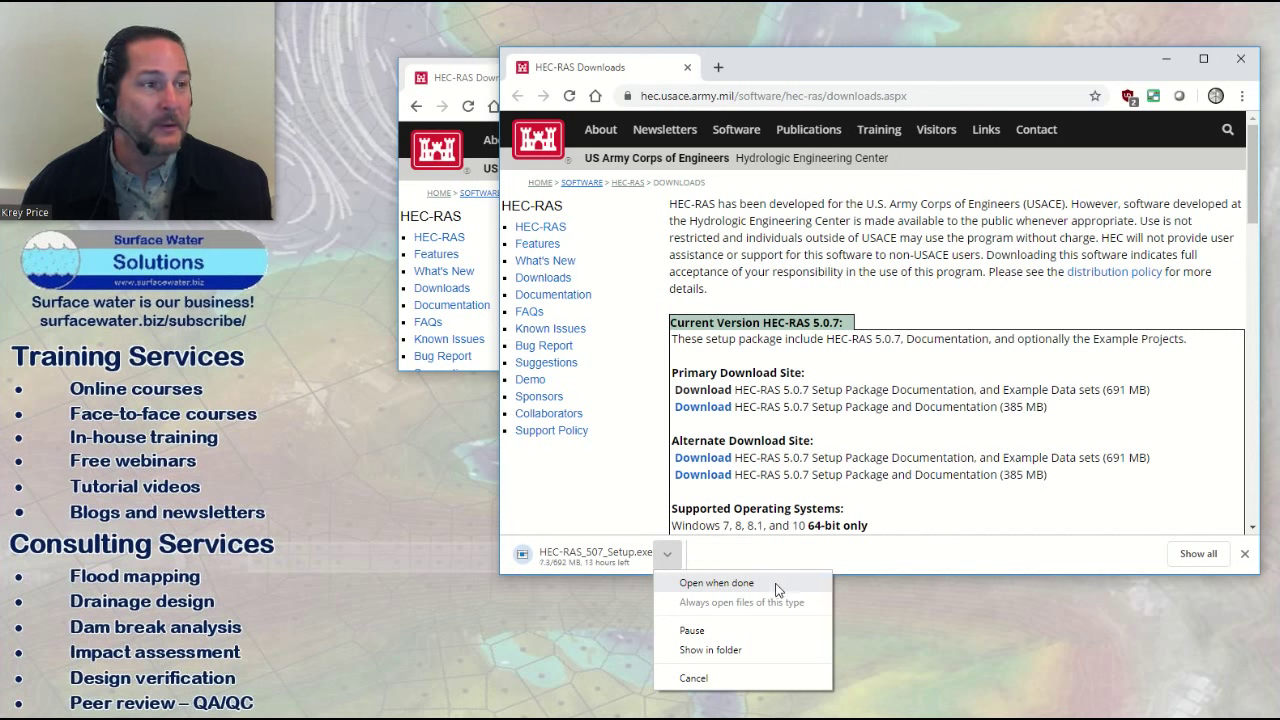
key(super+Down)
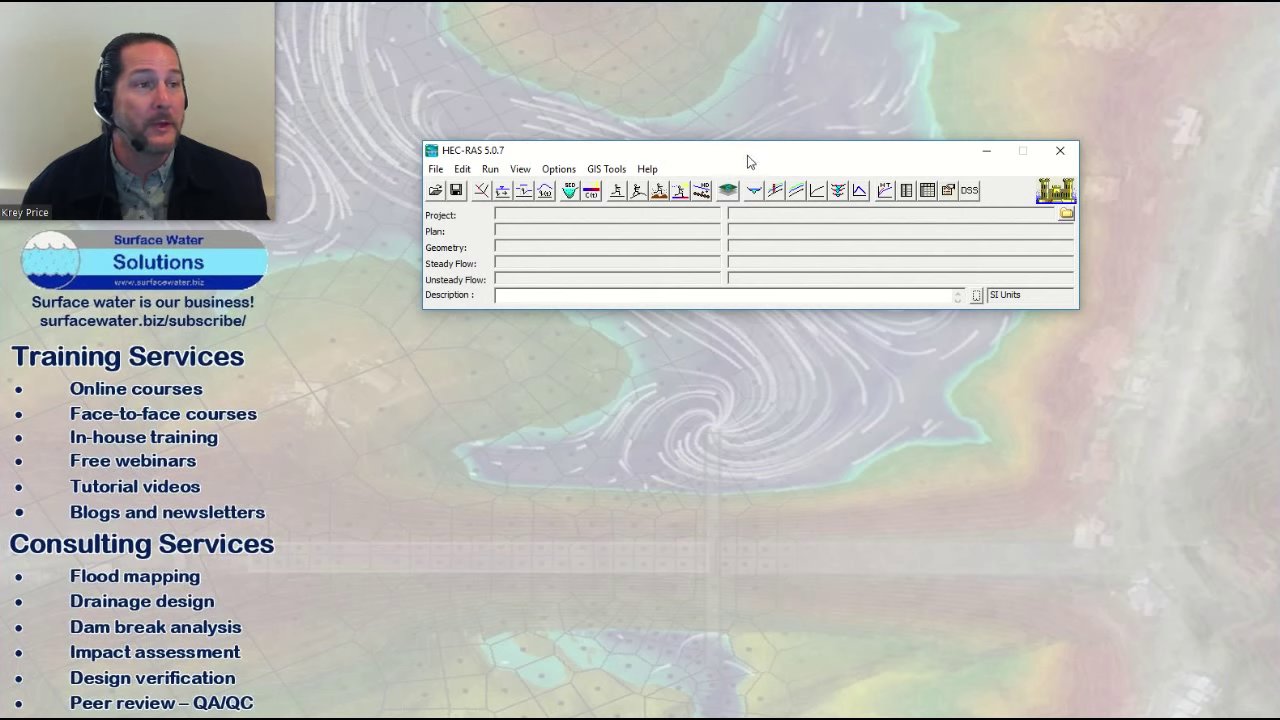
Step: Set System International (Metric System) as the default unit system for new HEC-RAS projects
click(559, 169)
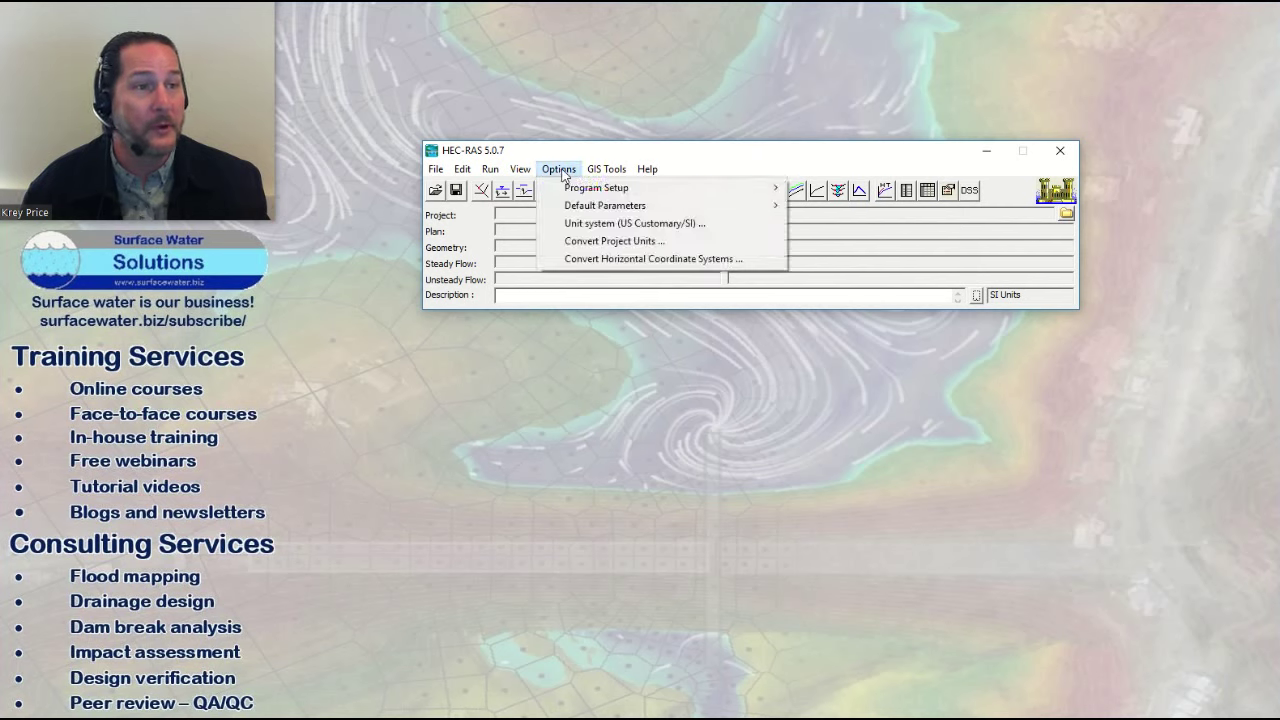
click(573, 223)
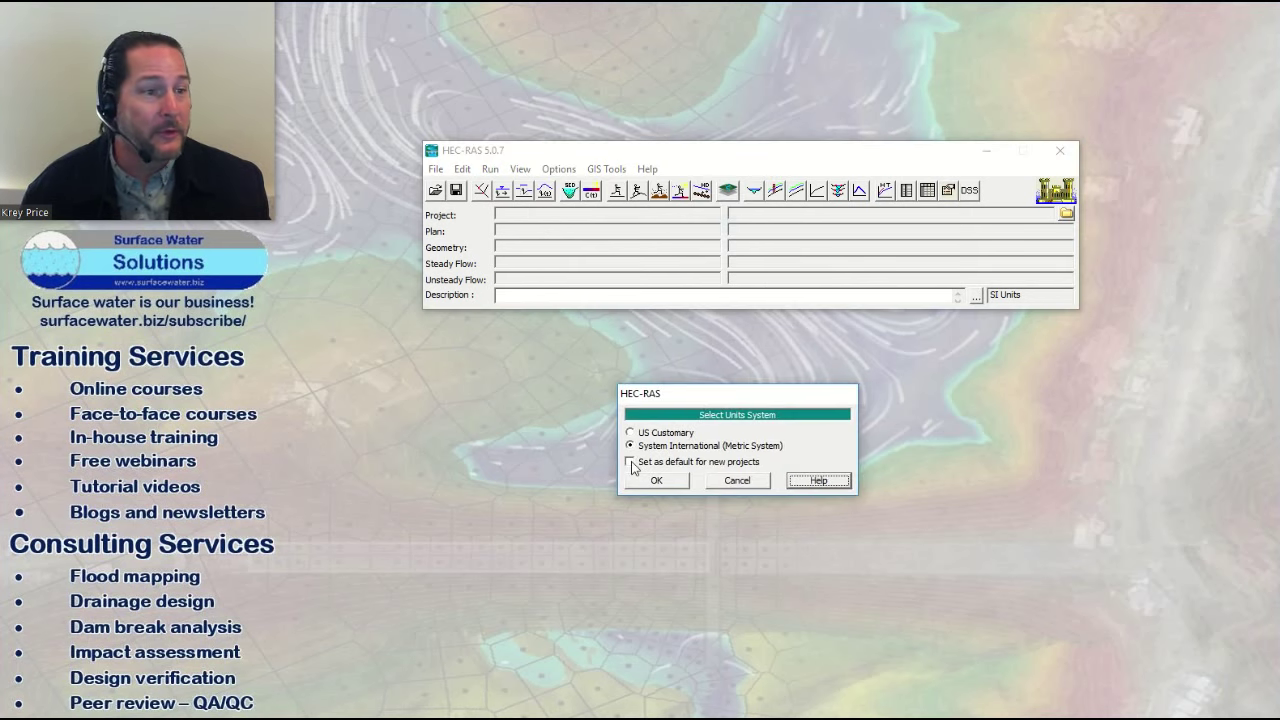
click(633, 465)
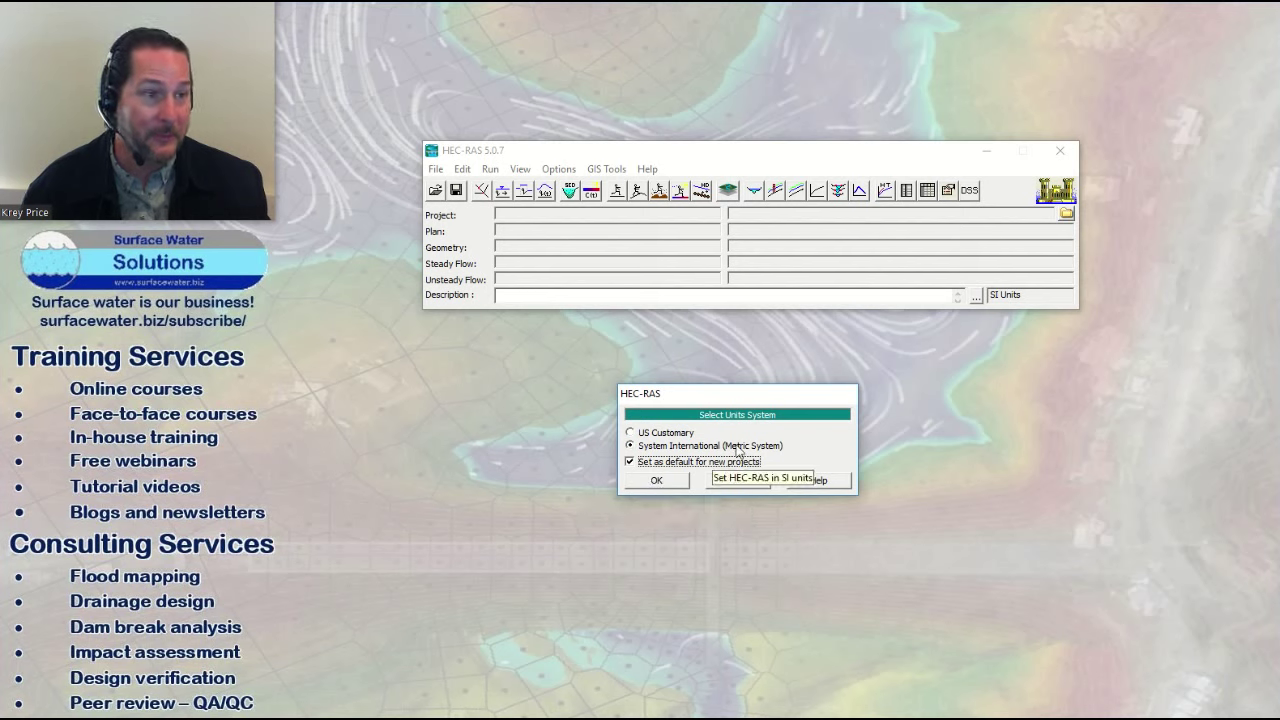
click(658, 481)
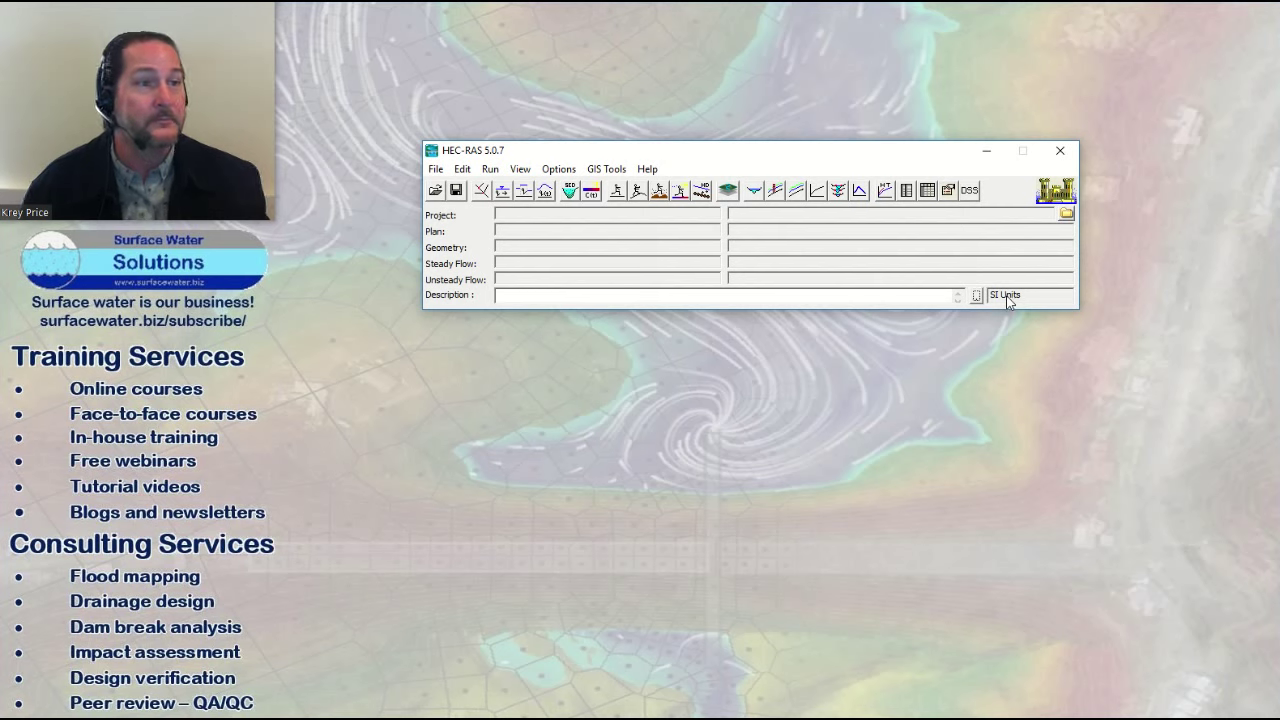
Step: Move the HEC-RAS main window out of the way, then briefly view the empty RAS Mapper and close it
drag(704, 155, 577, 35)
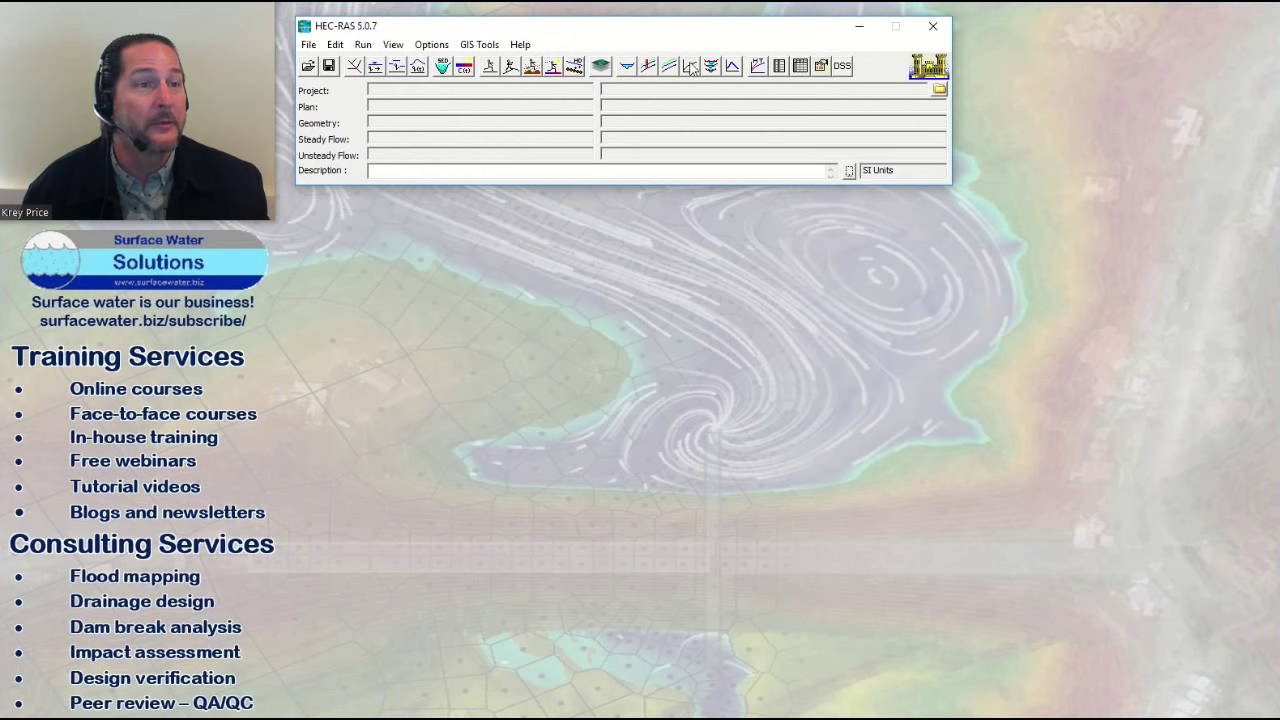
click(602, 66)
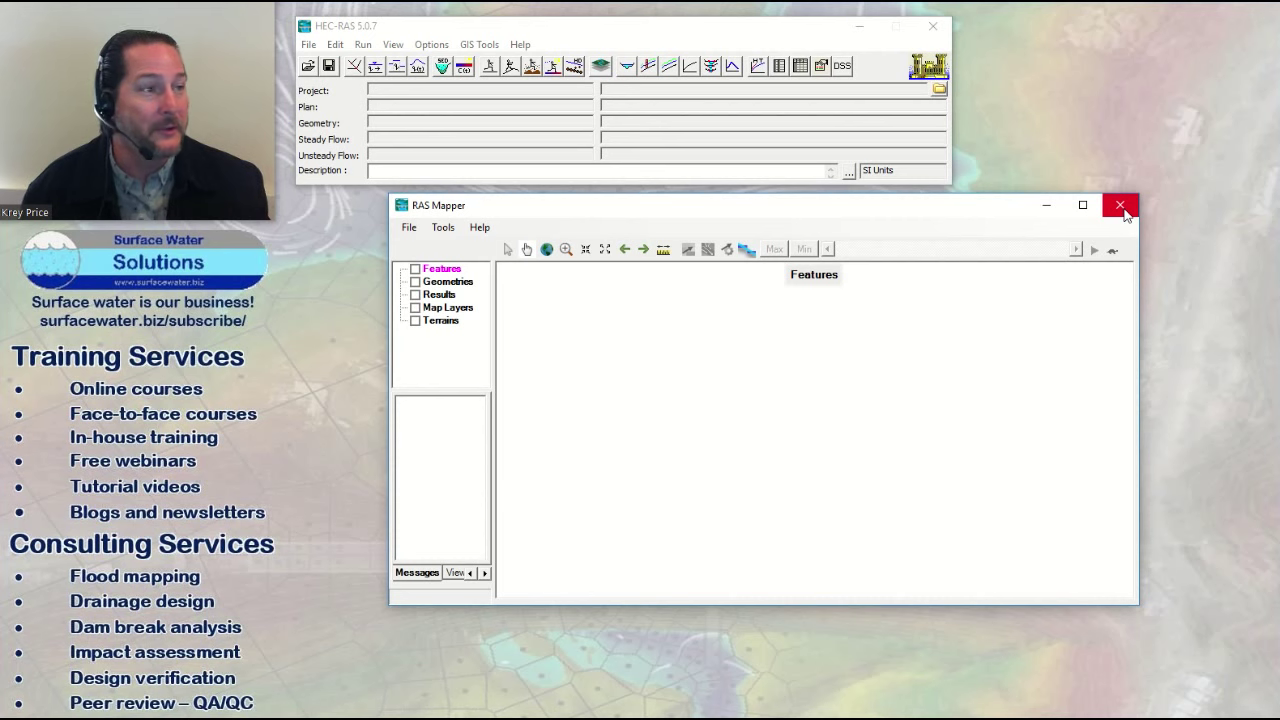
click(1121, 207)
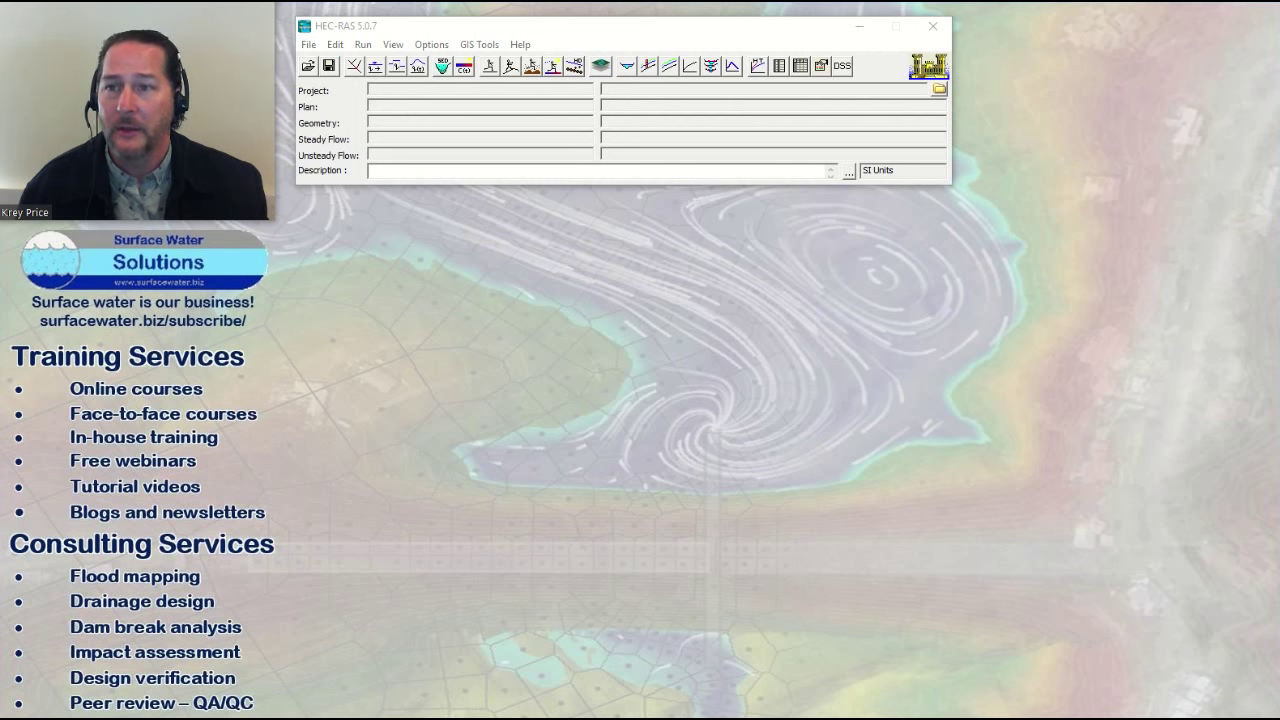
Step: Switch to the HEC-RAS Workshop Guide PDF and examine the recommended project folder structure in its Introduction
key(alt+Tab)
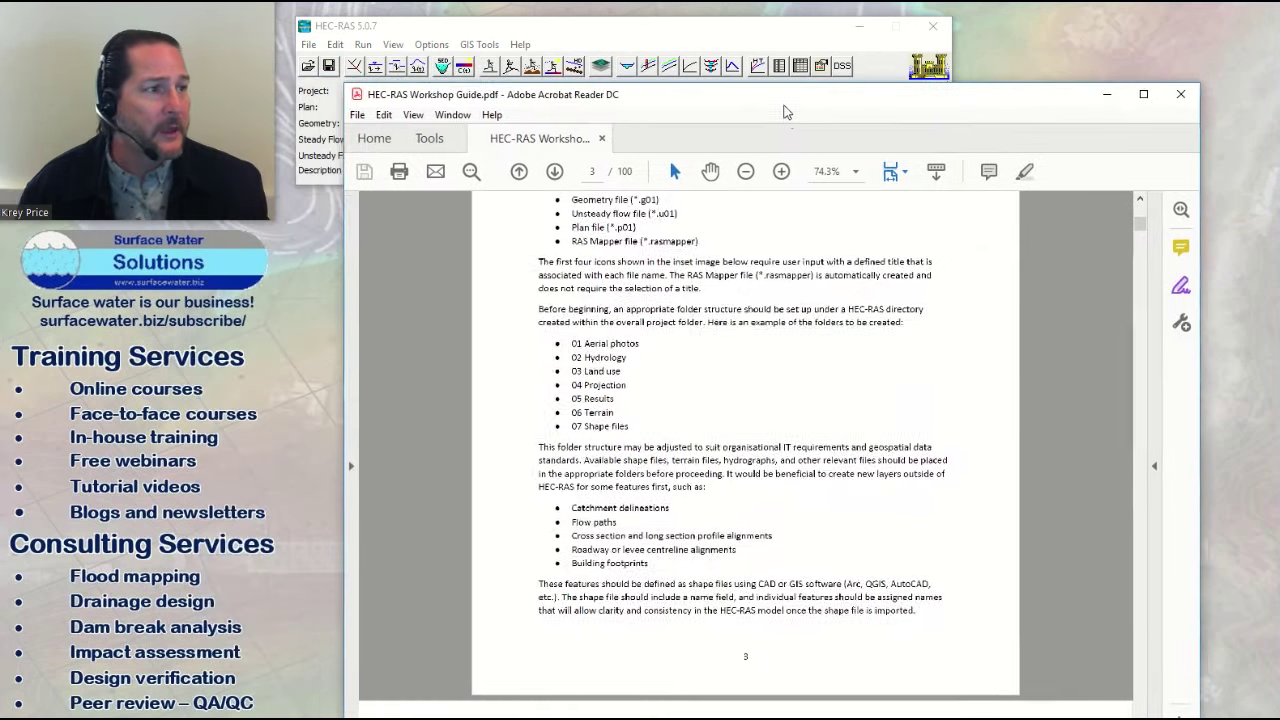
drag(1163, 236, 1166, 213)
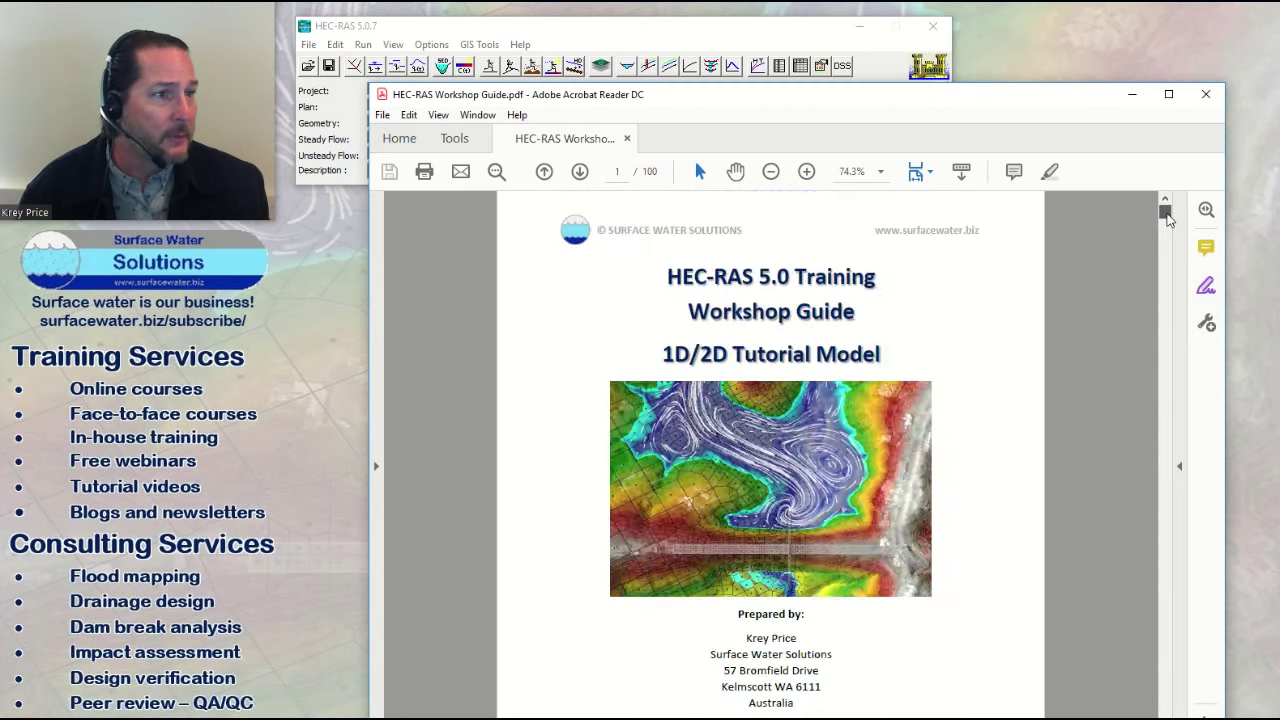
scroll(1046, 349, down, 10)
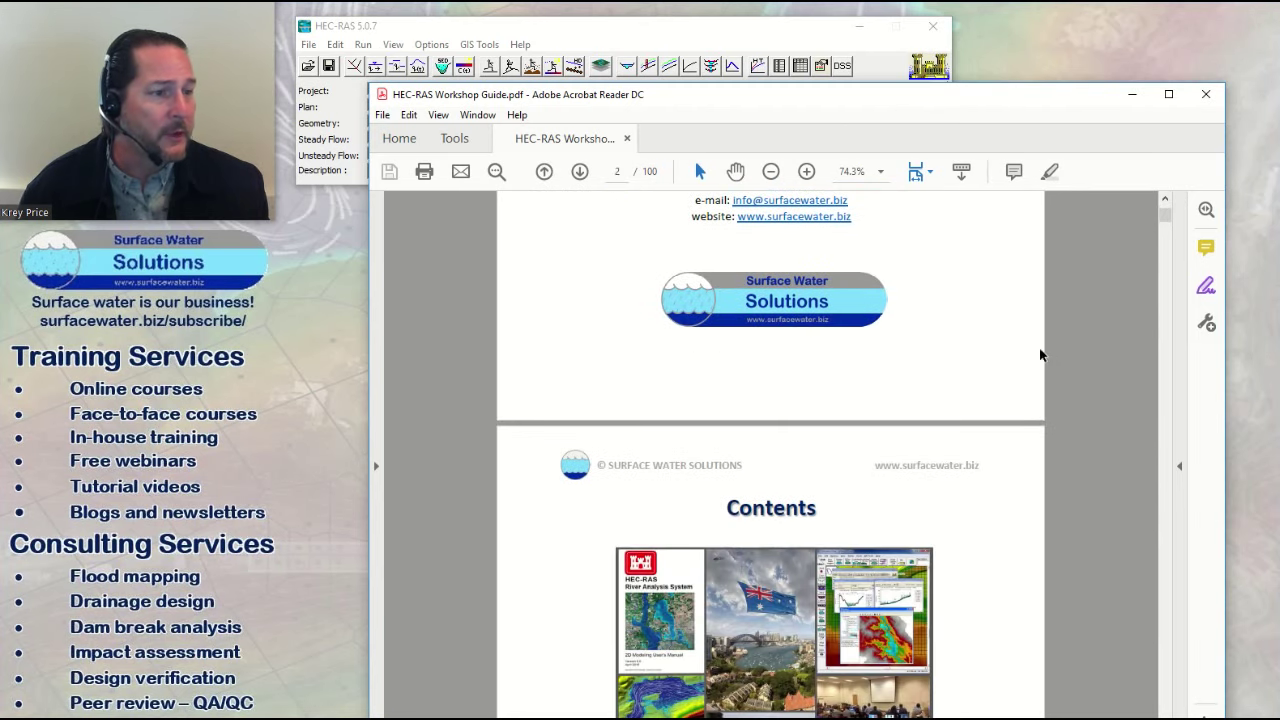
scroll(1033, 351, down, 10)
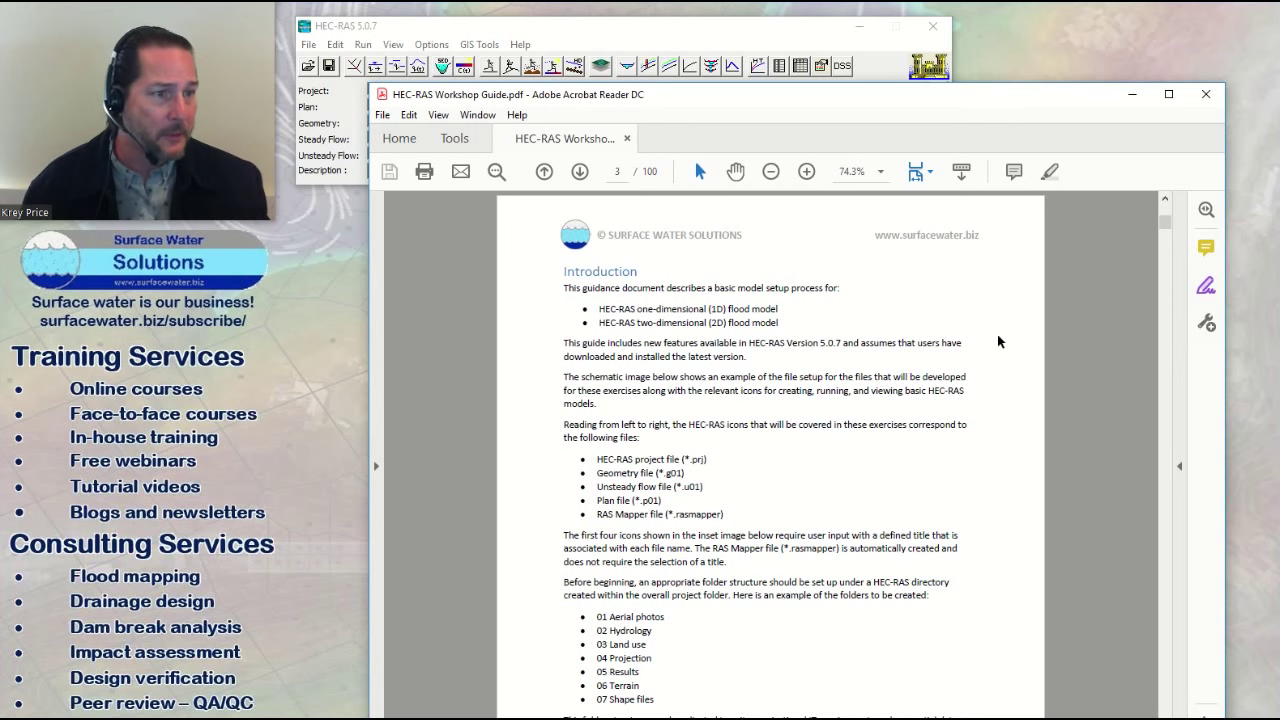
scroll(820, 370, down, 5)
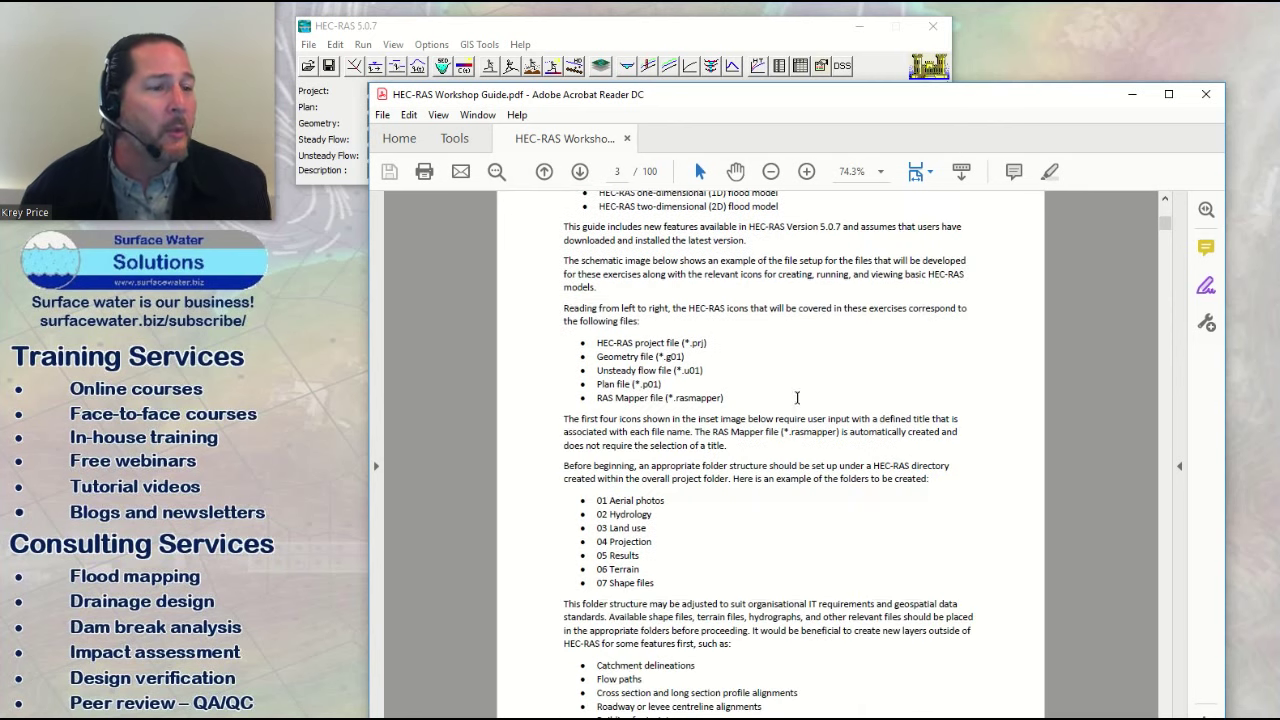
scroll(795, 403, down, 1)
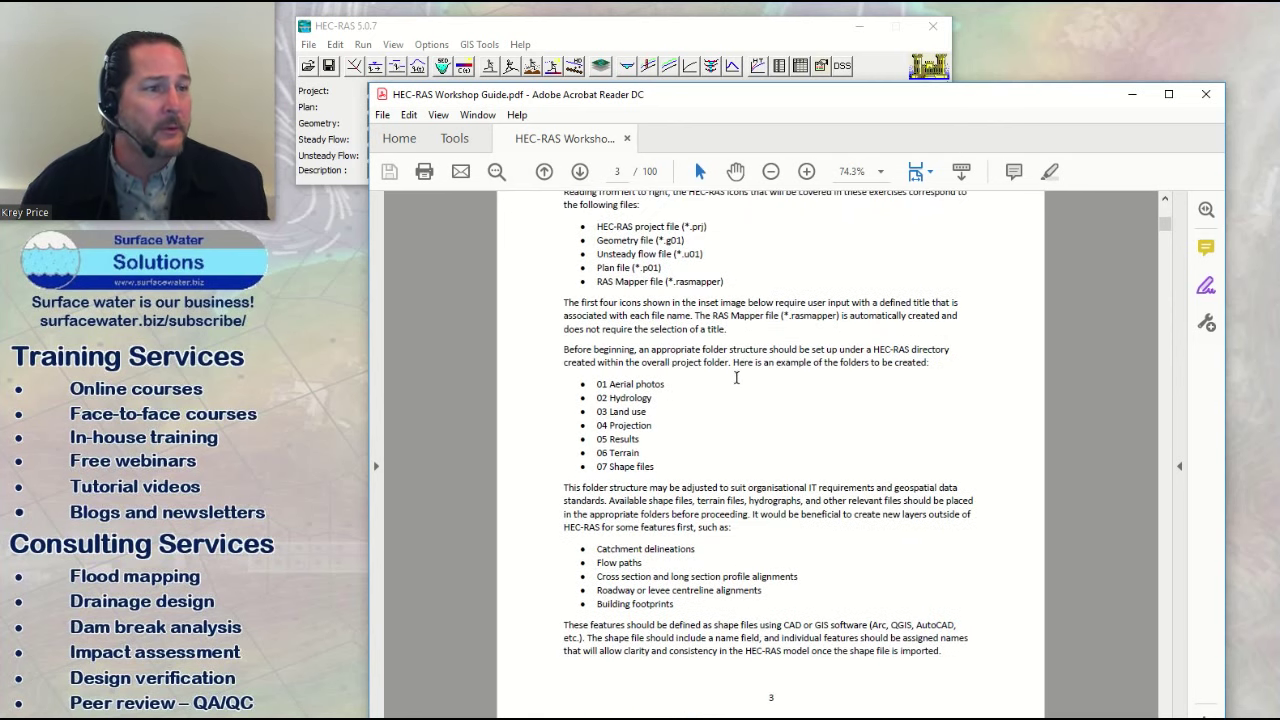
drag(596, 384, 665, 452)
click(610, 392)
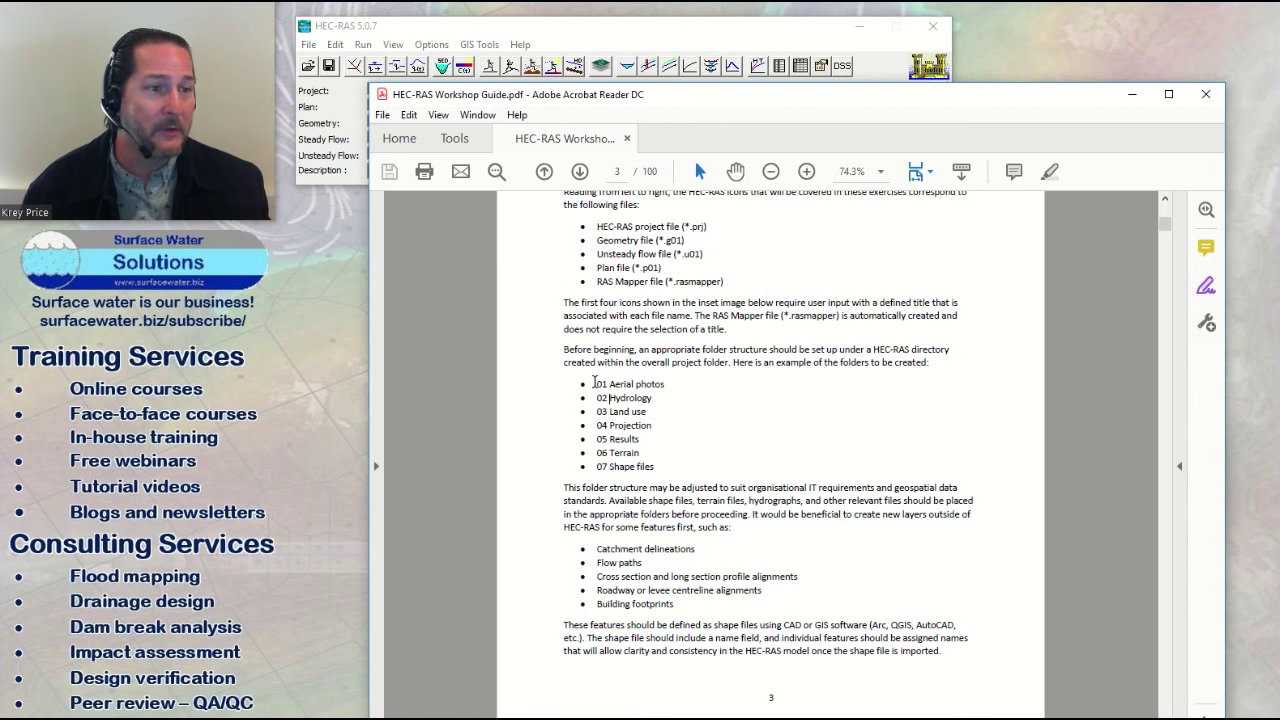
Step: Switch to File Explorer, create a folder named Brisbane on the C: drive and open it
key(super+e)
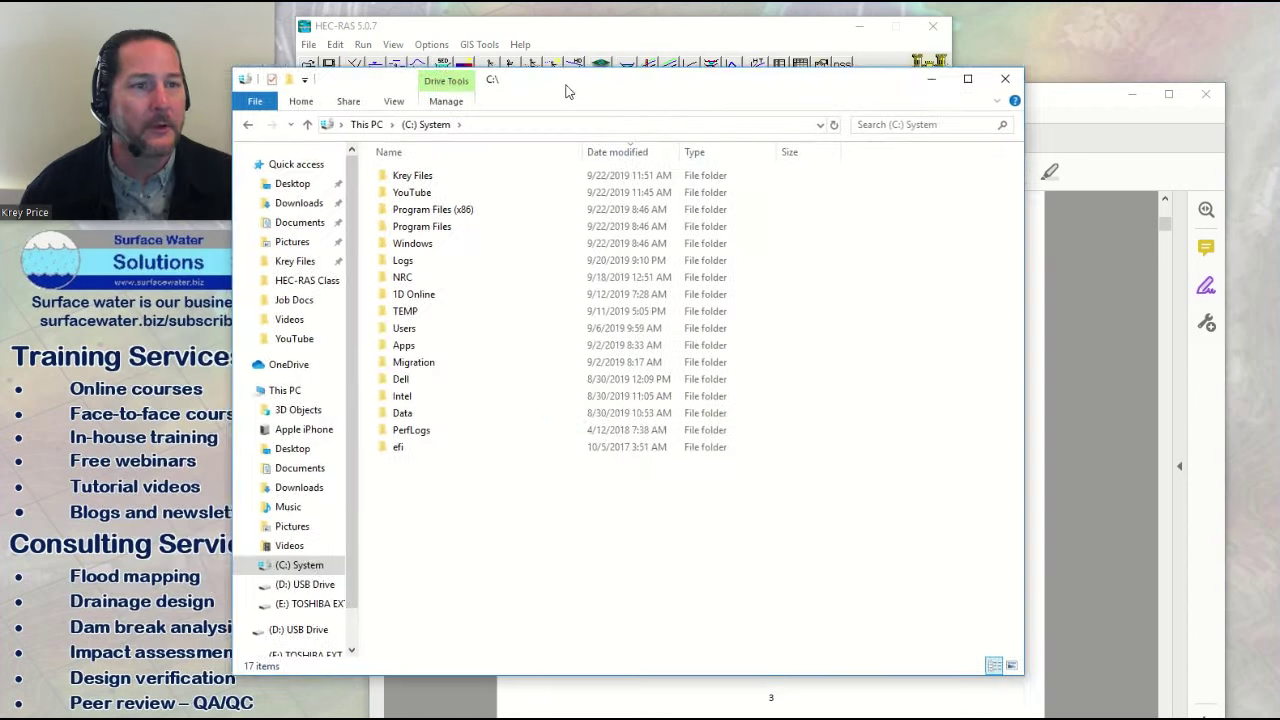
drag(563, 88, 586, 98)
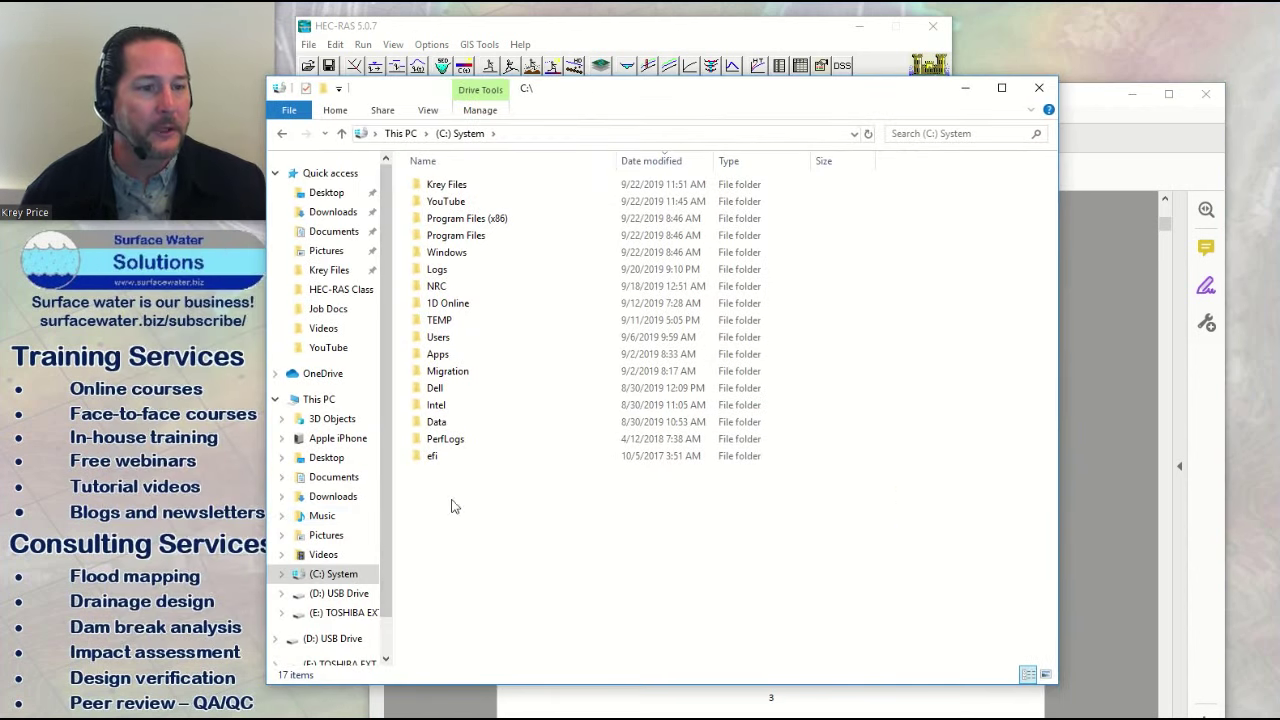
right_click(476, 527)
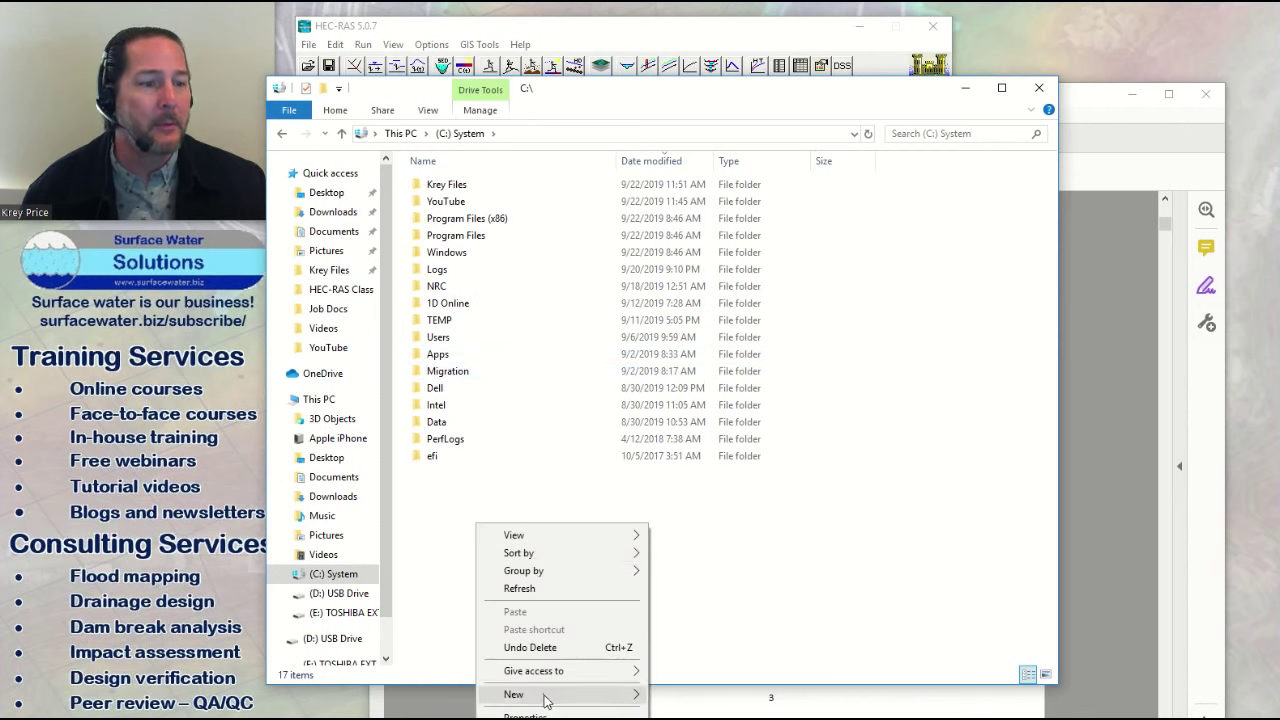
mouse_move(560, 694)
click(688, 697)
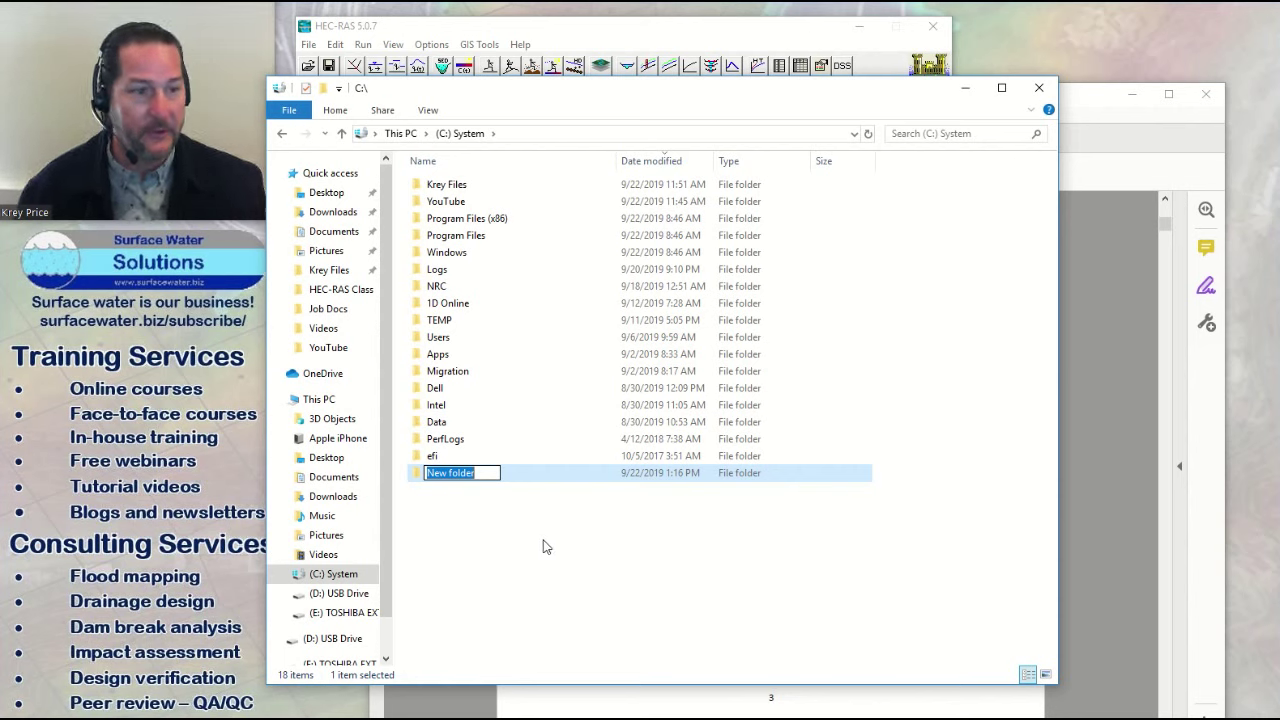
text(Br)
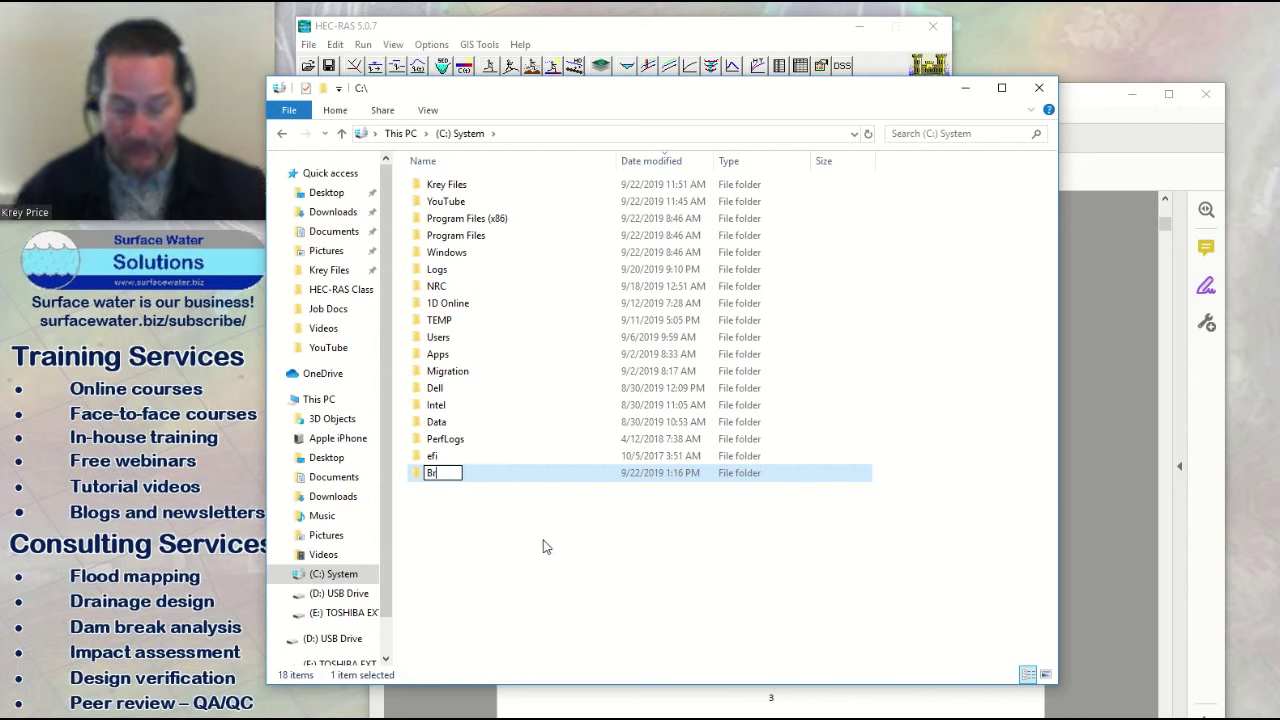
text(isbane)
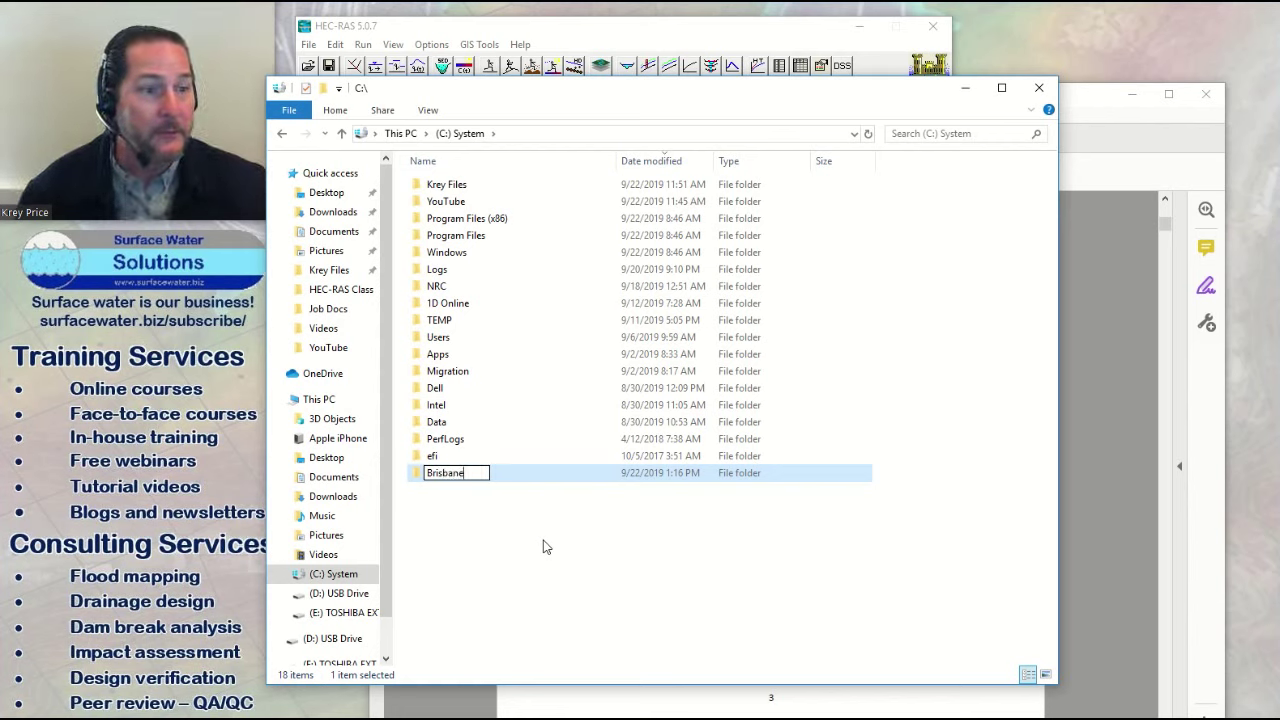
key(Return)
double_click(470, 475)
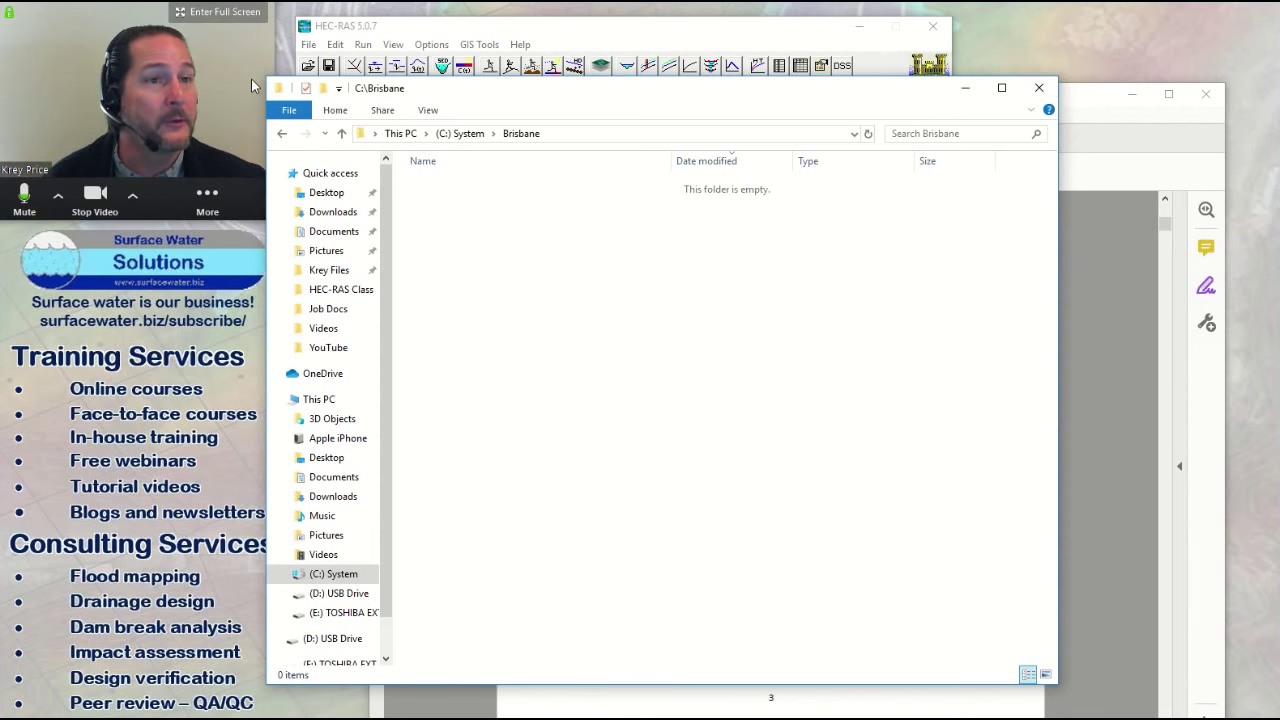
Step: Place the Brisbane folder window beside the guide's folder list and create a subfolder named "01 Aerial photos"
drag(266, 79, 445, 157)
drag(728, 179, 961, 207)
right_click(959, 347)
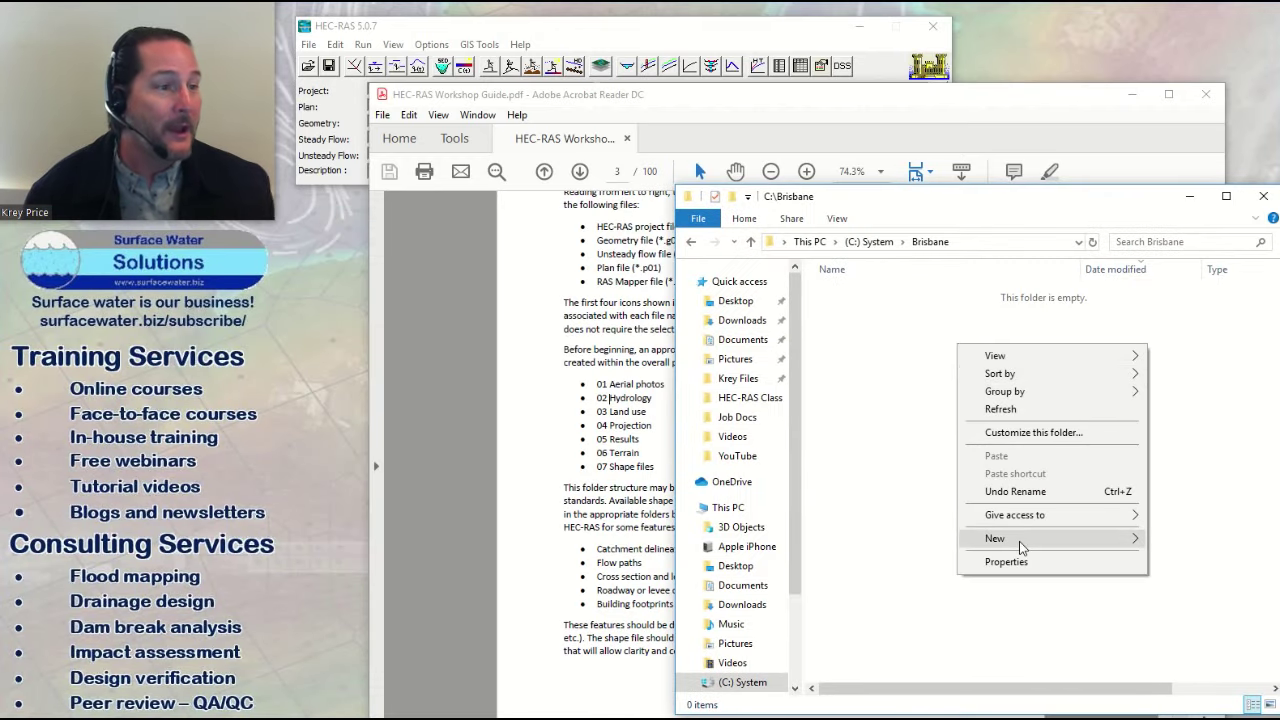
mouse_move(1020, 541)
click(1230, 540)
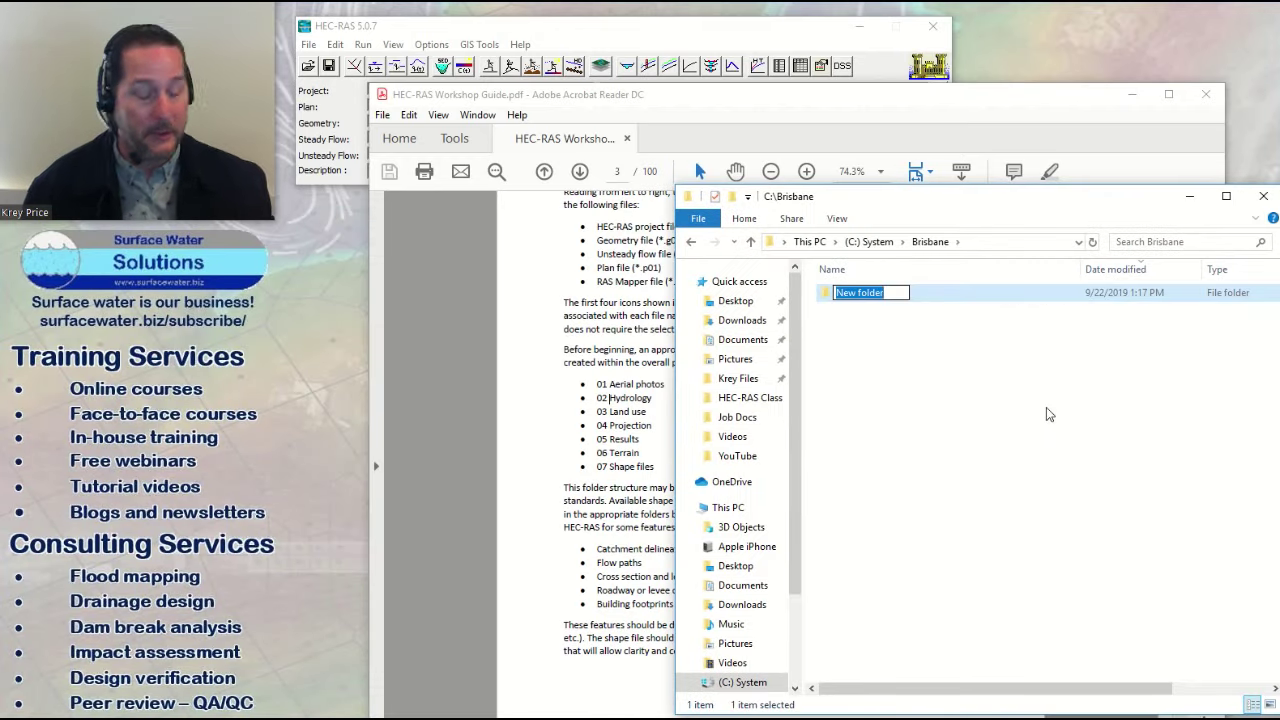
text(01)
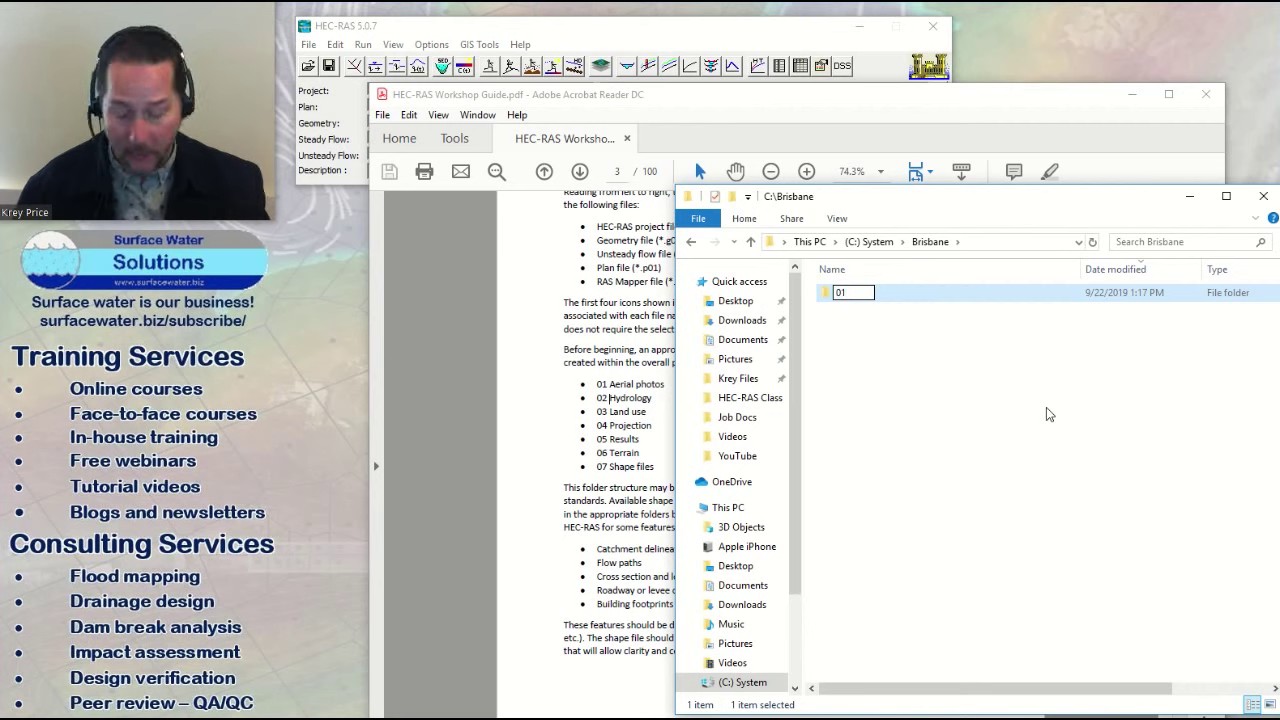
text( Aerial)
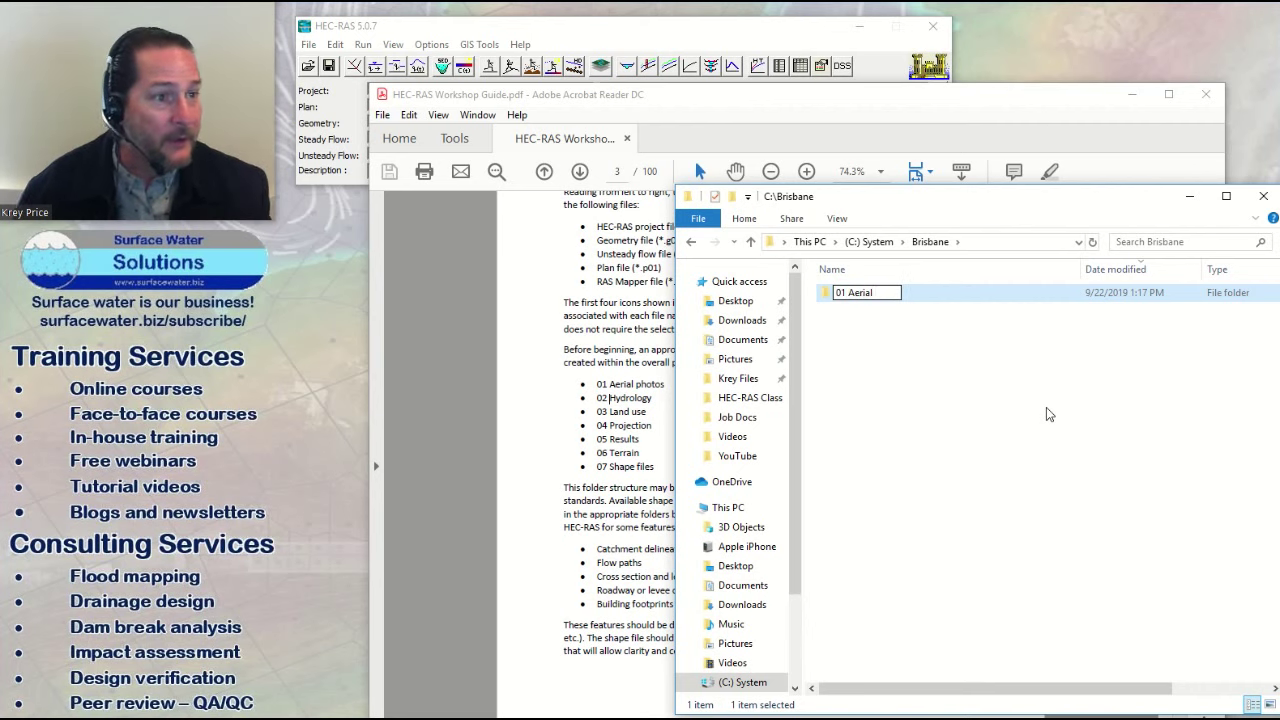
text( photos)
key(Return)
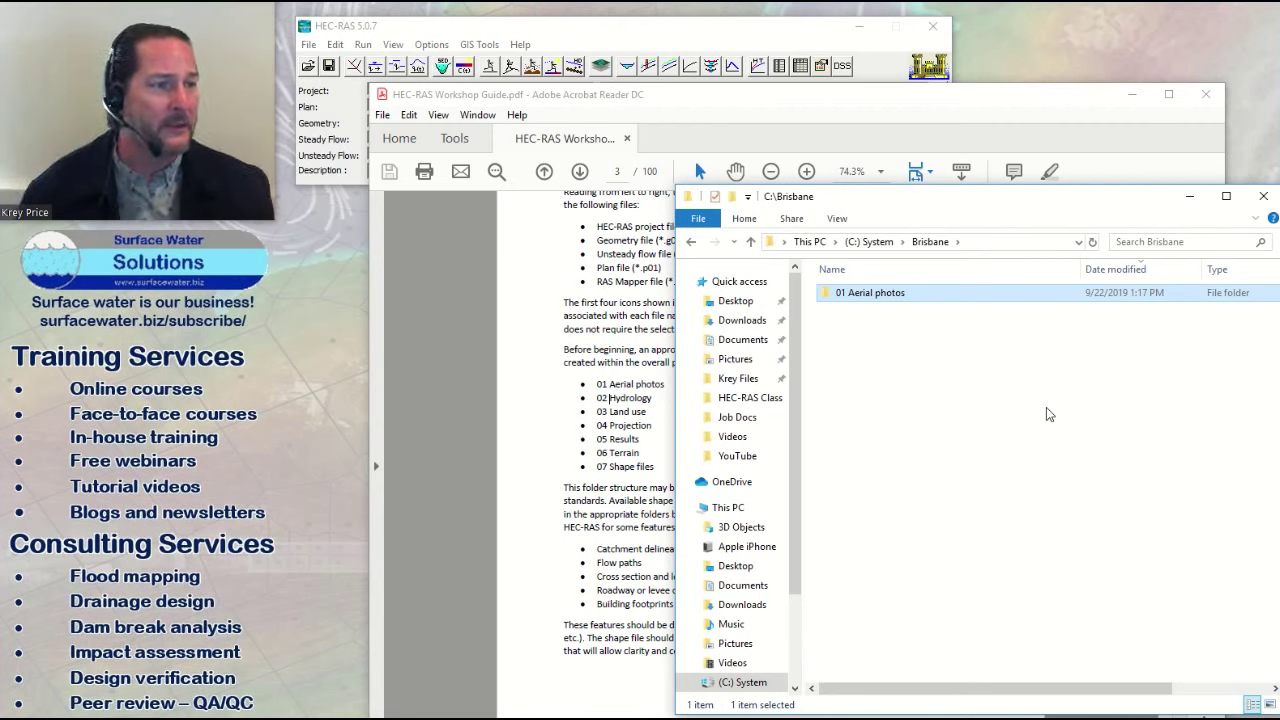
Step: Create a subfolder named "02 Hydrology" in the Brisbane folder
right_click(900, 370)
mouse_move(965, 567)
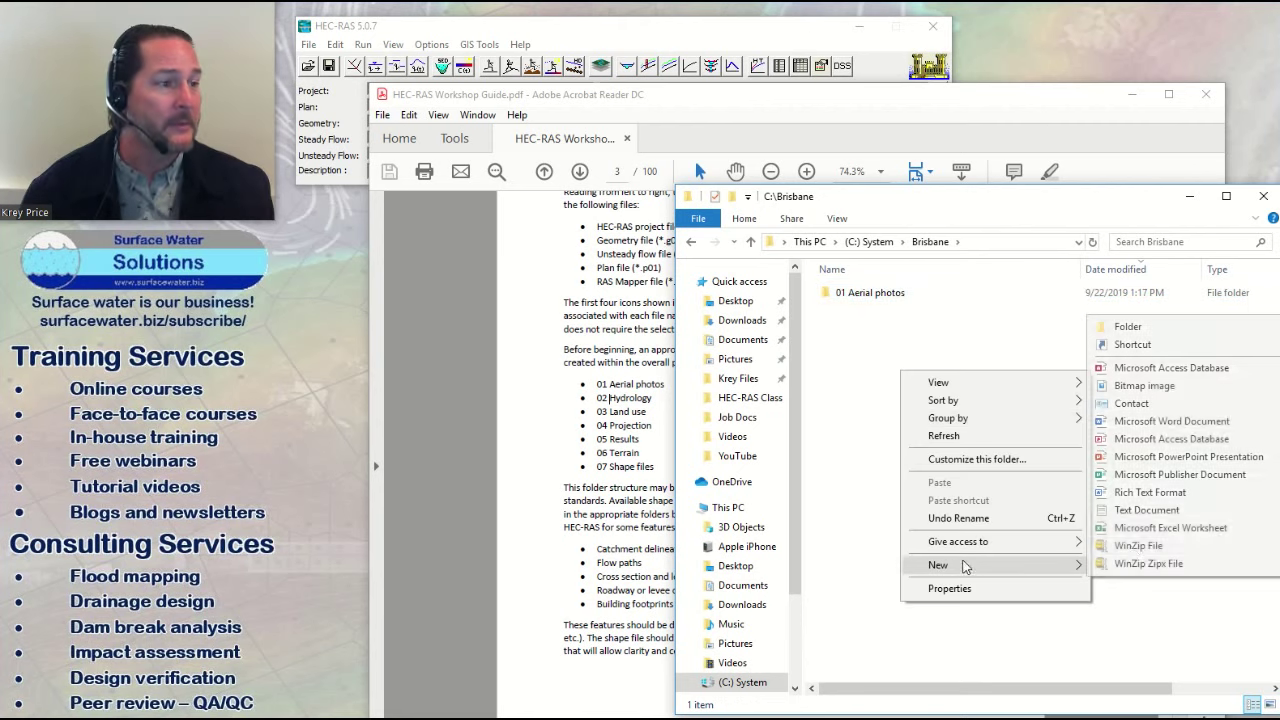
click(1128, 327)
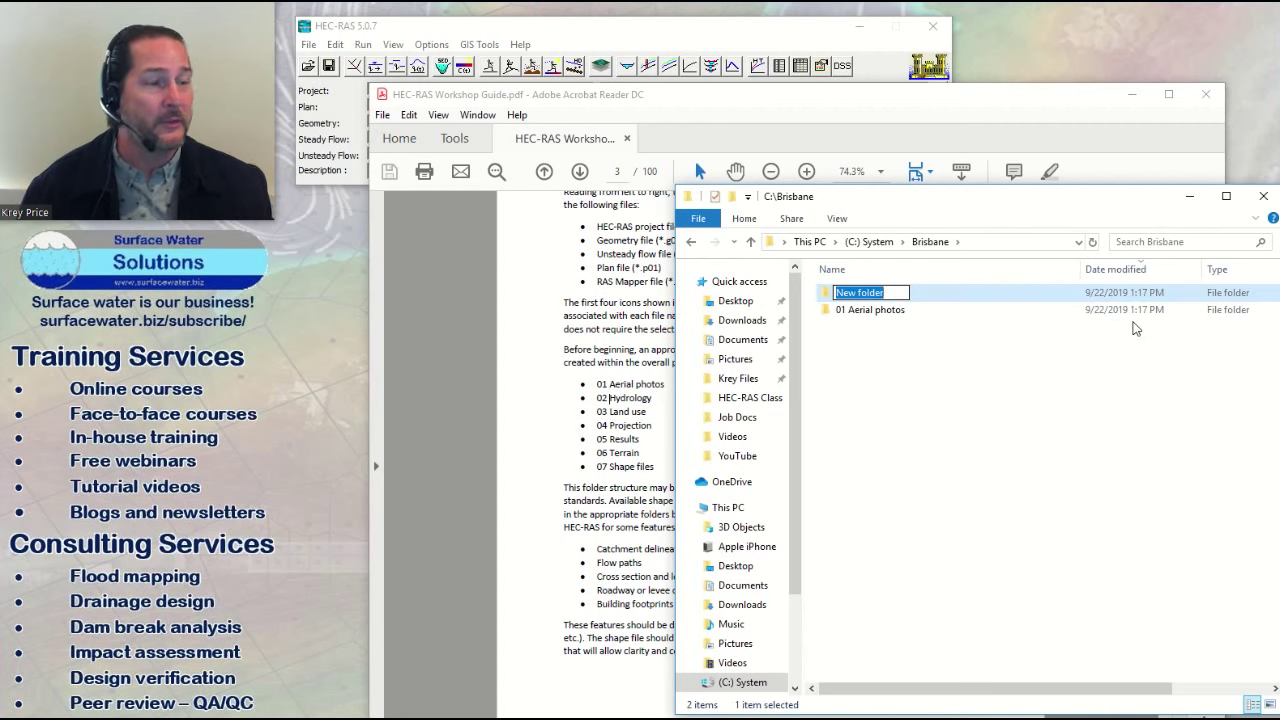
text(02)
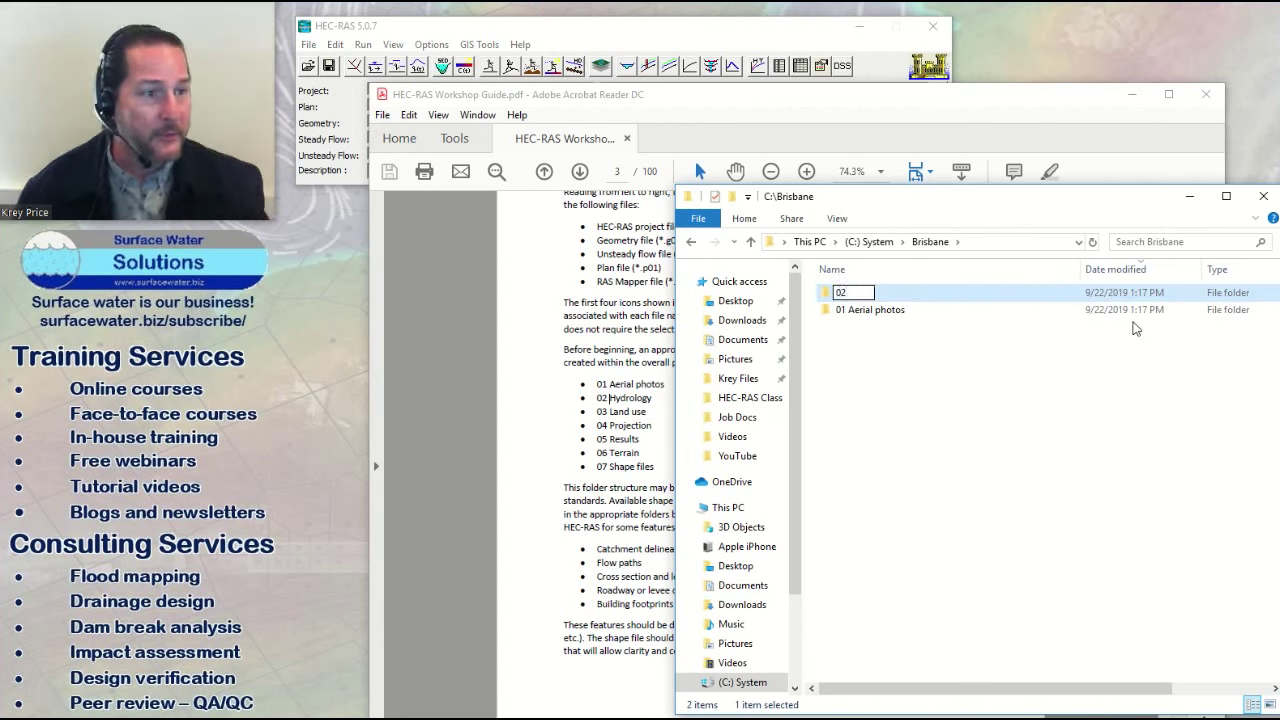
text( Hydrology)
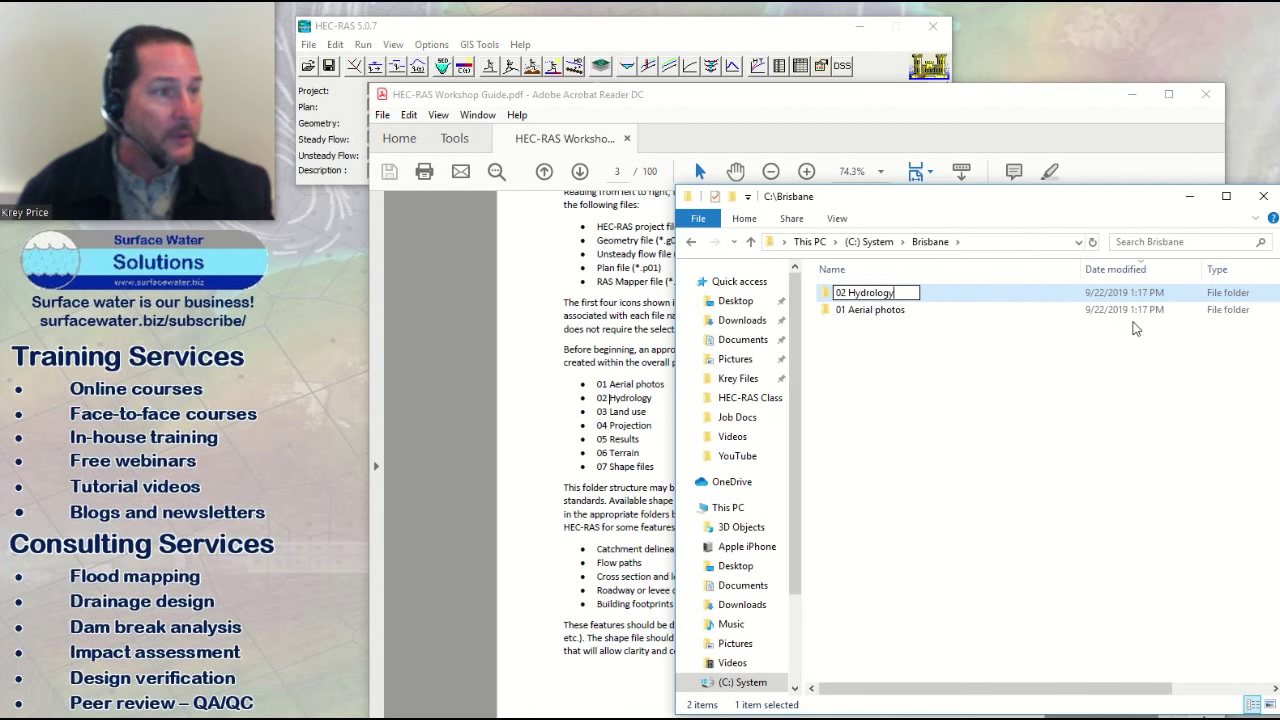
key(Return)
click(892, 366)
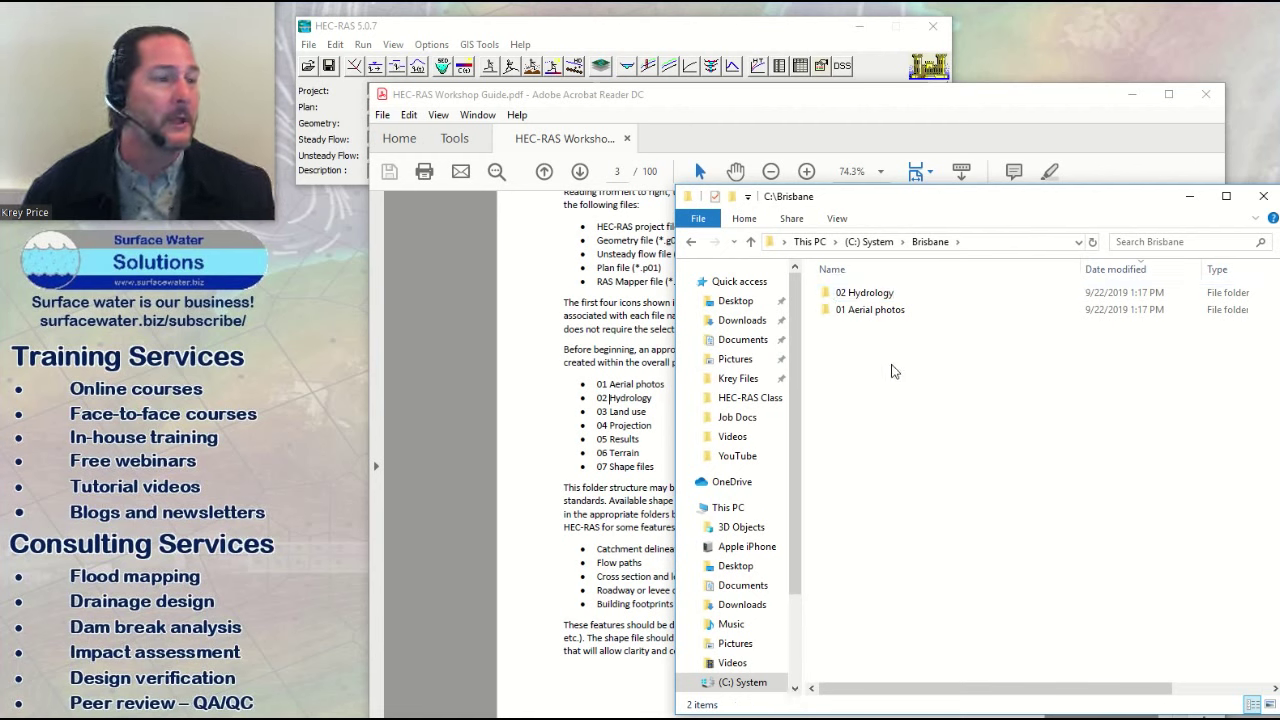
Step: Create a subfolder named "03 Land Use" in the Brisbane folder
right_click(852, 360)
mouse_move(918, 558)
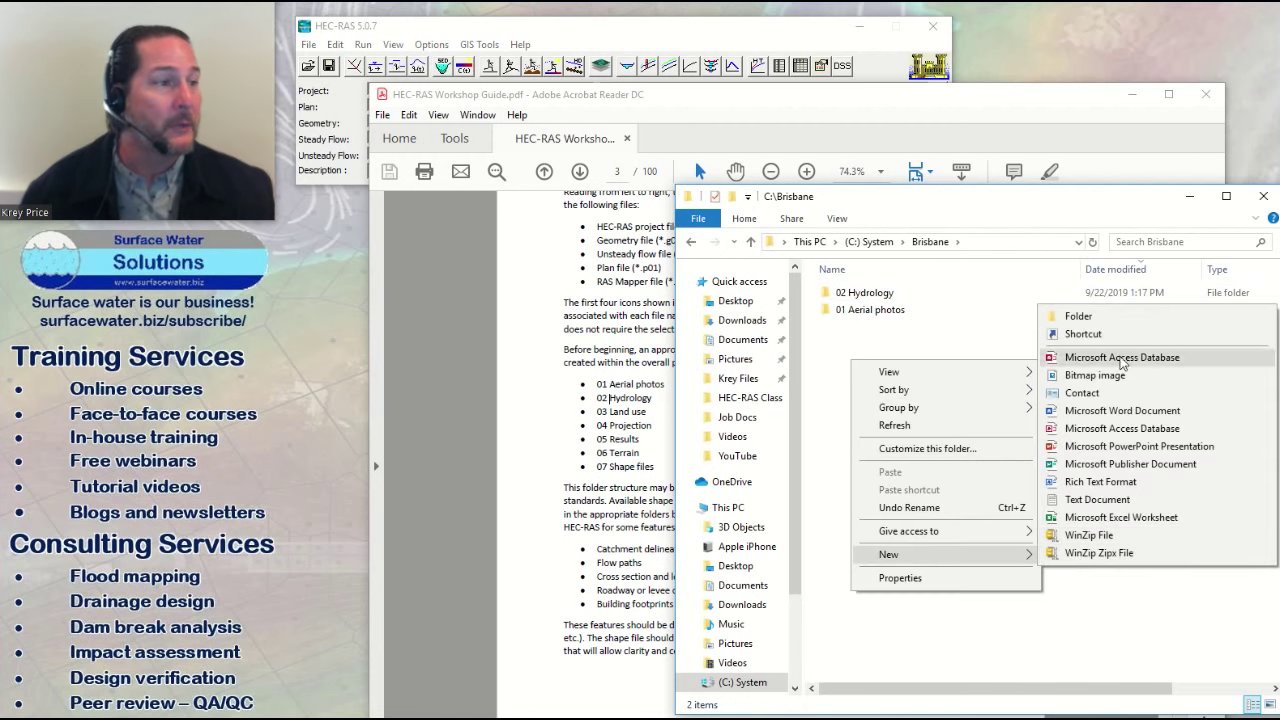
click(1110, 316)
text(03 Land Use)
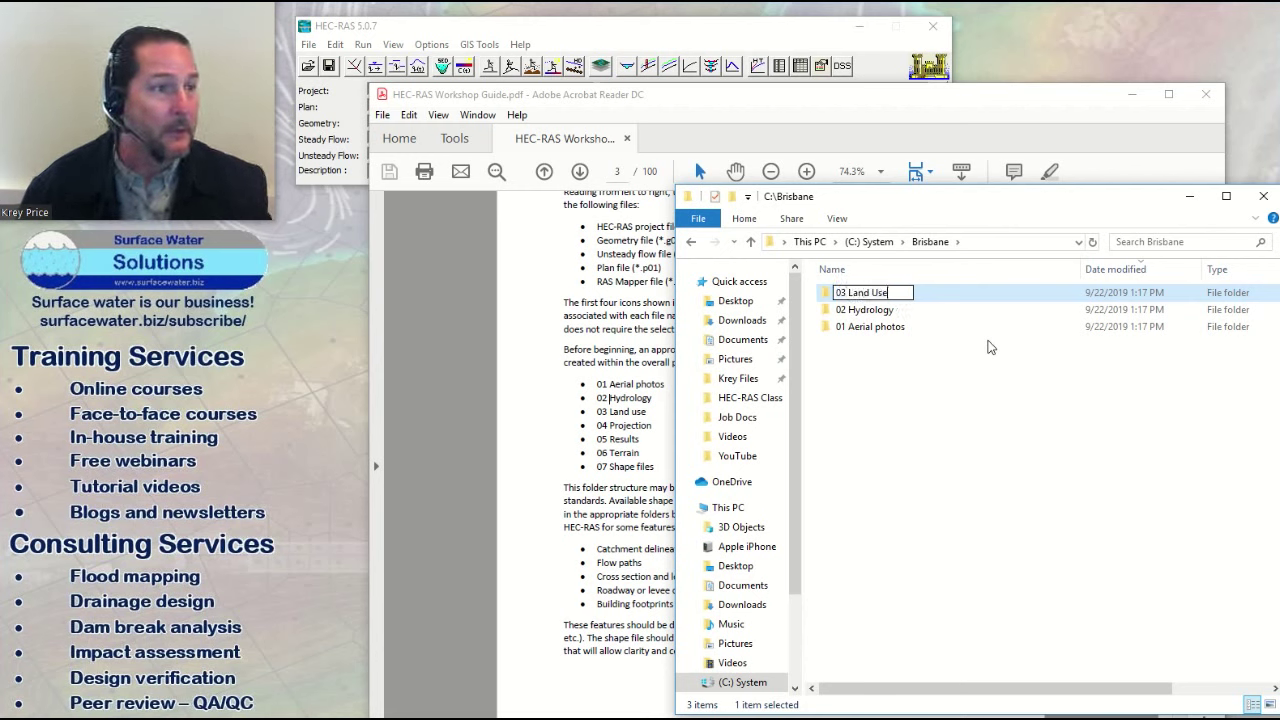
Step: Create a subfolder named "04 Projection" in the Brisbane folder
right_click(854, 388)
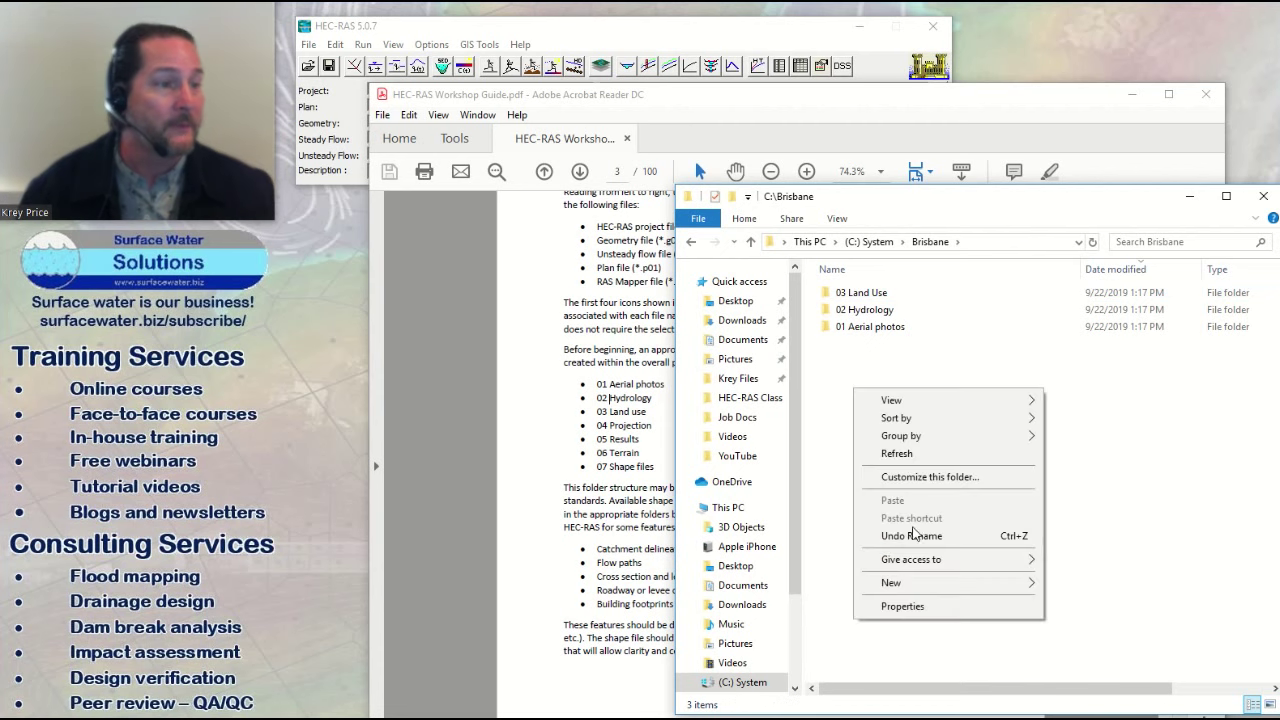
mouse_move(911, 583)
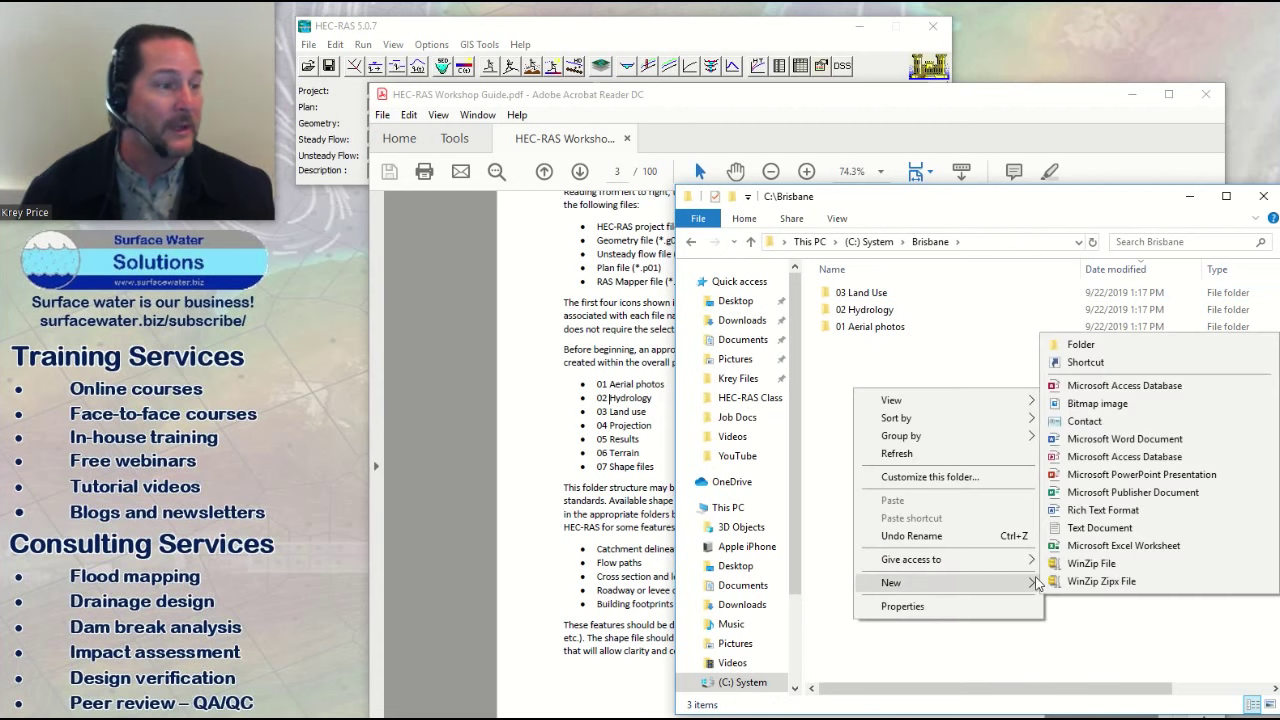
click(1087, 346)
text(0)
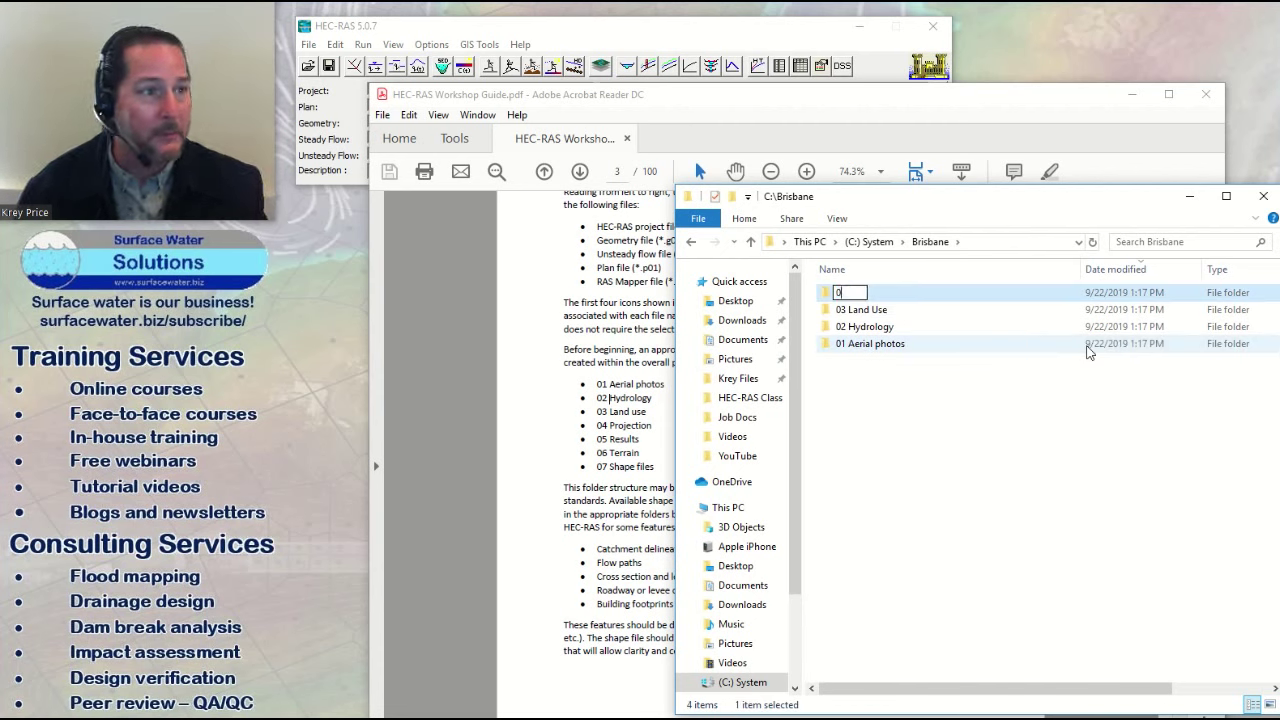
text(4 Projection)
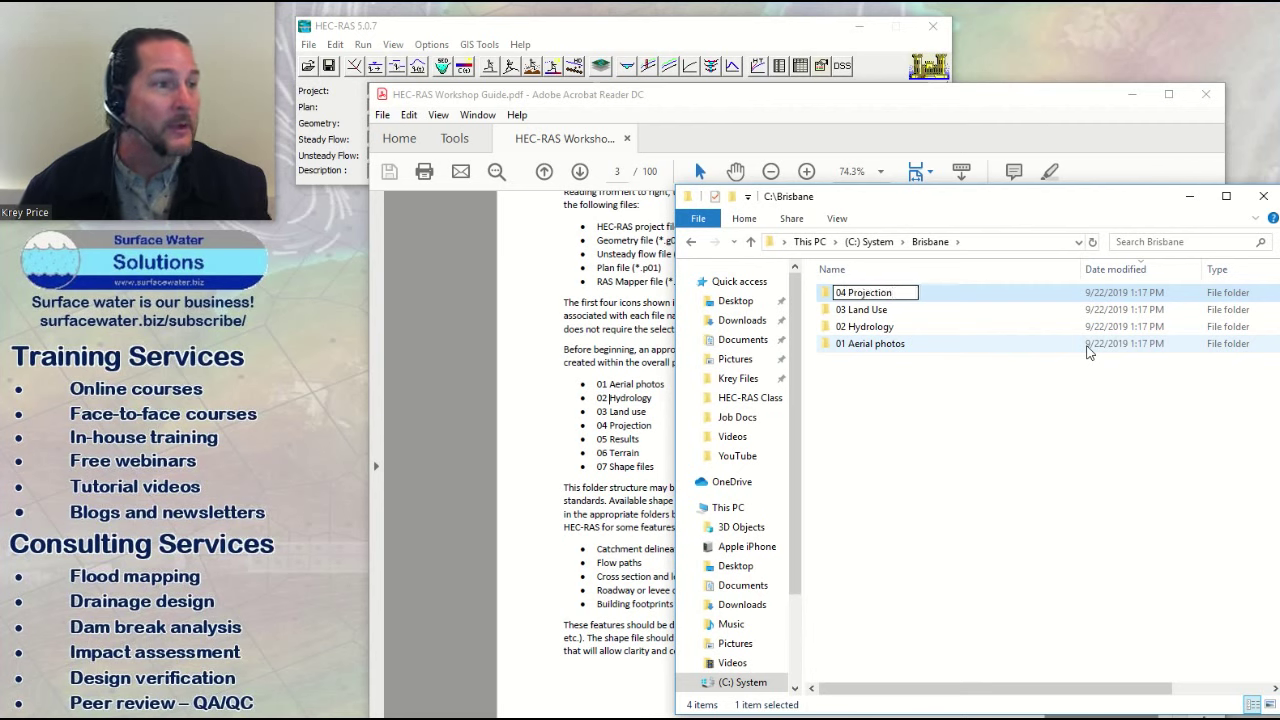
key(Return)
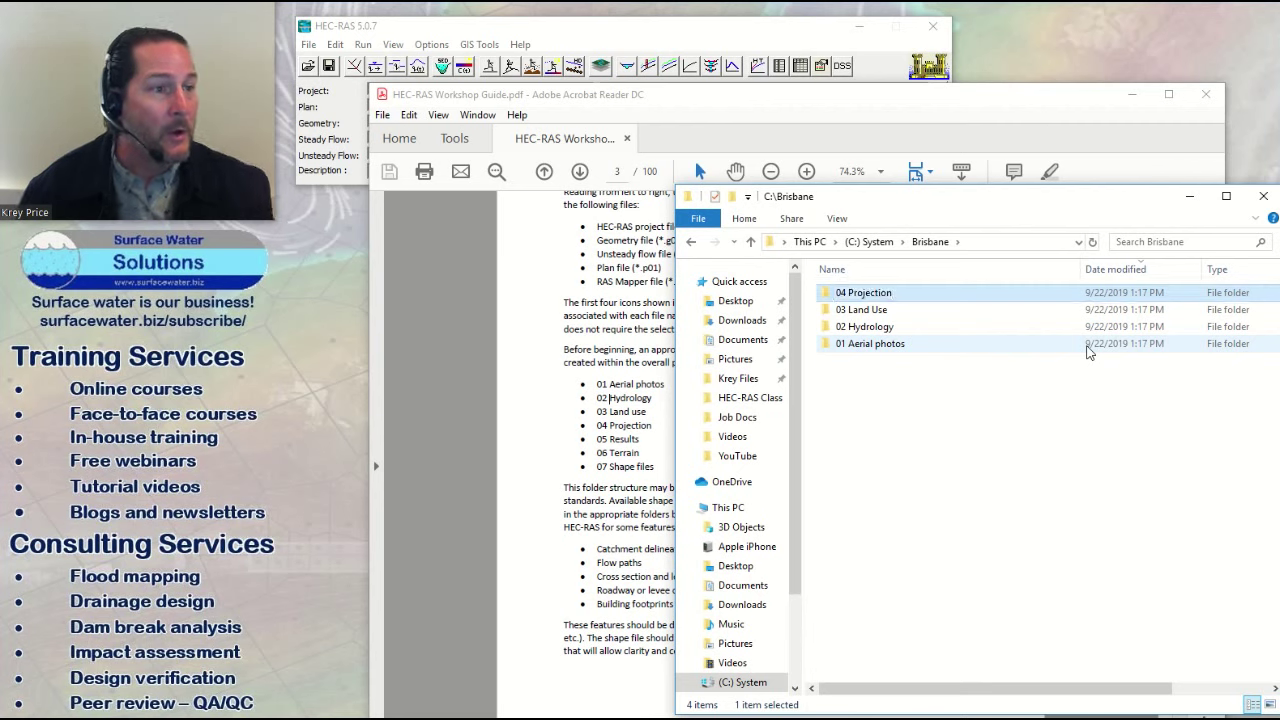
click(966, 426)
Step: Create a subfolder named "05 Results" in the Brisbane folder
right_click(868, 388)
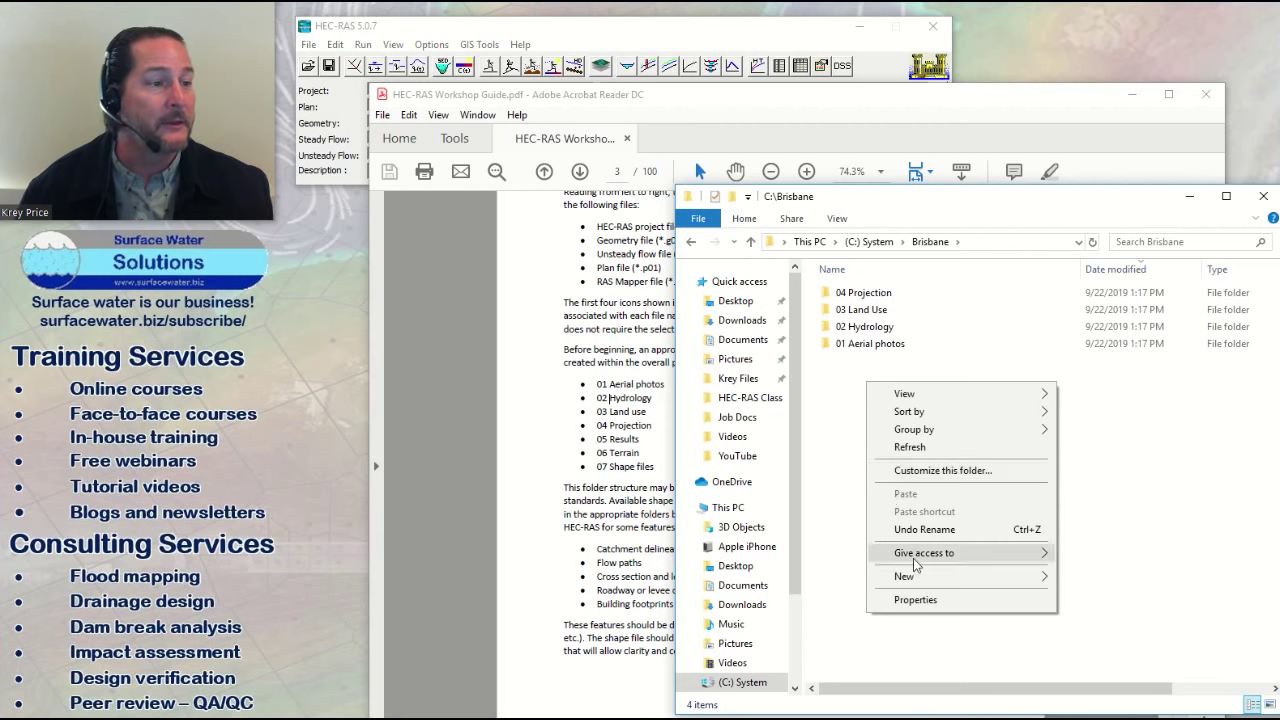
mouse_move(920, 577)
click(1096, 338)
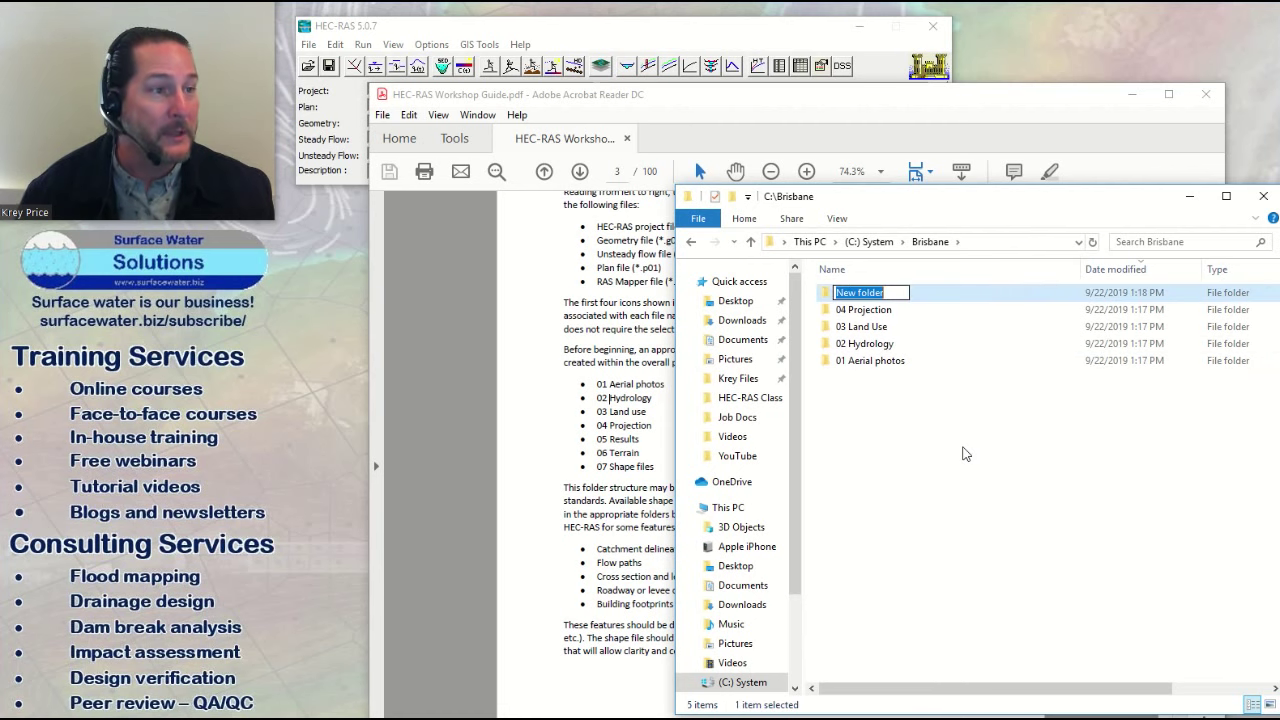
text(05)
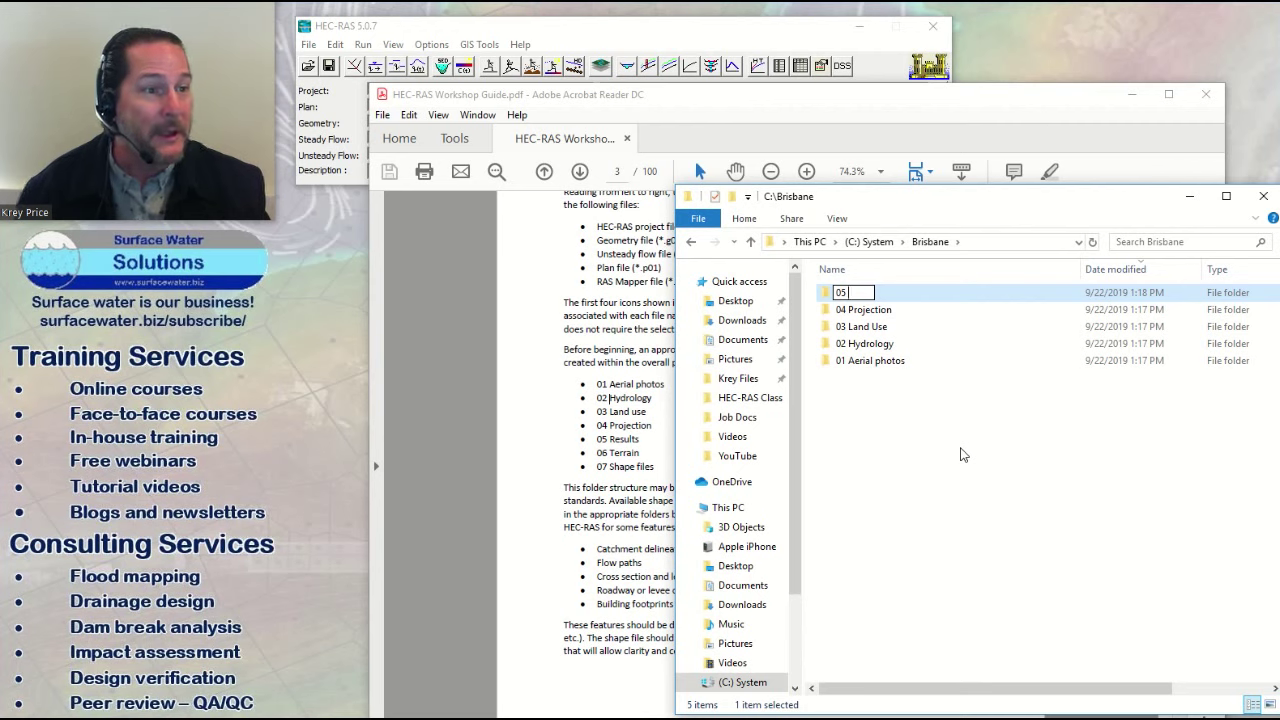
text( Results)
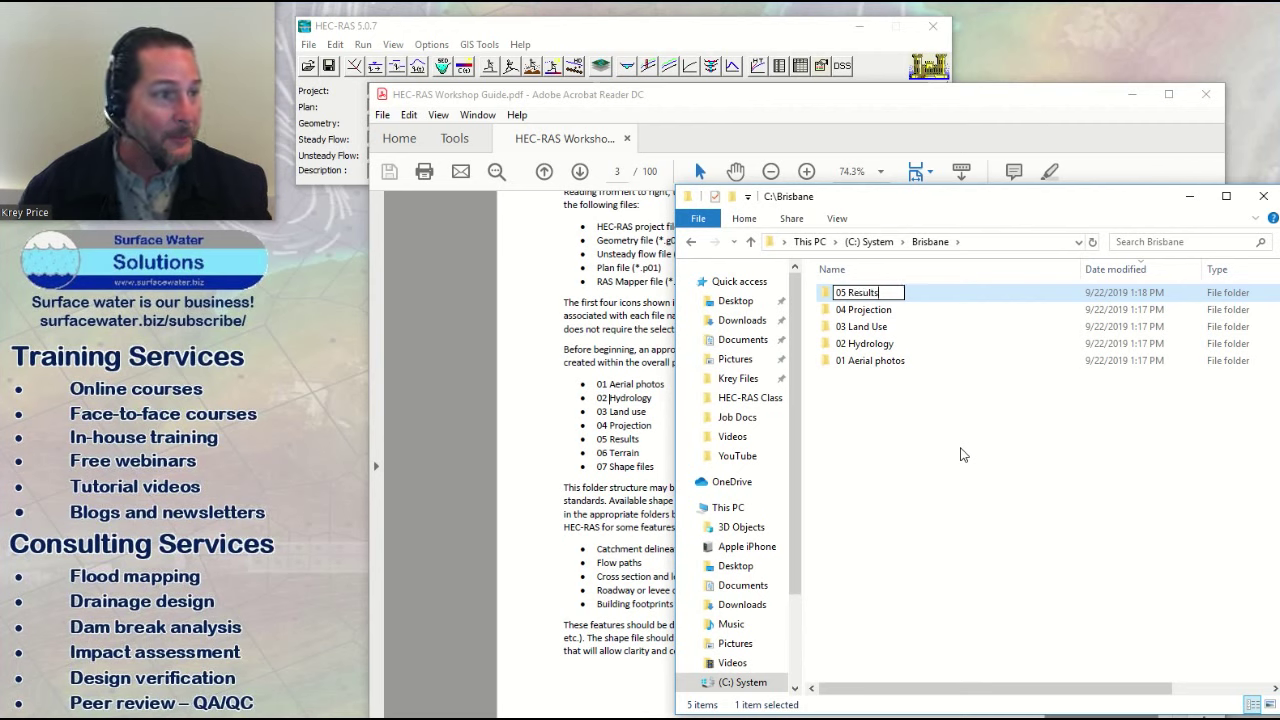
key(Return)
click(871, 434)
Step: Create a subfolder named "06 Terrain" in the Brisbane folder
right_click(871, 434)
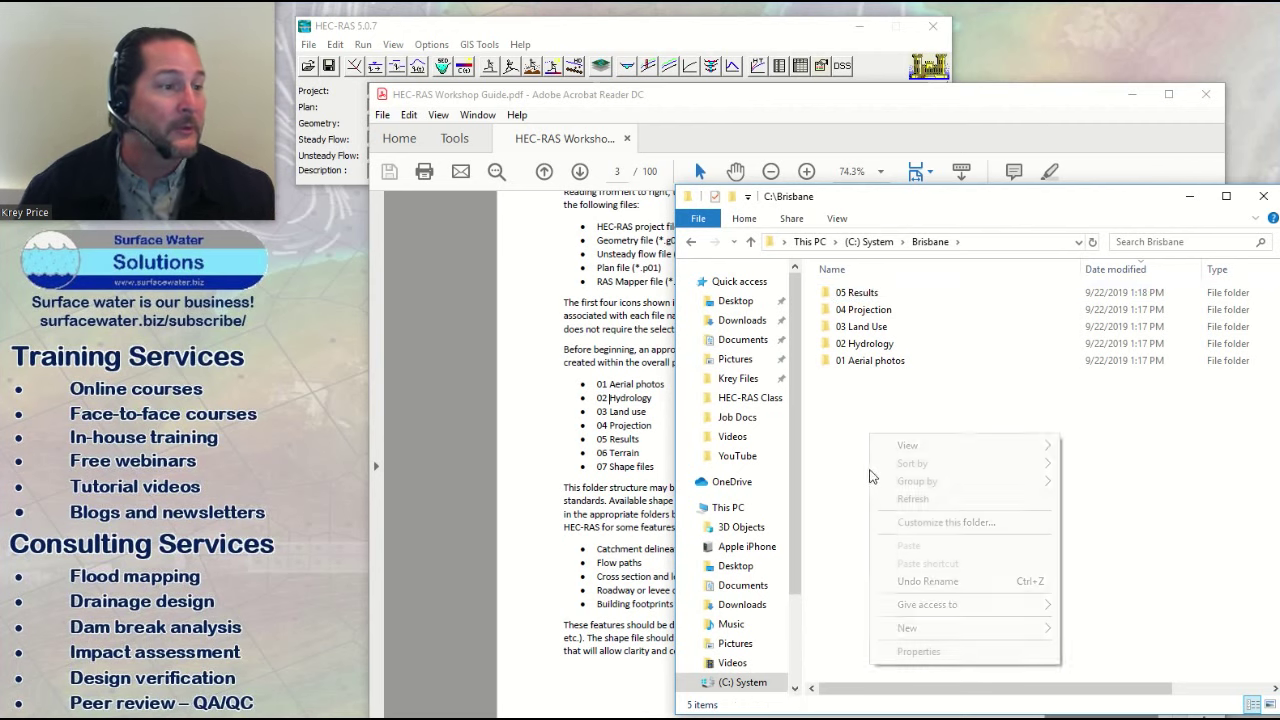
mouse_move(960, 627)
click(1097, 389)
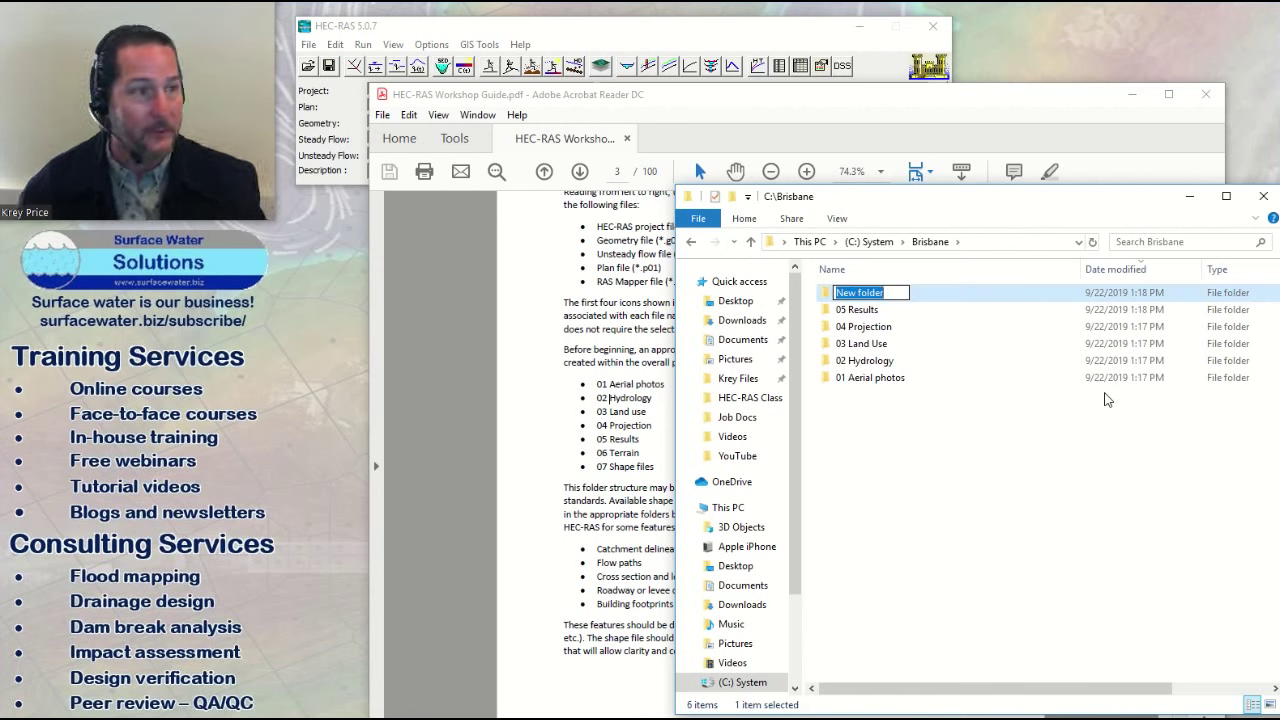
text(06)
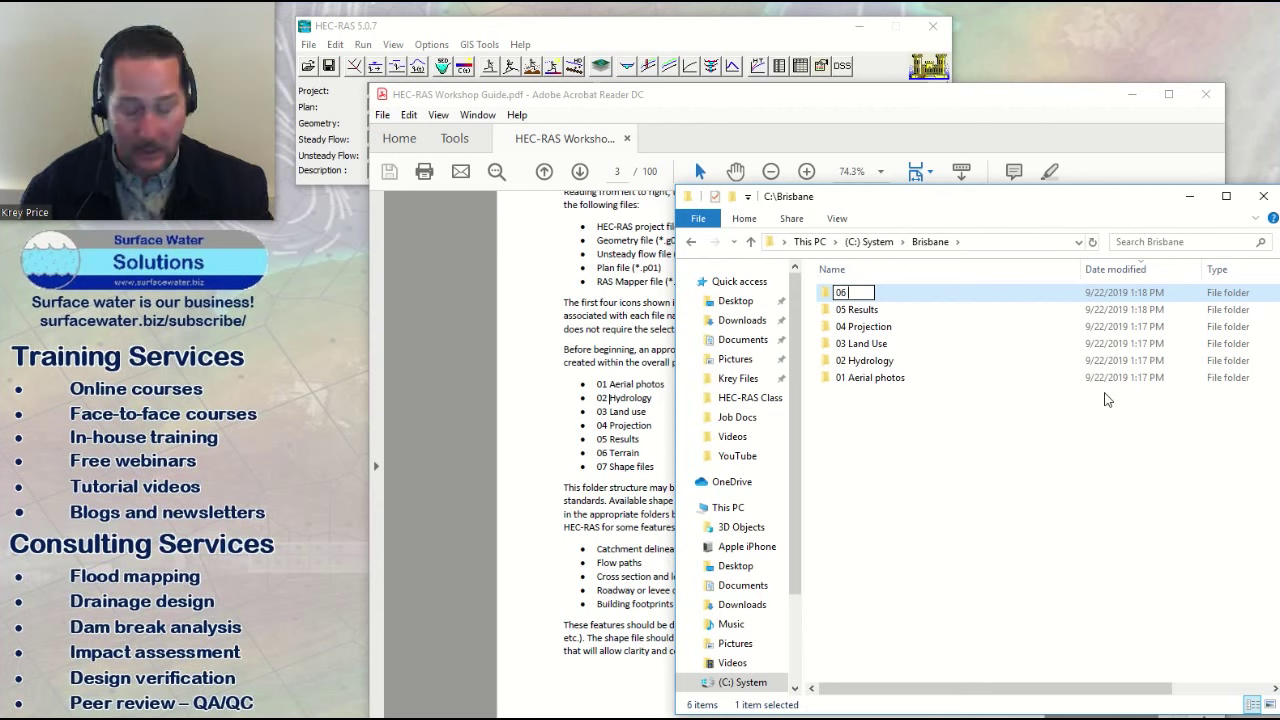
text(Terrain)
key(Return)
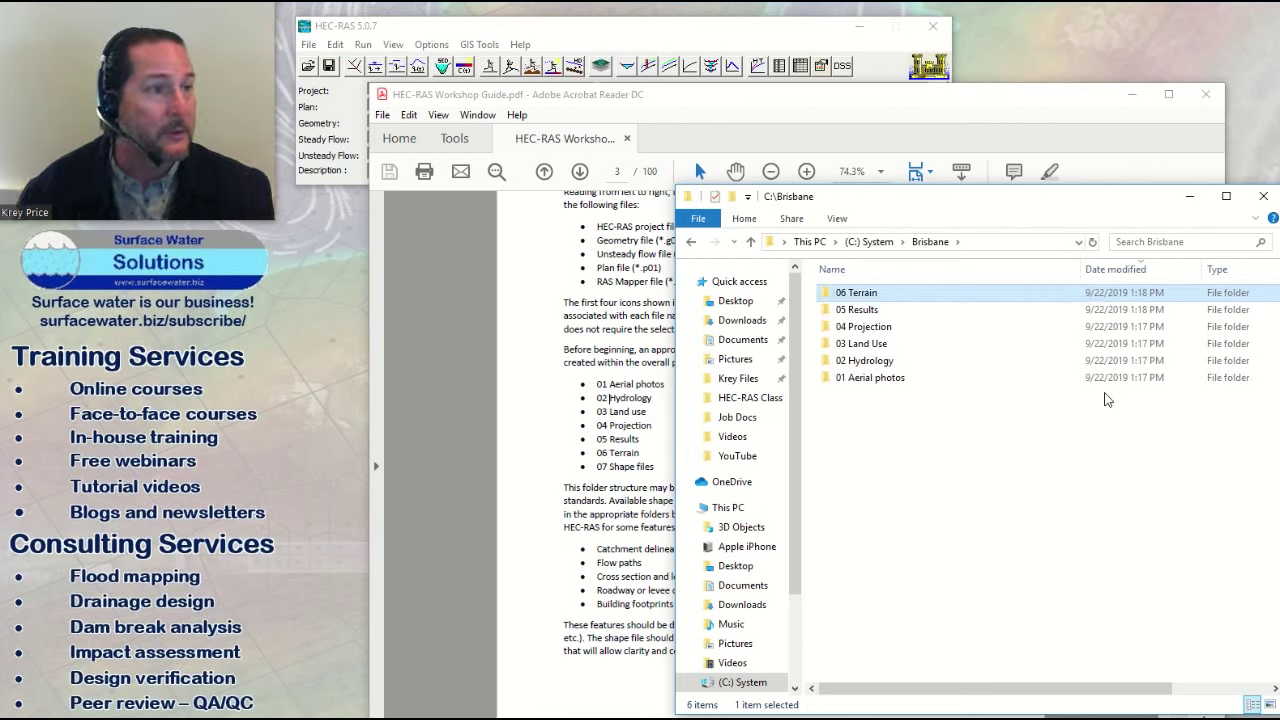
Step: Create a subfolder named "07 Shape File" in the Brisbane folder and sort the folder list by name in ascending order
right_click(861, 424)
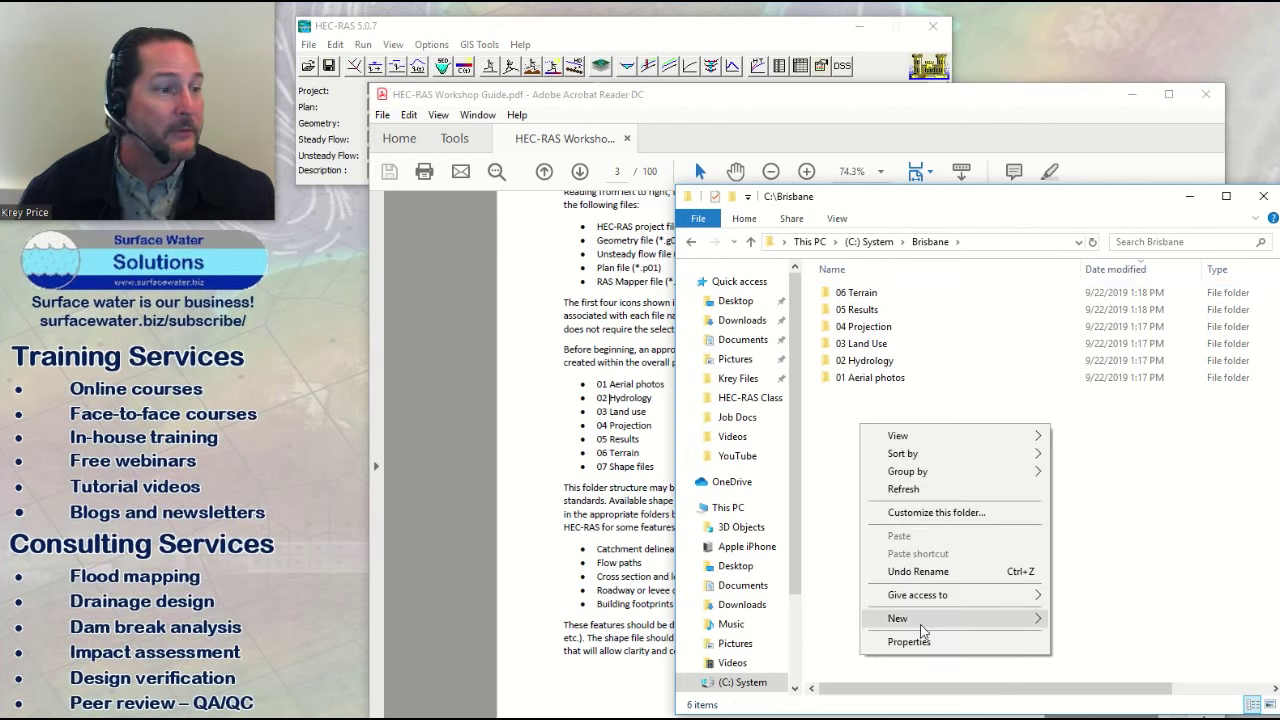
mouse_move(922, 620)
click(1100, 380)
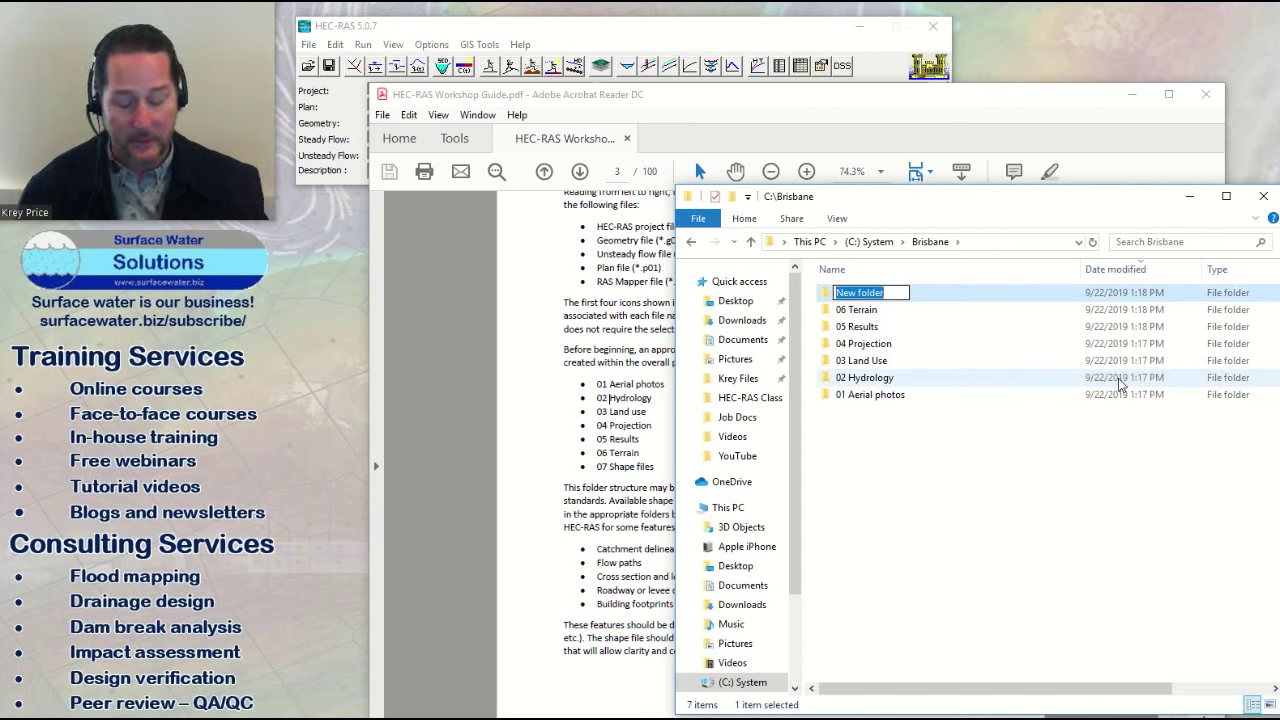
text(07 S)
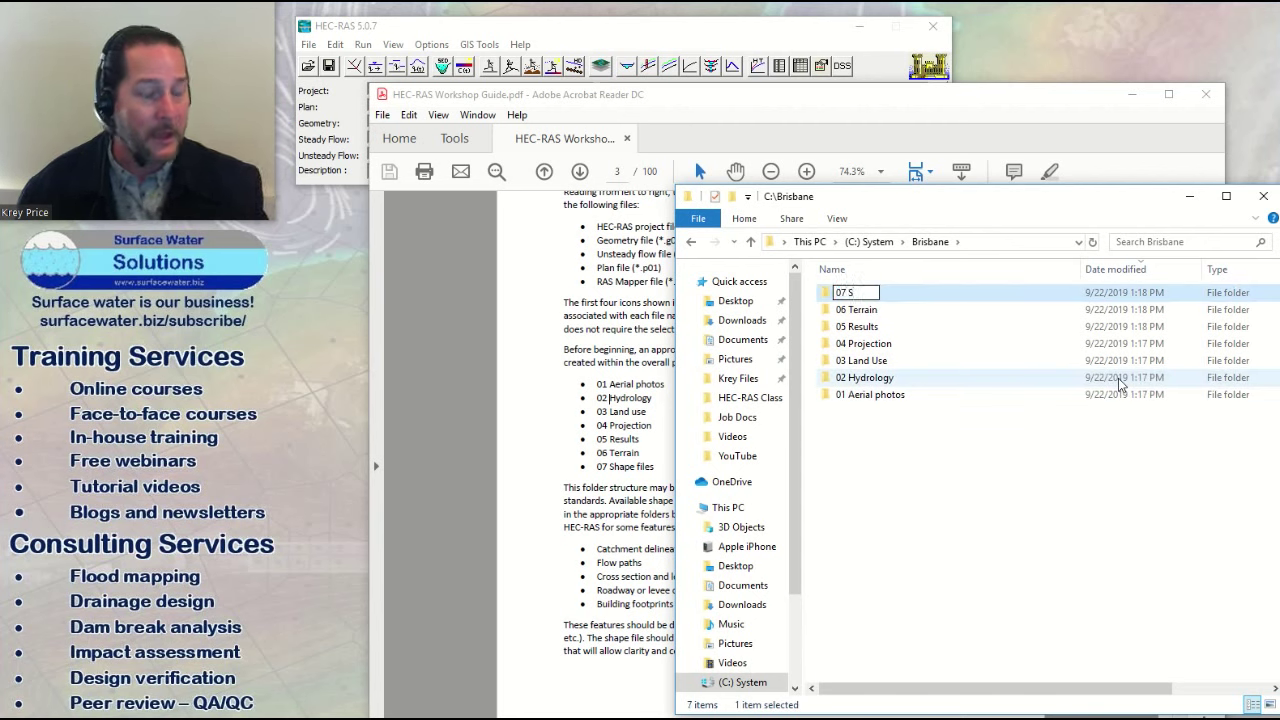
text(hape File)
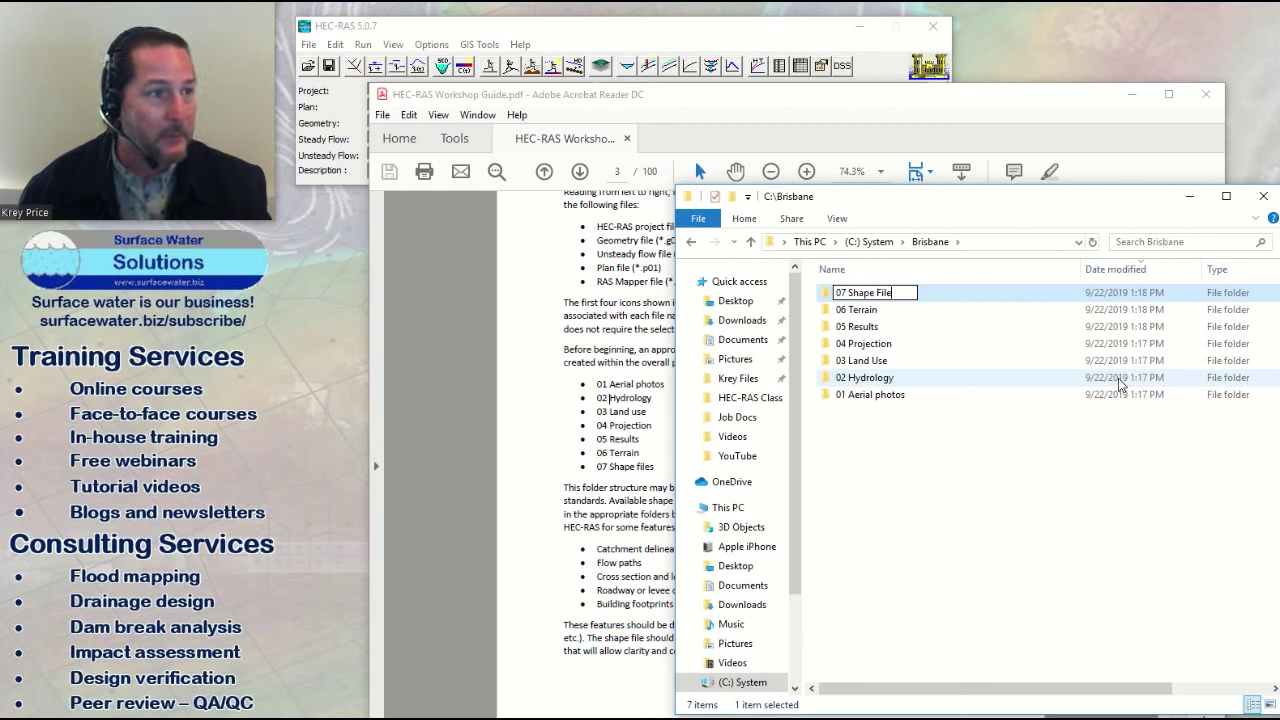
key(Return)
click(900, 452)
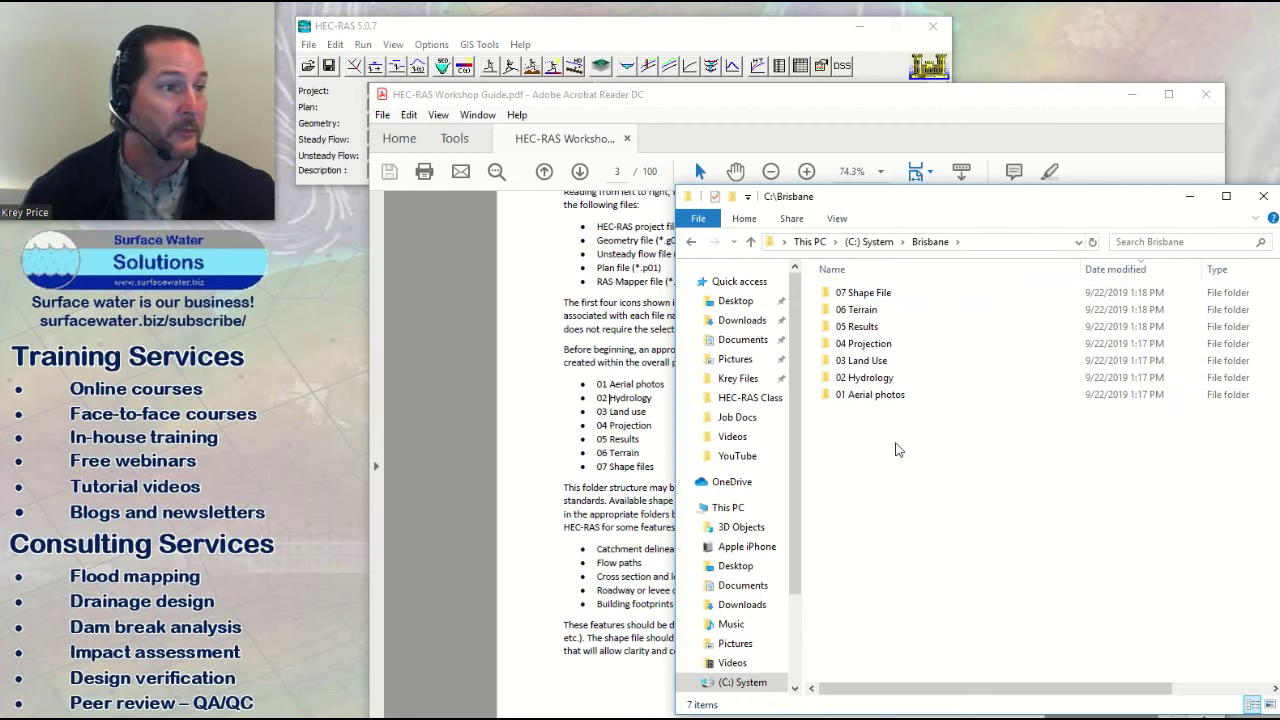
click(836, 270)
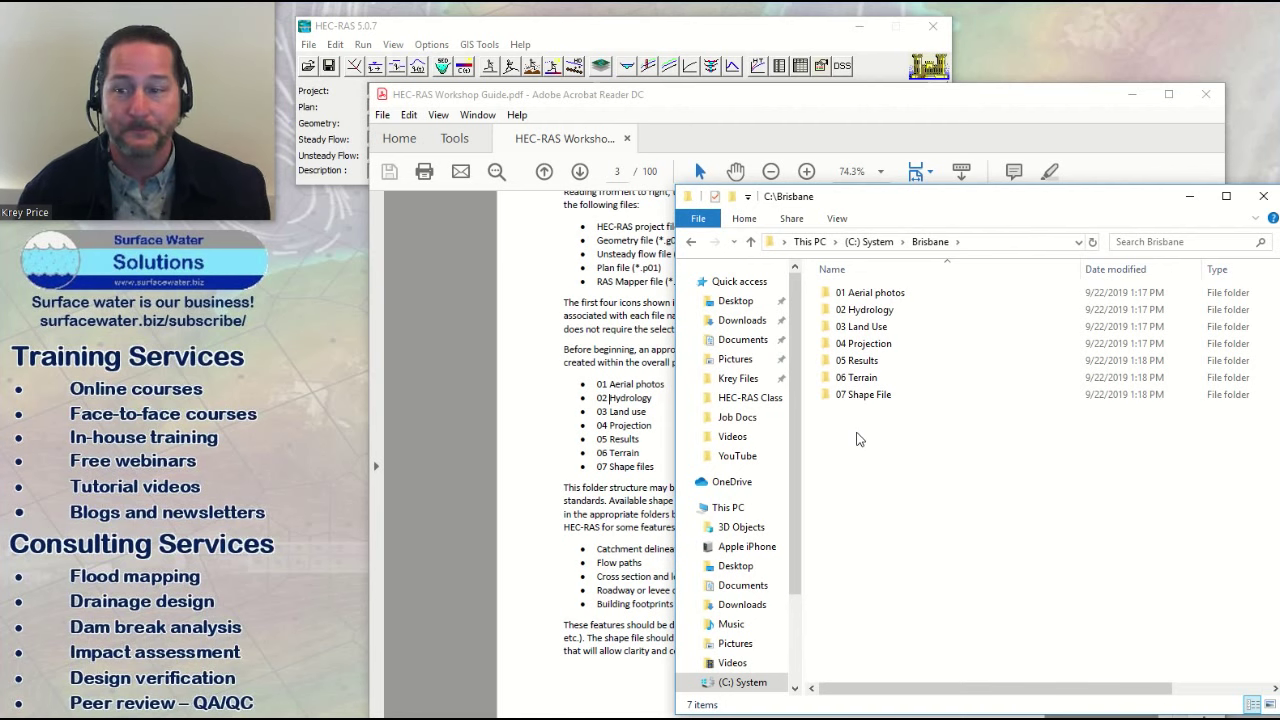
Step: Switch to the Chrome browser, bring up the OpenTopography site and go to its raster data listing
key(alt+Tab)
drag(605, 172, 688, 178)
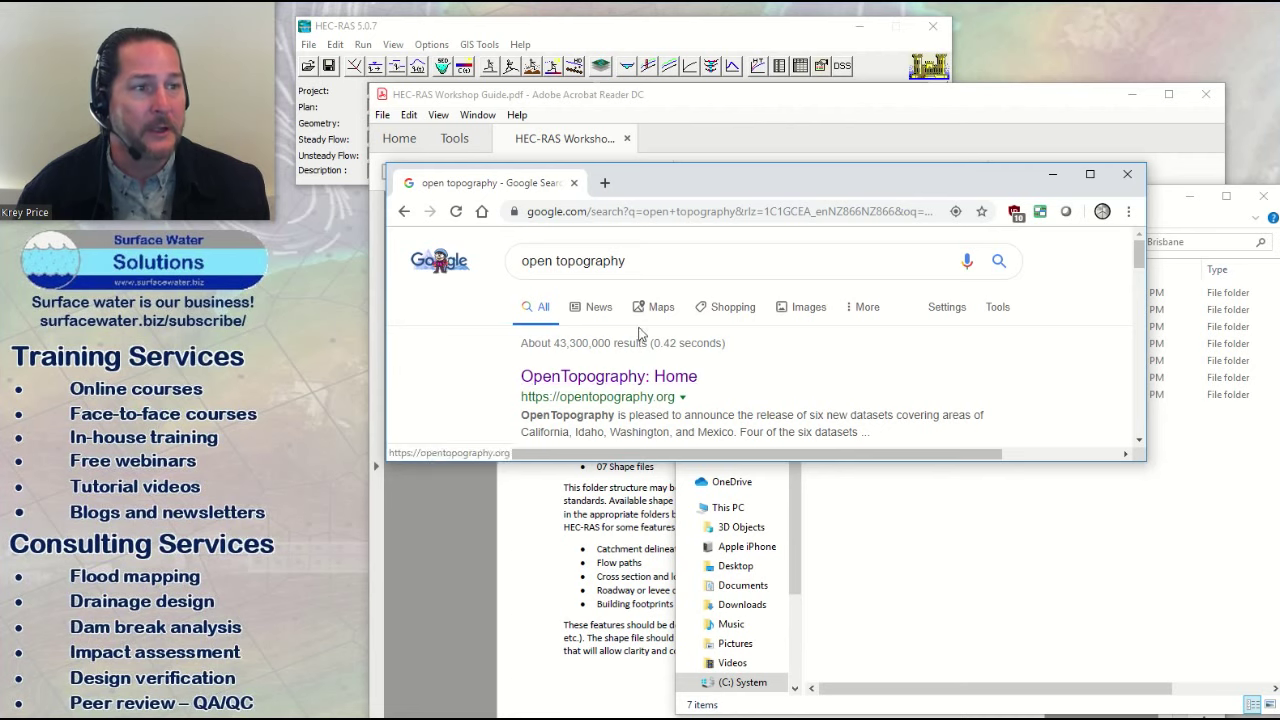
key(ctrl+w)
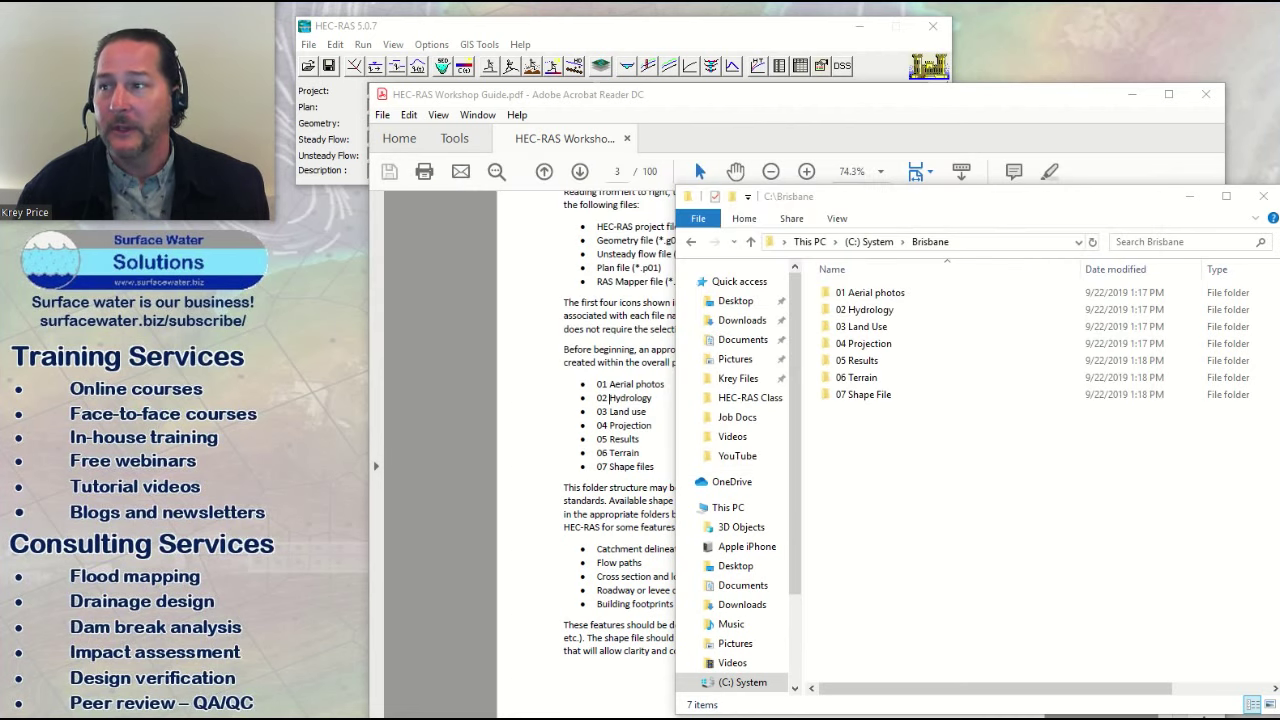
key(alt+Tab)
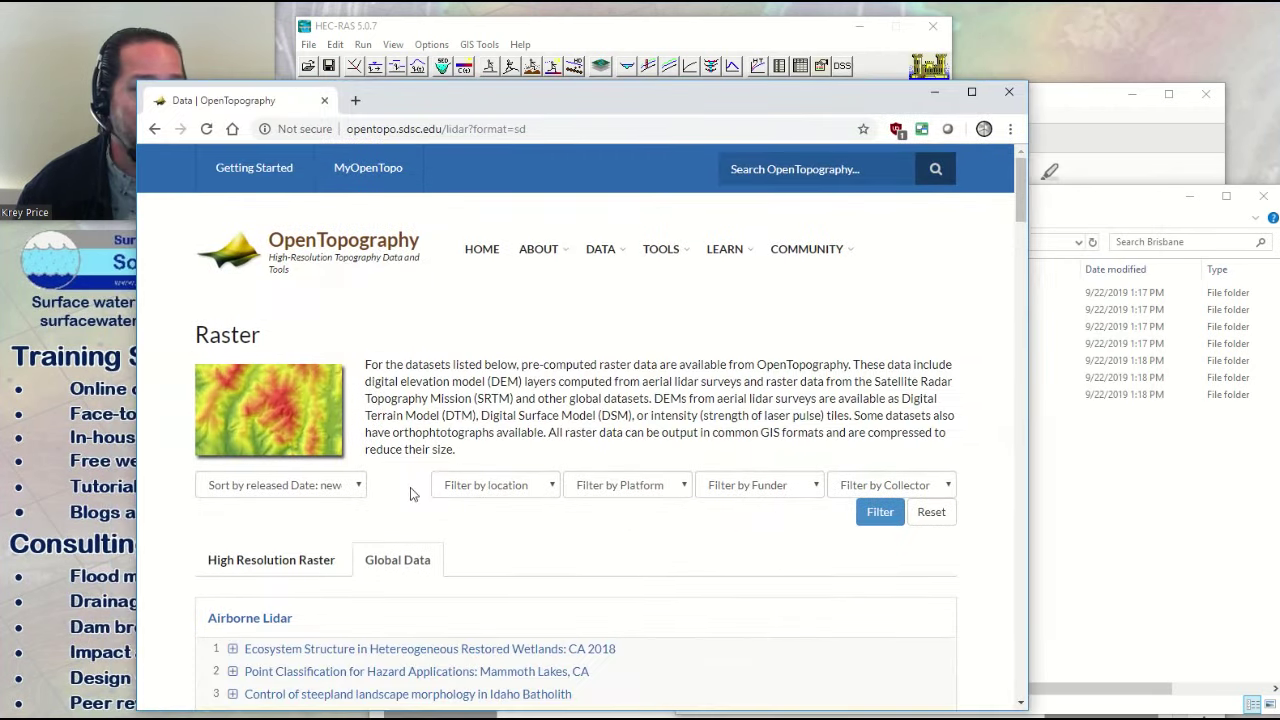
mouse_move(603, 248)
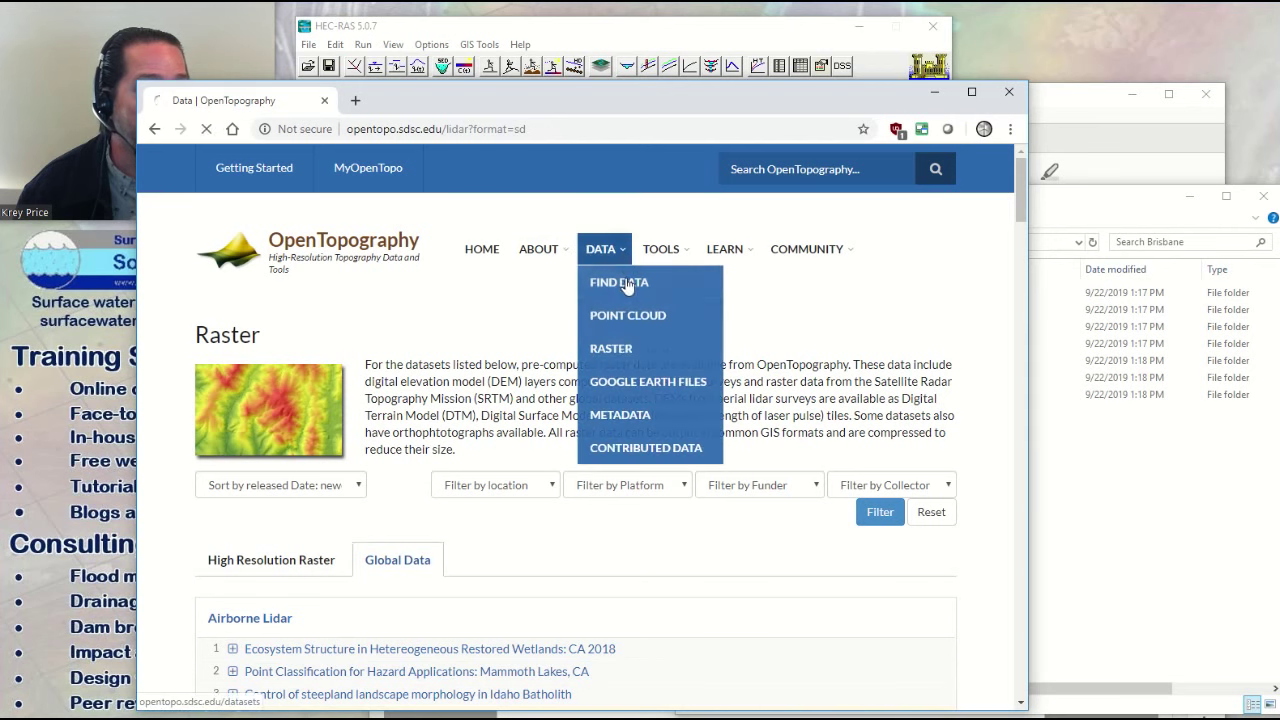
click(622, 348)
drag(794, 109, 271, 228)
click(663, 167)
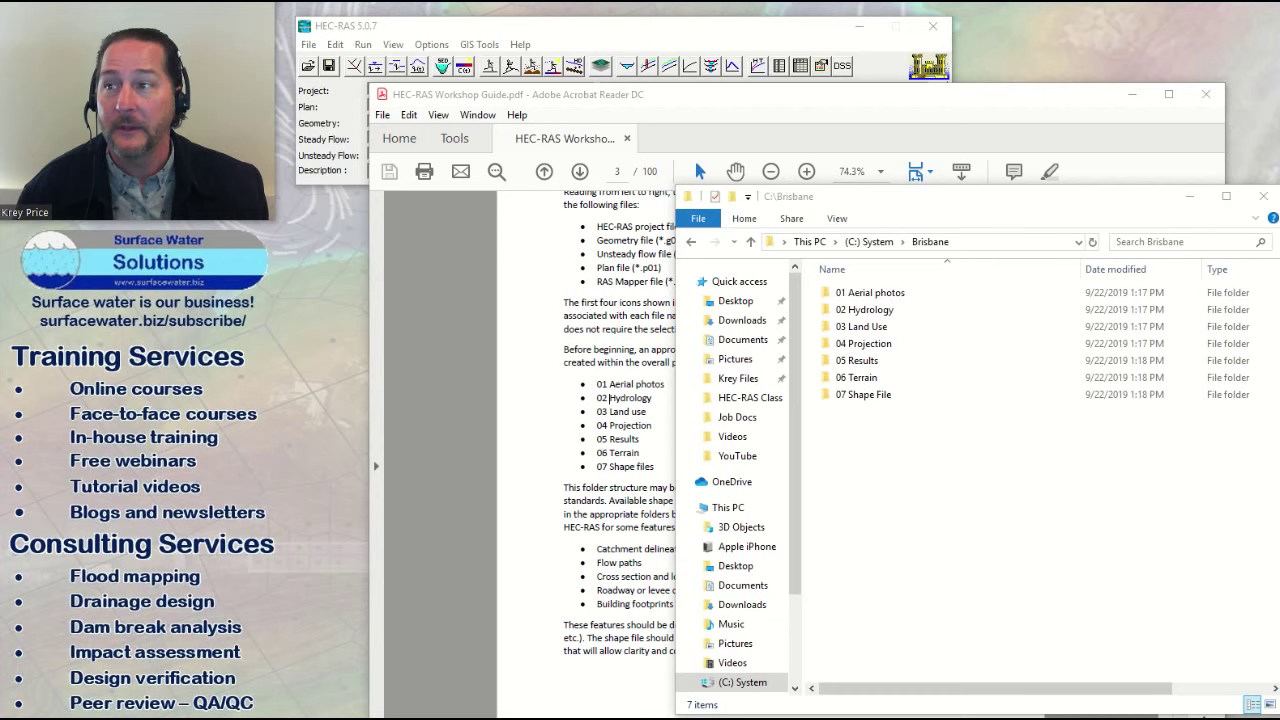
Step: Bring up the Shuttle Radar Topography Mission (SRTM GL1) Global 30m dataset page and examine its overview
key(alt+Tab)
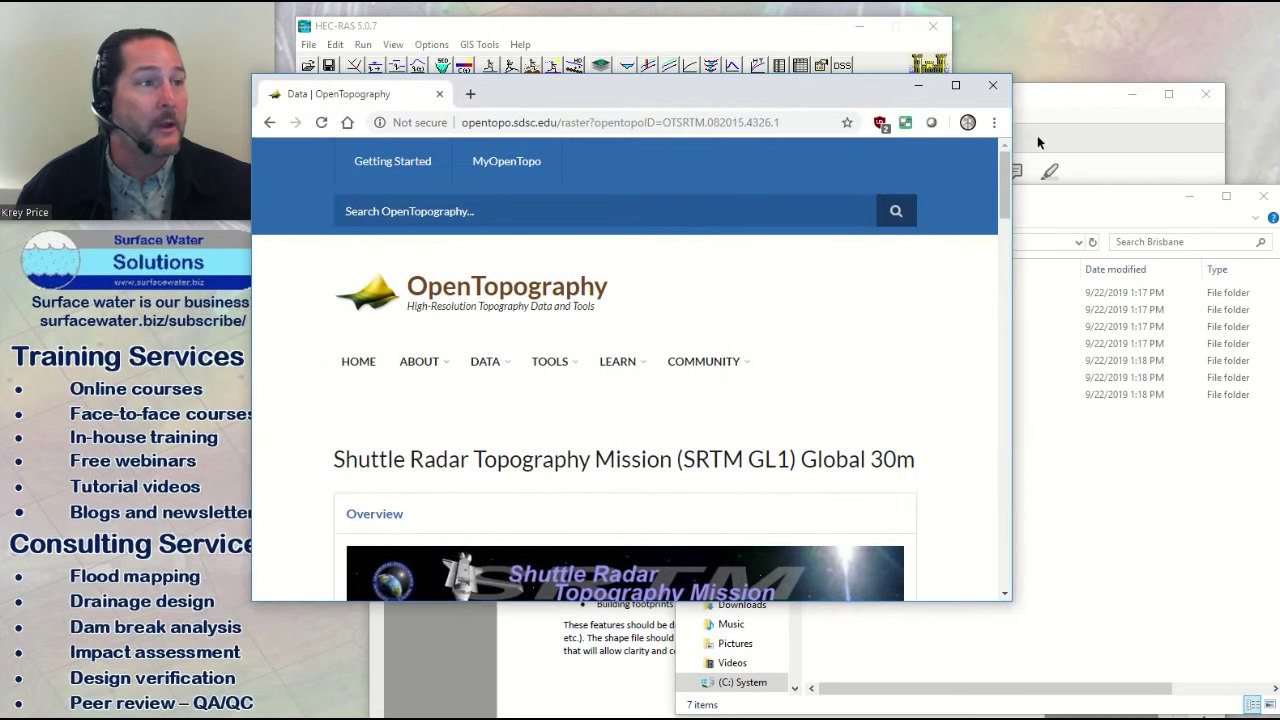
click(957, 88)
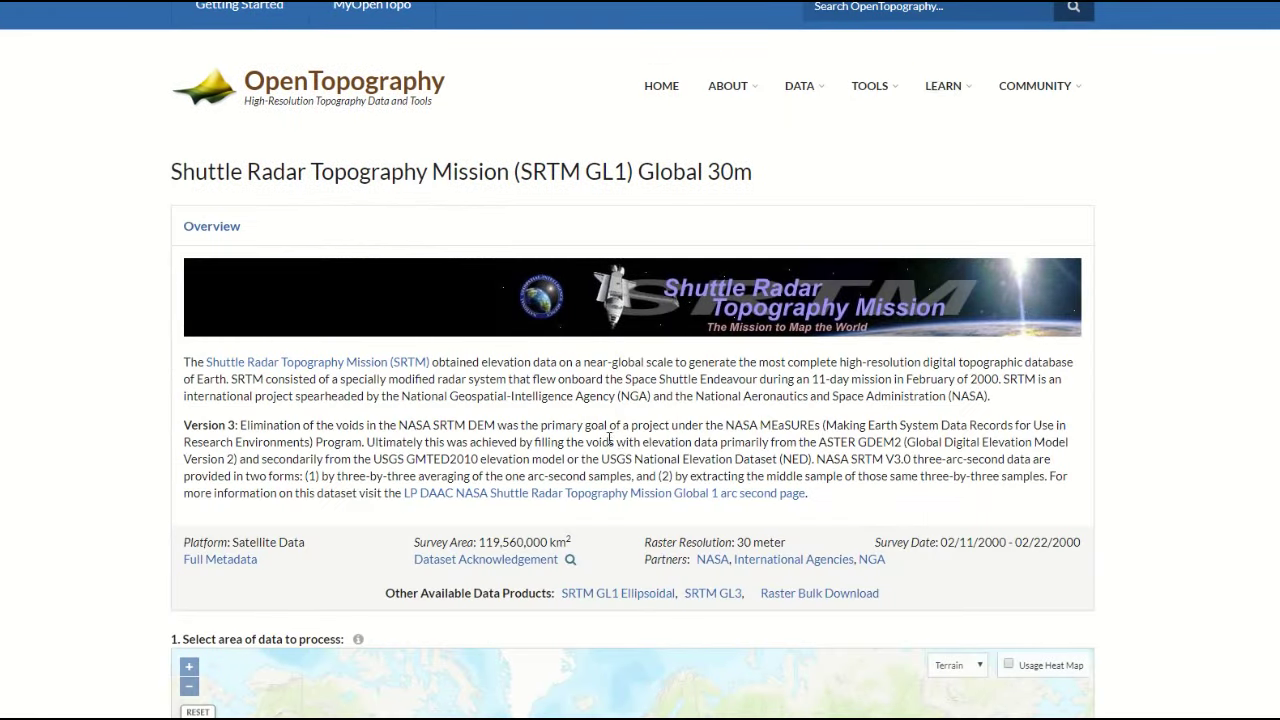
scroll(613, 453, down, 2)
scroll(613, 453, down, 1)
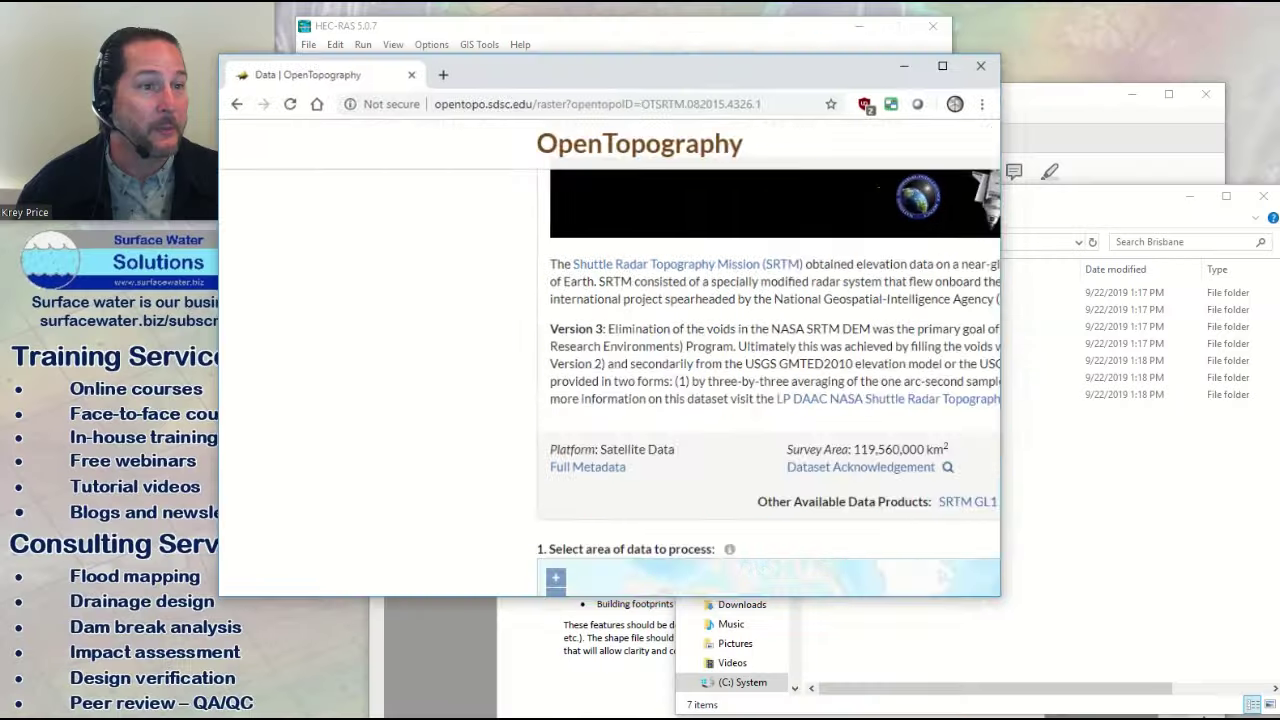
scroll(632, 400, up, 3)
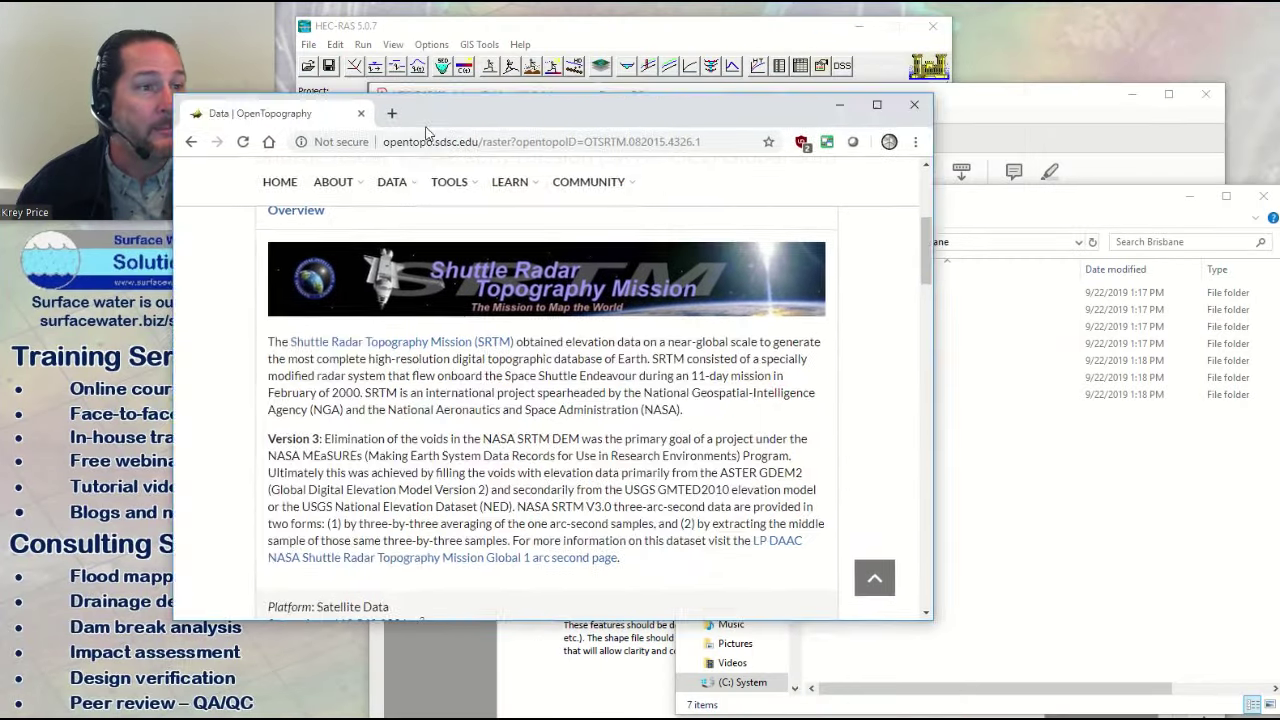
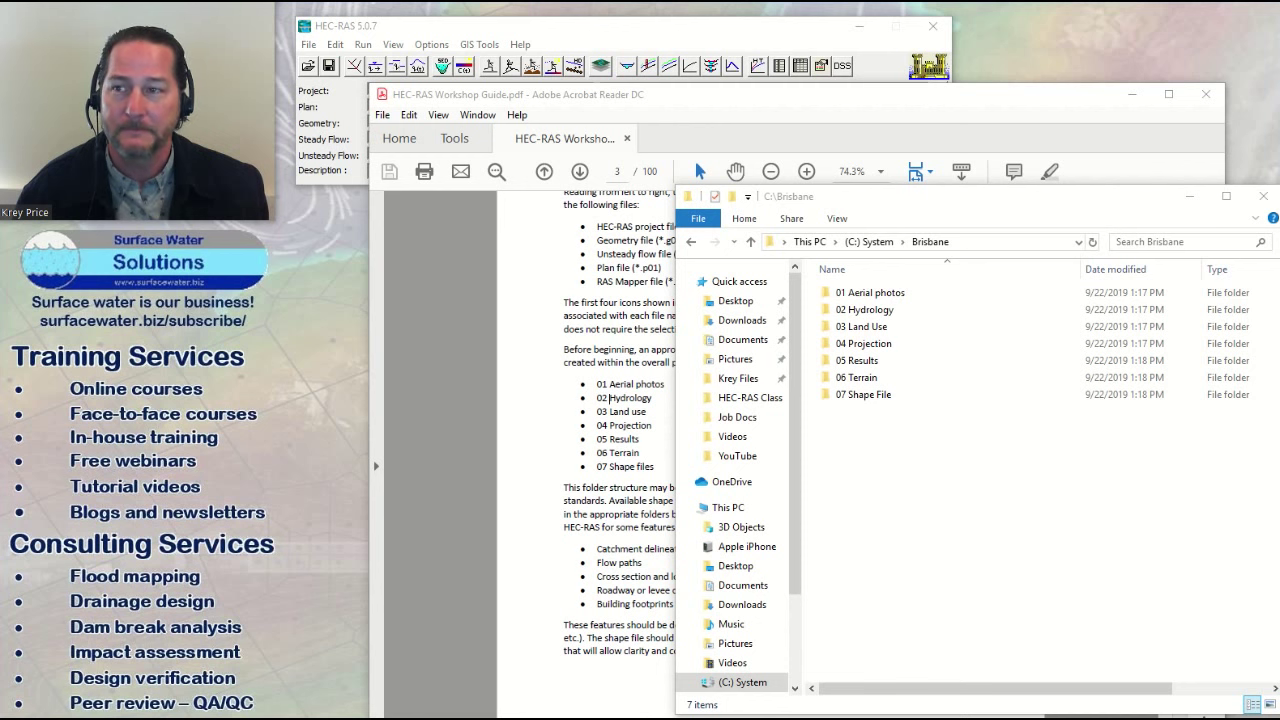
Step: Switch to Chrome's "australia elevation data" results, go to the ELVIS elevation site, dismiss its introduction and enlarge the browser window
key(alt+Tab)
drag(410, 174, 766, 183)
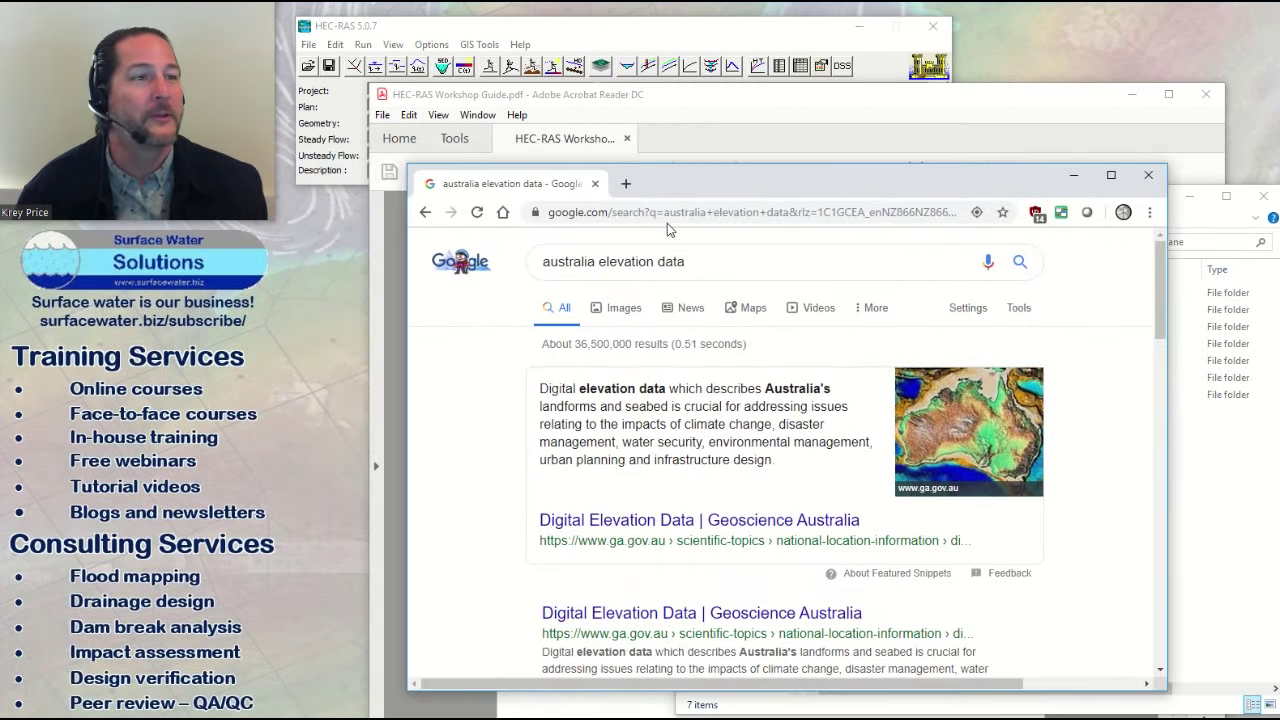
scroll(775, 460, down, 2)
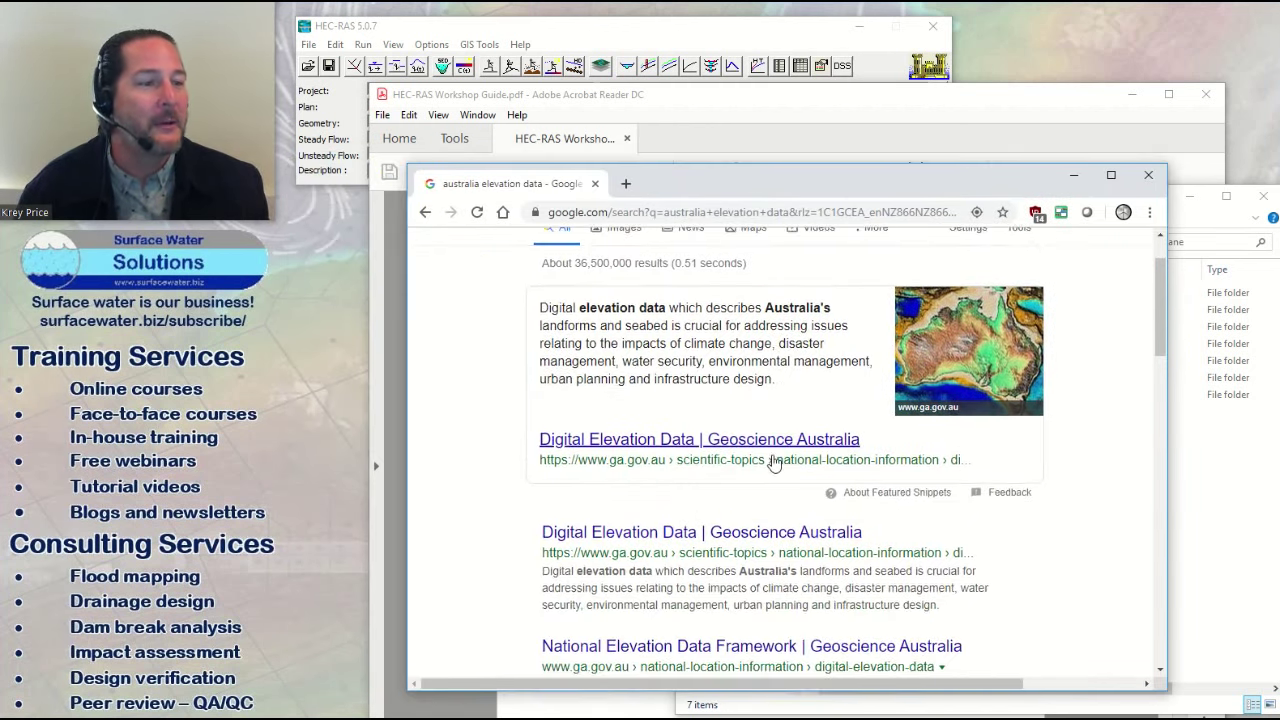
scroll(775, 462, down, 4)
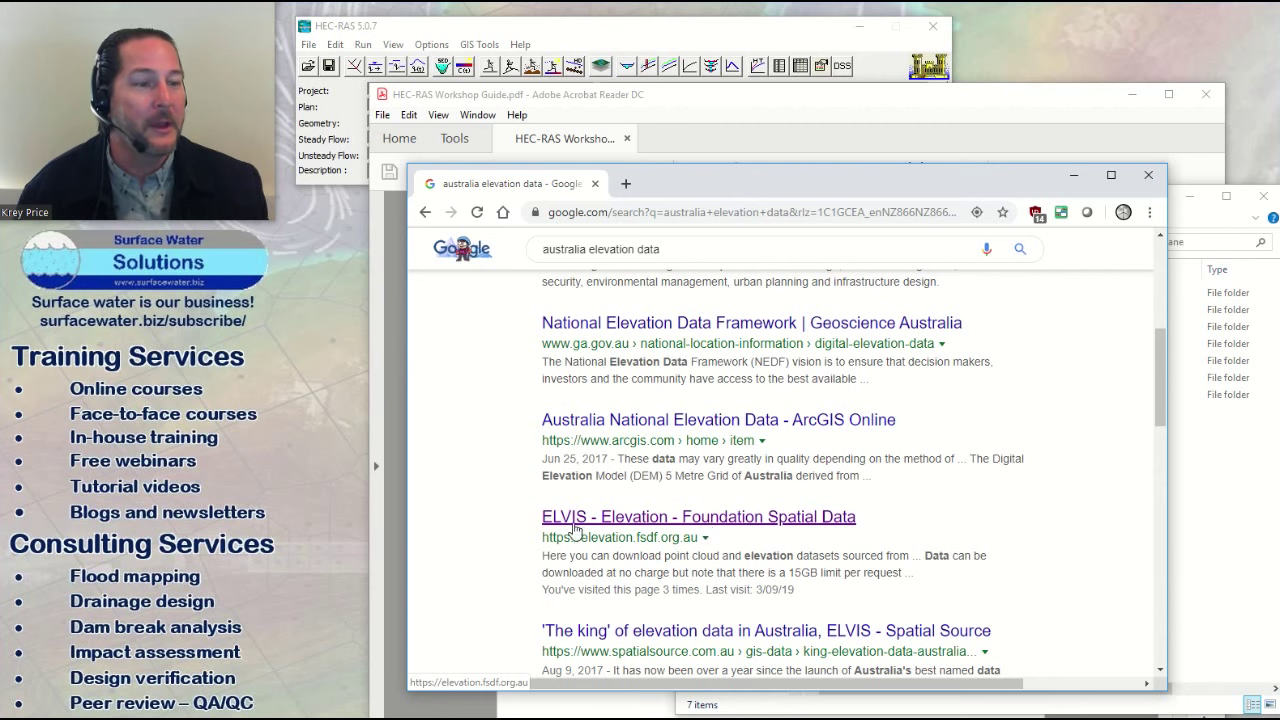
click(676, 519)
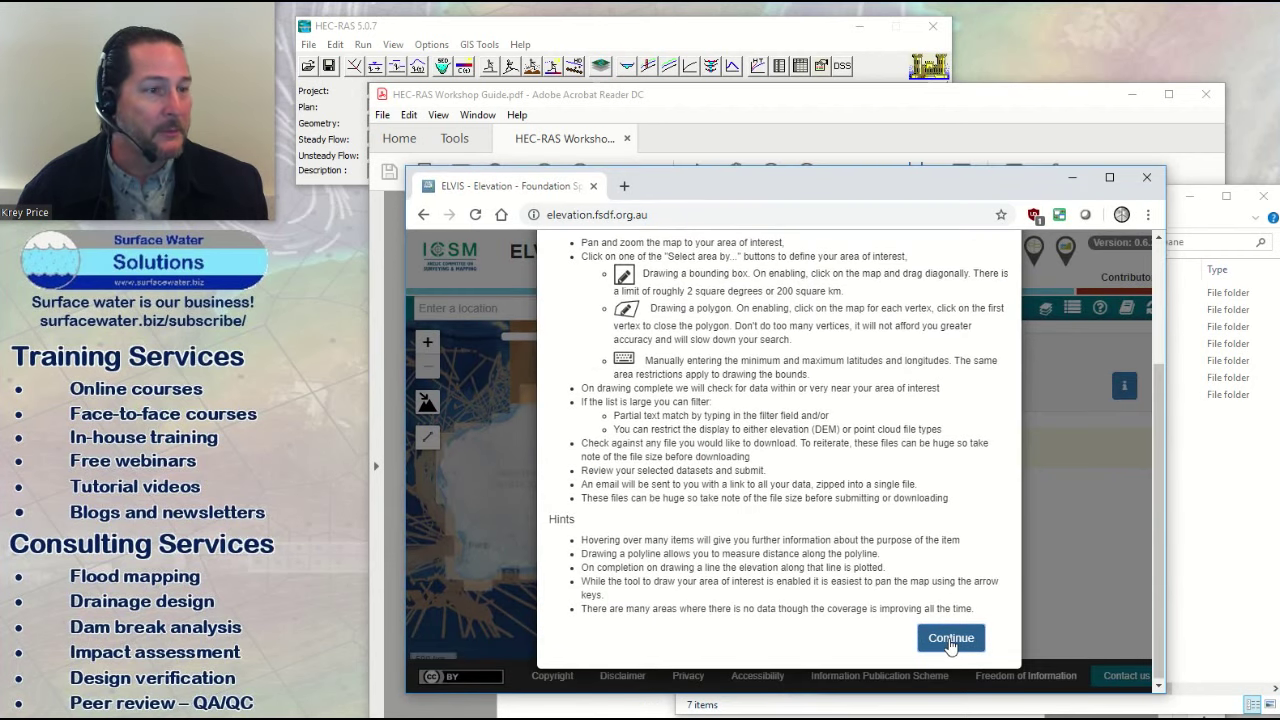
click(951, 639)
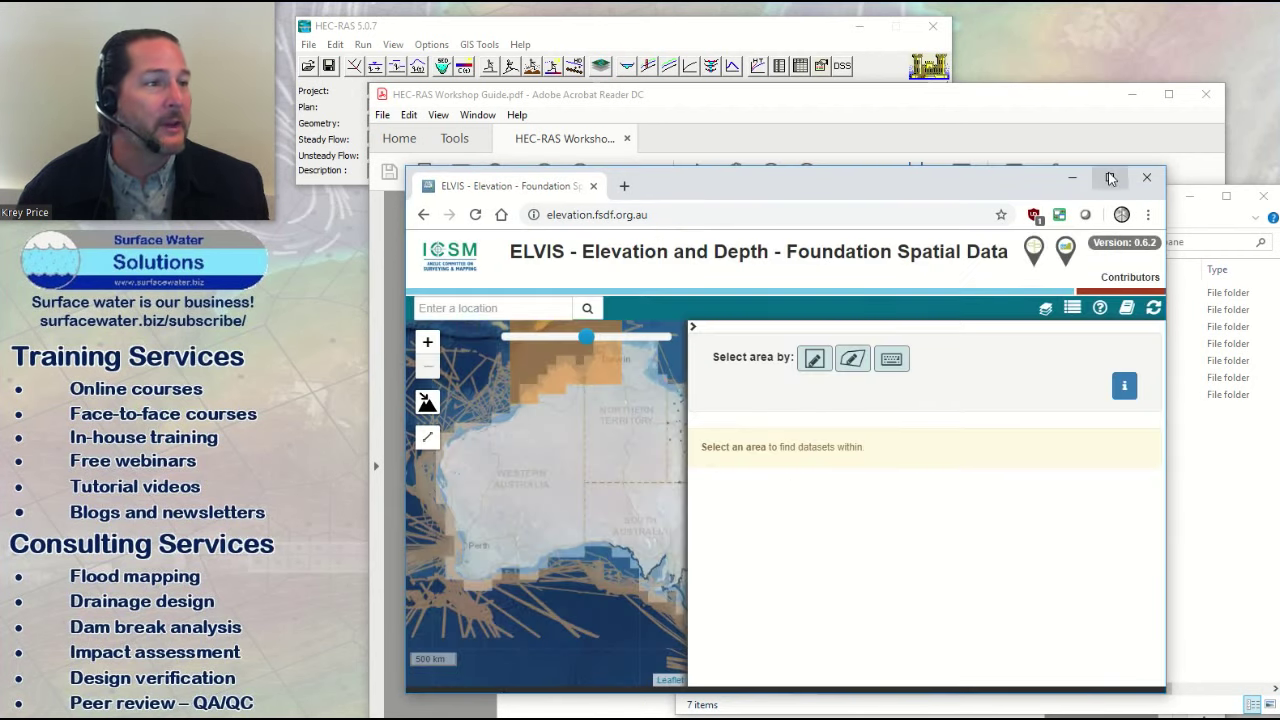
drag(860, 188, 720, 24)
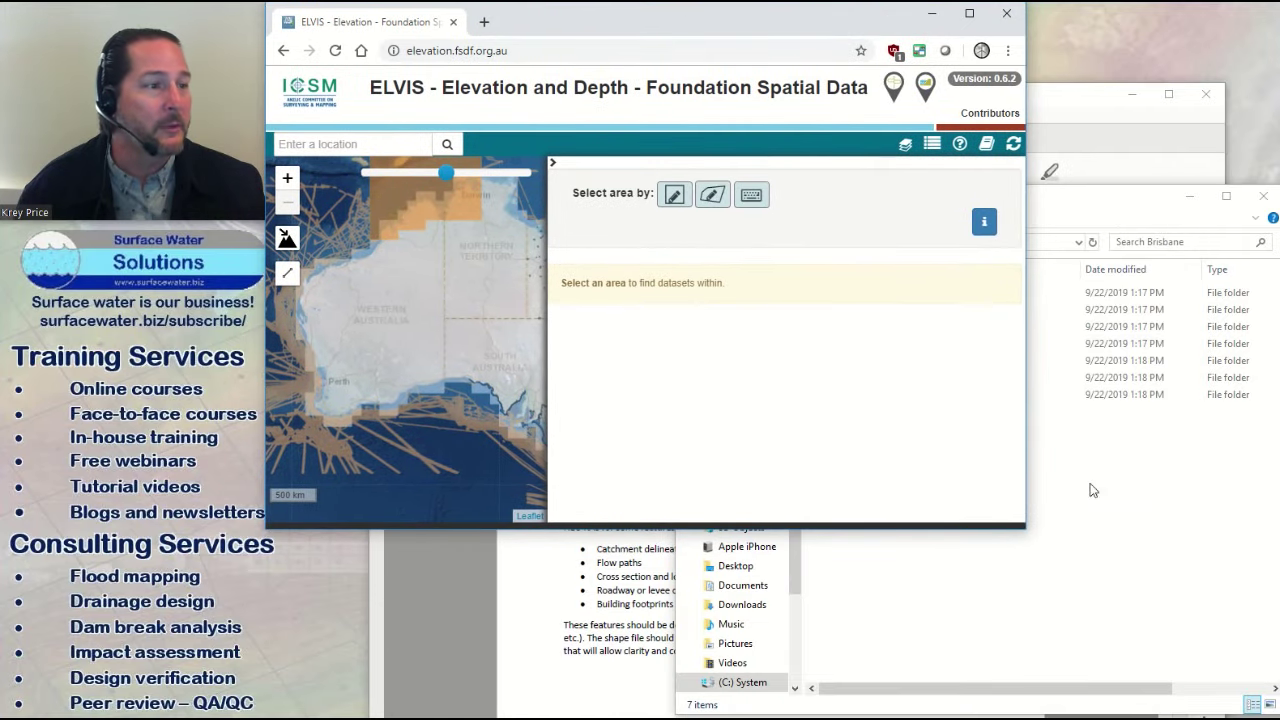
drag(1024, 530, 1266, 706)
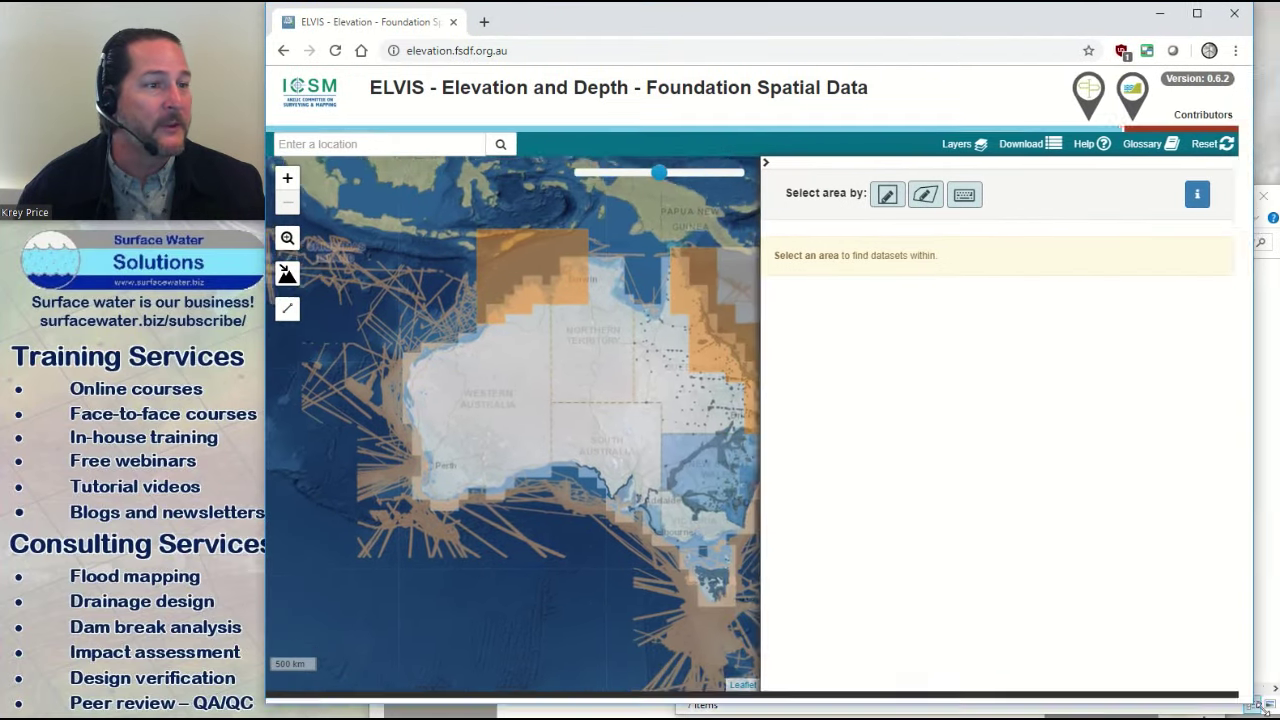
Step: Define a rectangular area of interest over western Brisbane, spanning about 152.79° to 152.98° longitude and -27.44° to -27.61° latitude
drag(674, 417, 606, 423)
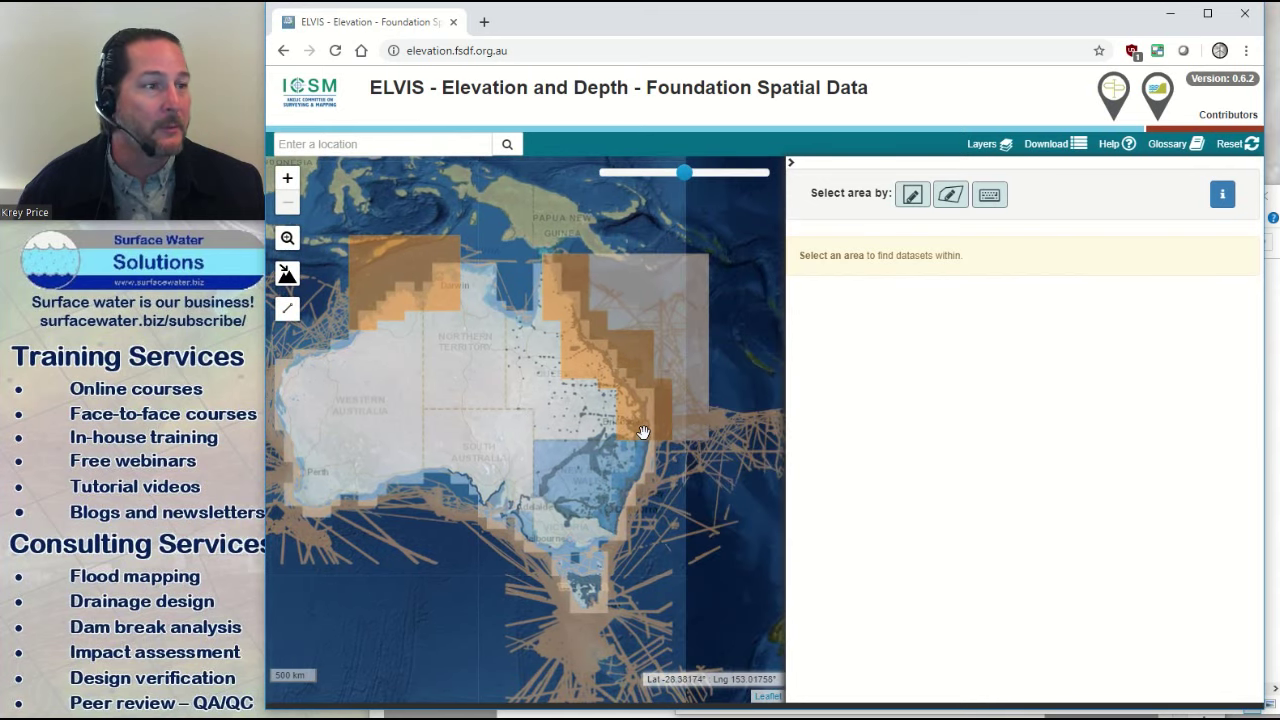
scroll(642, 430, up, 1)
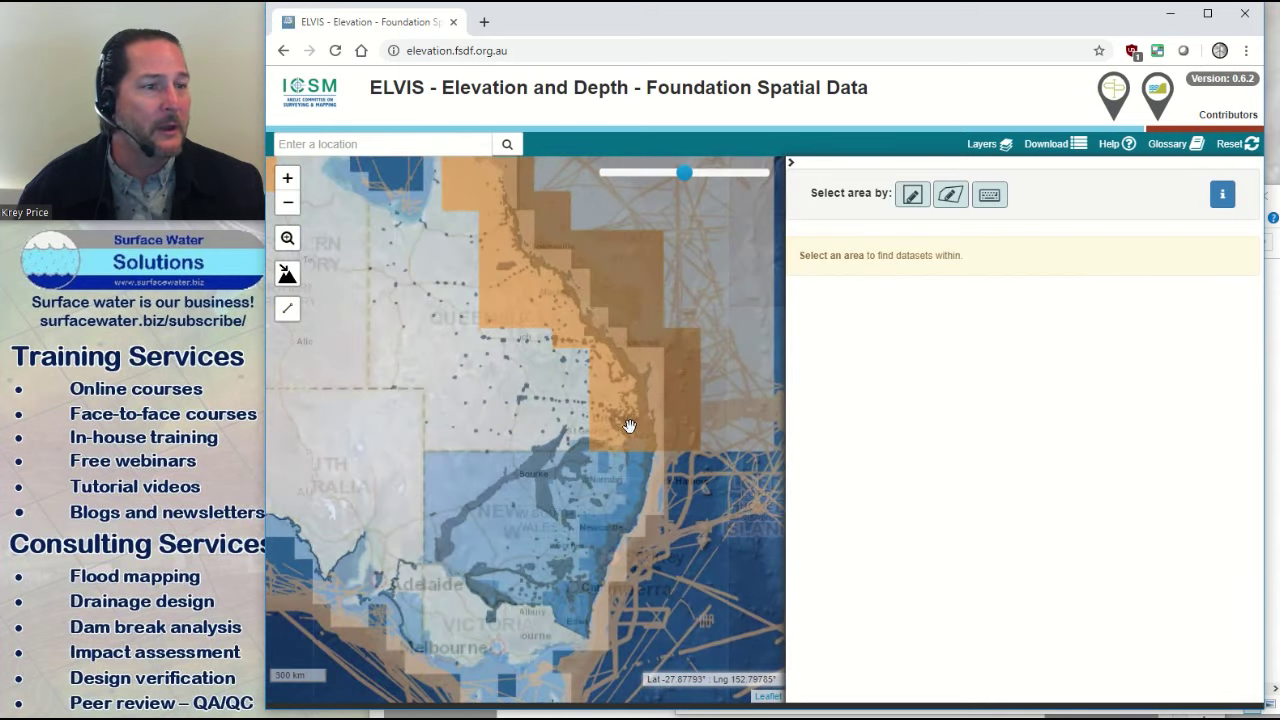
scroll(620, 428, up, 1)
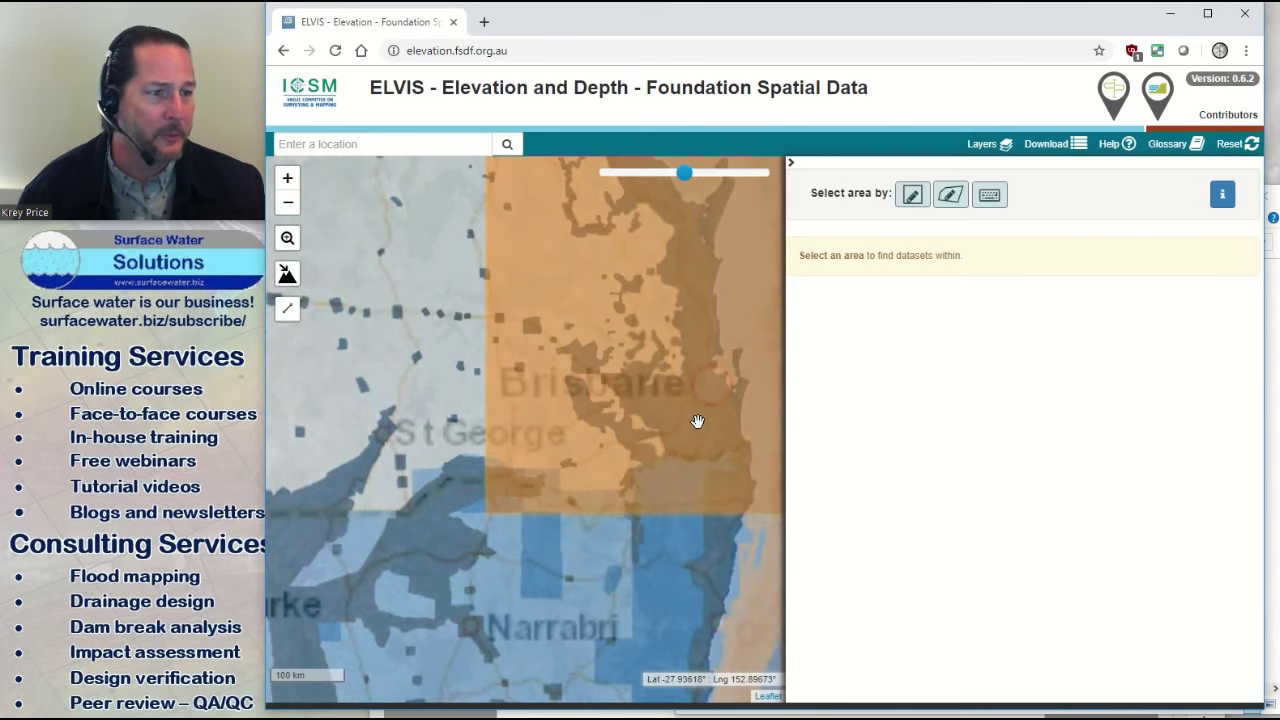
scroll(697, 421, up, 3)
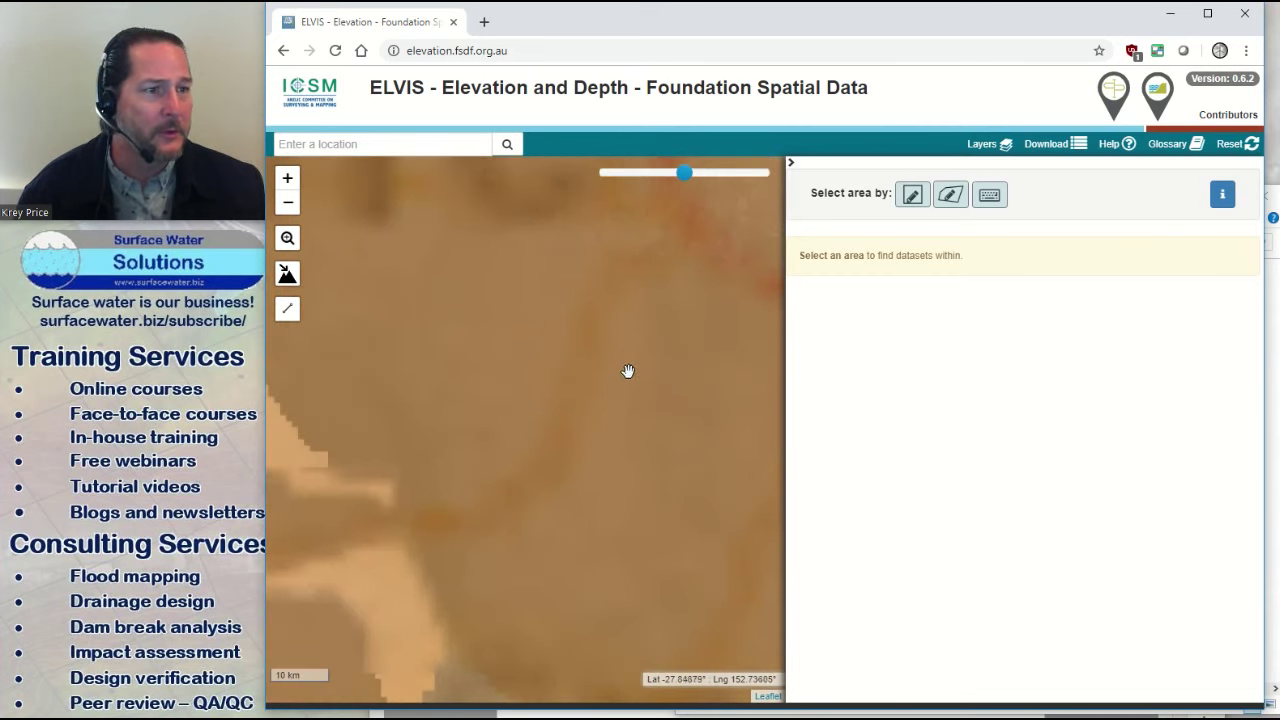
scroll(540, 471, down, 1)
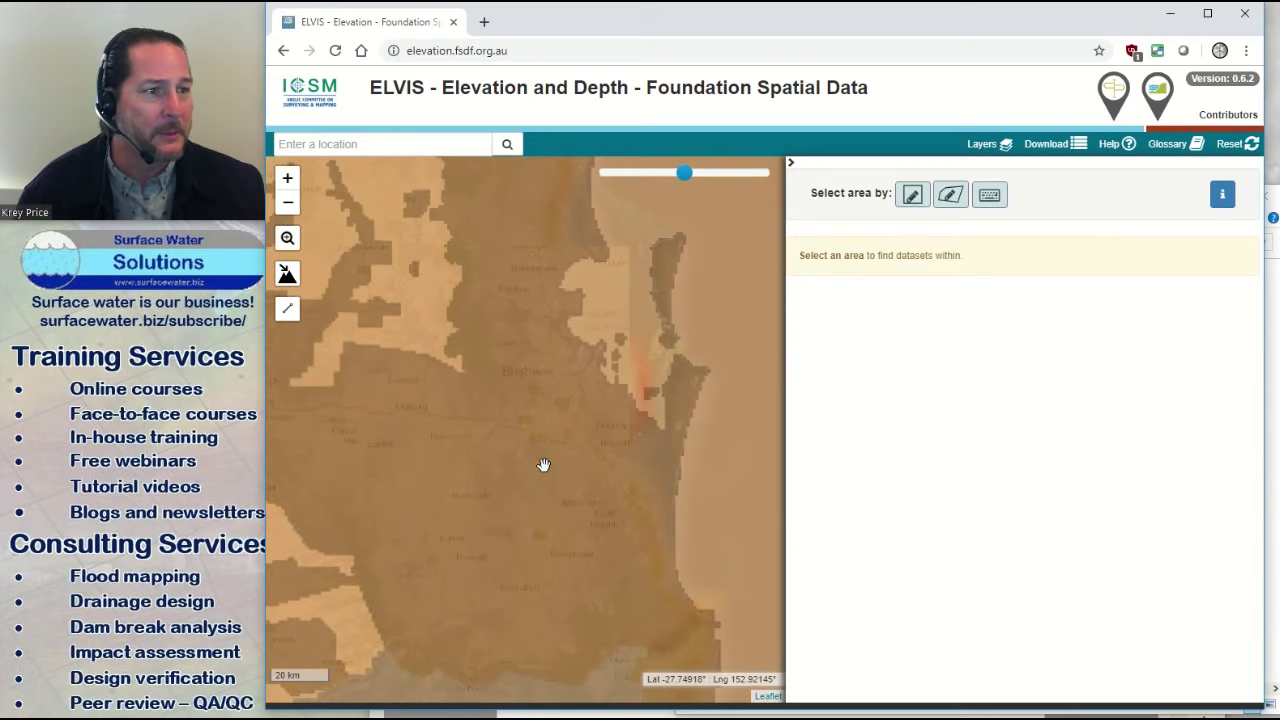
scroll(528, 405, up, 2)
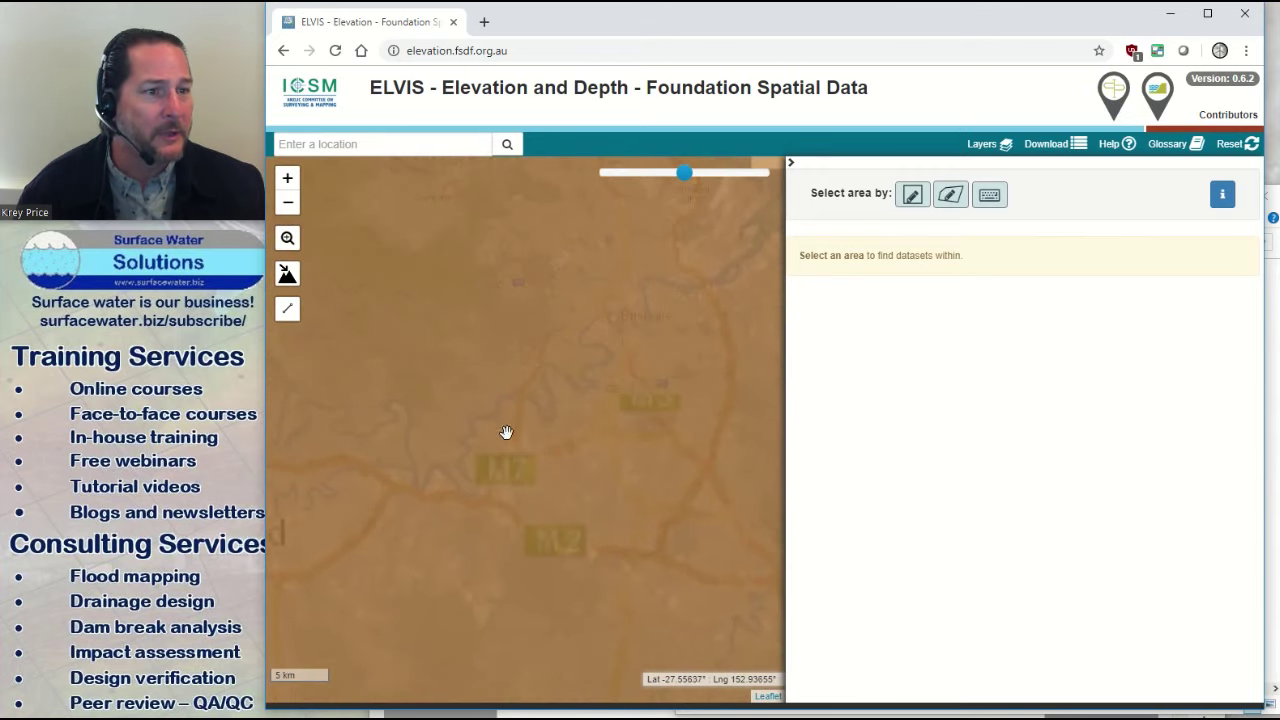
drag(557, 380, 530, 449)
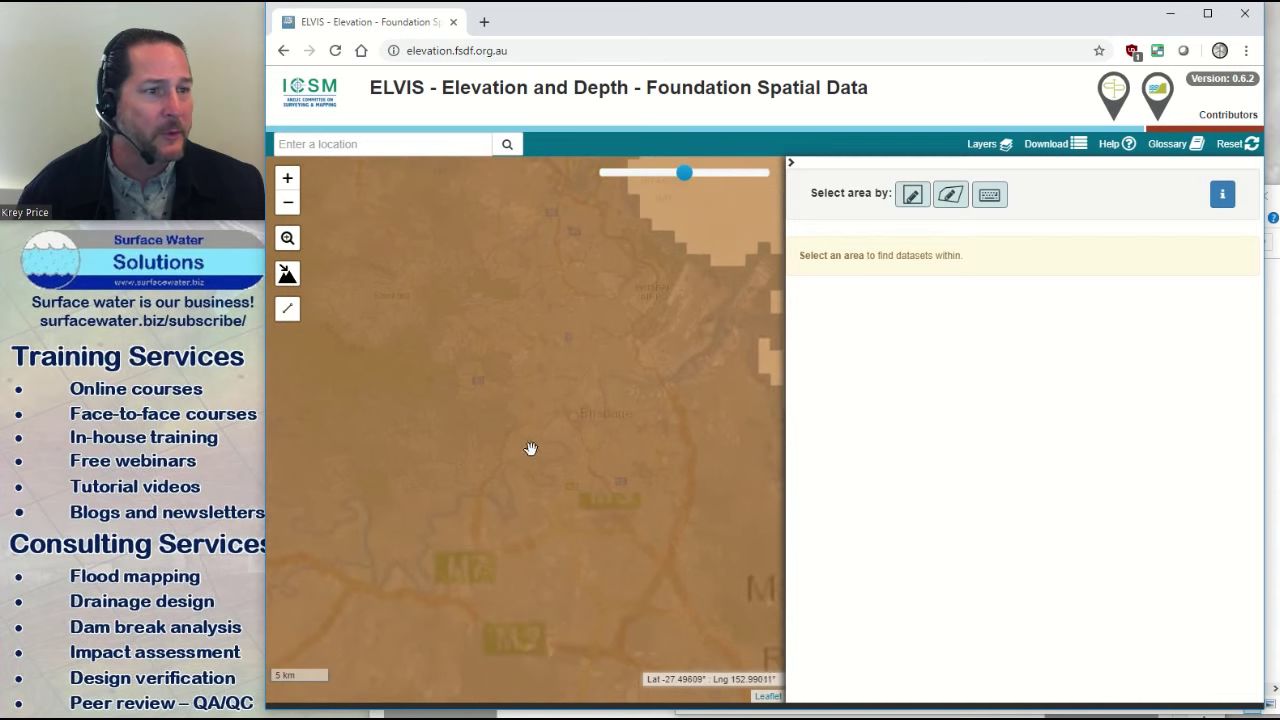
scroll(515, 506, up, 1)
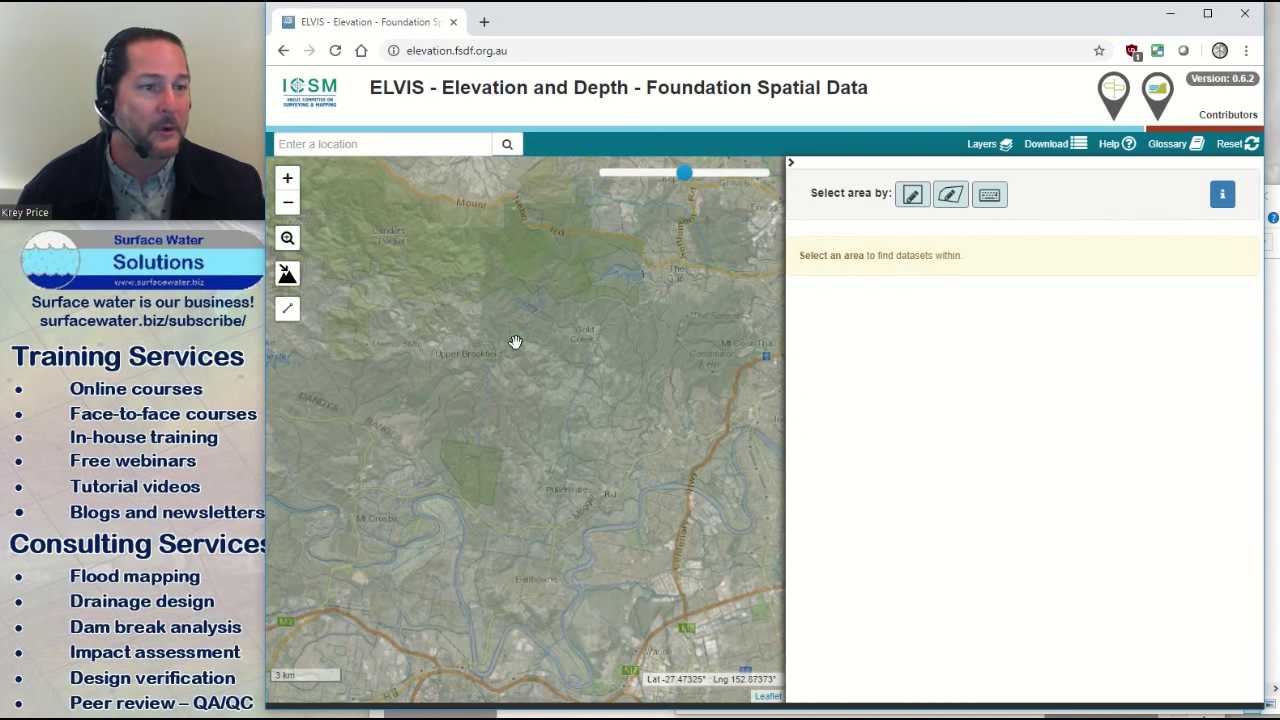
drag(526, 414, 520, 391)
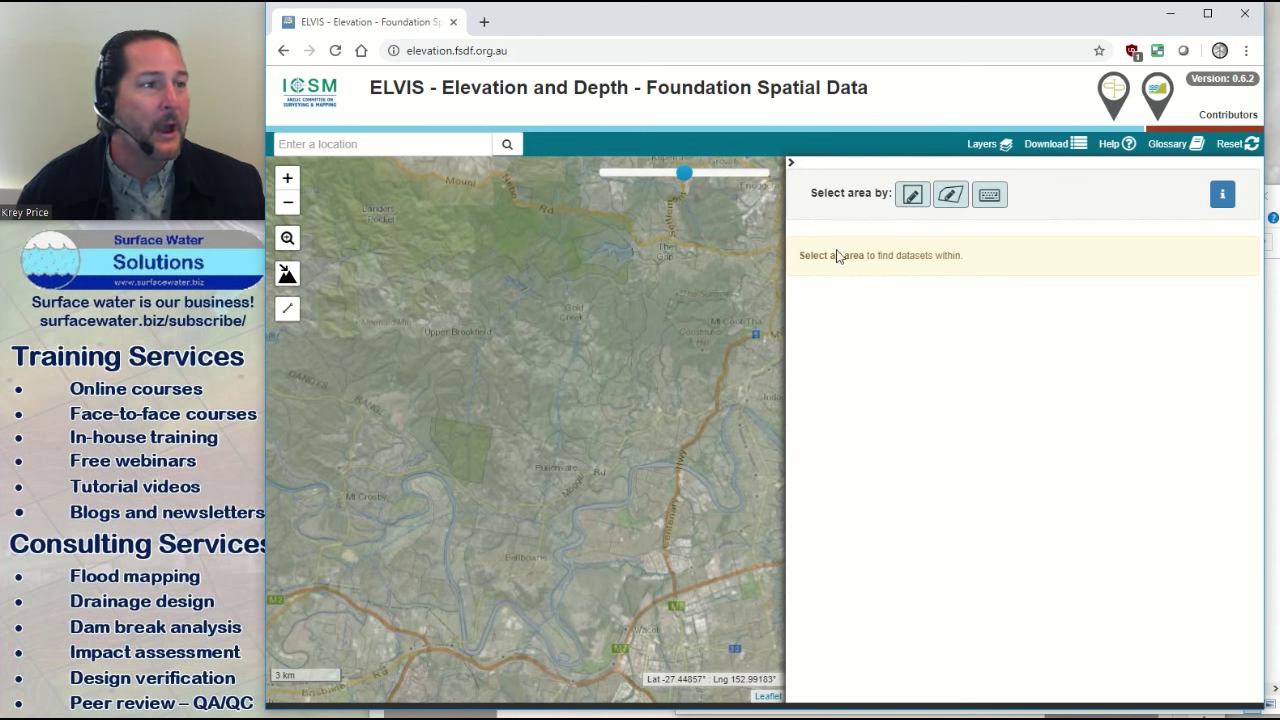
click(913, 201)
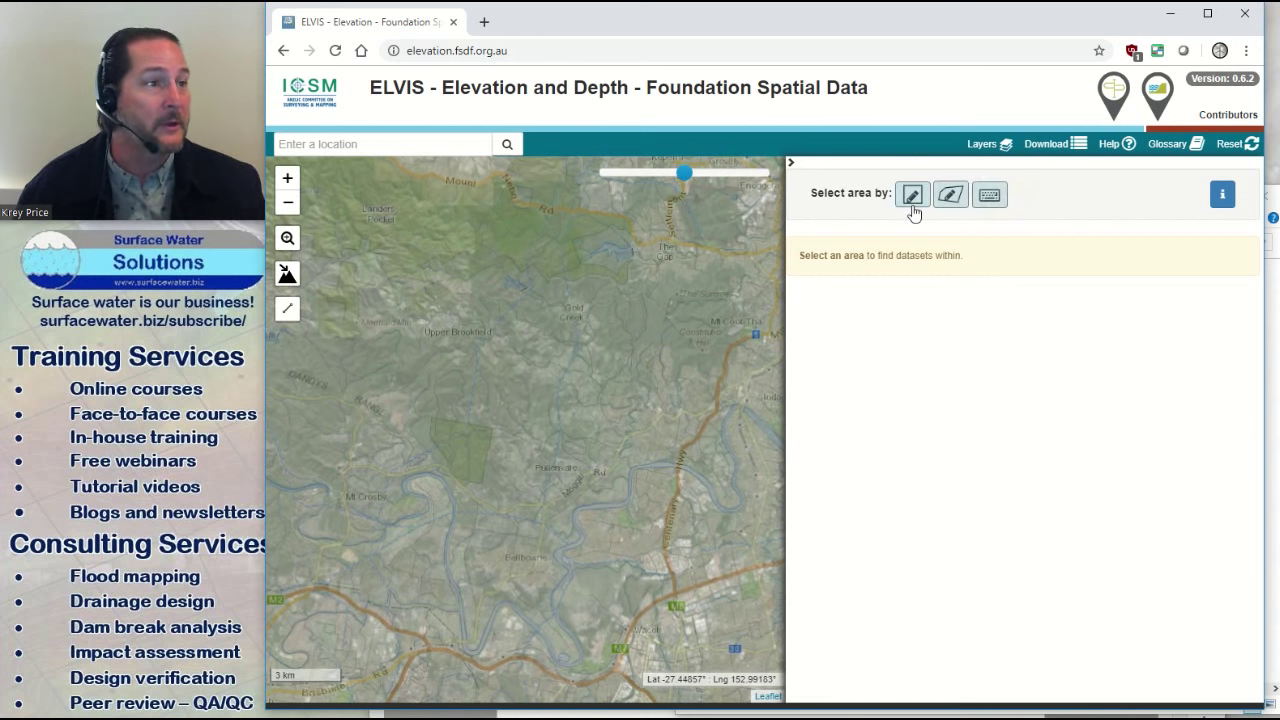
click(914, 198)
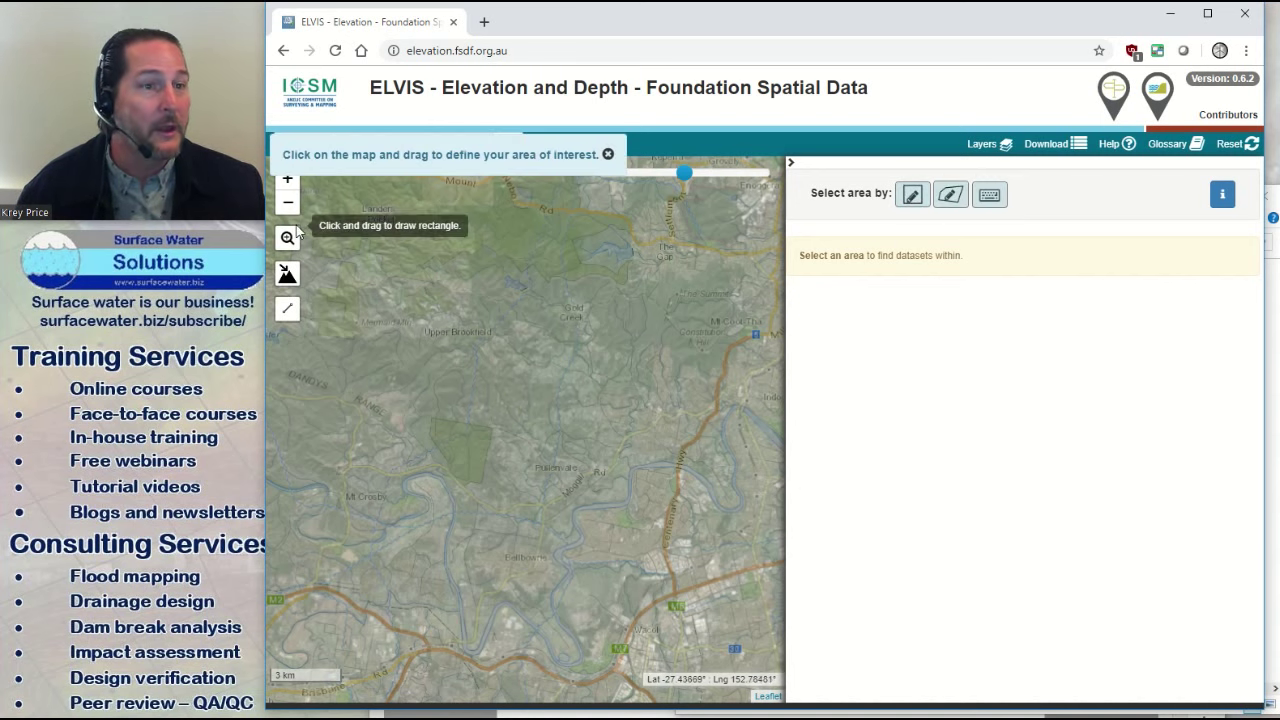
mouse_move(305, 237)
mouse_down()
mouse_move(575, 532)
mouse_move(758, 700)
mouse_up()
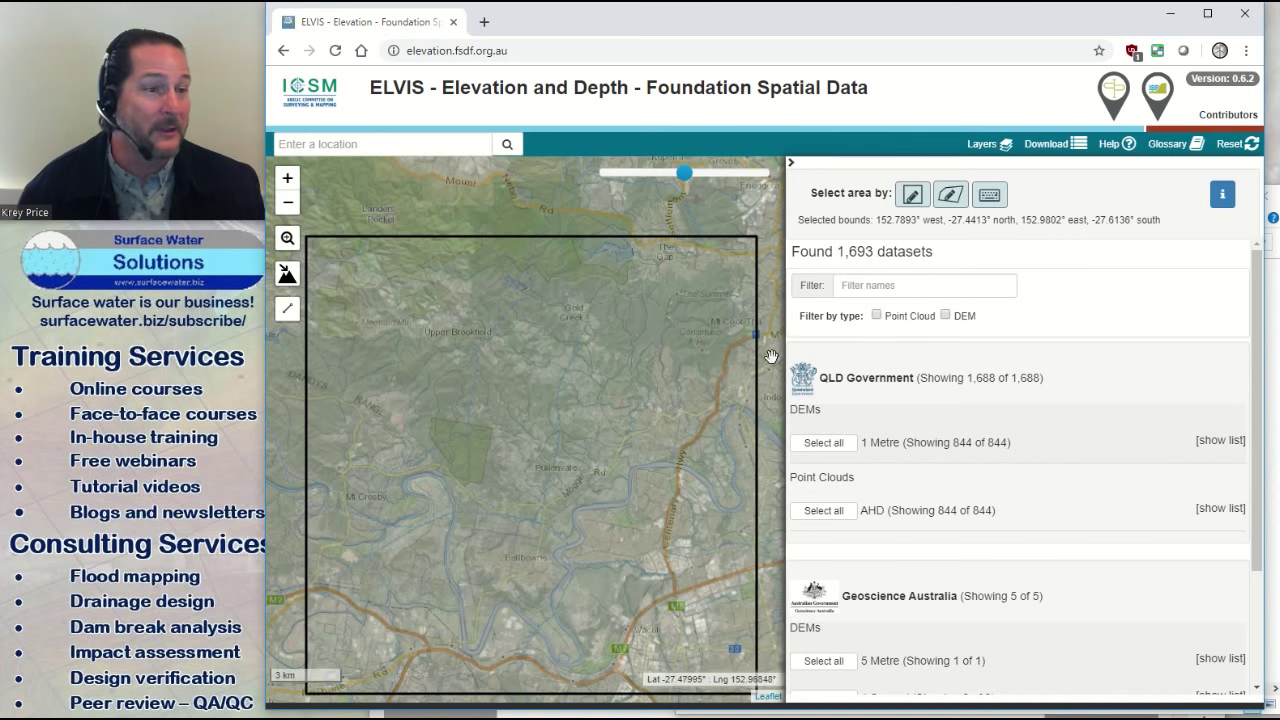
Step: Choose Geoscience Australia's 5 Metre Digital Elevation Model of Australia derived from LiDAR and bring up its download request form
scroll(957, 457, down, 2)
scroll(957, 460, down, 1)
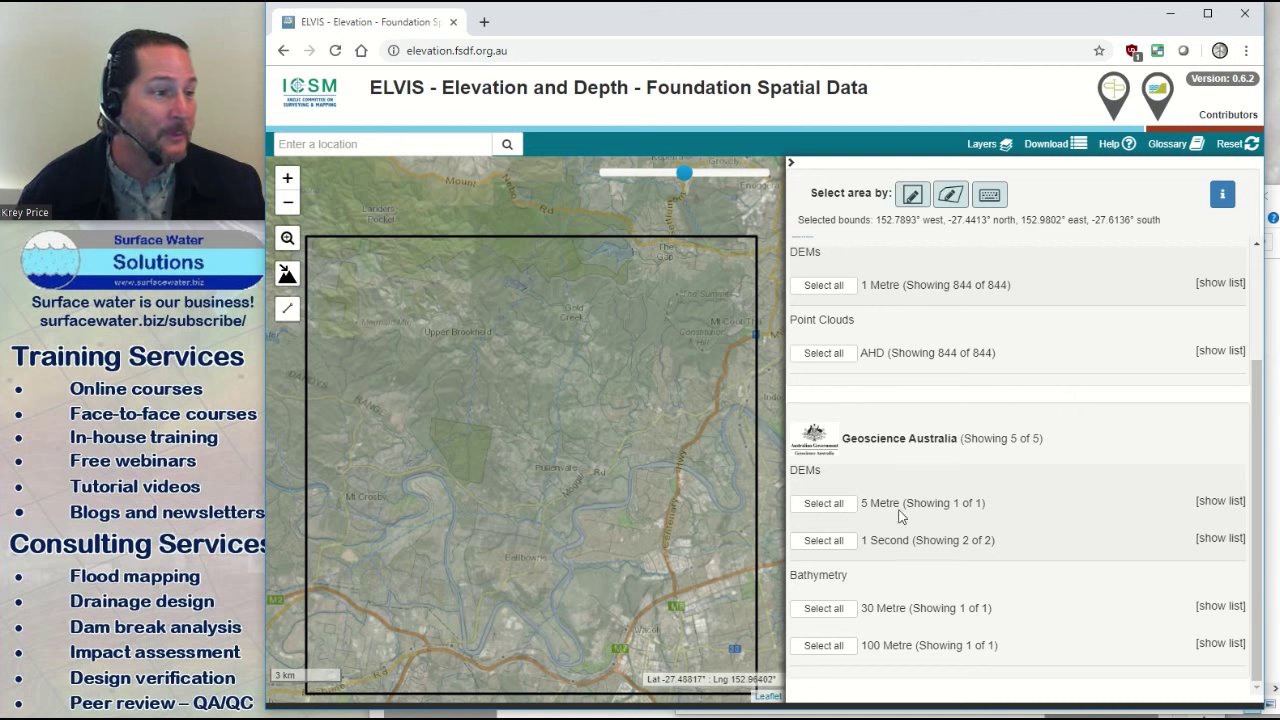
click(1214, 505)
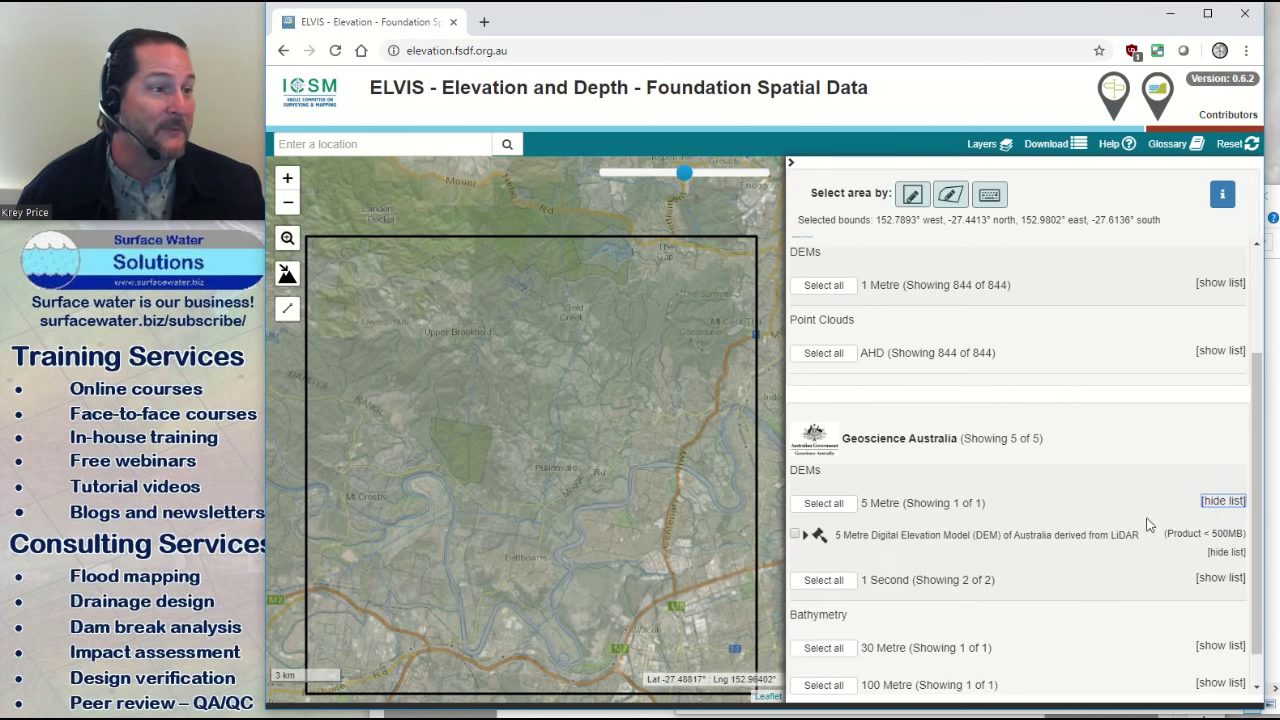
click(796, 535)
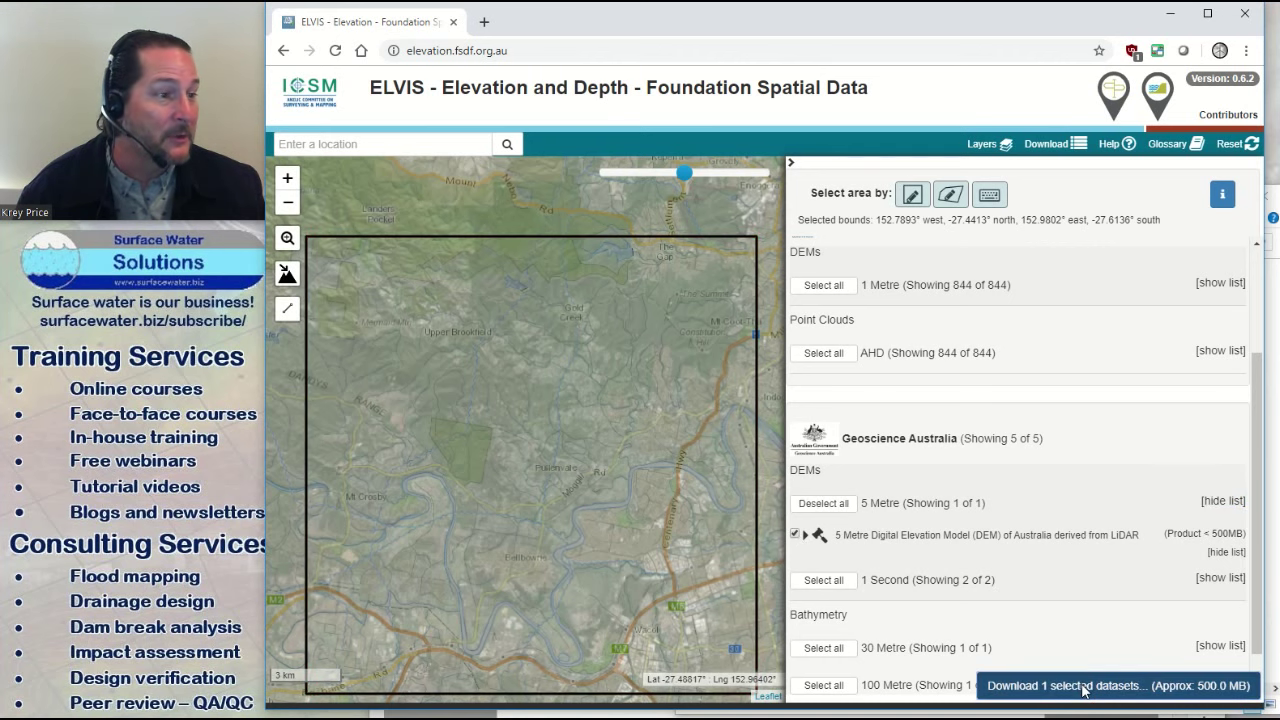
click(1082, 690)
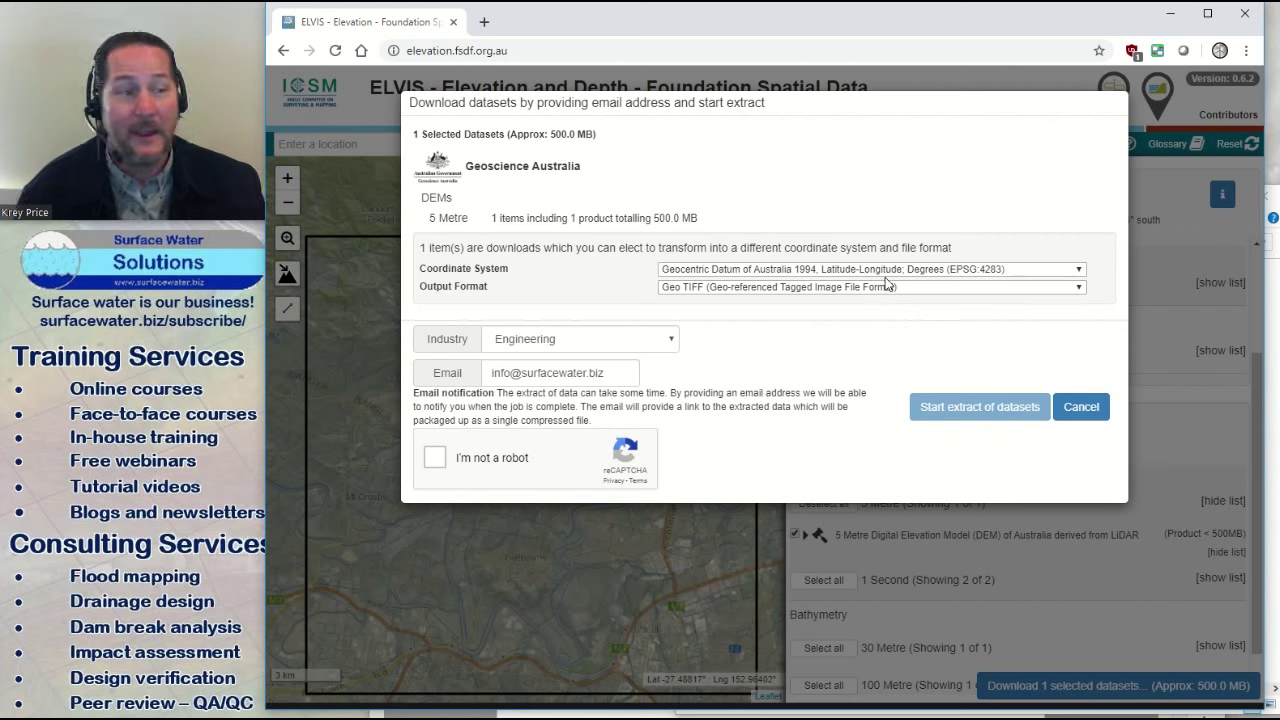
Step: Request the dataset extract in Map Grid of Australia Zone 56 (GDA 94) as Geo TIFF, completing the robot check
click(1079, 270)
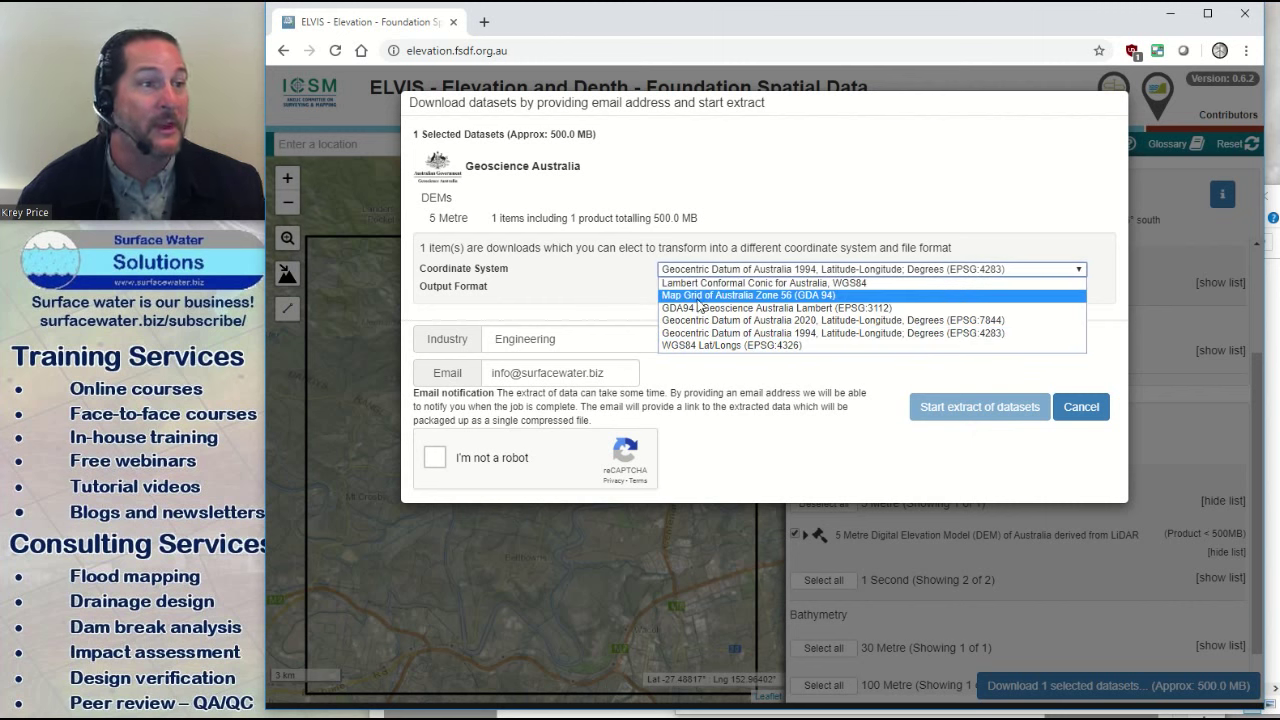
click(790, 296)
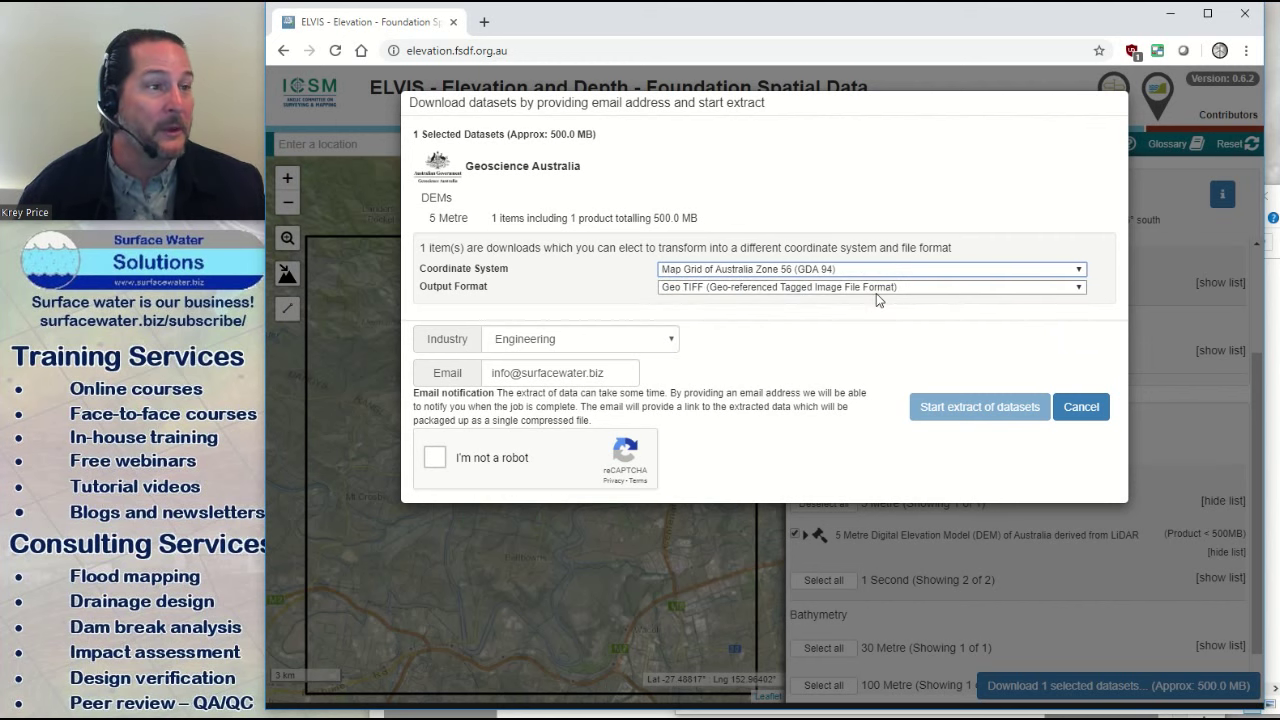
click(1080, 288)
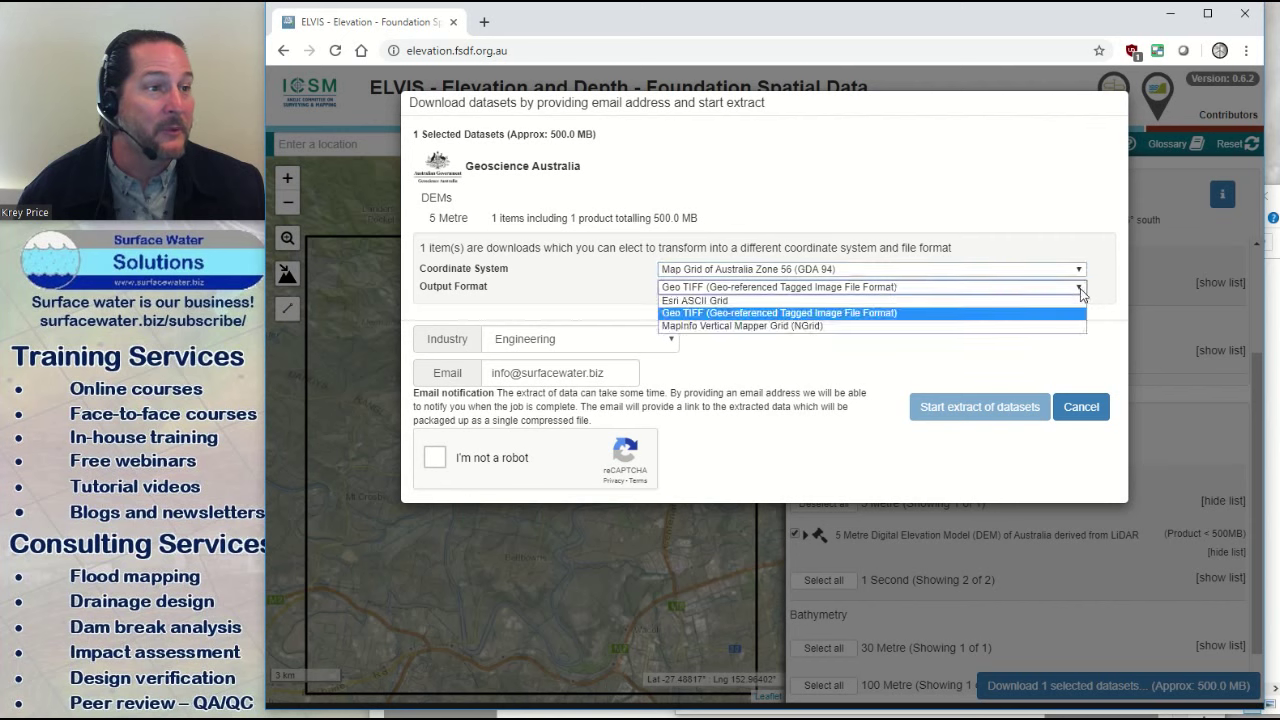
click(863, 313)
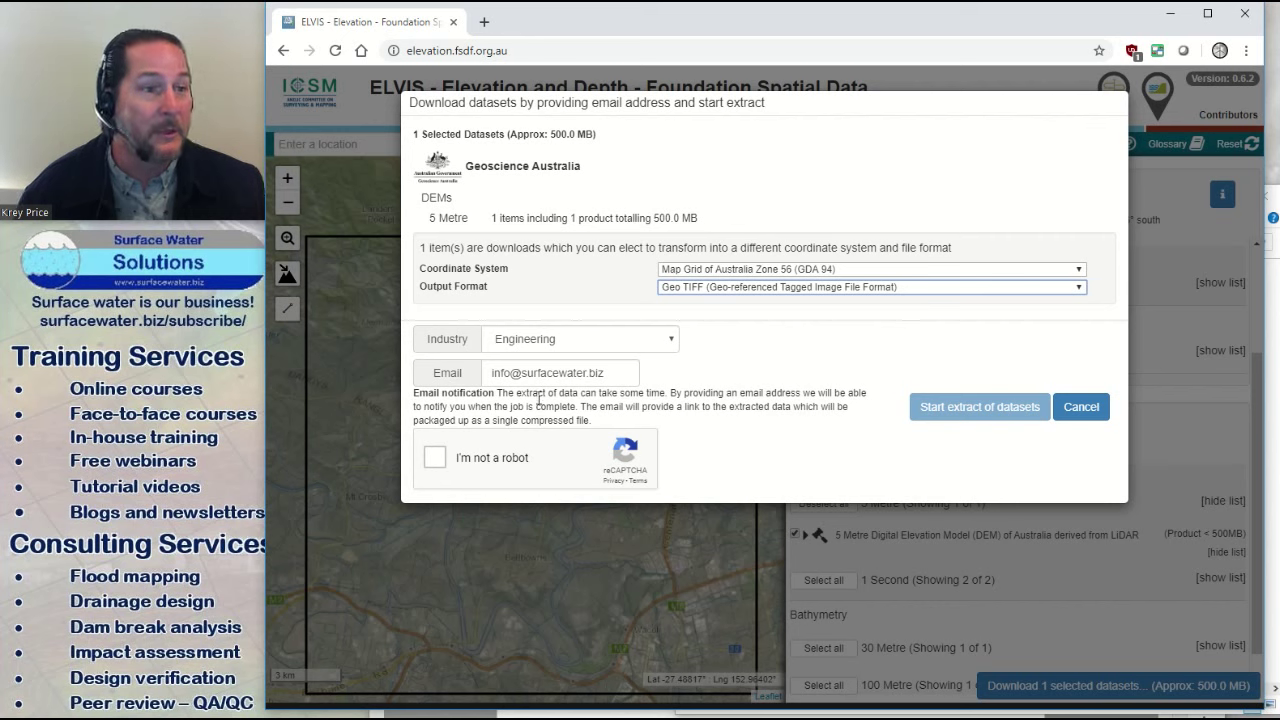
click(434, 457)
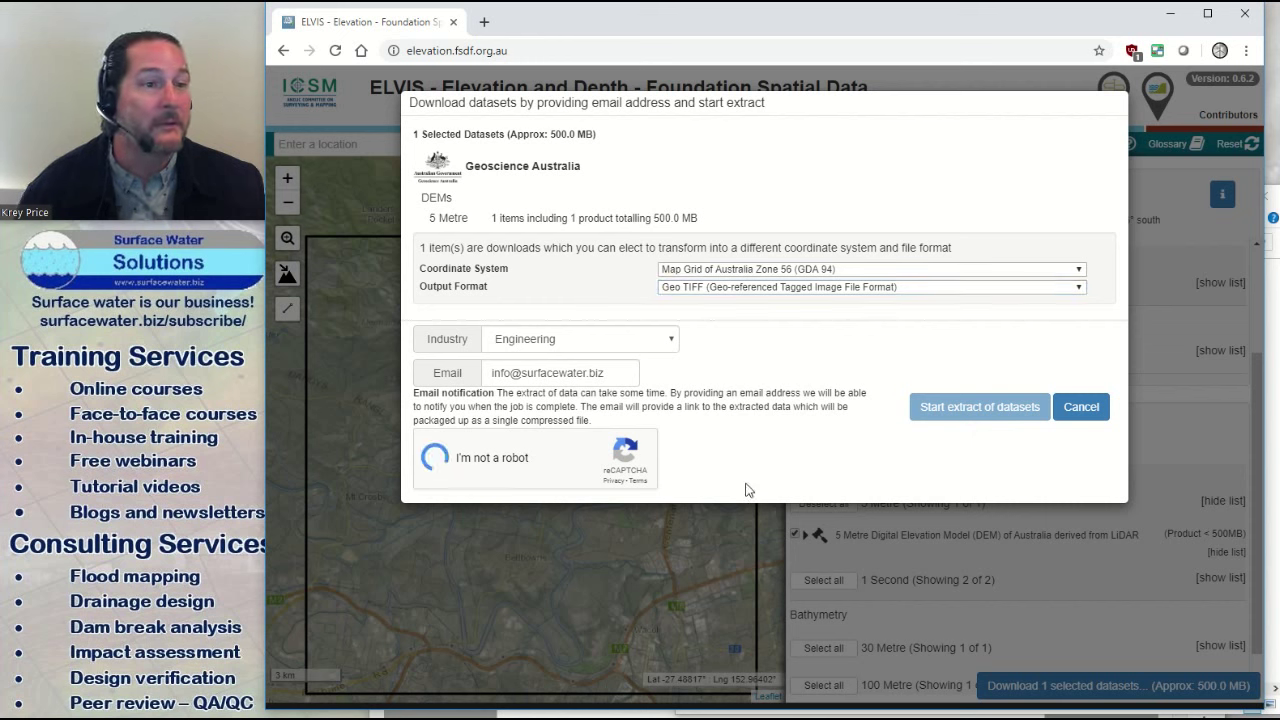
click(965, 410)
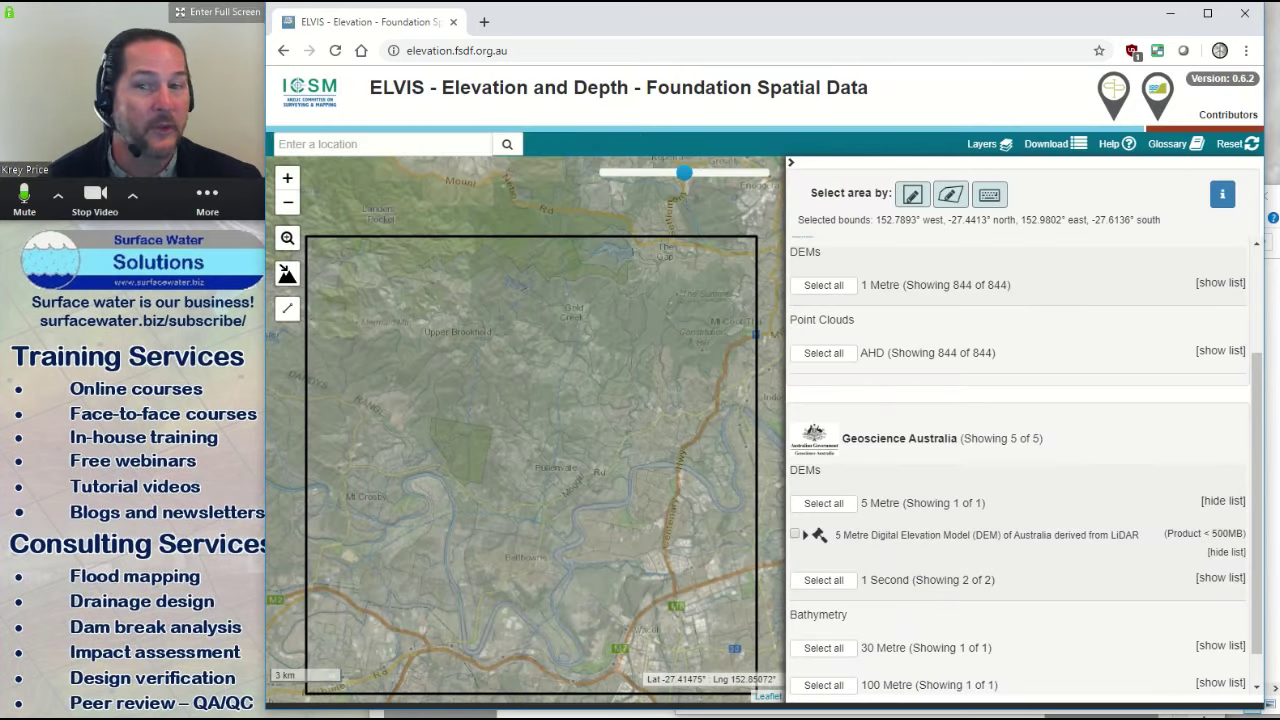
Step: Switch to the webmail window, copy the data package link from the "Your data is ready" message and download CLIP_341270.zip in a new tab
key(alt+Tab)
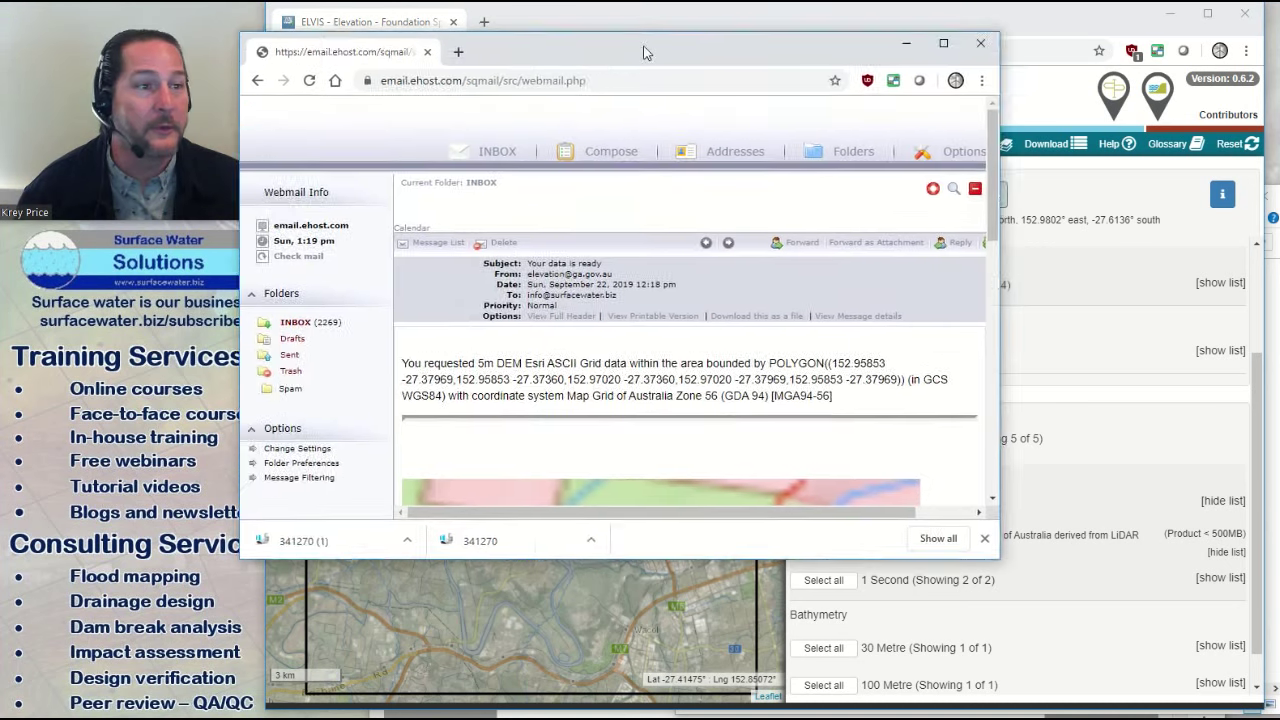
scroll(820, 376, down, 10)
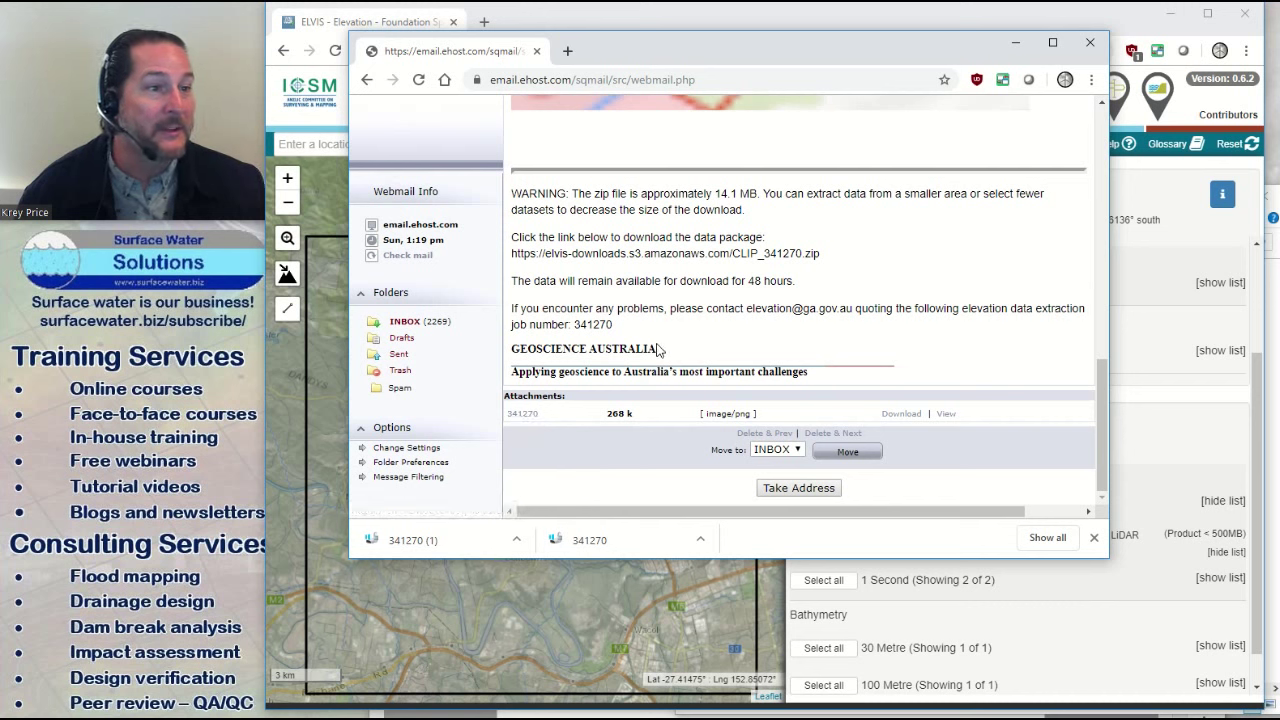
drag(510, 256, 840, 263)
key(ctrl+c)
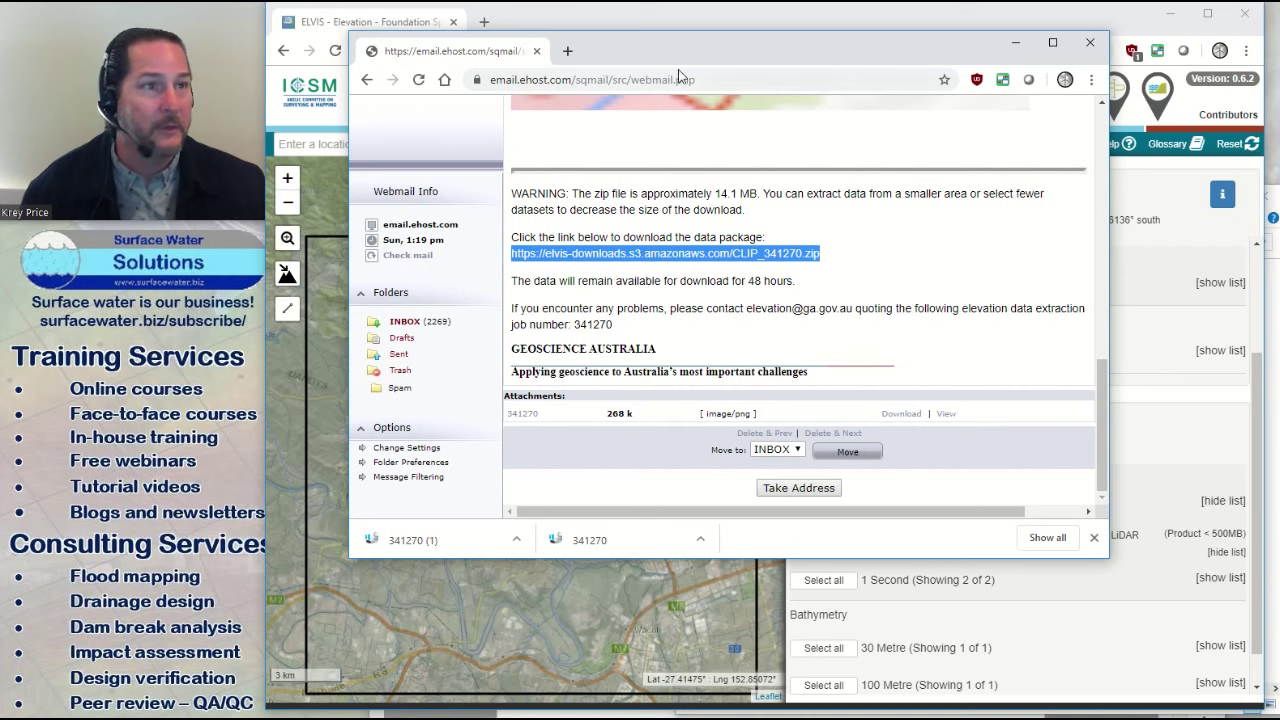
click(567, 50)
key(ctrl+v)
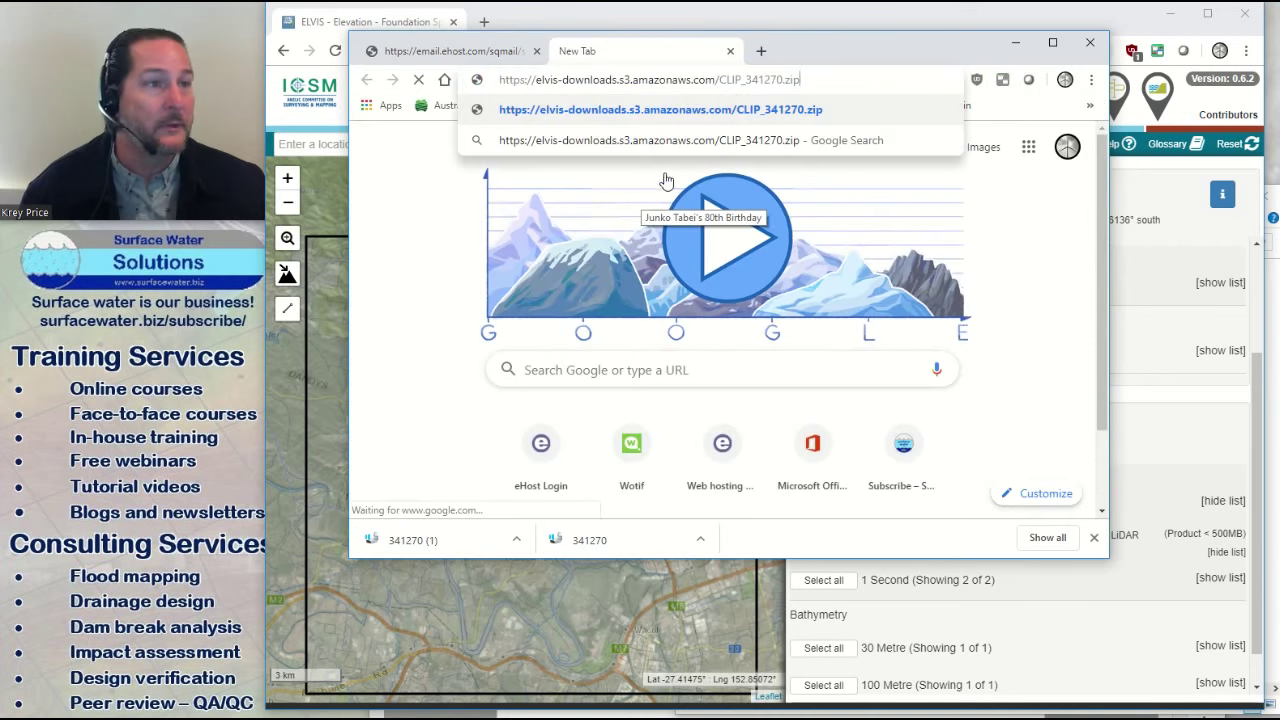
key(Return)
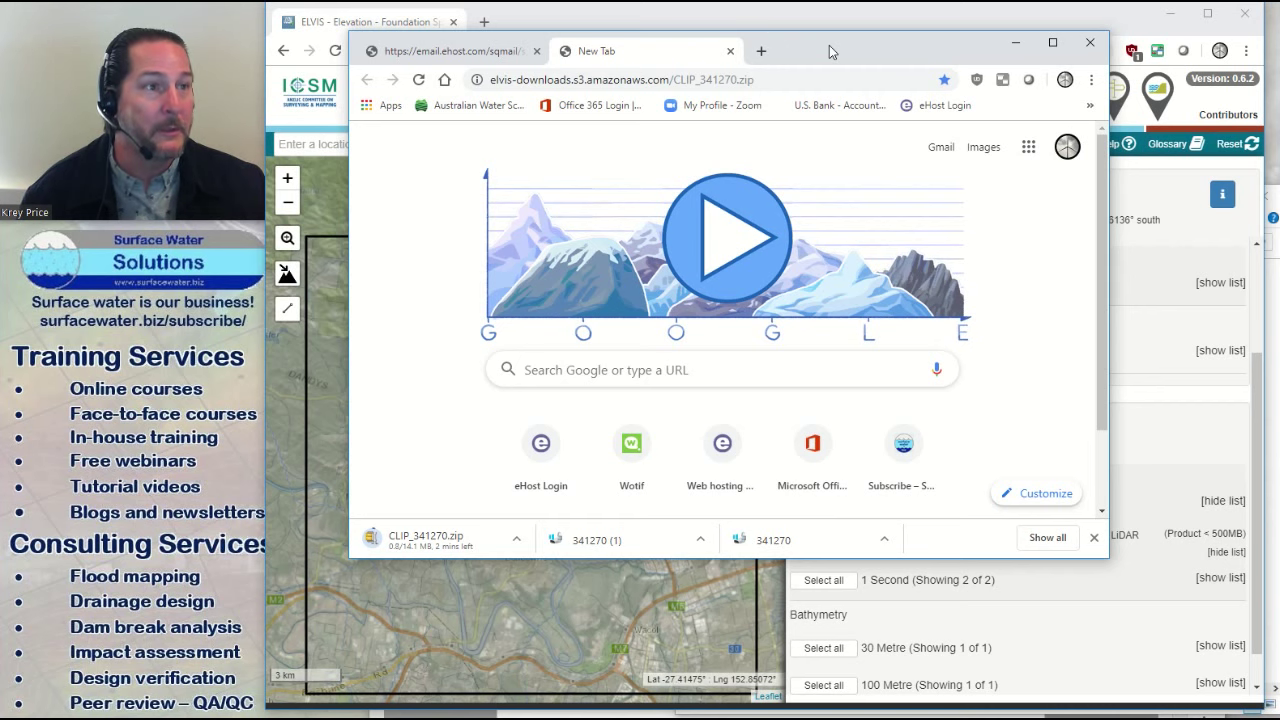
Step: Switch to the Downloads folder, extract CLIP_341270.zip into its own CLIP_341270 folder and open that folder to view its contents
key(alt+Tab)
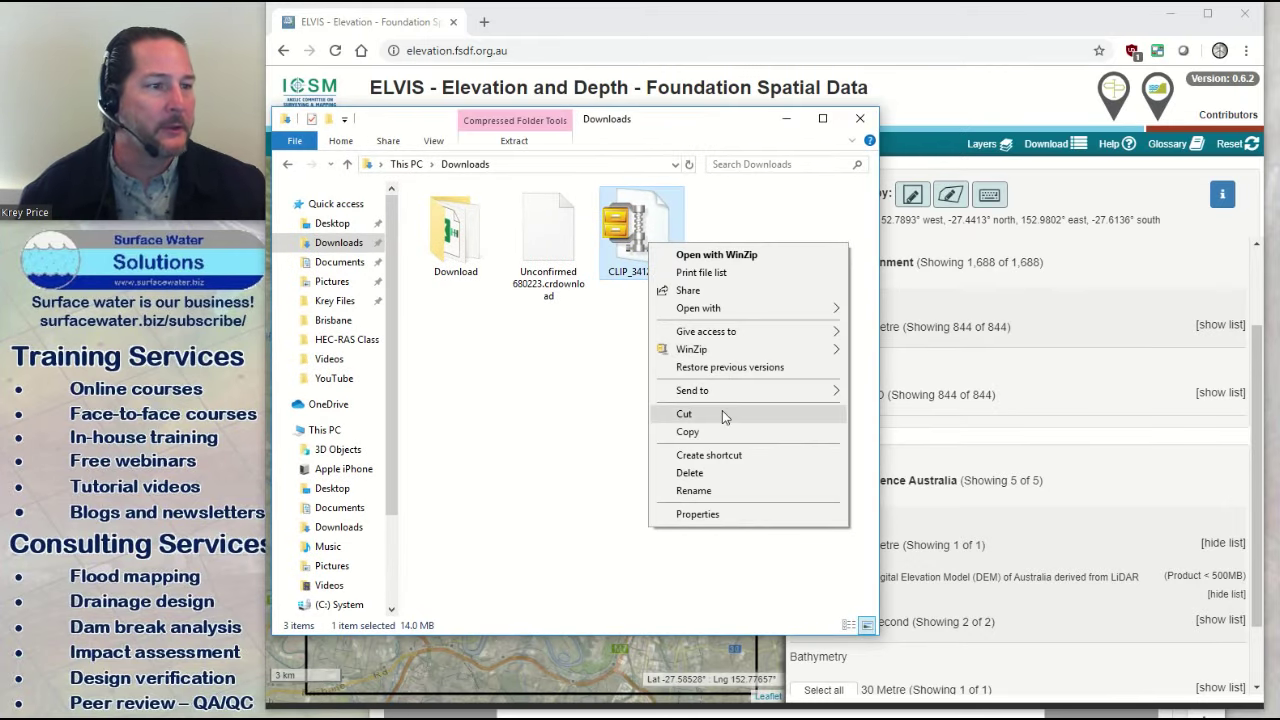
mouse_move(800, 349)
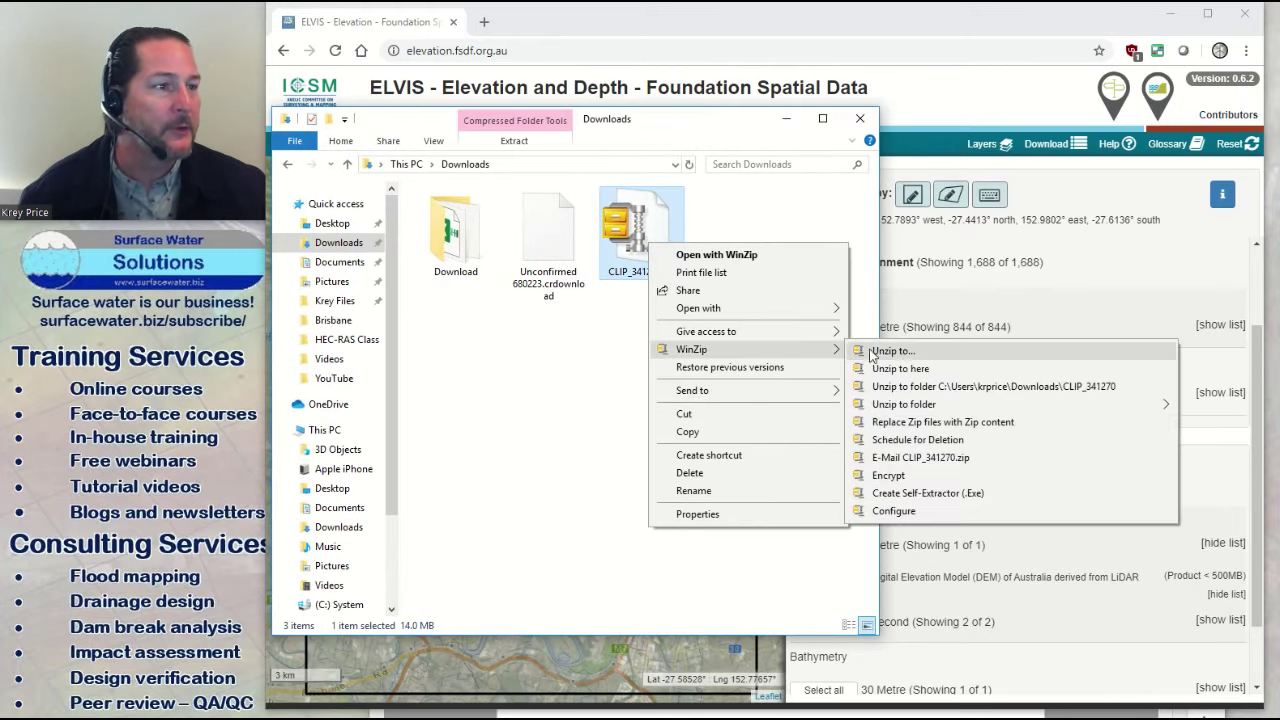
click(910, 388)
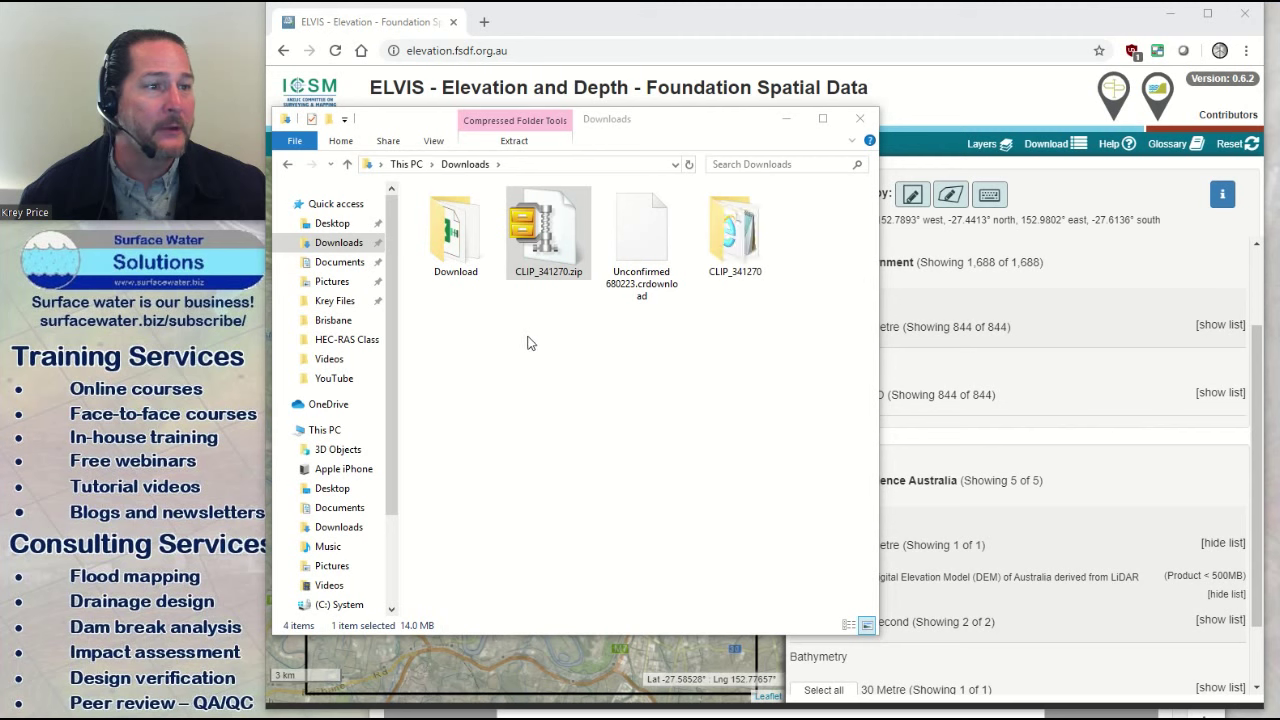
click(776, 240)
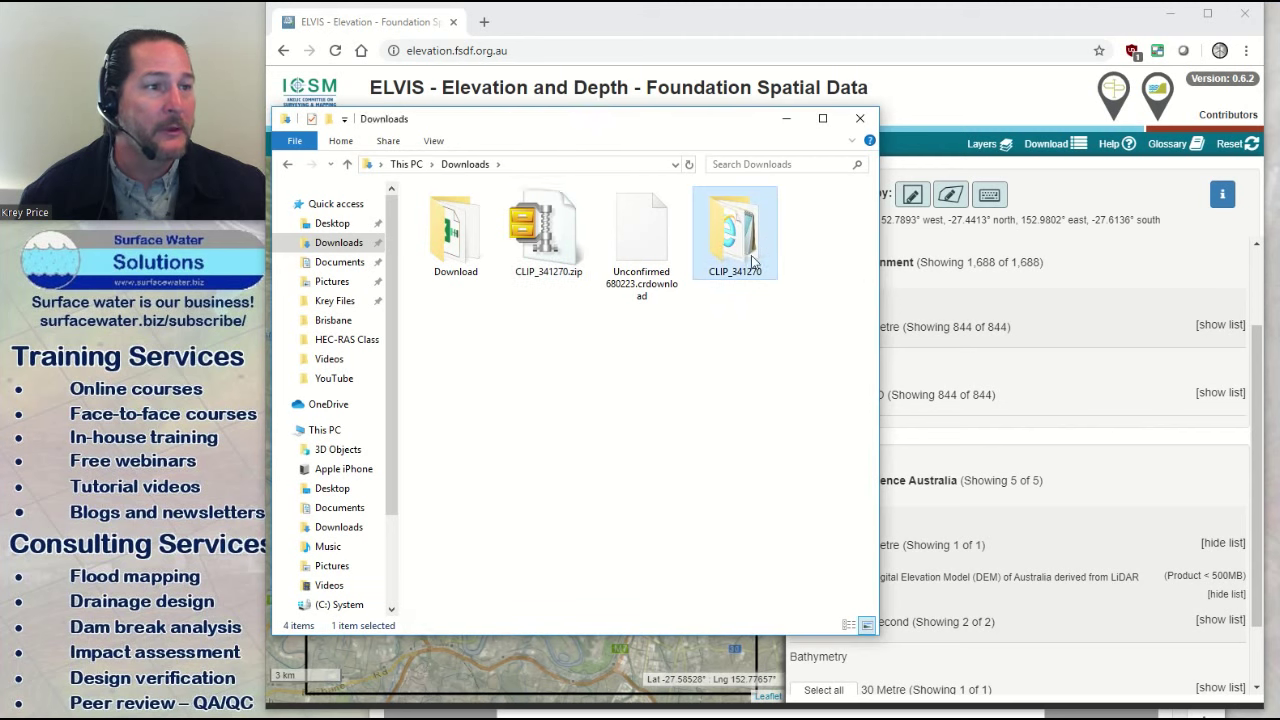
double_click(749, 271)
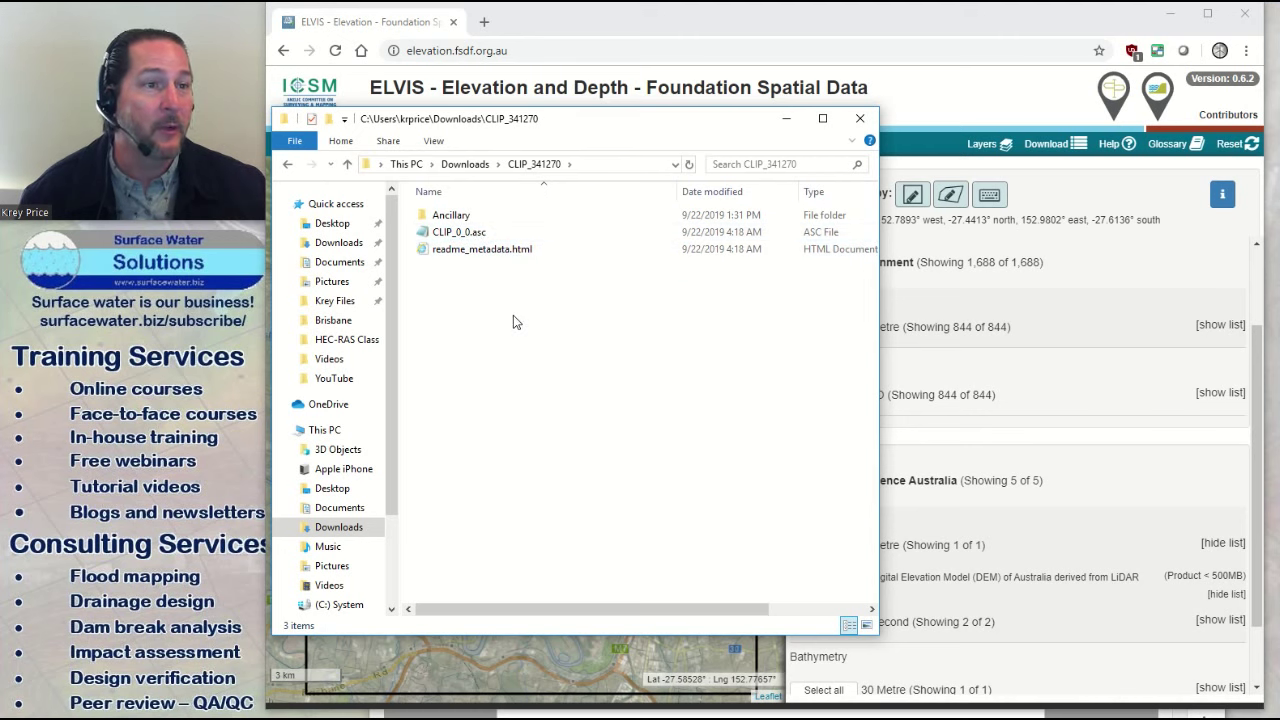
drag(549, 123, 535, 125)
click(786, 118)
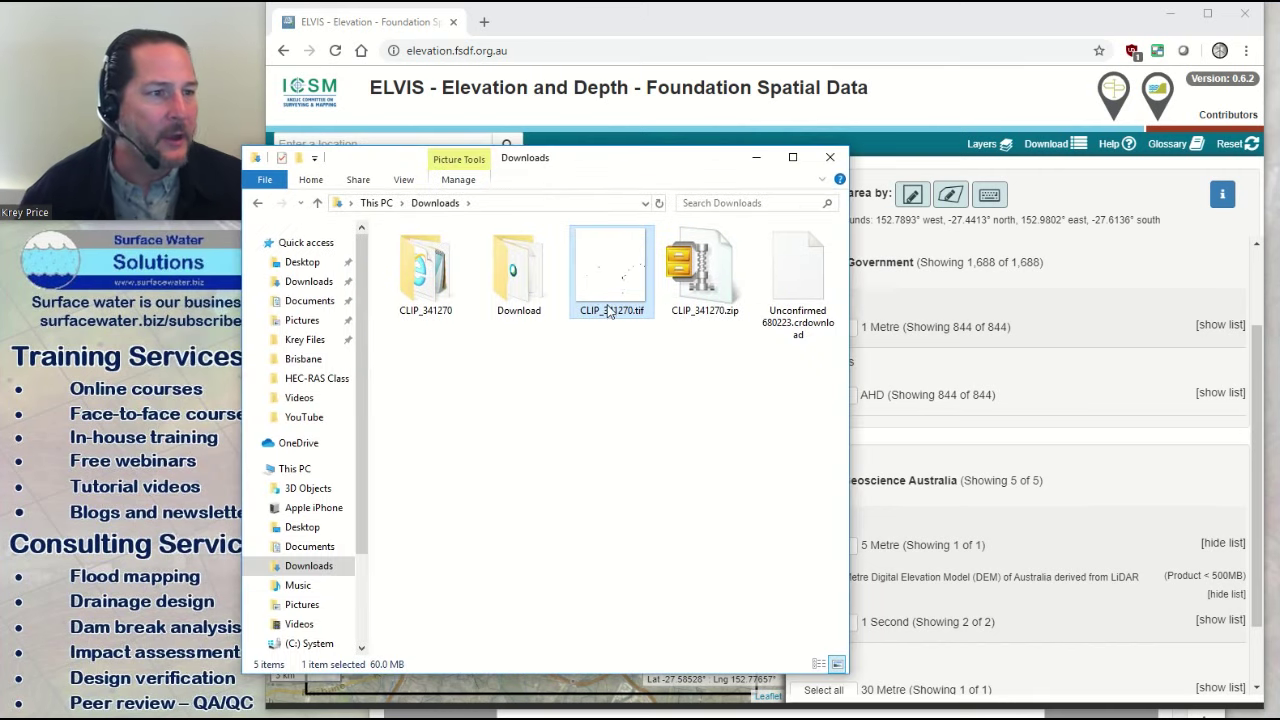
Step: Rename CLIP_341270.tif in Downloads as "Brisbane River Brookfield 5m GSA.tif" and minimize the folder window
right_click(607, 308)
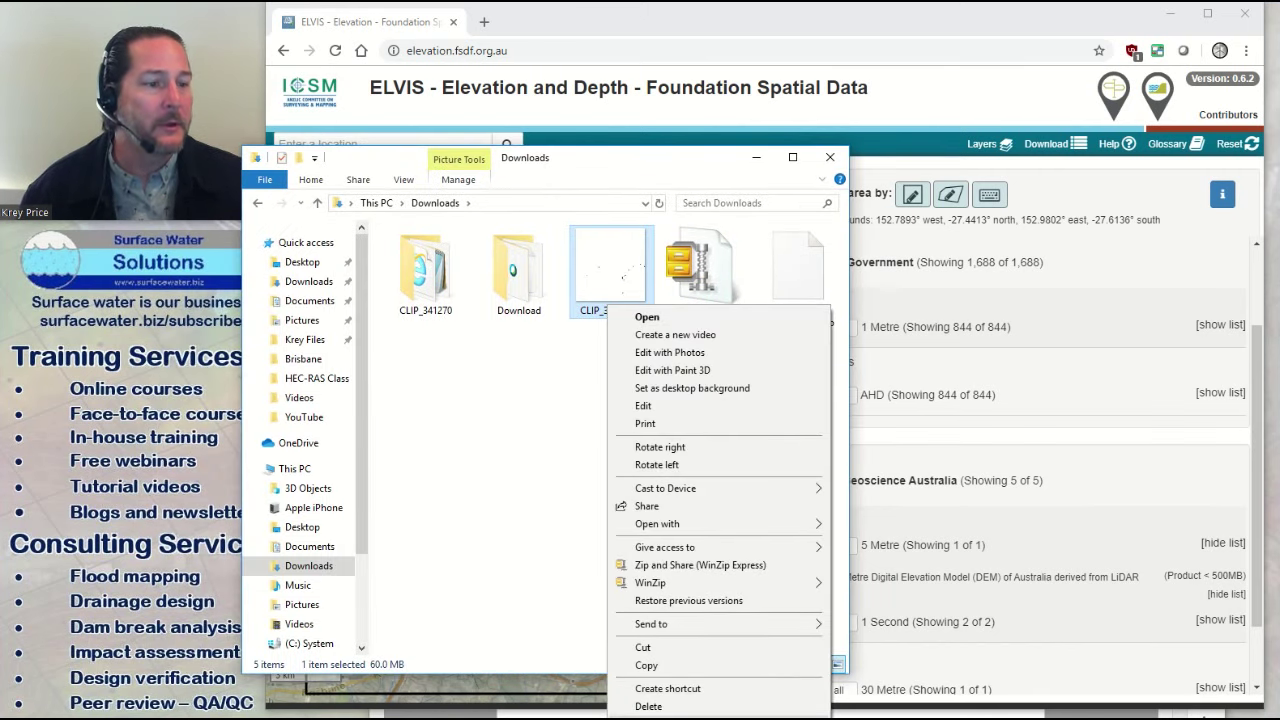
key(m)
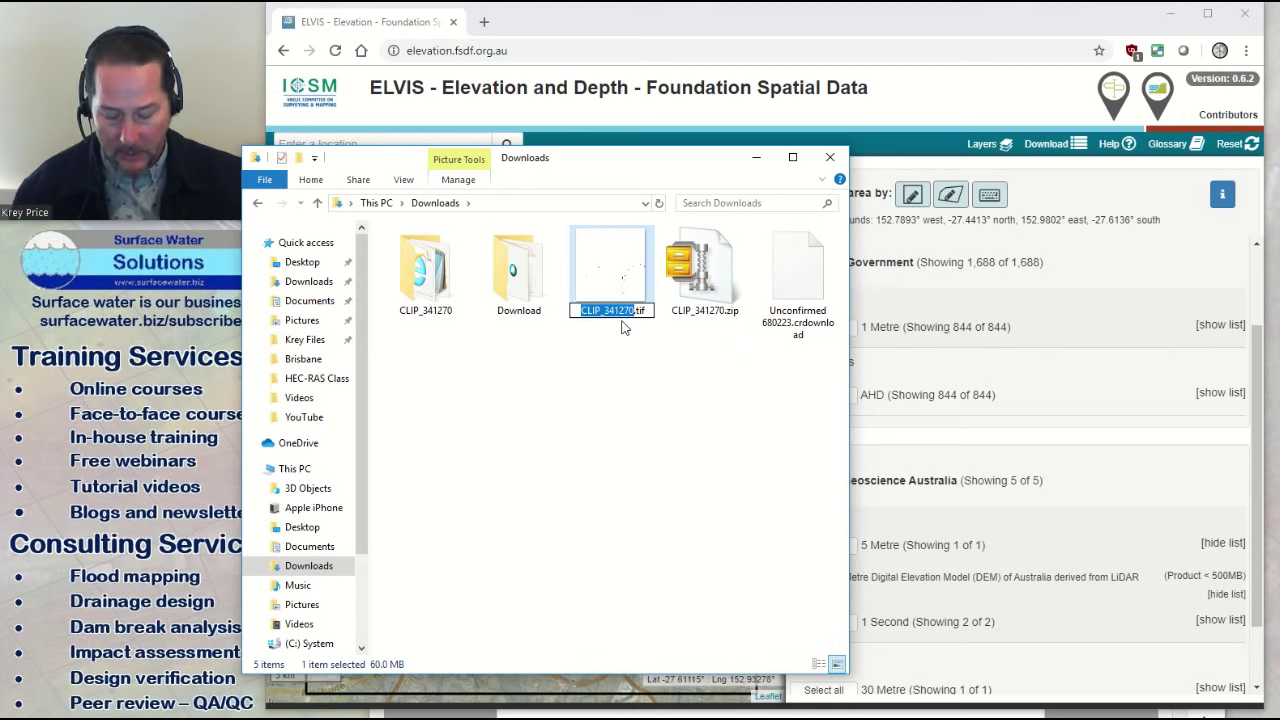
text(B)
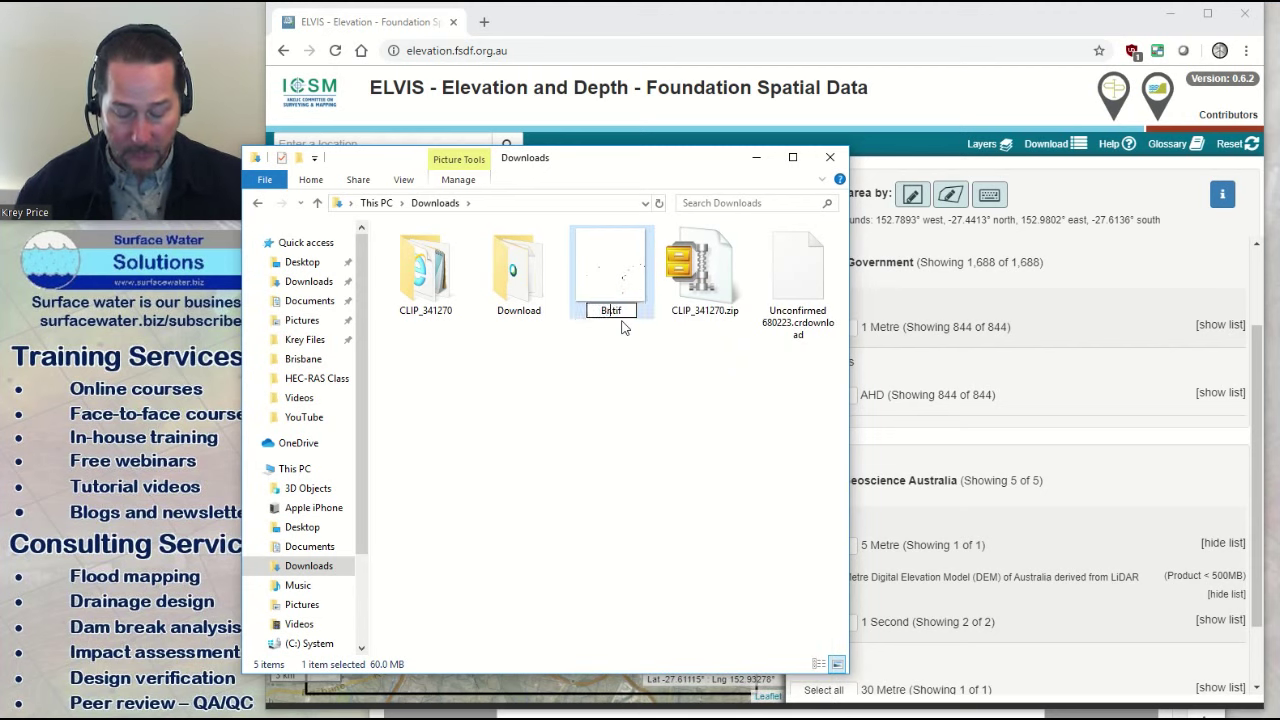
text(risbane)
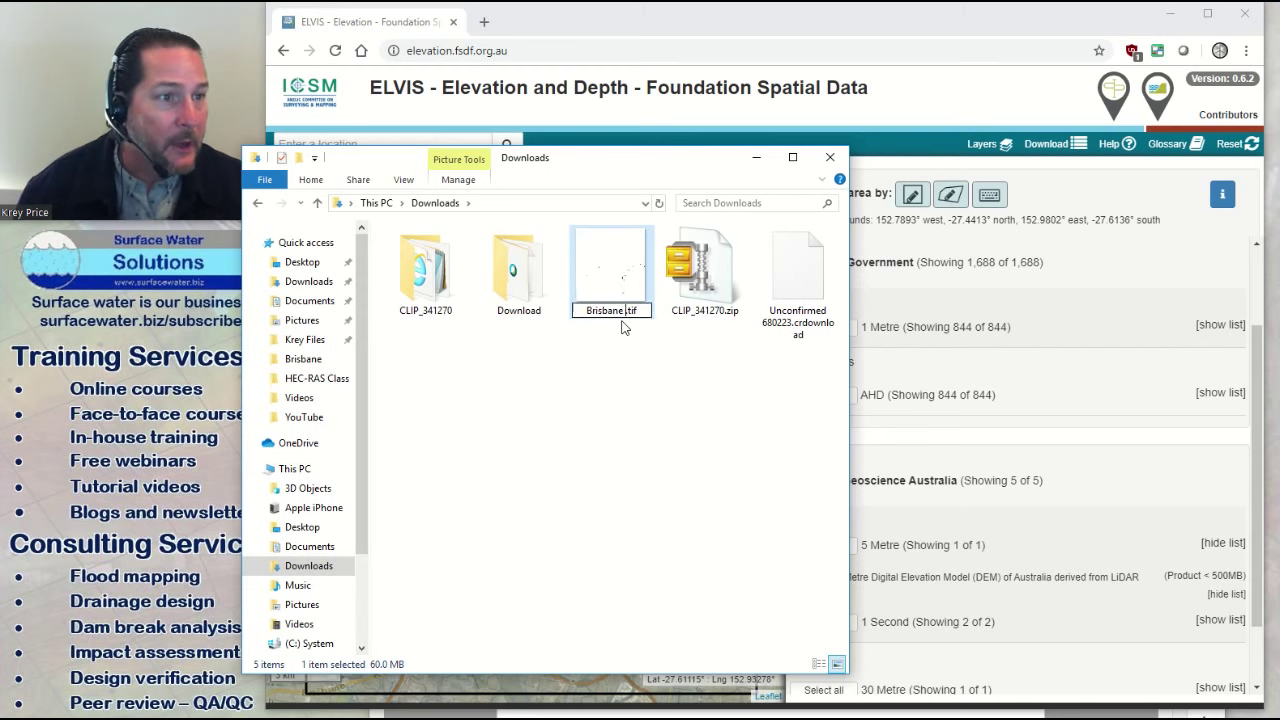
text( River Brook)
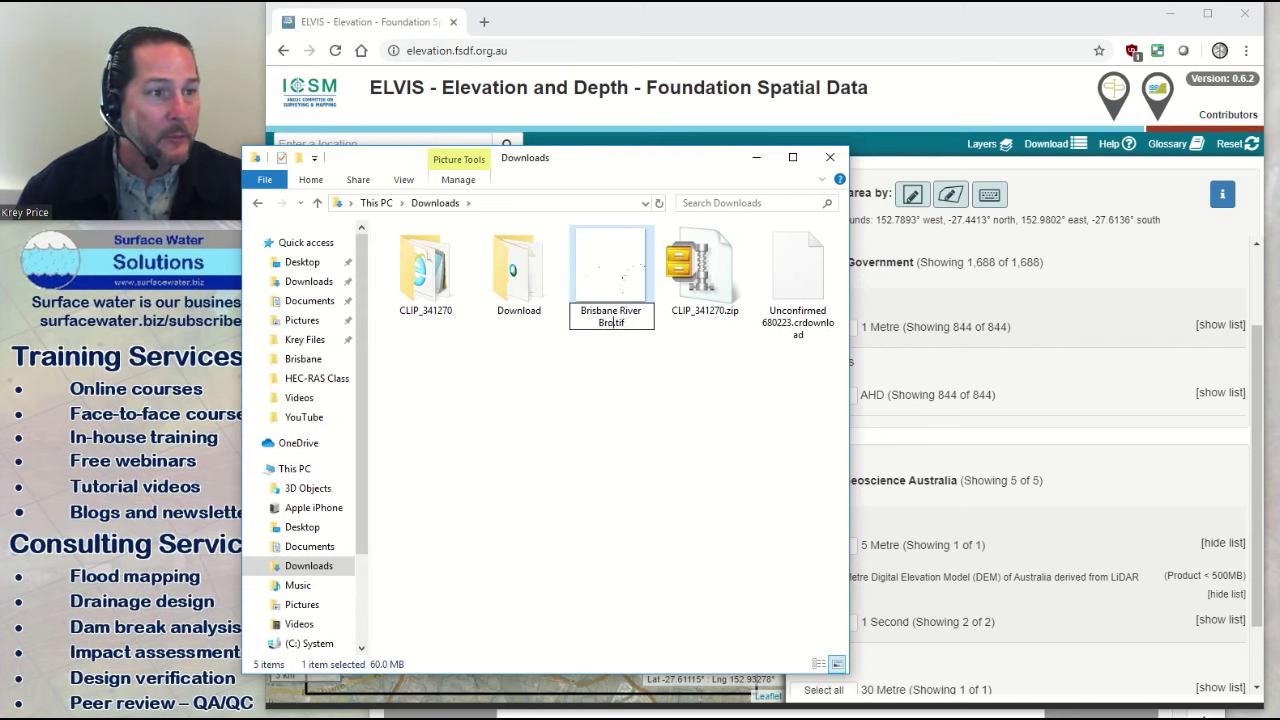
text(field 5m)
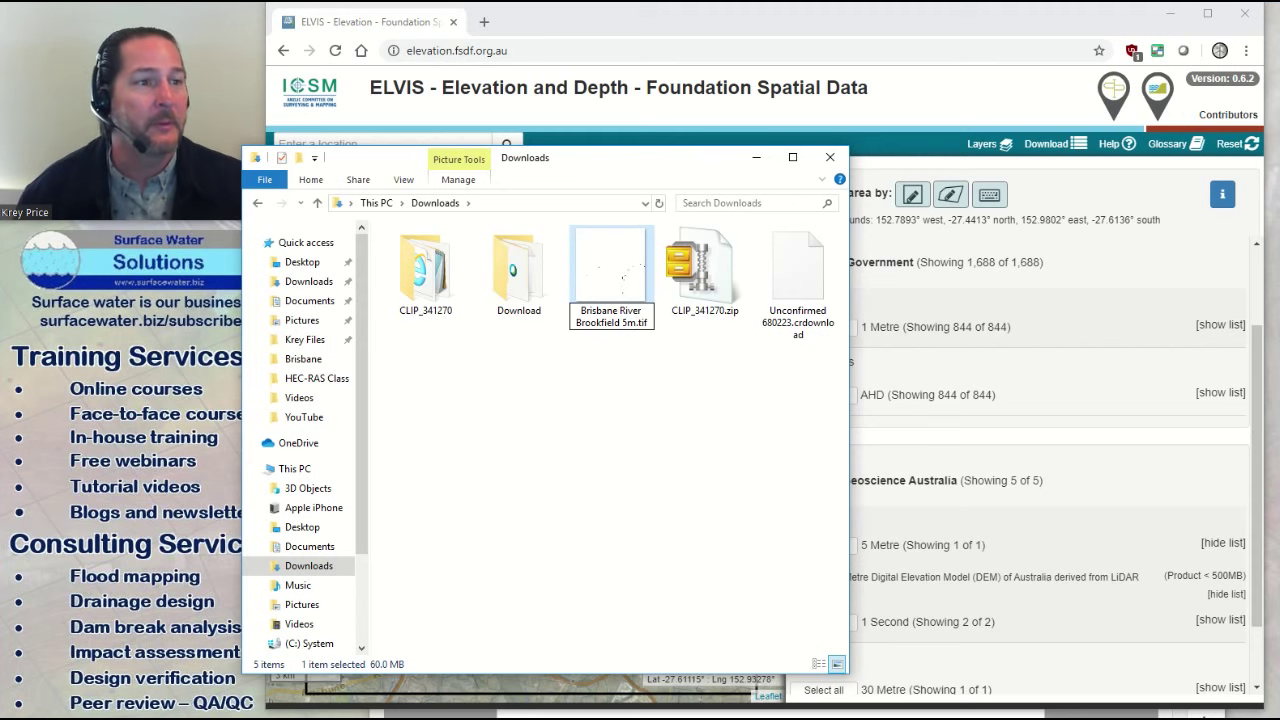
text( GSA)
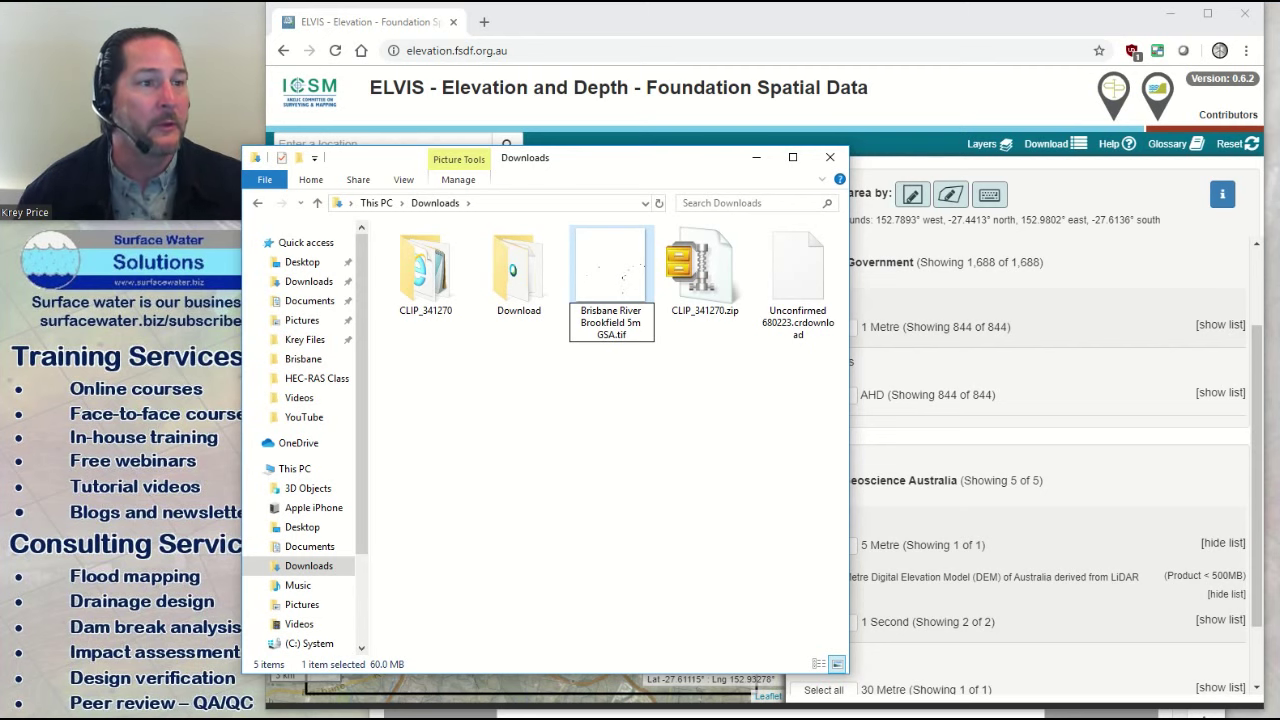
key(Return)
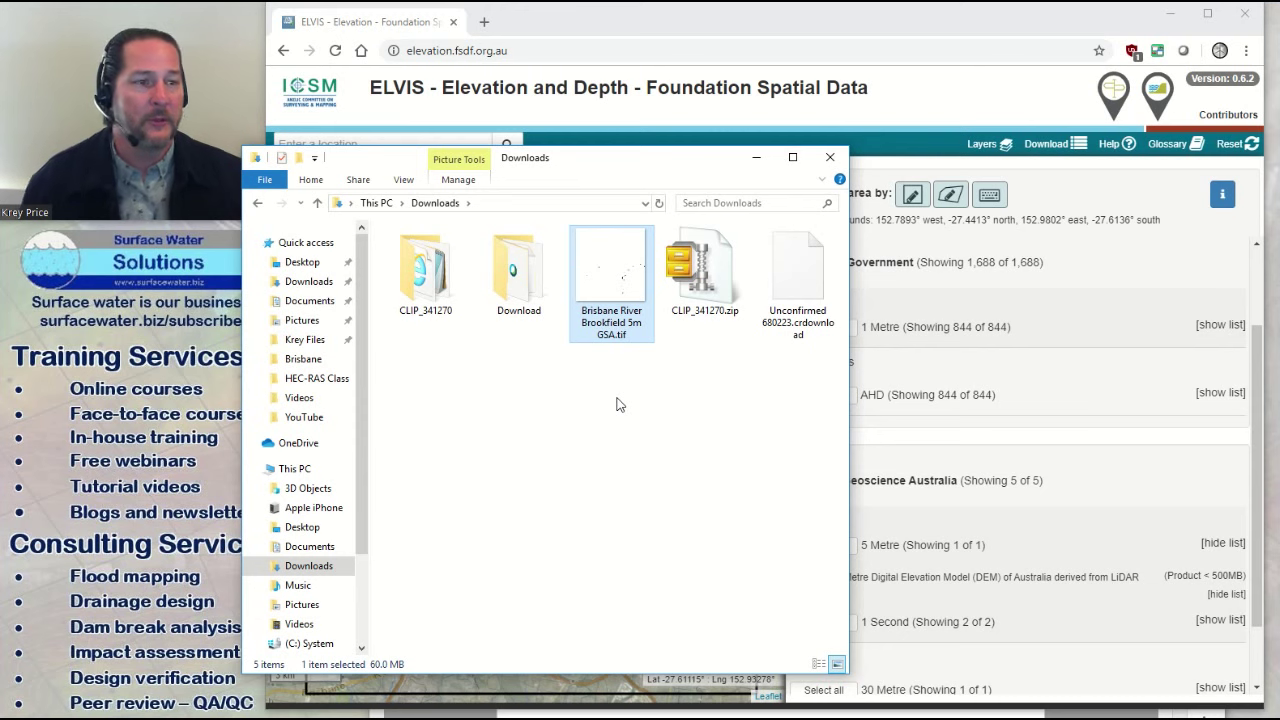
click(655, 402)
click(636, 306)
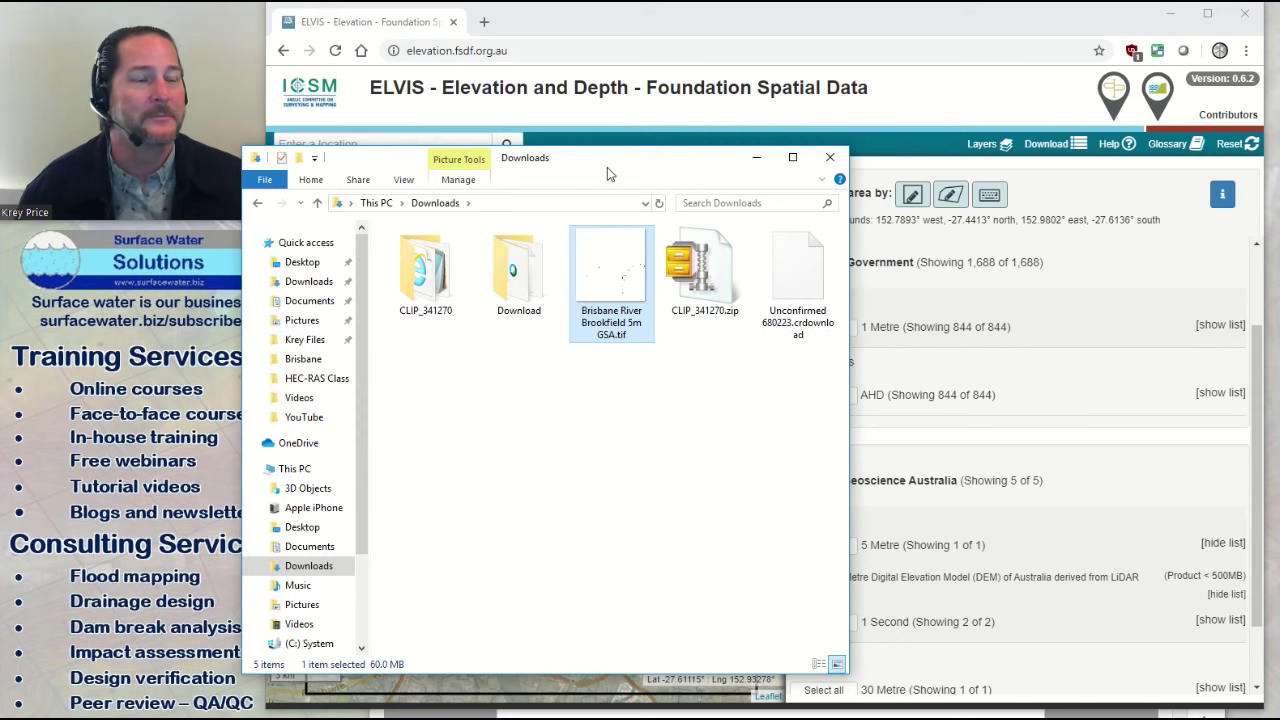
click(756, 157)
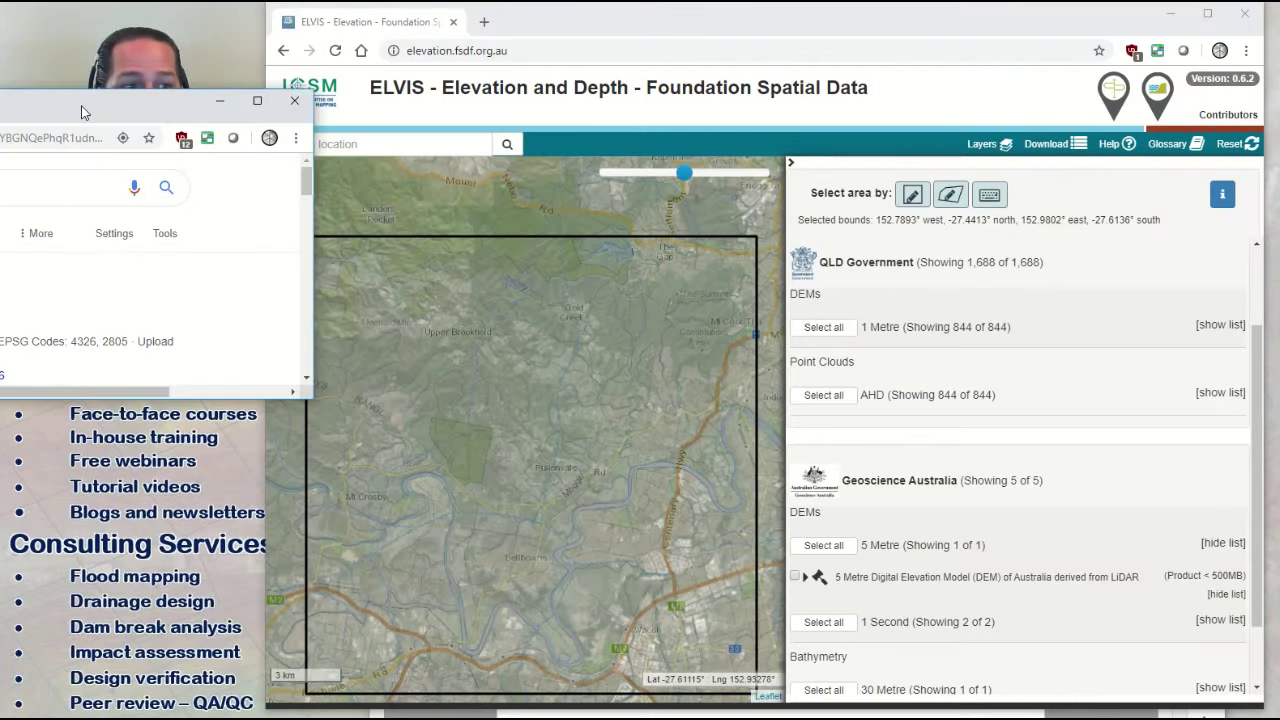
Step: Switch to the "spatial reference" web search results and open the spatialreference.org home page
drag(200, 80, 757, 150)
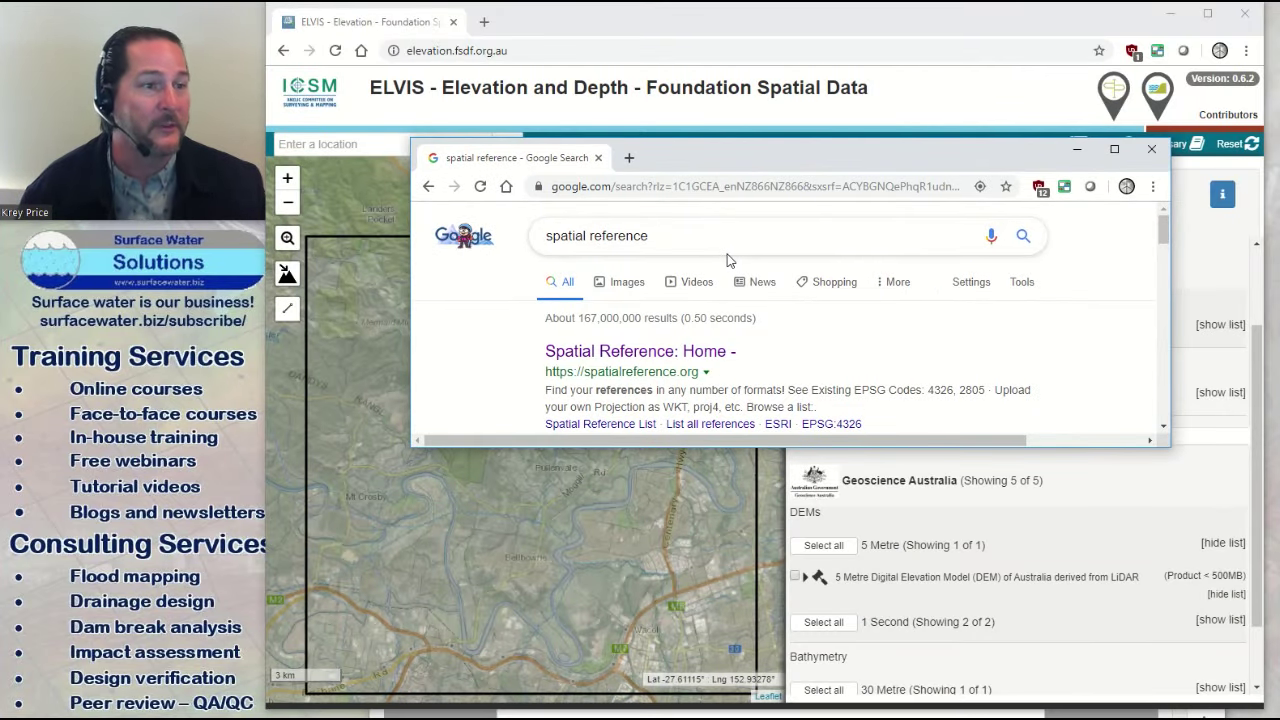
click(647, 356)
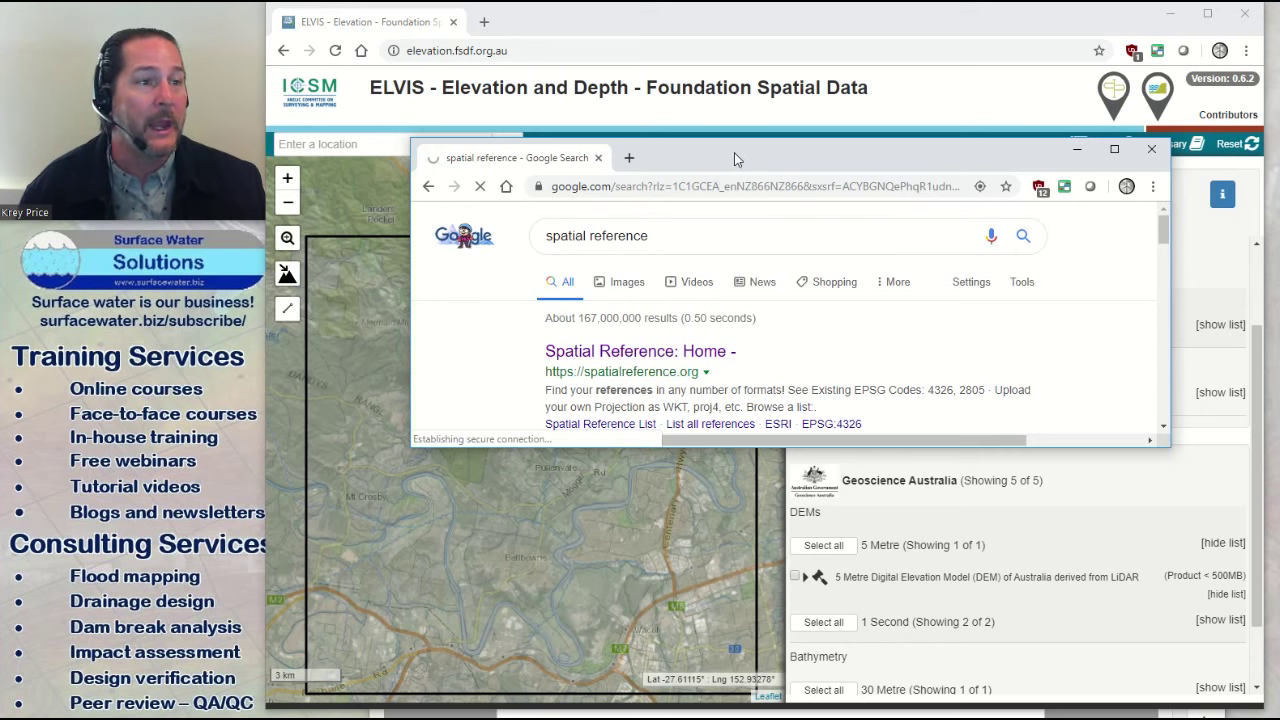
drag(733, 152, 195, 218)
click(551, 206)
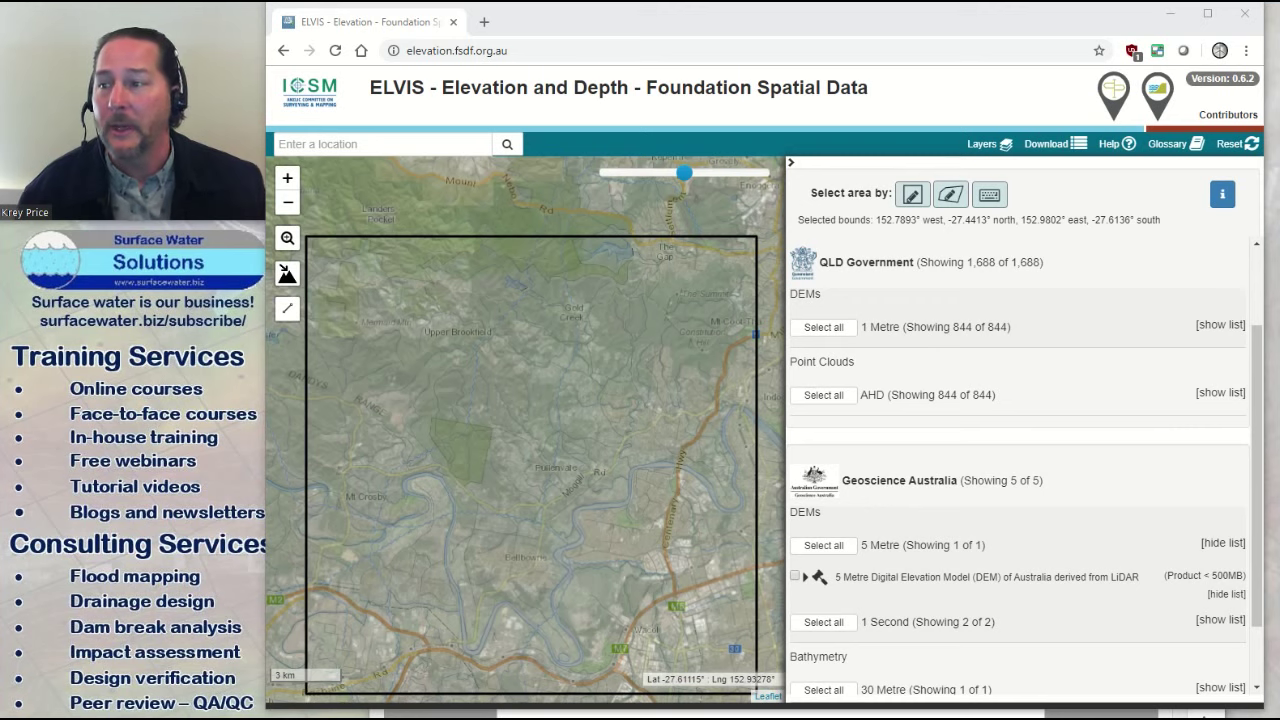
key(alt+Tab)
drag(94, 166, 726, 180)
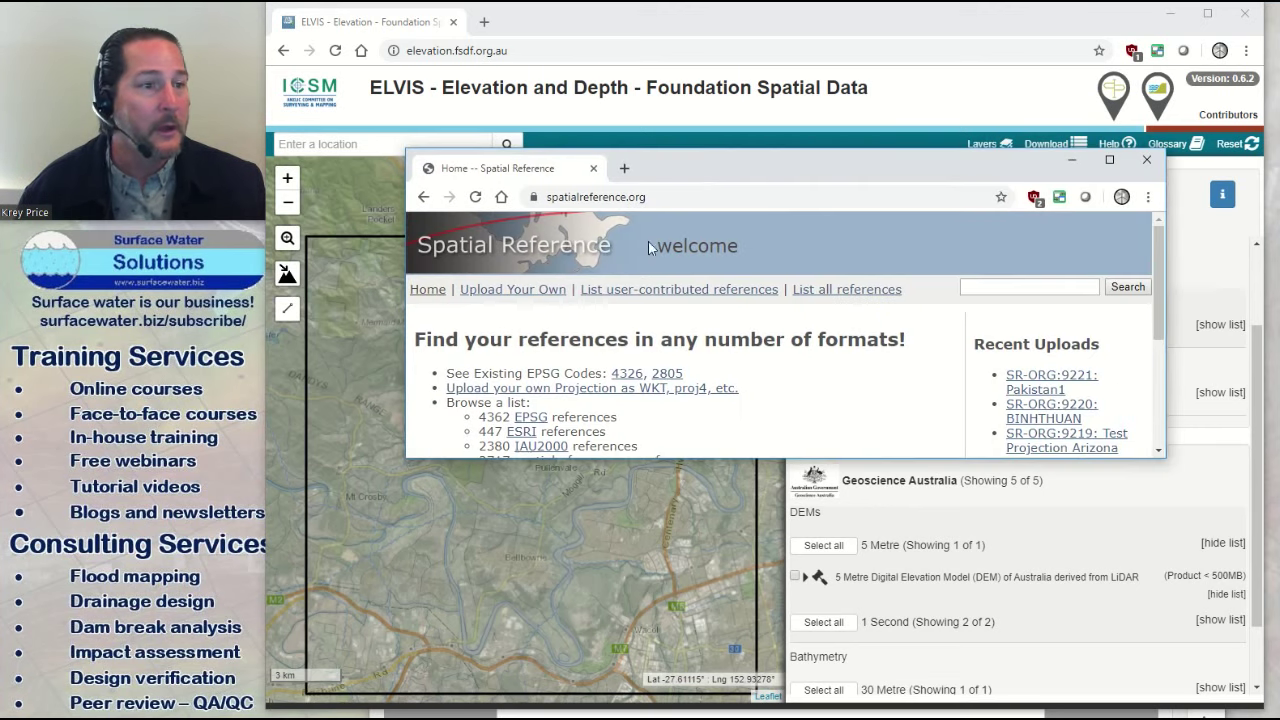
click(1033, 287)
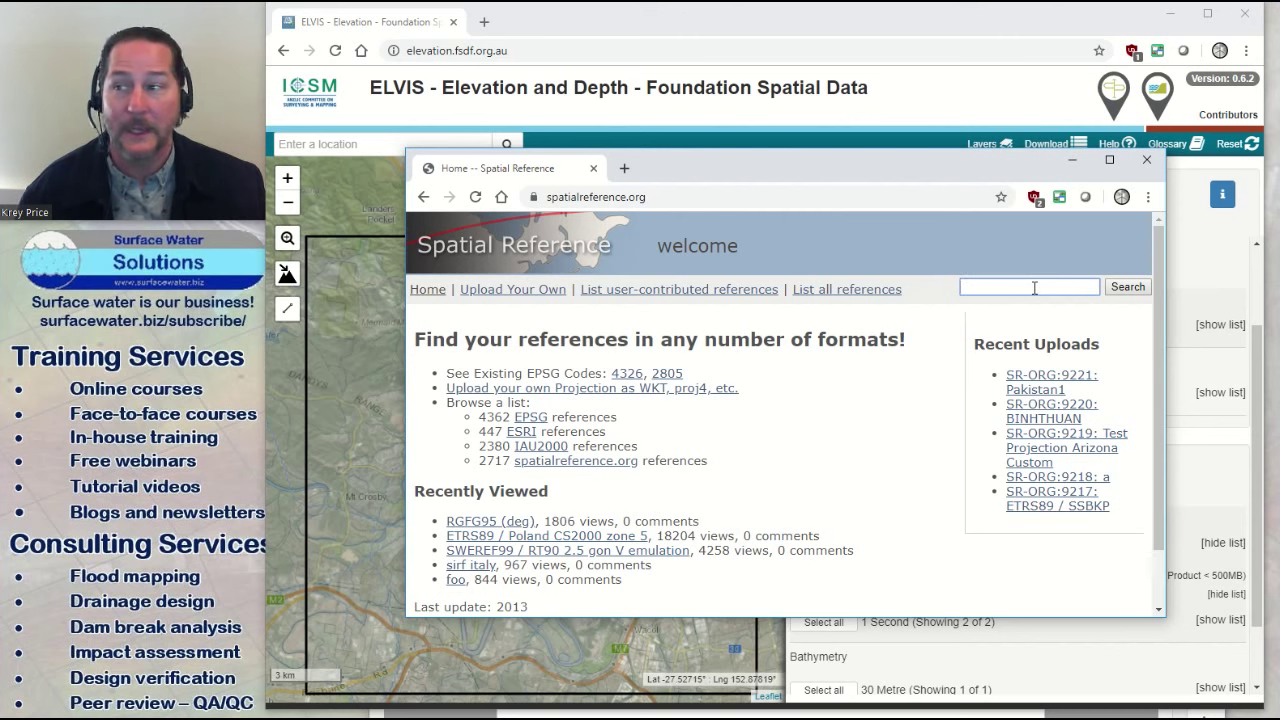
Step: Examine the UTM zone maps of the world and Australia to identify Brisbane's zone, and return to the Spatial Reference page
drag(0, 175, 615, 100)
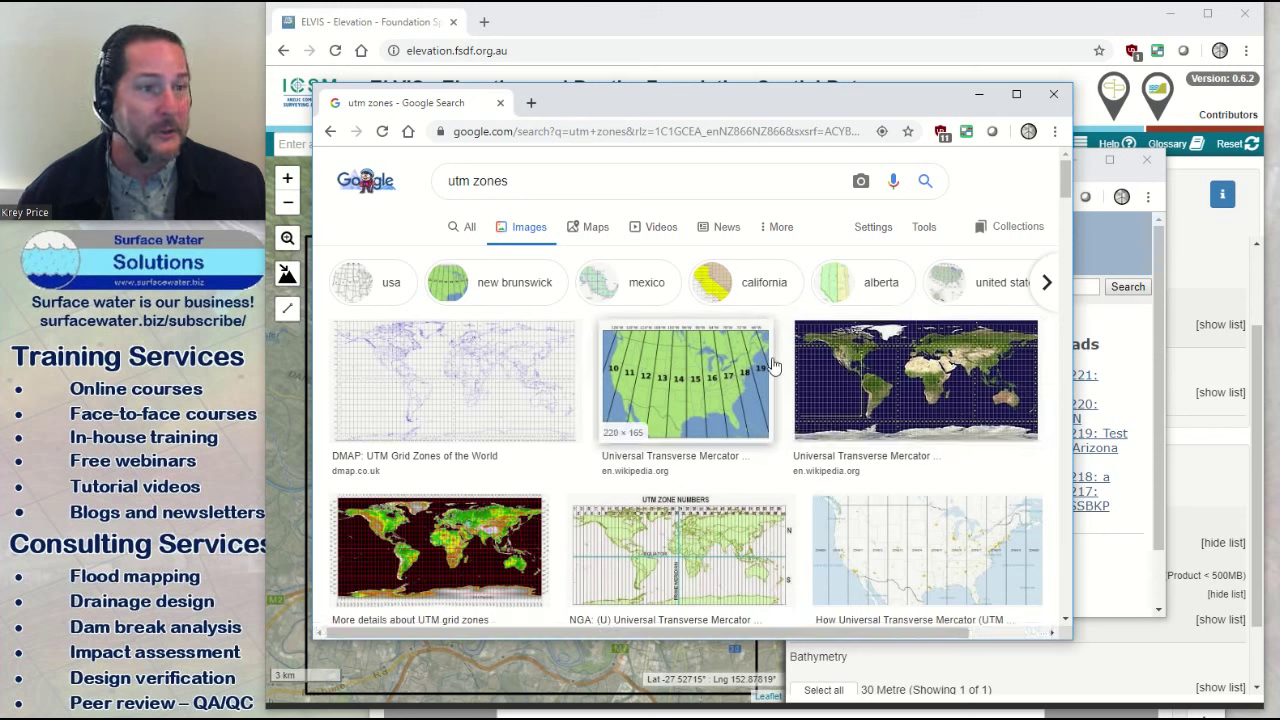
key(ctrl+w)
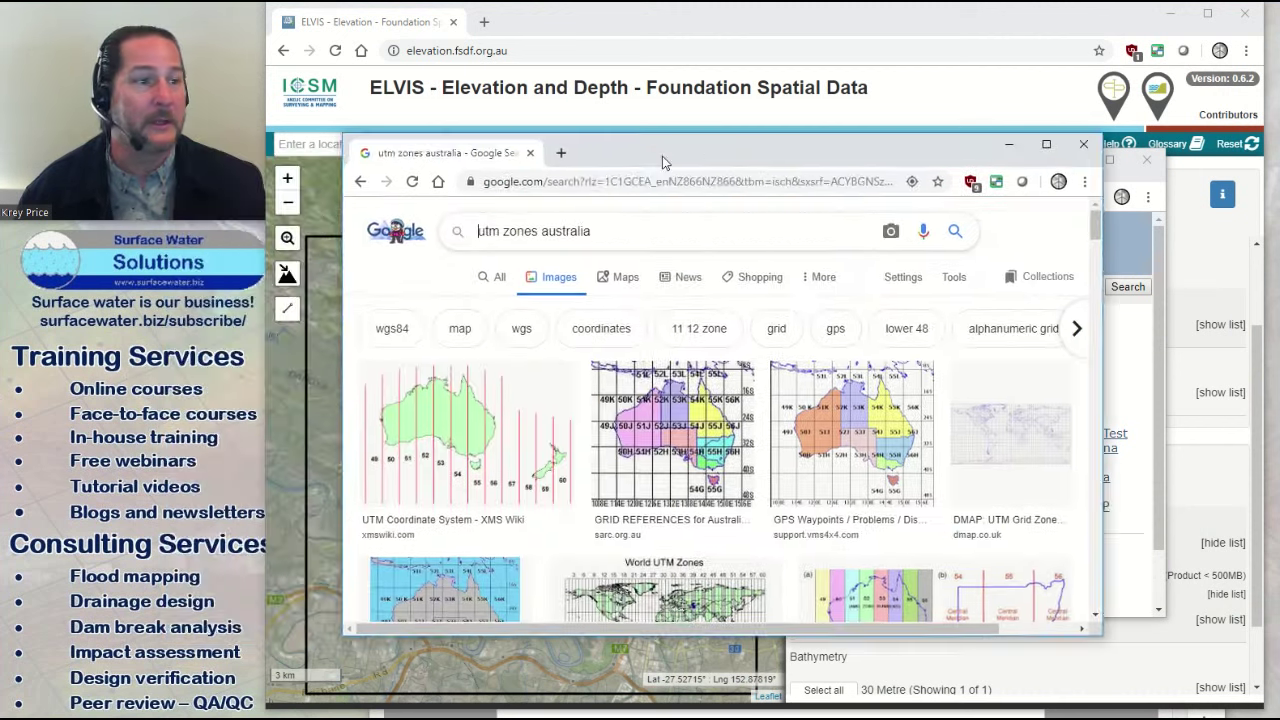
drag(662, 156, 704, 146)
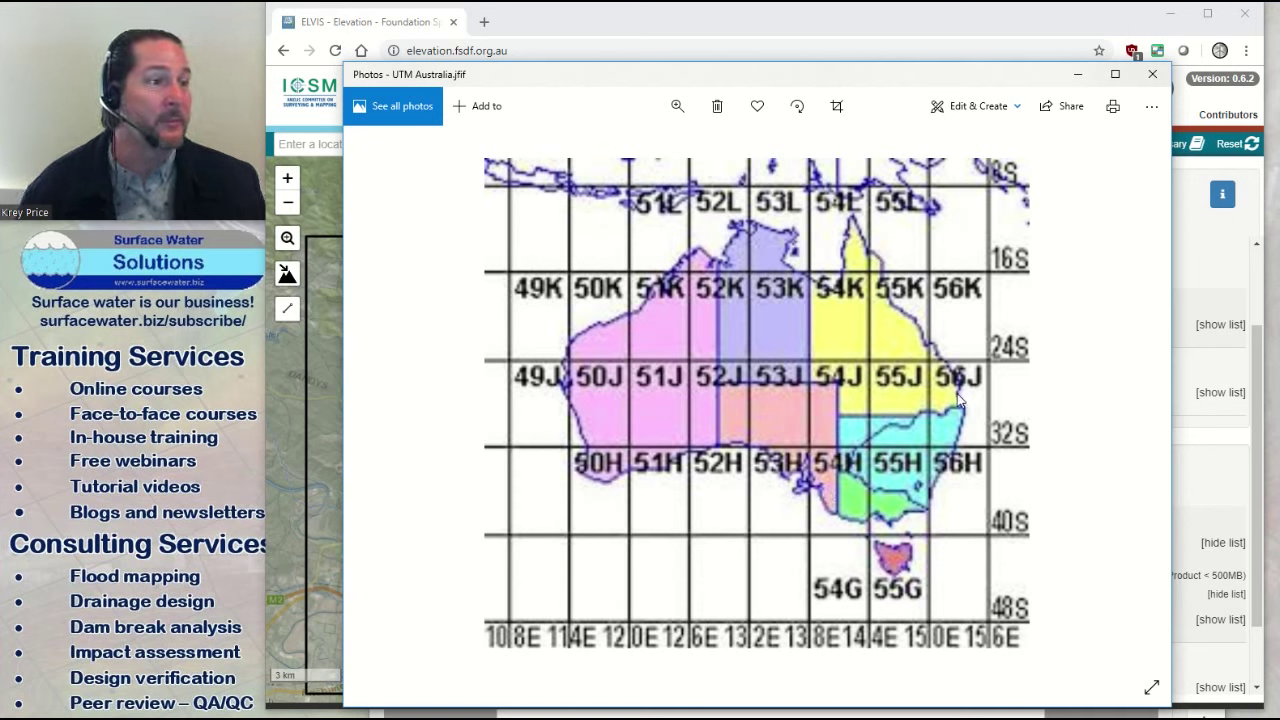
click(1078, 77)
click(1049, 128)
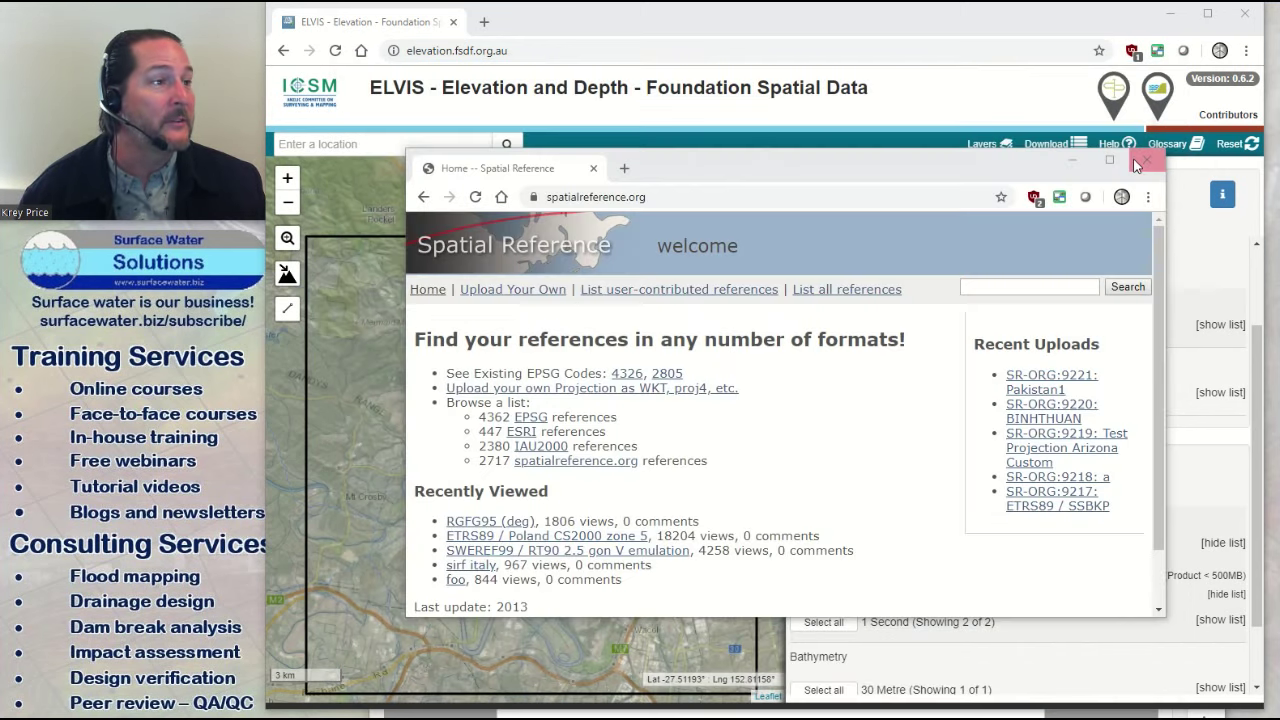
Step: Search Spatial Reference for "Zone 56 Australia" and download the .PRJ file of EPSG:28356, GDA94 / MGA zone 56
click(1048, 287)
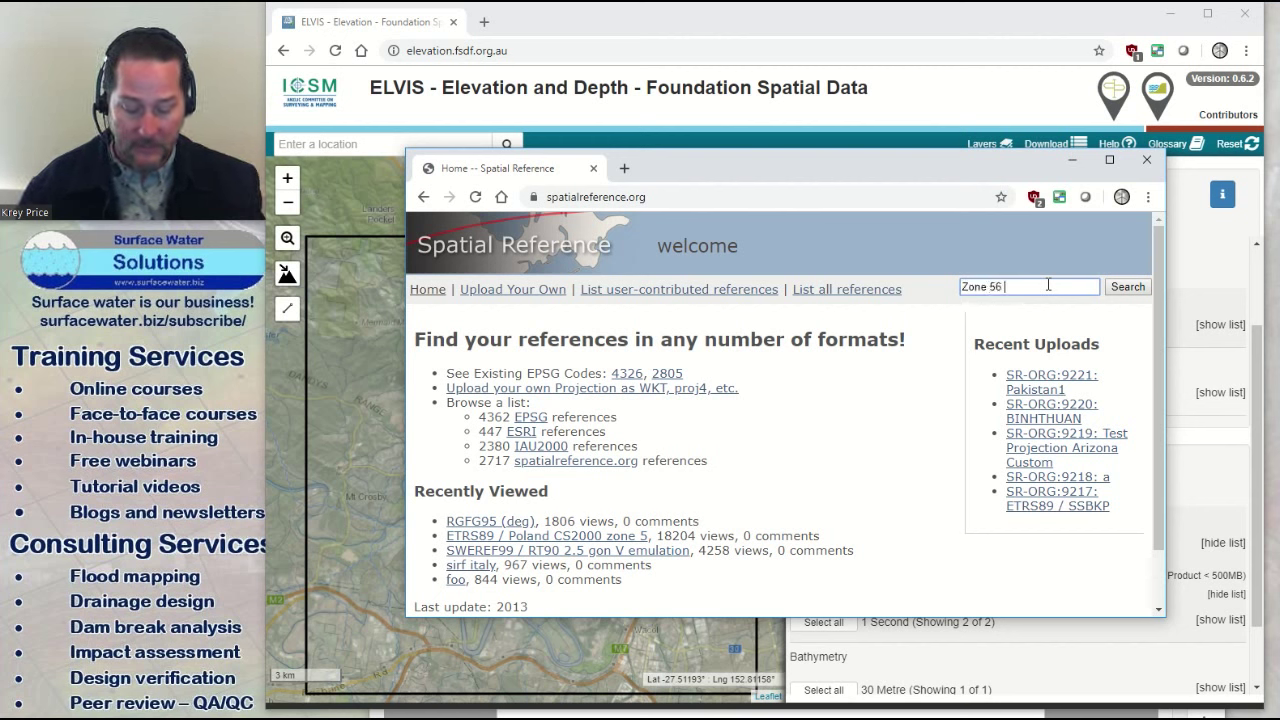
text(Zone 56 Australia)
key(Return)
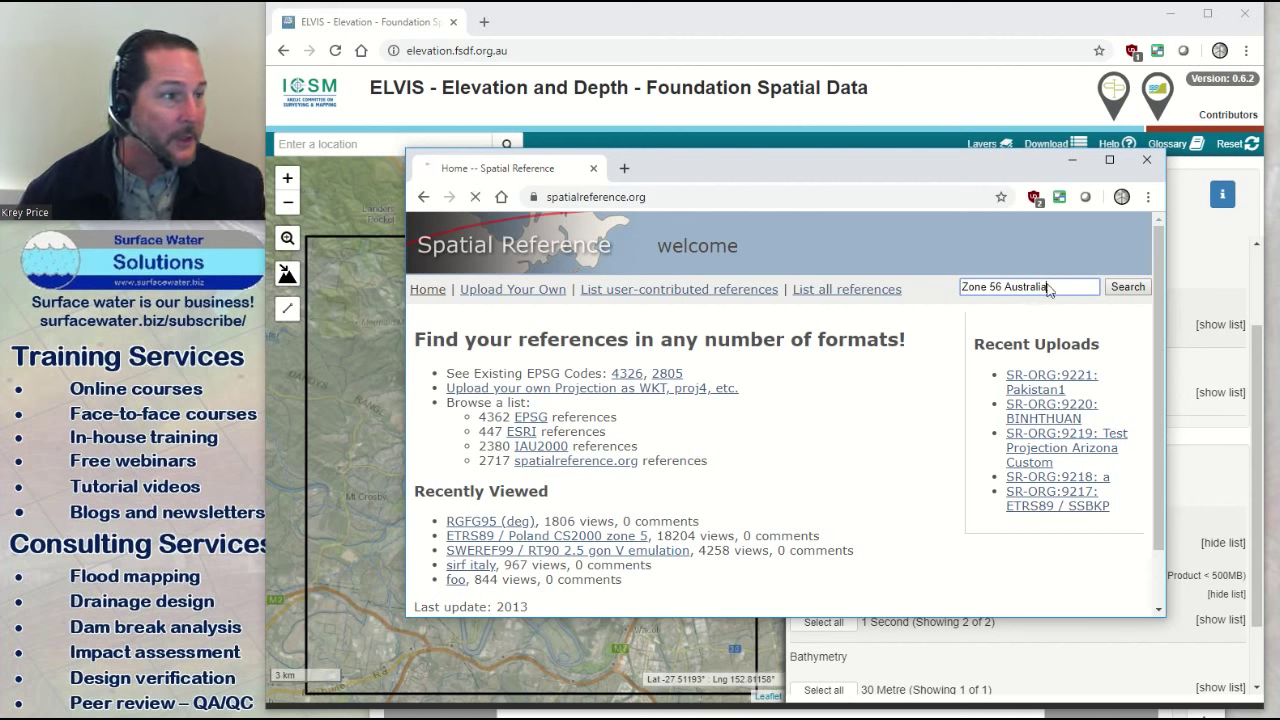
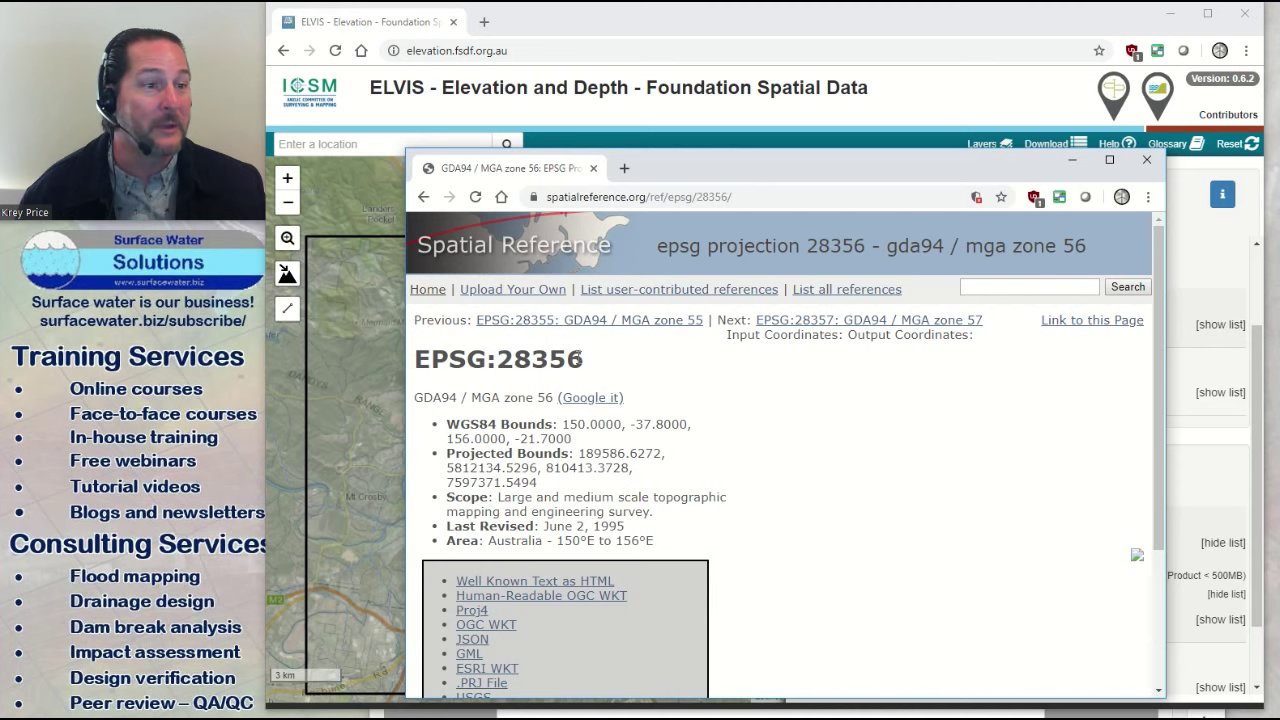
scroll(628, 390, down, 1)
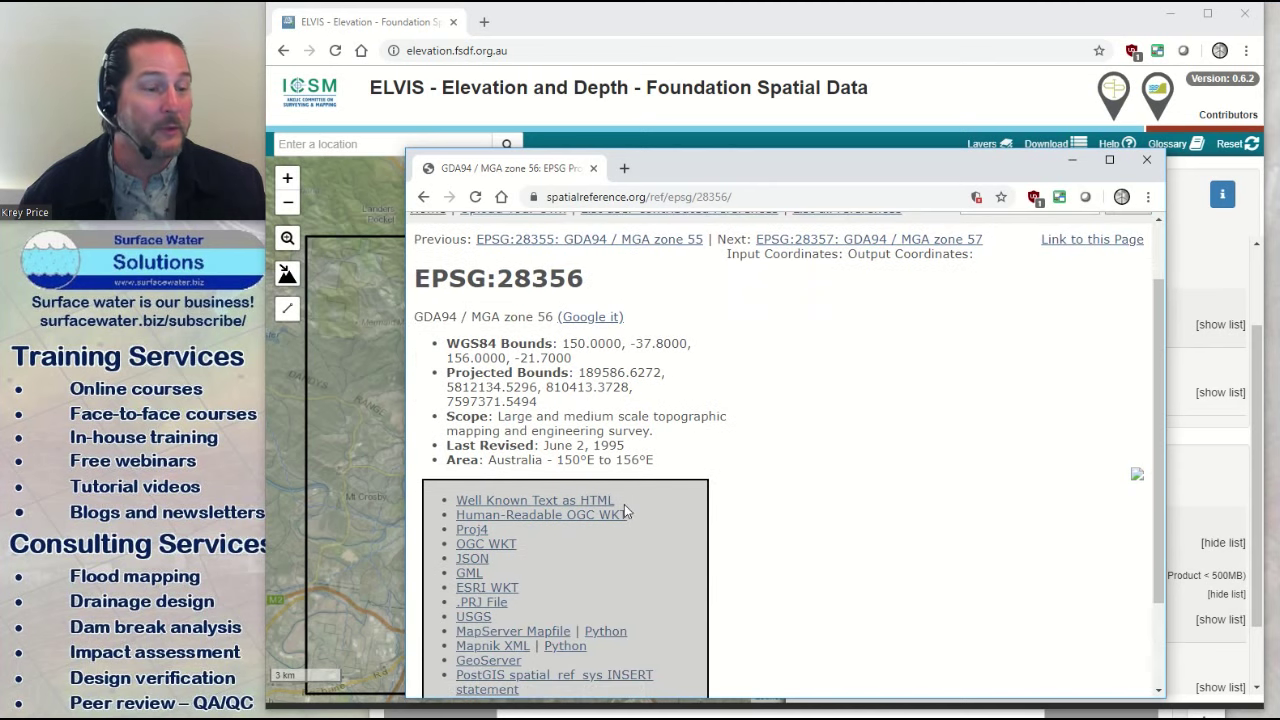
click(483, 606)
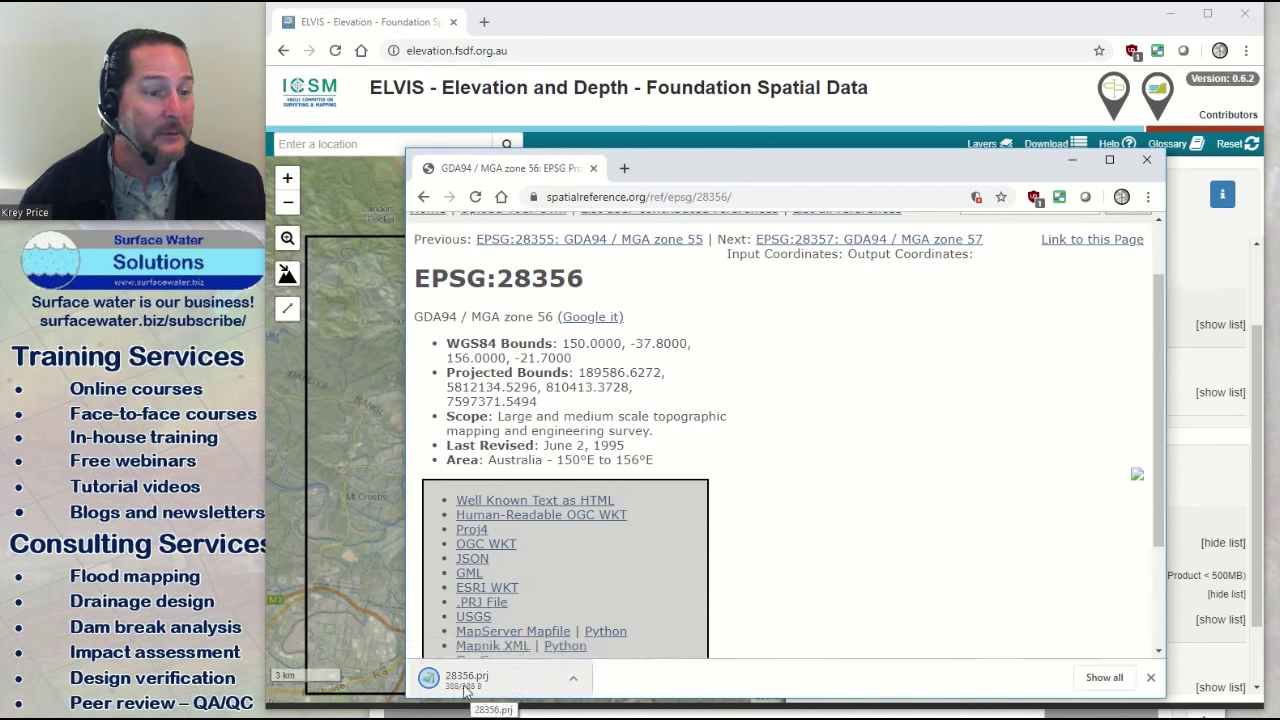
Step: Transfer the downloaded 28356.prj from the Downloads folder into C:\Brisbane\04 Projection
click(573, 682)
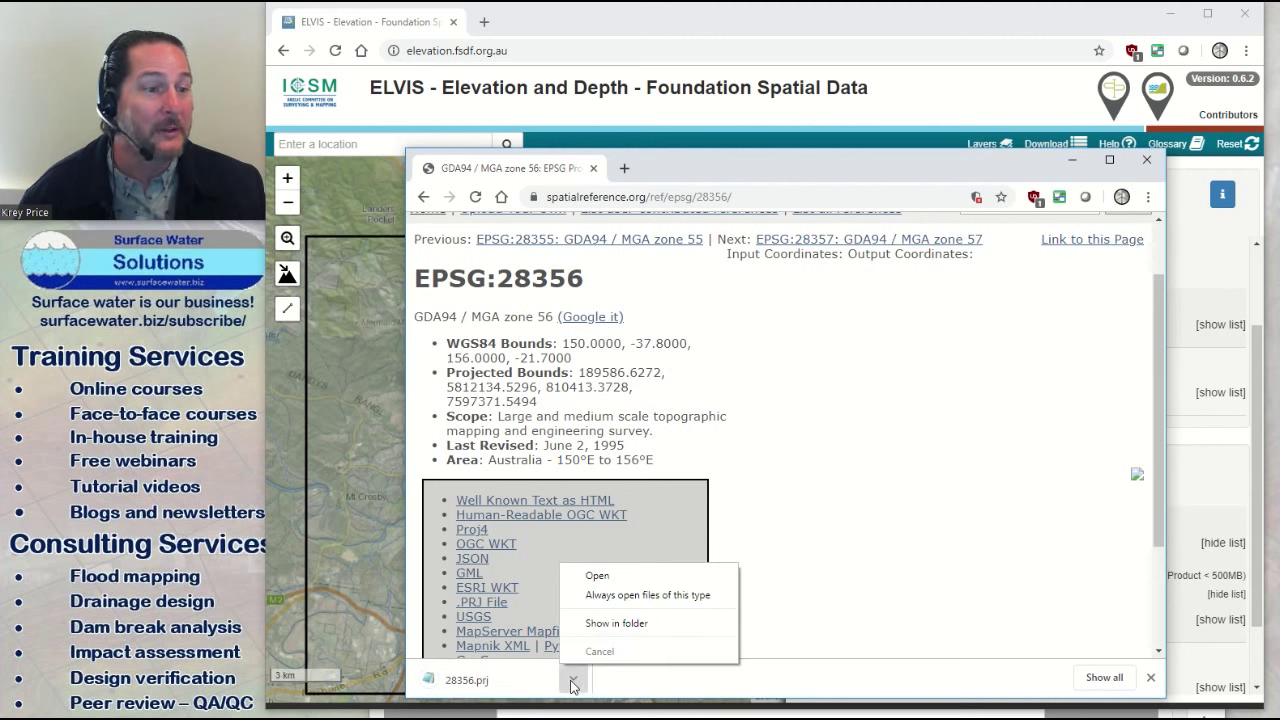
click(616, 623)
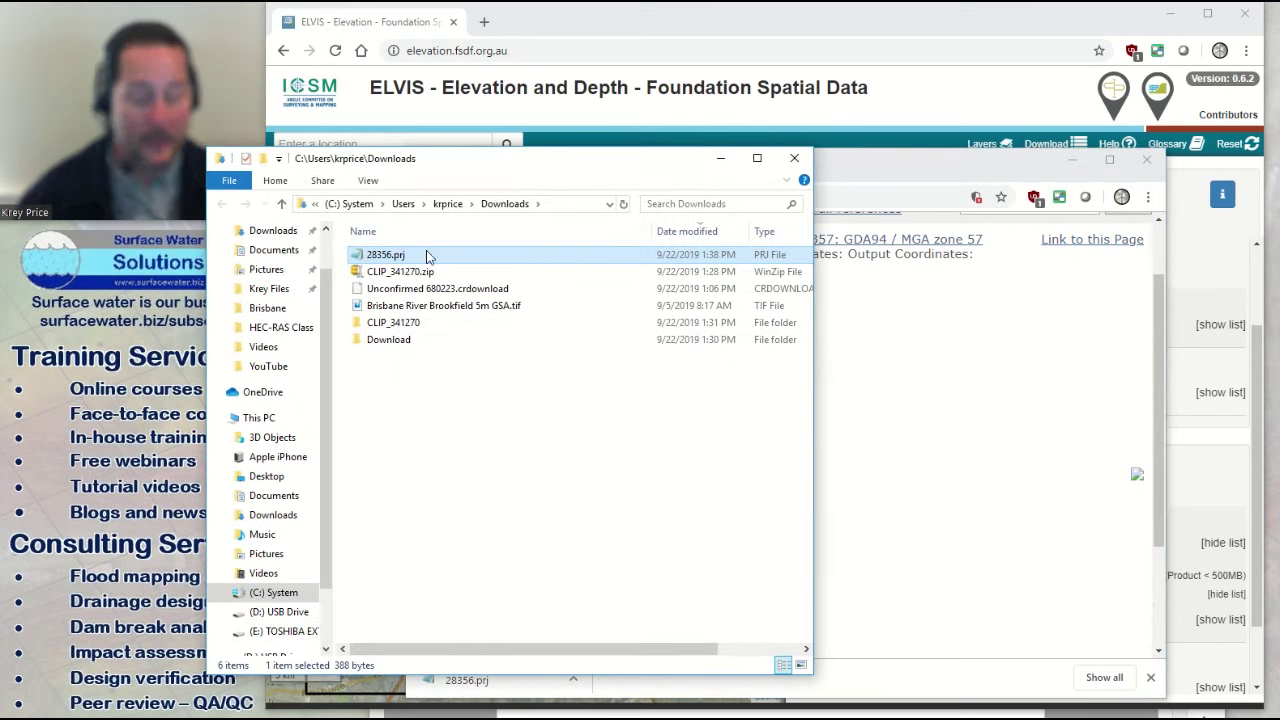
click(425, 271)
click(411, 254)
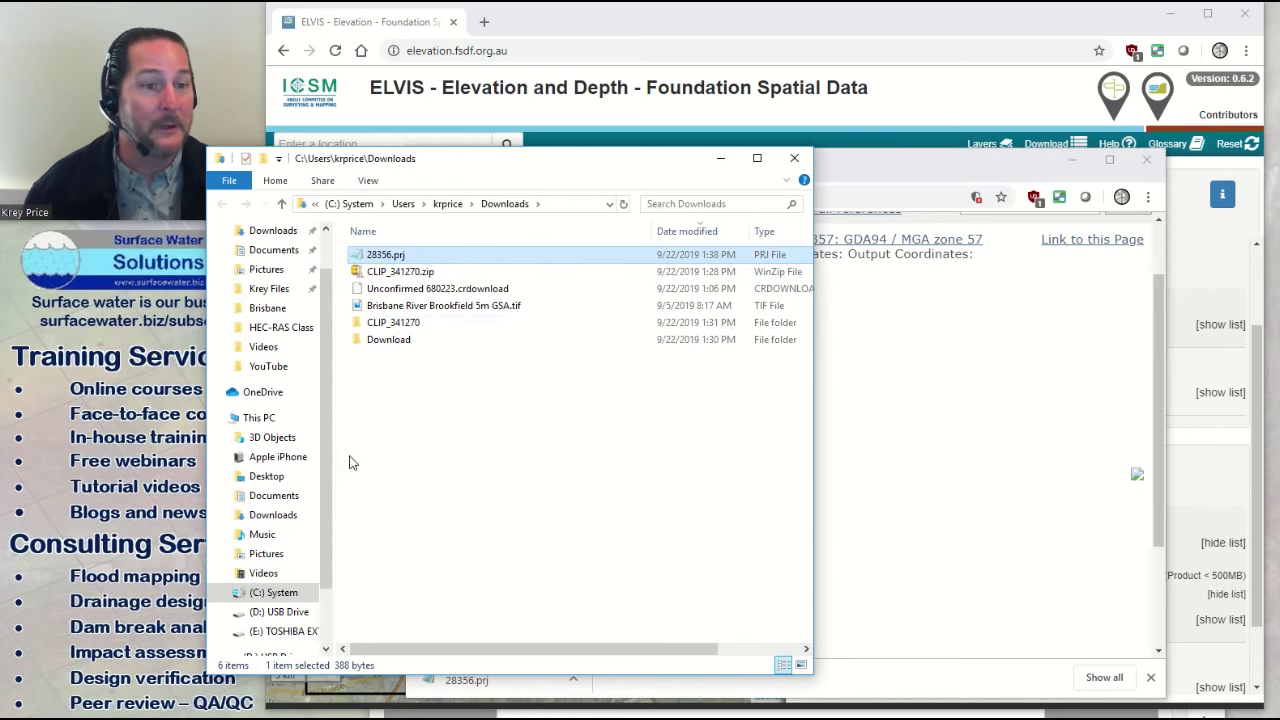
scroll(270, 500, down, 2)
click(273, 515)
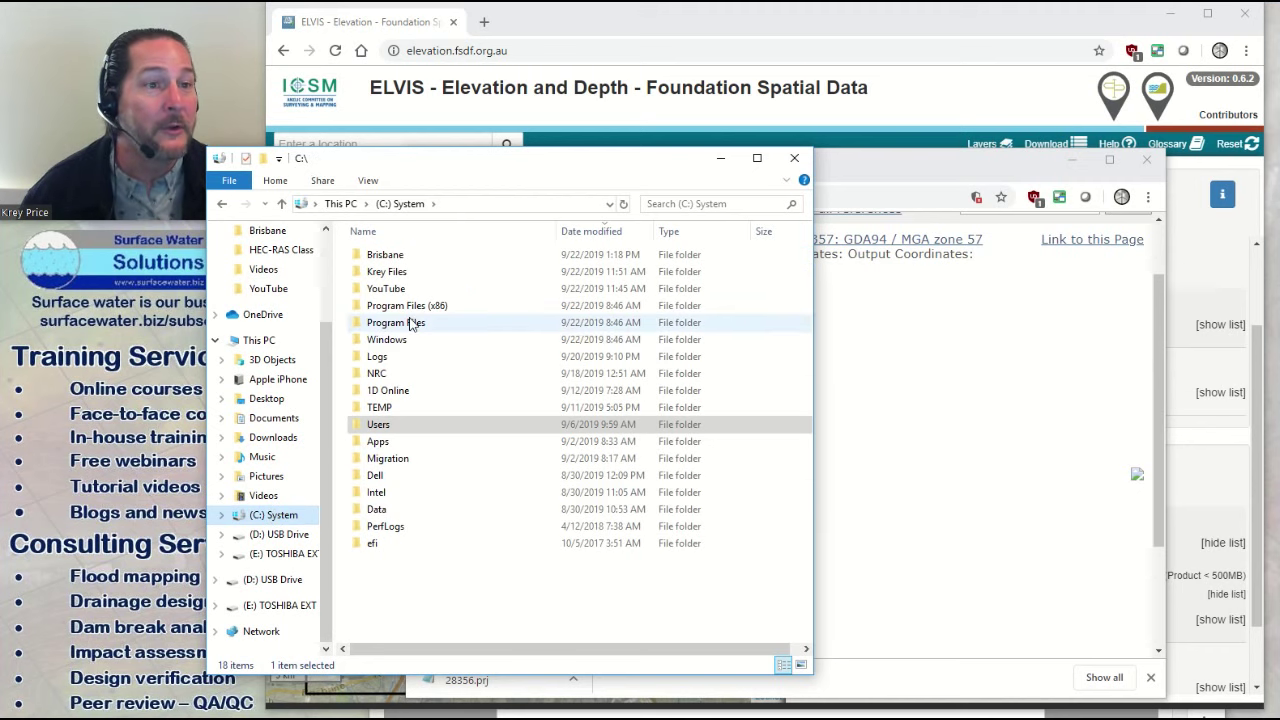
double_click(385, 255)
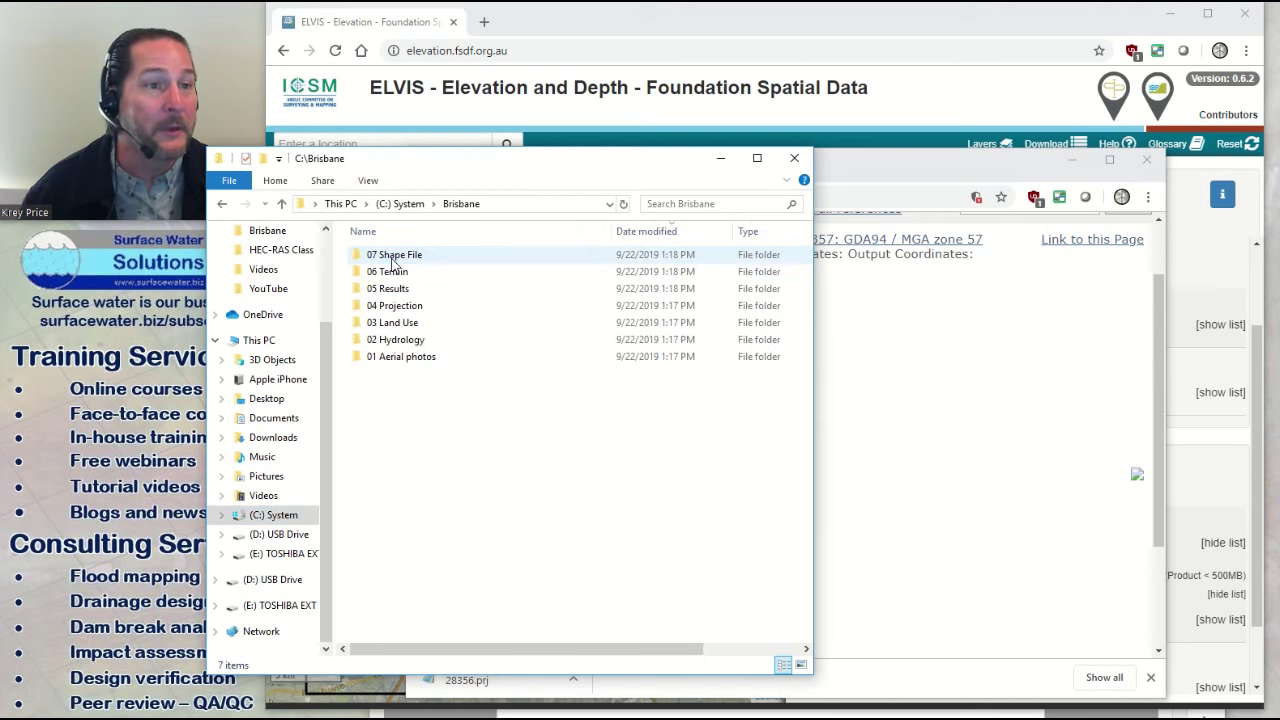
click(406, 316)
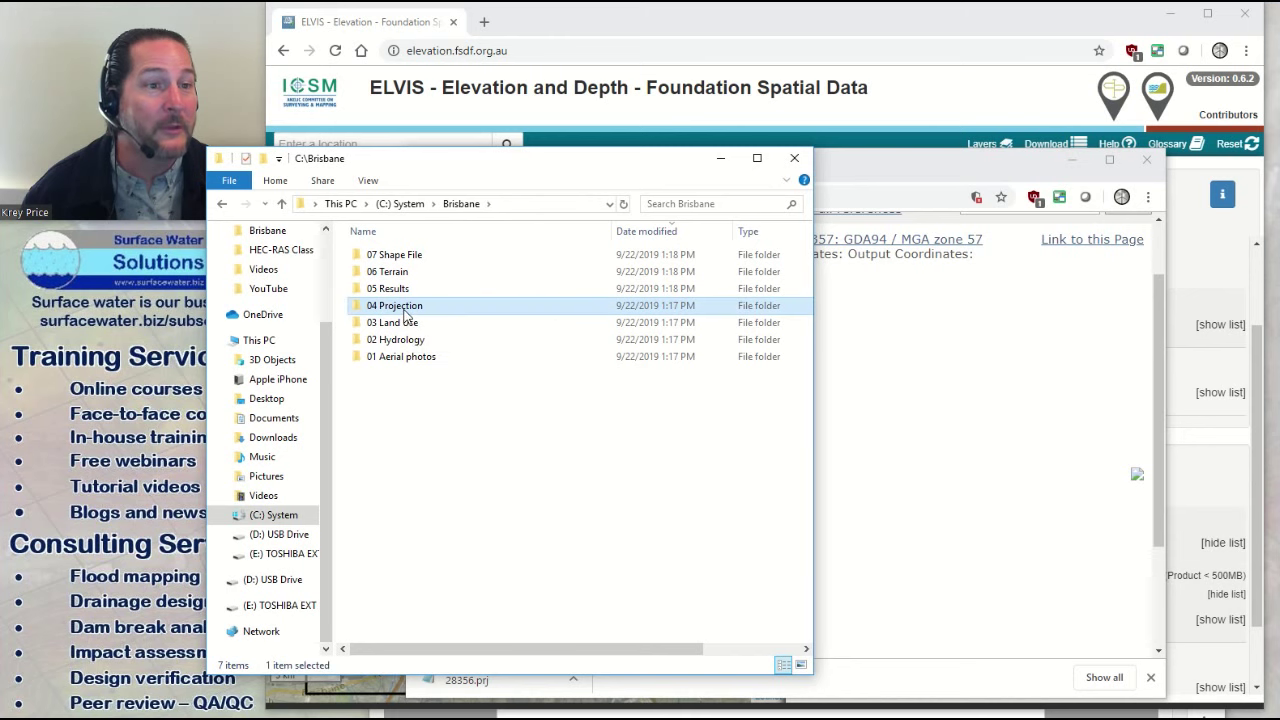
double_click(406, 316)
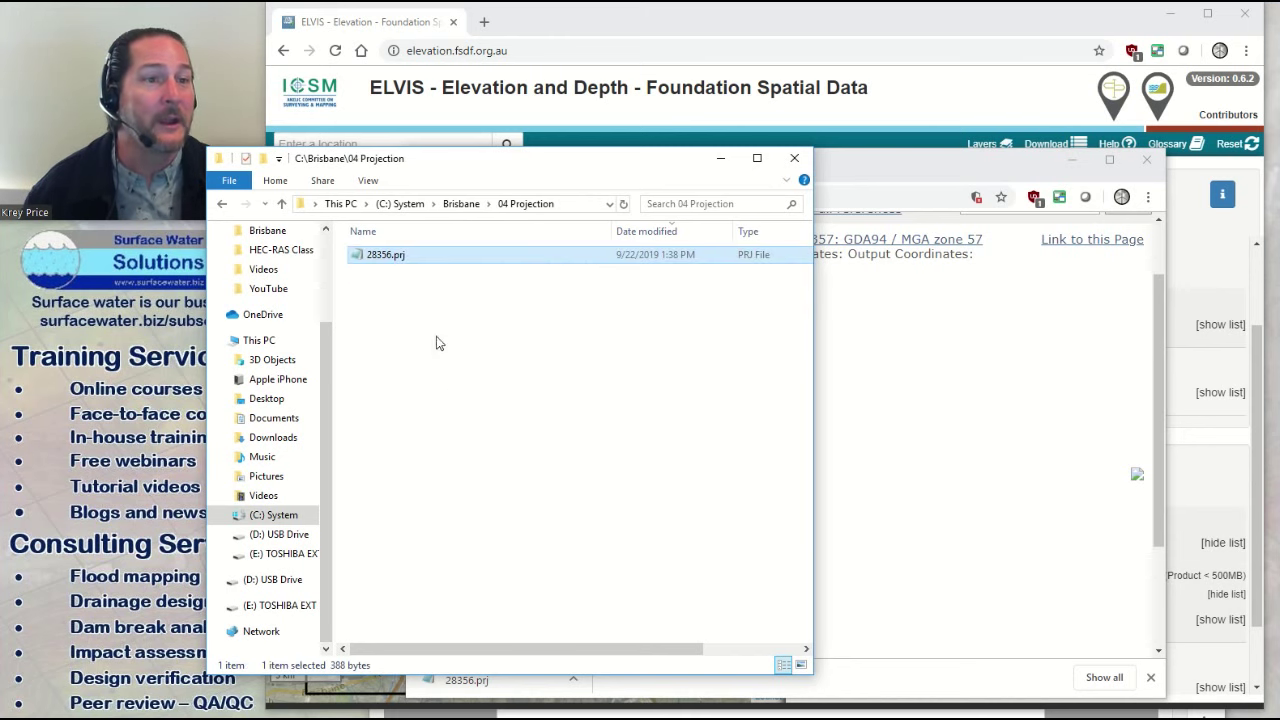
click(436, 344)
Step: Rename 28356.prj in 04 Projection as "GDA94 MGA Zone 56 EPSG 28356 Projection File.prj"
drag(488, 172, 454, 303)
right_click(351, 384)
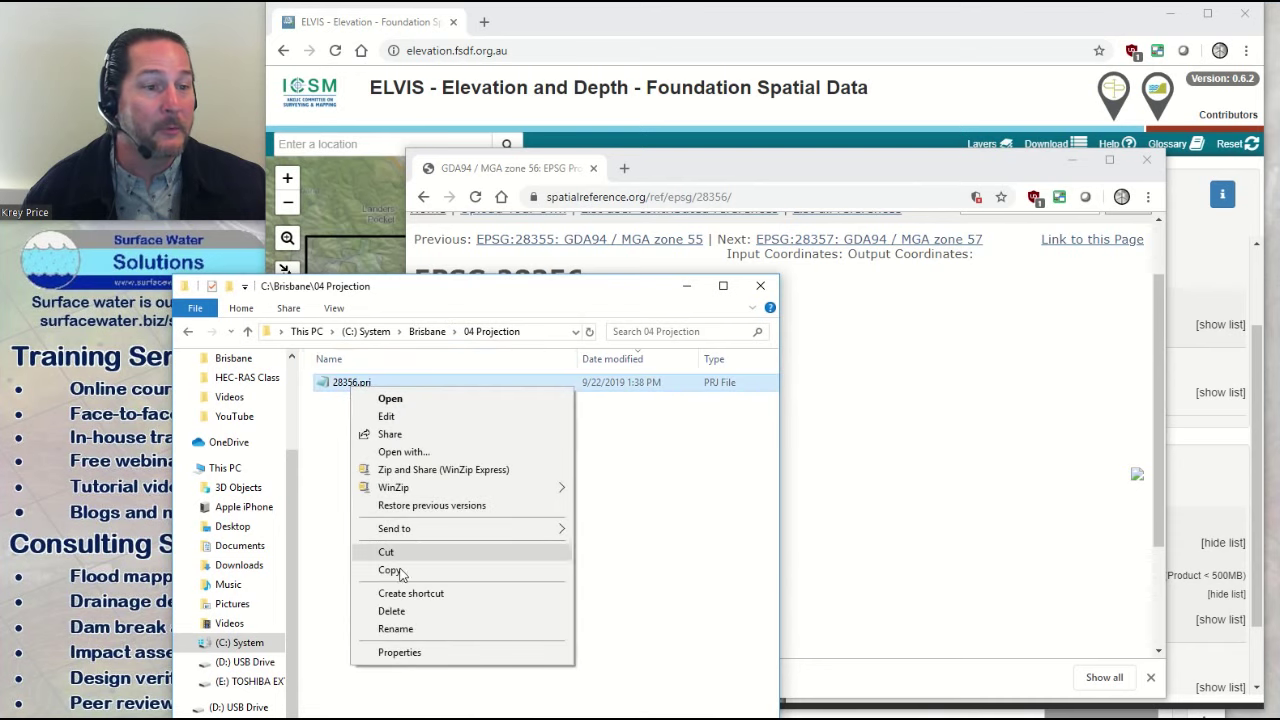
click(395, 628)
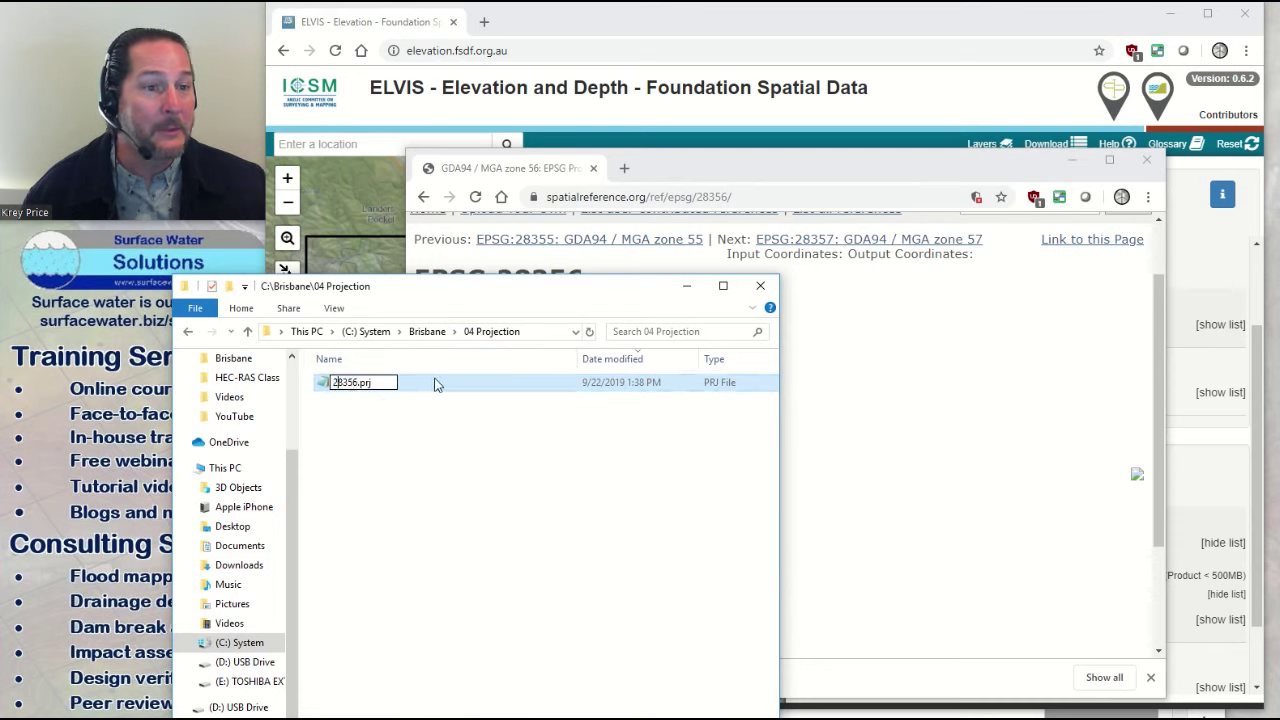
text(EPSG)
key(Home)
text(GDA)
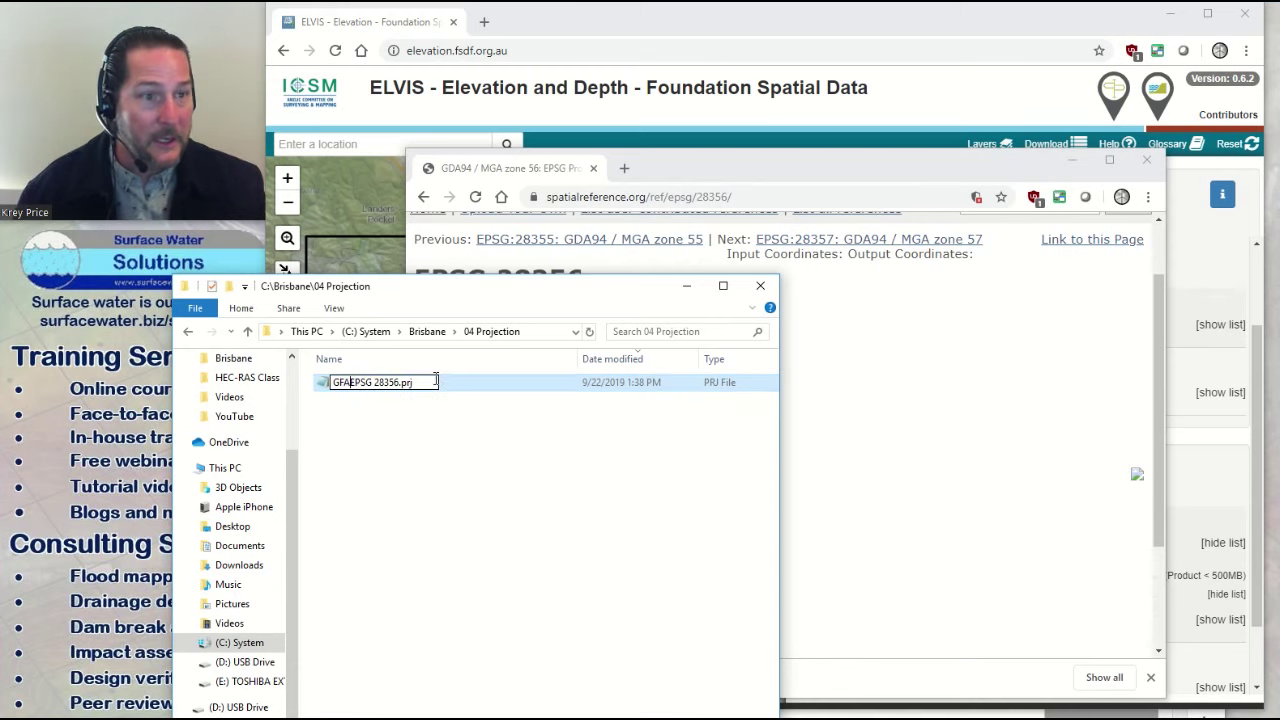
text(94 )
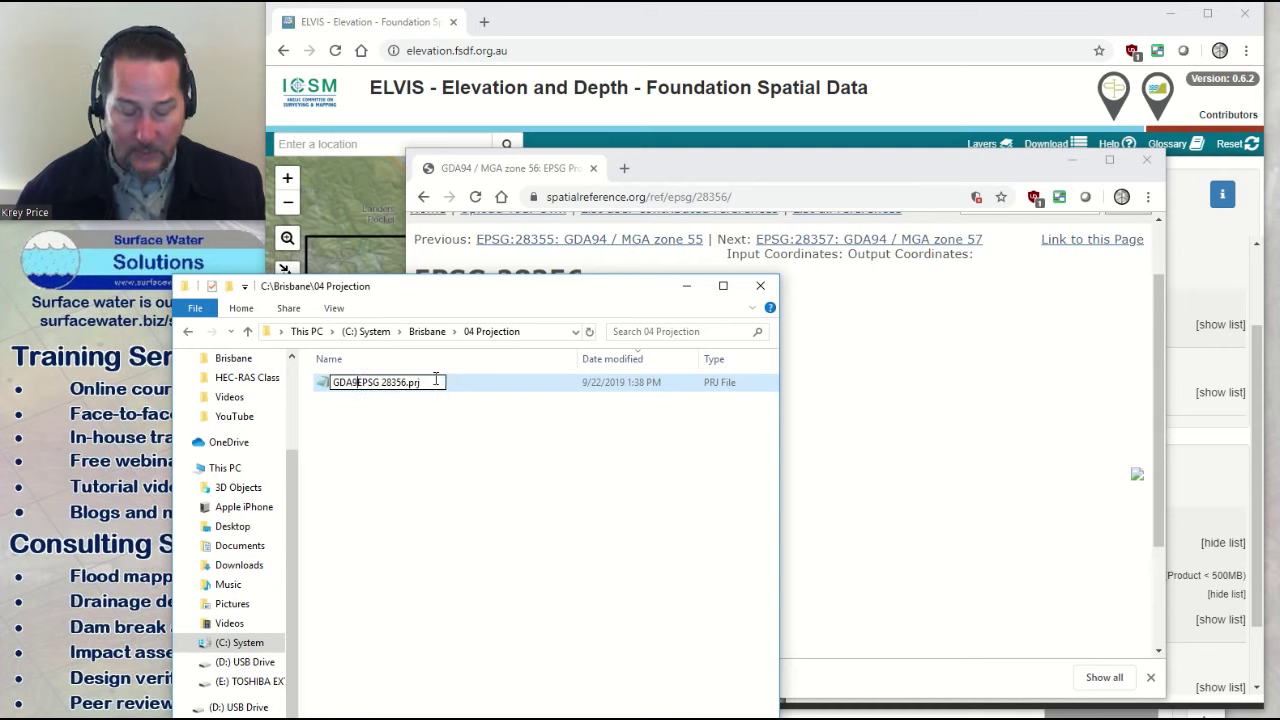
text(MGA Zone)
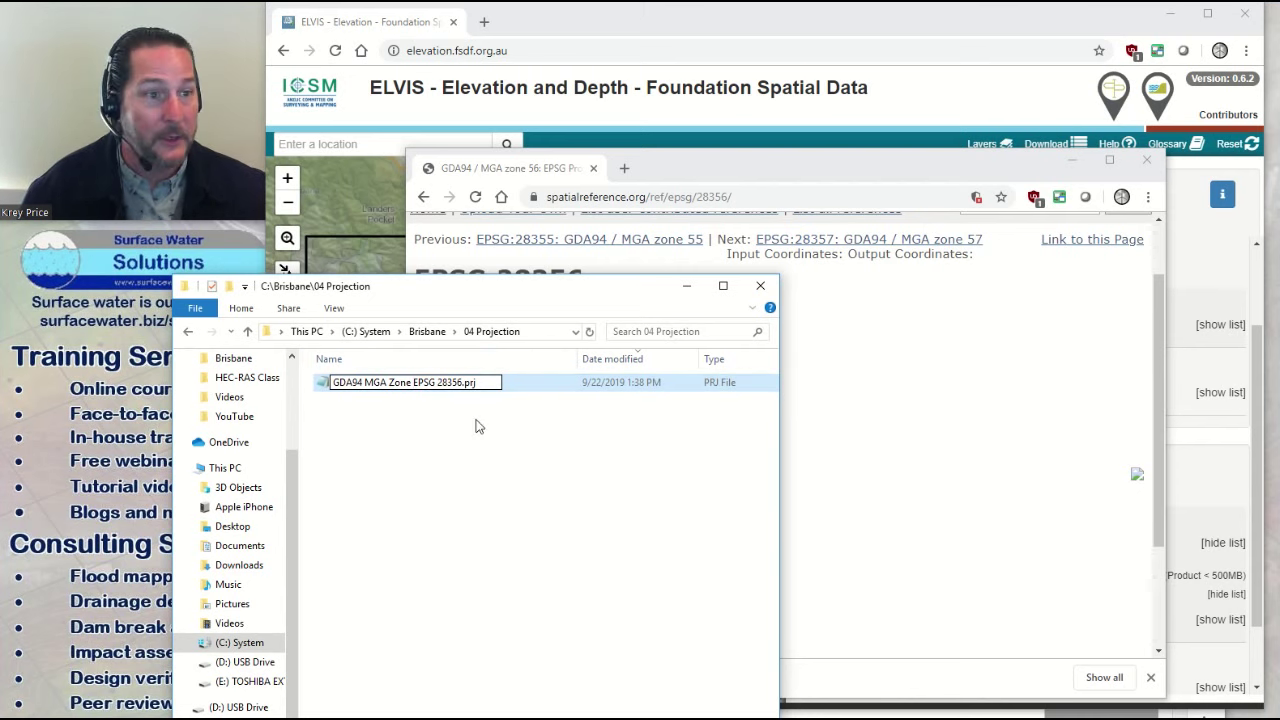
text(56 EPSG)
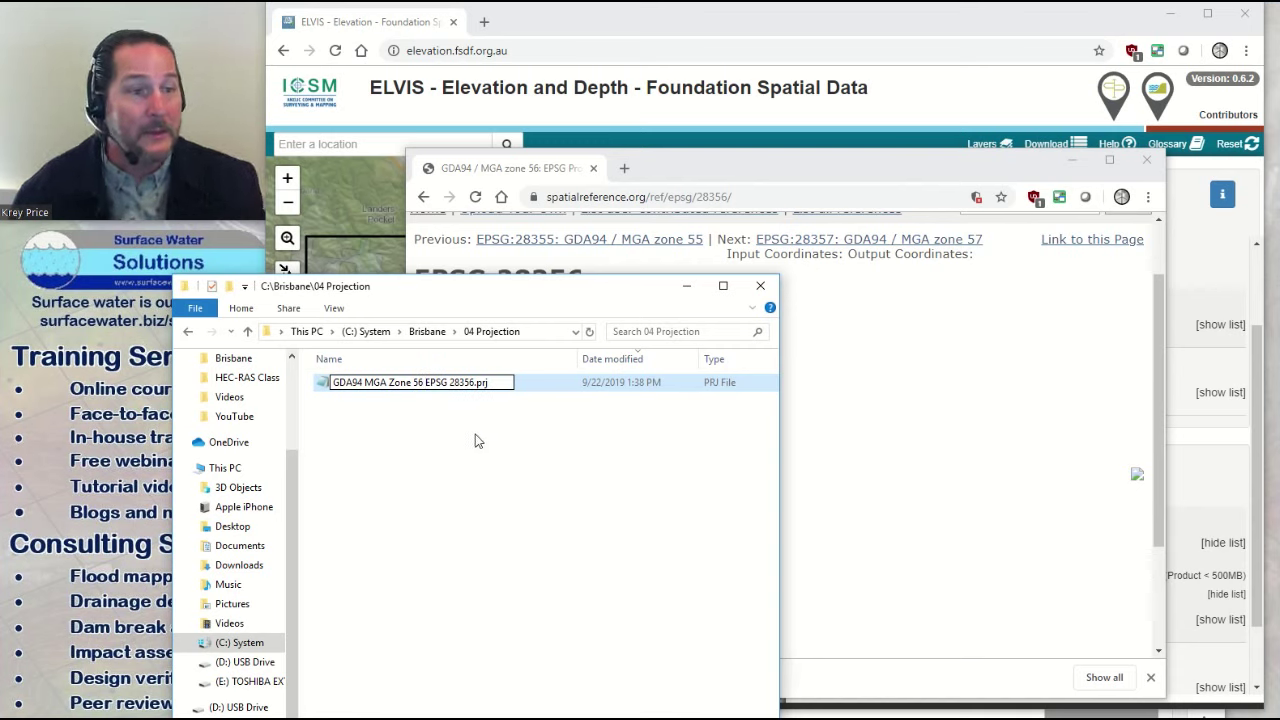
text( 28356 Projection)
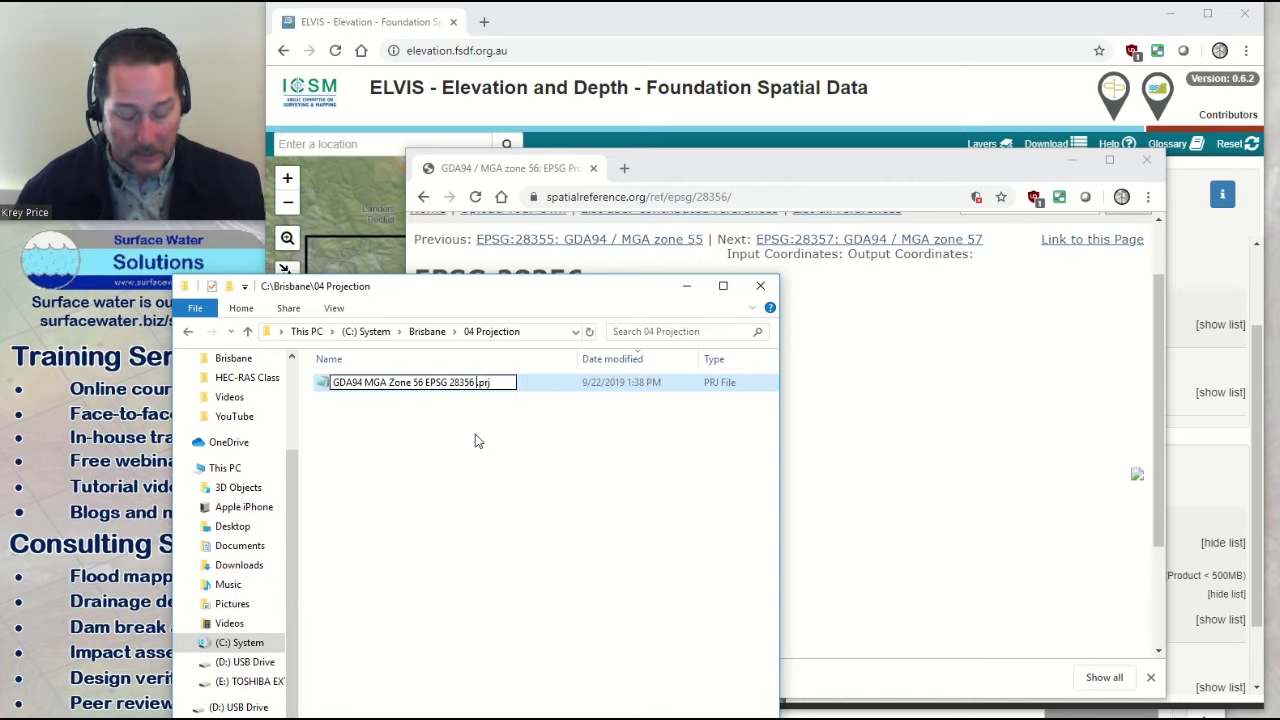
text( Files)
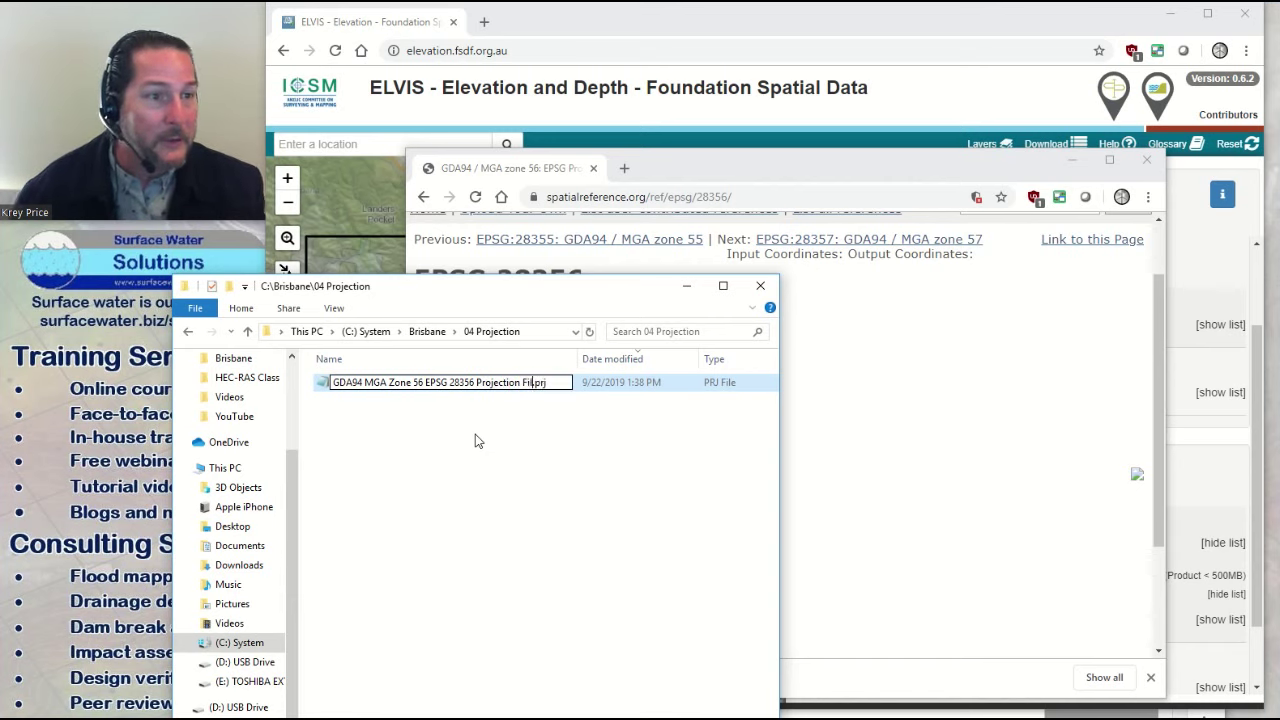
key(BackSpace)
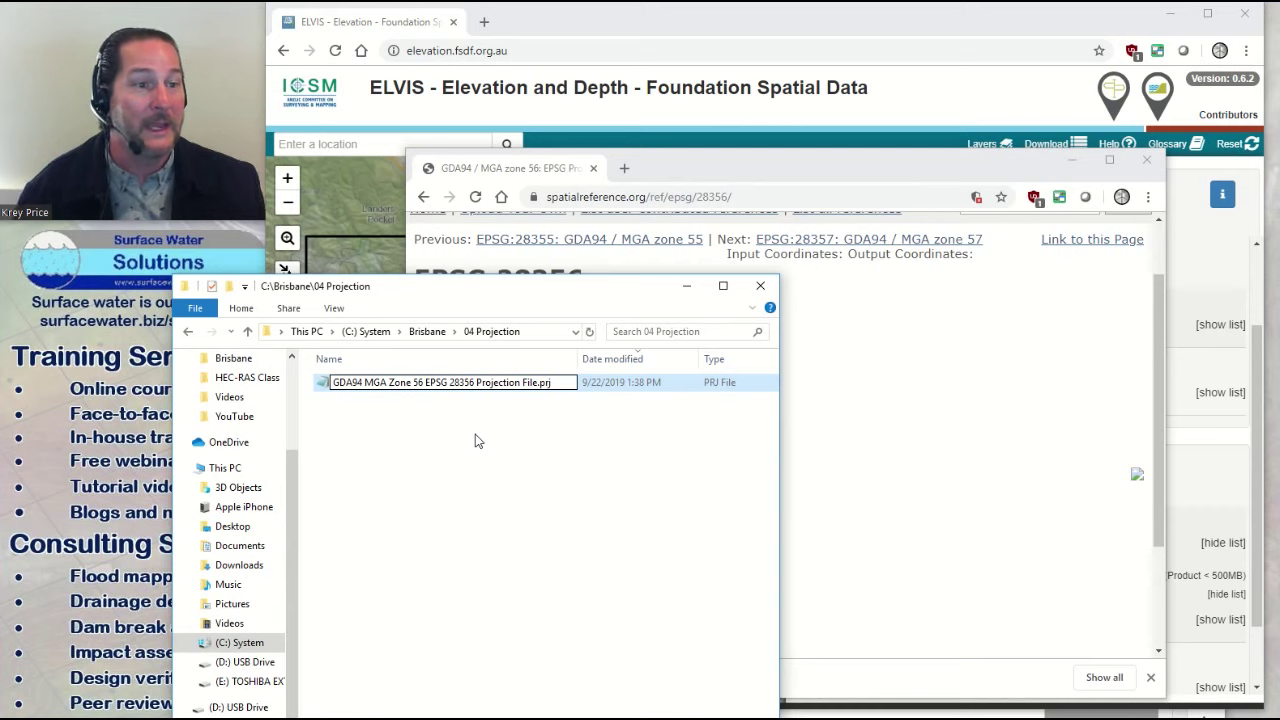
key(Return)
click(518, 429)
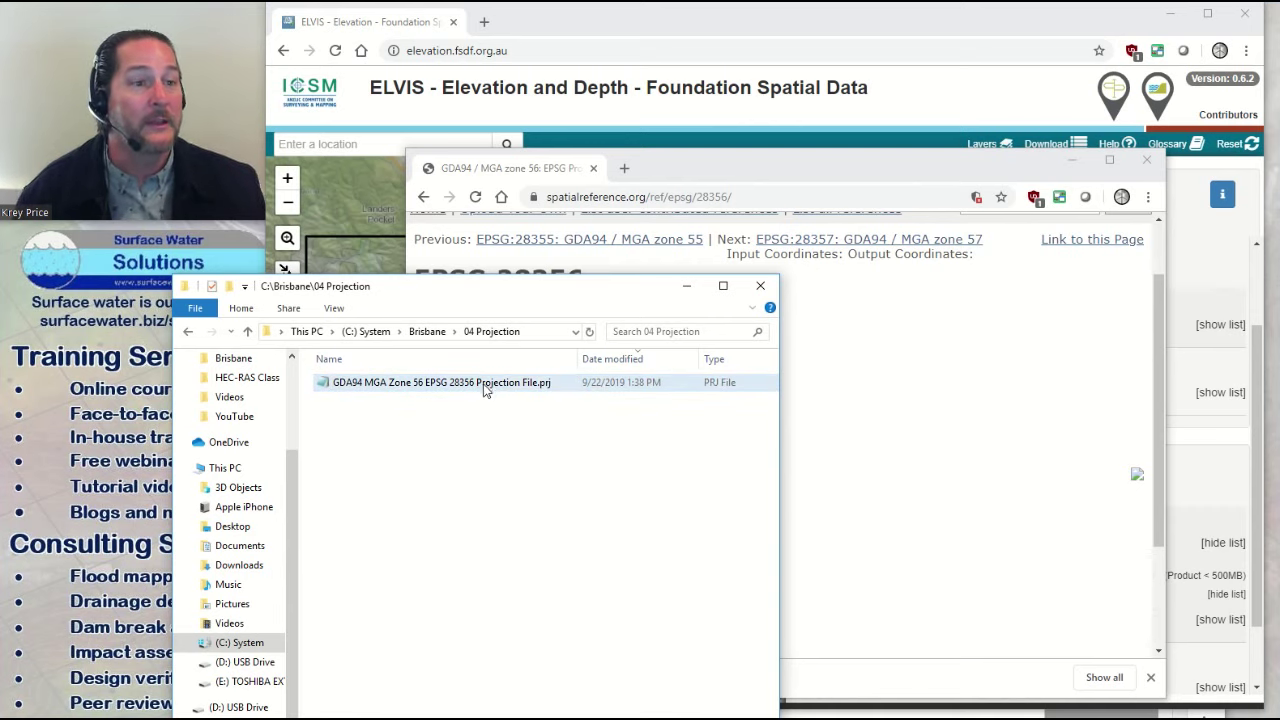
Step: Open the renamed projection file in Notepad, check its parameters and length unit, and close both the file and the folder window
double_click(484, 389)
drag(291, 212, 850, 229)
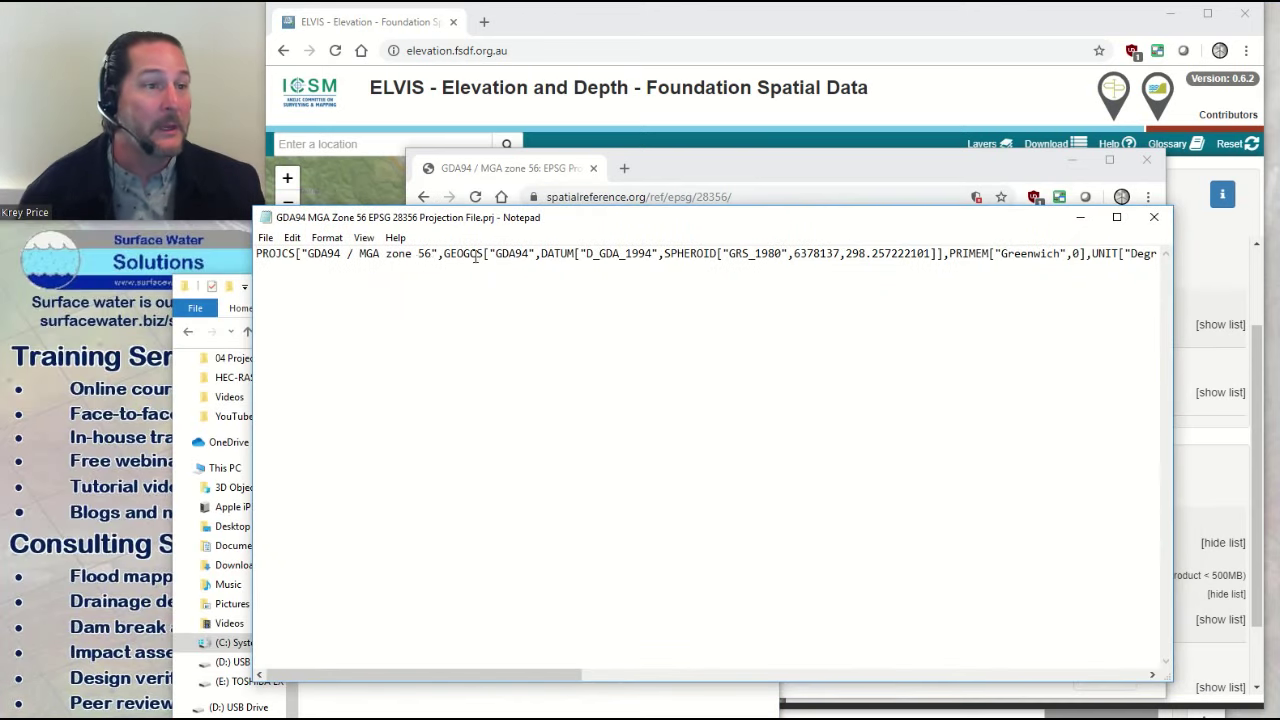
drag(509, 680, 1080, 686)
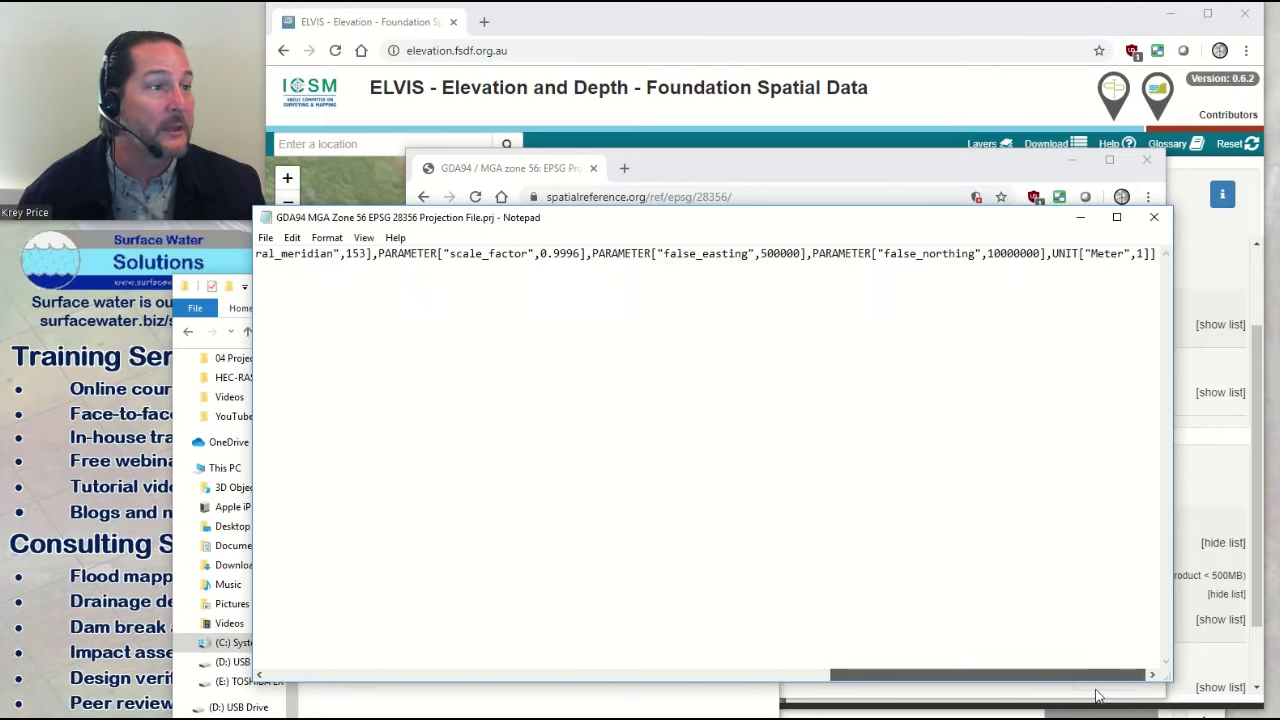
double_click(1092, 256)
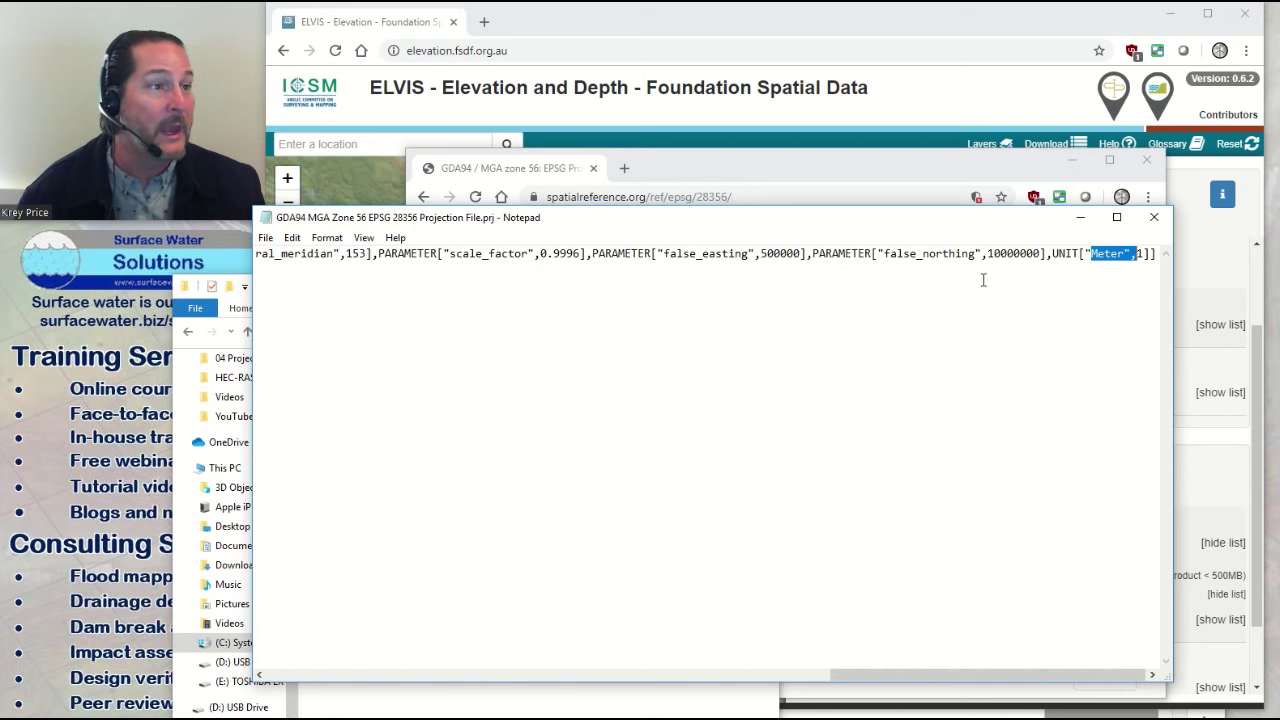
click(1165, 218)
click(762, 287)
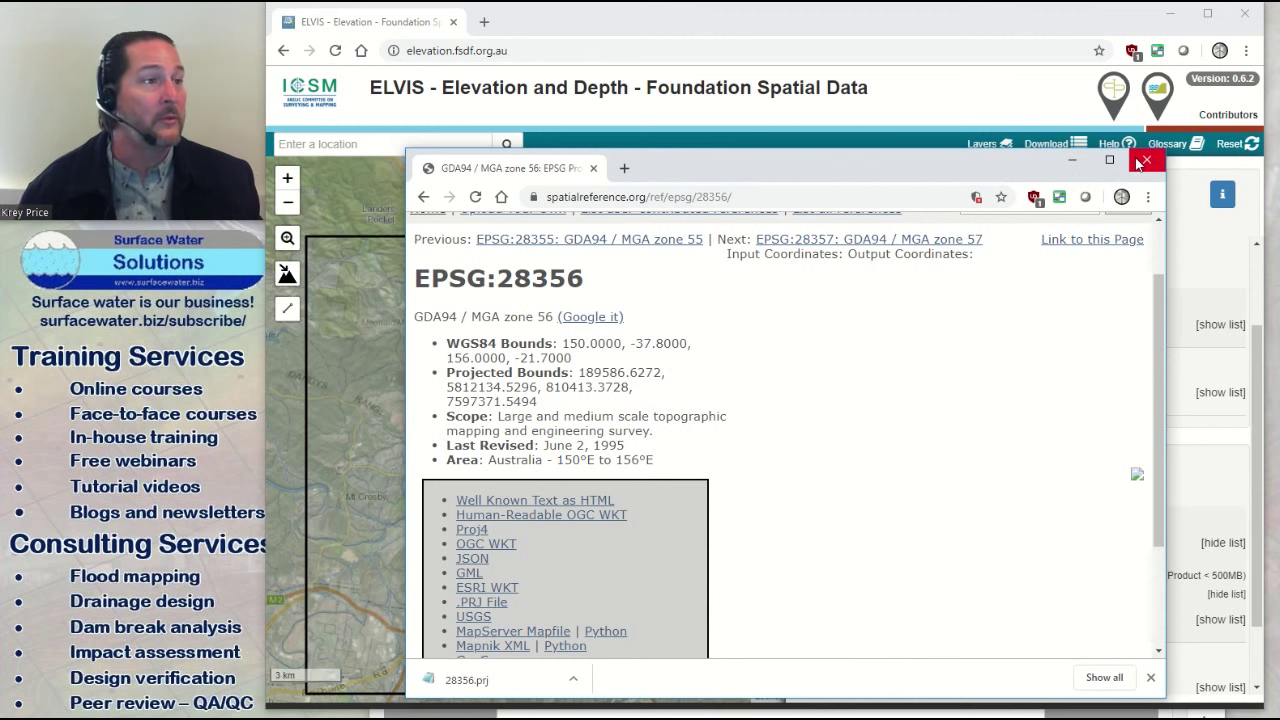
Step: View the web search results for "why all maps are wrong" and minimize that browser window
click(1073, 163)
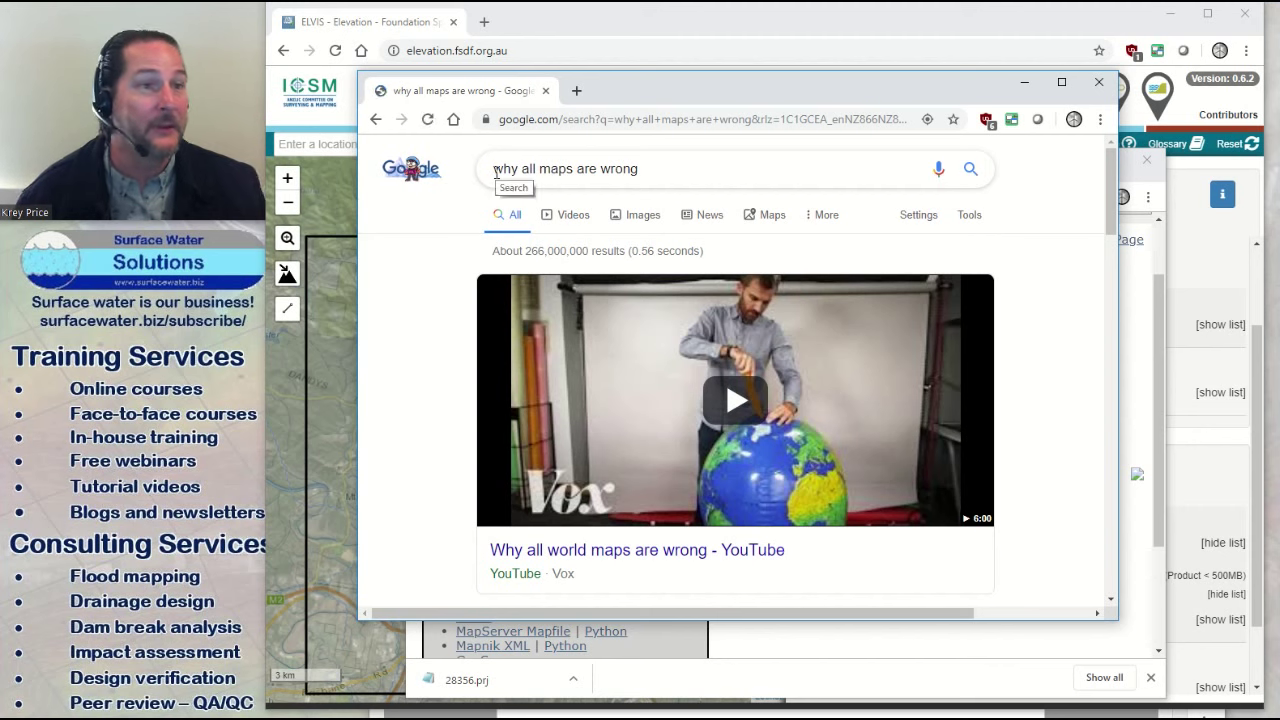
click(496, 170)
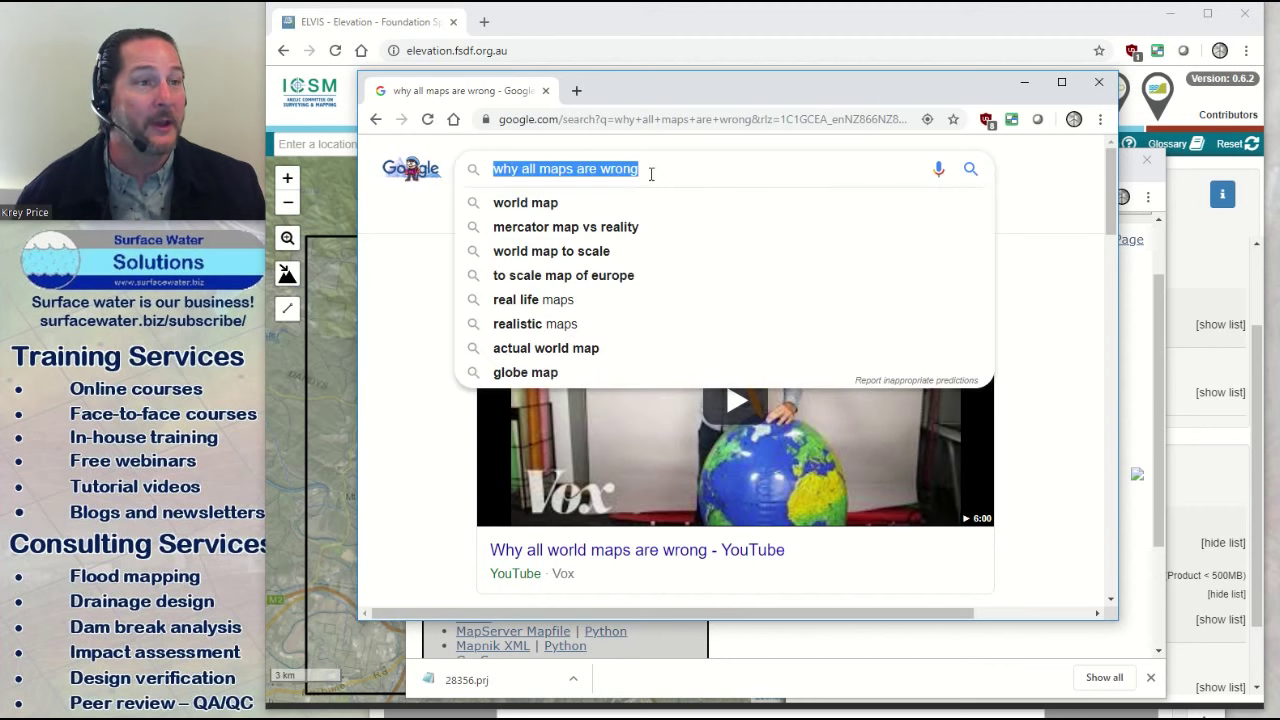
click(403, 383)
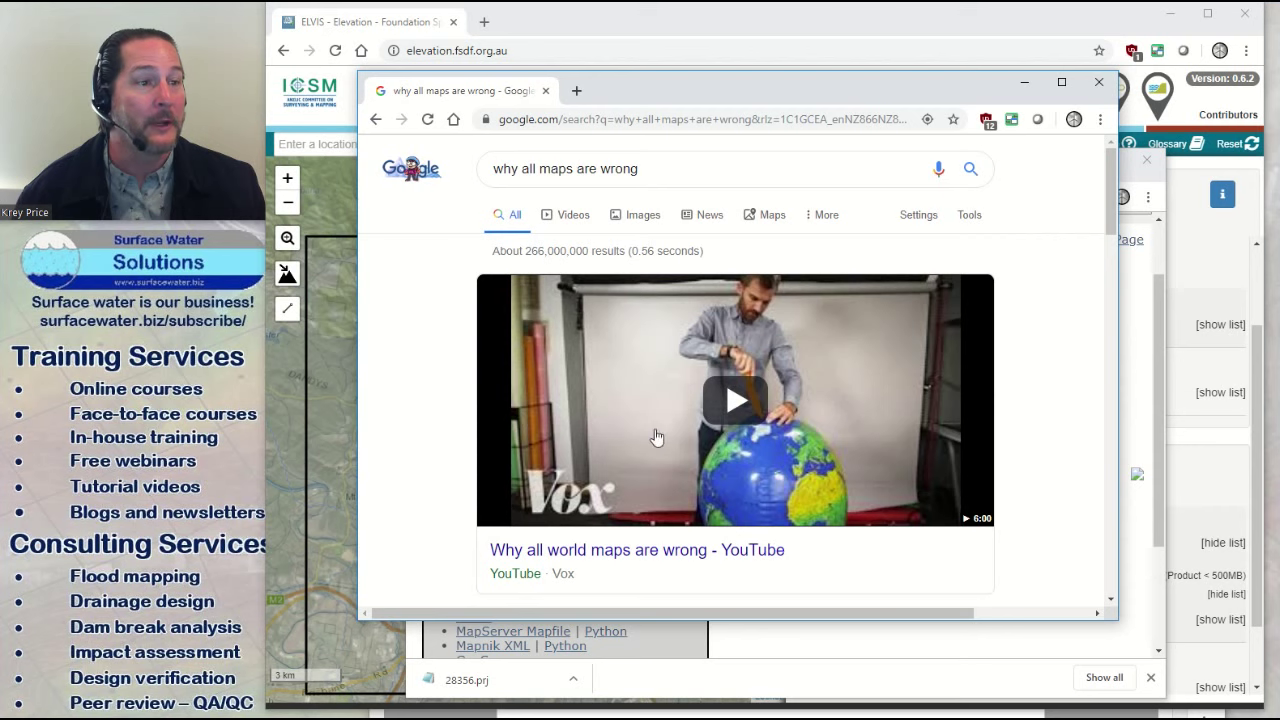
drag(757, 89, 437, 129)
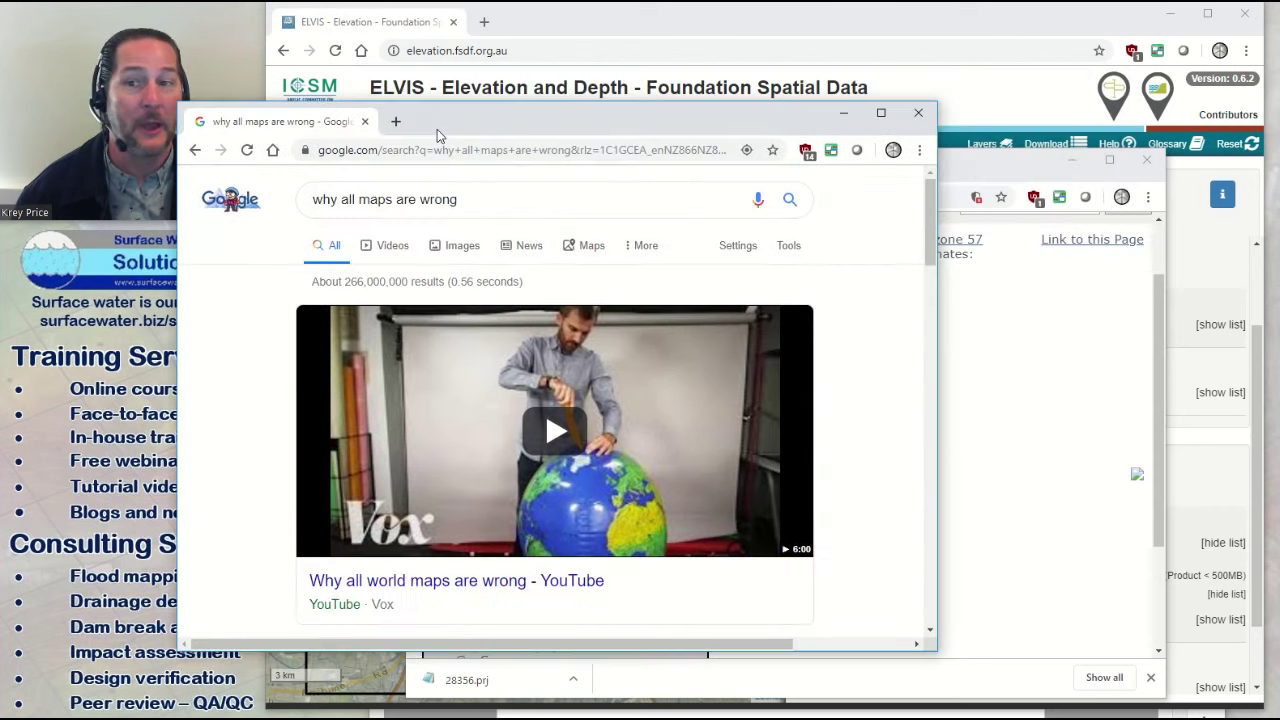
key(super+Down)
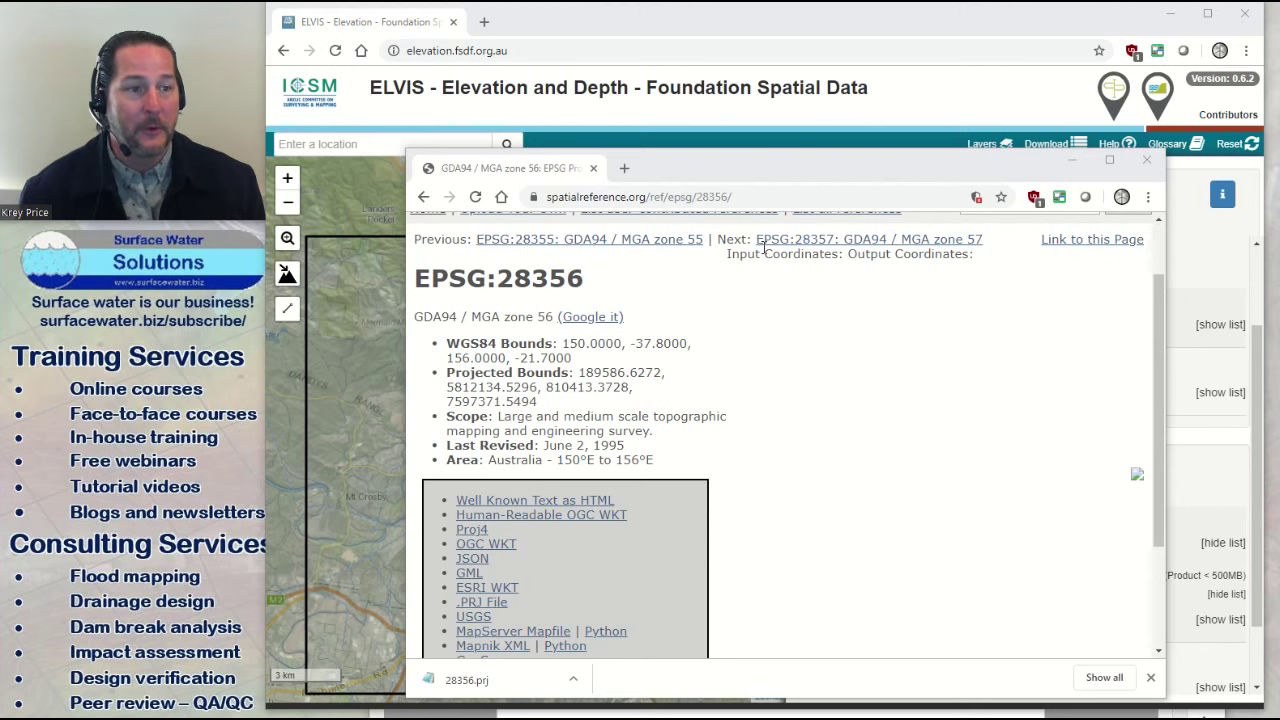
Step: Minimize both browser windows and examine the HEC-RAS File Management diagram on page 4 of the Workshop Guide PDF
click(1074, 163)
click(1168, 14)
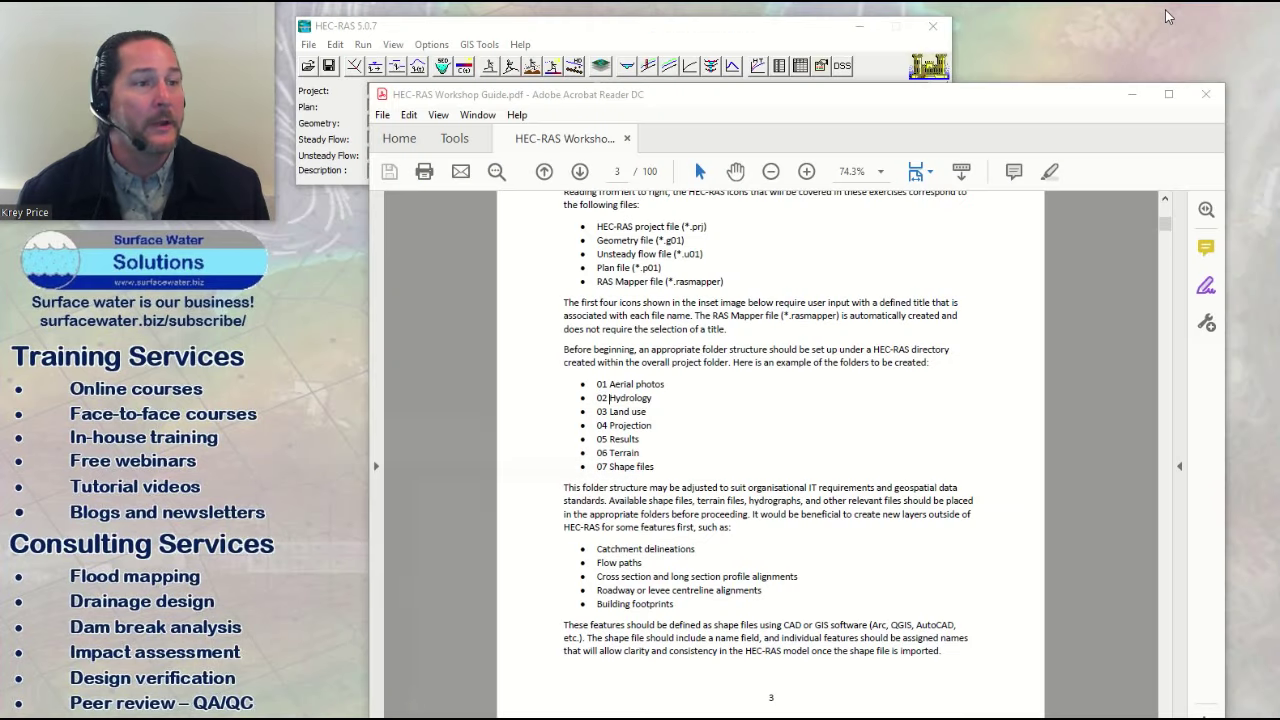
scroll(822, 454, down, 3)
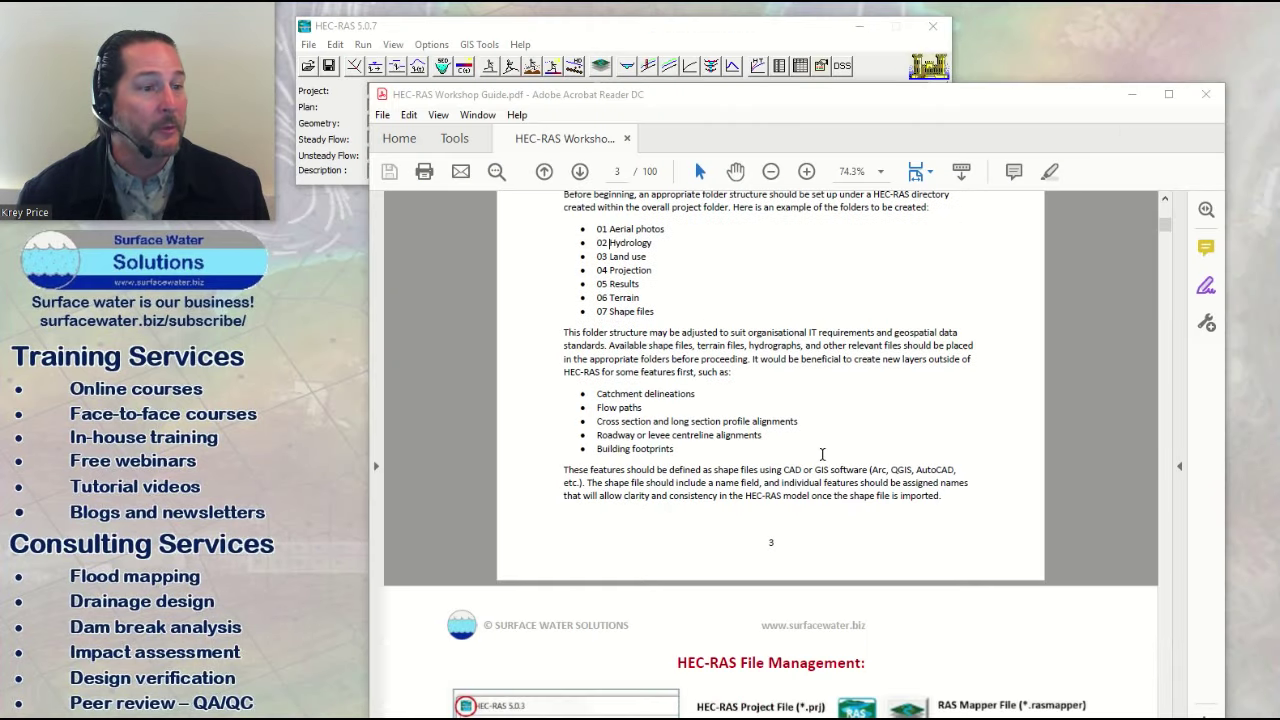
scroll(822, 454, down, 7)
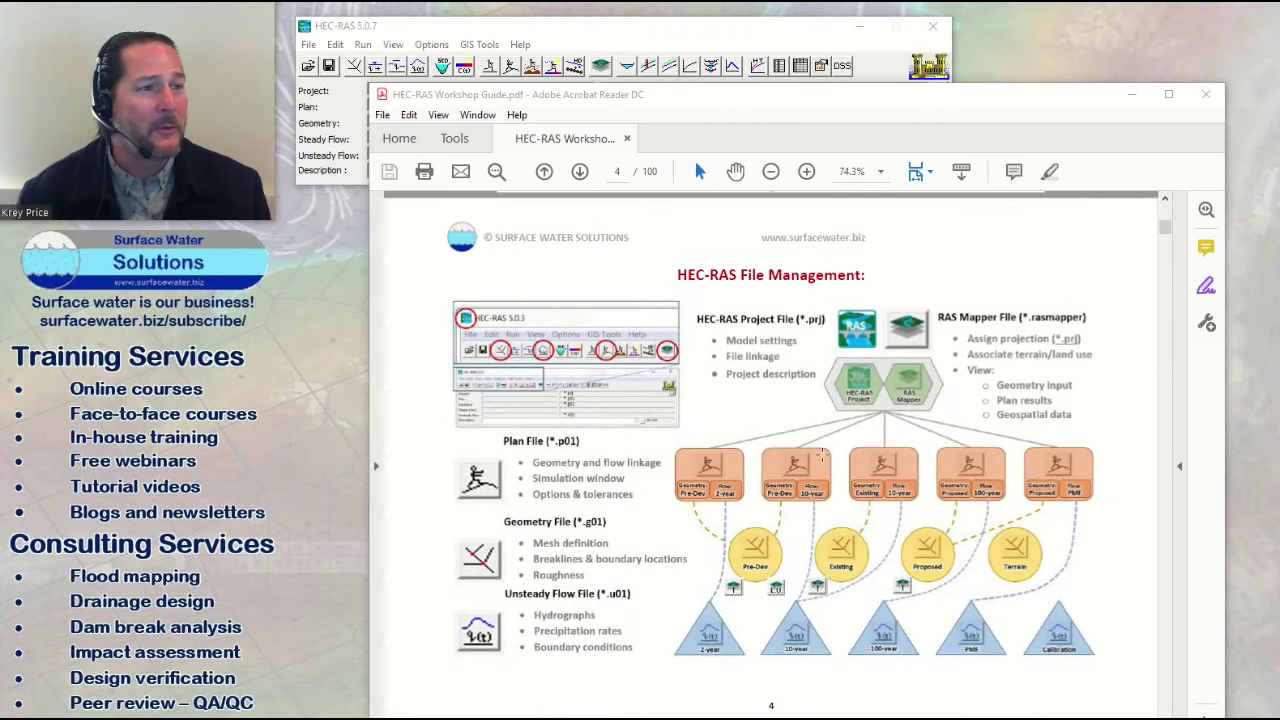
scroll(822, 454, down, 1)
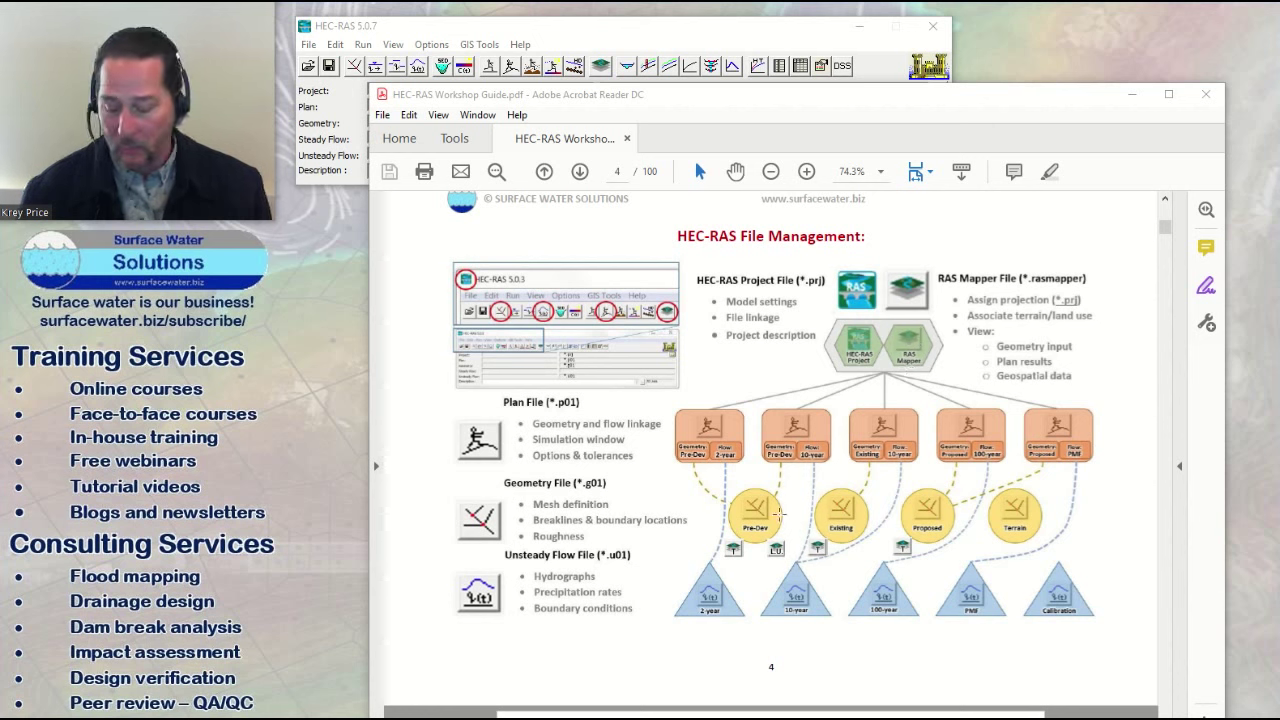
click(707, 438)
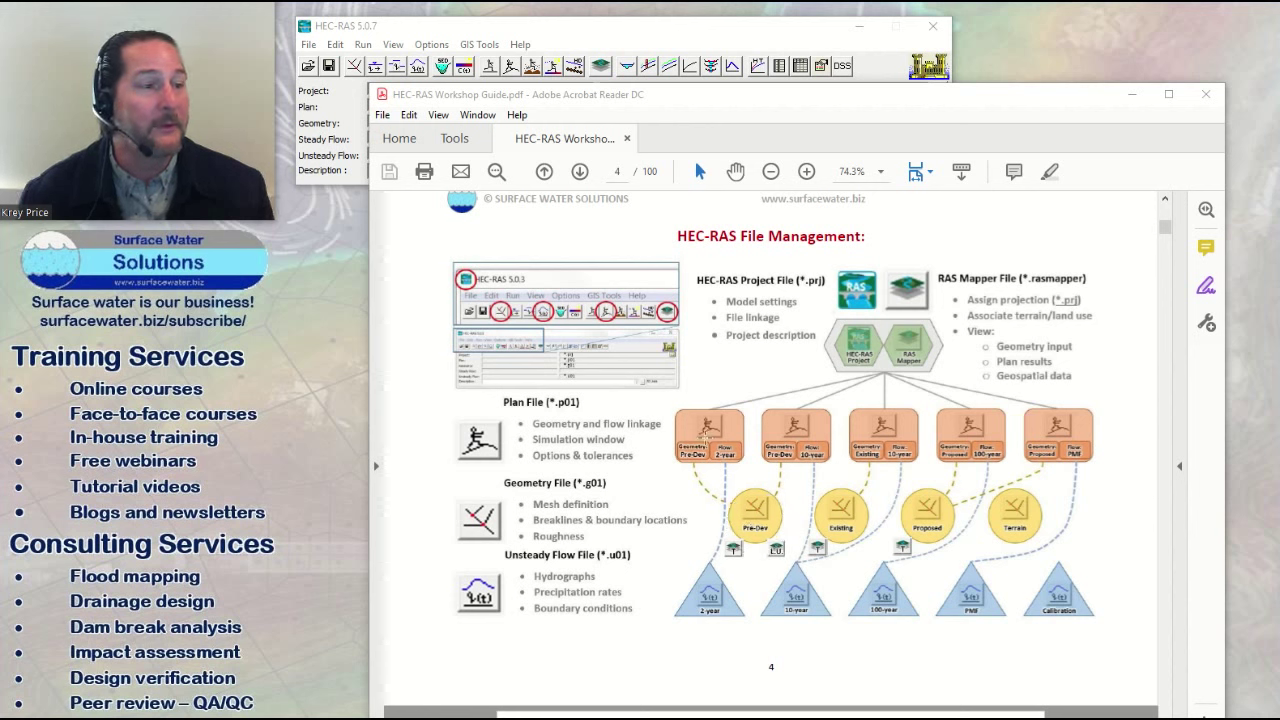
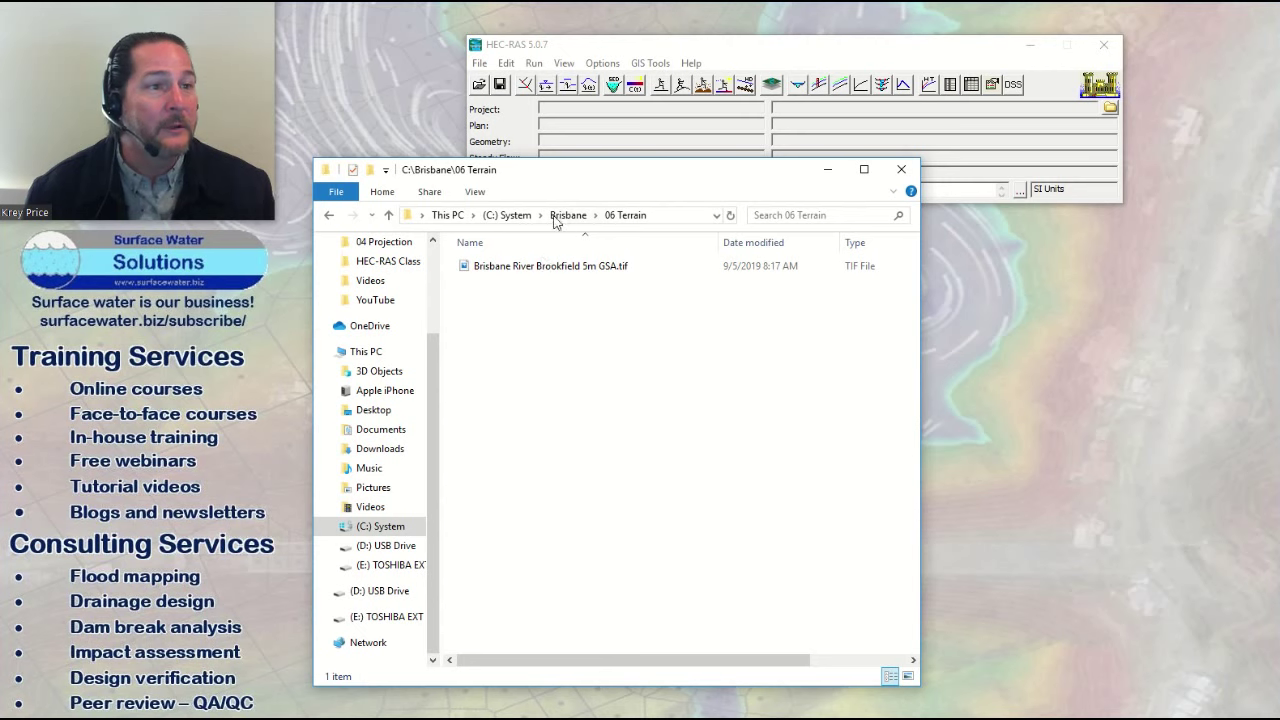
Step: Check the projection file in the 04 Projection folder and return to the project folders under C:\Brisbane
click(501, 318)
double_click(502, 321)
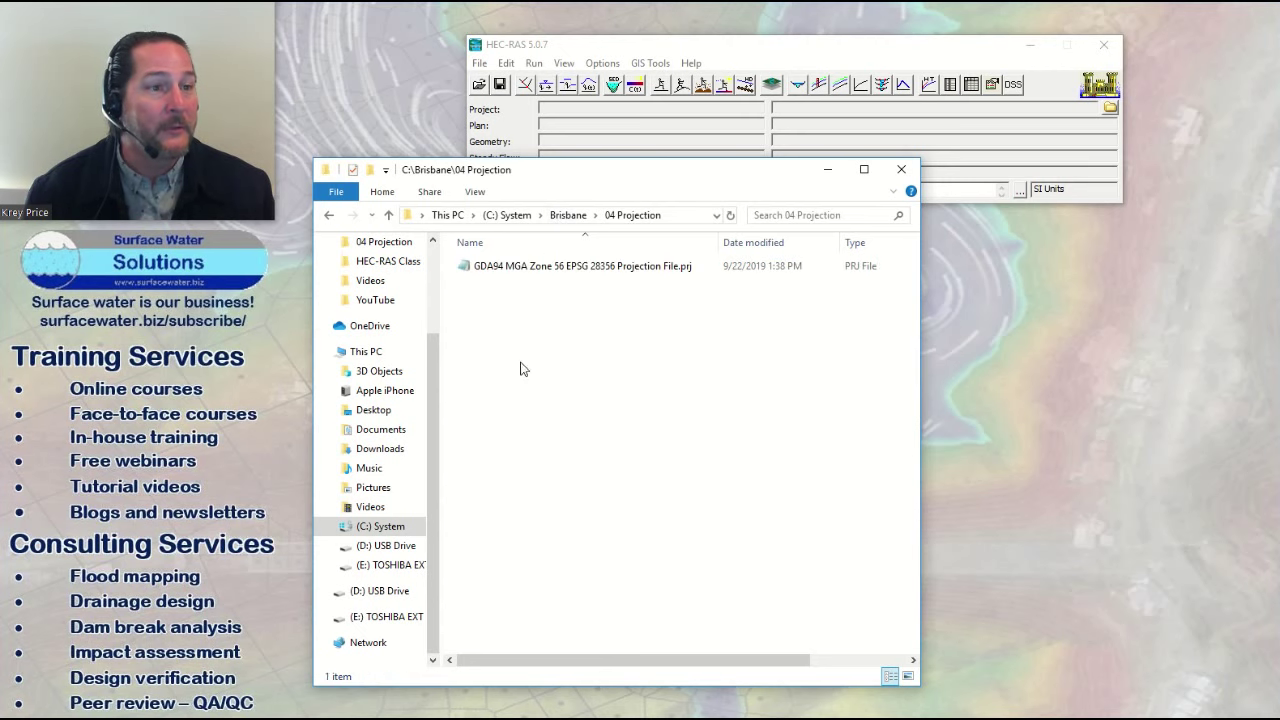
click(568, 215)
click(521, 427)
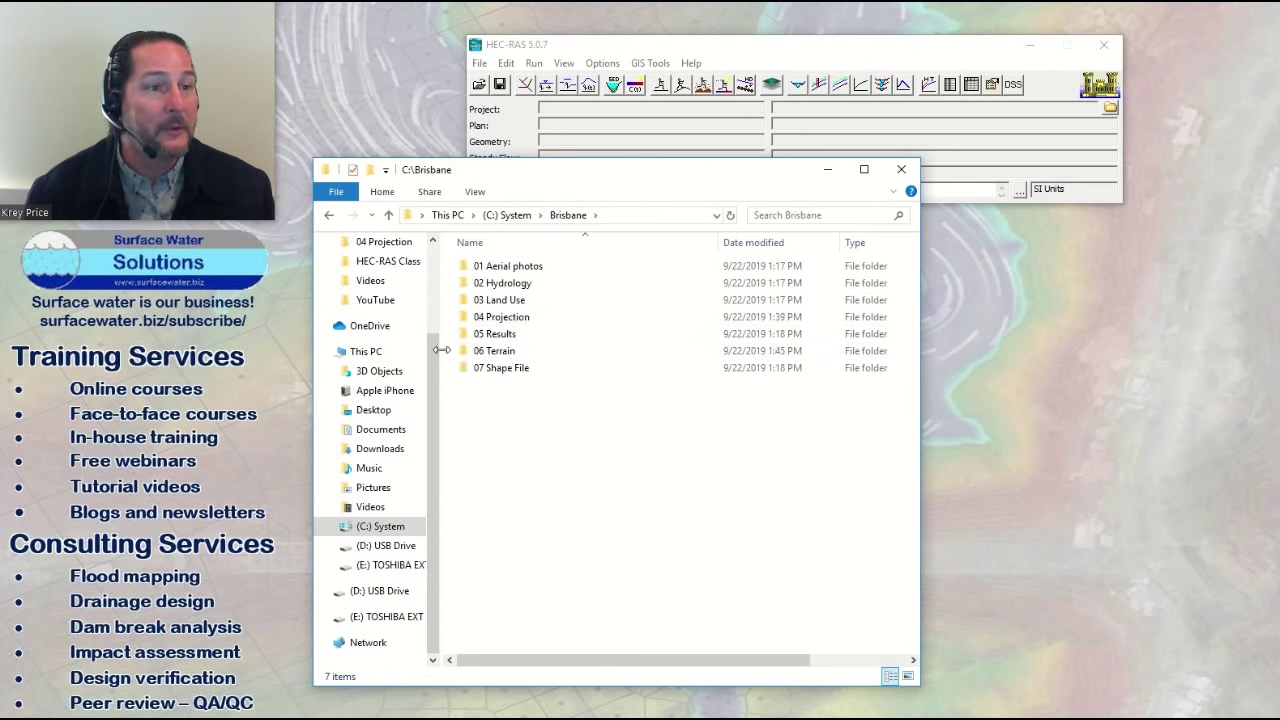
scroll(415, 330, up, 3)
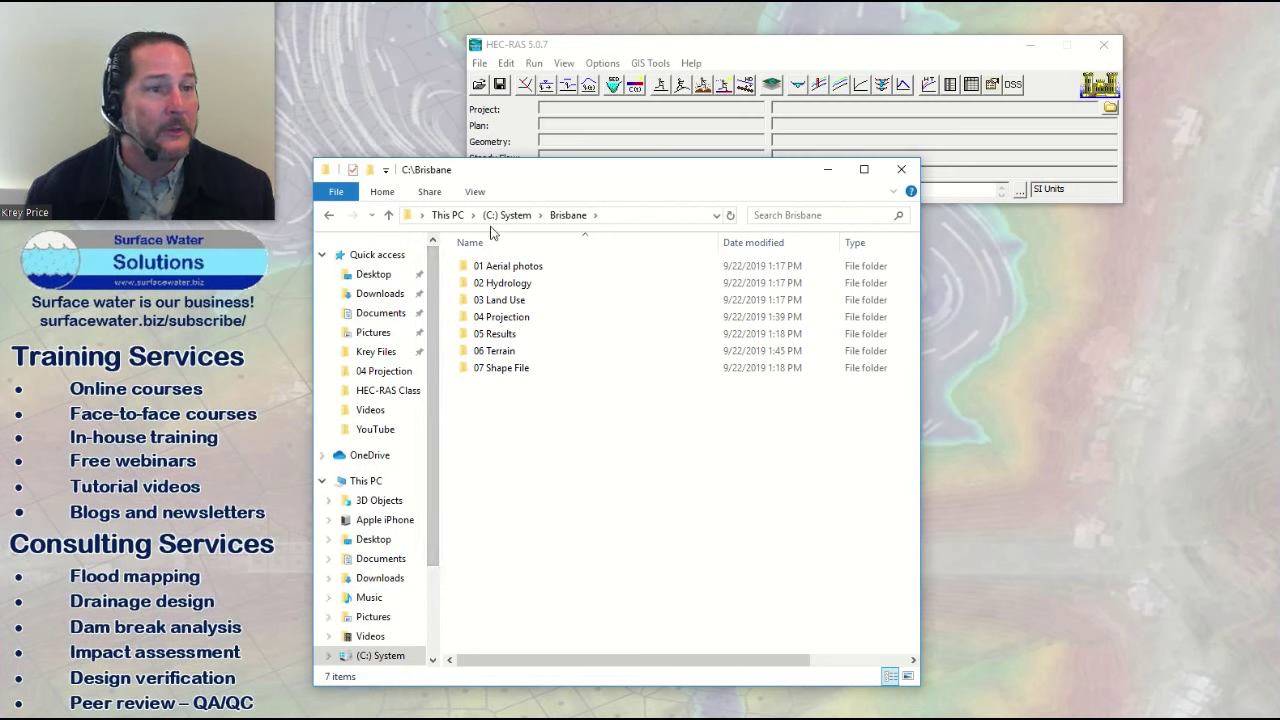
Step: Pin the C:\Brisbane folder to Quick access, open it from there, and close the folder window
right_click(374, 258)
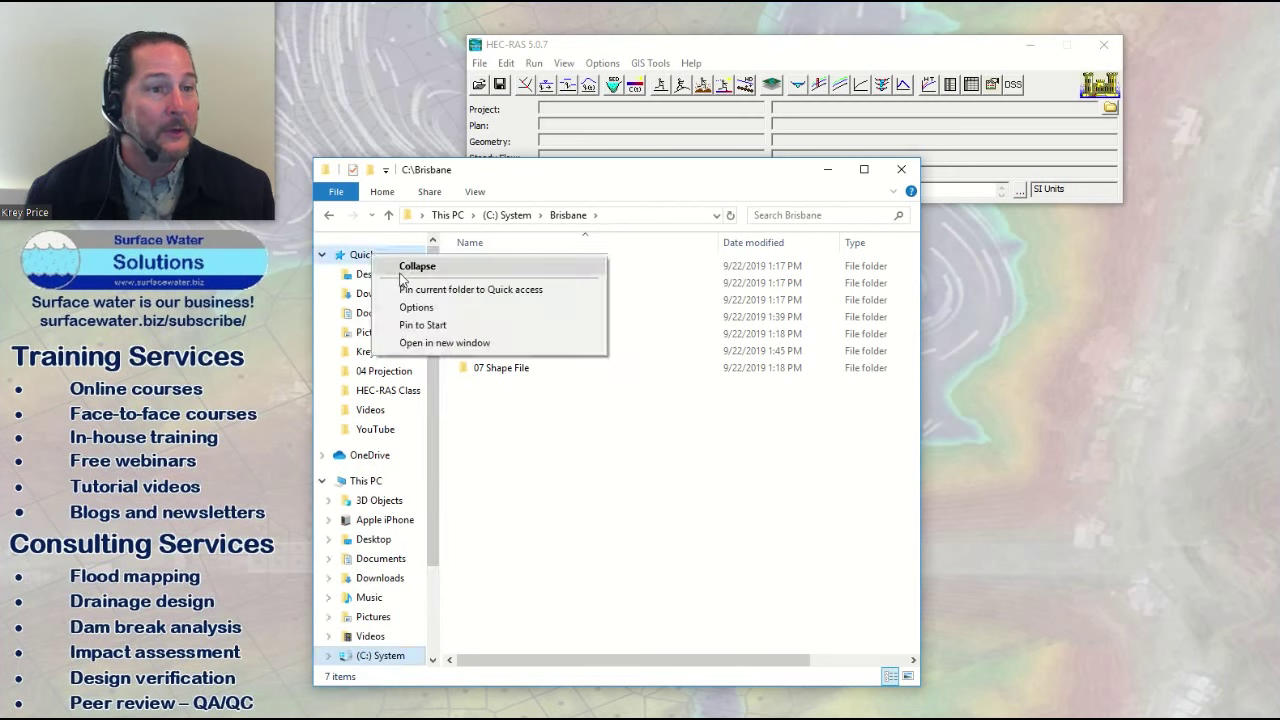
click(432, 290)
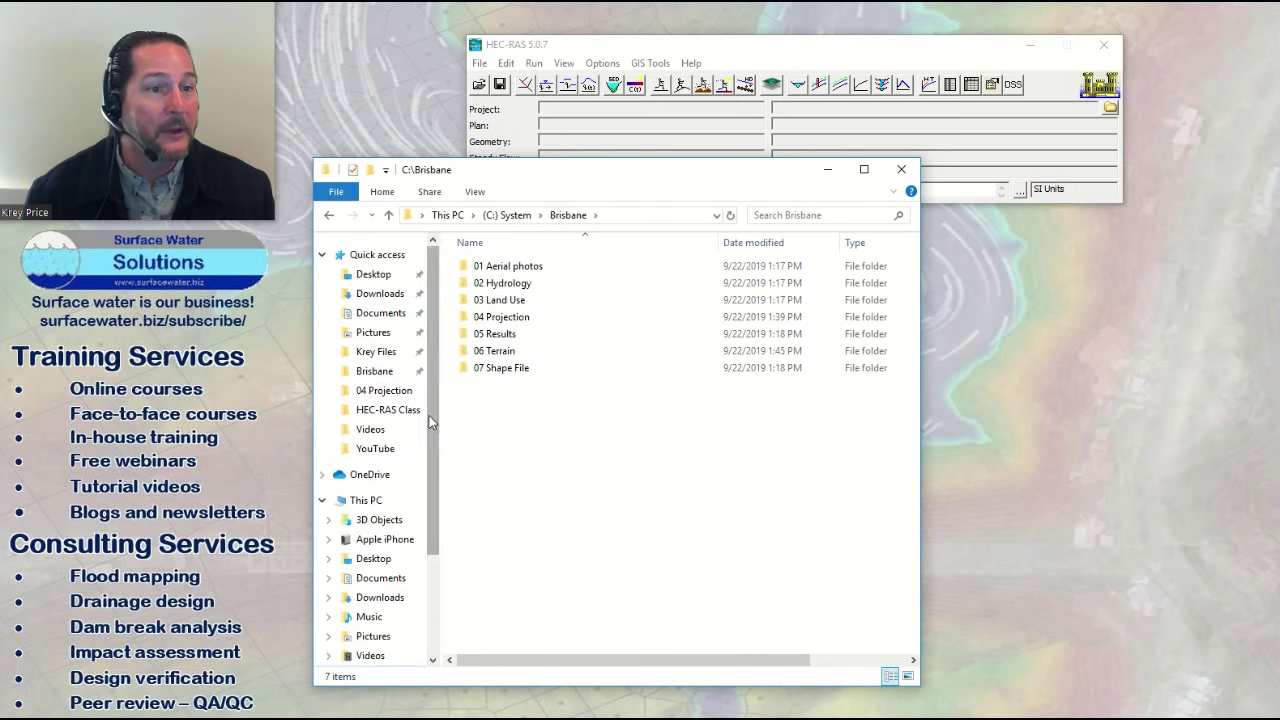
click(380, 371)
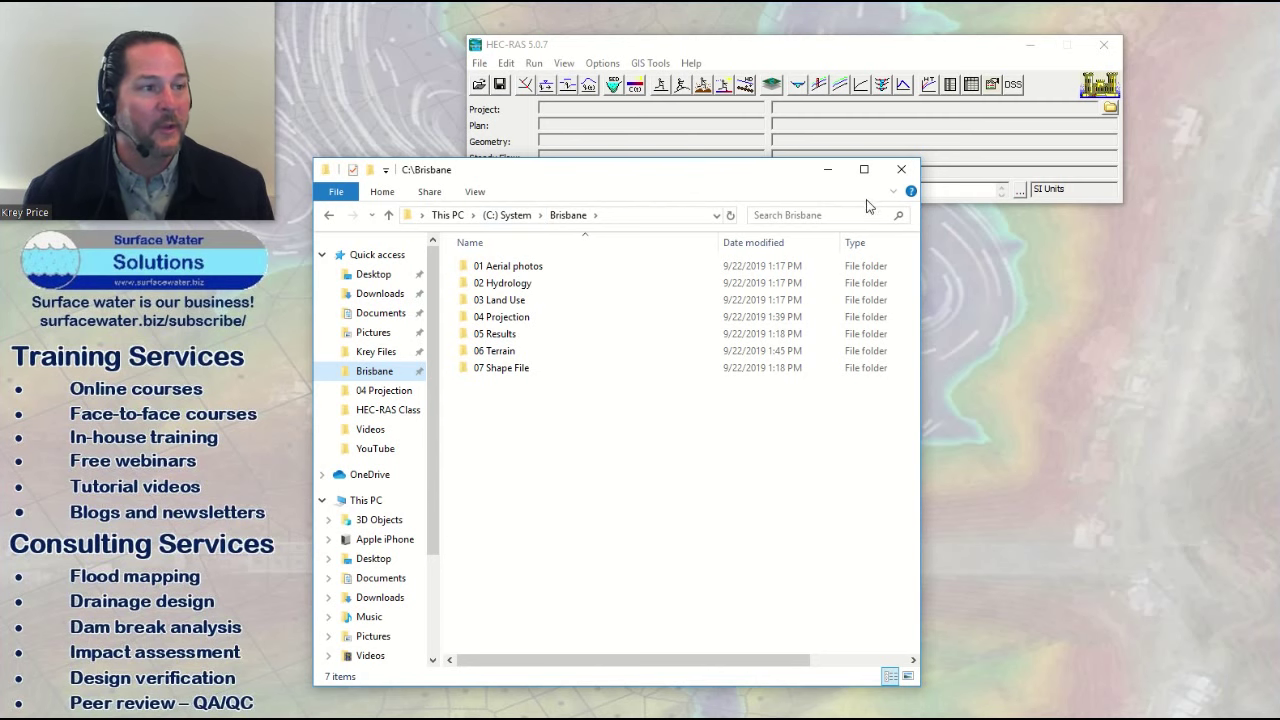
click(901, 169)
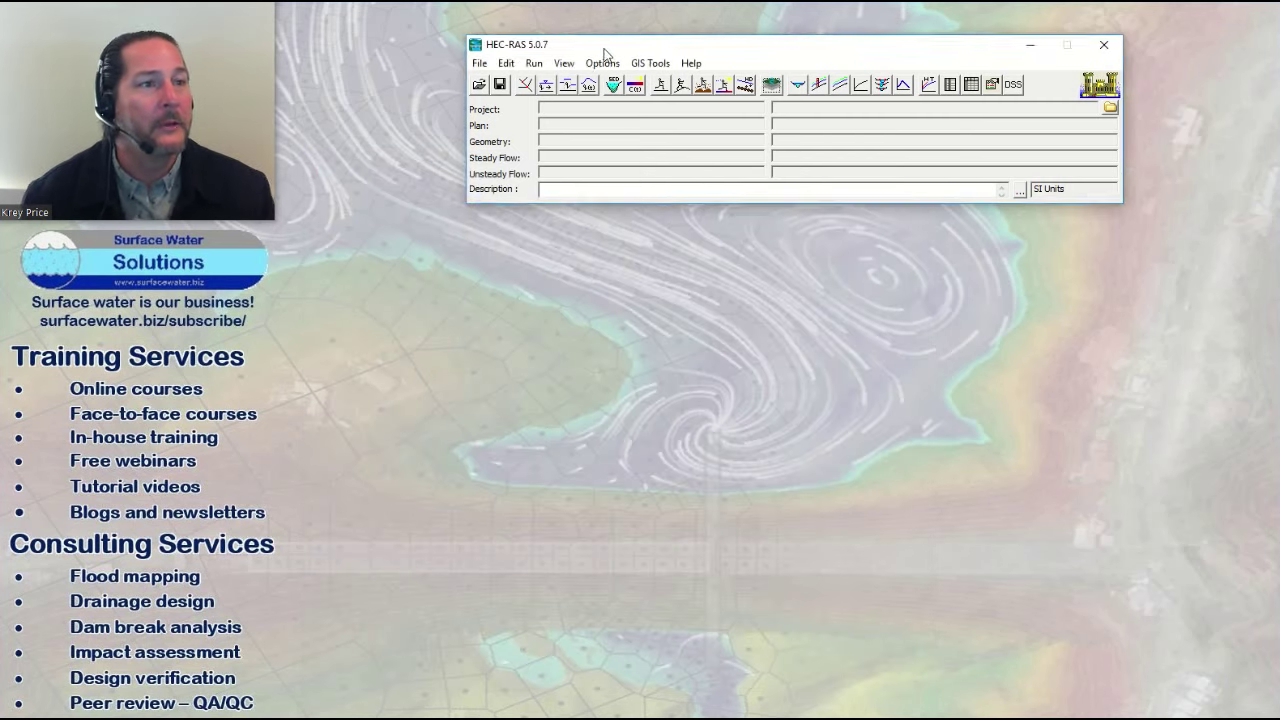
Step: Start a new HEC-RAS project and select C:\Brisbane as its project folder
drag(604, 53, 569, 125)
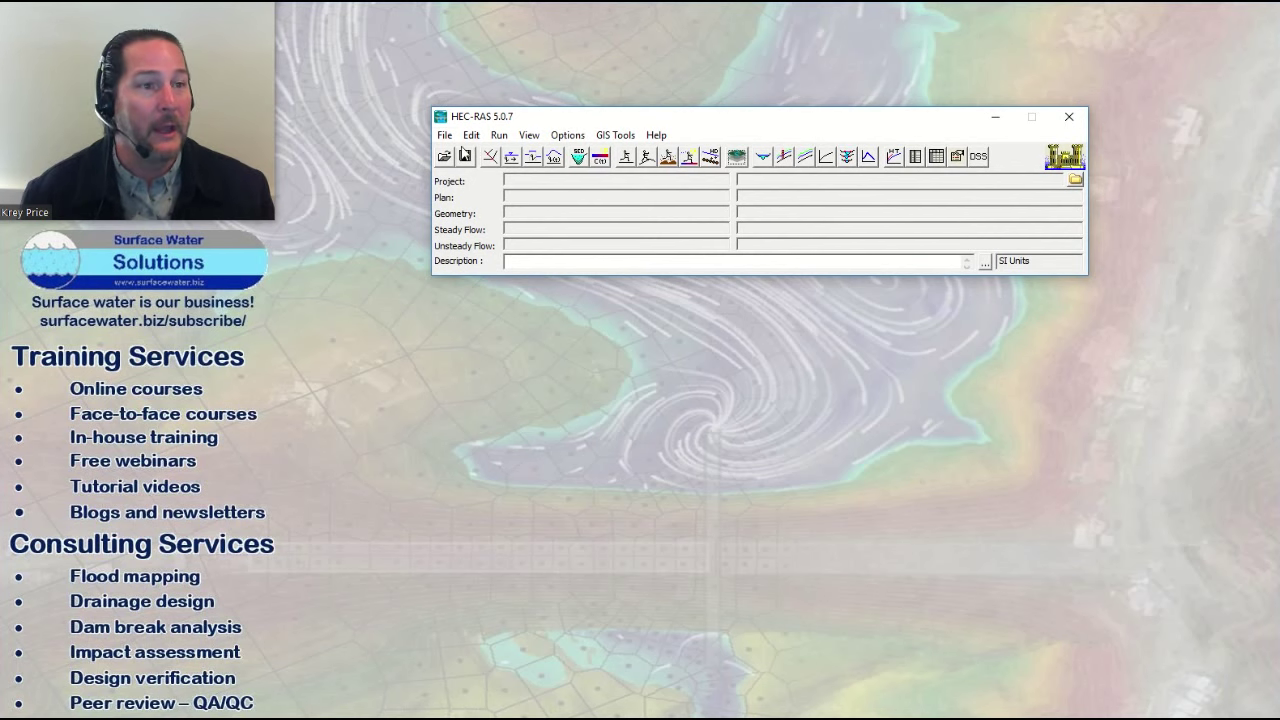
click(444, 135)
click(475, 152)
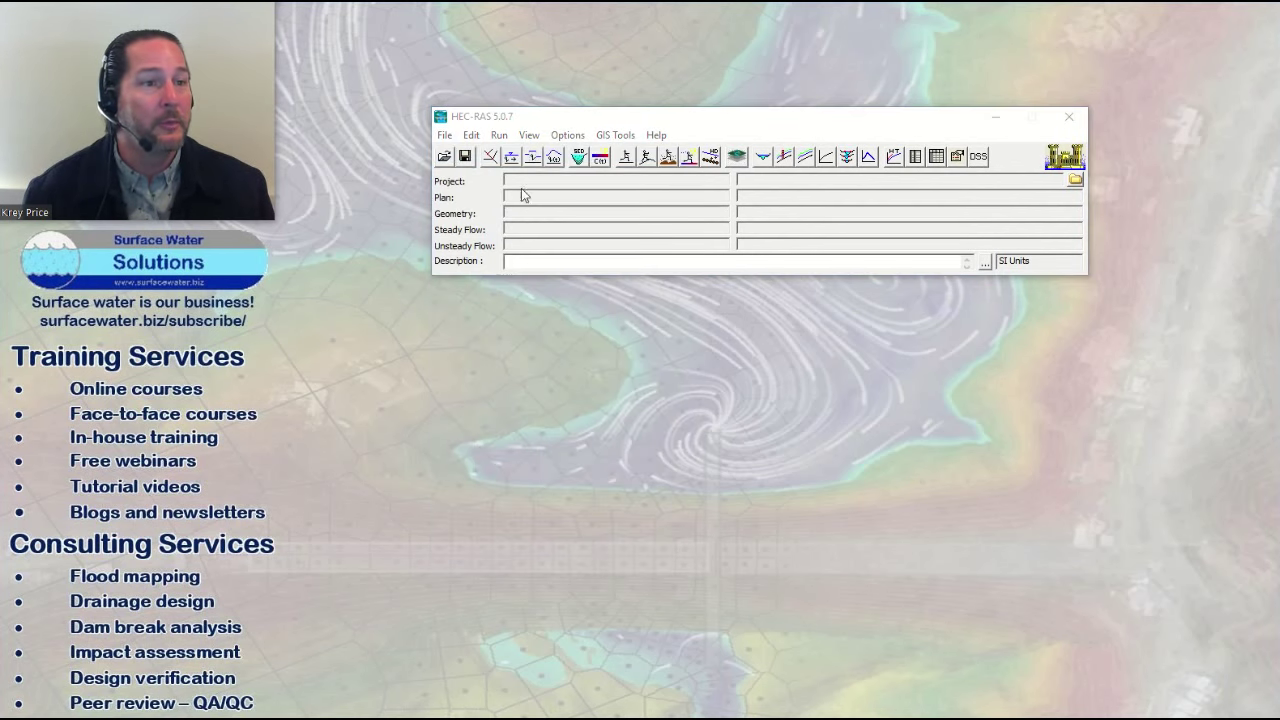
drag(300, 160, 794, 306)
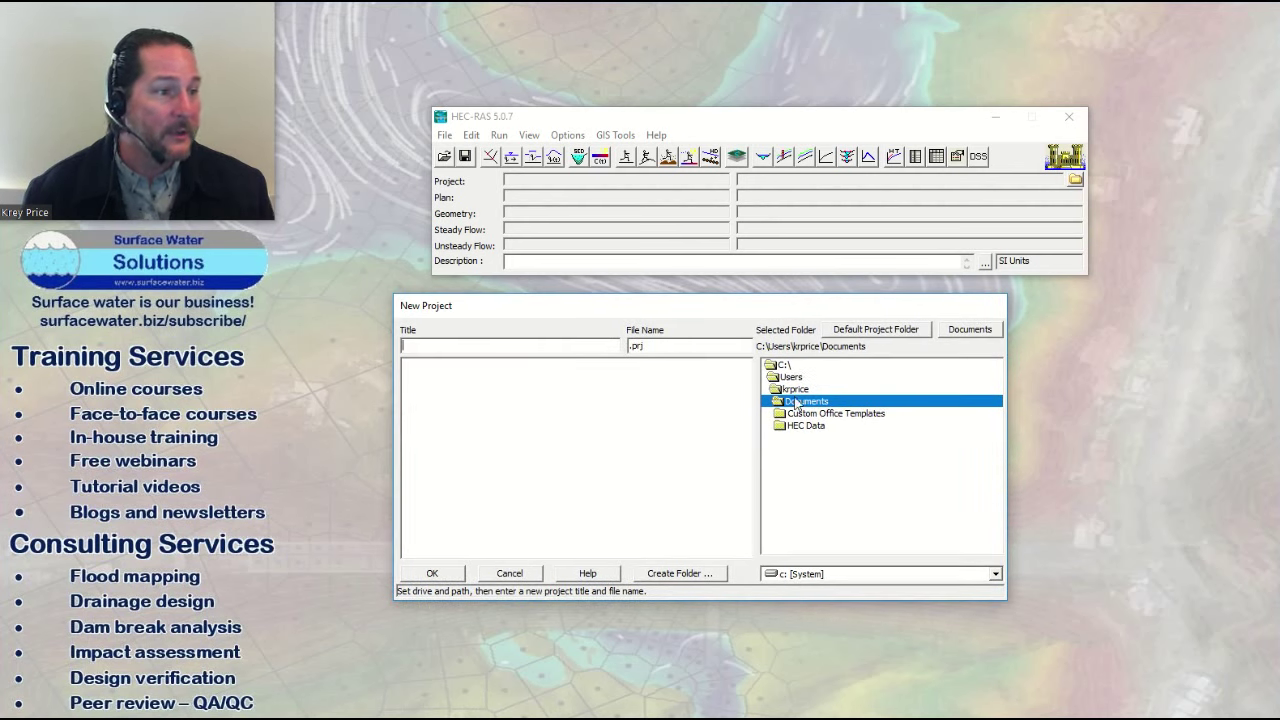
double_click(784, 366)
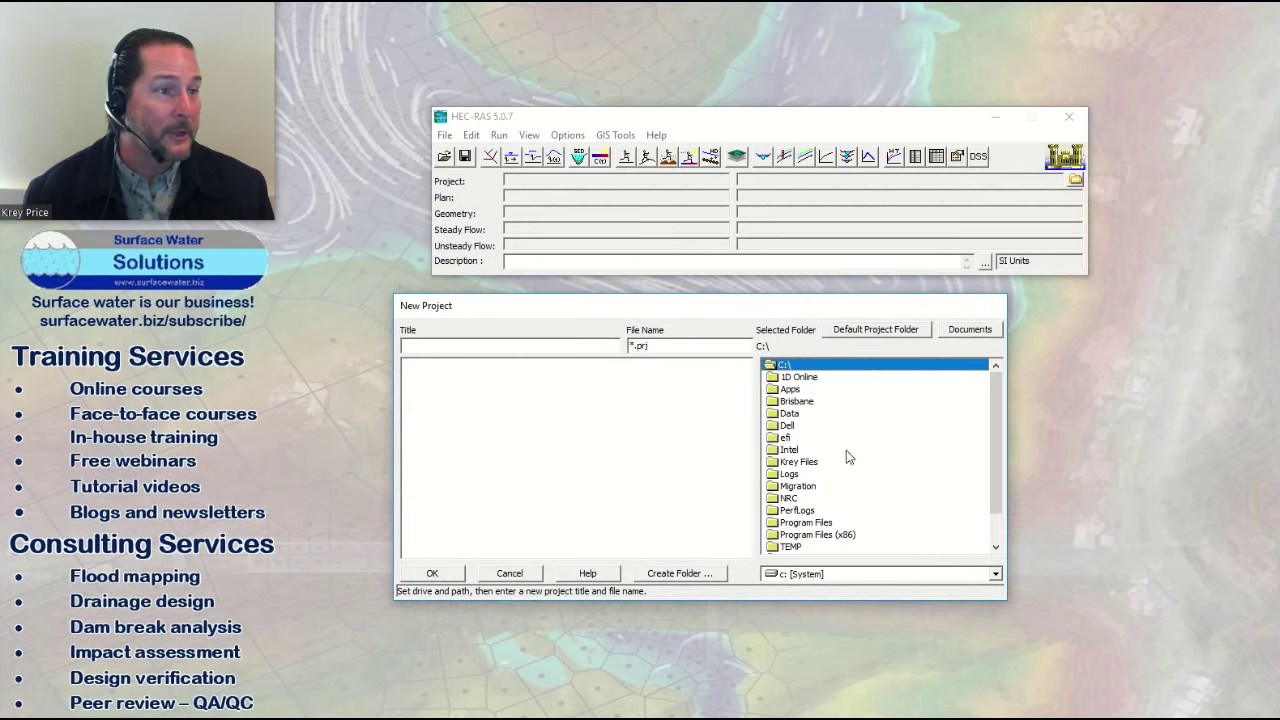
double_click(796, 402)
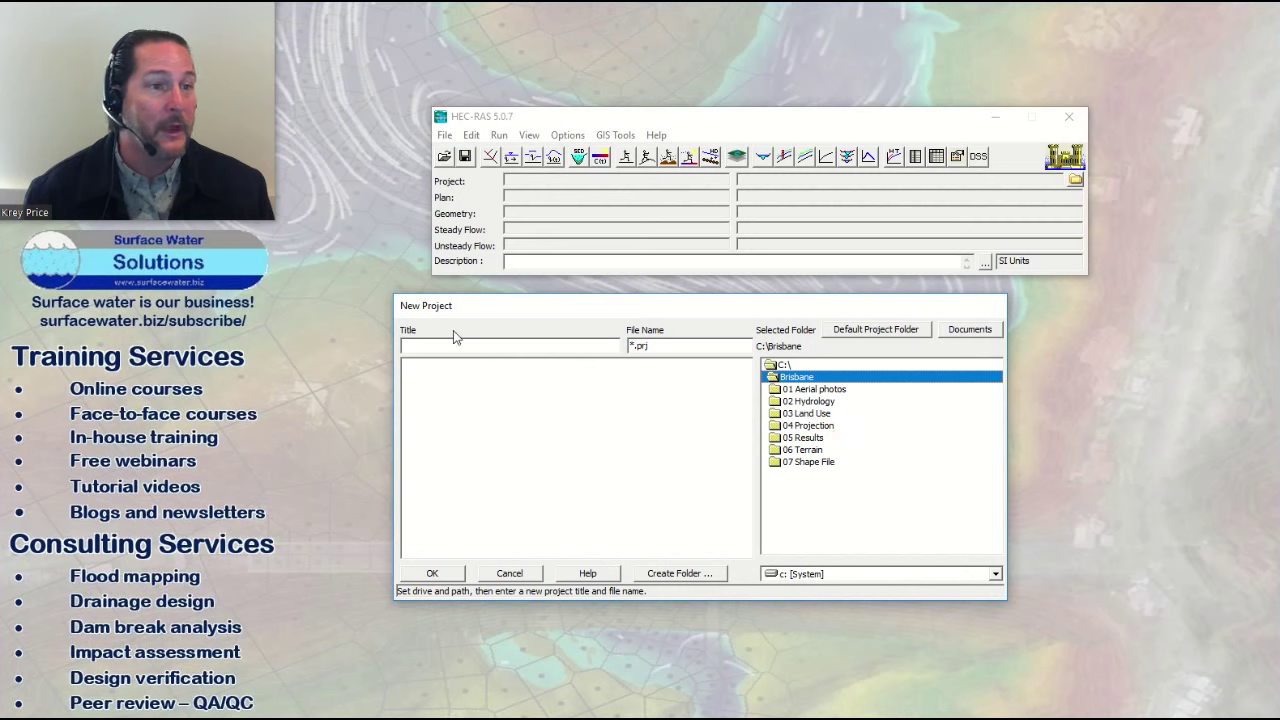
Step: Enter "Brisbane River Tutorial Model" as the new project's title
click(494, 346)
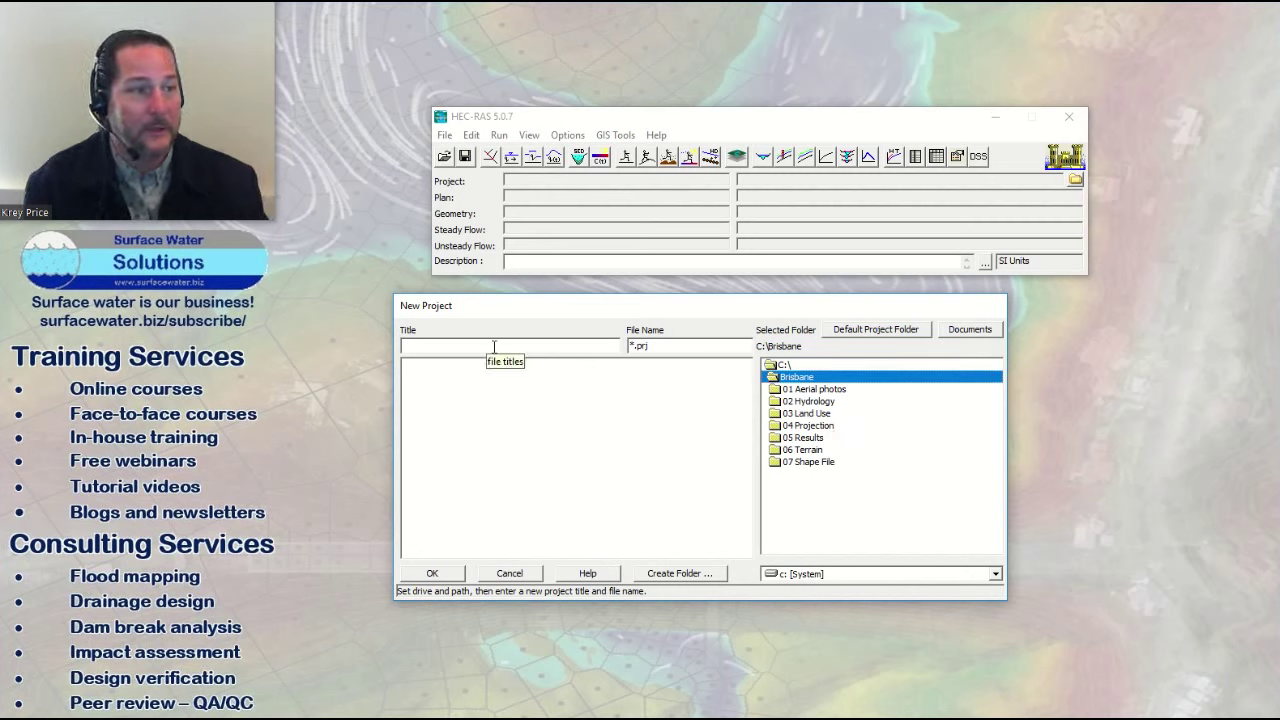
text(V)
key(BackSpace)
text(Bris)
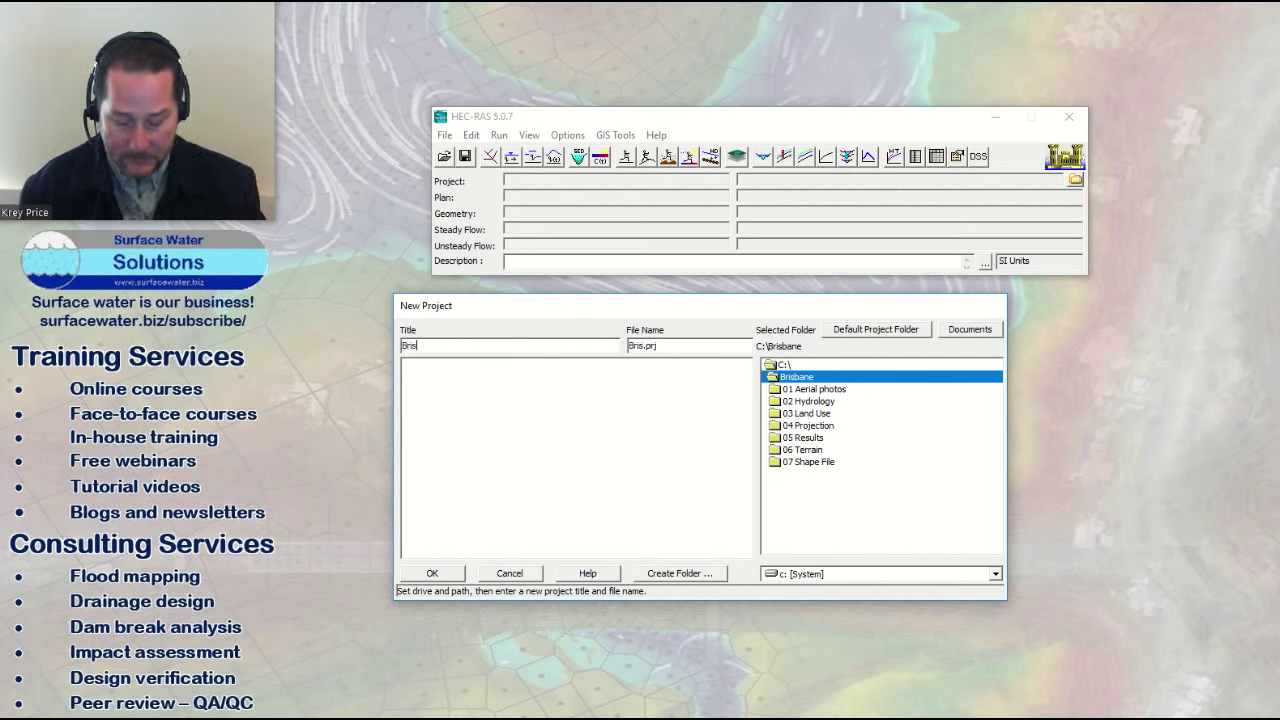
text(bane River)
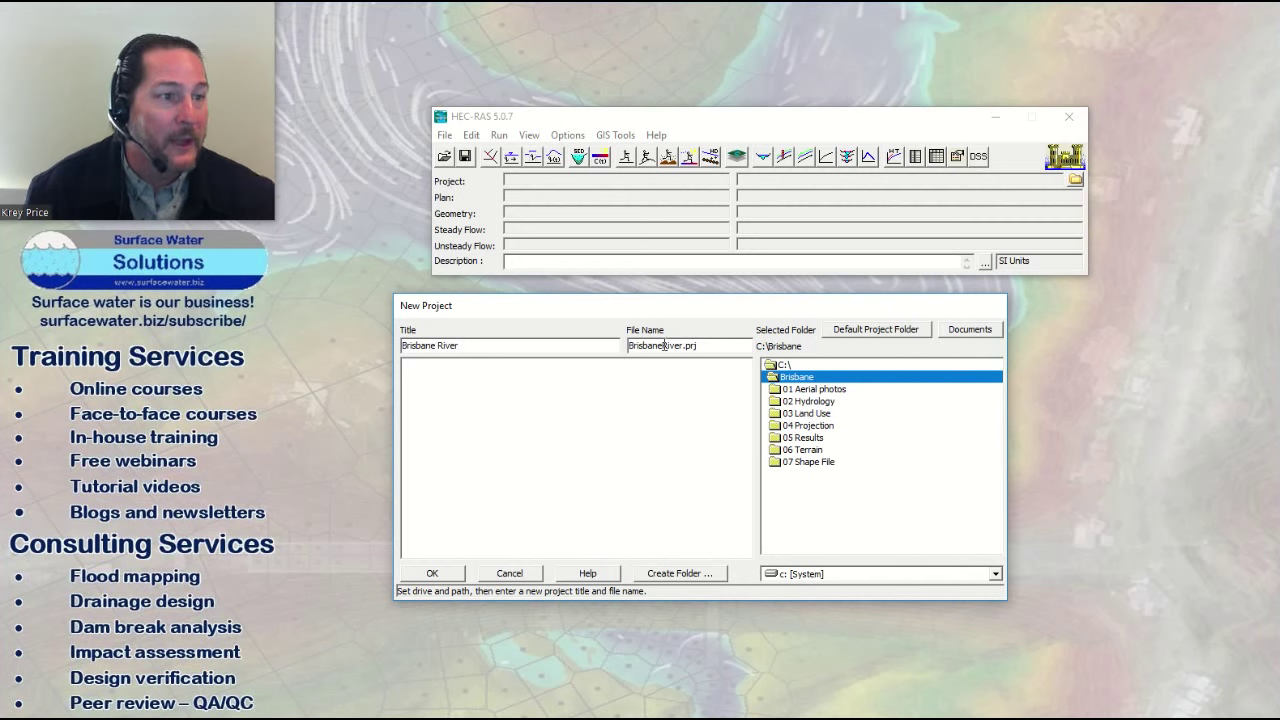
key(BackSpace)
key(BackSpace)
key(BackSpace)
key(BackSpace)
key(BackSpace)
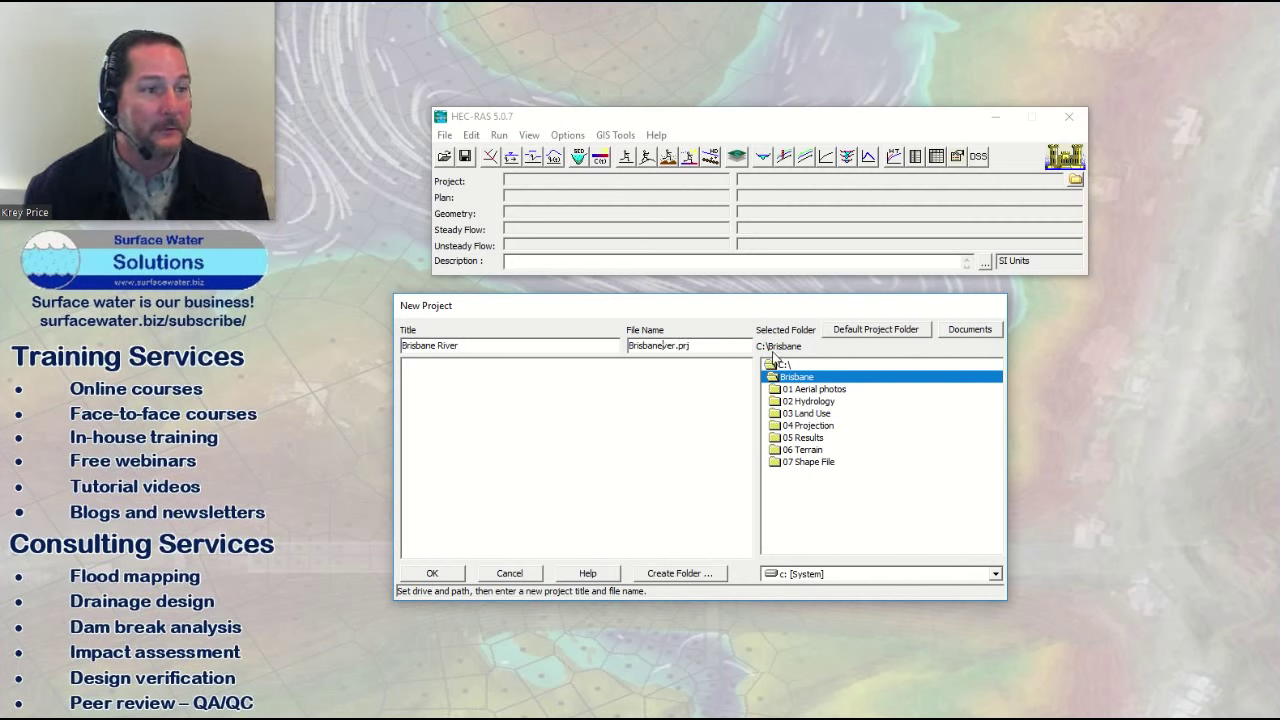
click(488, 344)
text(Tutorial Model)
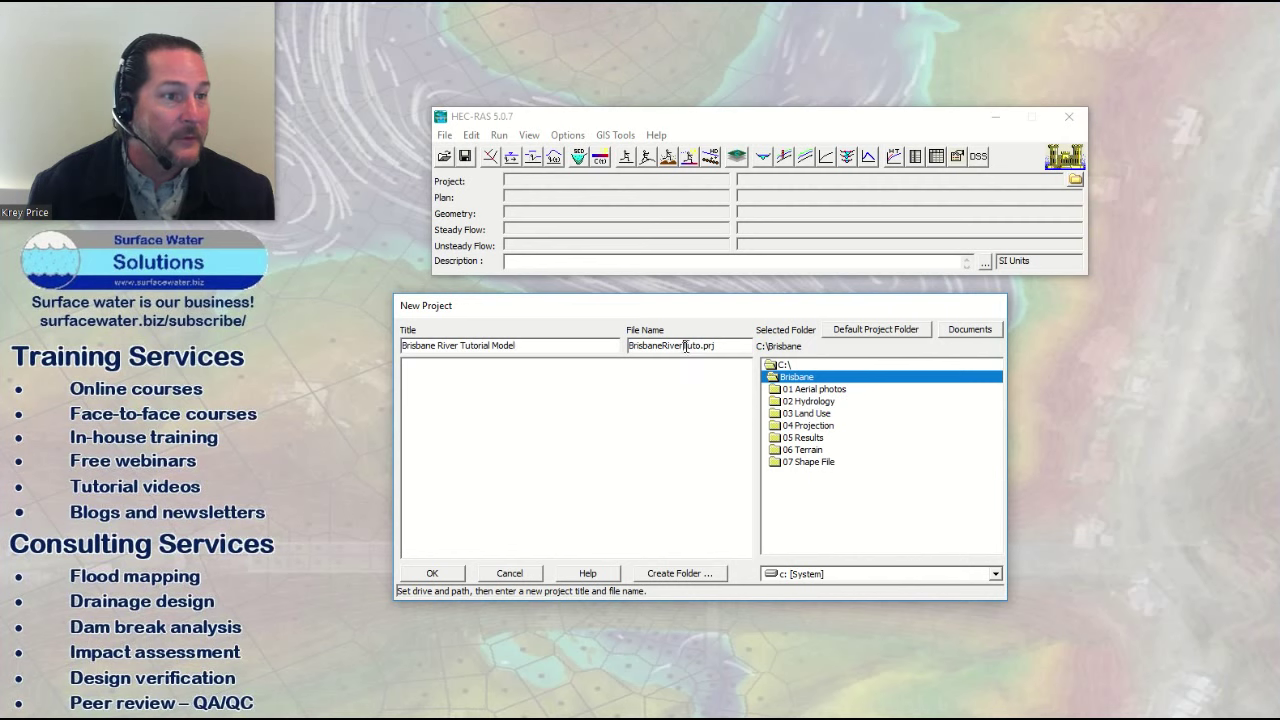
Step: Shorten the project's file name to Brisbane.prj and create the project in SI units
key(Delete)
key(Delete)
key(Delete)
key(Delete)
key(Delete)
key(Delete)
key(Delete)
key(Delete)
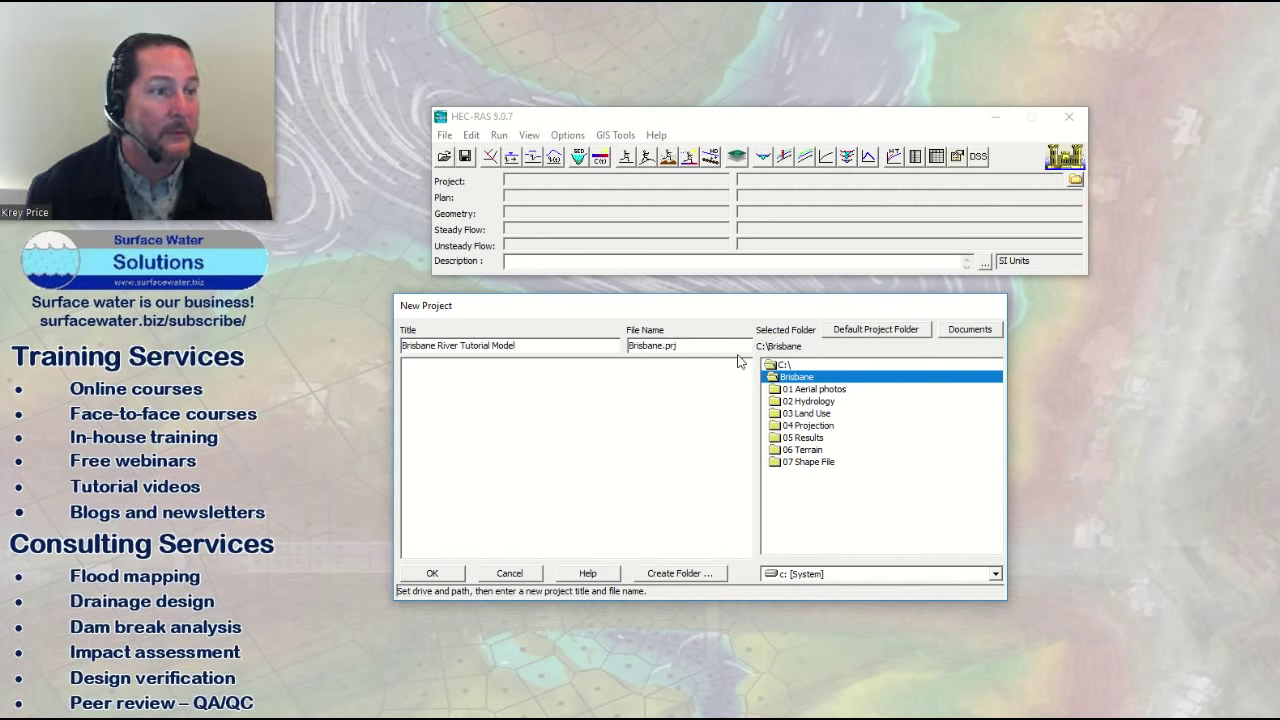
double_click(663, 345)
click(625, 388)
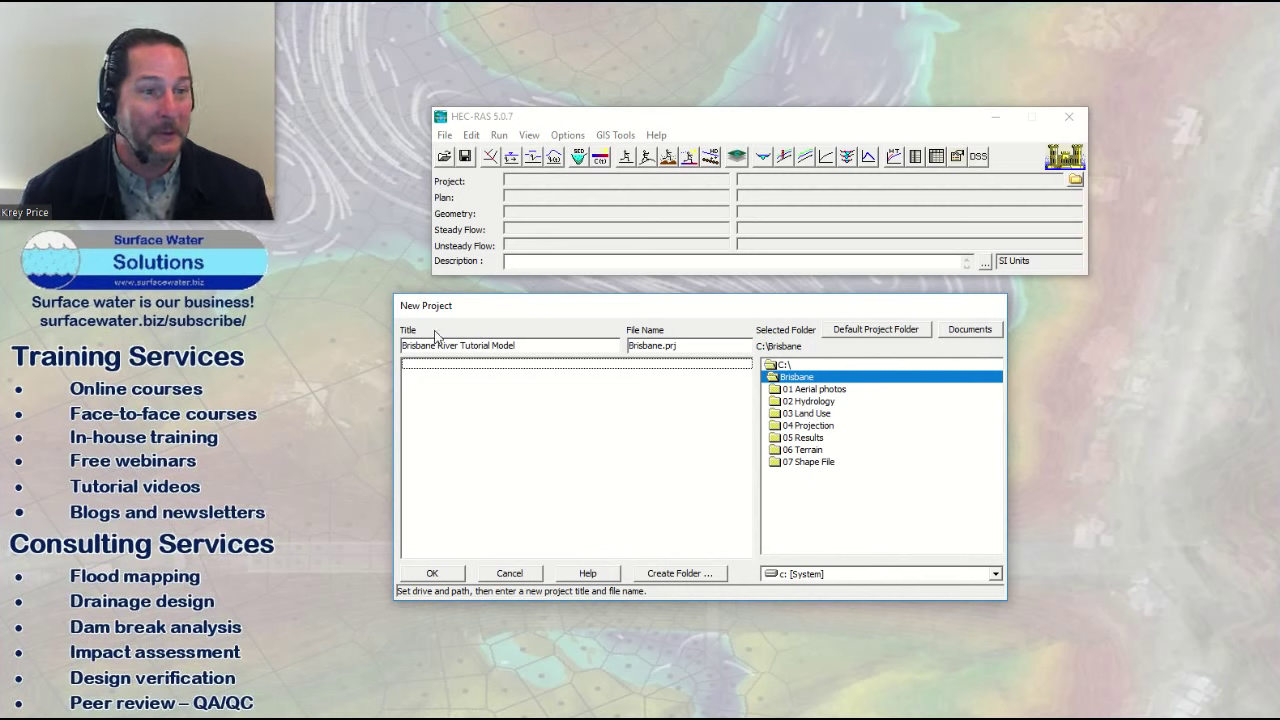
click(434, 576)
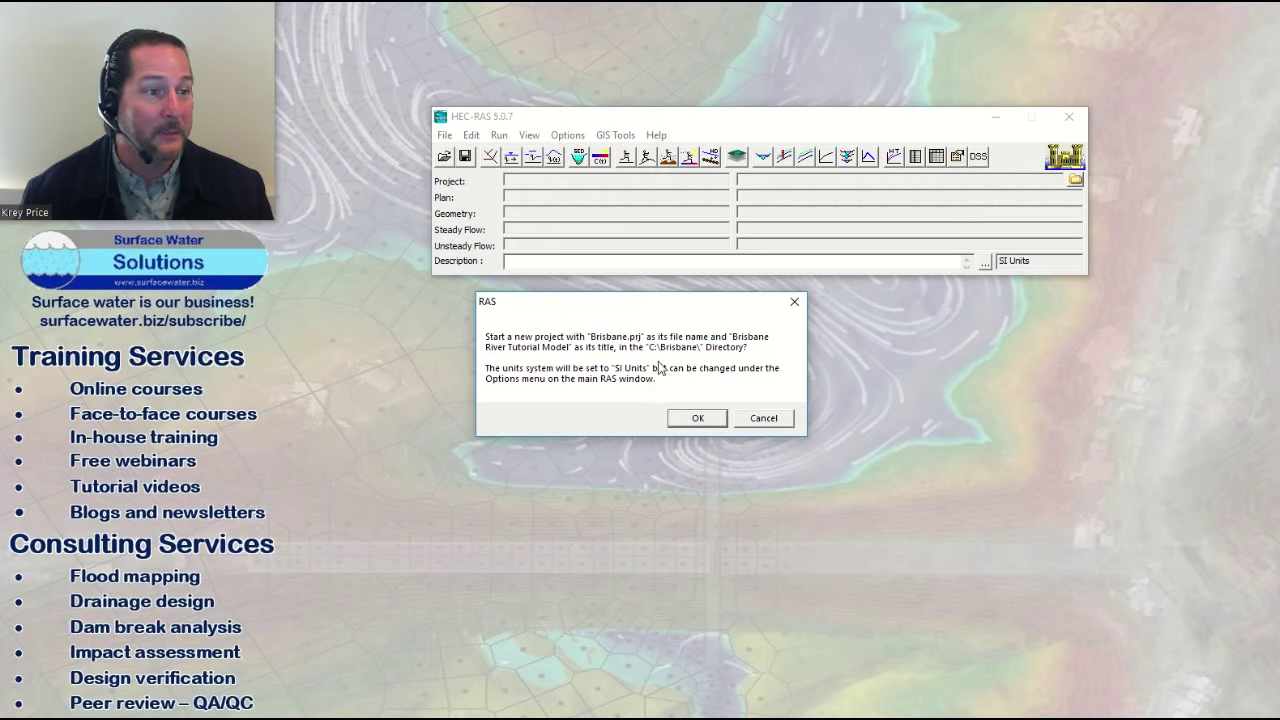
click(684, 424)
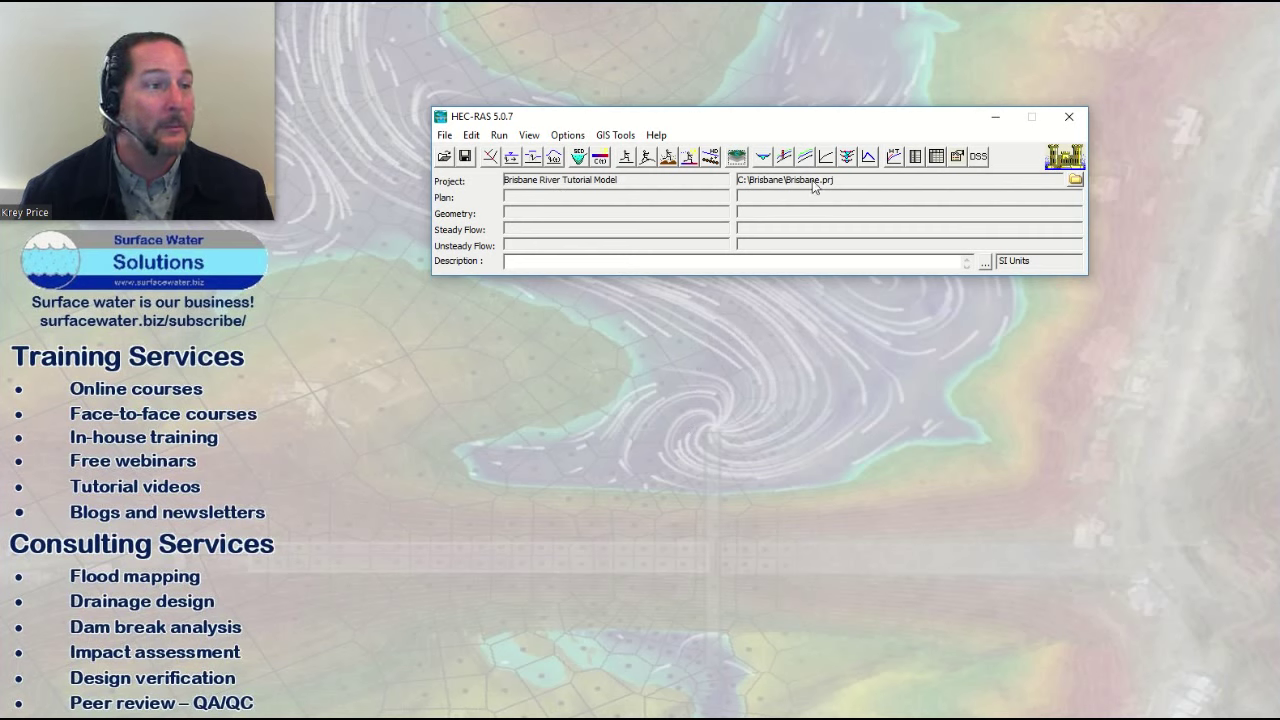
Step: Open RAS Mapper below the main HEC-RAS window and bring up the projection settings for the project
click(736, 158)
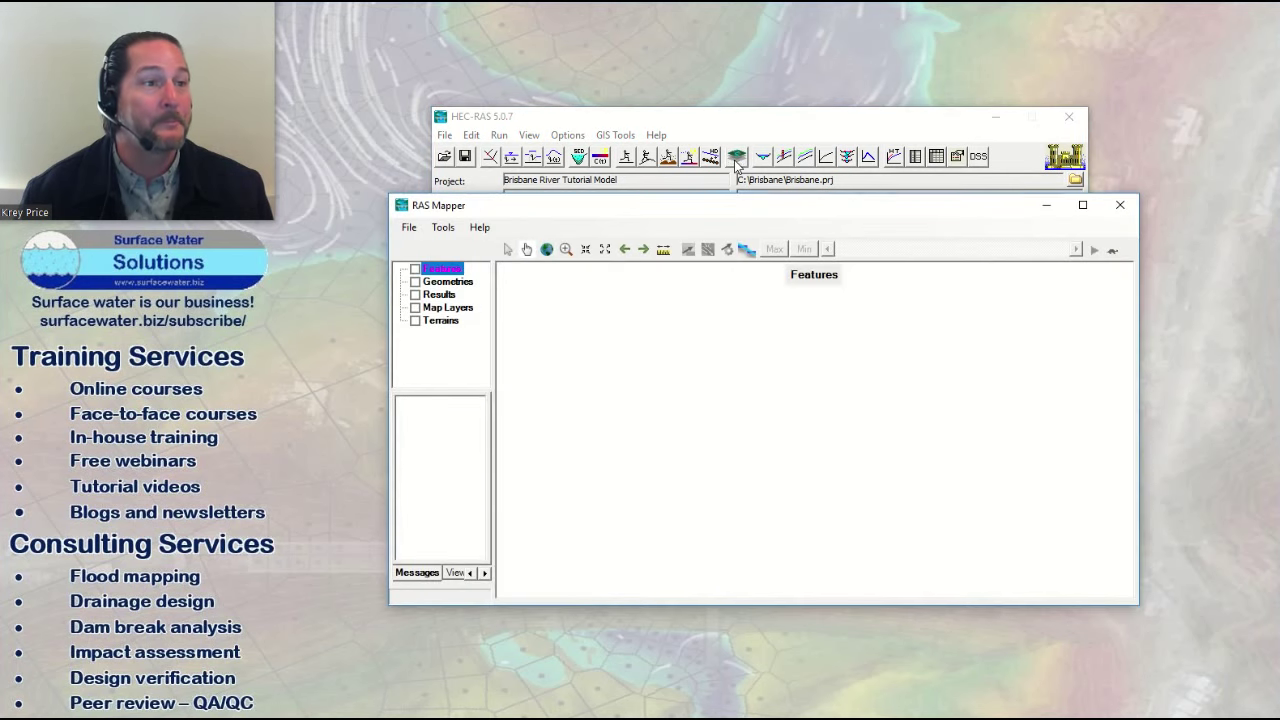
drag(727, 214, 718, 293)
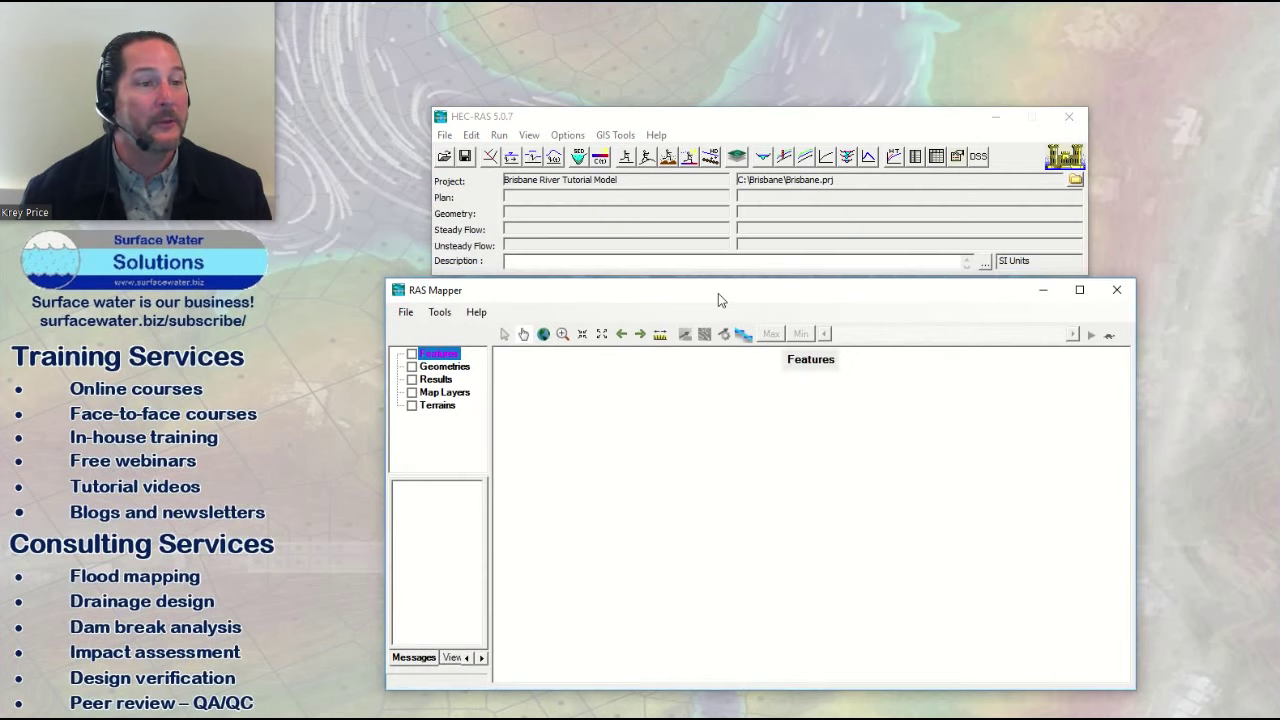
click(440, 313)
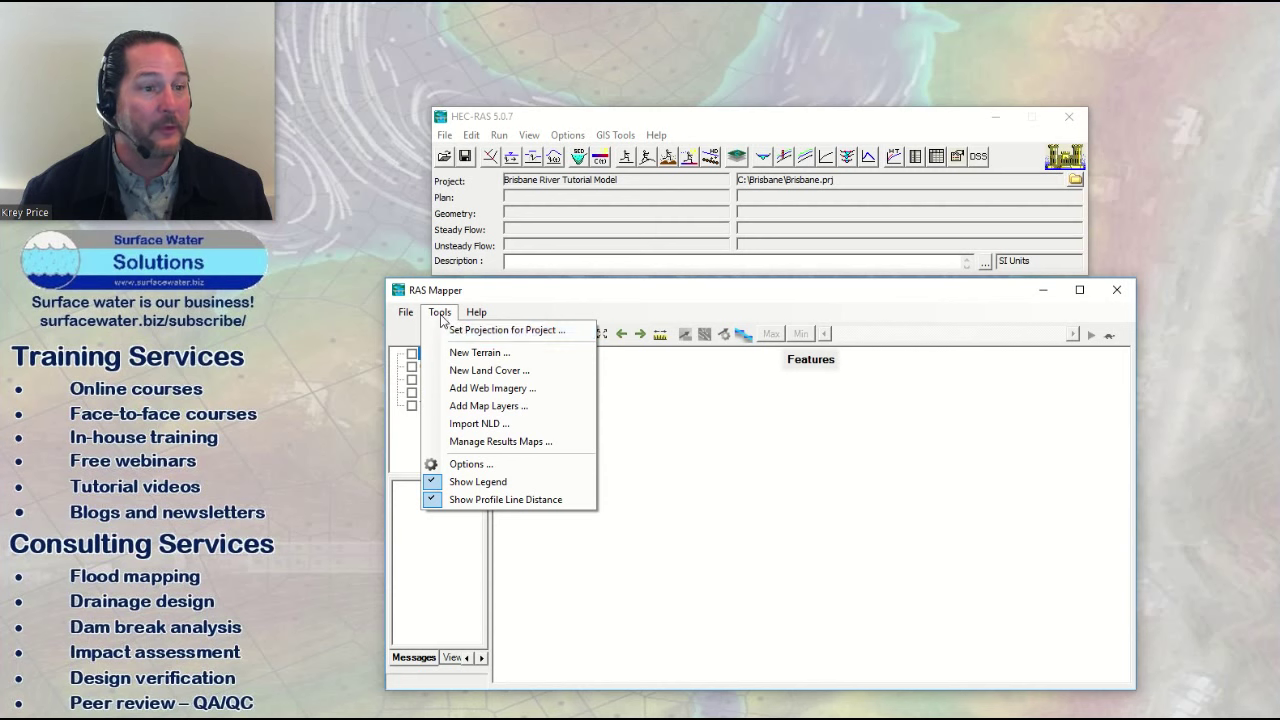
click(467, 330)
drag(666, 280, 702, 145)
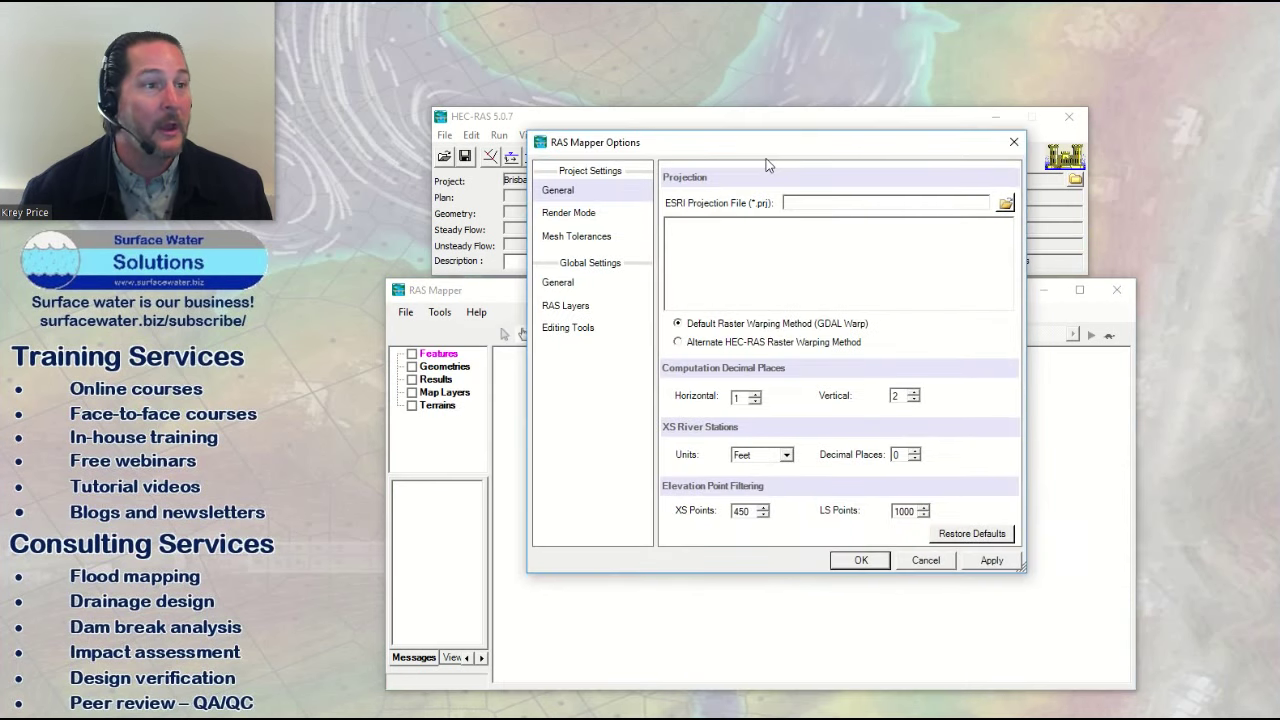
Step: Try to load C:\Brisbane\Brisbane.prj as the ESRI projection file and read the resulting text
click(1002, 205)
click(718, 385)
click(1142, 564)
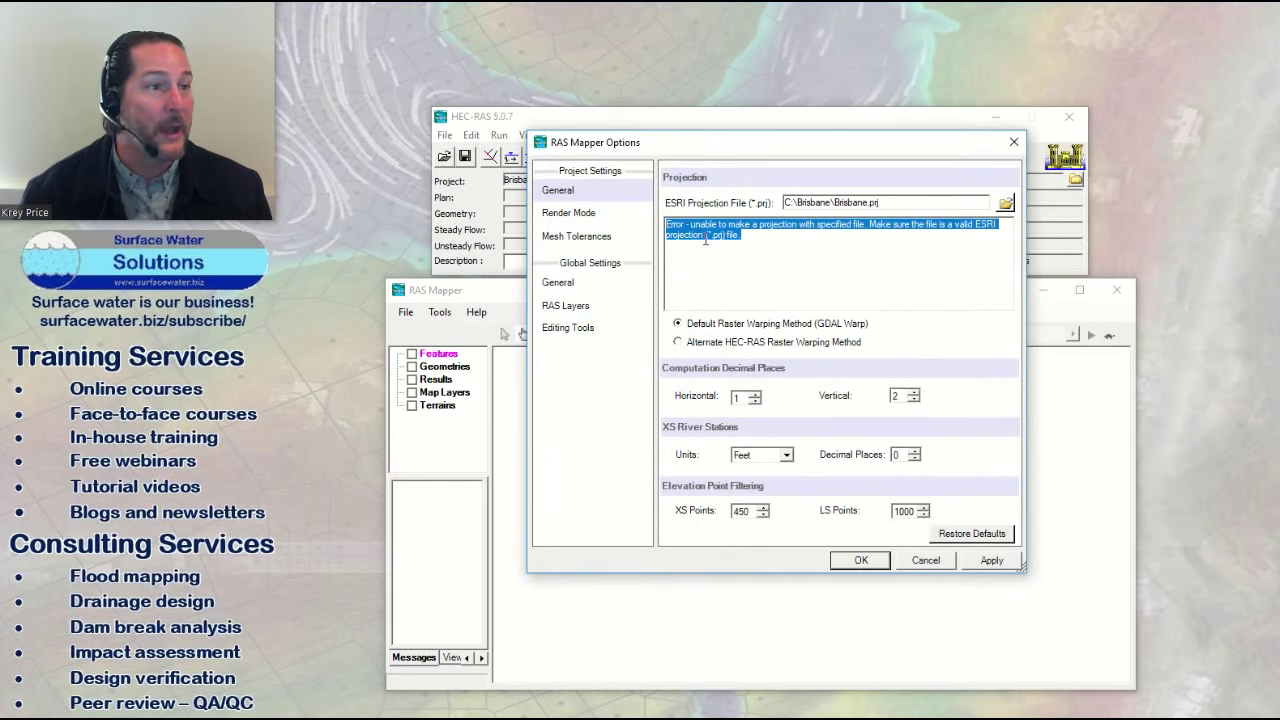
click(777, 244)
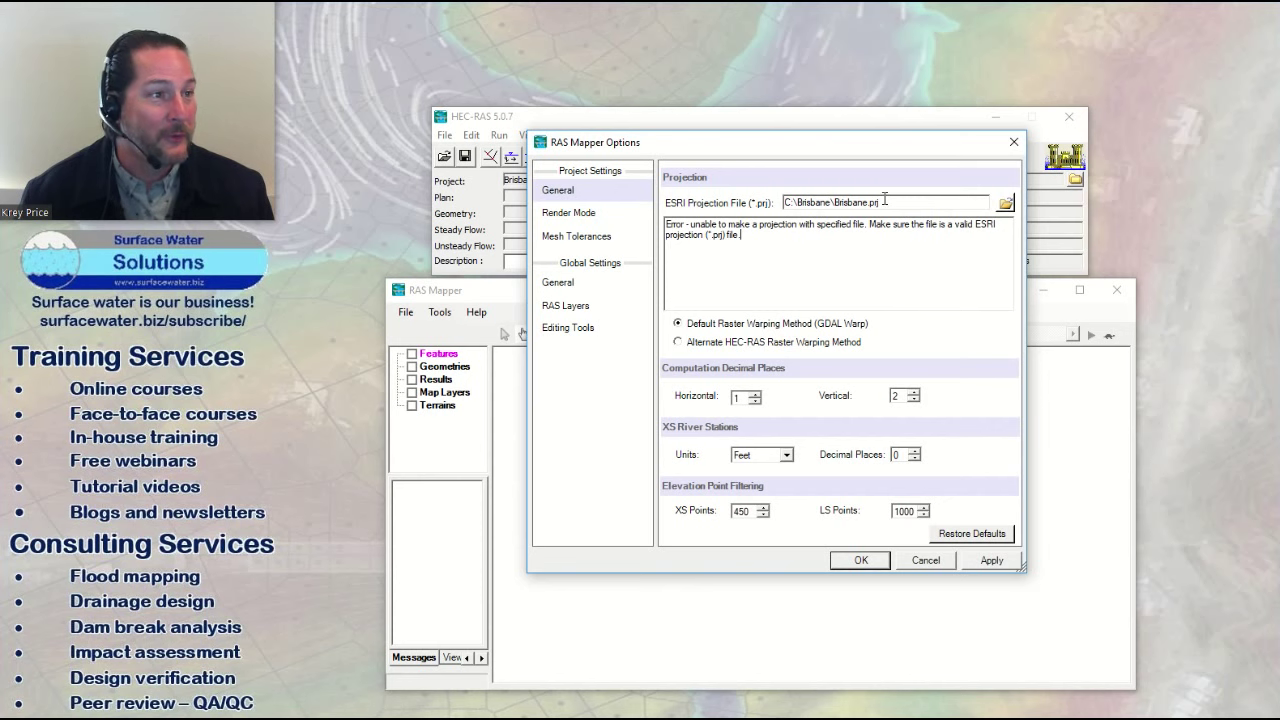
Step: Set the ESRI projection file to "GDA94 MGA Zone 56 EPSG 28356 Projection File.prj" from the 04 Projection folder
click(1005, 203)
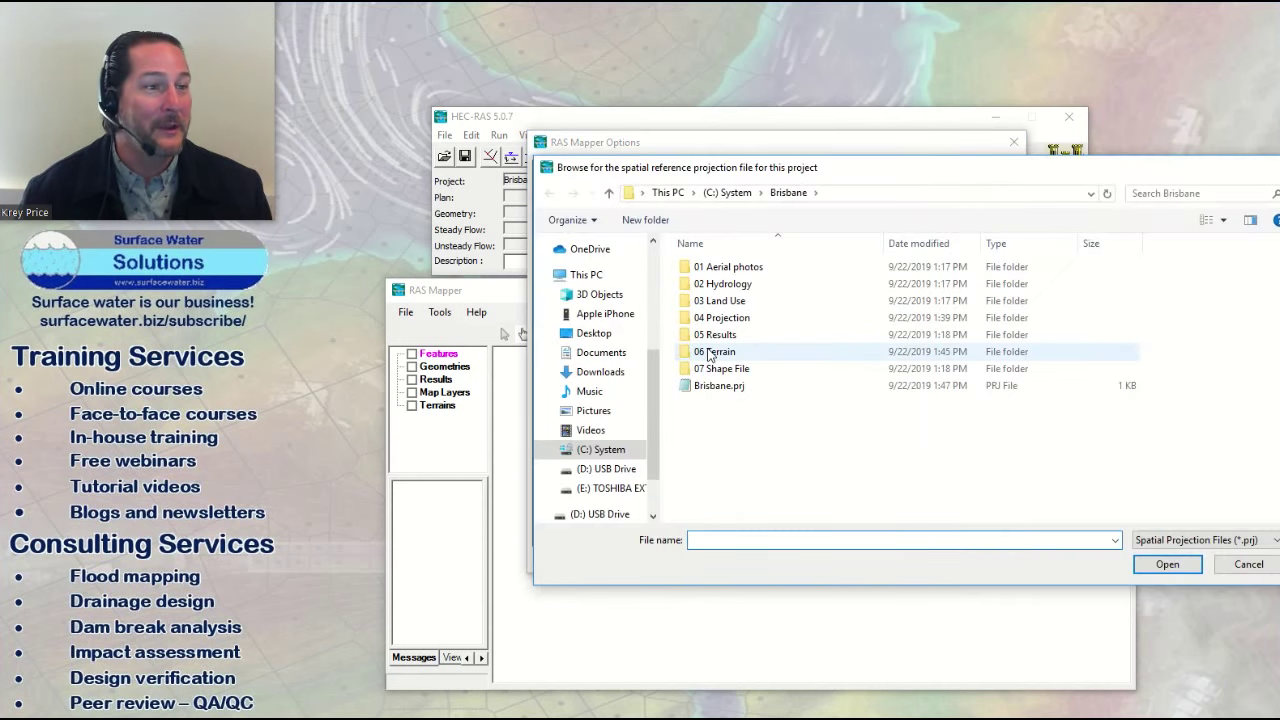
double_click(724, 318)
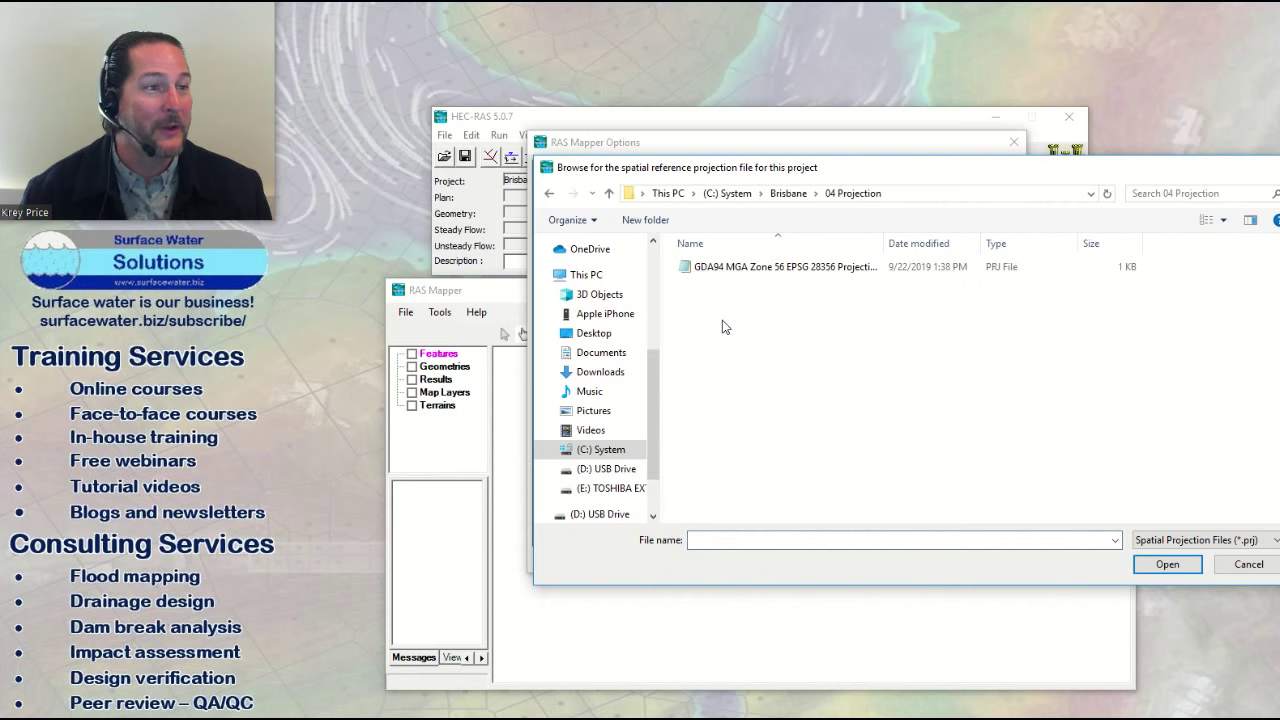
double_click(745, 268)
click(1005, 203)
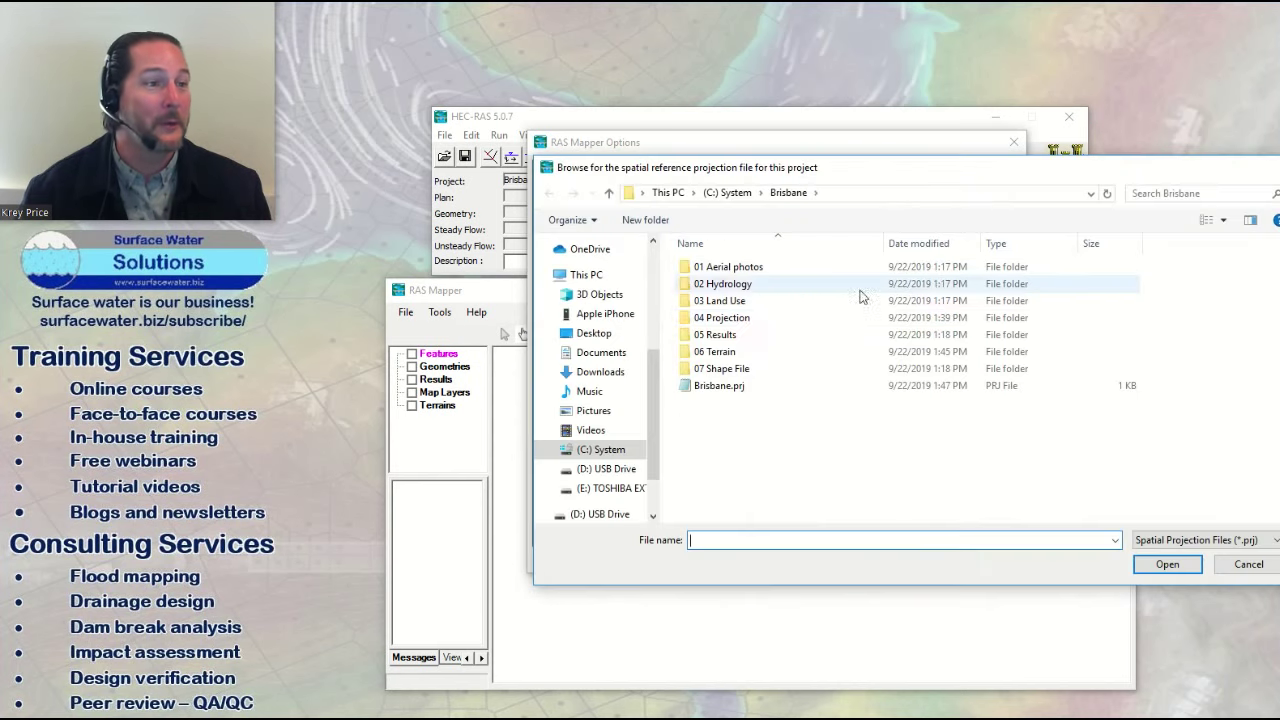
double_click(724, 318)
click(740, 267)
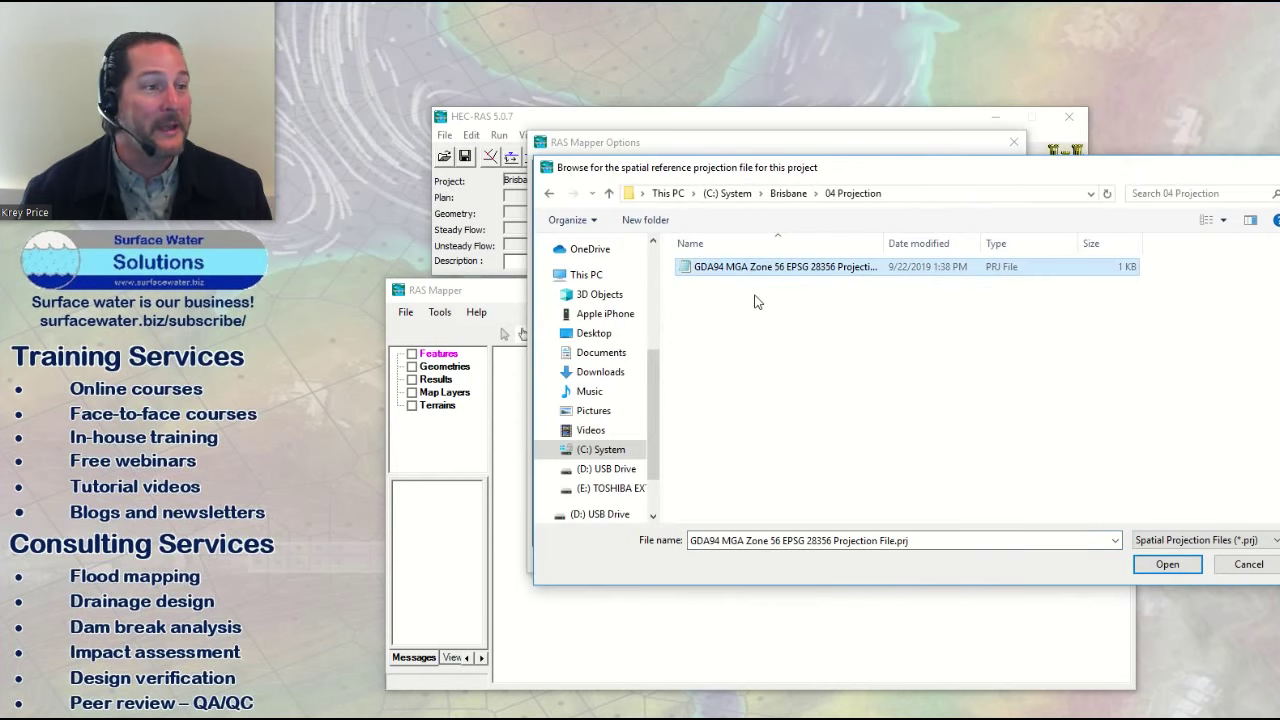
click(1167, 564)
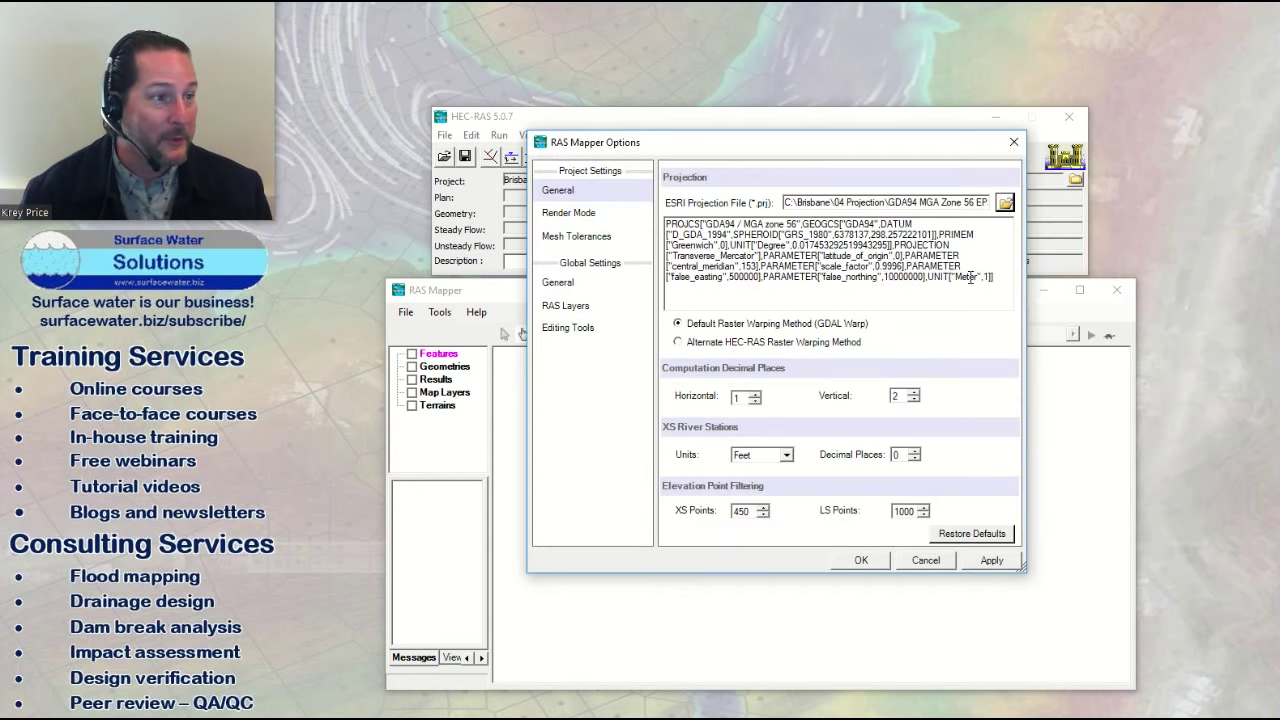
Step: Check the length unit and the projection parameters in the loaded projection text
double_click(959, 279)
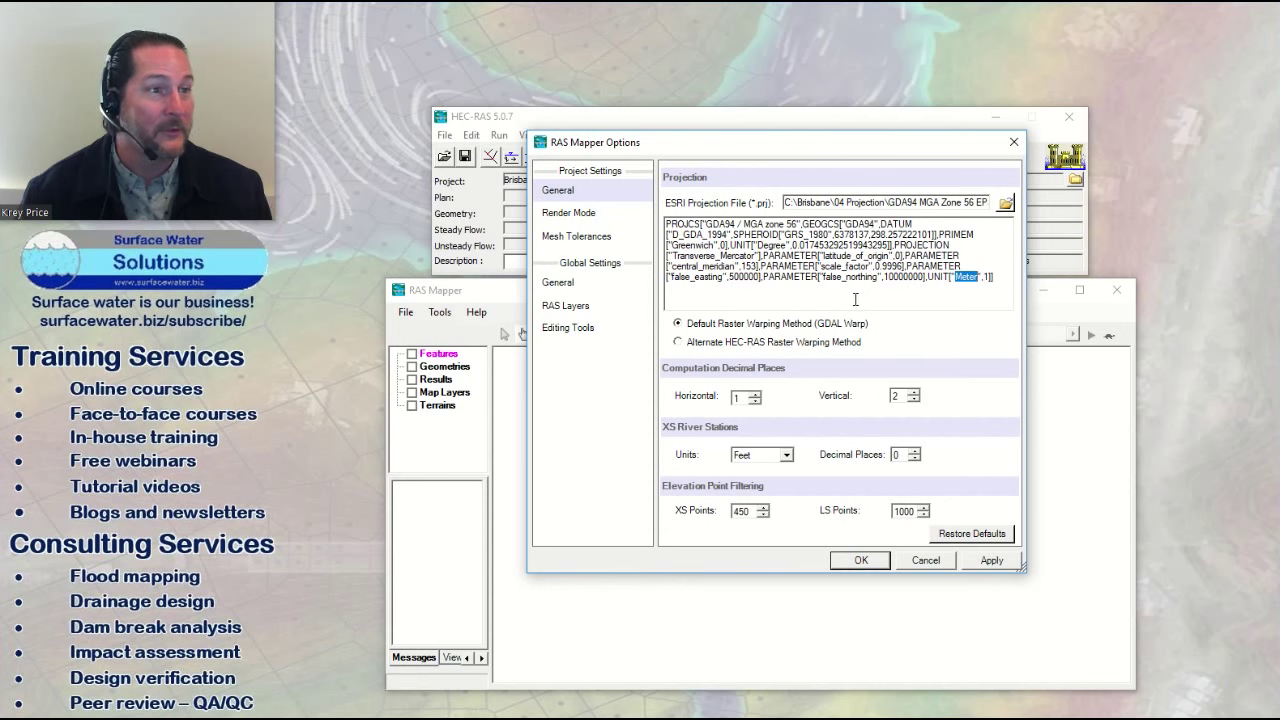
drag(770, 277, 664, 221)
click(790, 287)
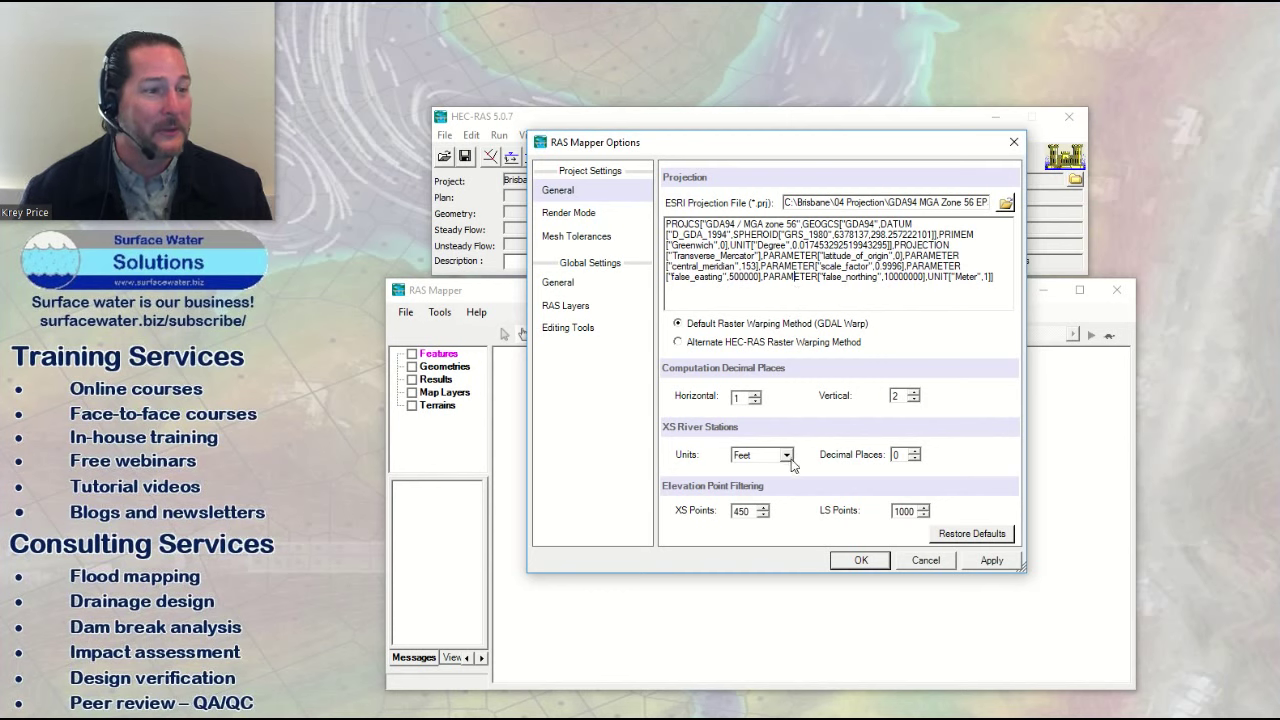
Step: Set the XS River Stations units to Meters and accept the RAS Mapper options
click(760, 463)
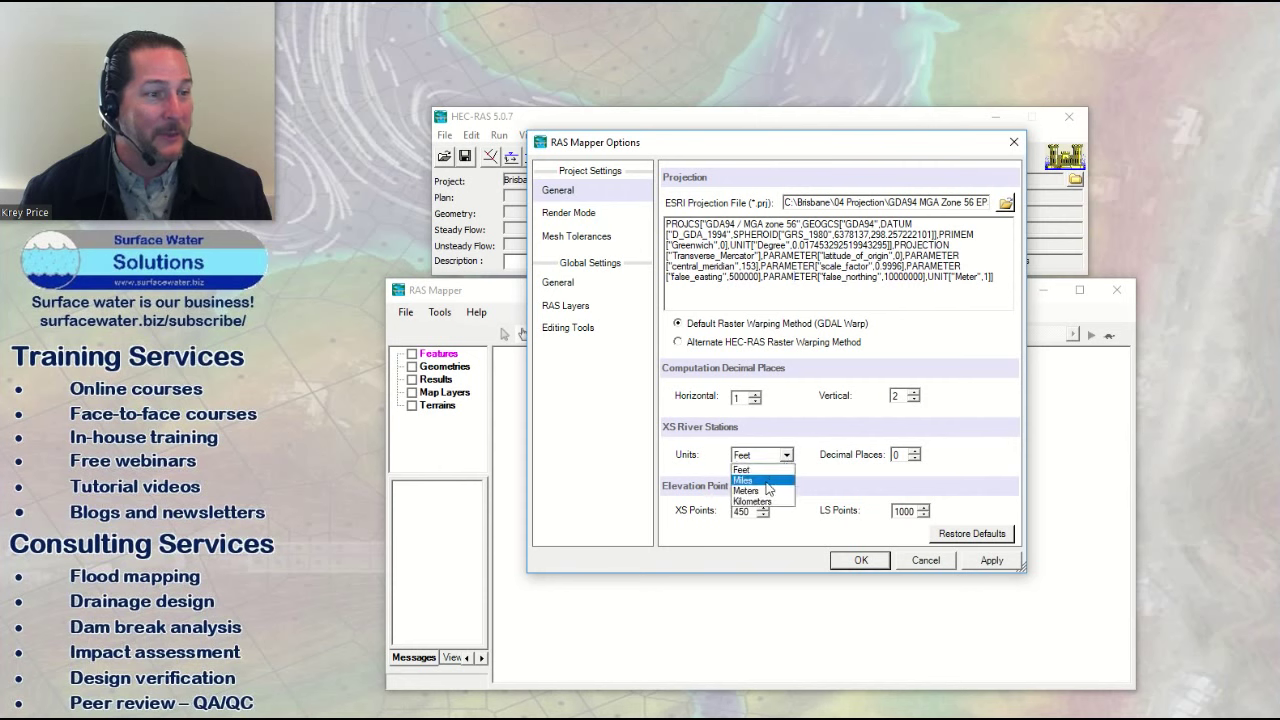
click(766, 492)
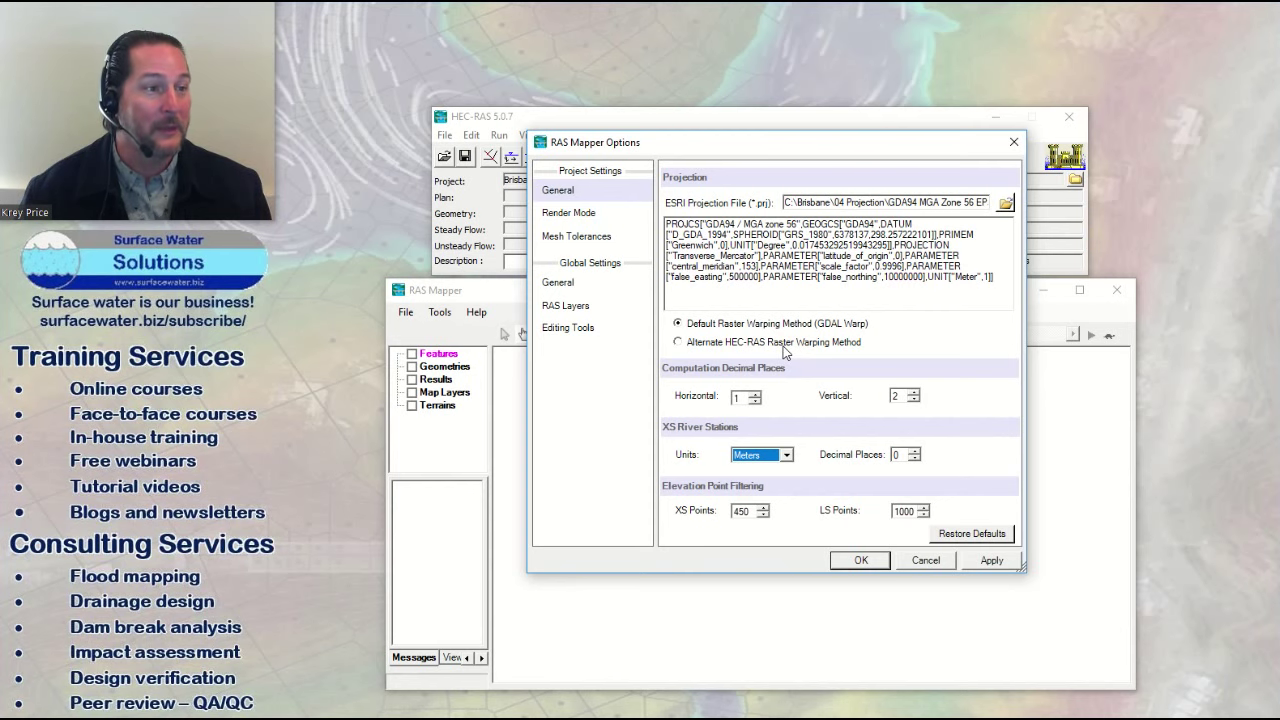
click(857, 562)
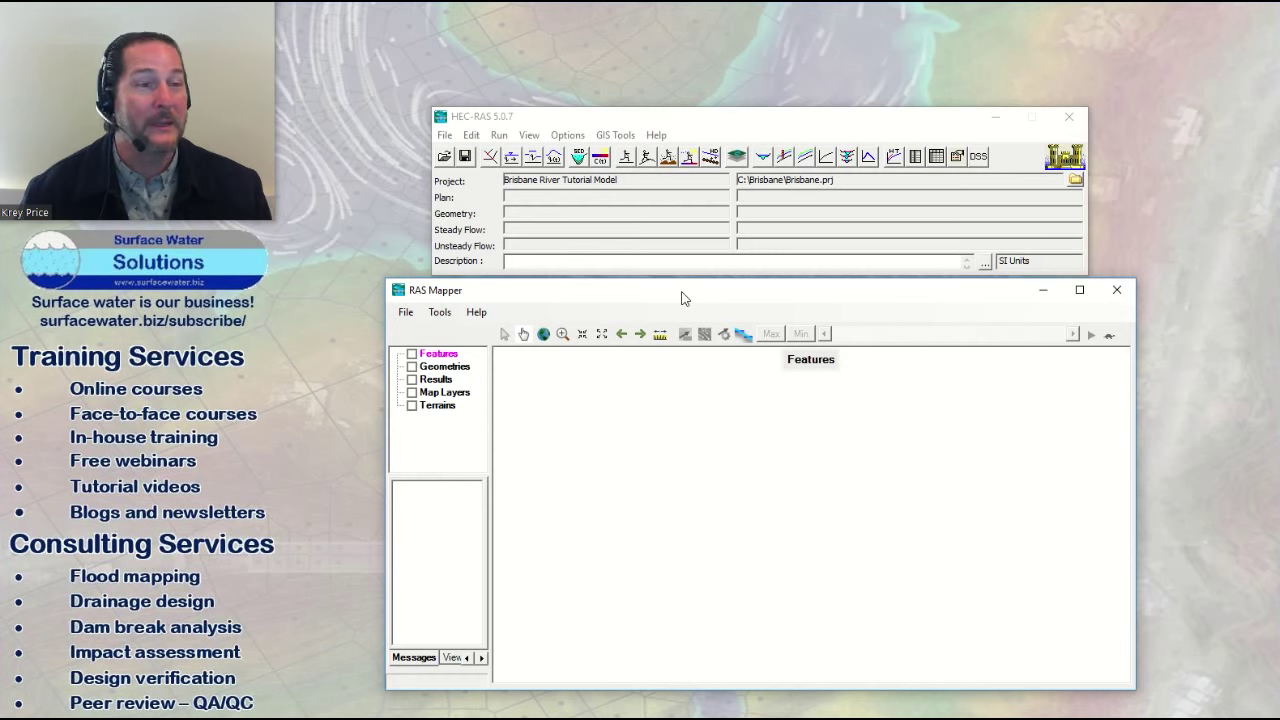
Step: Turn on the Terrains layer in RAS Mapper
click(411, 407)
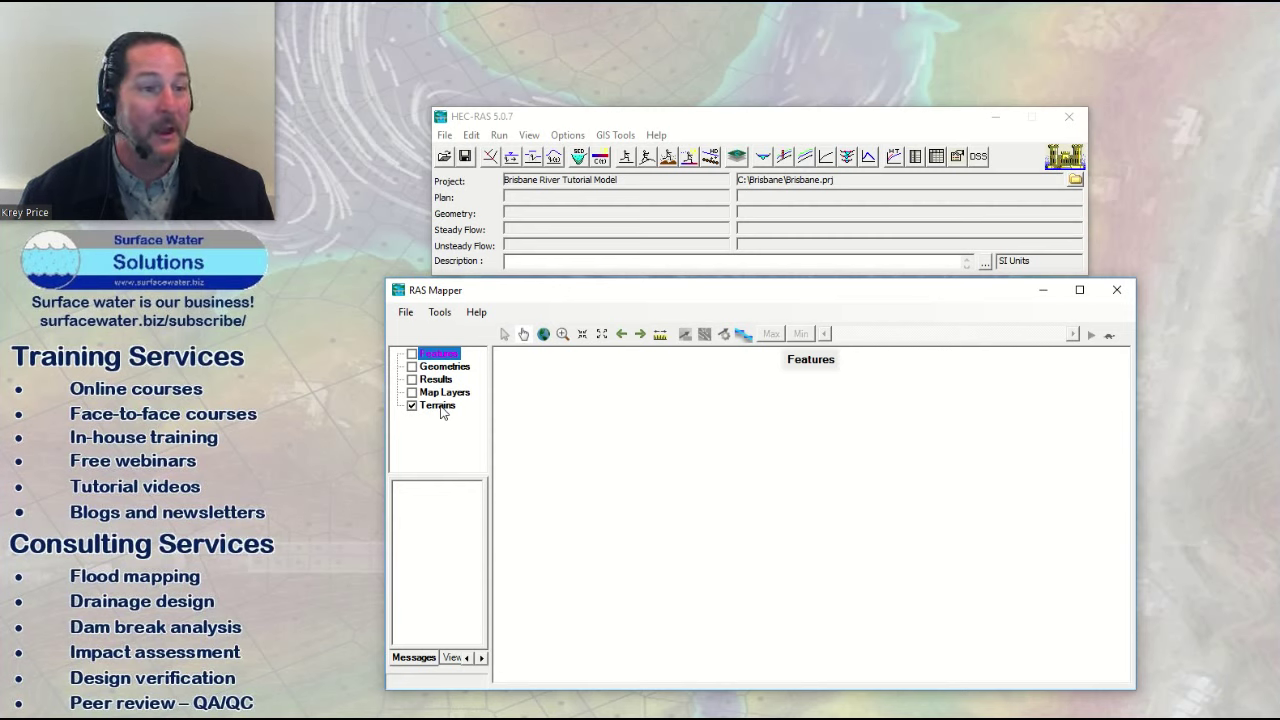
Step: Start a new RAS terrain and add "Brisbane River Brookfield 5m GSA.tif" from the 06 Terrain folder as its input file
right_click(454, 410)
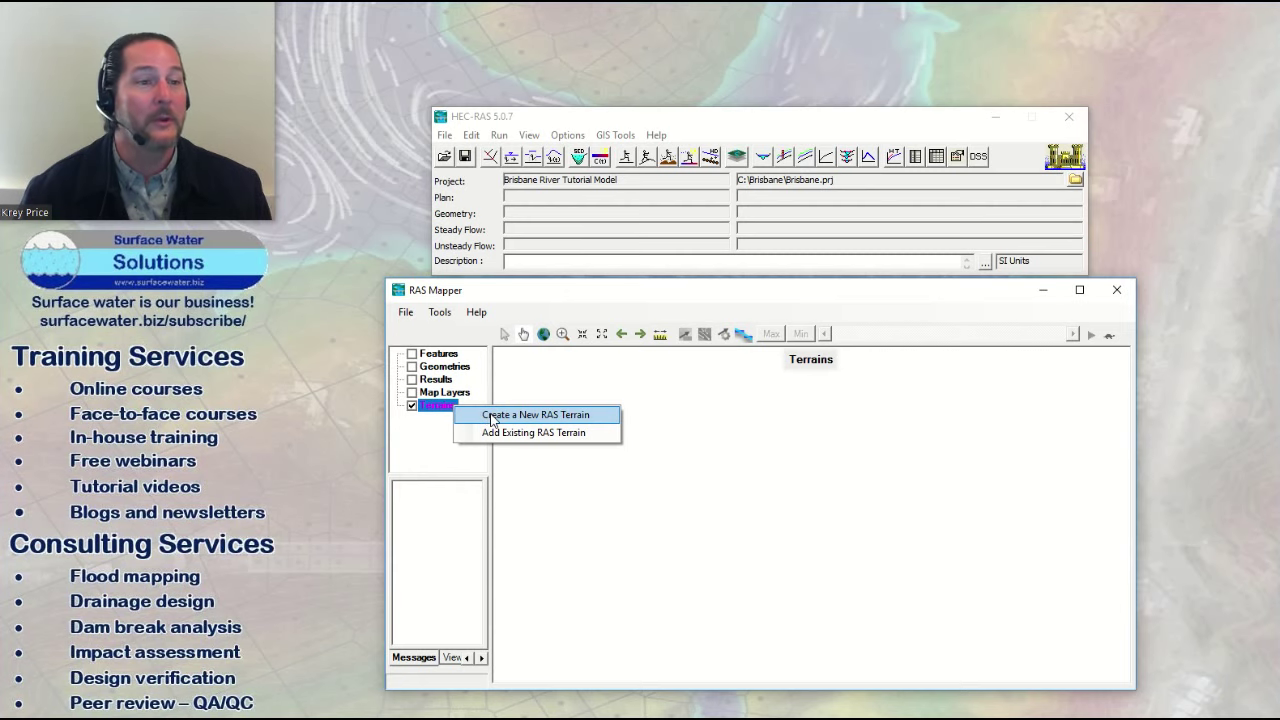
click(543, 416)
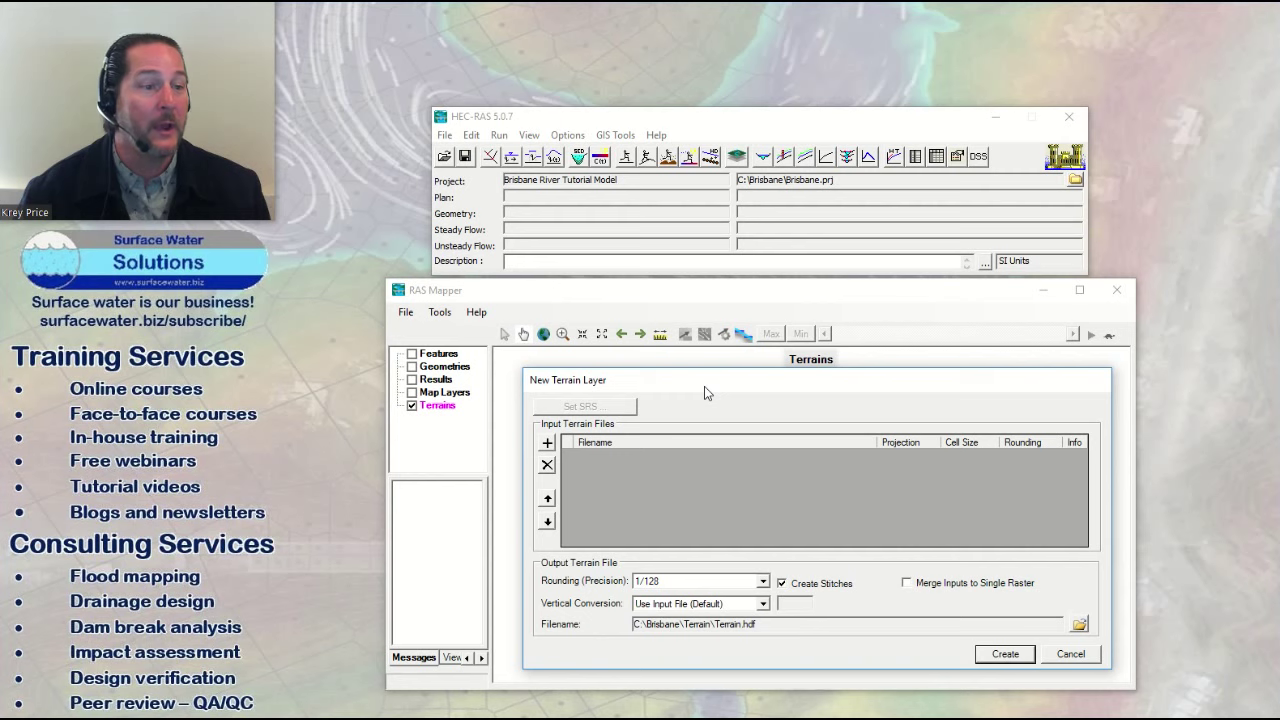
click(757, 625)
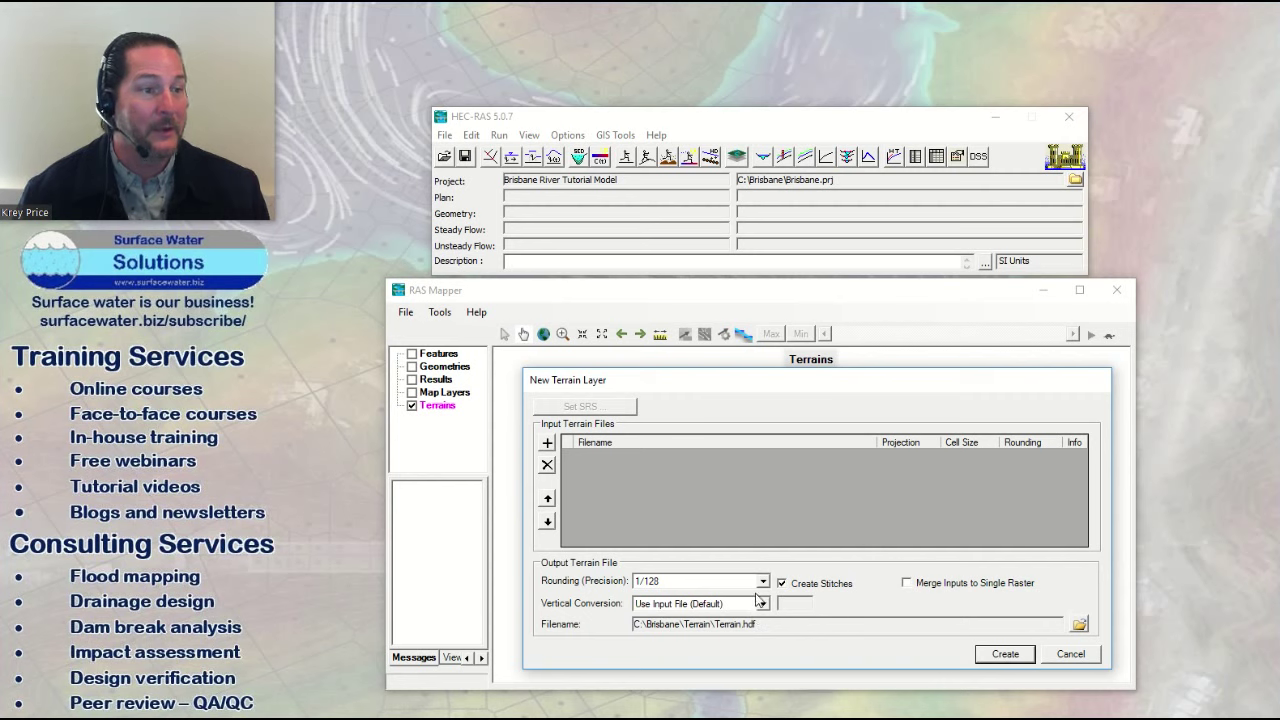
click(548, 446)
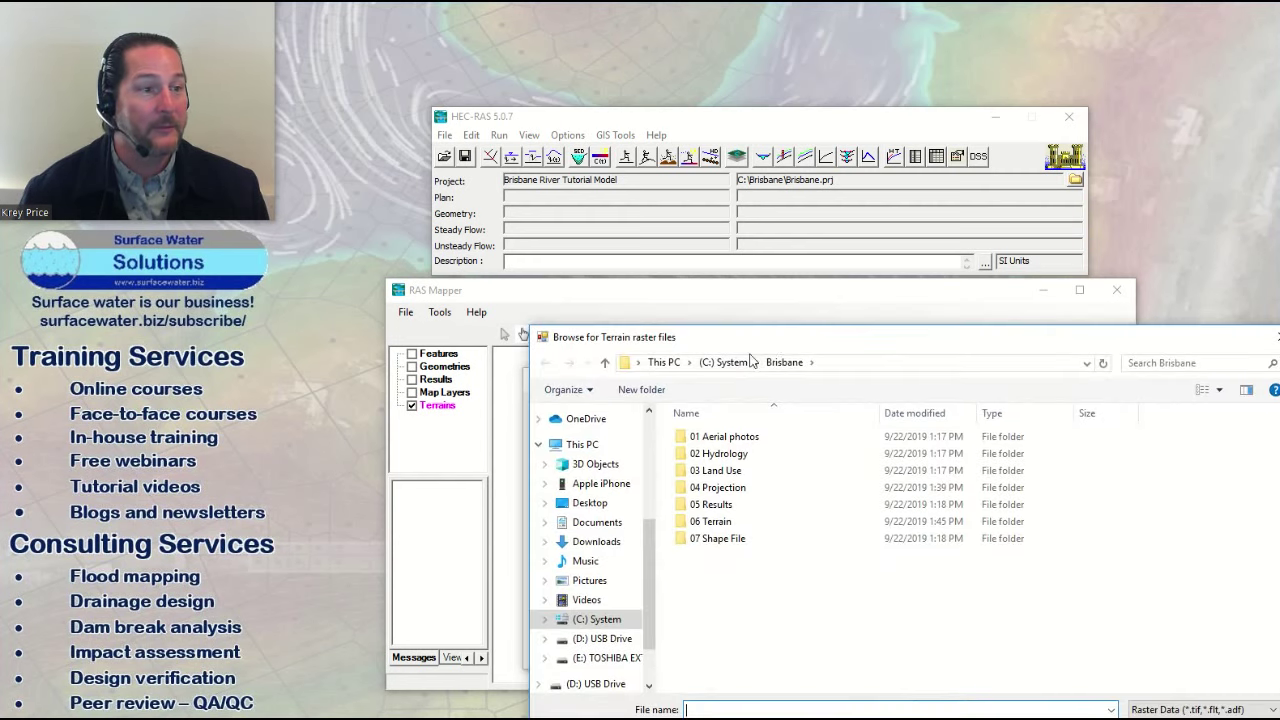
drag(787, 340, 676, 251)
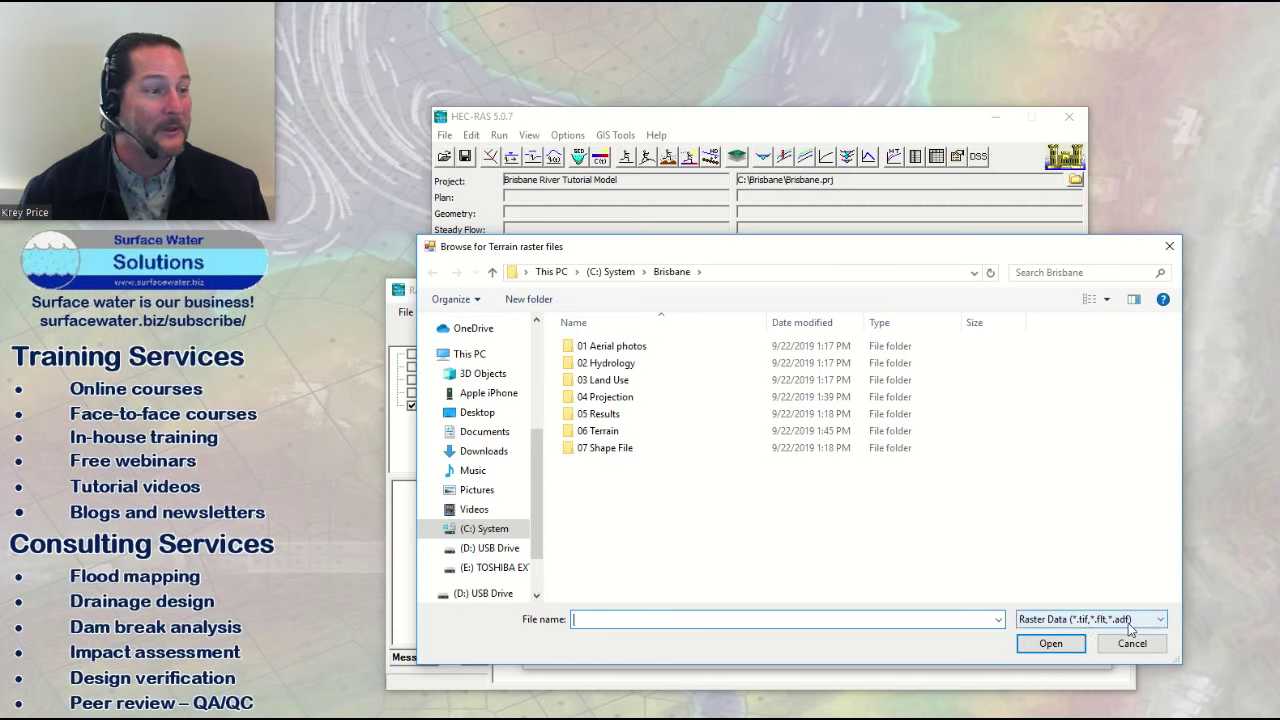
click(1160, 620)
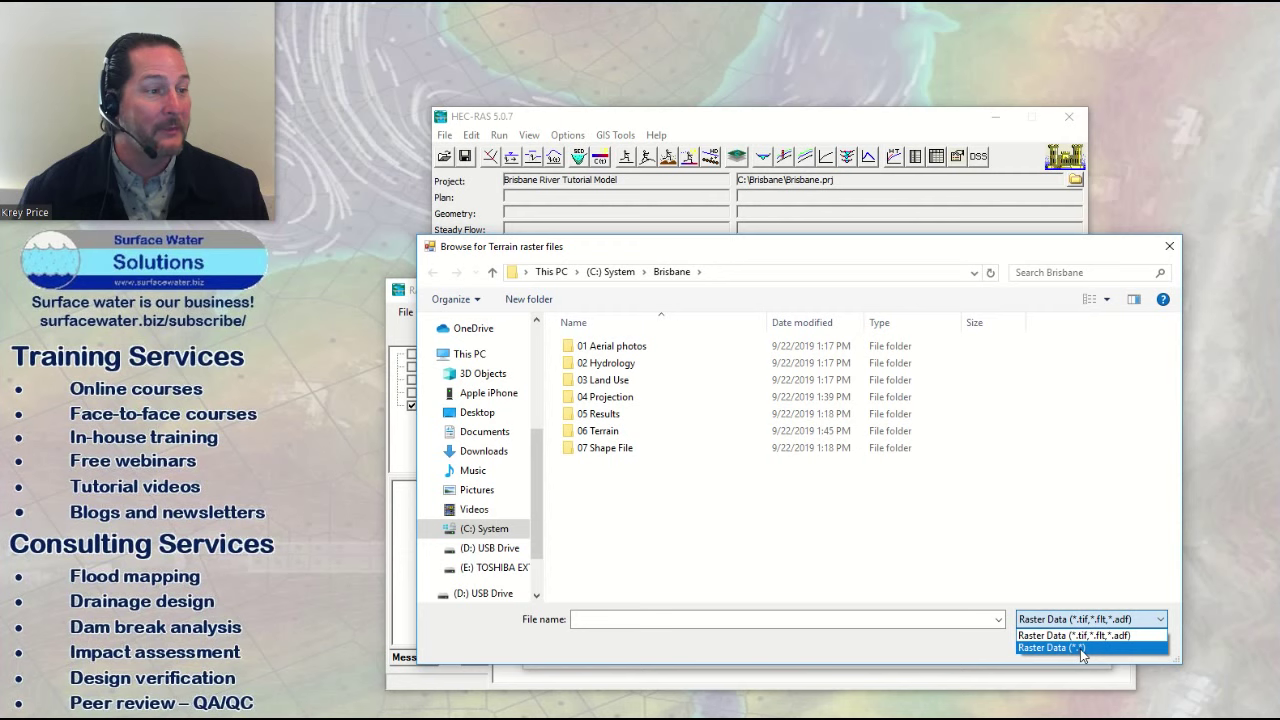
click(598, 437)
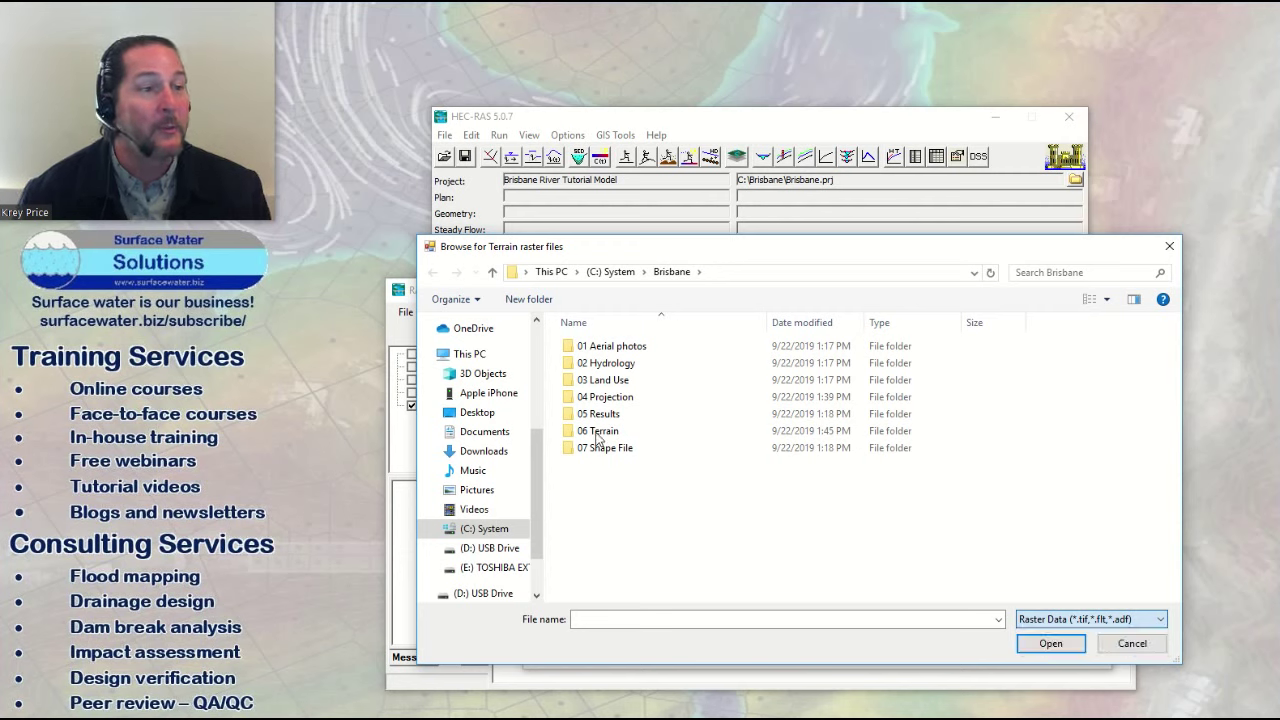
click(580, 439)
double_click(578, 438)
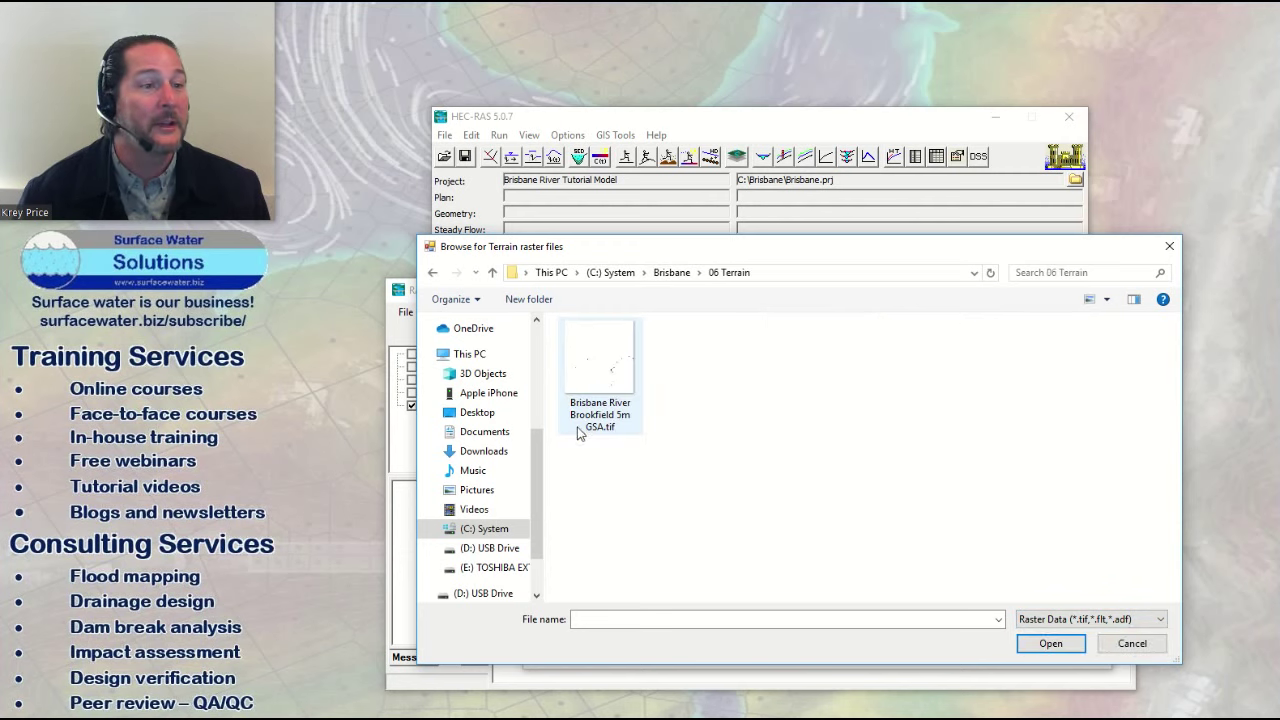
click(603, 378)
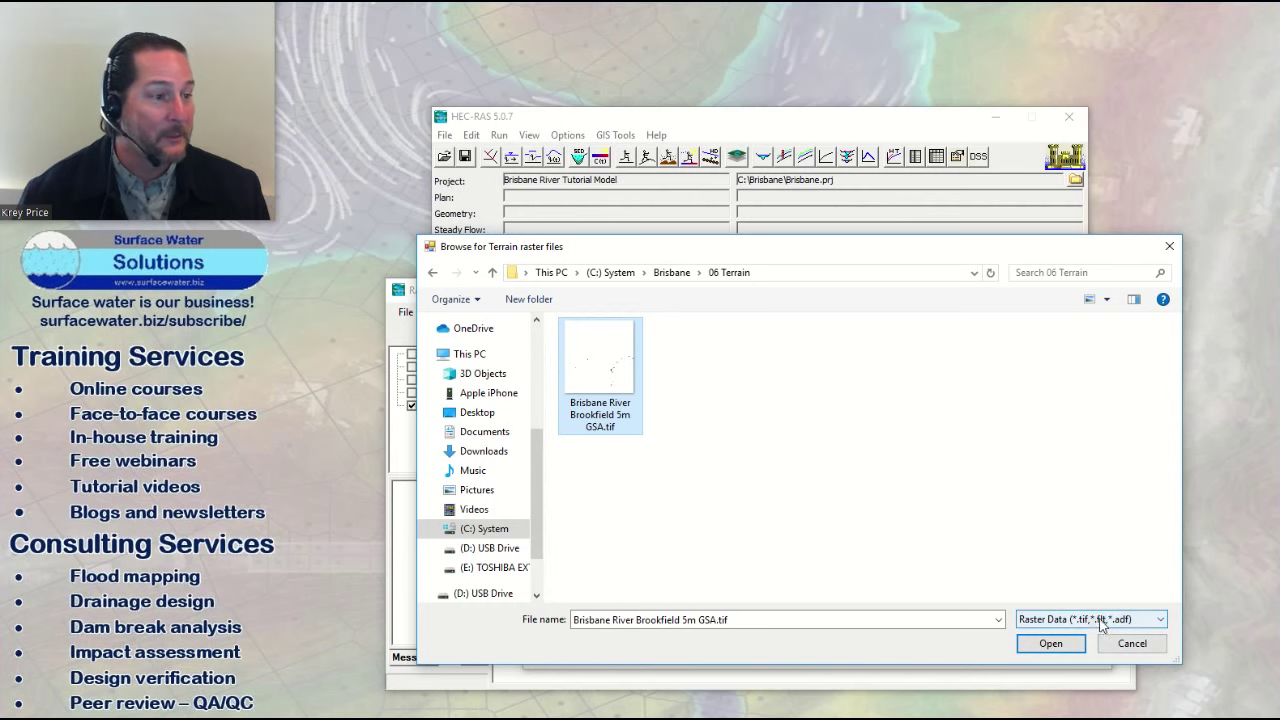
click(1048, 644)
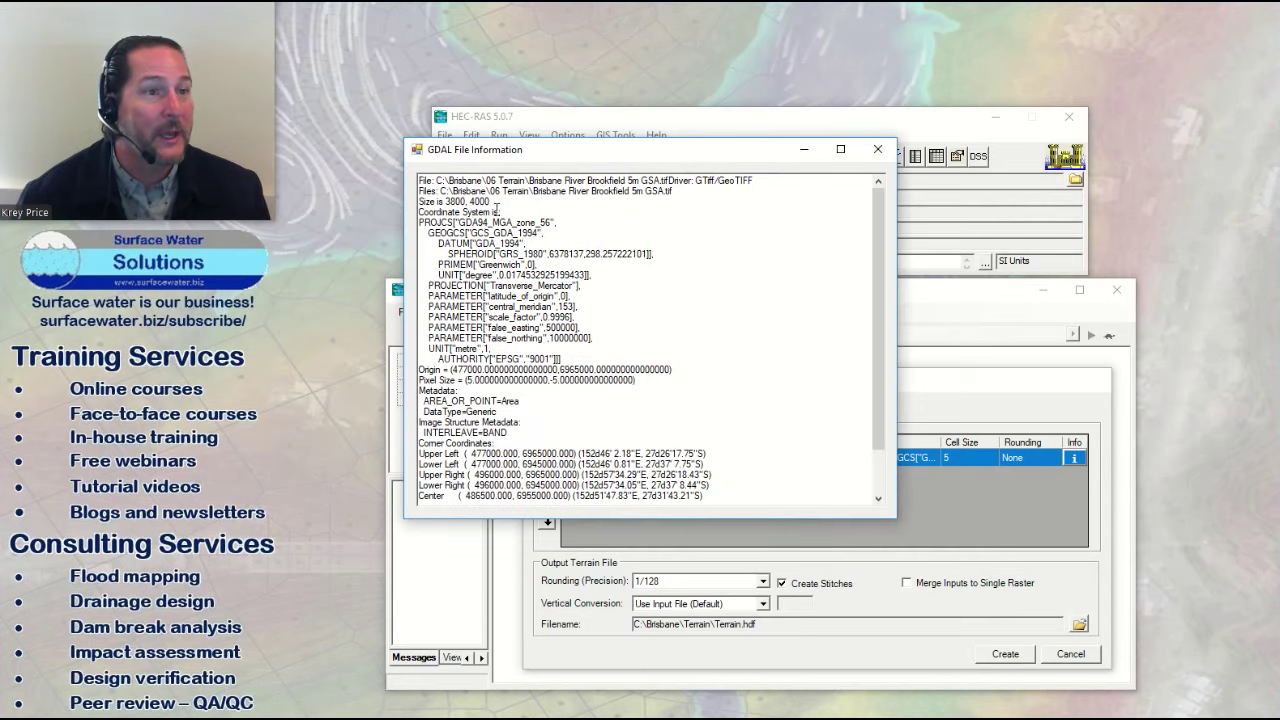
Step: Check the coordinate system, pixel size and corner coordinates in the input raster's GDAL file information, and close it
drag(509, 212, 592, 338)
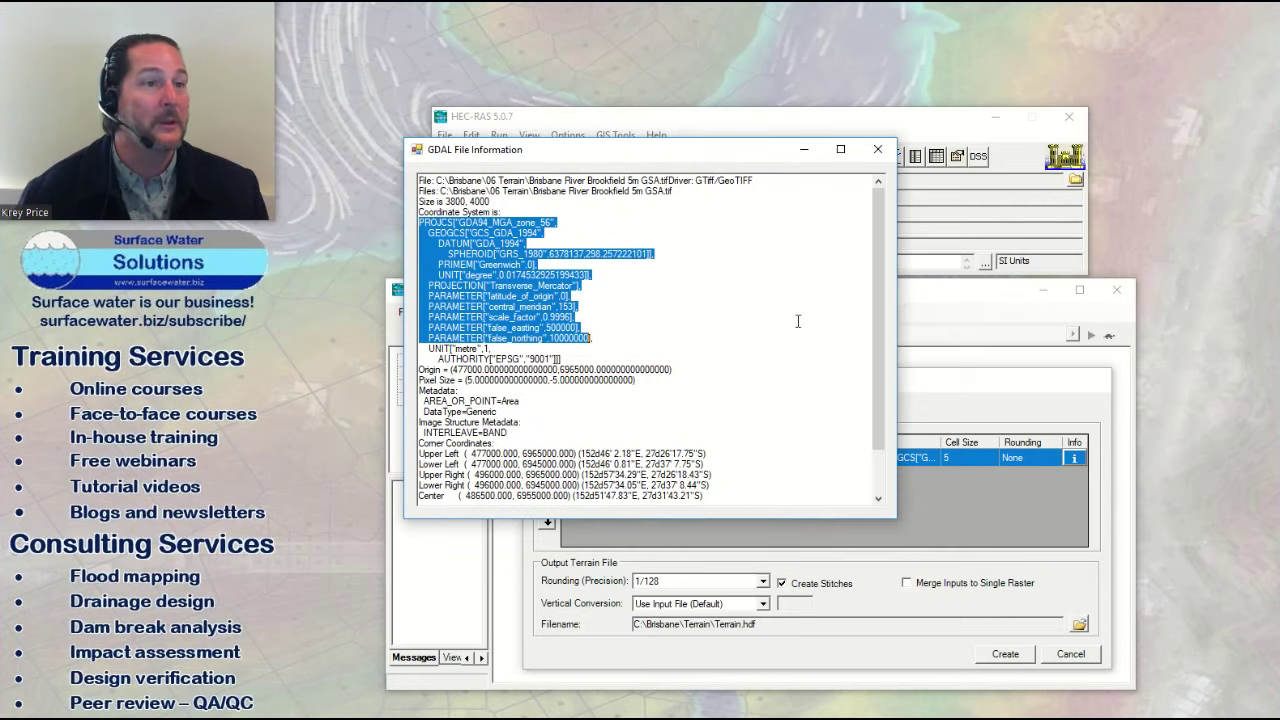
drag(879, 343, 874, 406)
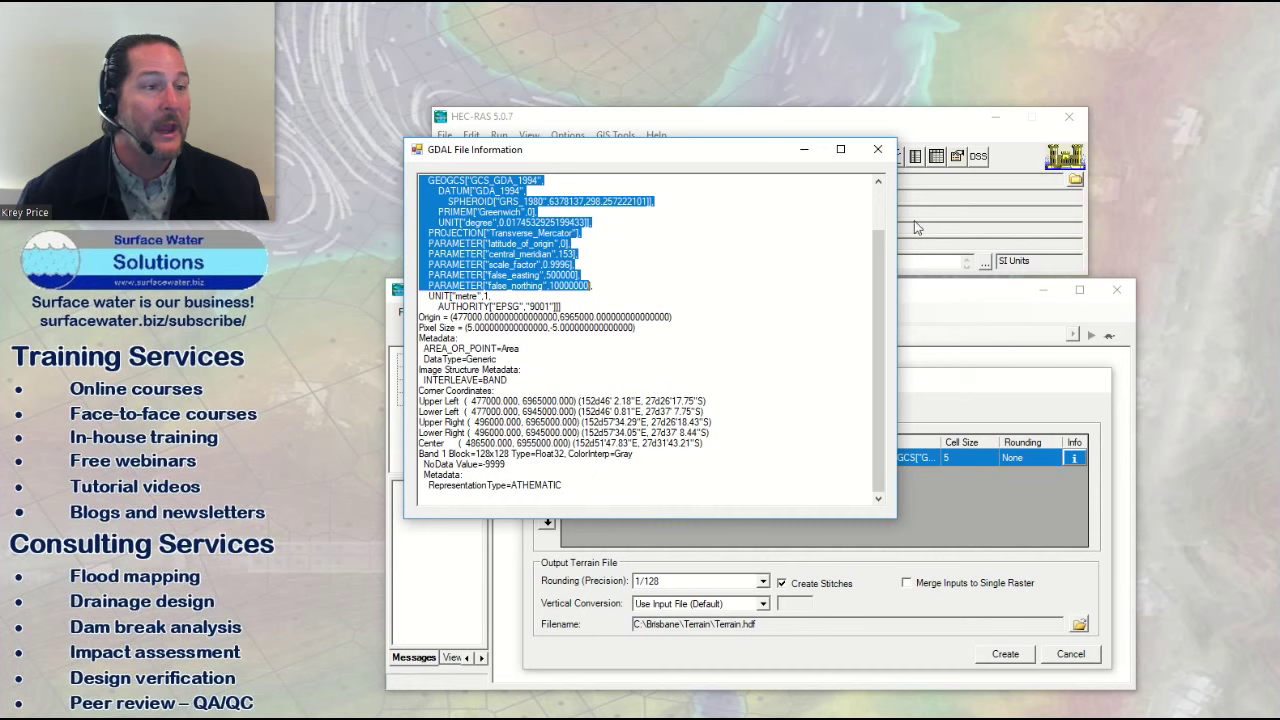
click(878, 149)
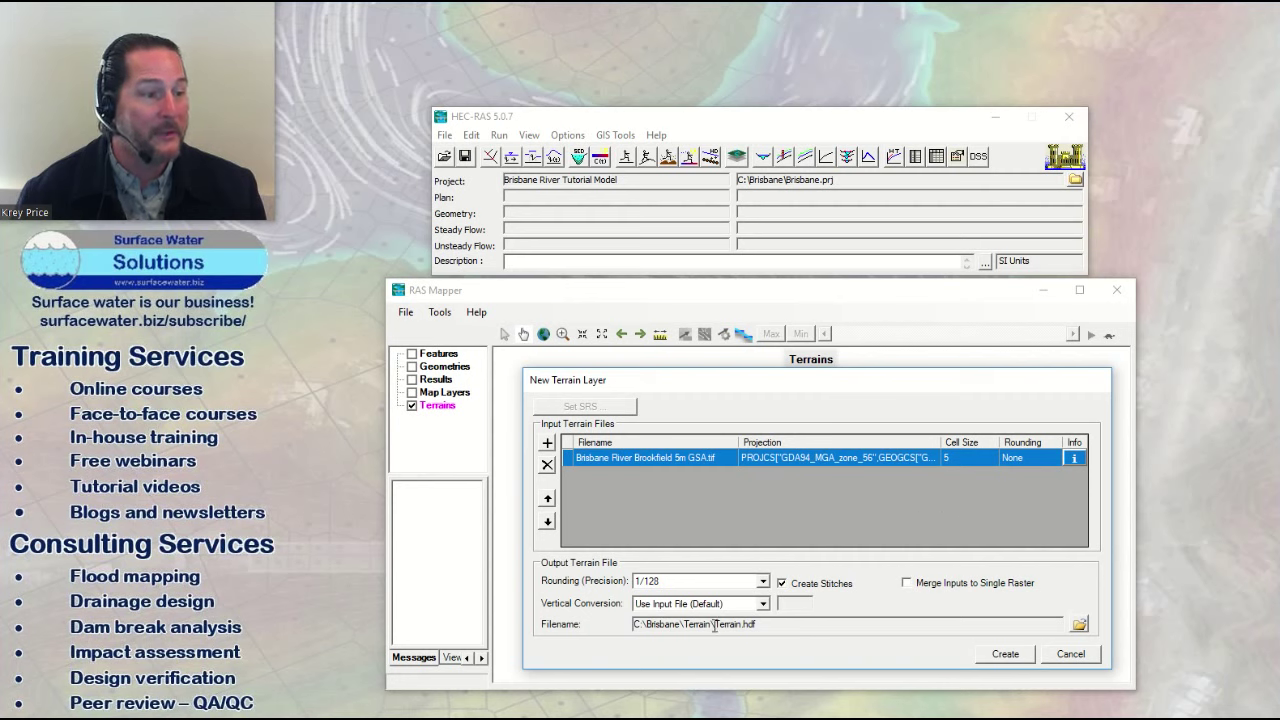
Step: Set the output terrain file to "Brisbane River Brookfield 5m GSA" in the 06 Terrain folder, without the .tif extension
drag(716, 625, 750, 625)
click(789, 630)
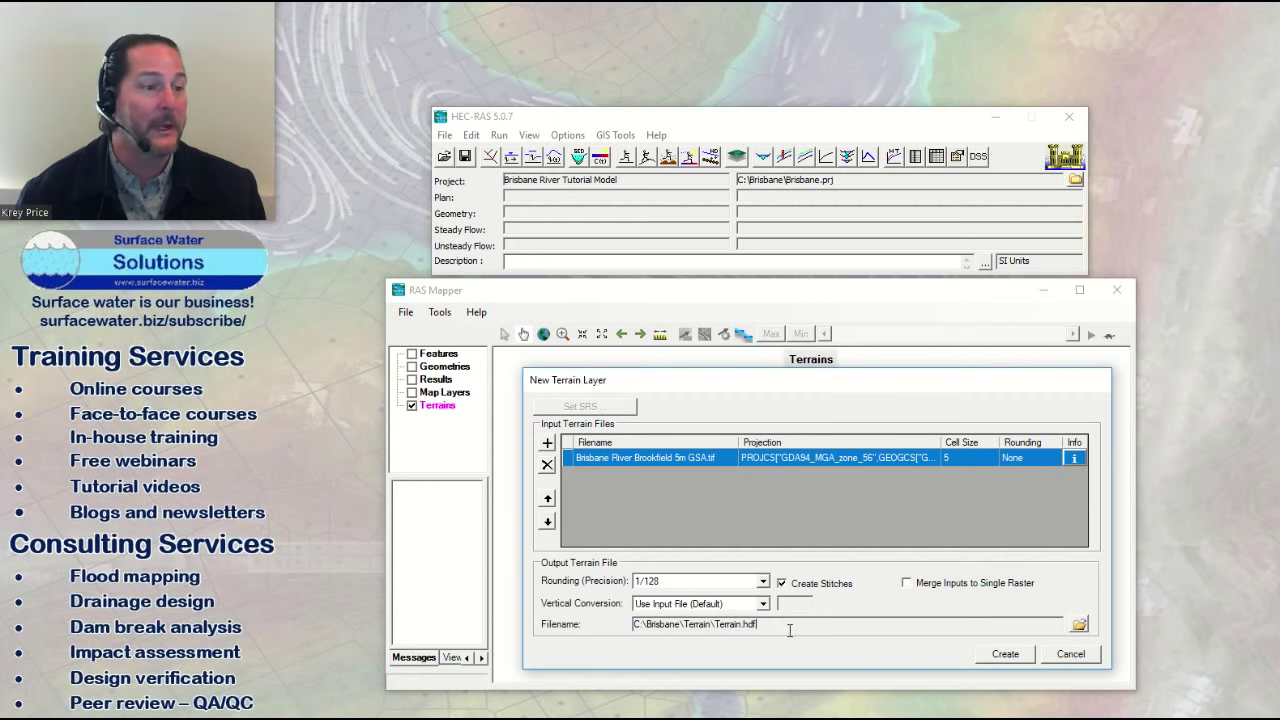
click(1079, 626)
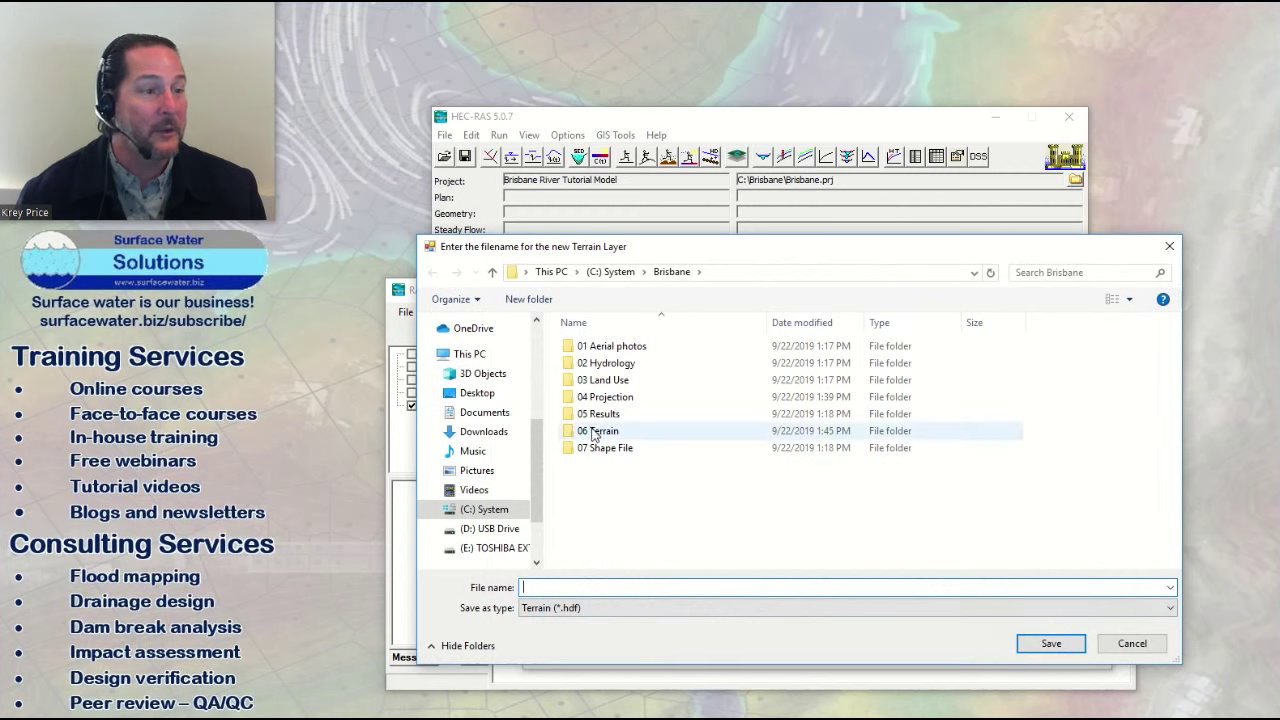
double_click(595, 437)
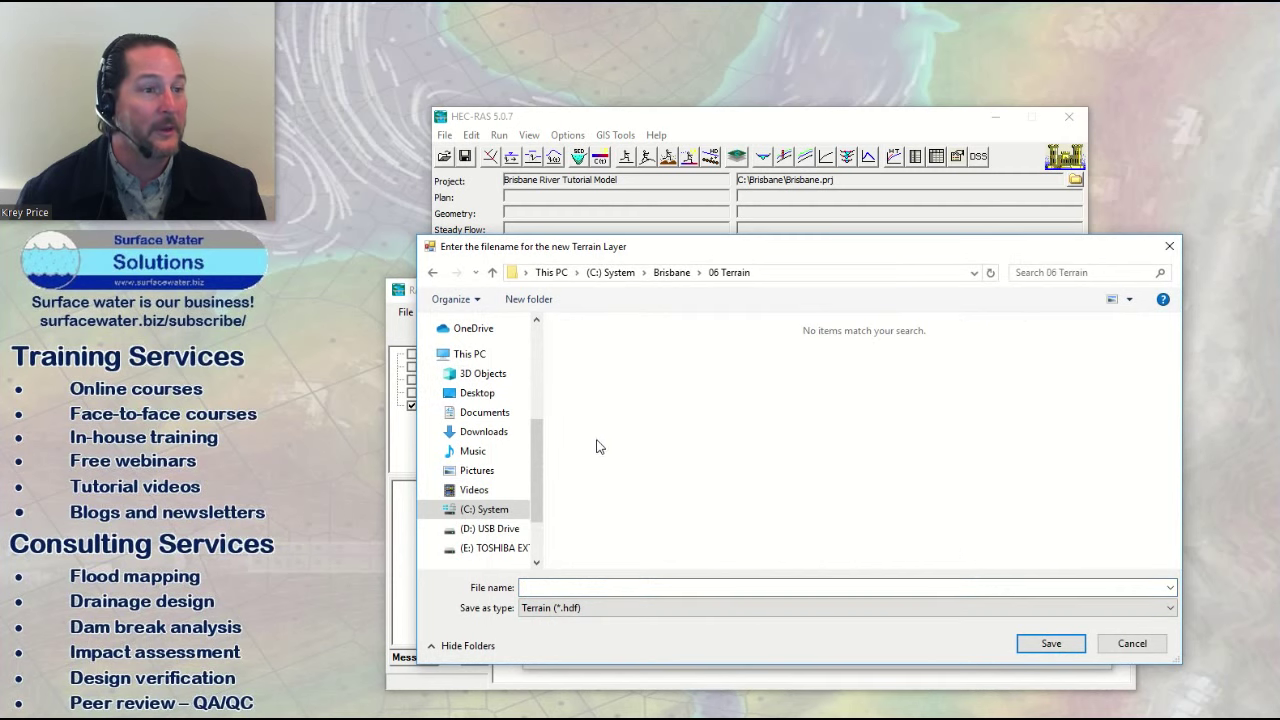
click(654, 585)
text(B)
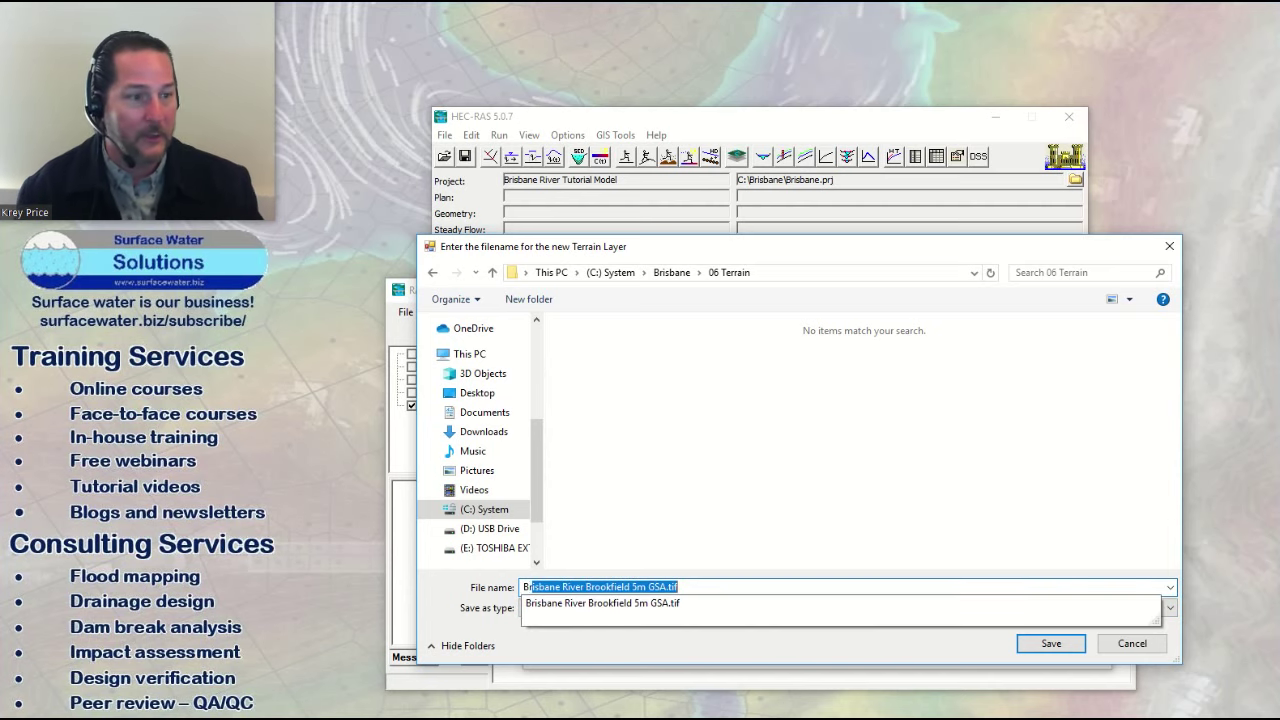
key(End)
key(BackSpace)
key(BackSpace)
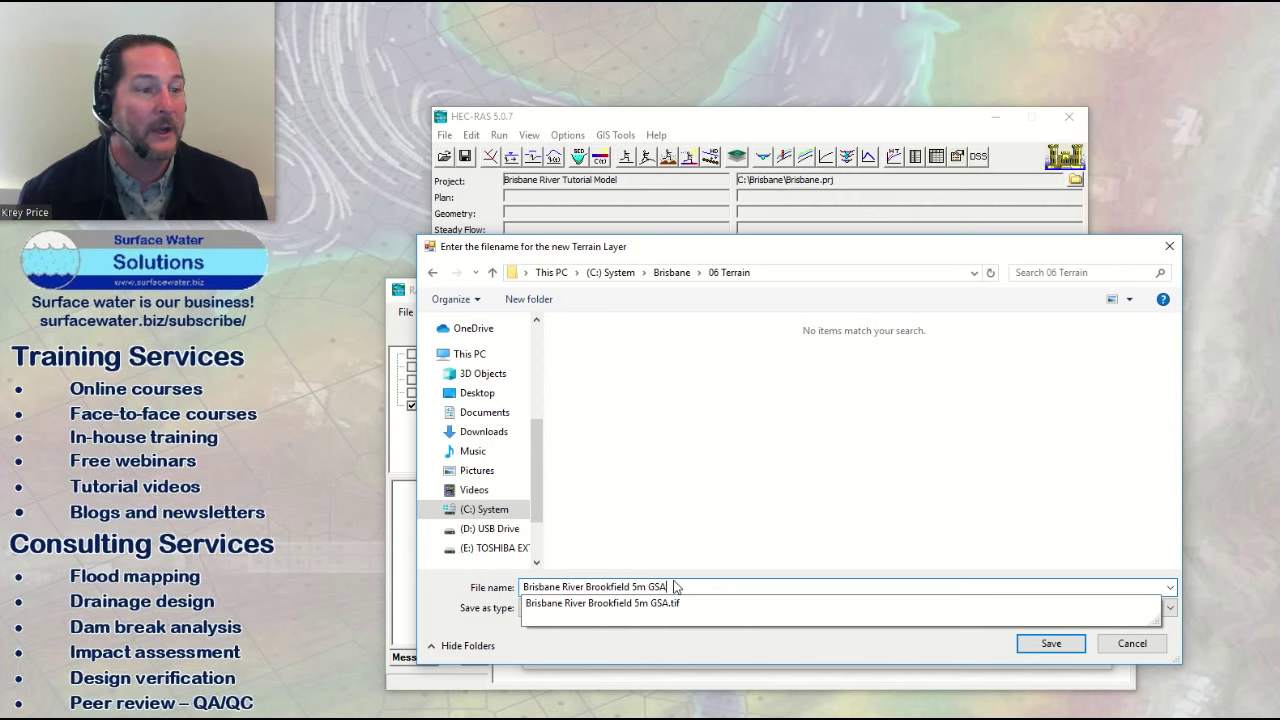
Step: Save the new terrain layer's output file in the 06 Terrain folder as Brisbane River Brookfield 5m GSA Existing
click(470, 597)
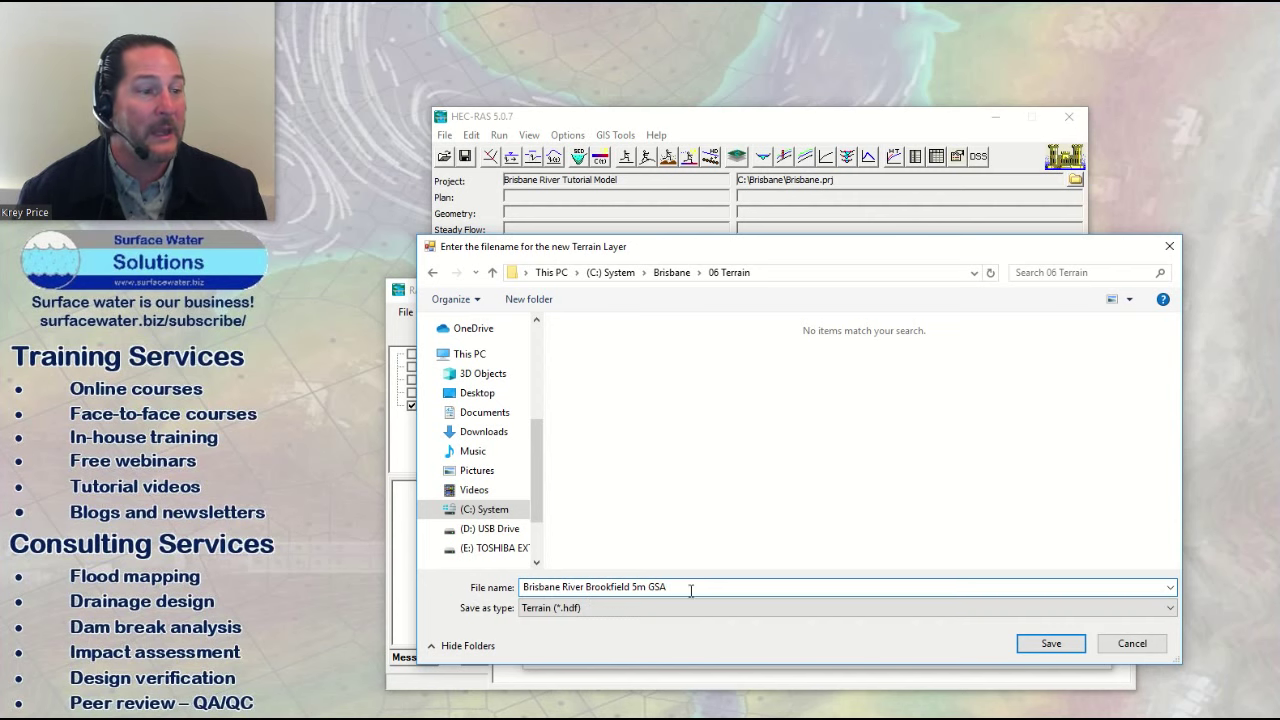
click(1051, 643)
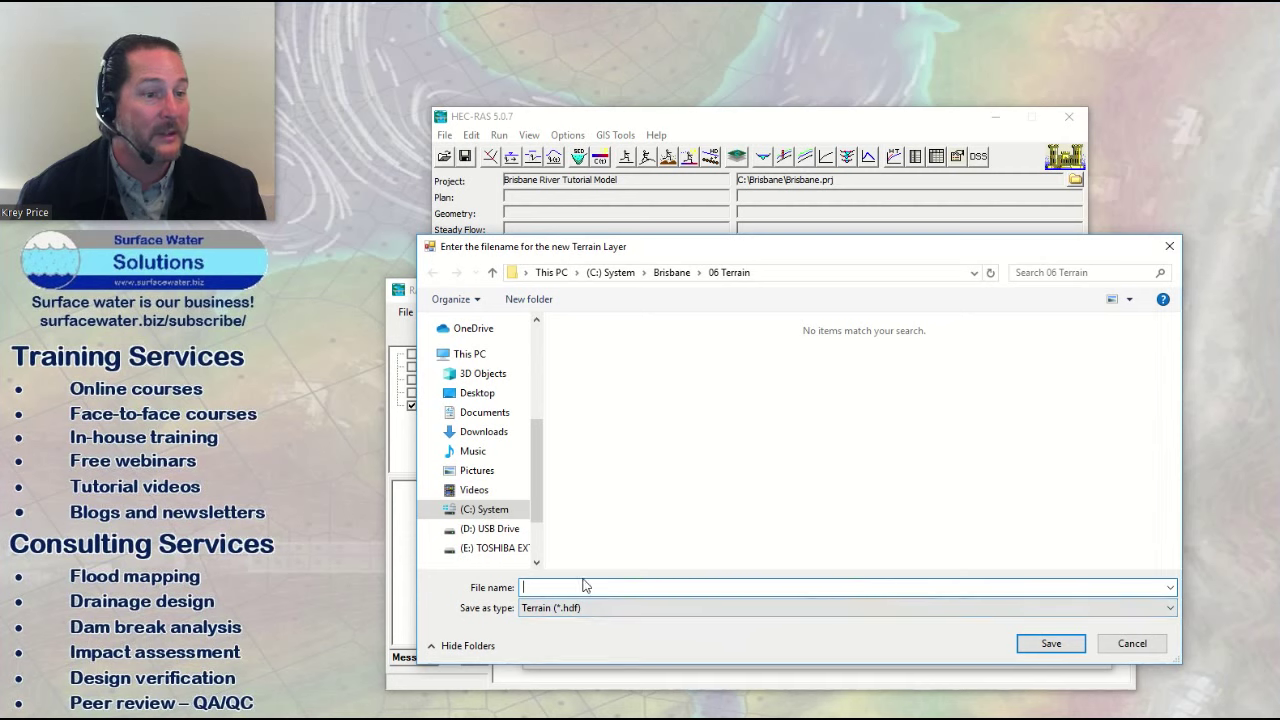
text(Br)
key(Right)
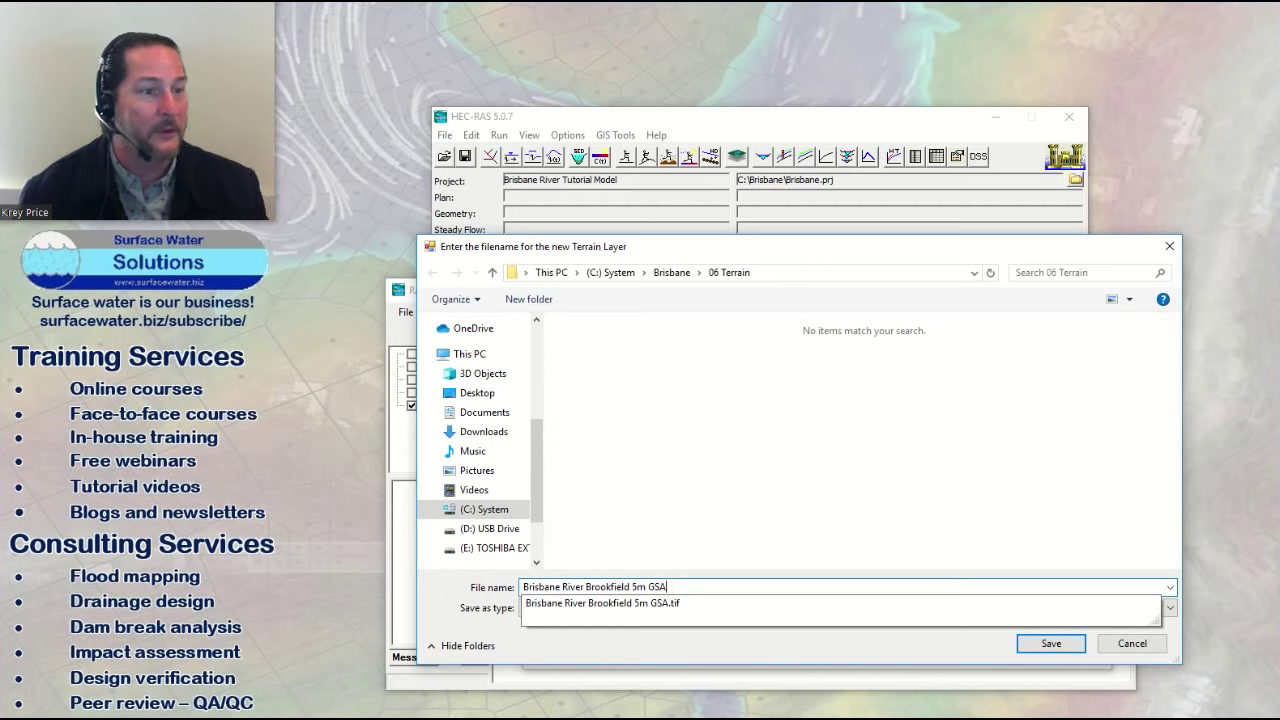
text(Exi)
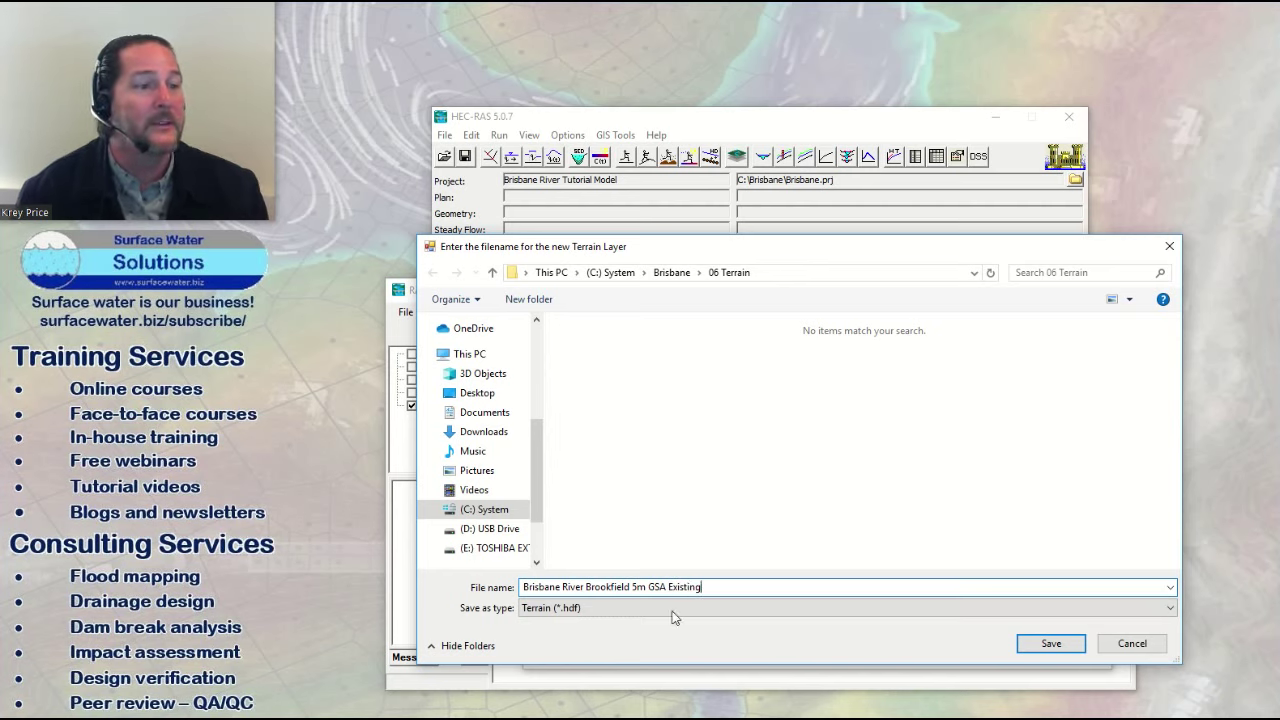
text(sting)
click(1053, 645)
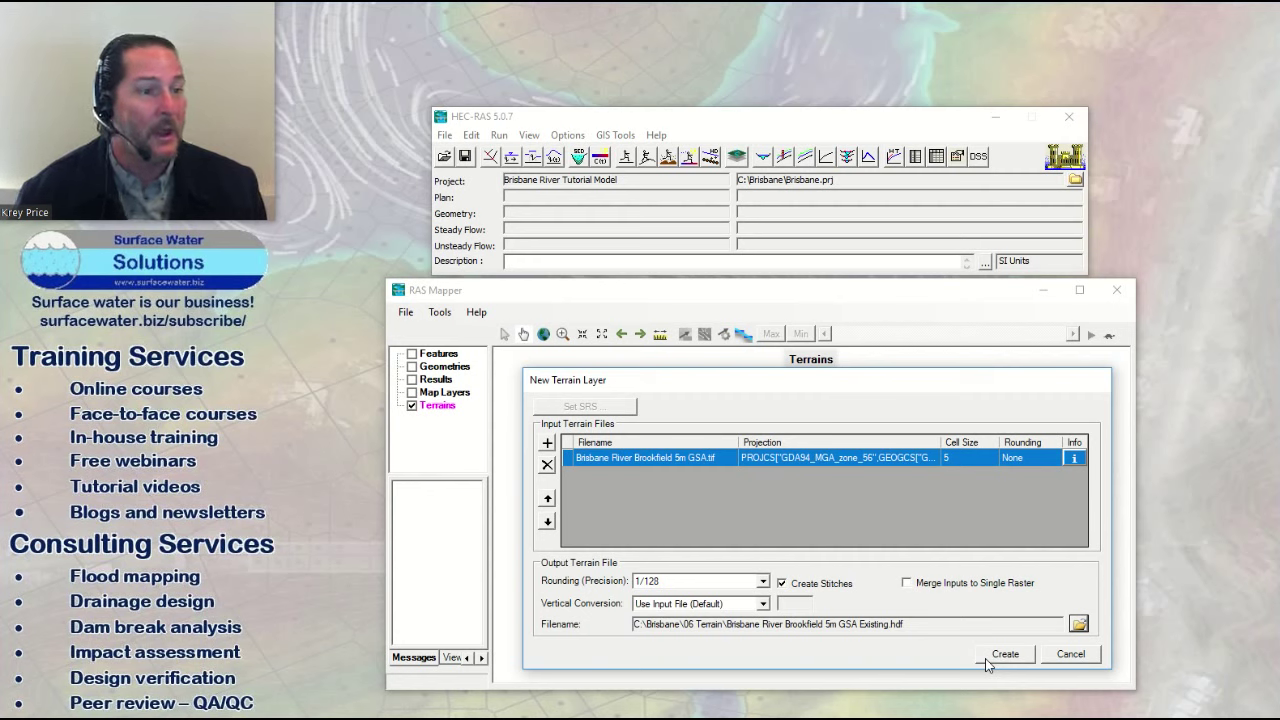
Step: Review the rounding precision options, keep 1/128, create the terrain layer and close its computation report
click(763, 581)
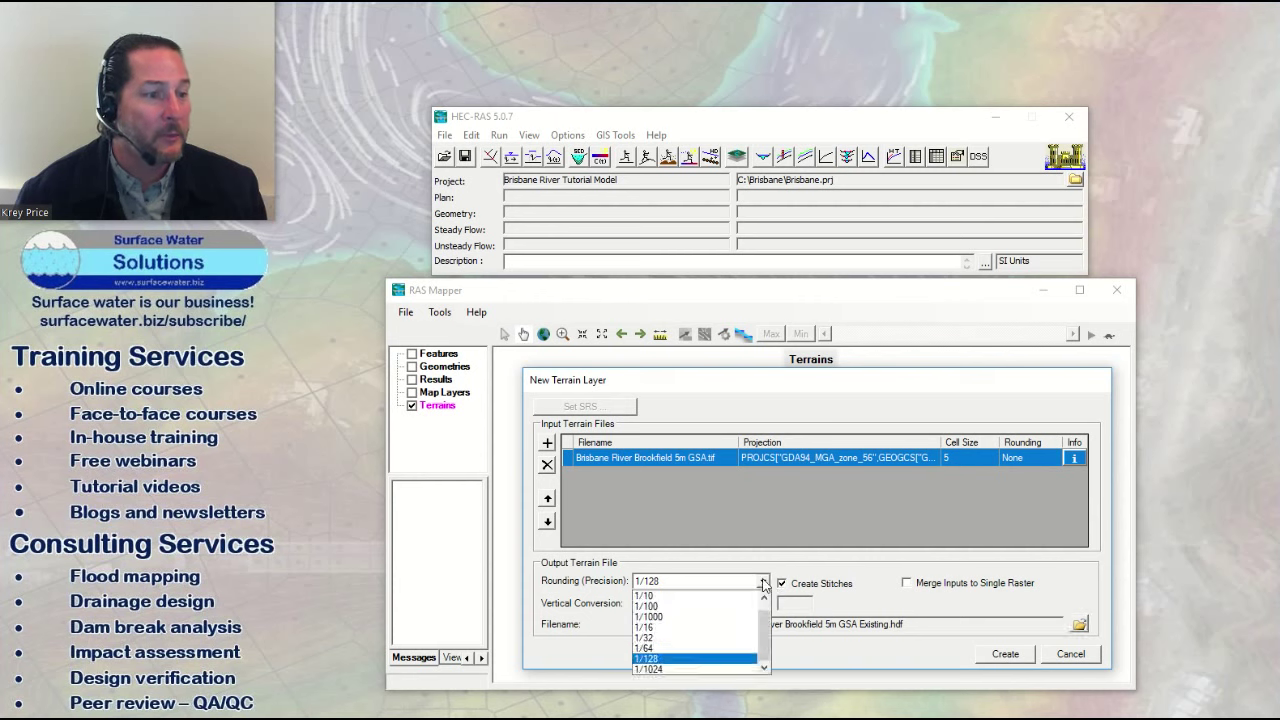
click(763, 581)
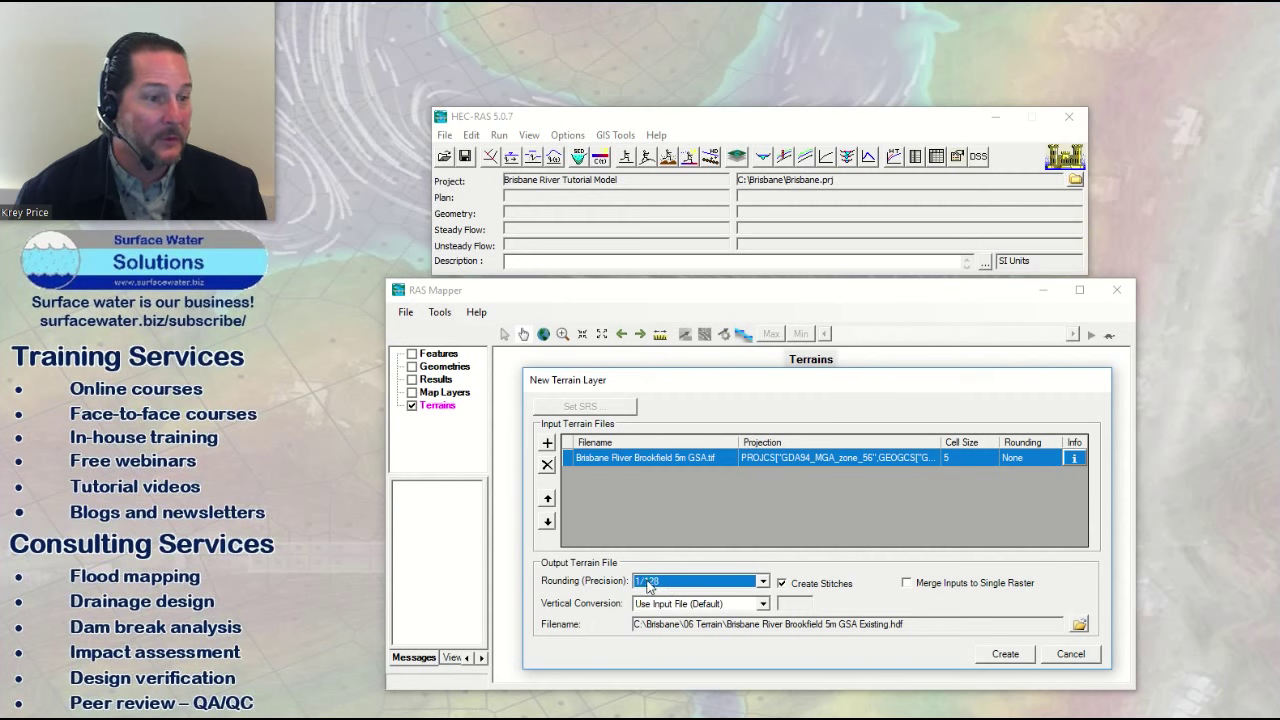
click(1004, 656)
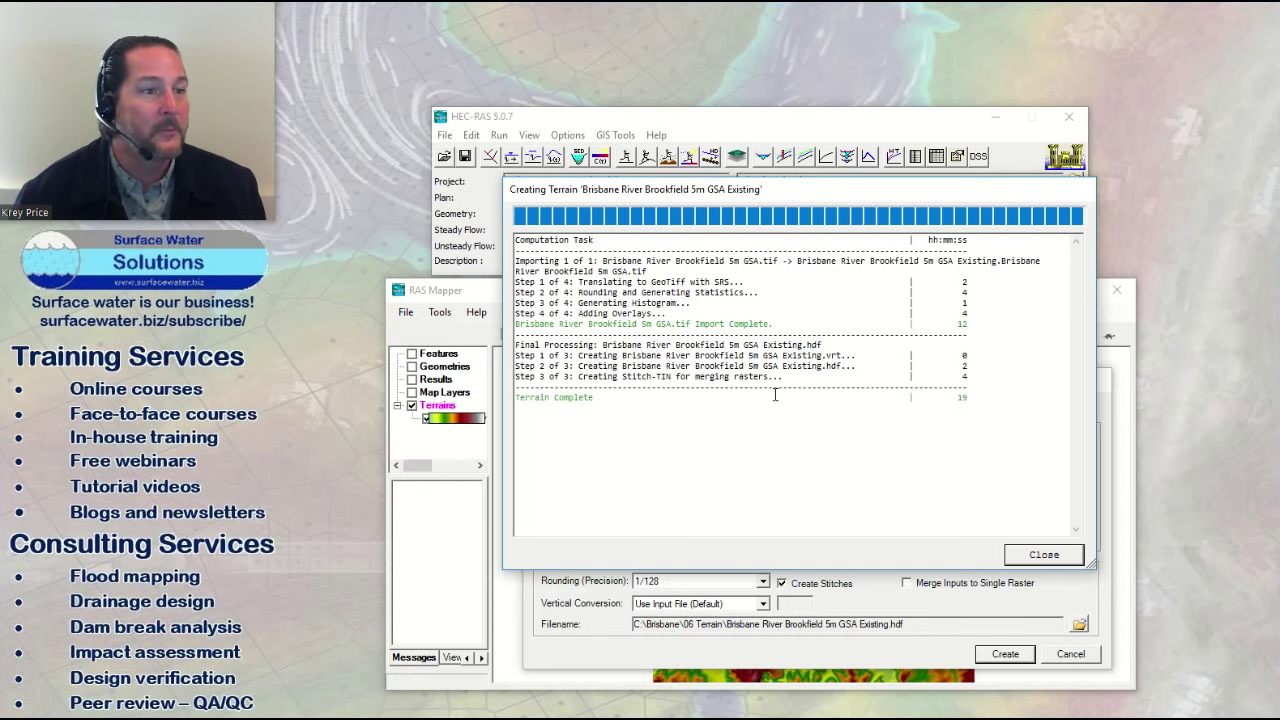
click(1044, 554)
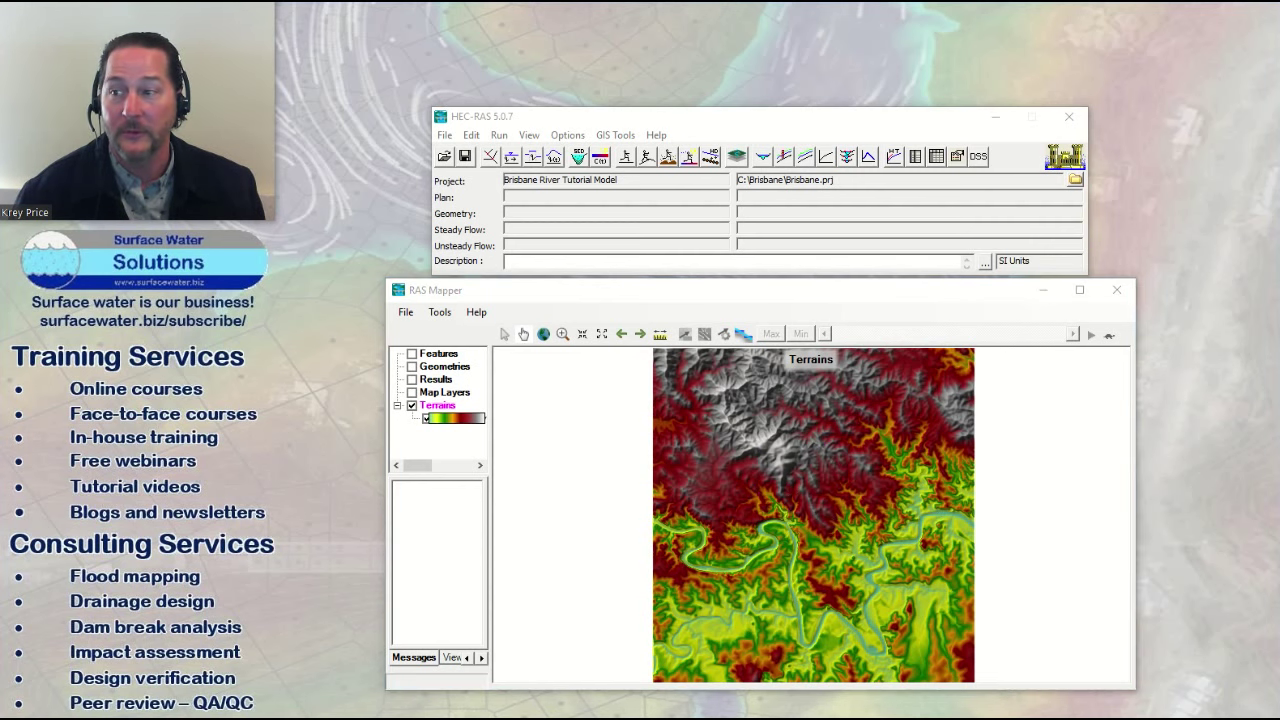
Step: Switch to File Explorer and look through the Brisbane project's 04 Projection and 06 Terrain folders
key(super+e)
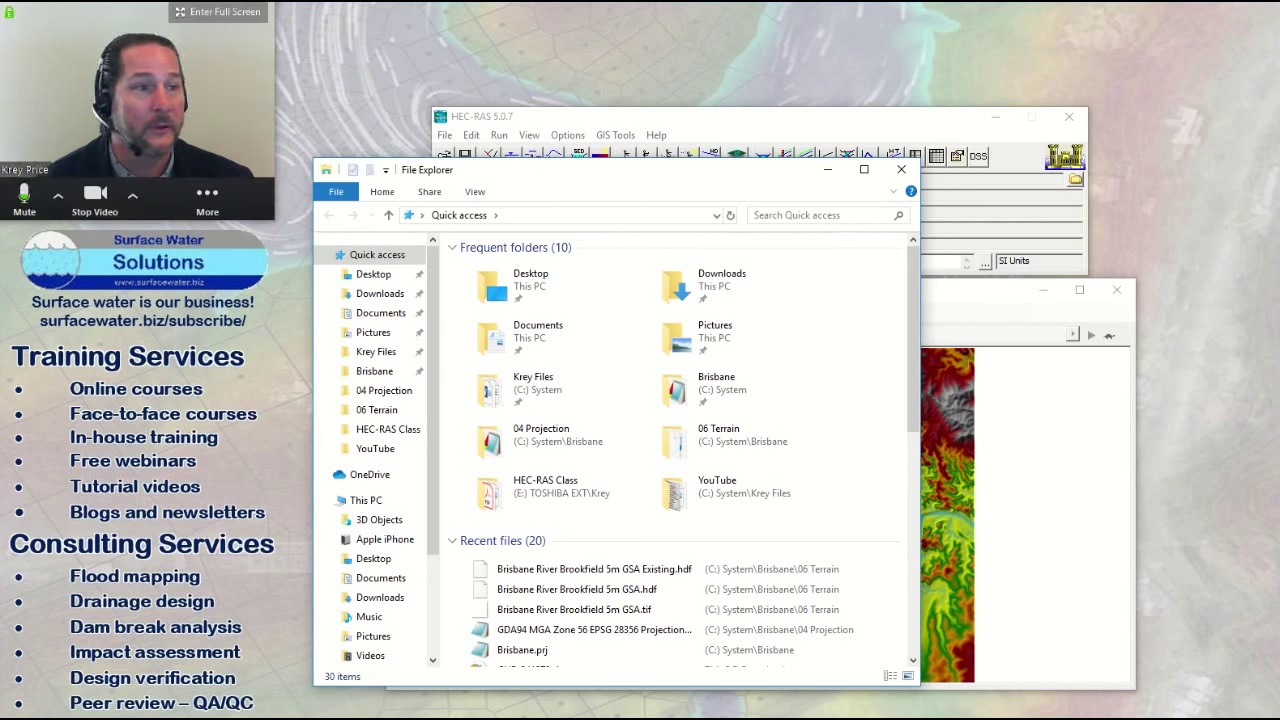
click(374, 370)
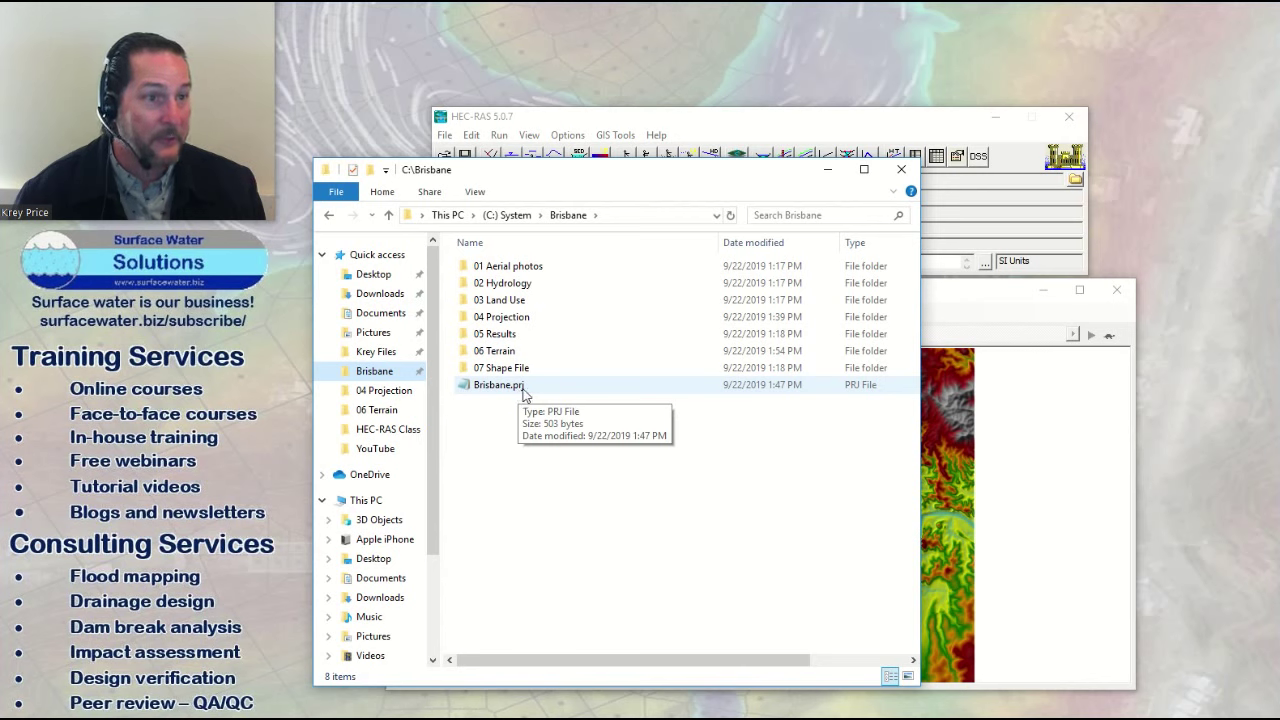
double_click(506, 318)
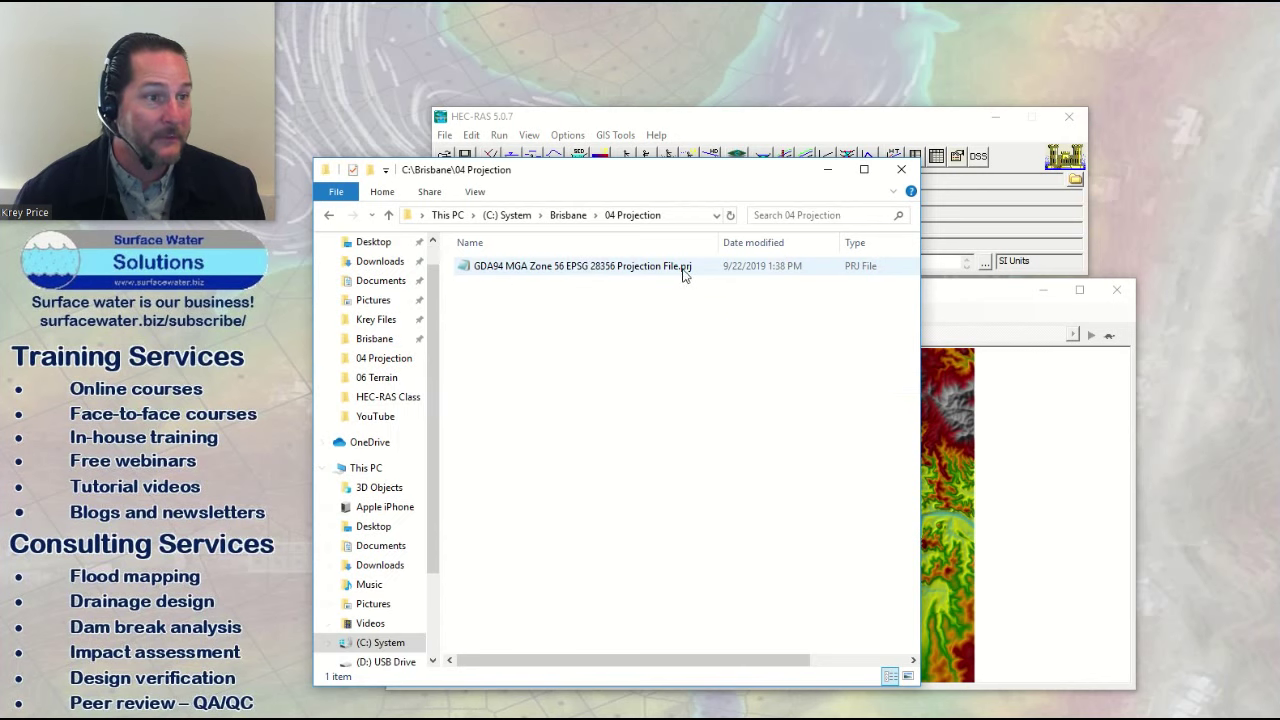
click(567, 217)
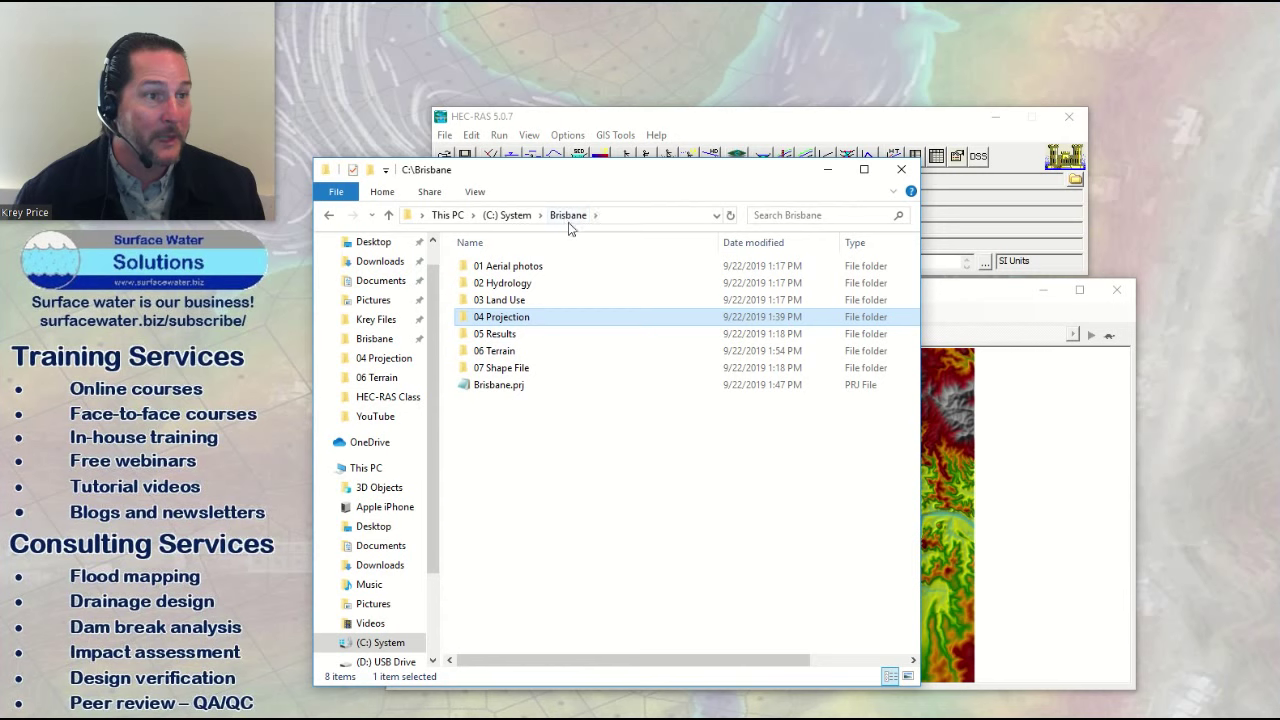
double_click(528, 351)
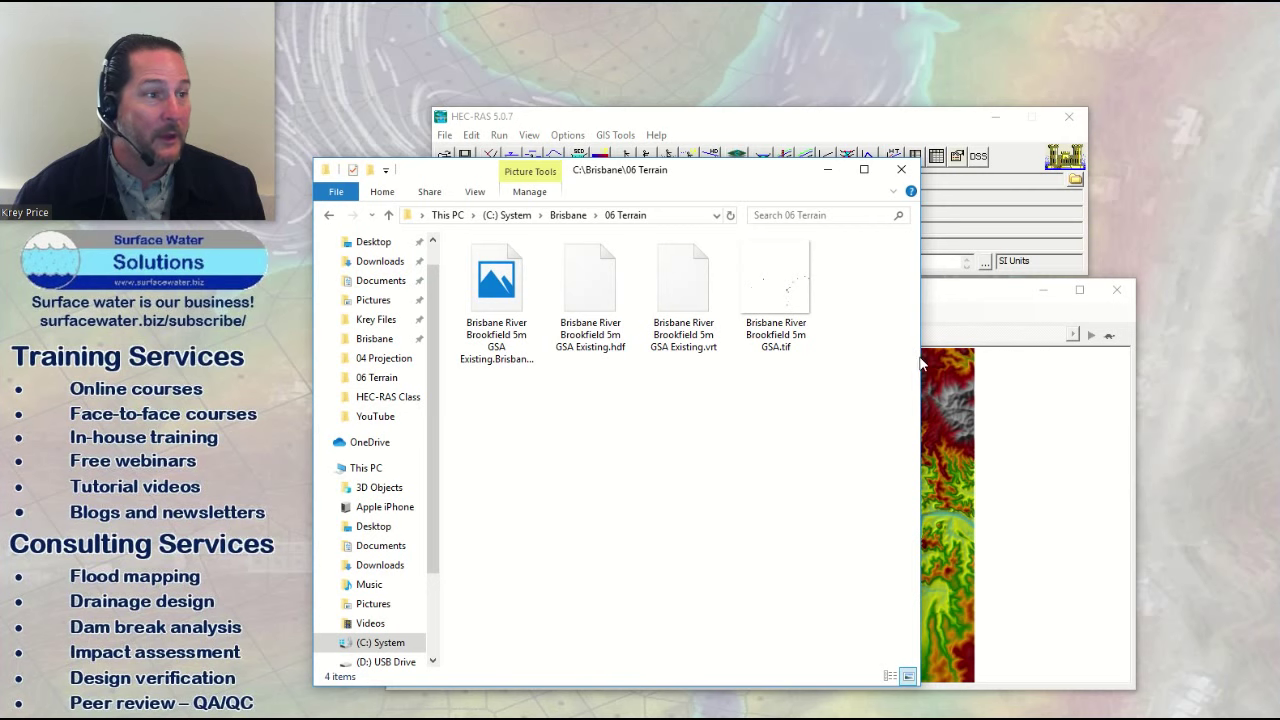
Step: Compare the sizes of the source TIF, the generated TIF and the HDF file in the 06 Terrain folder
drag(922, 365, 1233, 366)
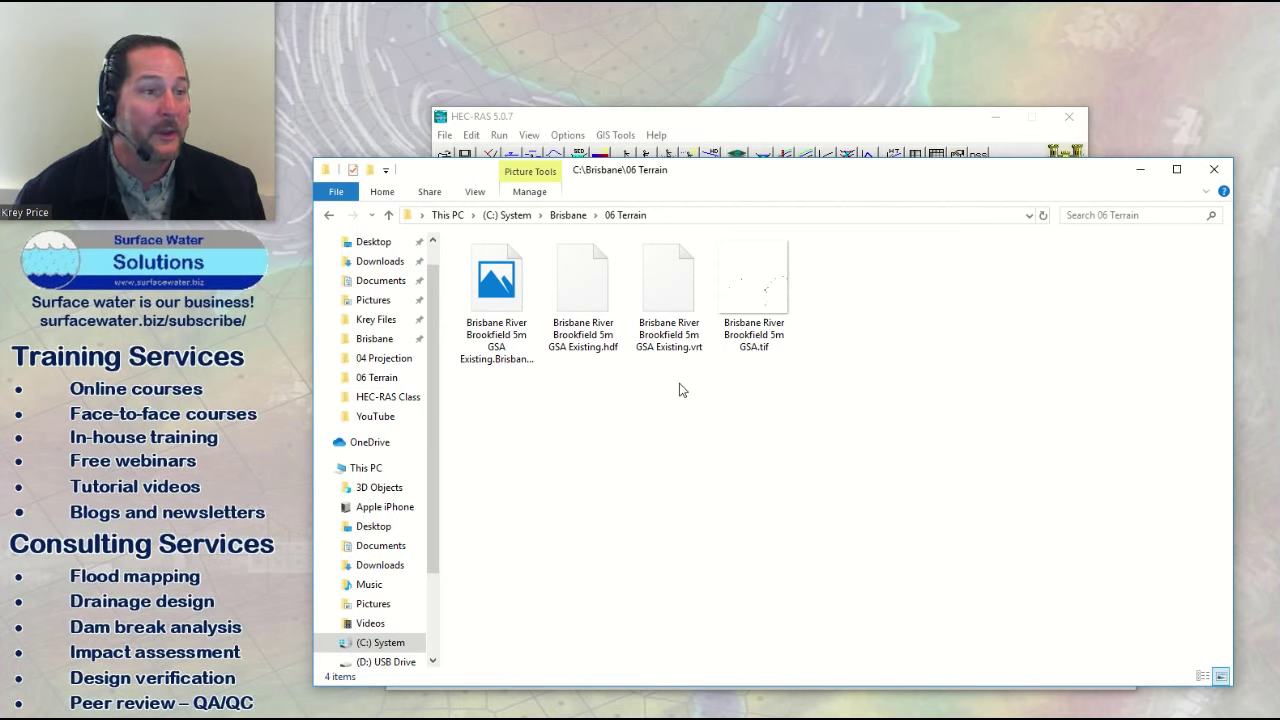
click(768, 302)
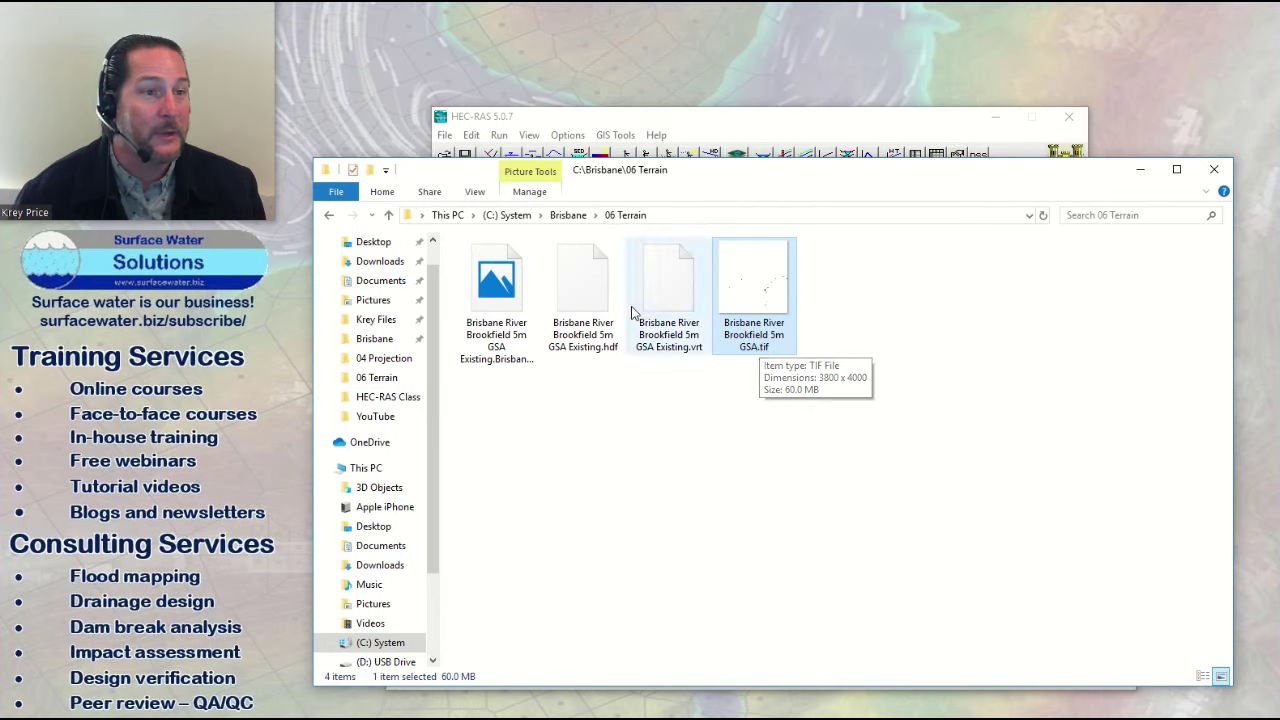
click(514, 310)
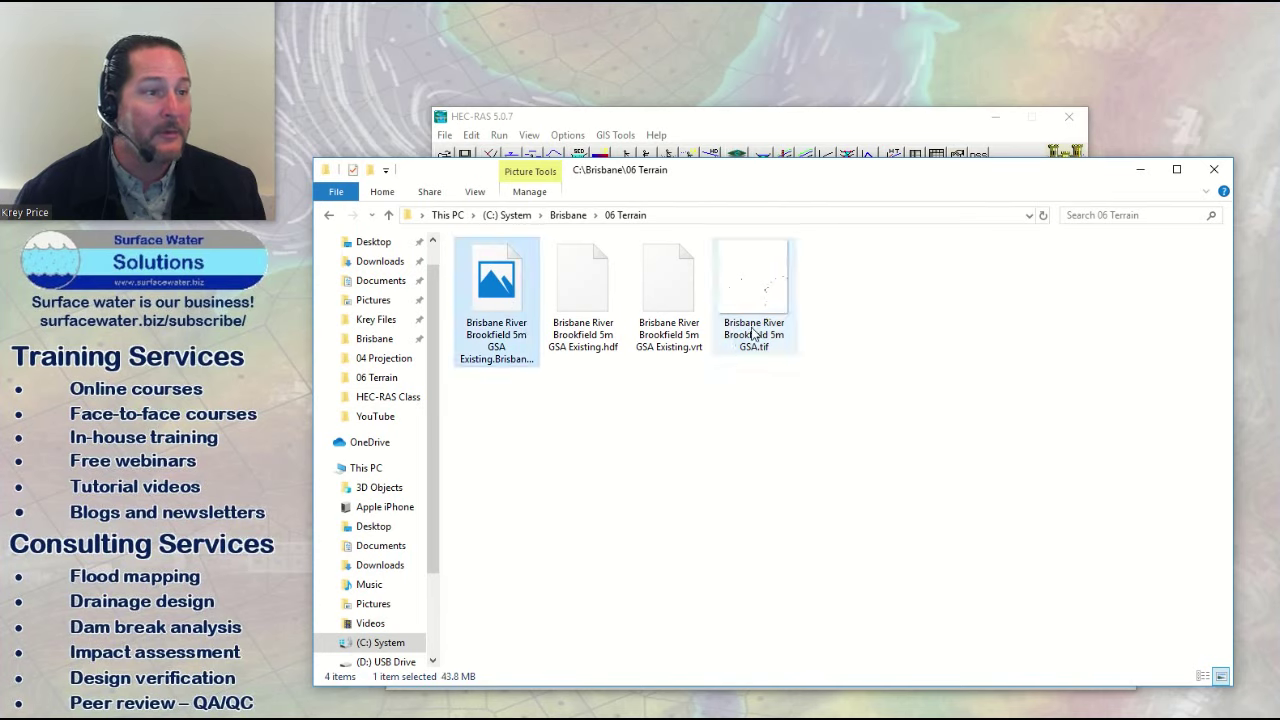
mouse_move(753, 336)
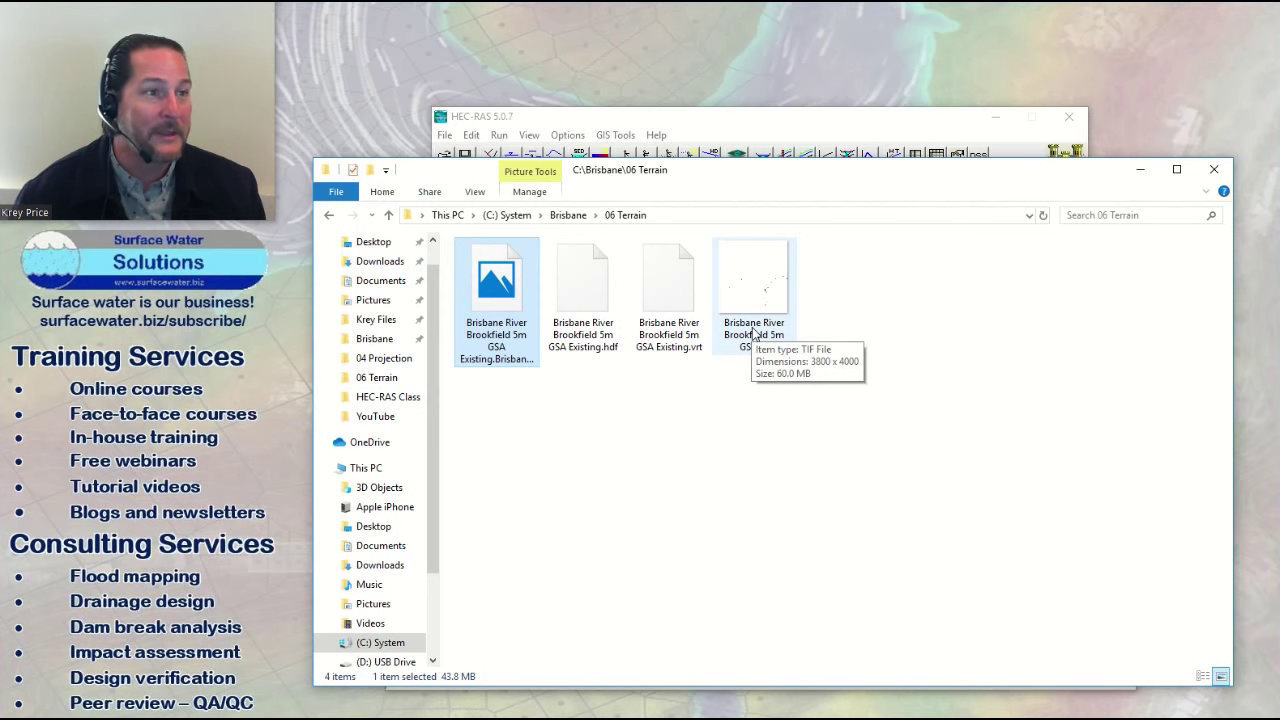
drag(757, 180, 749, 143)
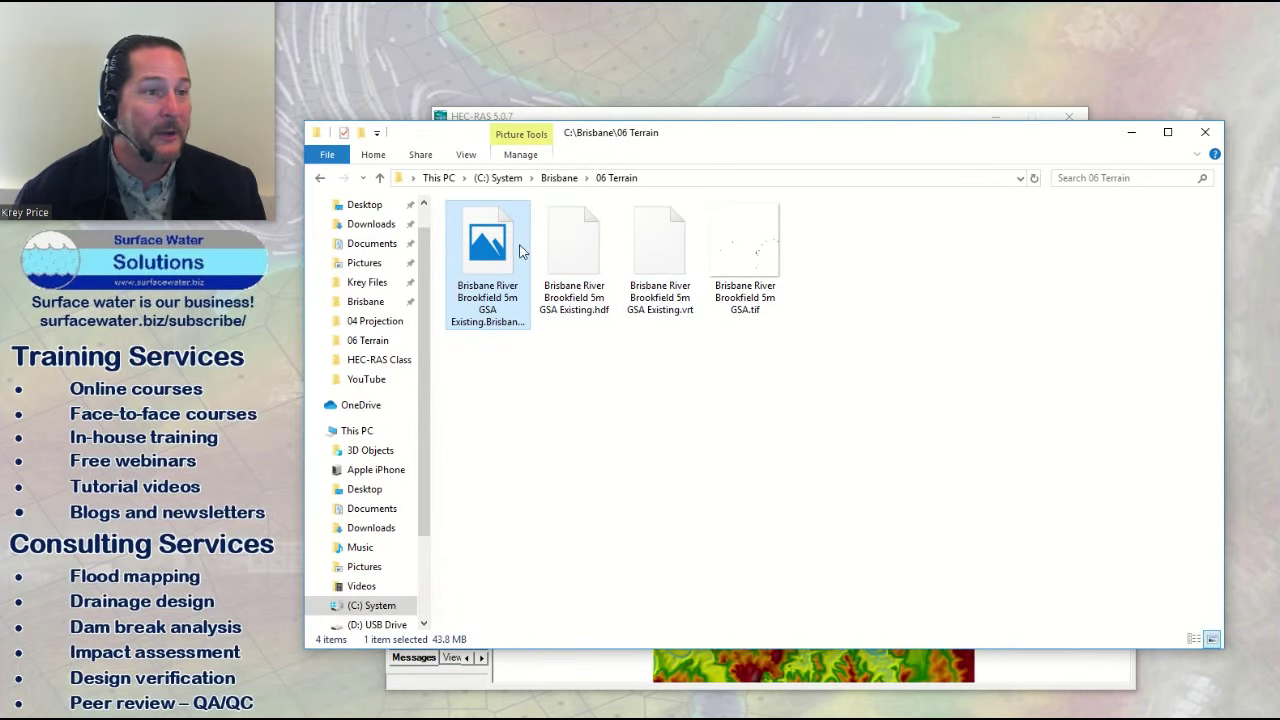
click(586, 265)
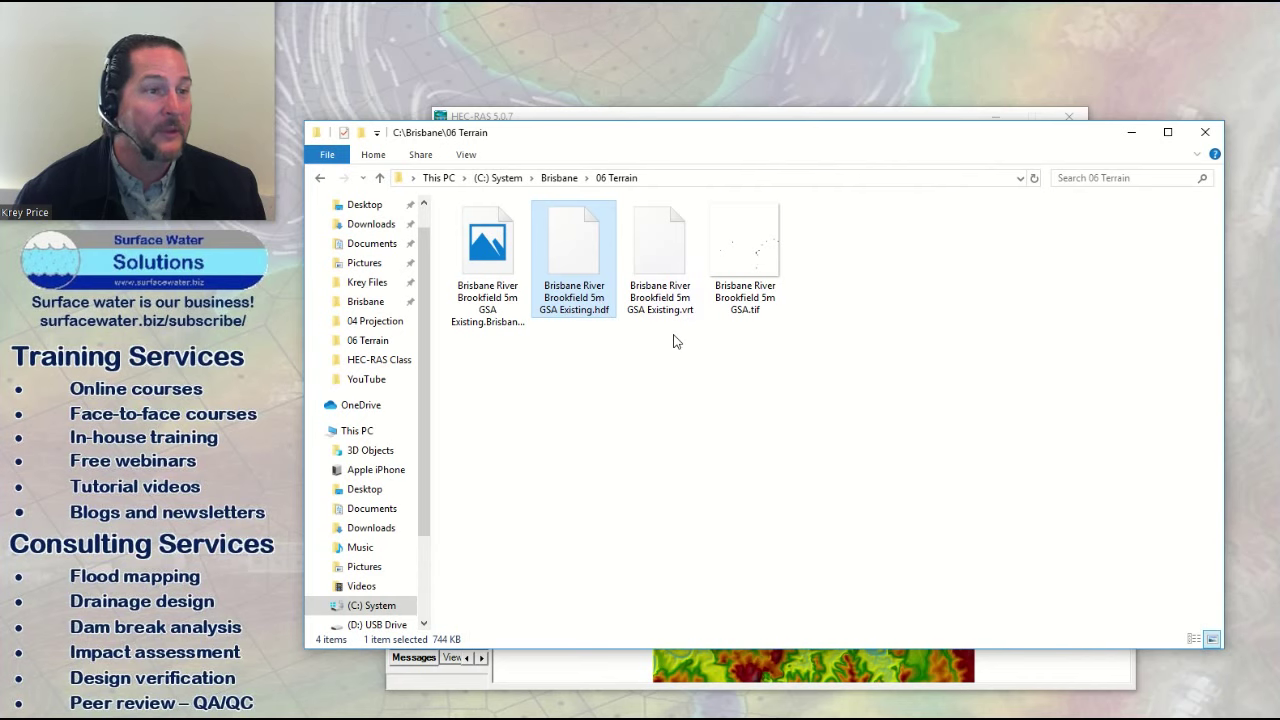
mouse_move(684, 320)
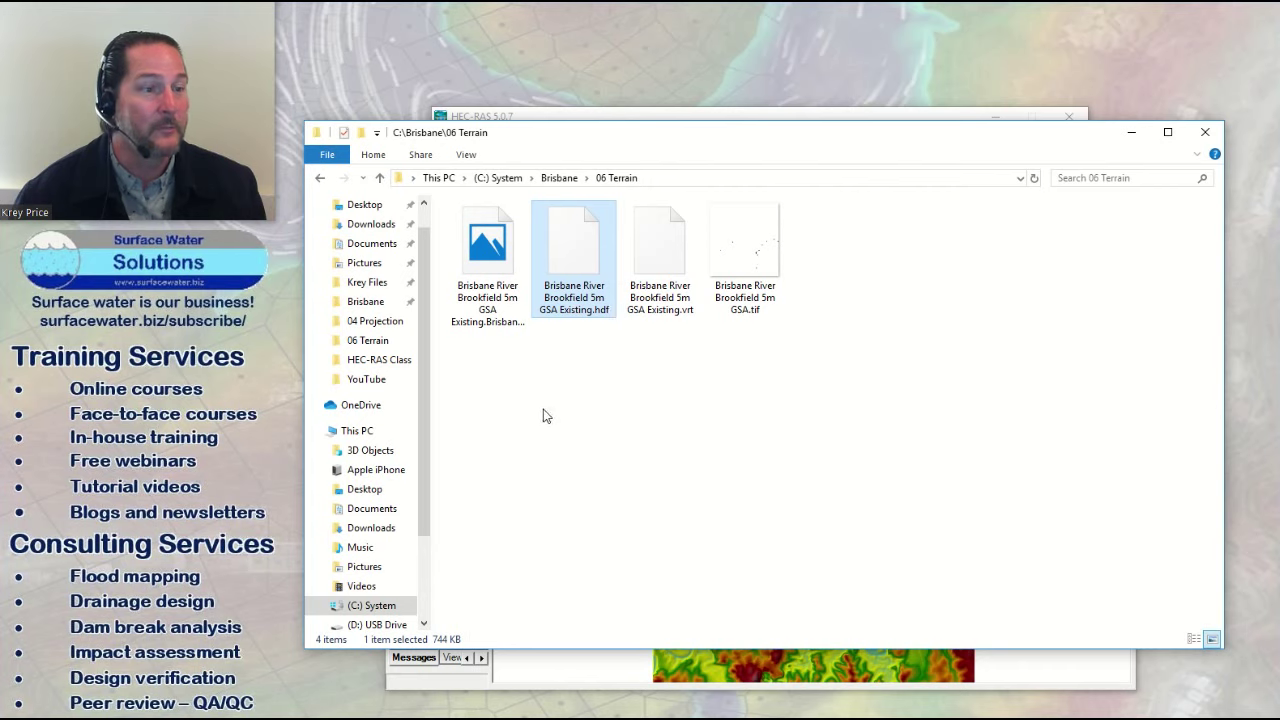
click(1205, 132)
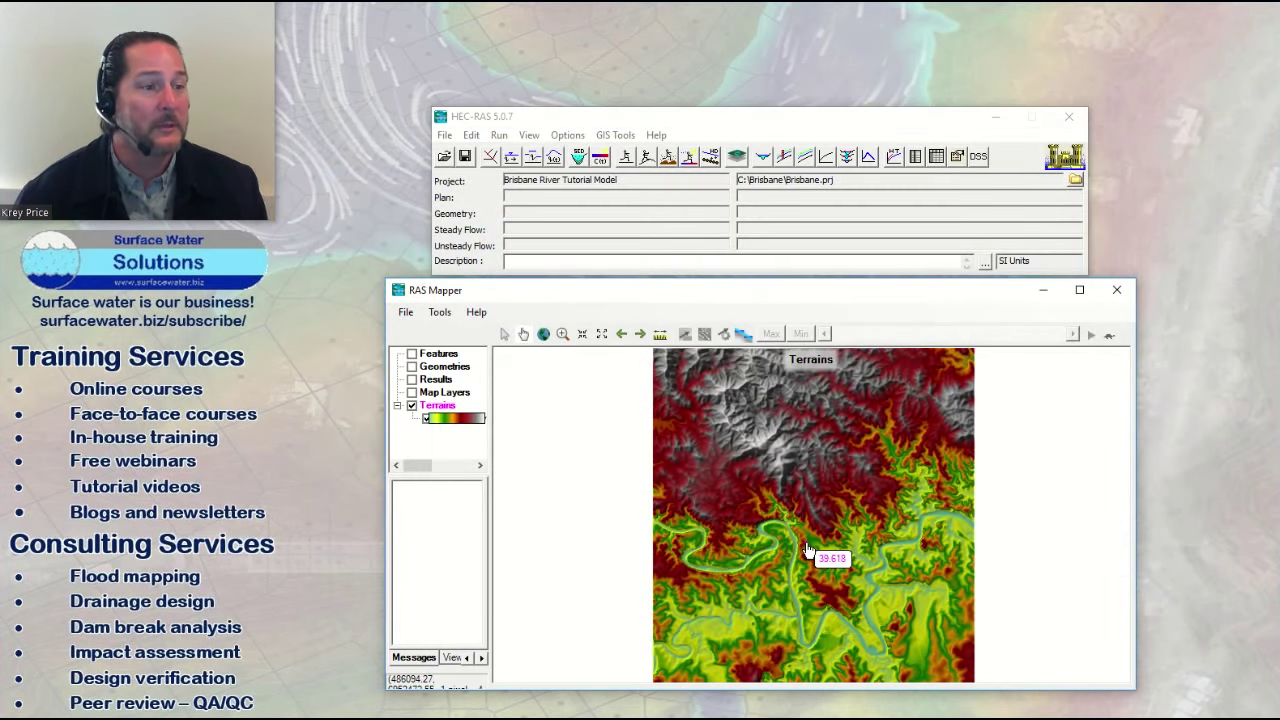
Step: In RAS Mapper, check which existing RAS terrain files can be added from the 06 Terrain folder, without adding any
right_click(447, 408)
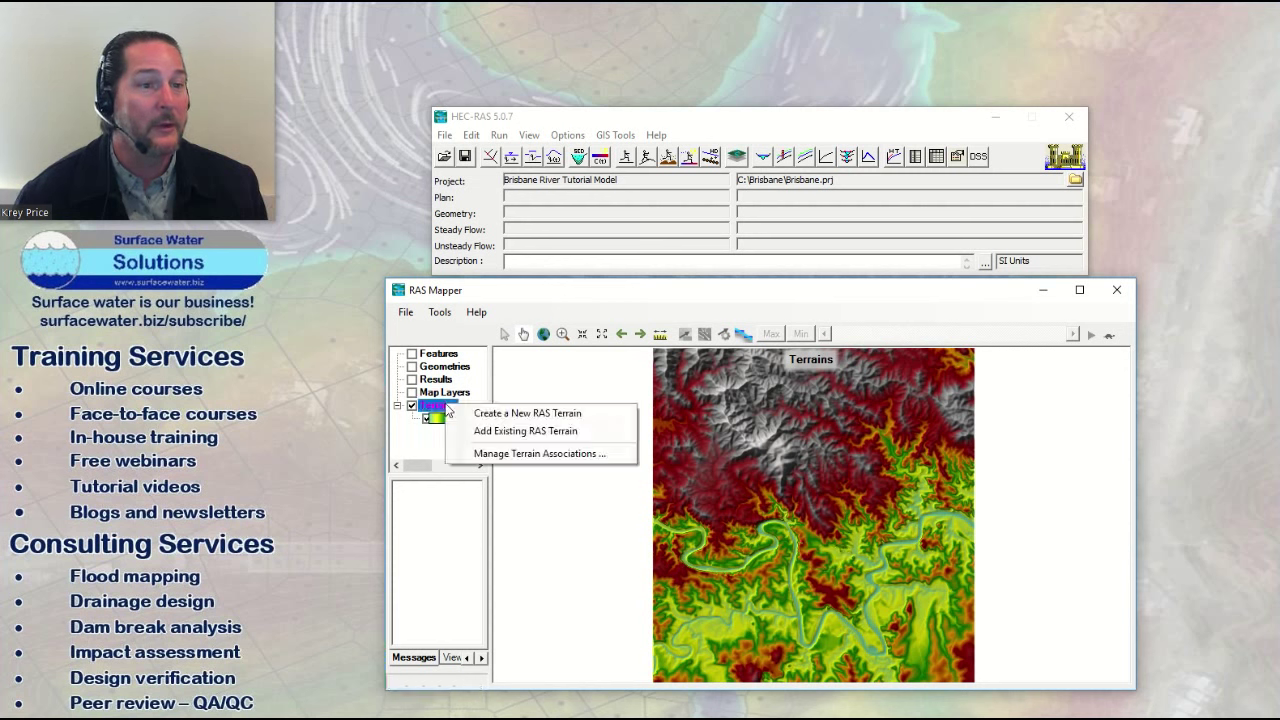
click(533, 436)
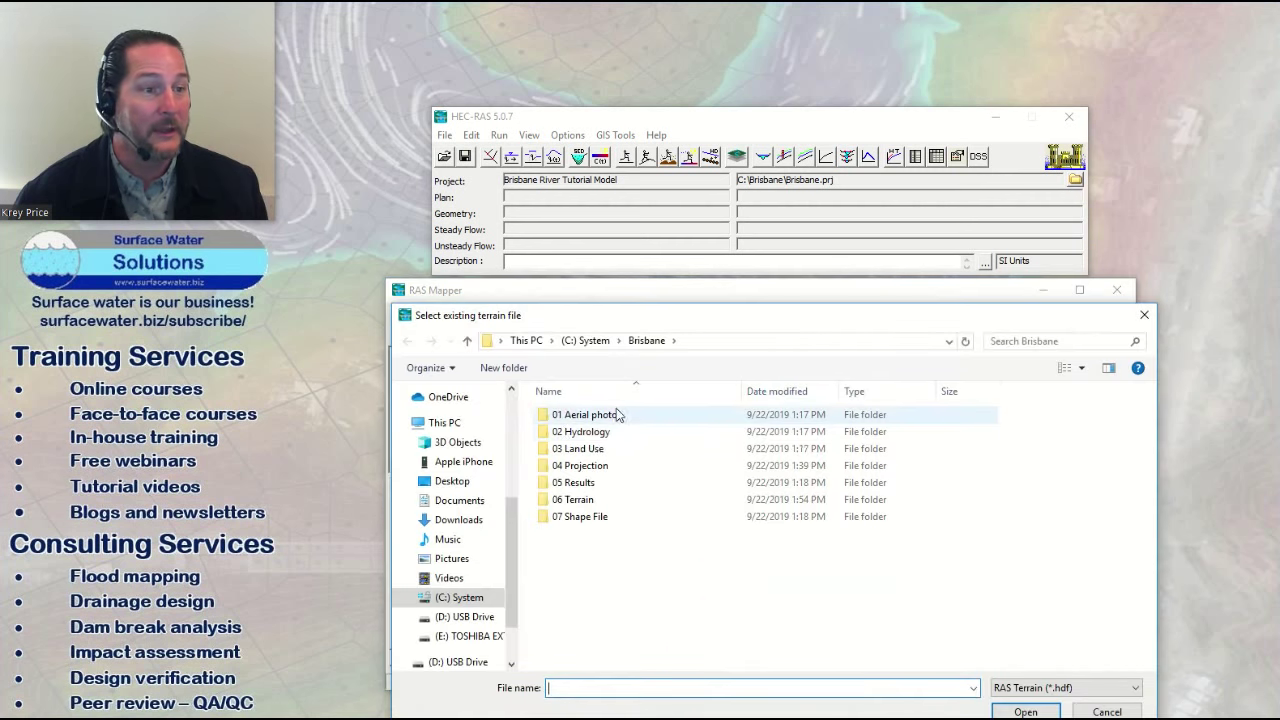
click(588, 505)
double_click(588, 505)
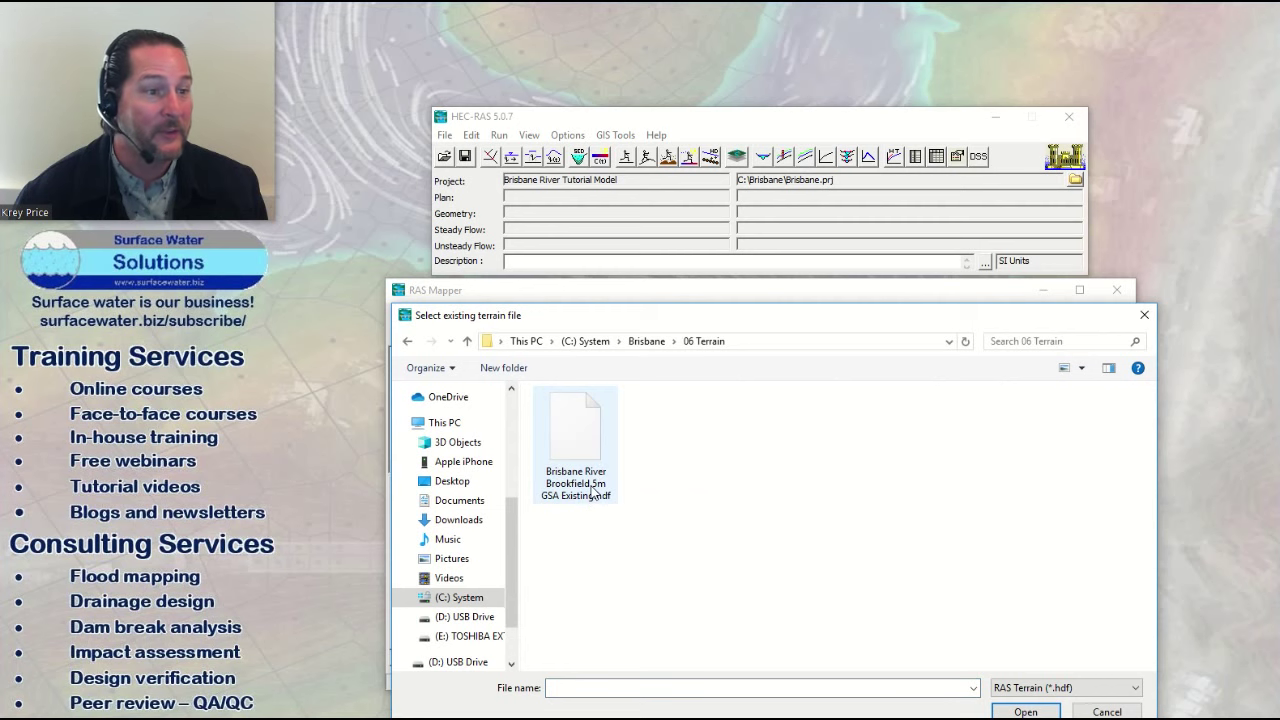
click(1107, 712)
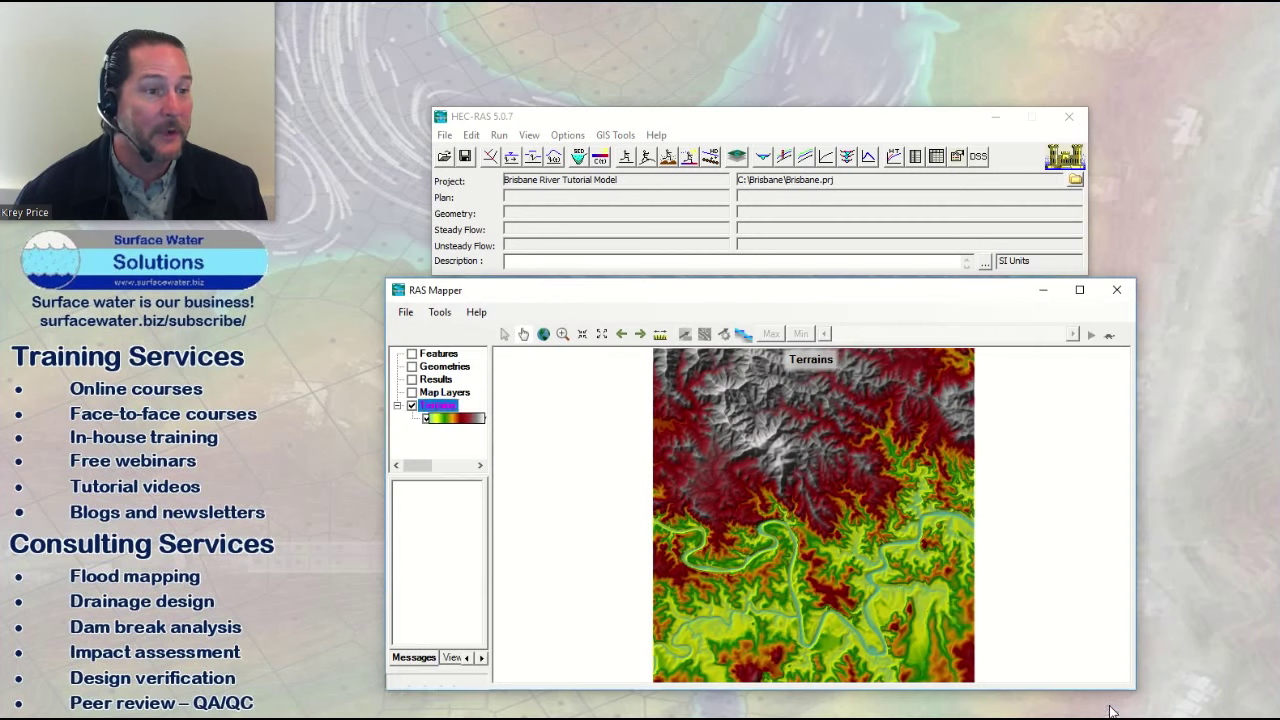
Step: Browse for input rasters for another new RAS terrain, review the file type filters with all files shown, and choose none
right_click(441, 406)
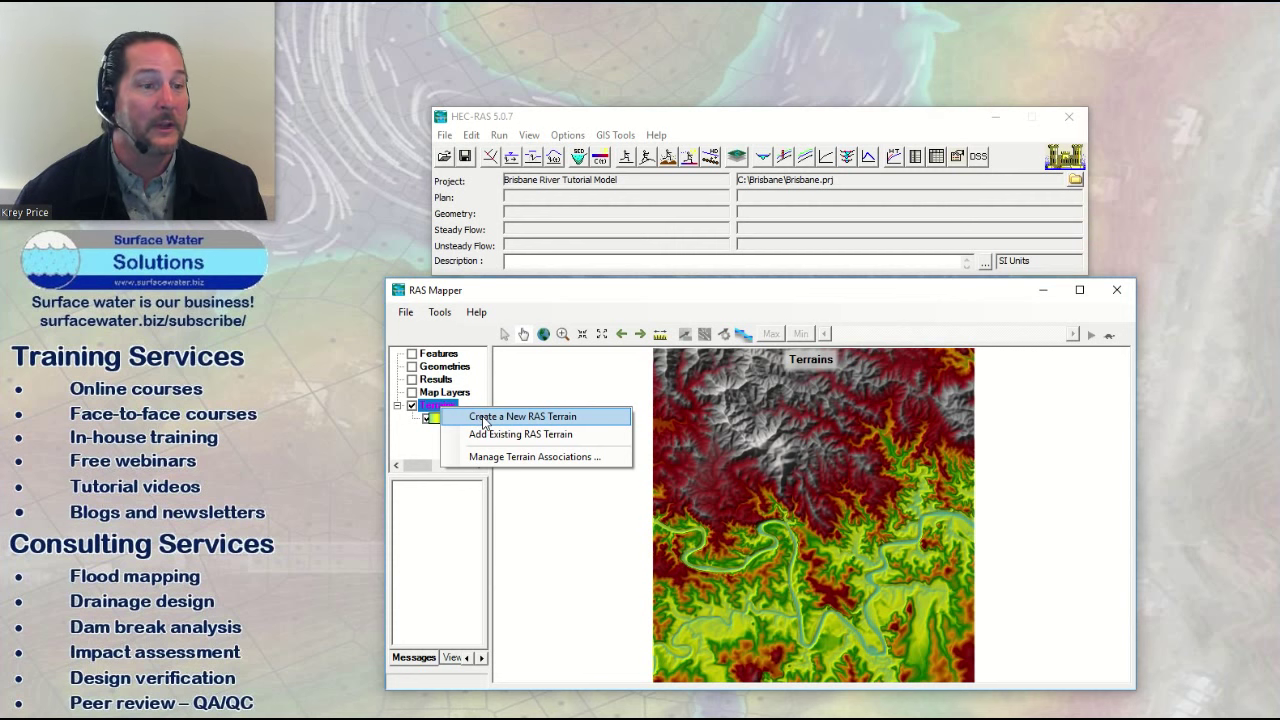
click(485, 422)
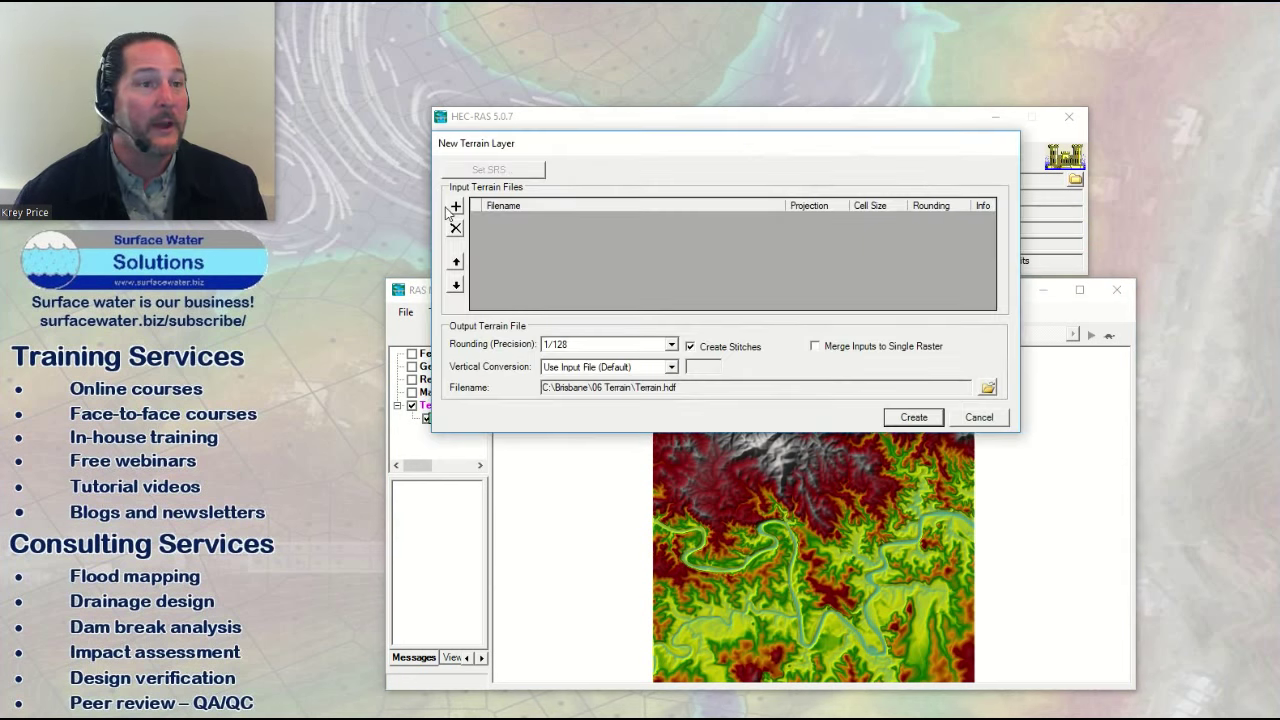
click(455, 208)
click(1112, 544)
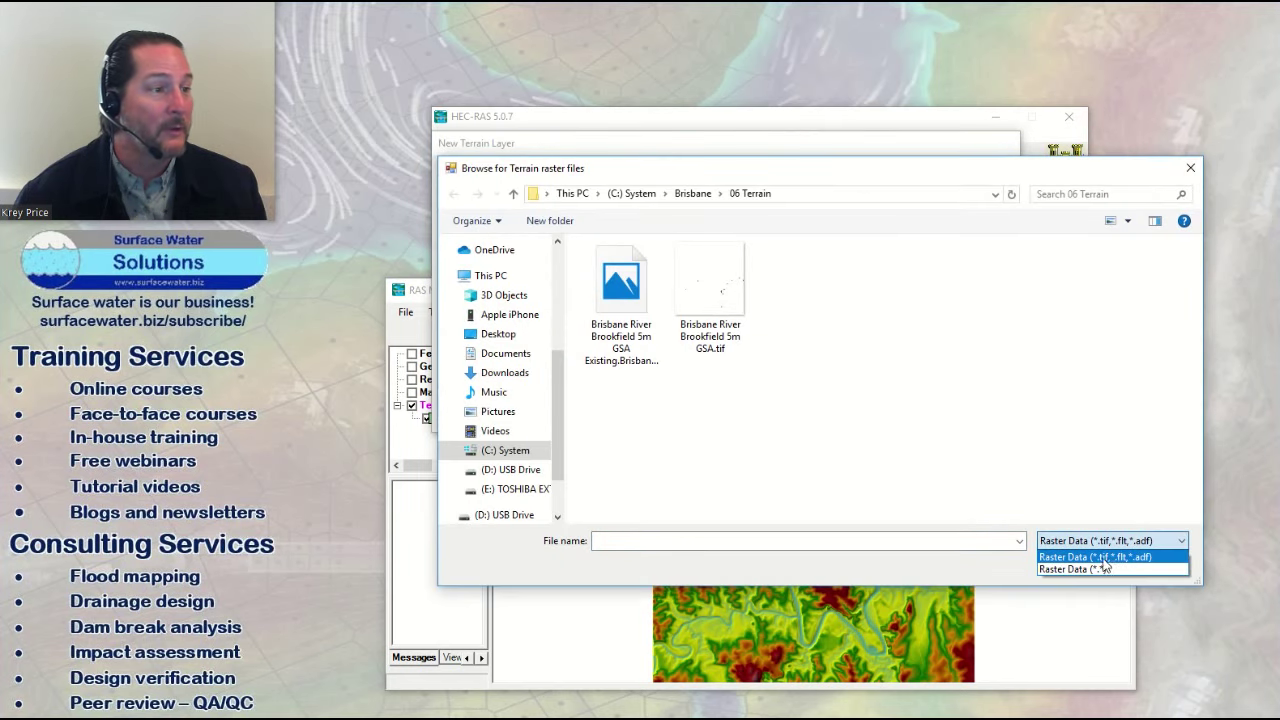
click(1097, 570)
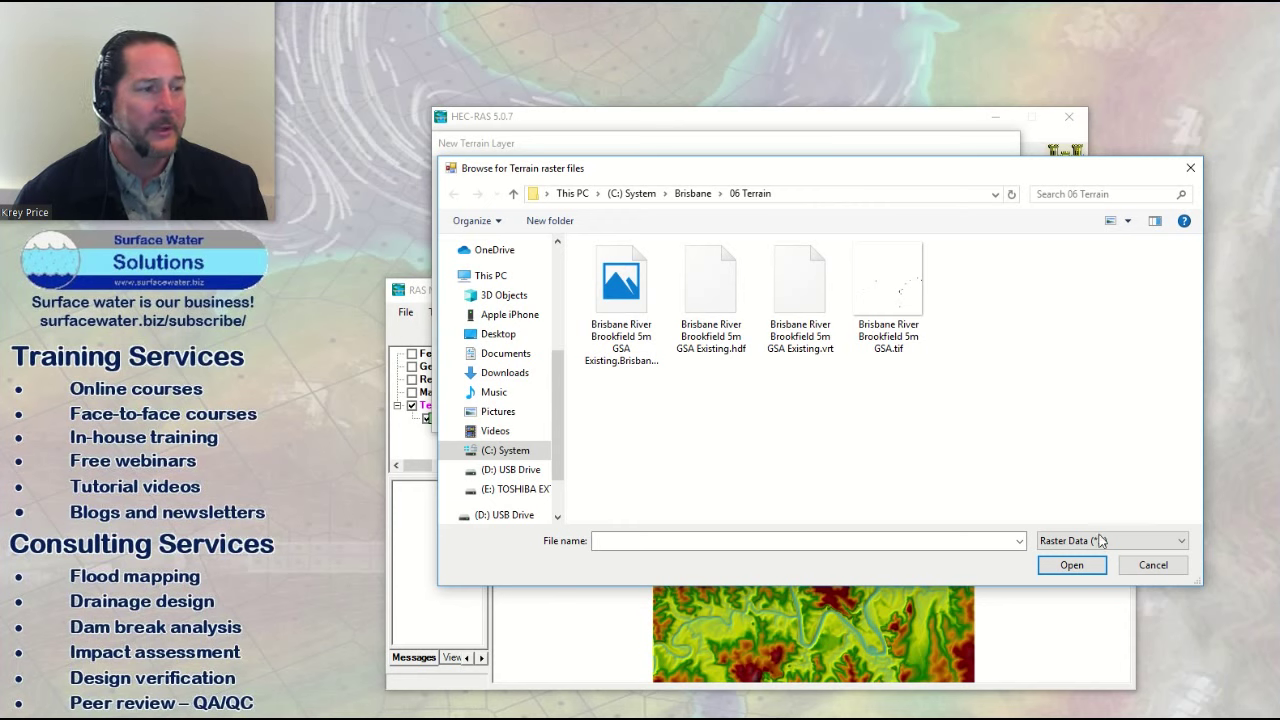
click(1153, 569)
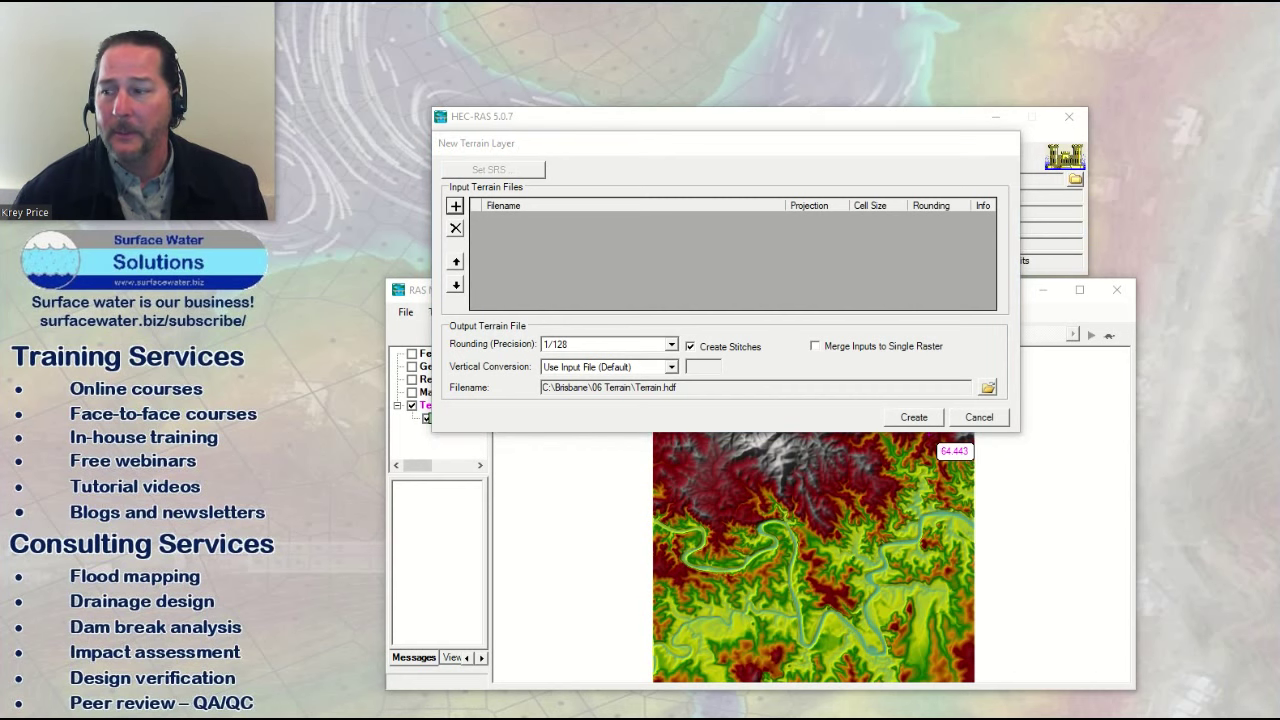
Step: Switch to Notepad and examine the six header lines of the Brisbane 2km x 2km Tile AB23.asc grid file
drag(0, 128, 338, 147)
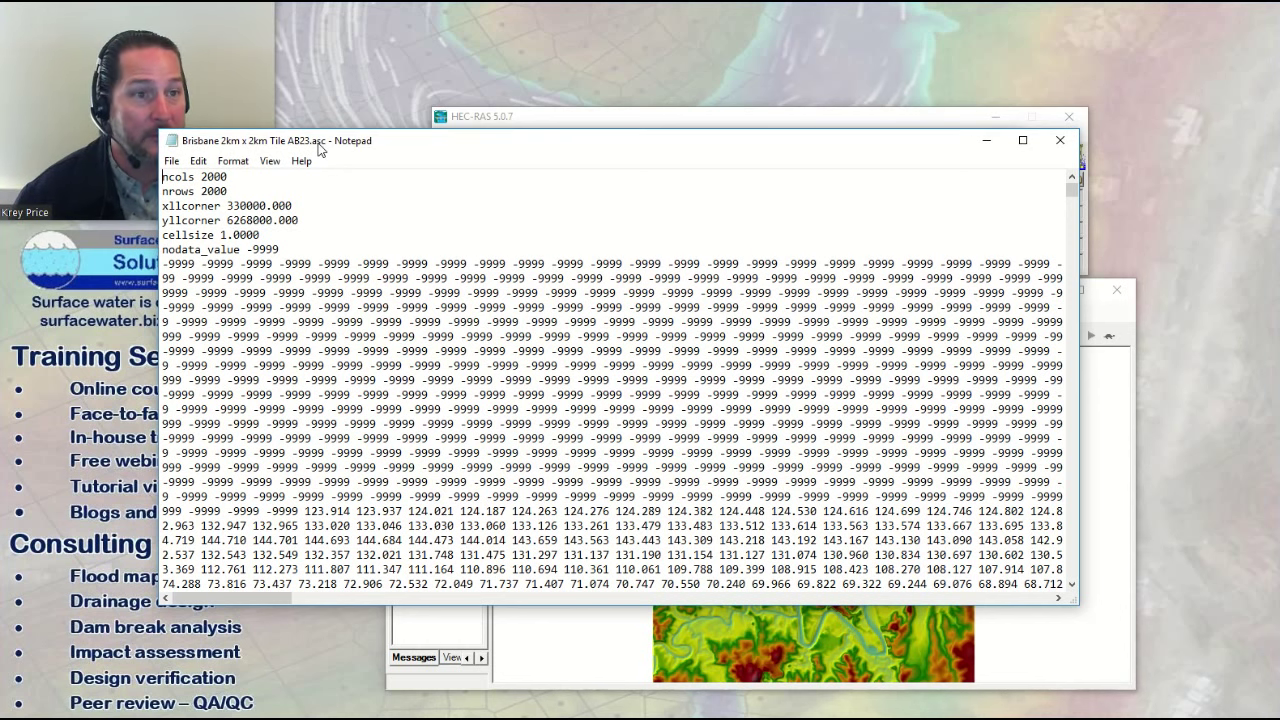
drag(332, 147, 450, 114)
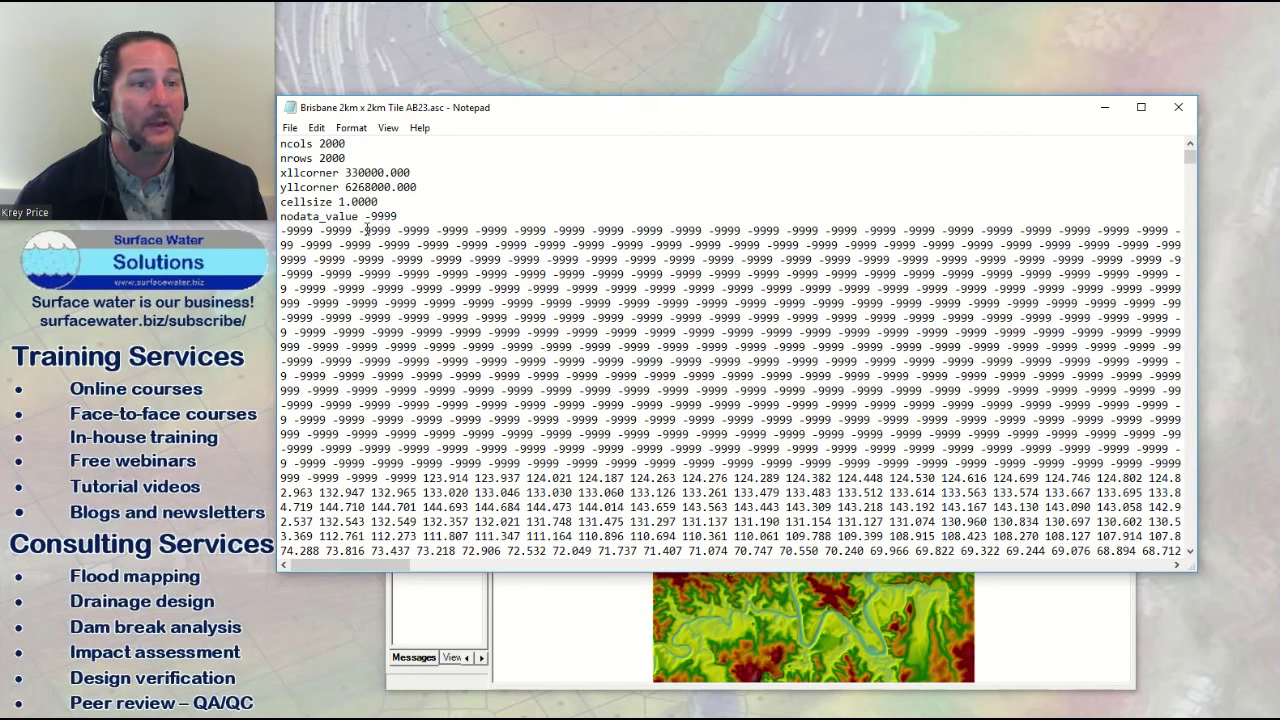
drag(421, 218, 271, 137)
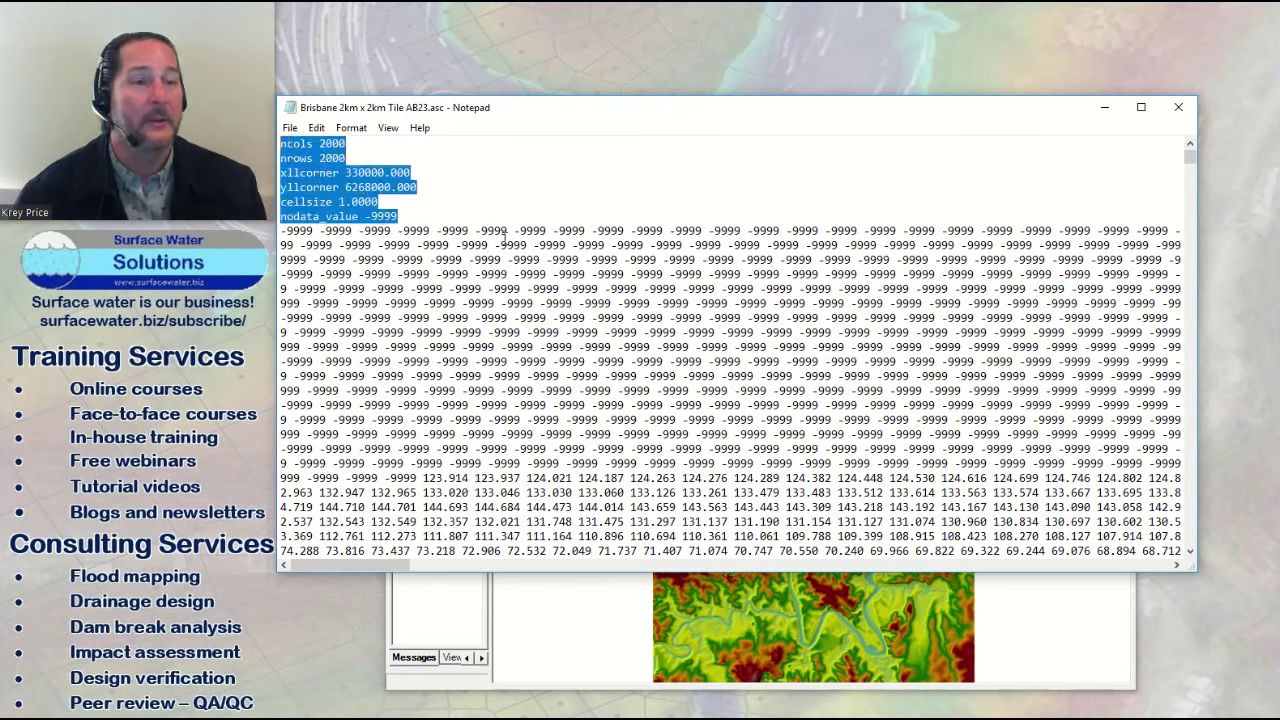
click(416, 214)
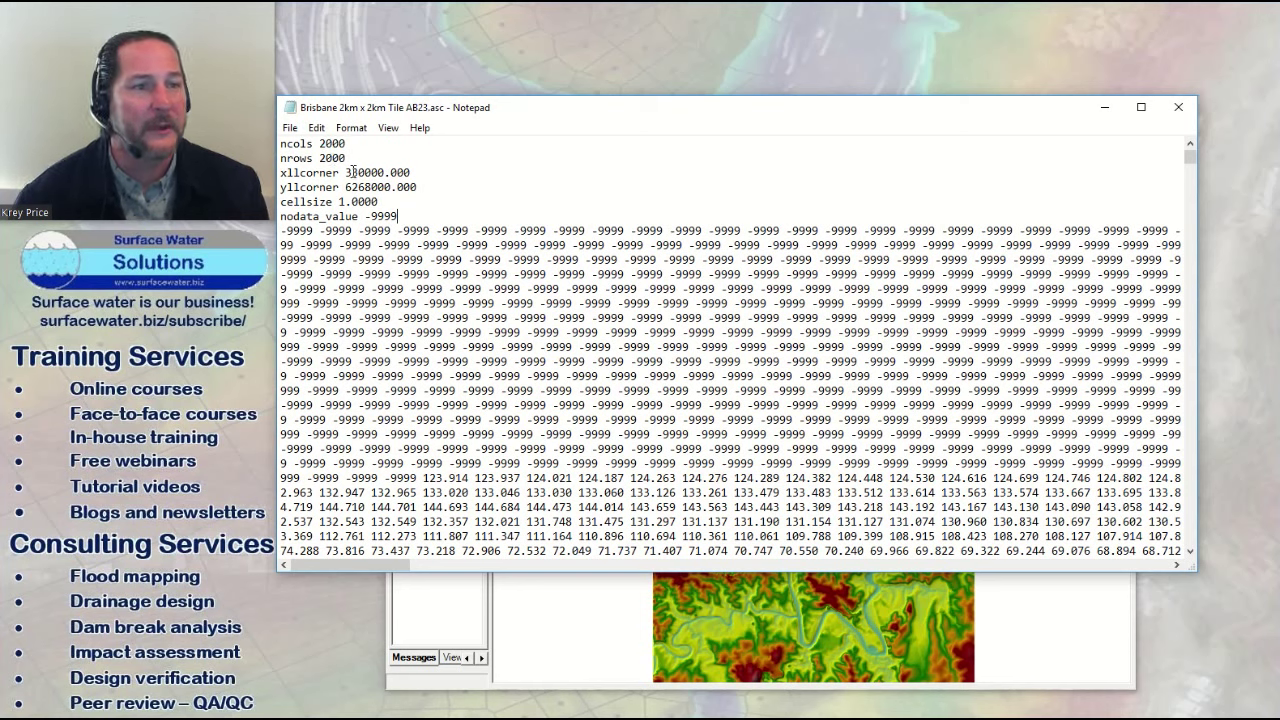
Step: Examine the lower-left corner coordinate, cell size and no-data value in the header, and the first no-data cell of the grid
drag(365, 172, 385, 172)
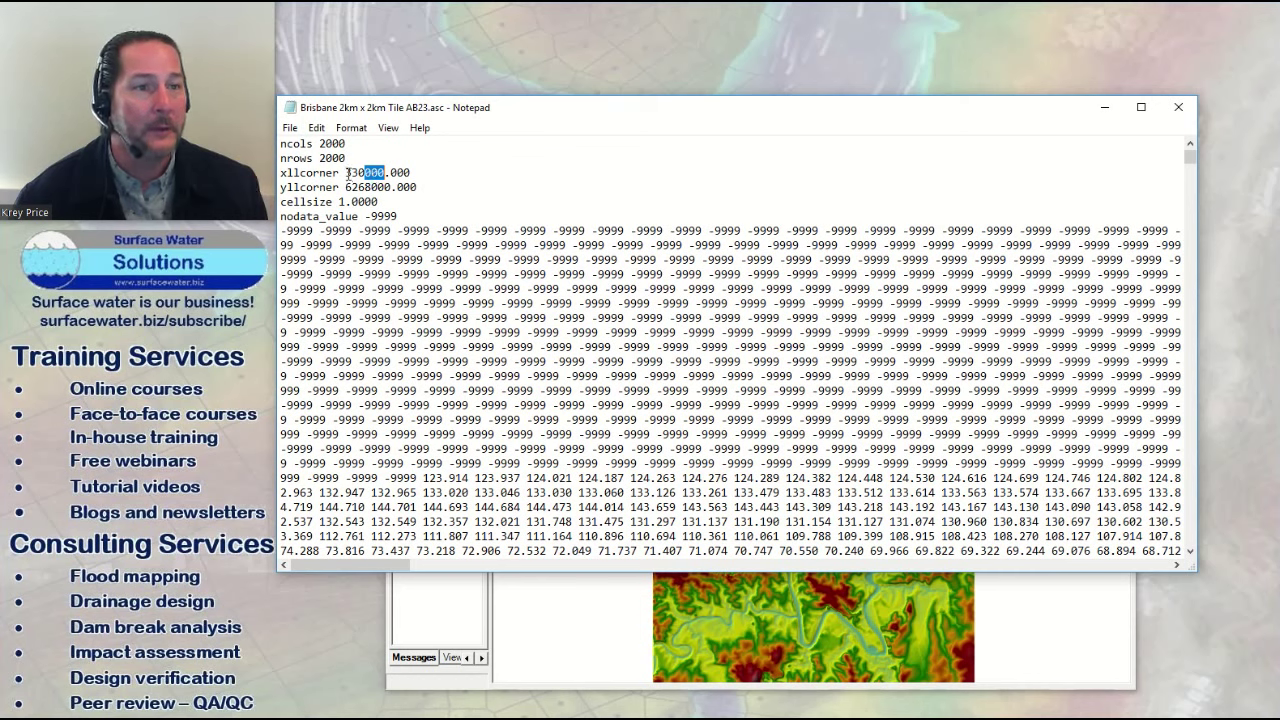
drag(380, 201, 281, 141)
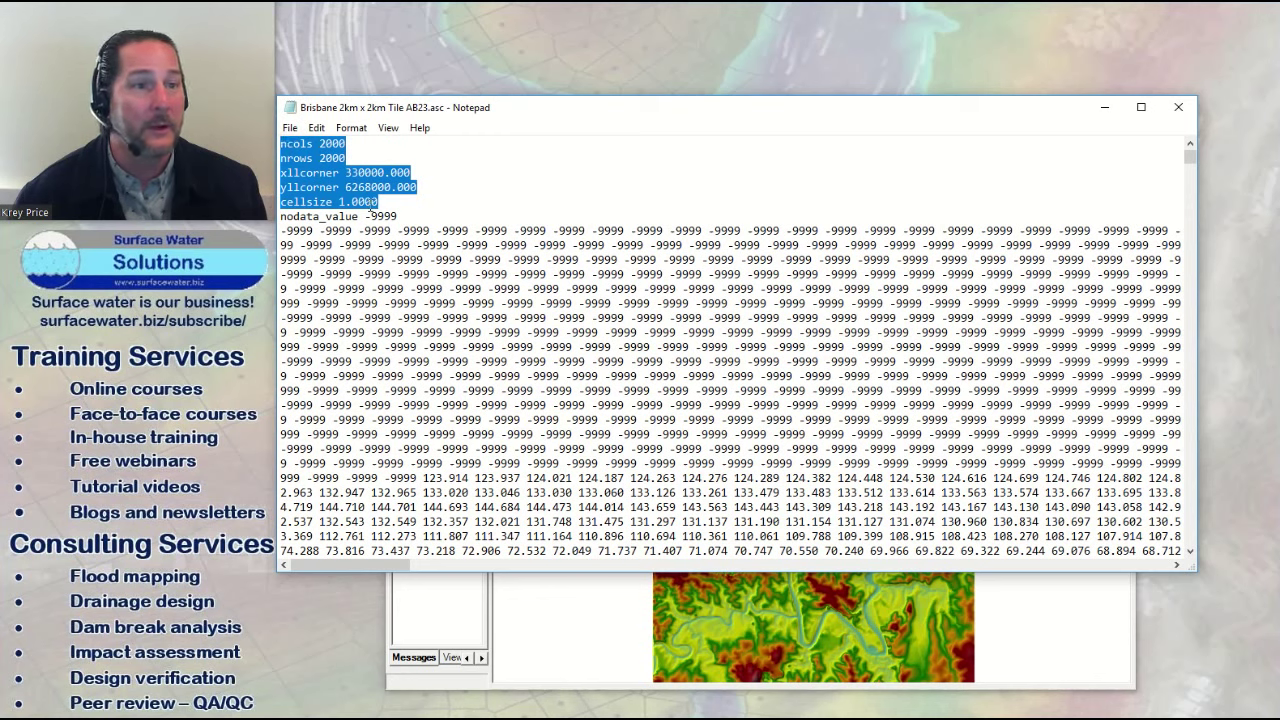
click(342, 203)
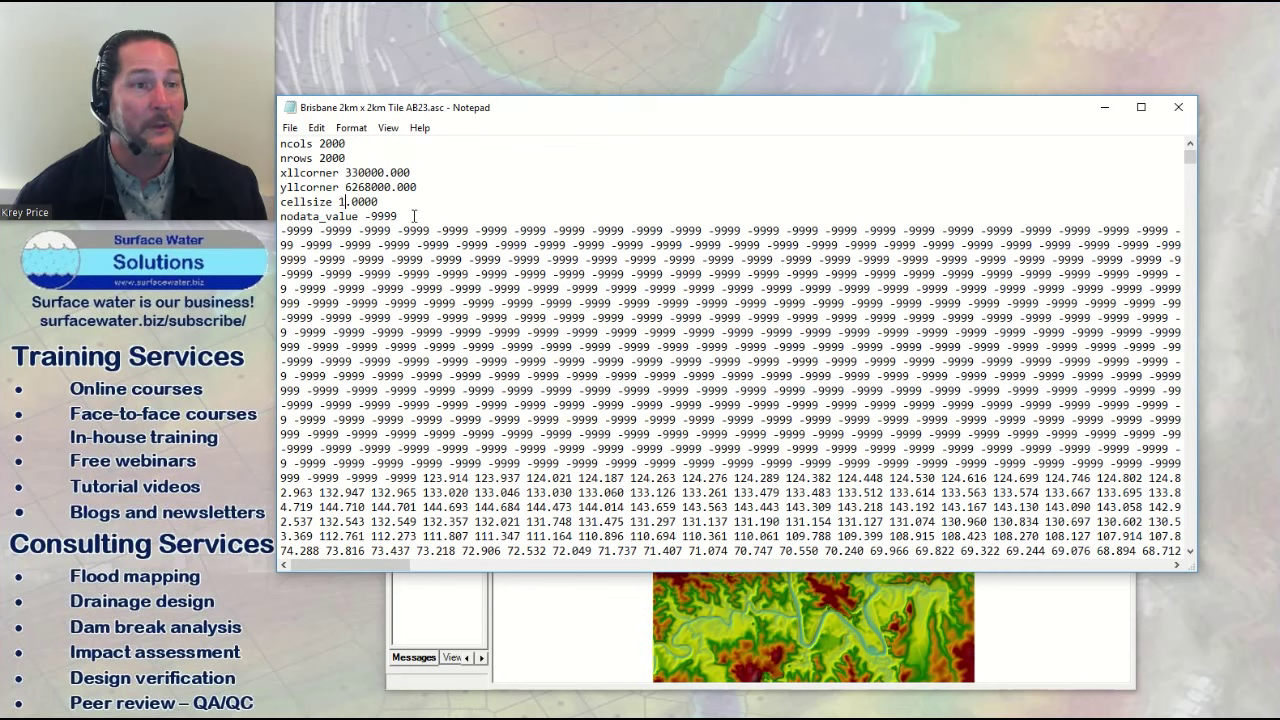
drag(370, 216, 394, 216)
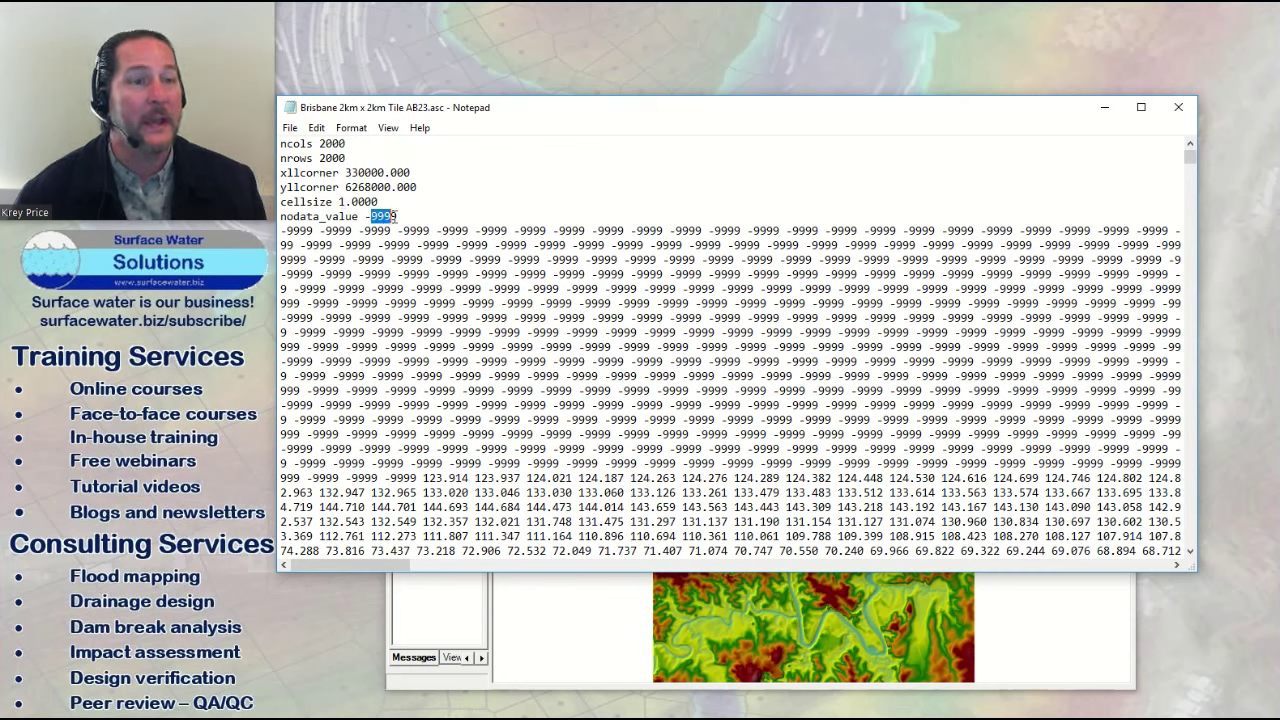
click(282, 231)
drag(282, 231, 314, 231)
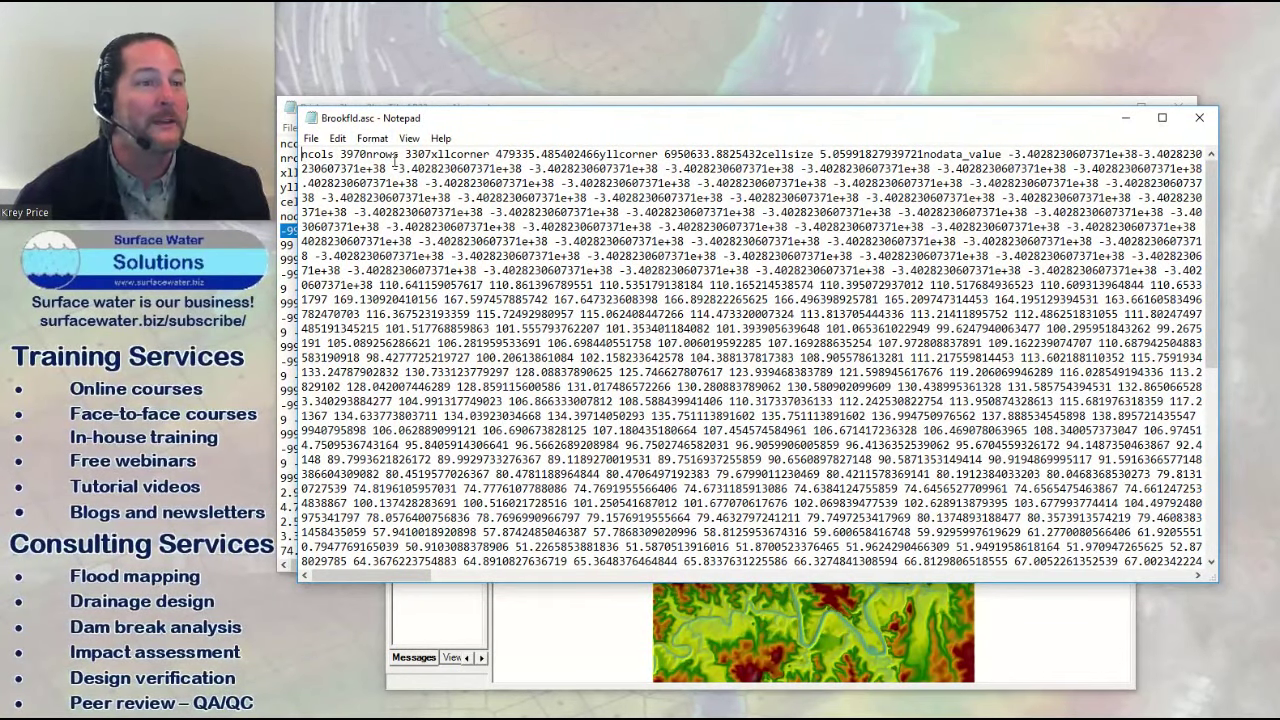
Step: In Brookfld.asc, compare the no-data value in the header with the no-data cells of the grid
drag(386, 227, 516, 228)
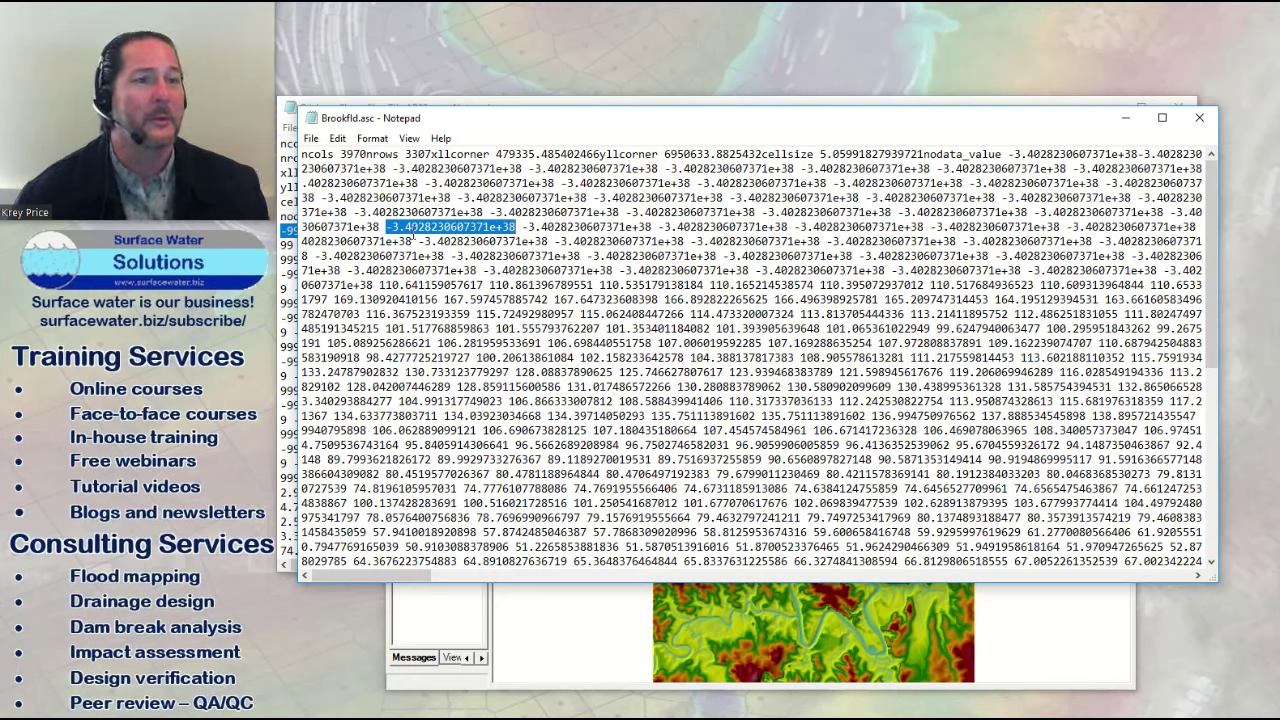
click(430, 233)
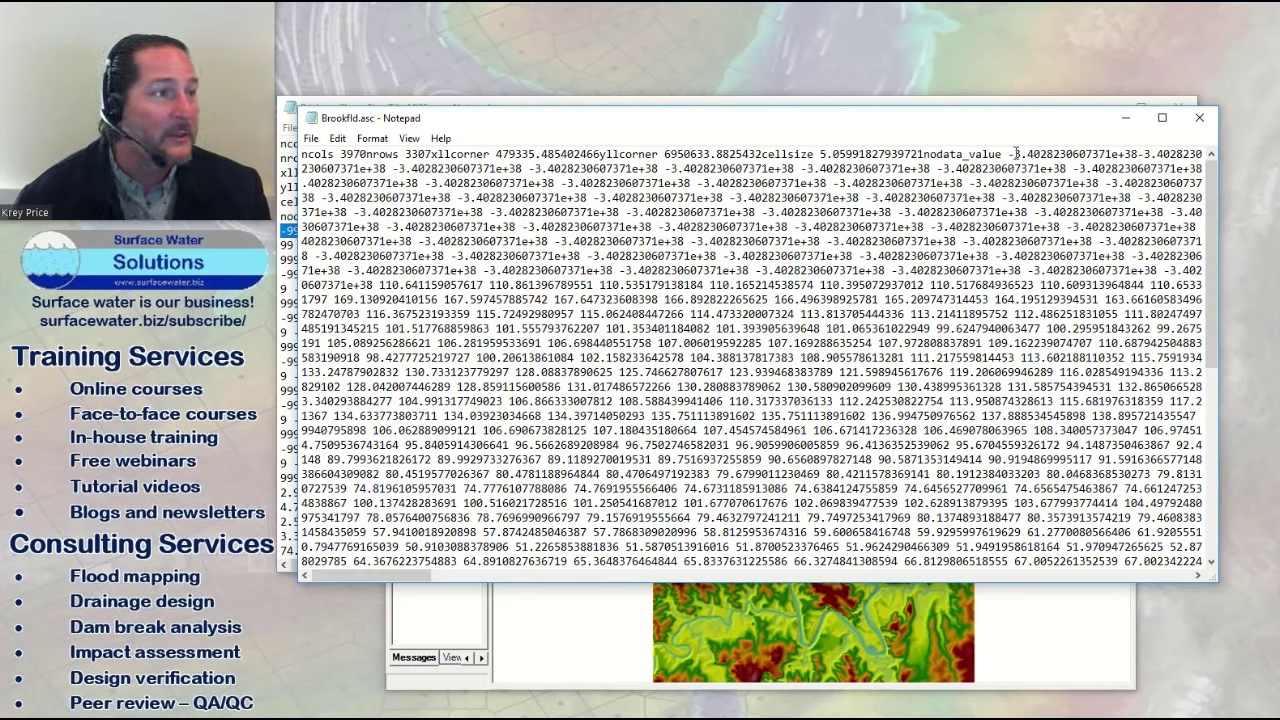
drag(1015, 153, 1140, 160)
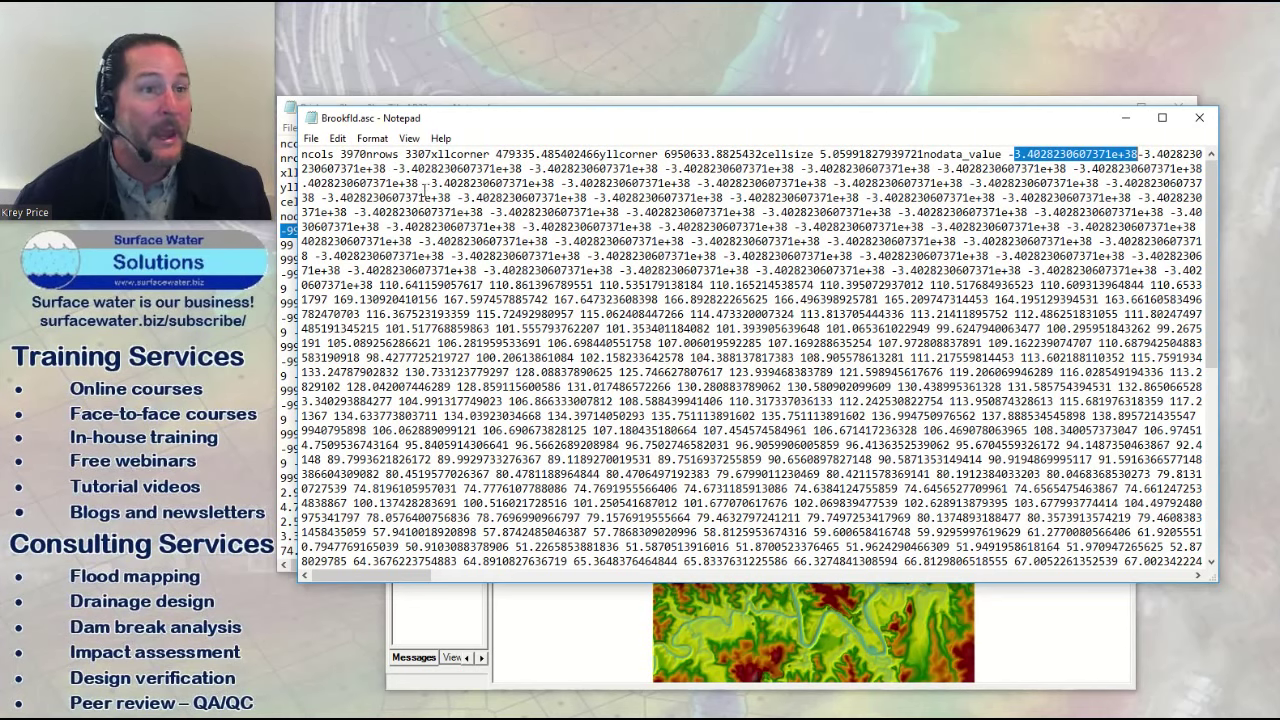
drag(426, 183, 557, 185)
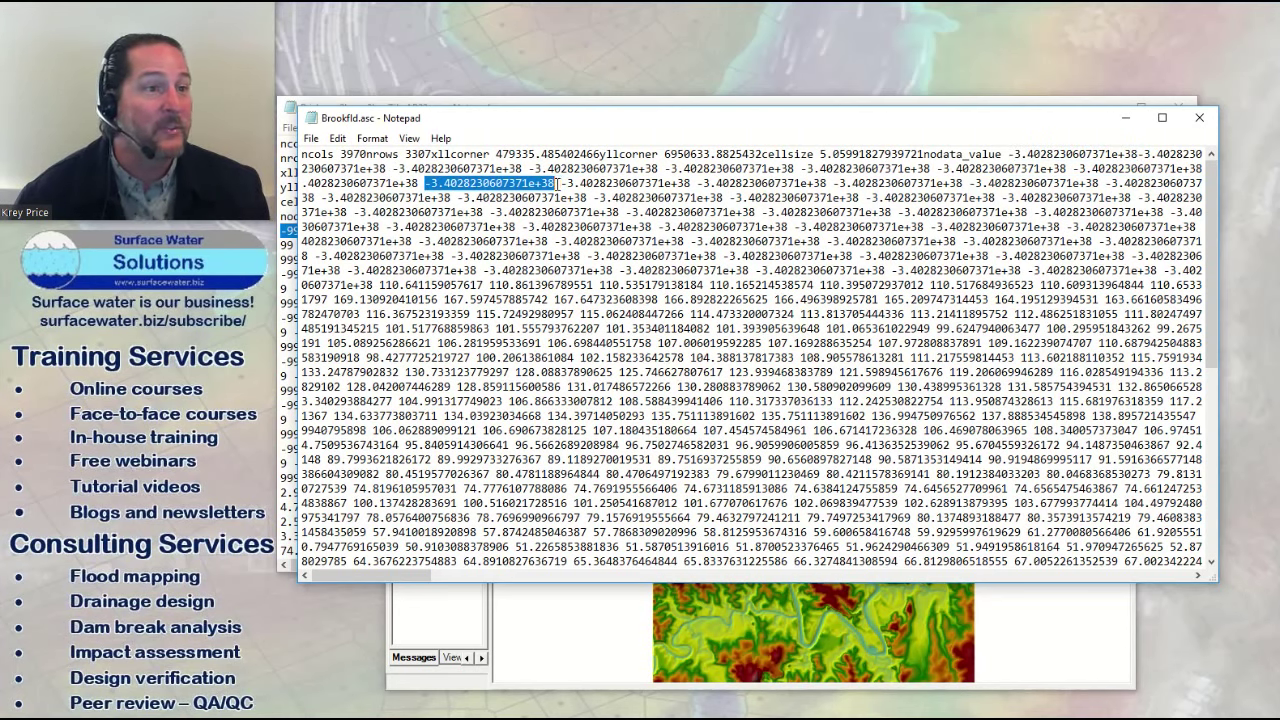
Step: Compare the decimal precision of elevations in Brookfld.asc with the Brisbane 2km x 2km tile, closing Brookfld.asc in between
drag(374, 431, 478, 431)
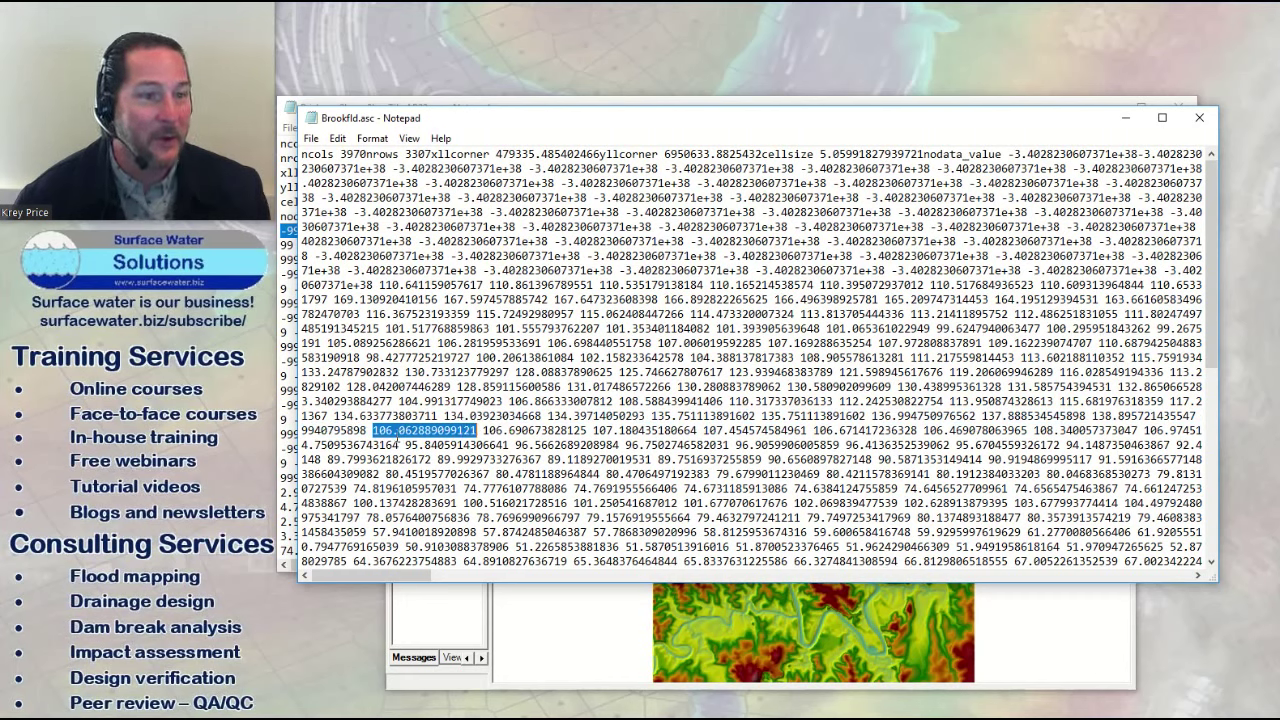
click(420, 430)
drag(431, 430, 472, 430)
click(466, 455)
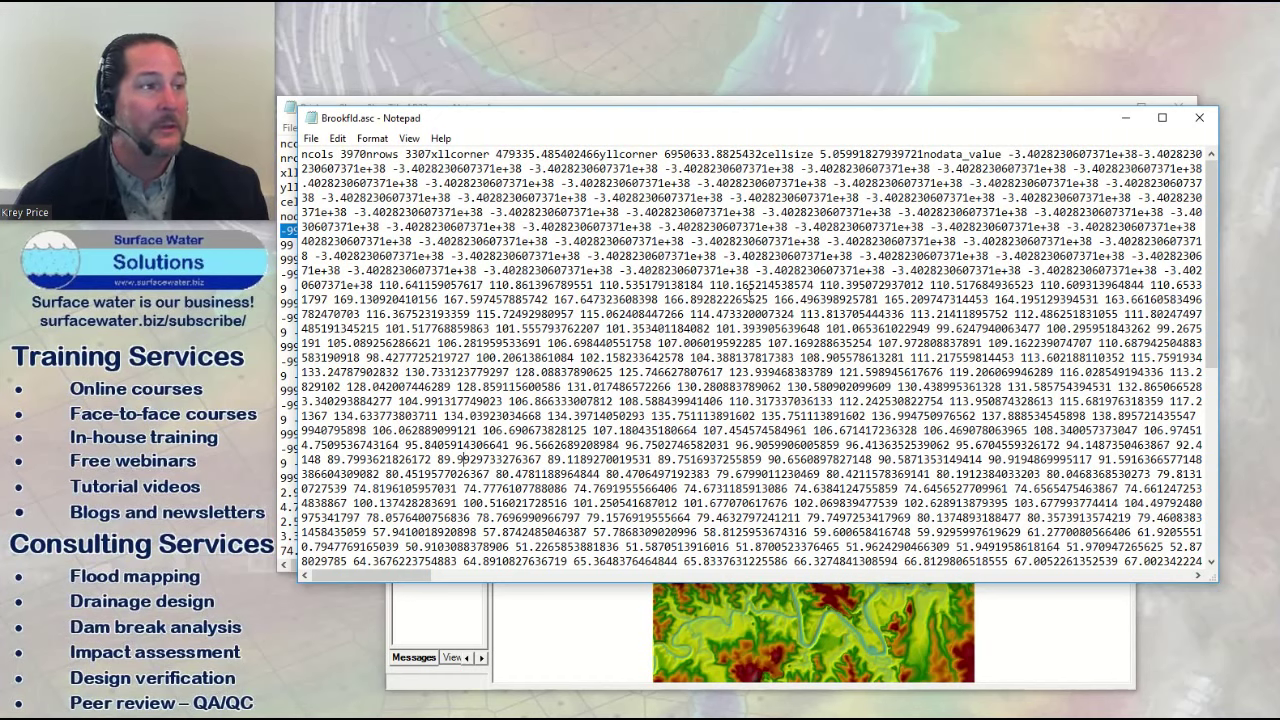
click(1201, 119)
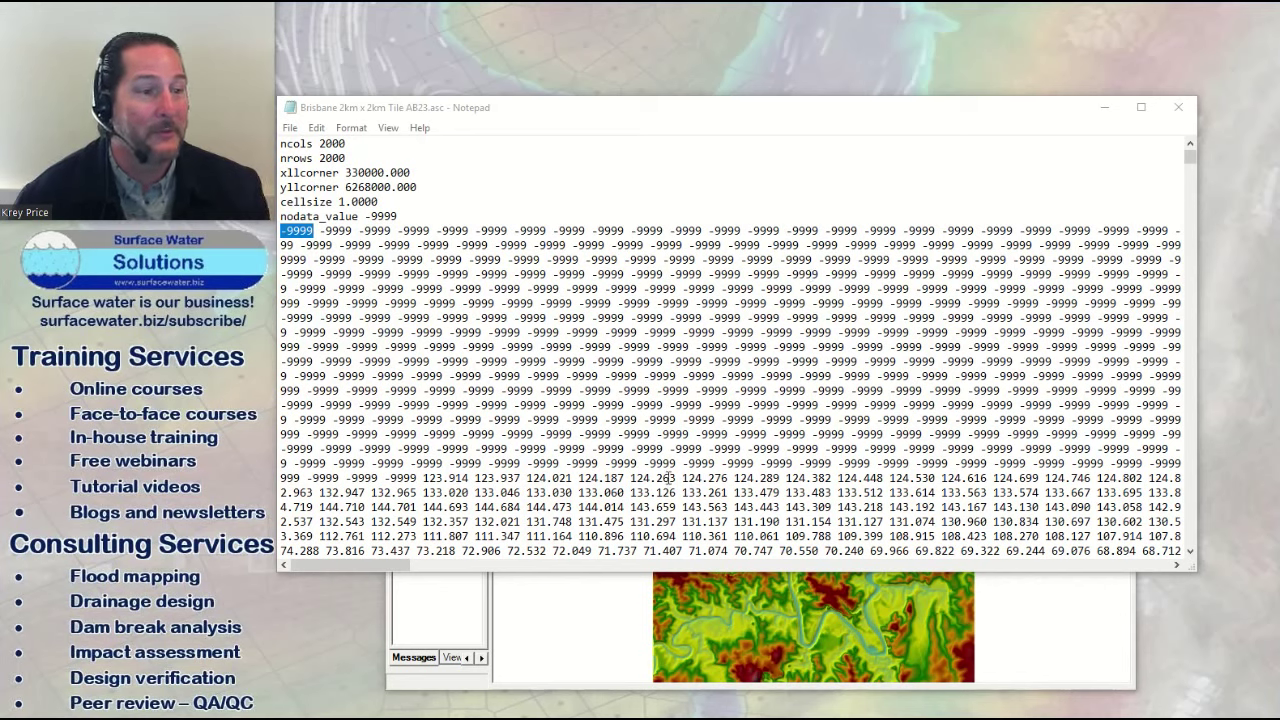
drag(631, 478, 677, 479)
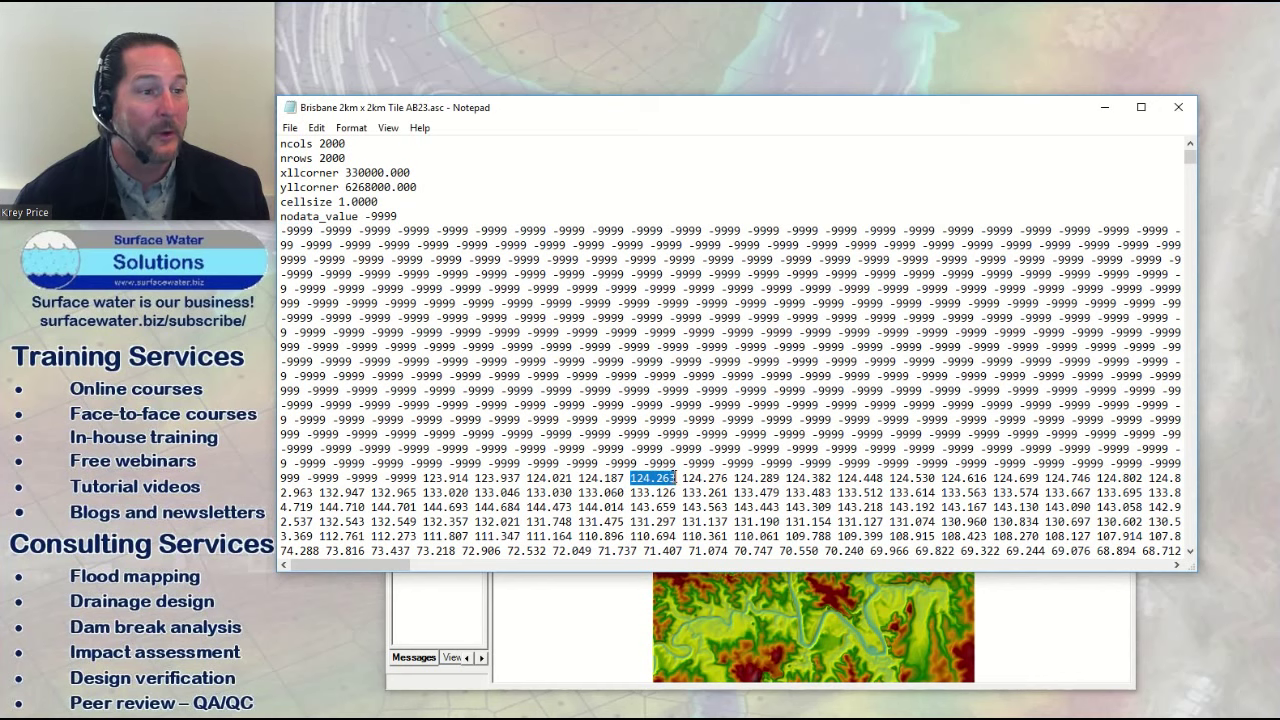
click(658, 485)
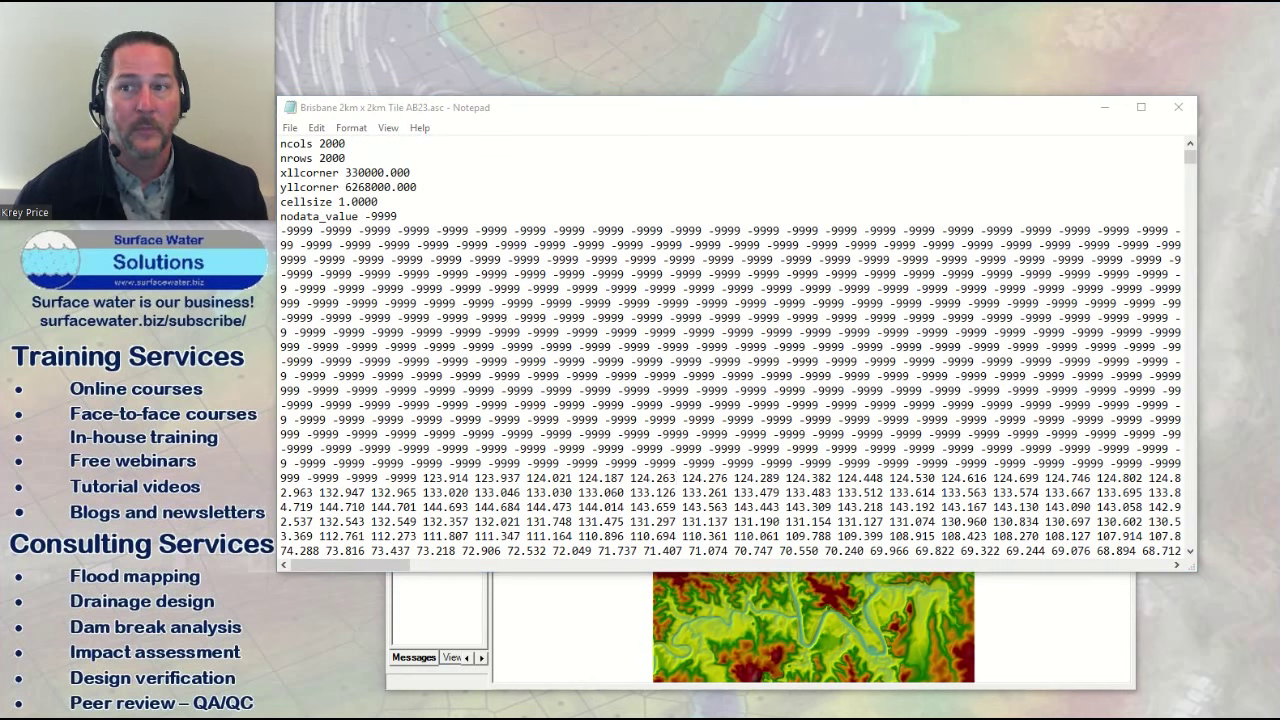
Step: Switch to Photos to view the diagram comparing triangulated and gridded terrain surfaces, and close it
key(alt+Tab)
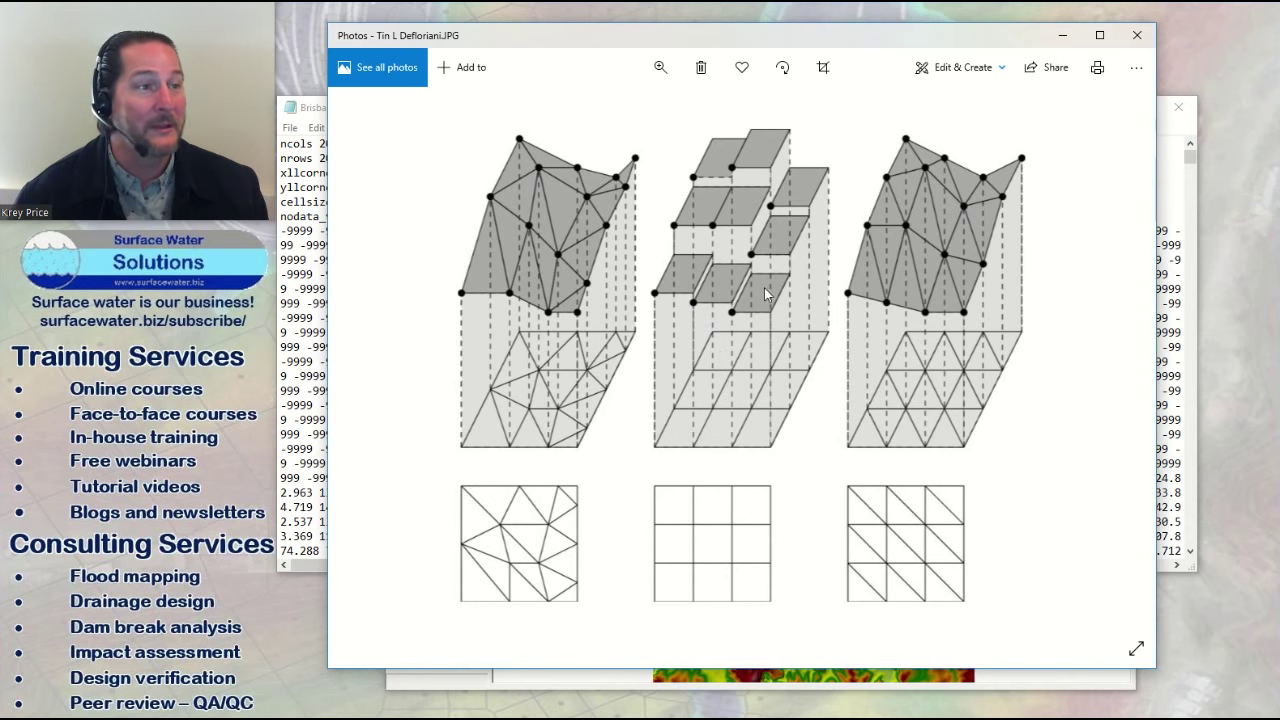
key(alt+F4)
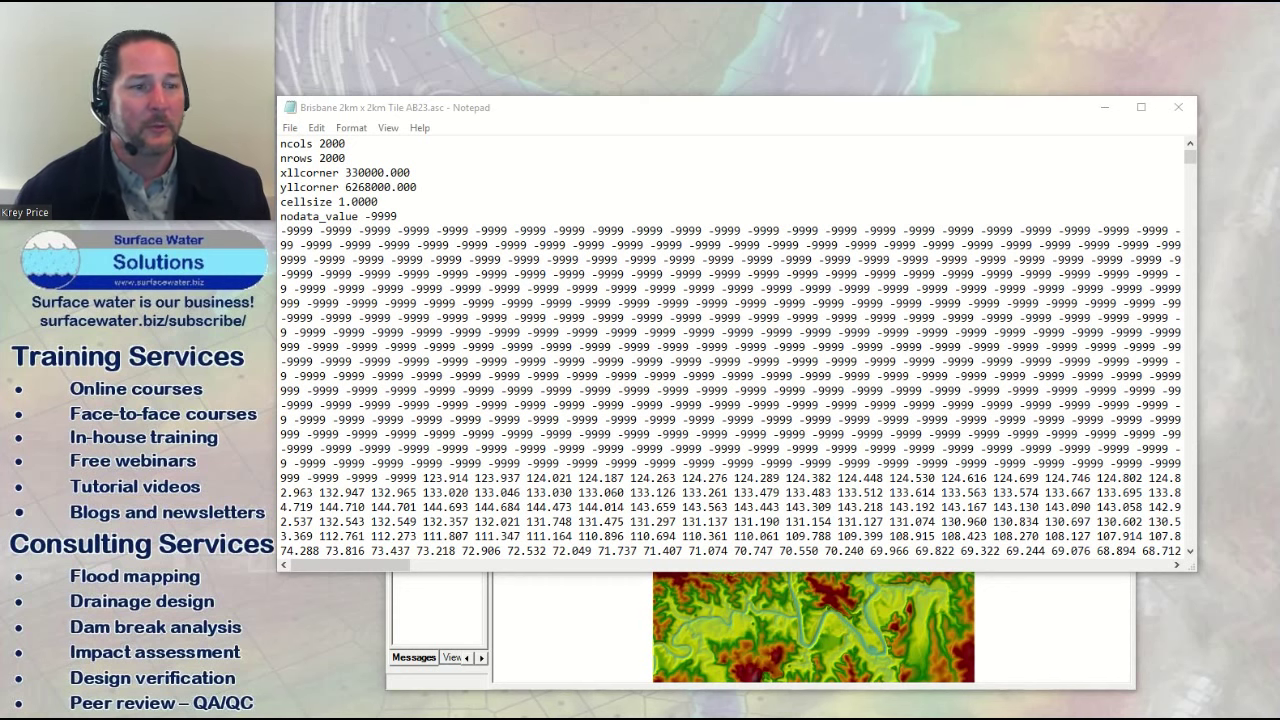
Step: Switch to the main HEC-RAS window and open the 2D Modeling Users Manual
drag(607, 109, 646, 255)
click(667, 156)
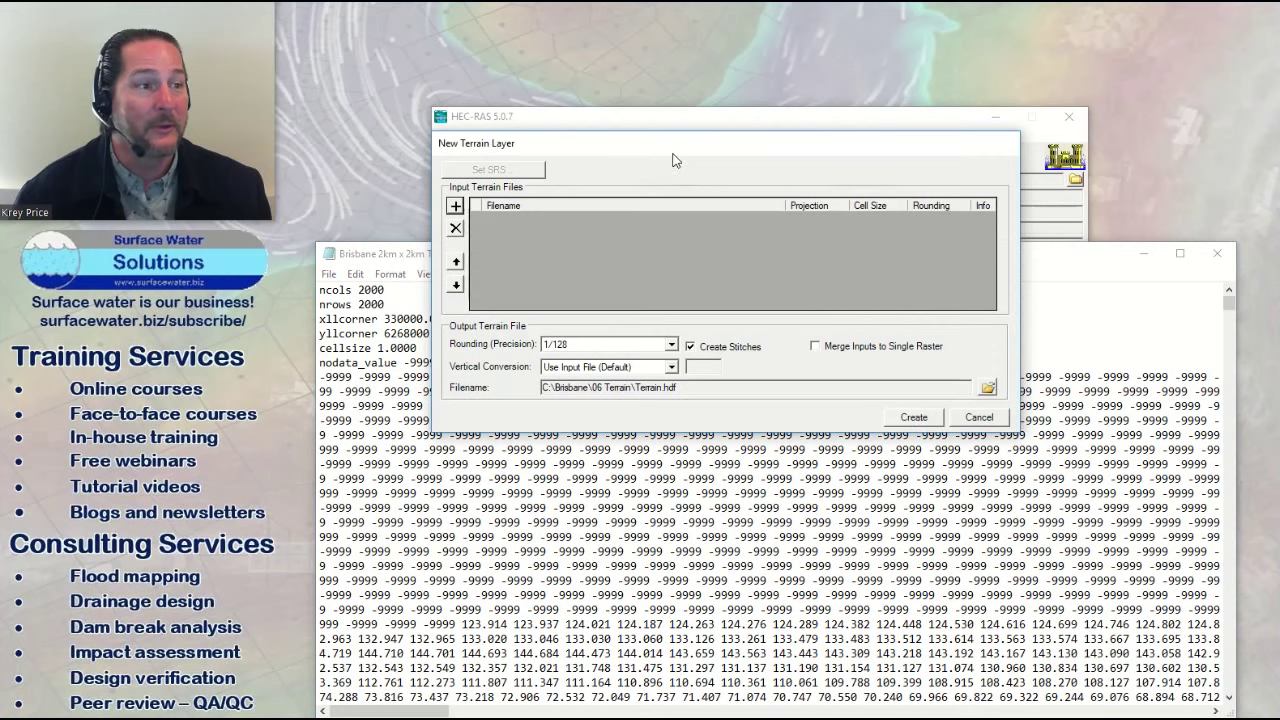
click(720, 117)
click(656, 134)
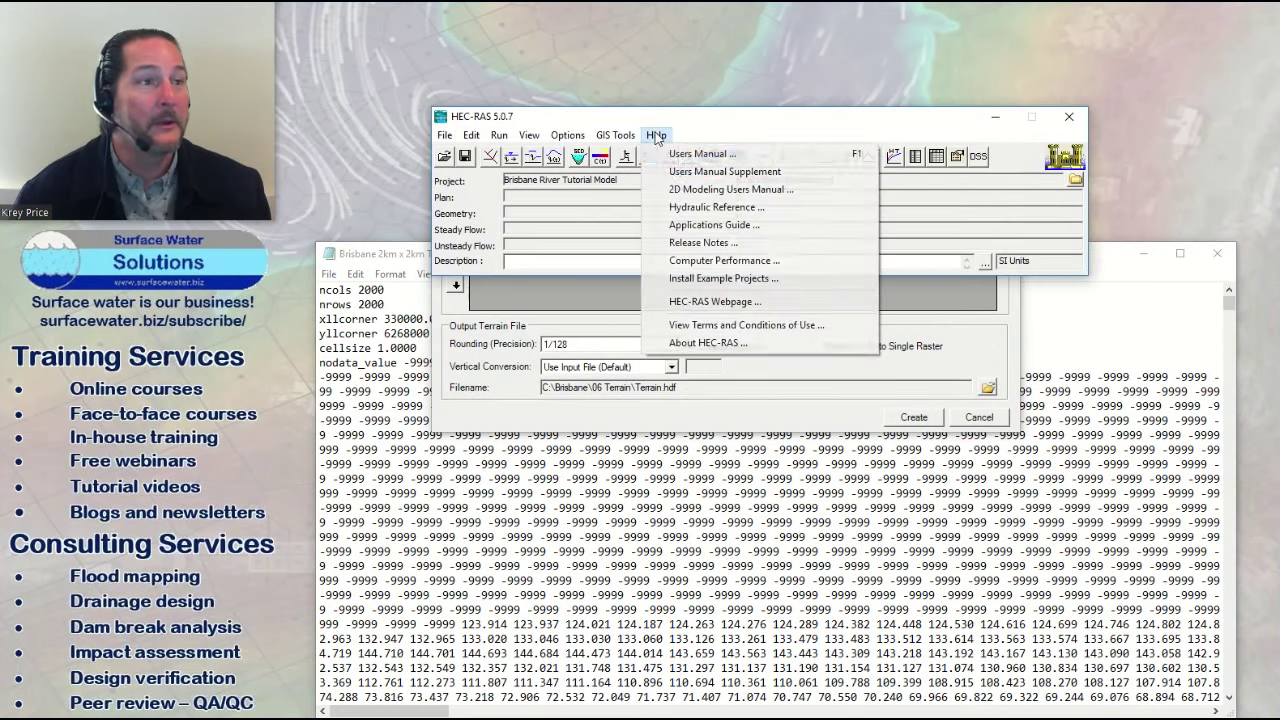
click(700, 189)
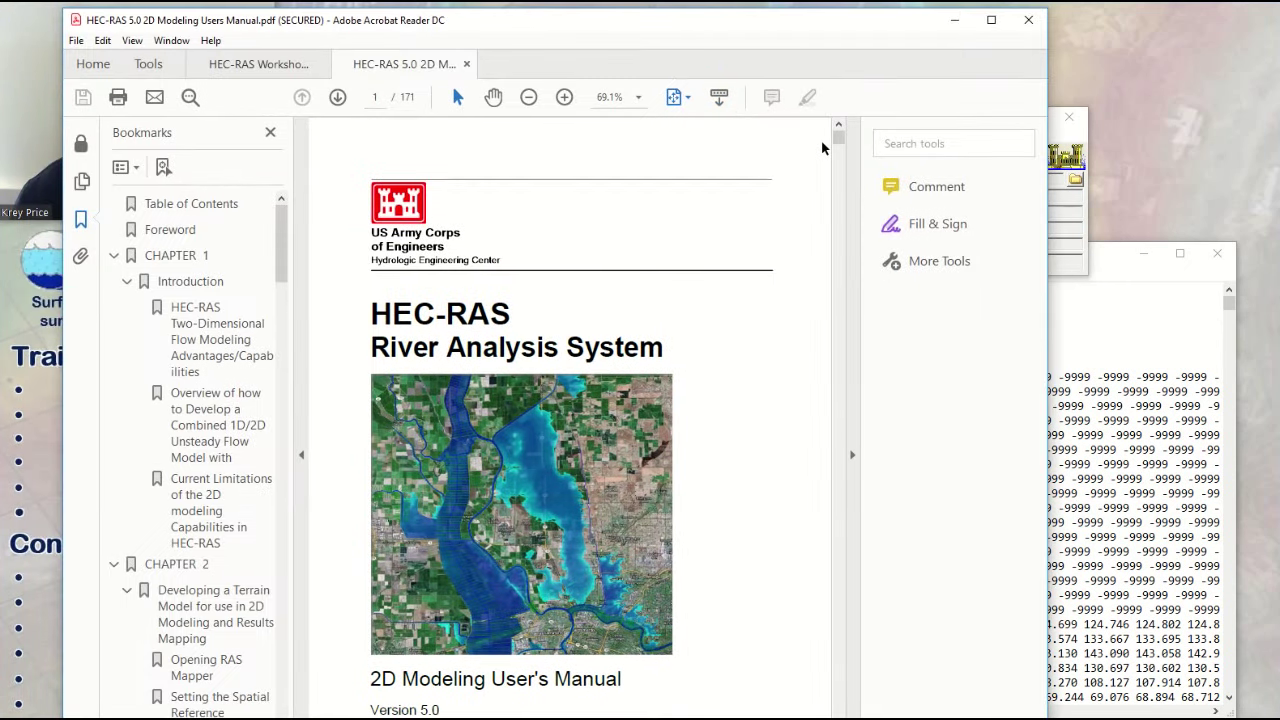
Step: Review the RAS Mapper Supported File Formats list in Appendix B near the manual's end, and minimize the manual
drag(838, 140, 800, 705)
scroll(481, 237, up, 10)
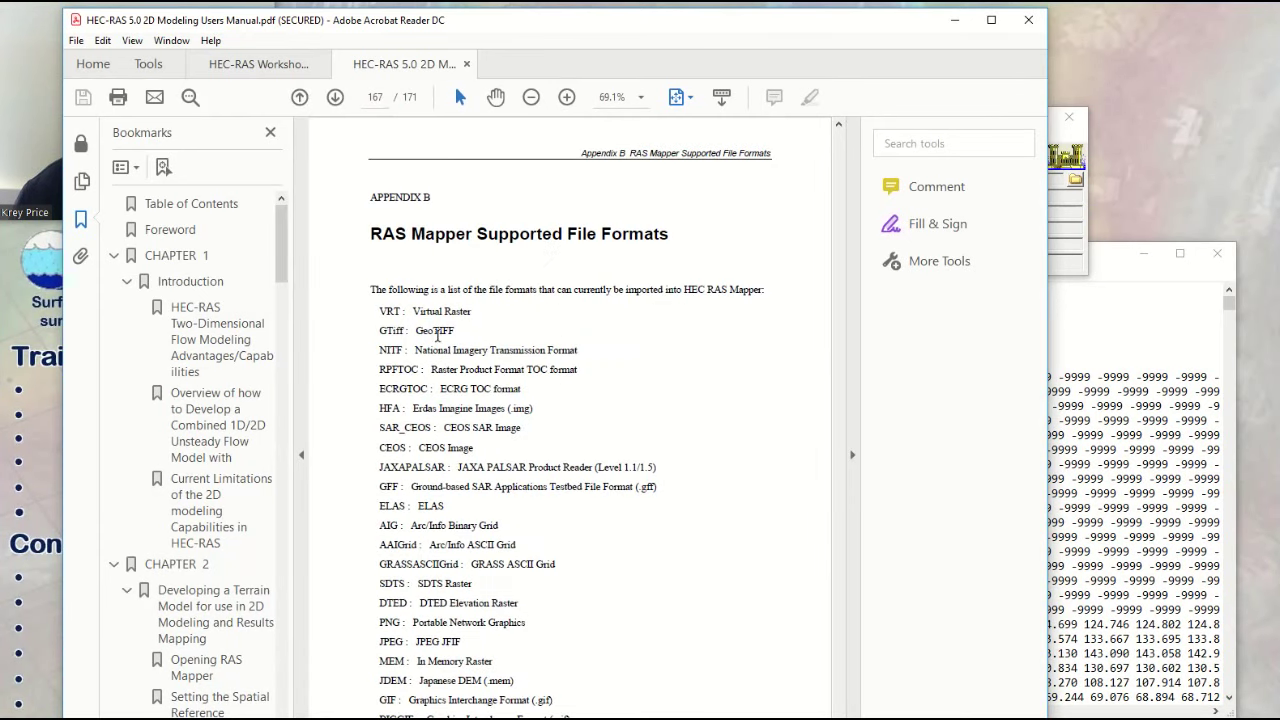
drag(417, 330, 484, 368)
click(484, 372)
scroll(674, 336, down, 5)
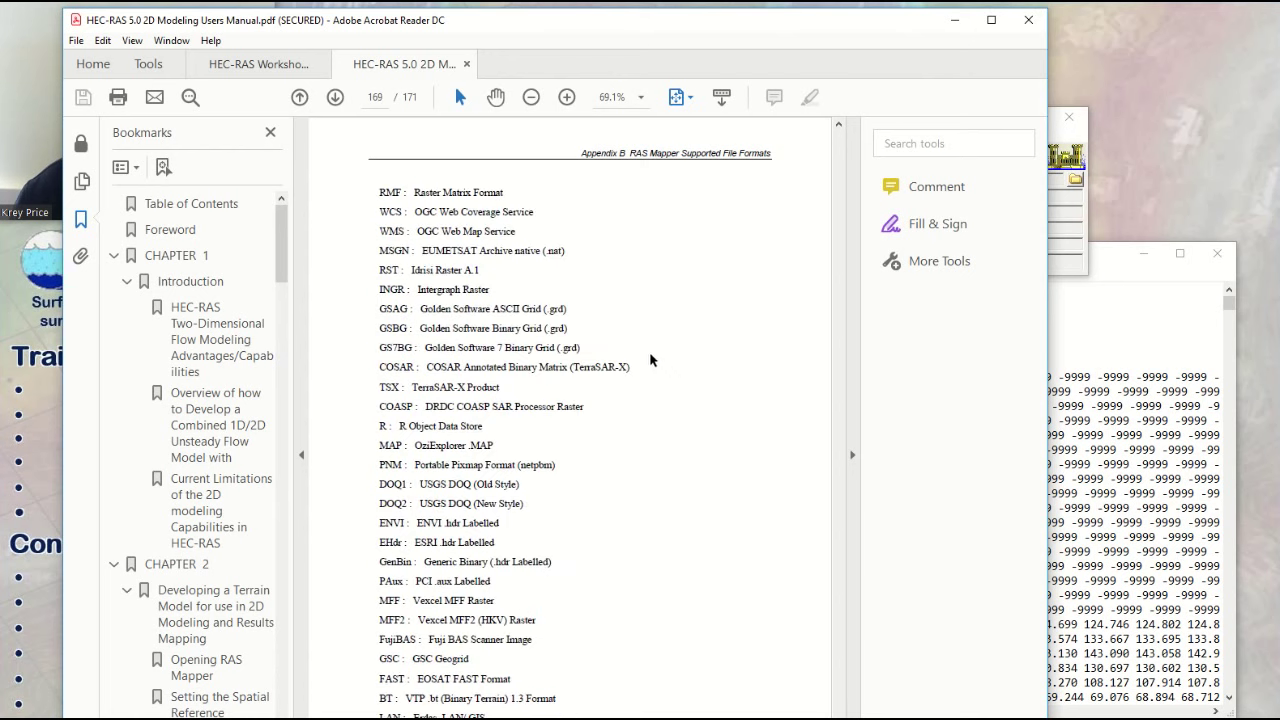
scroll(421, 481, down, 5)
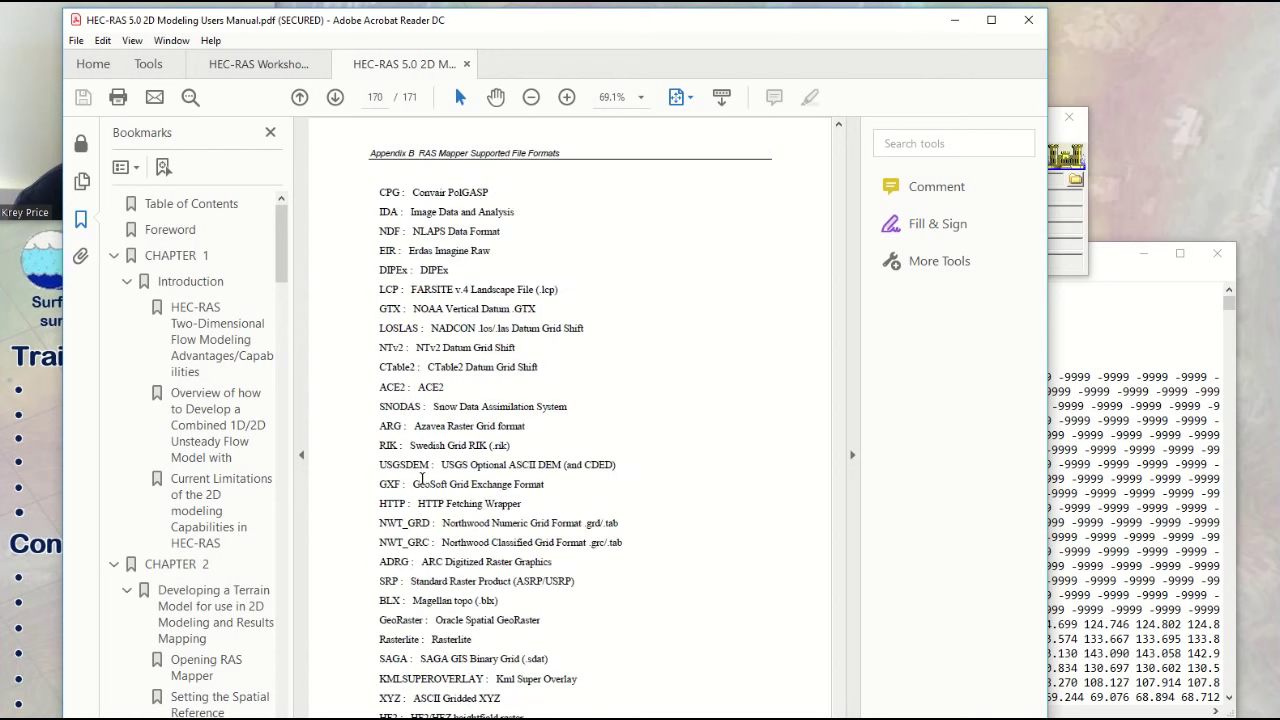
scroll(421, 477, up, 6)
click(952, 21)
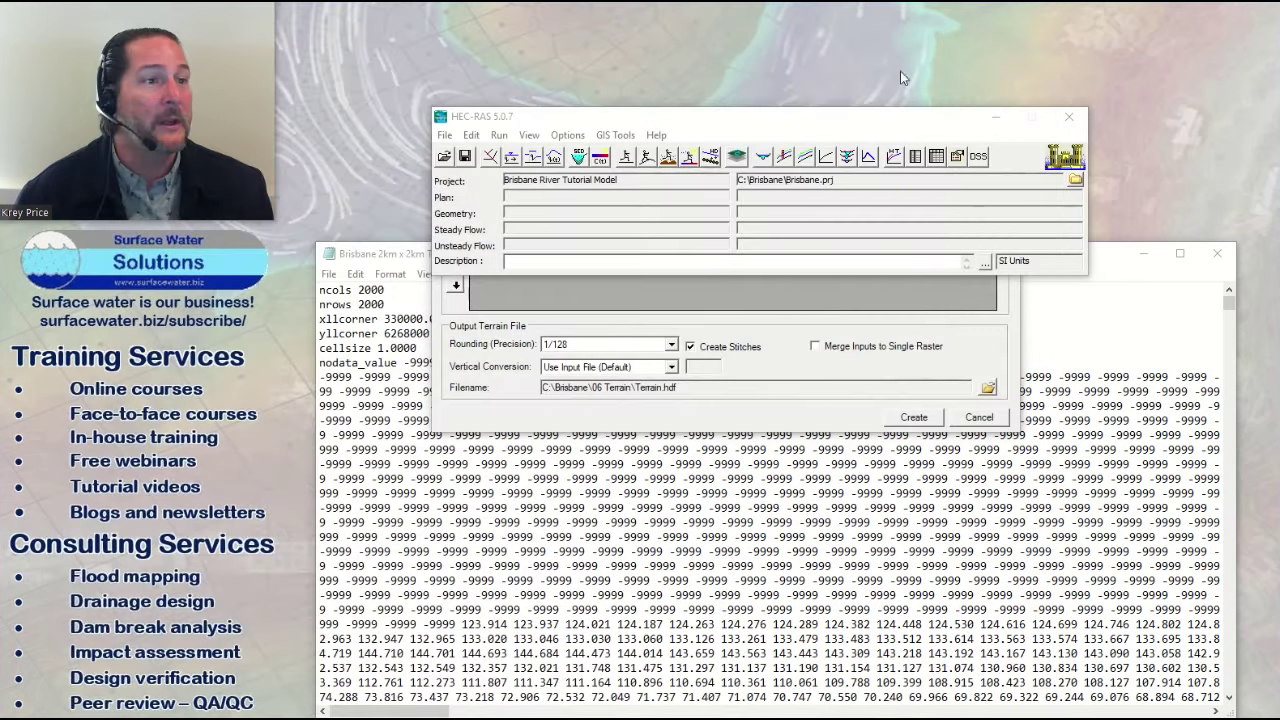
Step: Return to the Brisbane tile in Notepad, highlight its six header lines from ncols to nodata_value, and minimize the file
drag(755, 128, 634, 68)
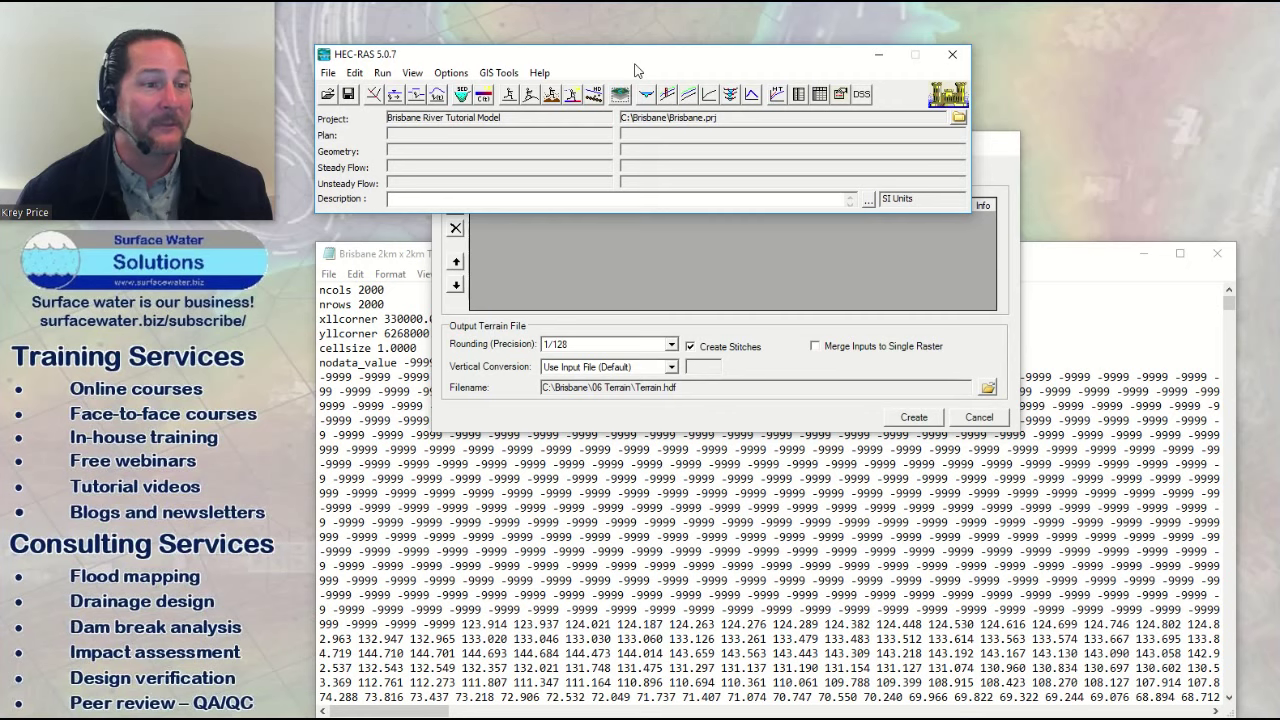
click(401, 352)
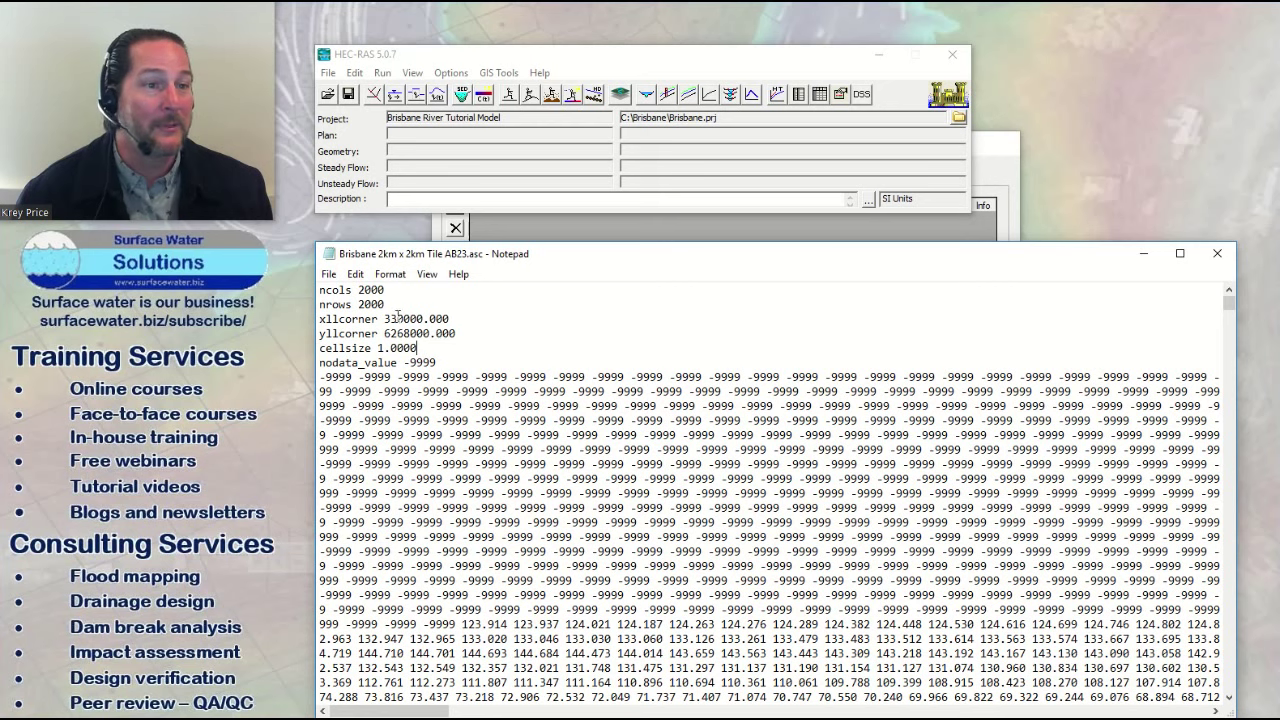
key(ctrl+Home)
key(shift+Down)
key(shift+Down)
key(shift+Down)
key(shift+Down)
key(shift+Down)
key(shift+End)
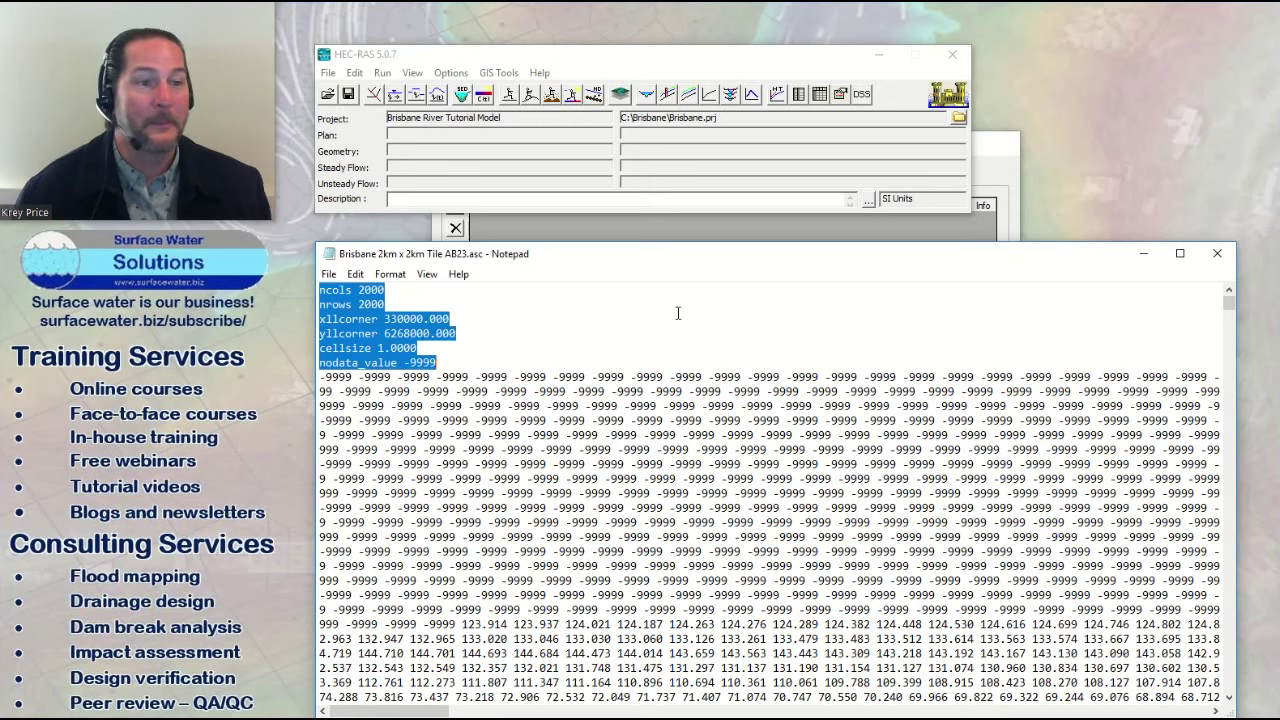
click(1143, 253)
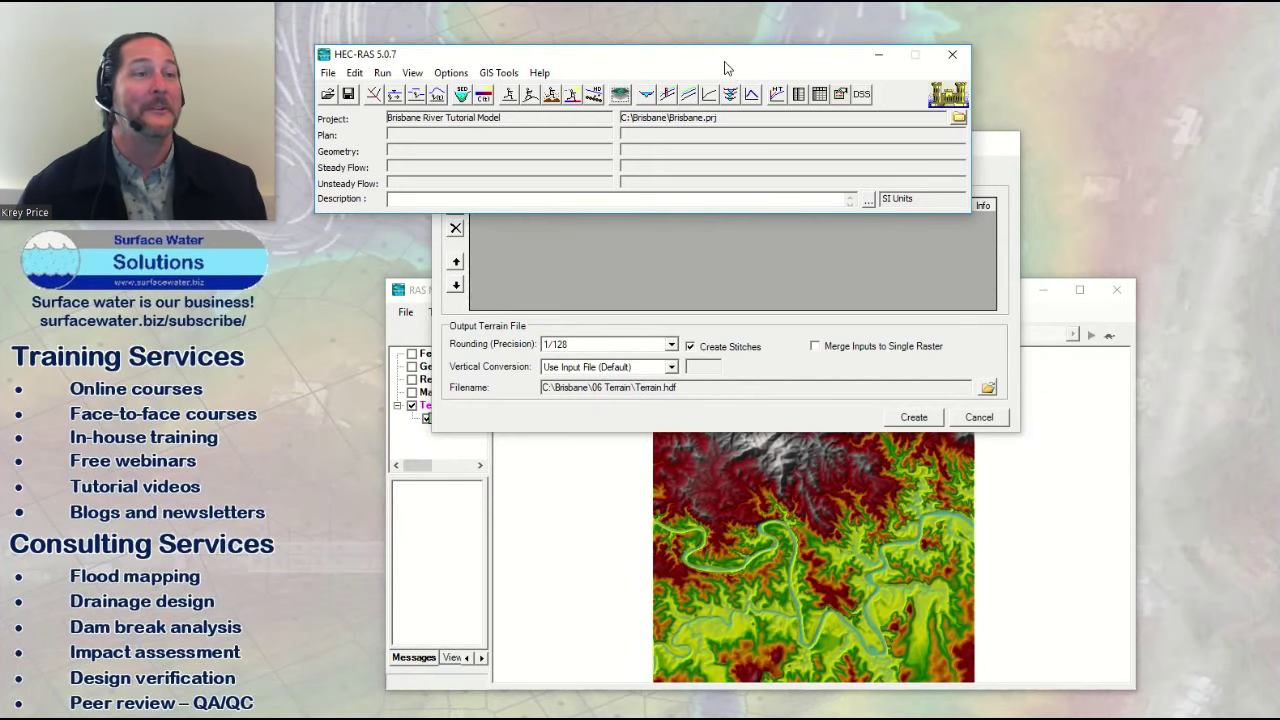
Step: Arrange the main HEC-RAS and RAS Mapper windows one above the other so both the project and the terrain map are visible
drag(725, 60, 801, 33)
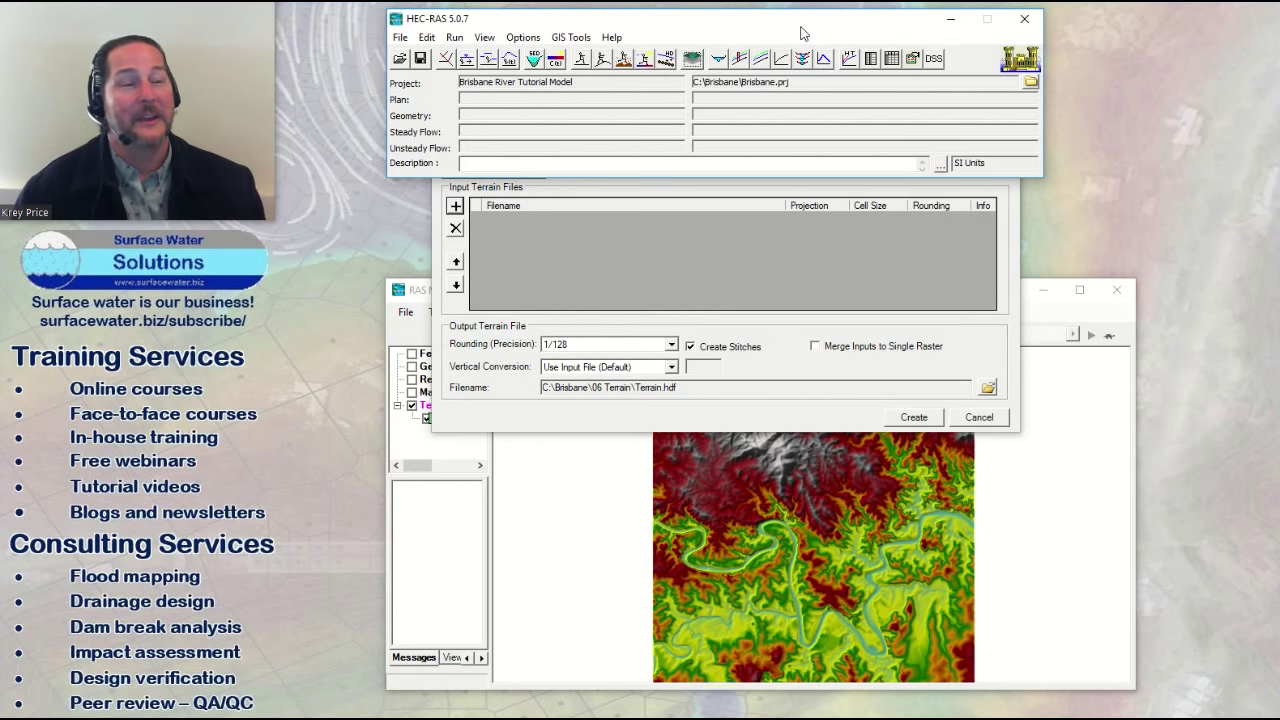
click(1045, 323)
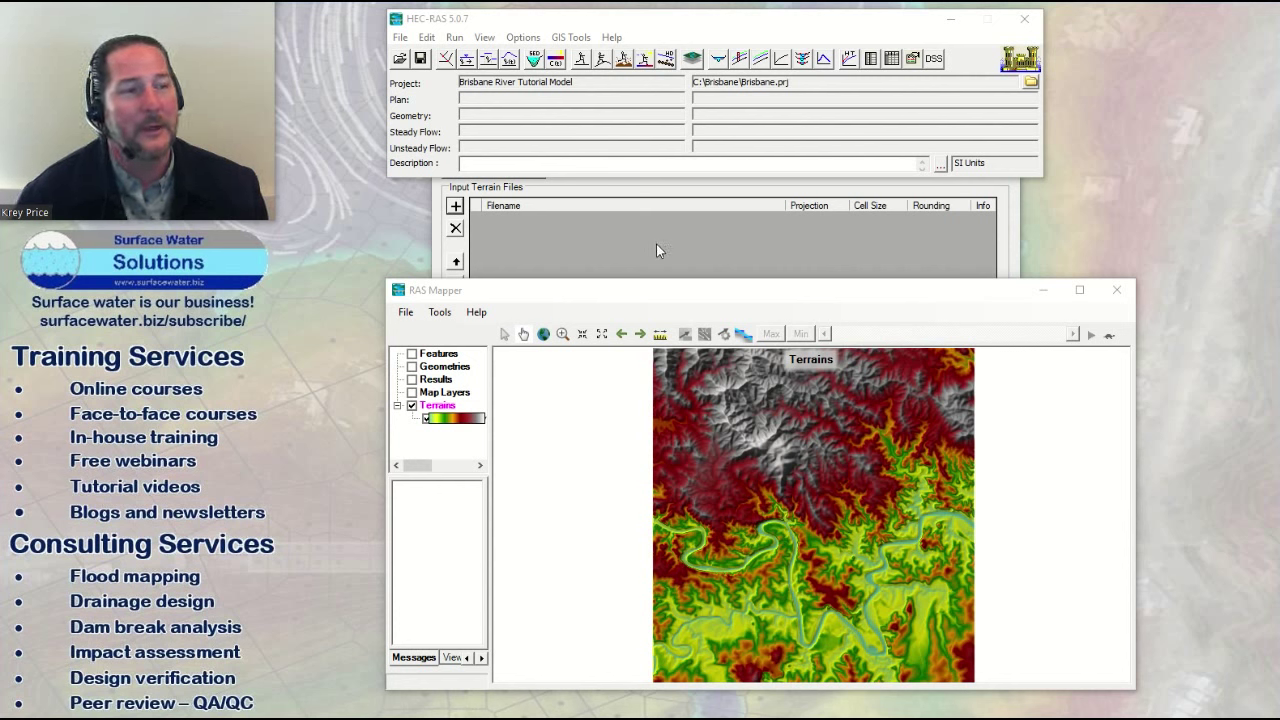
drag(655, 285, 656, 205)
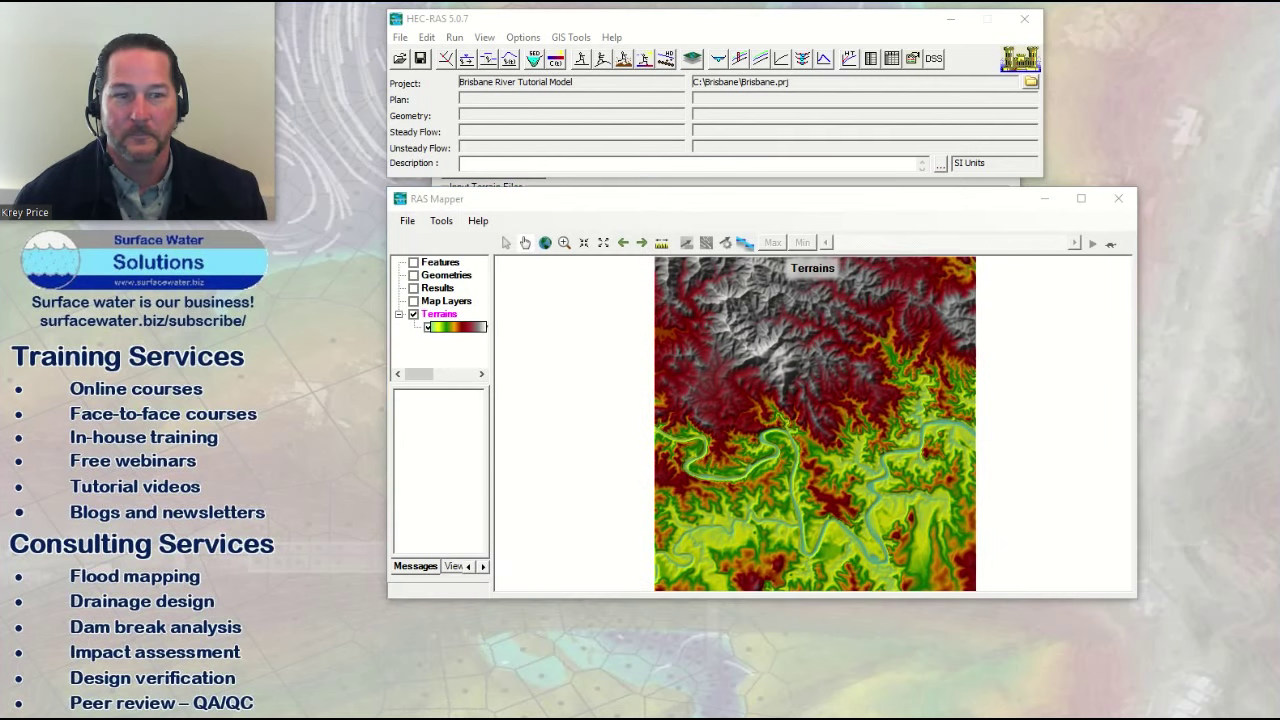
Step: Switch to the Brisbane tile in Notepad again, examine an elevation value and the lower-left corner coordinates, and minimize it
key(alt+Tab)
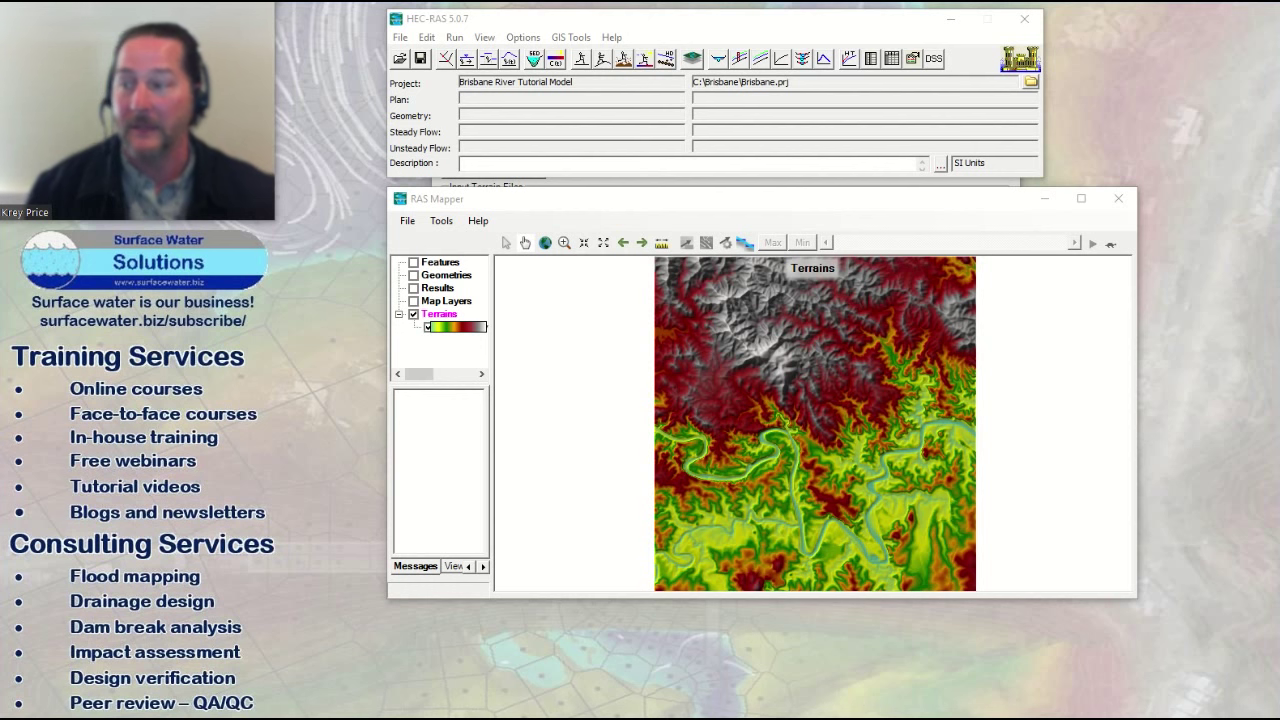
key(alt+Tab)
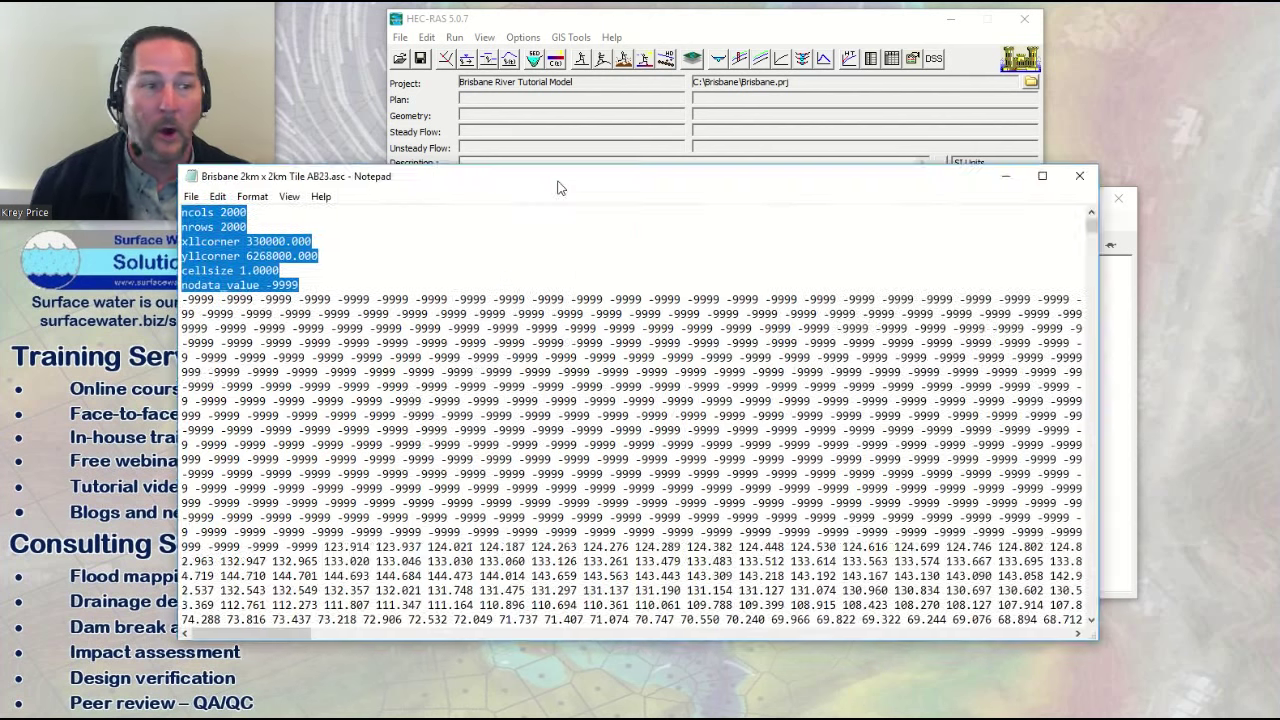
drag(581, 483, 598, 484)
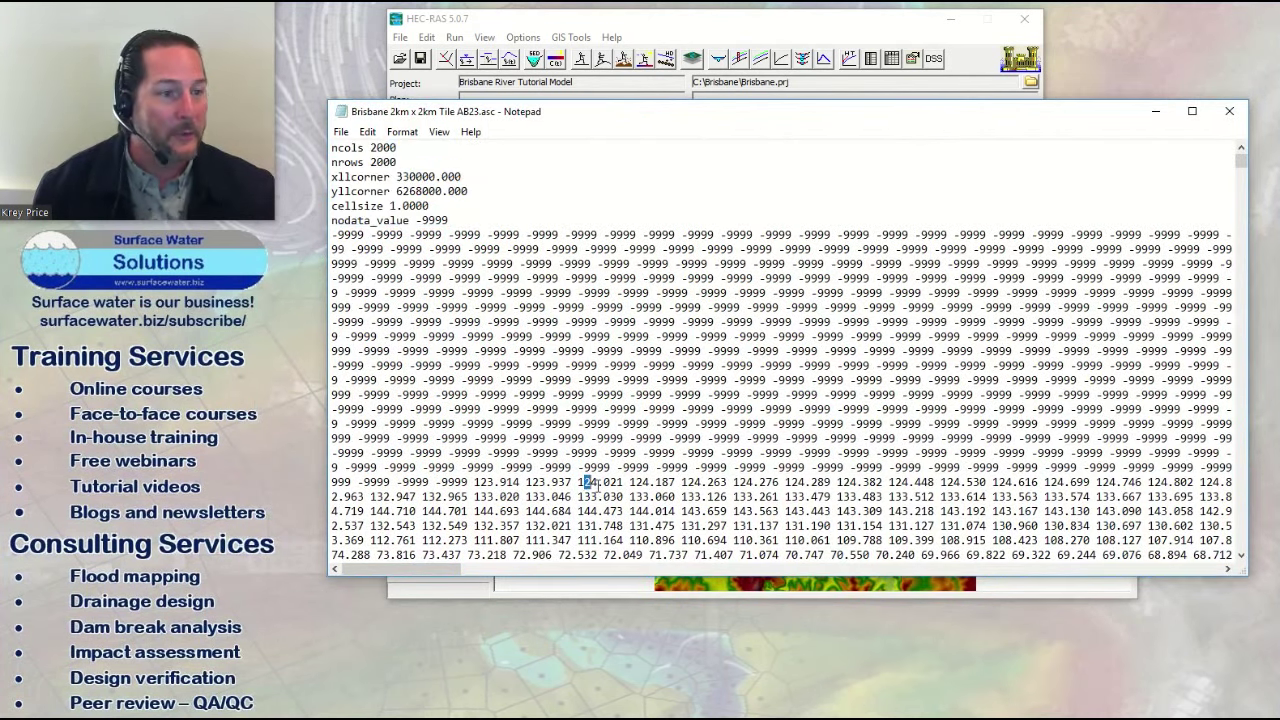
drag(396, 177, 467, 191)
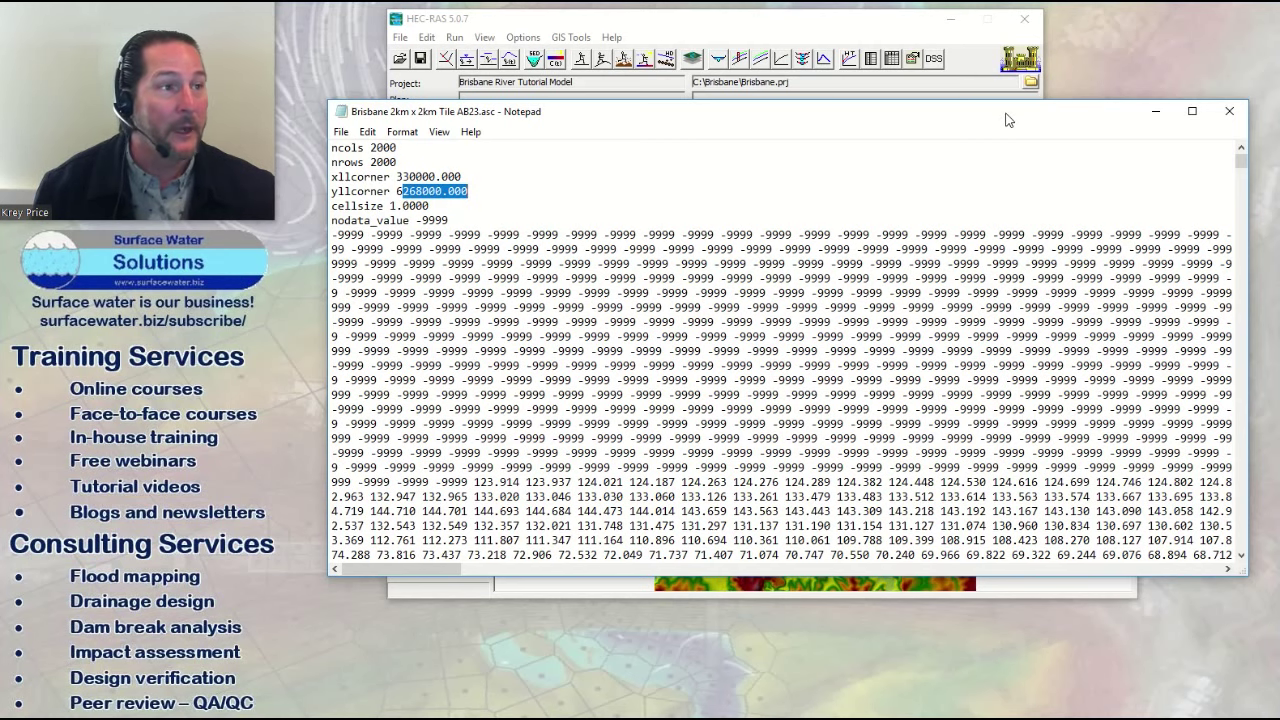
click(1155, 111)
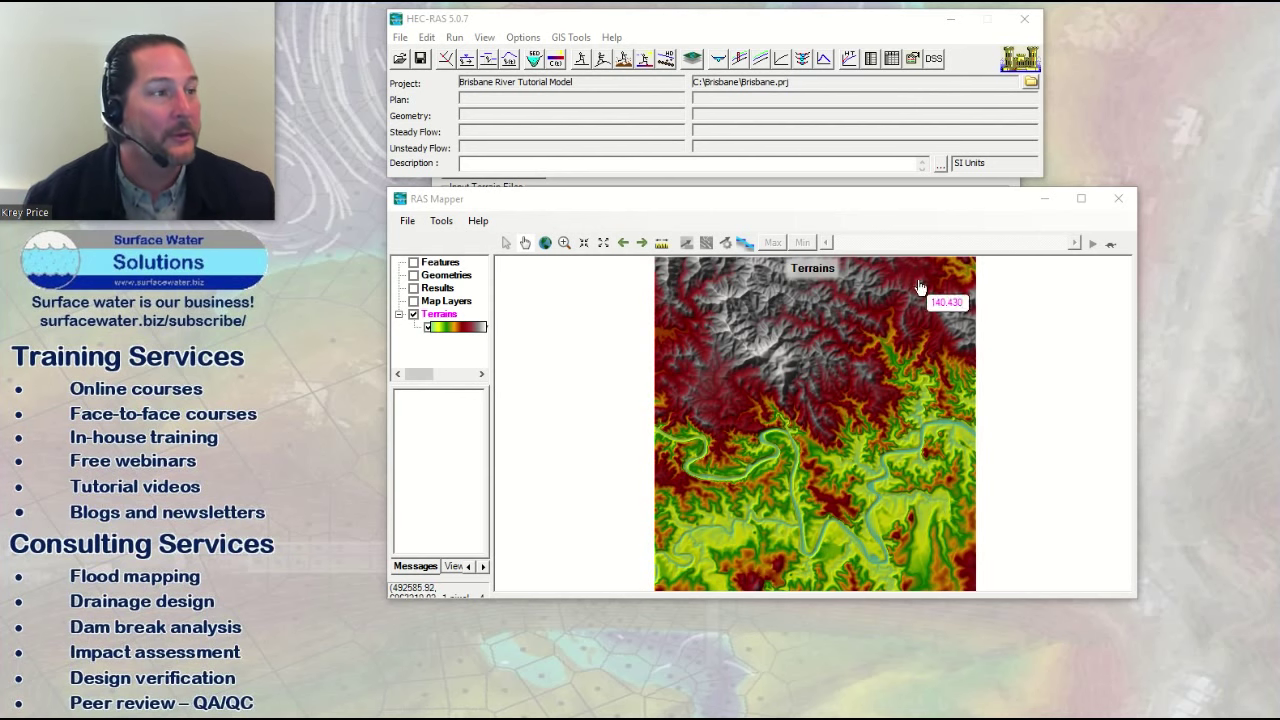
Step: Enlarge the RAS Mapper window to fill the free screen area and examine the terrain cells along the creek north of the river
drag(843, 203, 740, 24)
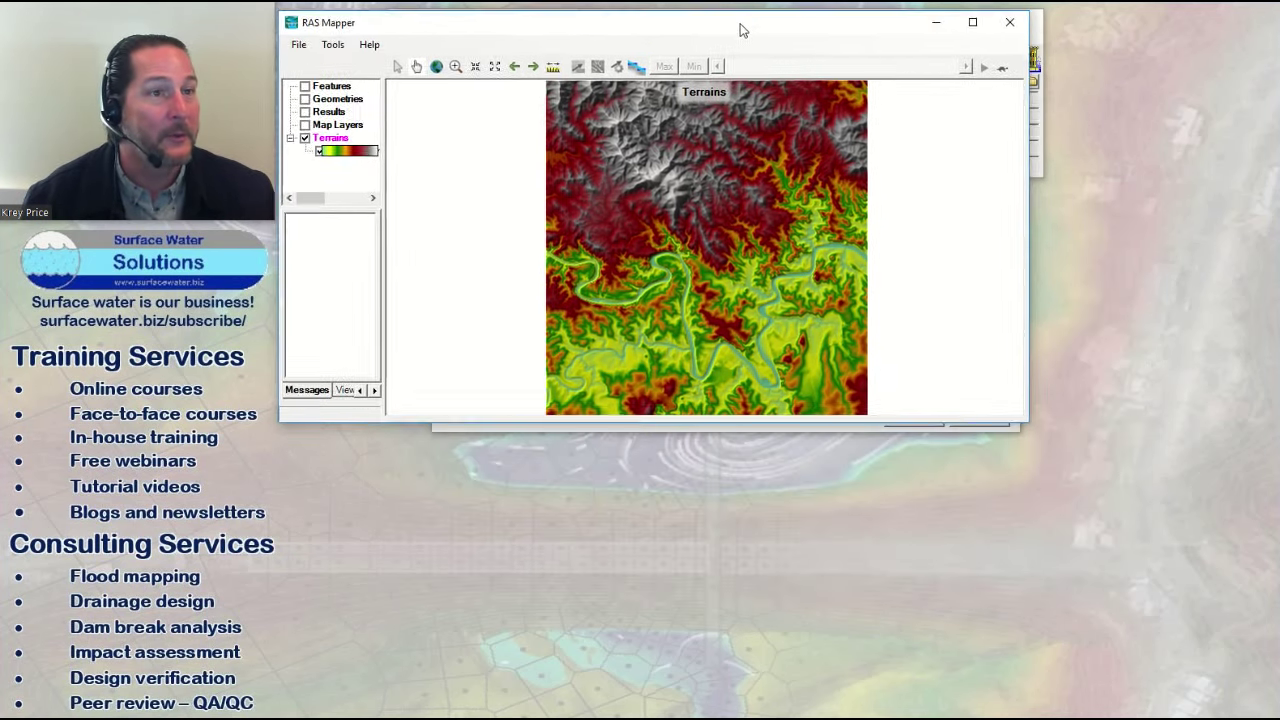
drag(1015, 412, 1262, 718)
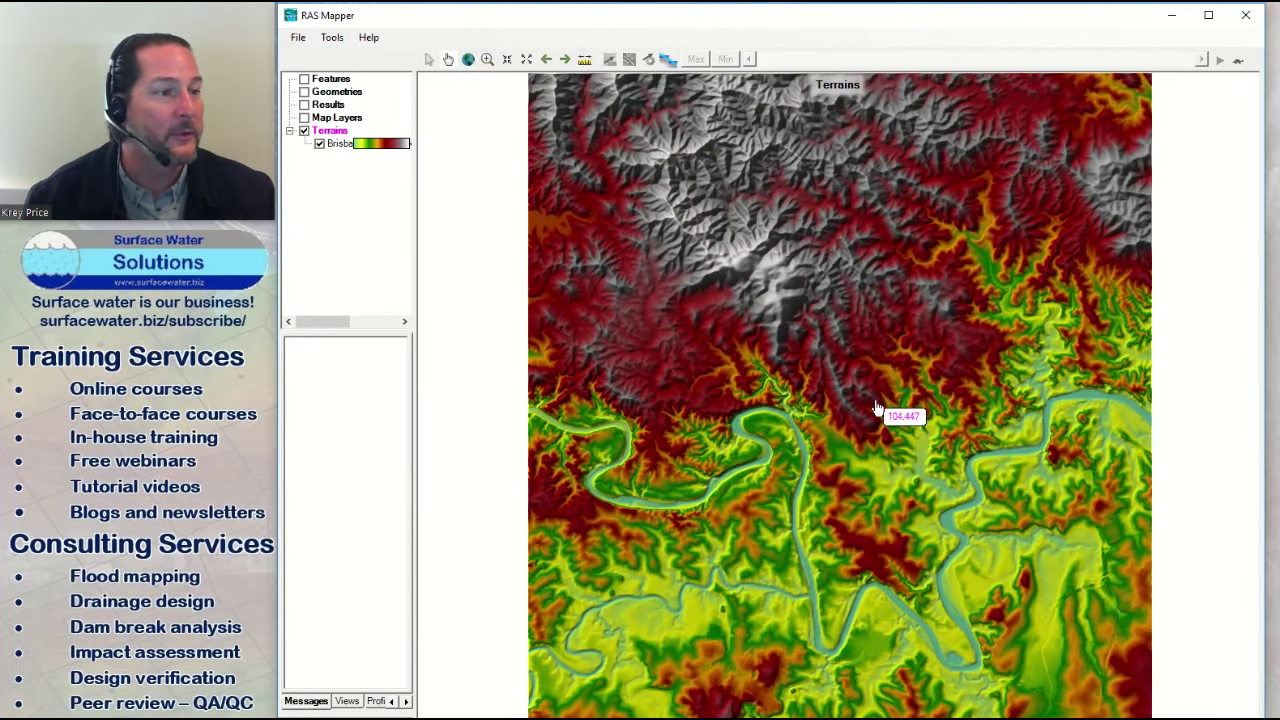
scroll(1060, 400, up, 1)
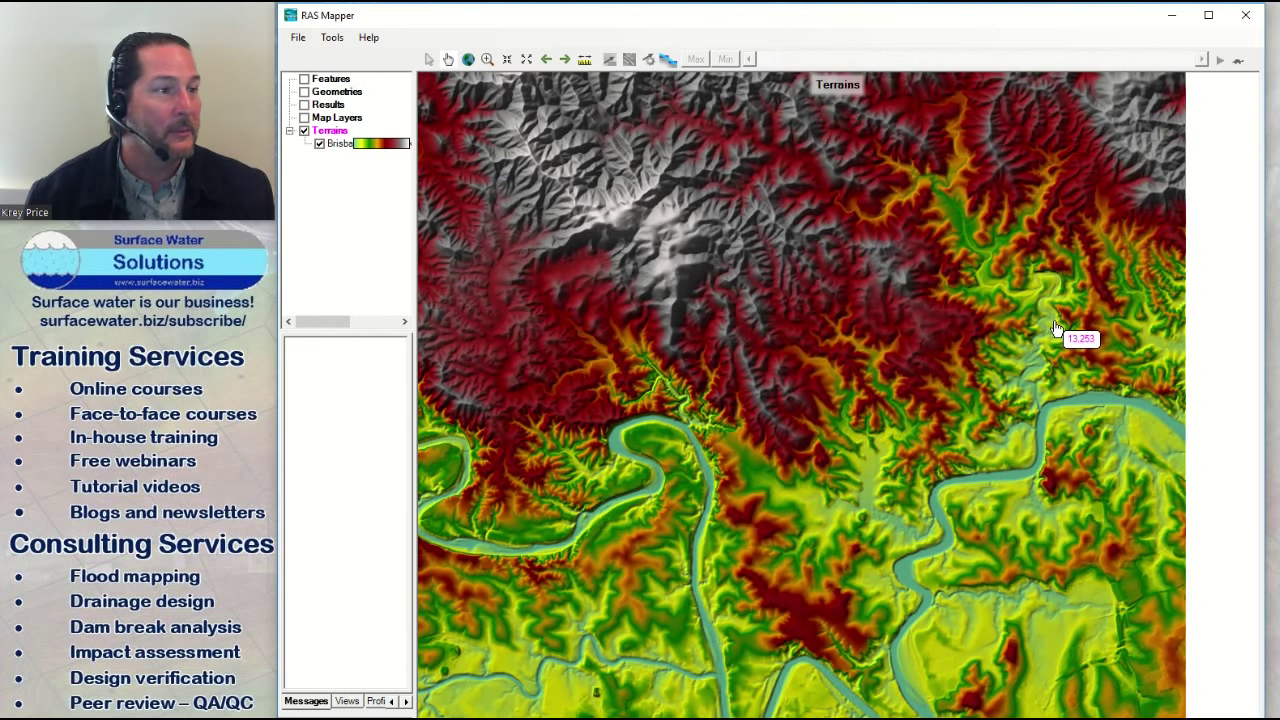
scroll(1057, 330, up, 1)
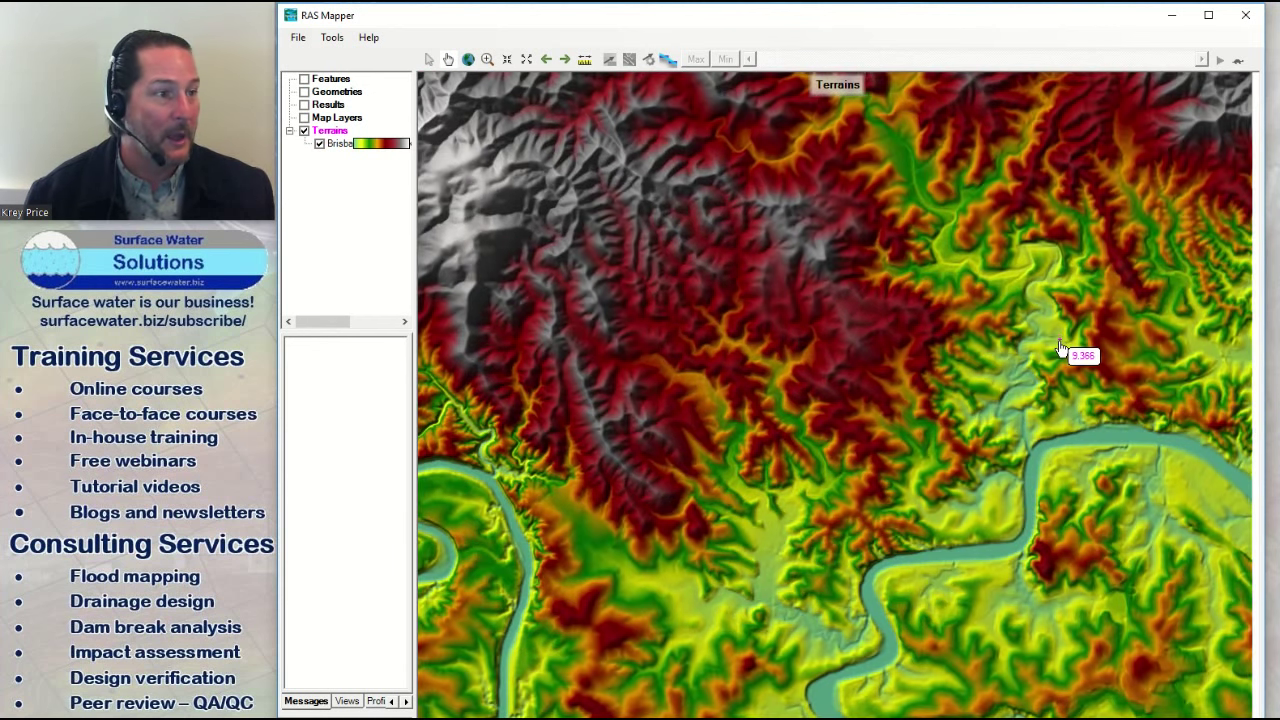
scroll(1060, 348, up, 3)
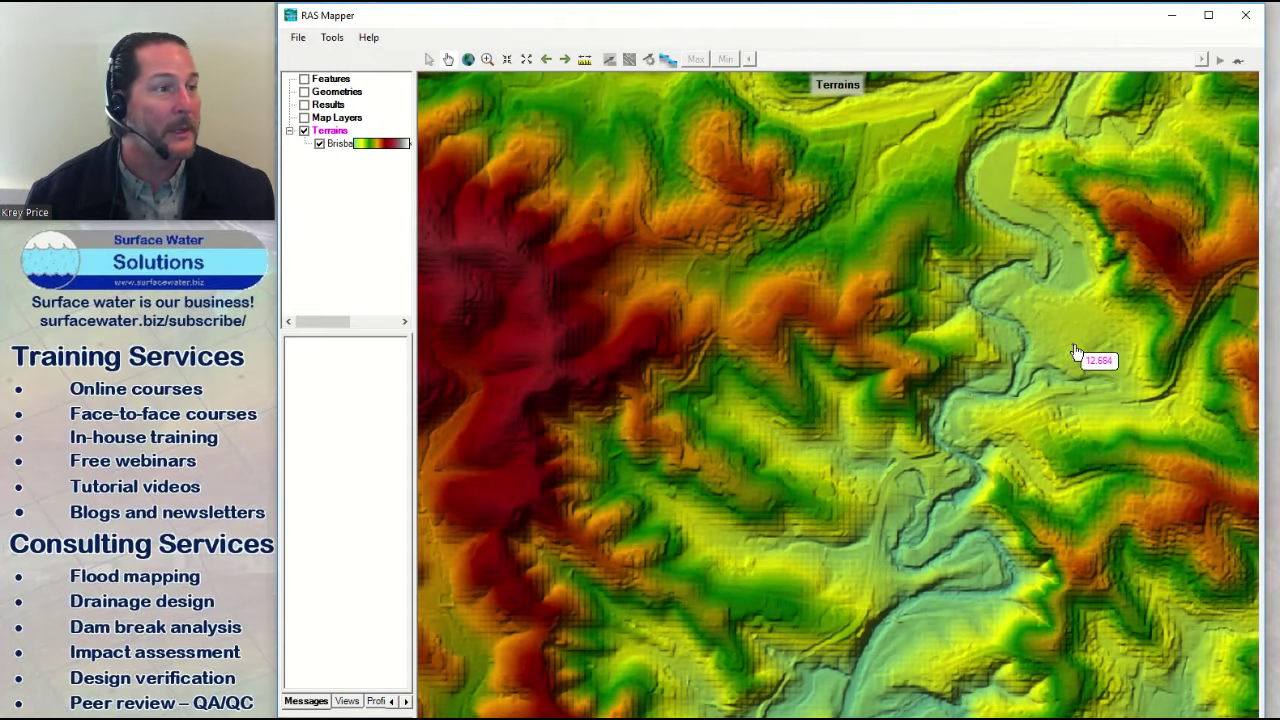
scroll(1077, 352, up, 1)
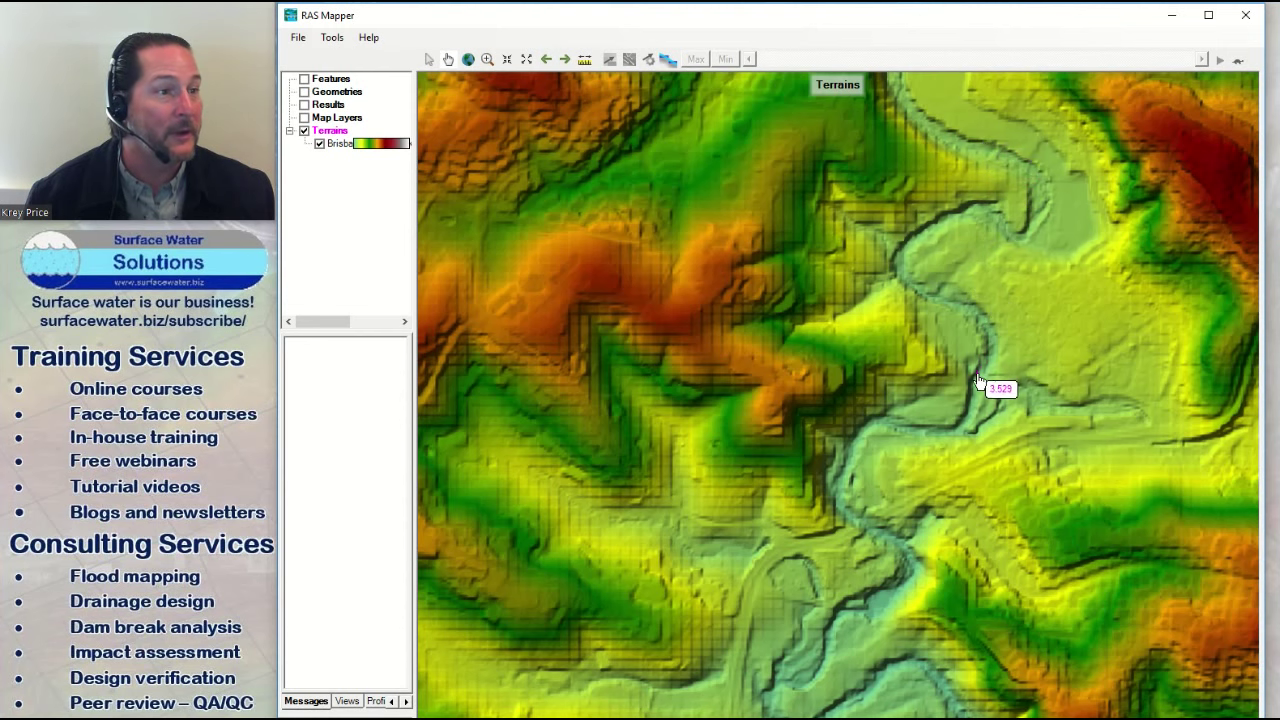
scroll(951, 389, up, 4)
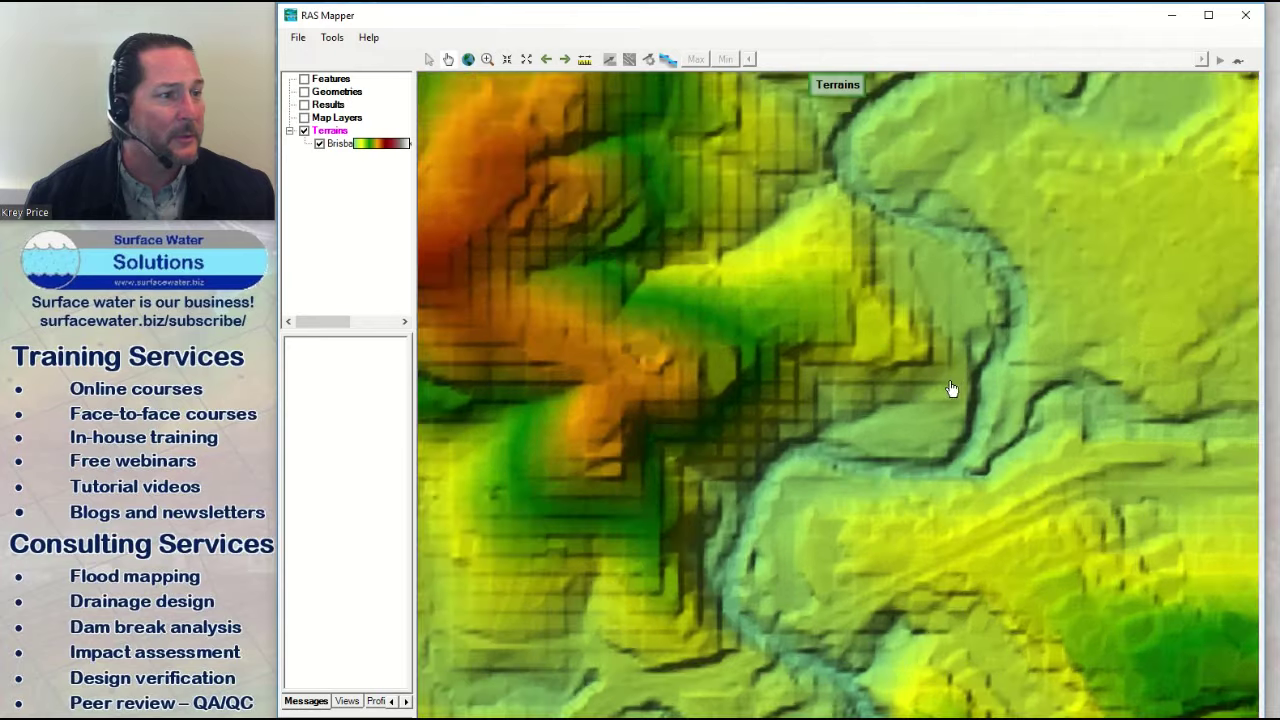
scroll(868, 399, up, 2)
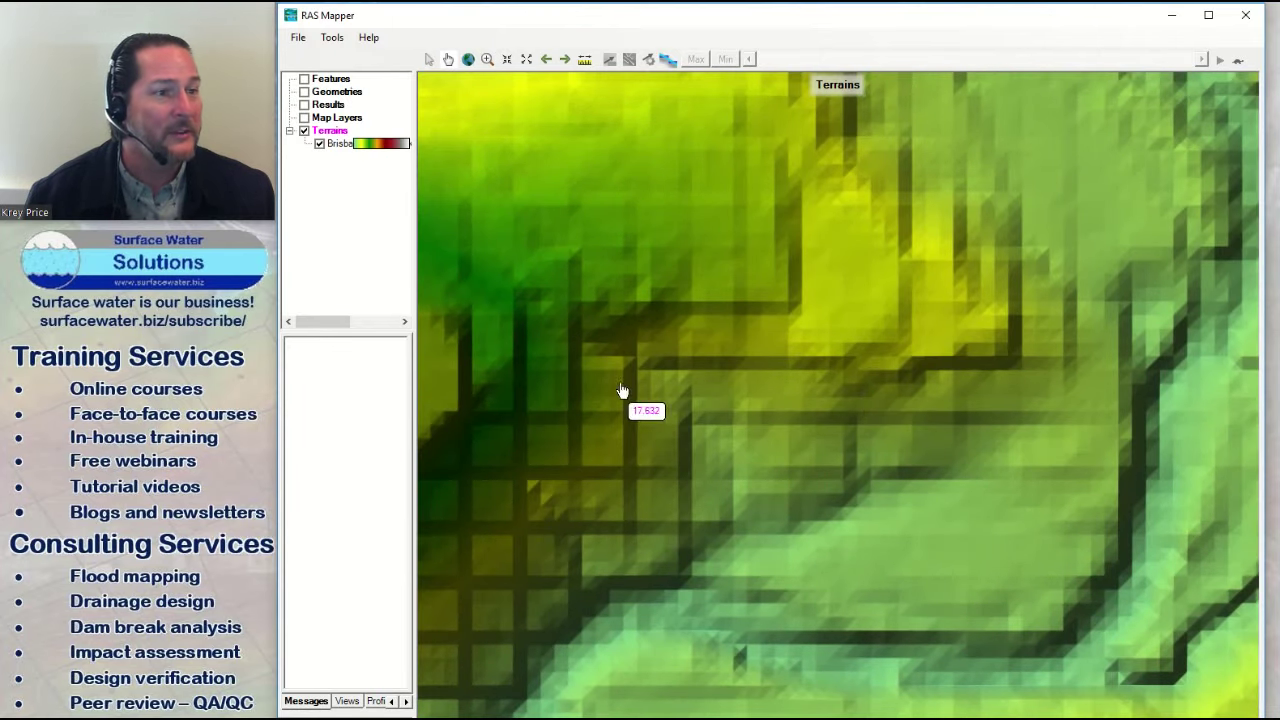
Step: Measure the width of one terrain grid cell beside the creek with the Measure tool
click(584, 60)
scroll(660, 395, up, 1)
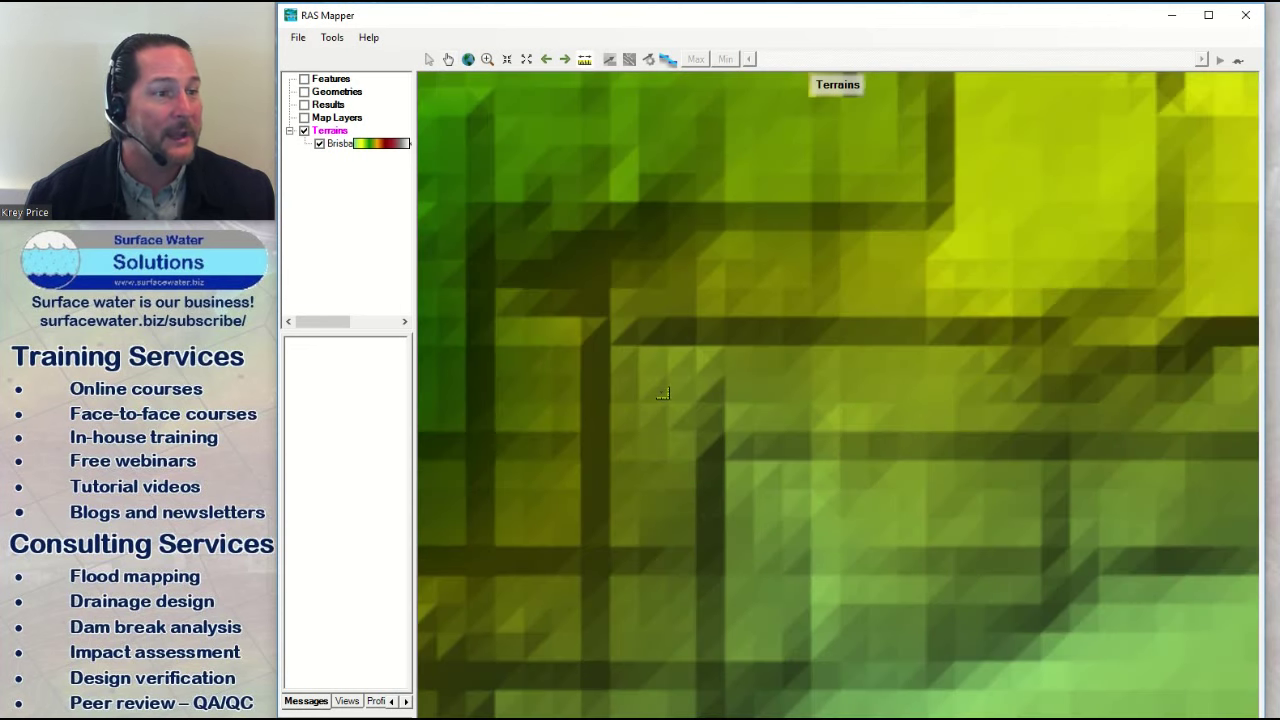
click(638, 403)
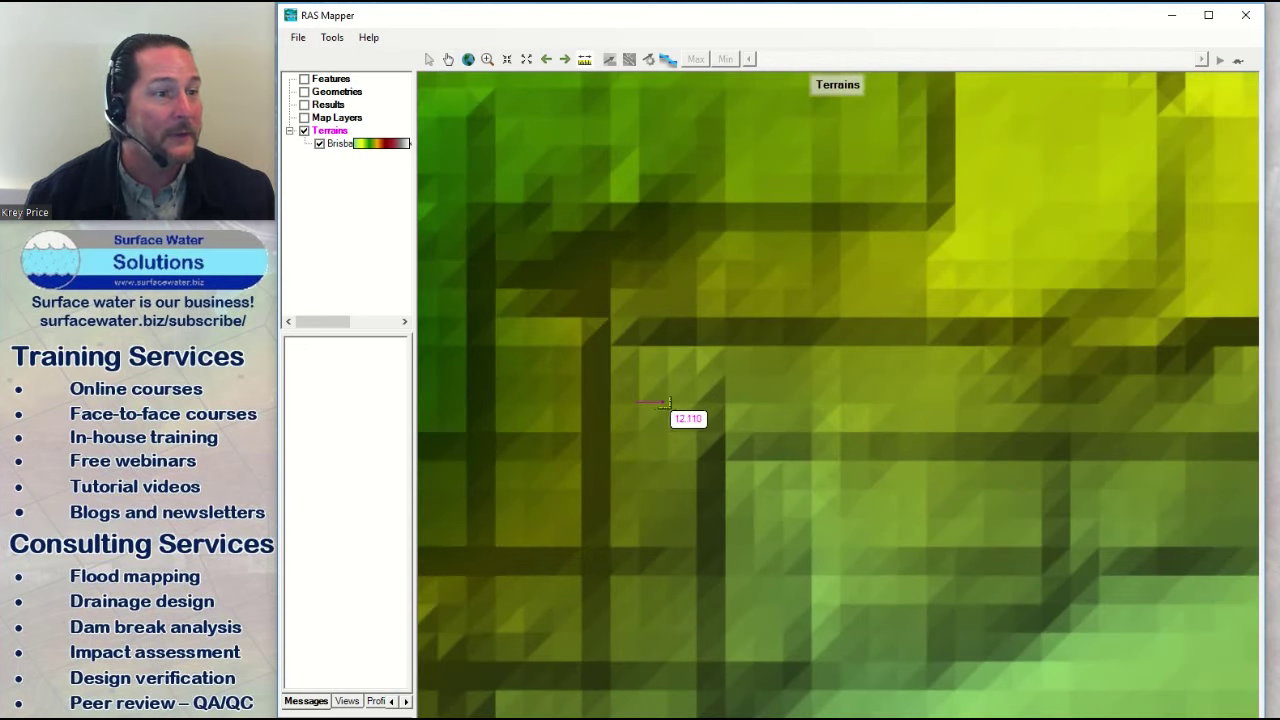
right_click(671, 403)
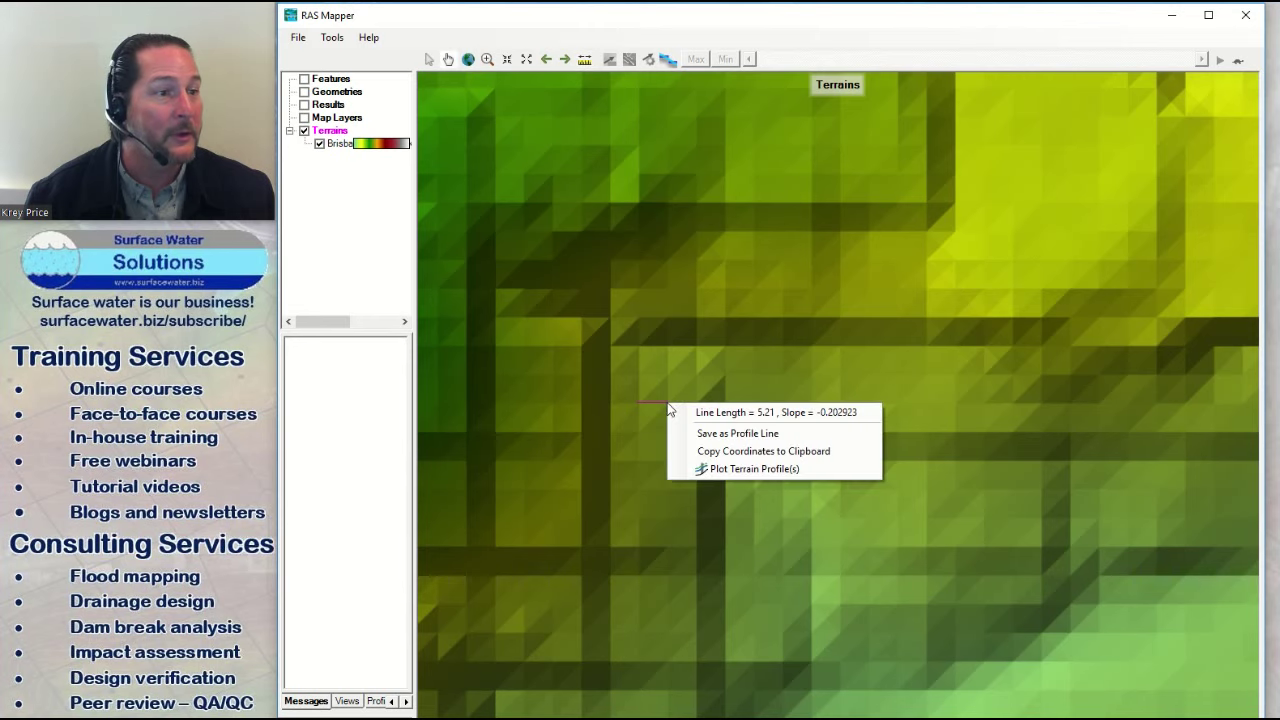
key(Escape)
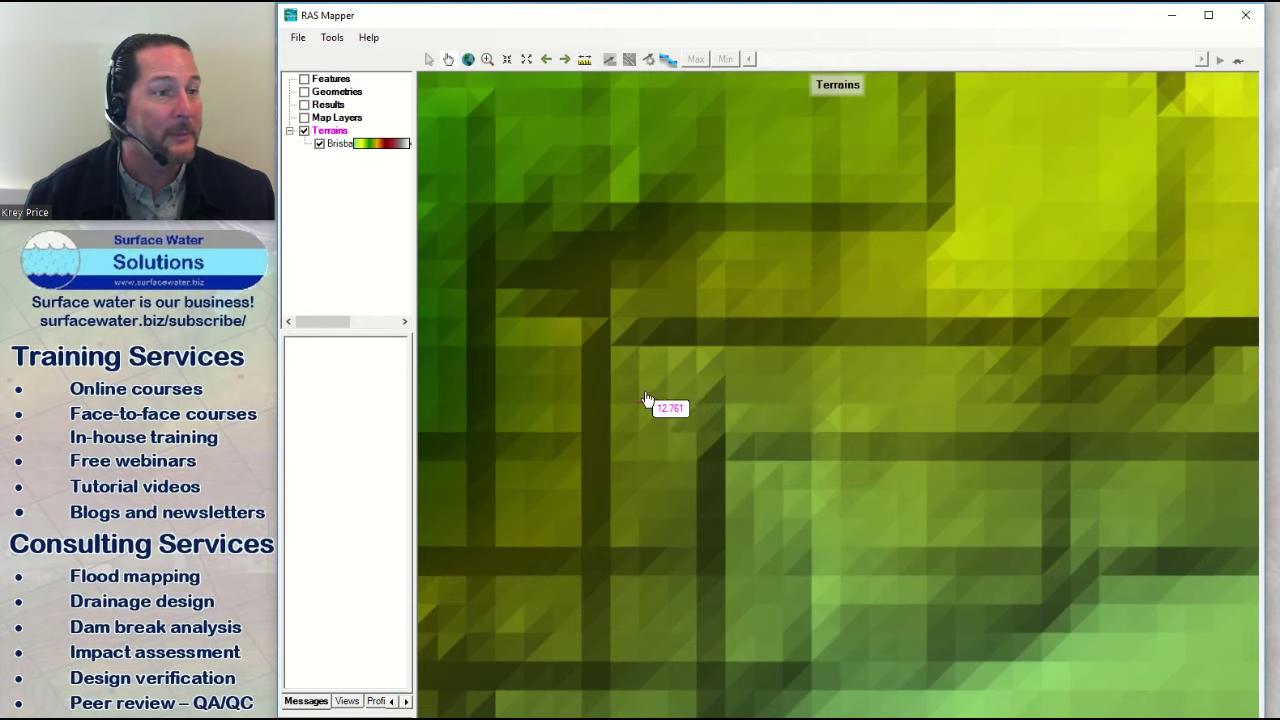
Step: Examine the triangular facets within the terrain cells and the gridded pattern on the slopes beside the creek
scroll(660, 400, up, 3)
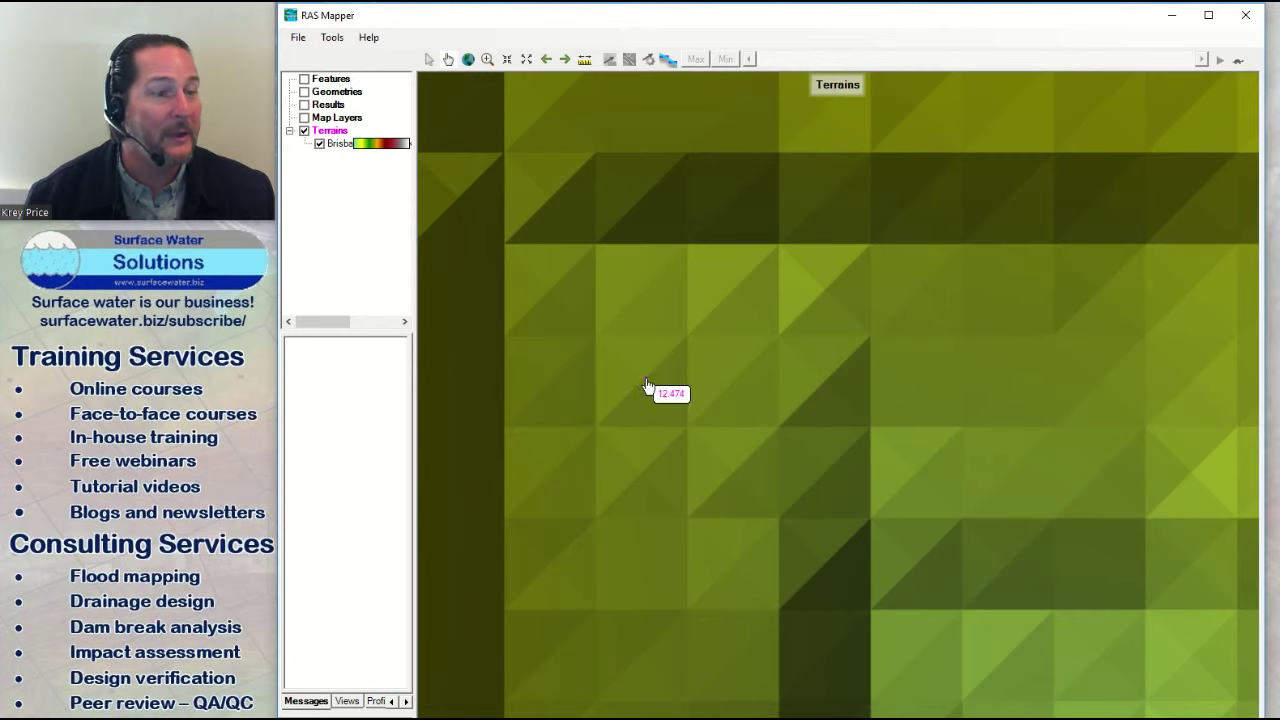
scroll(652, 390, down, 1)
scroll(655, 396, down, 2)
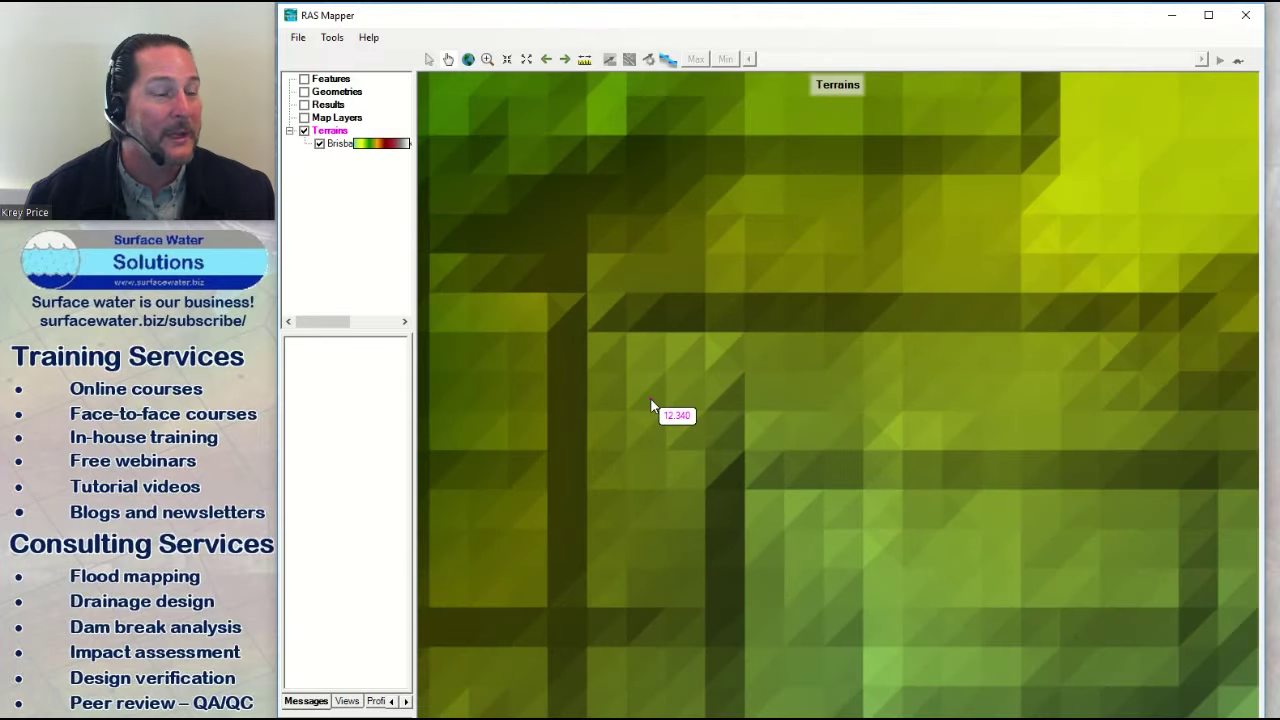
scroll(648, 412, up, 2)
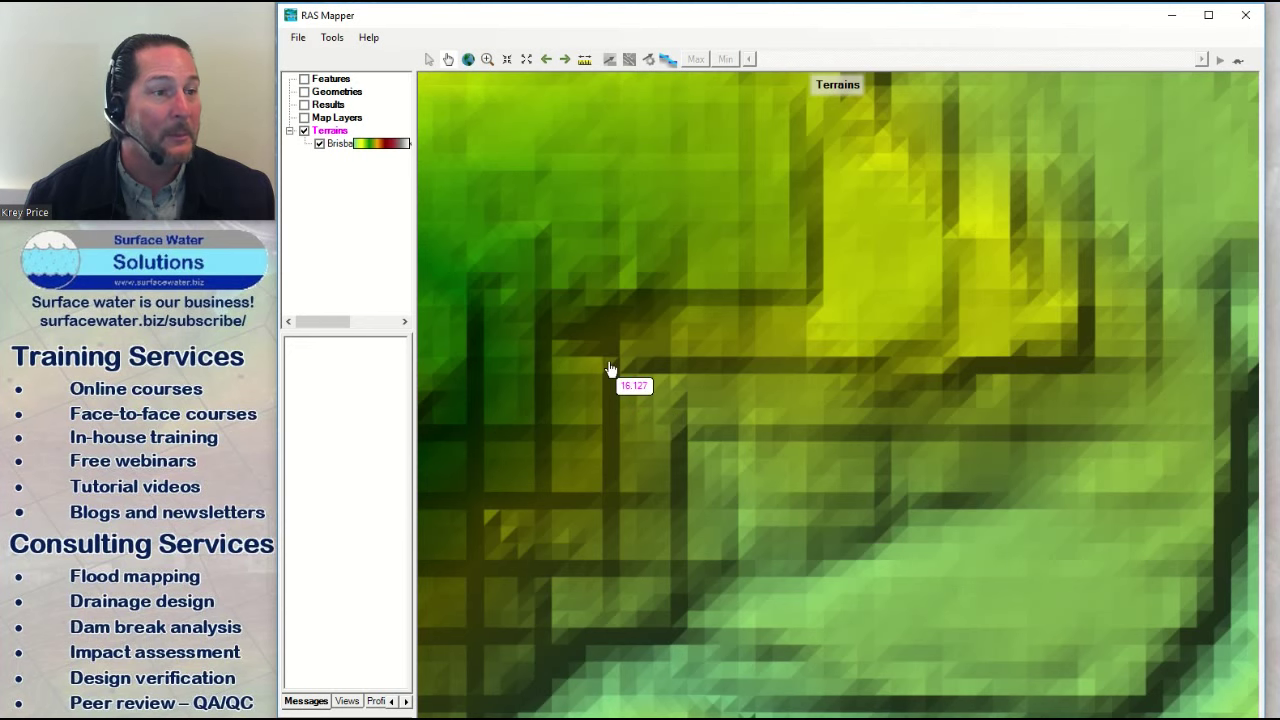
scroll(750, 420, down, 3)
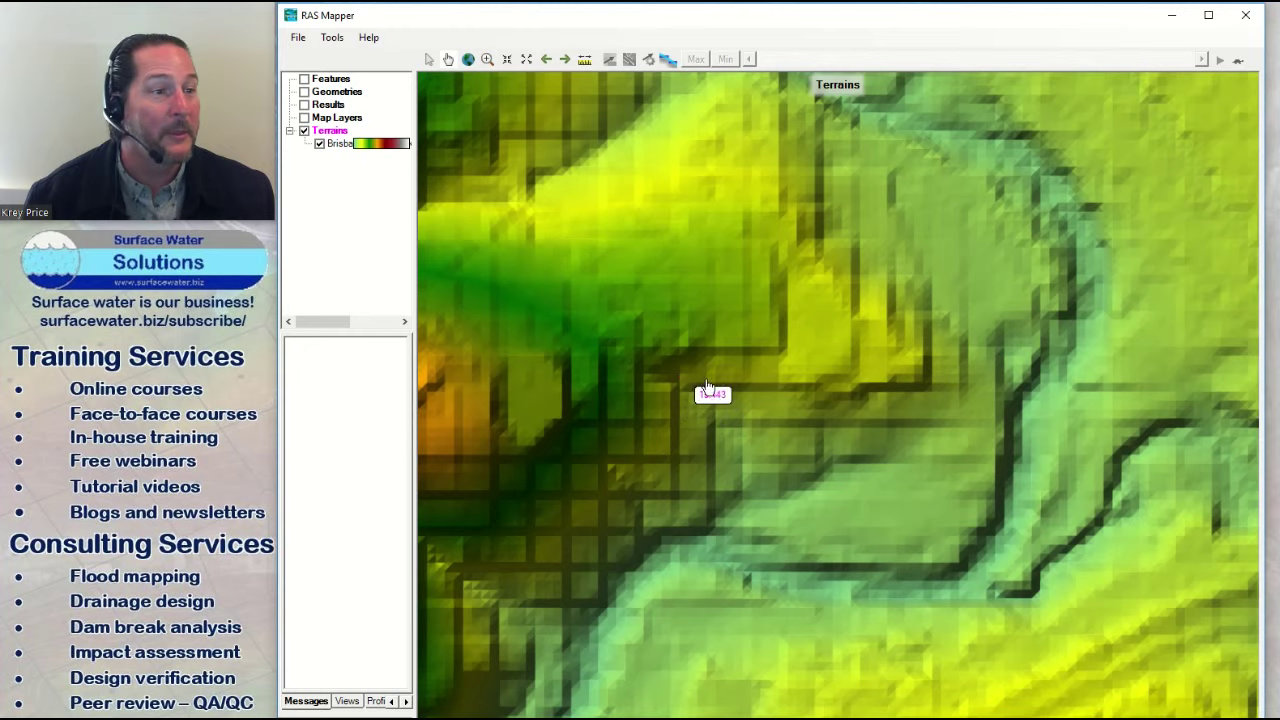
scroll(752, 425, down, 1)
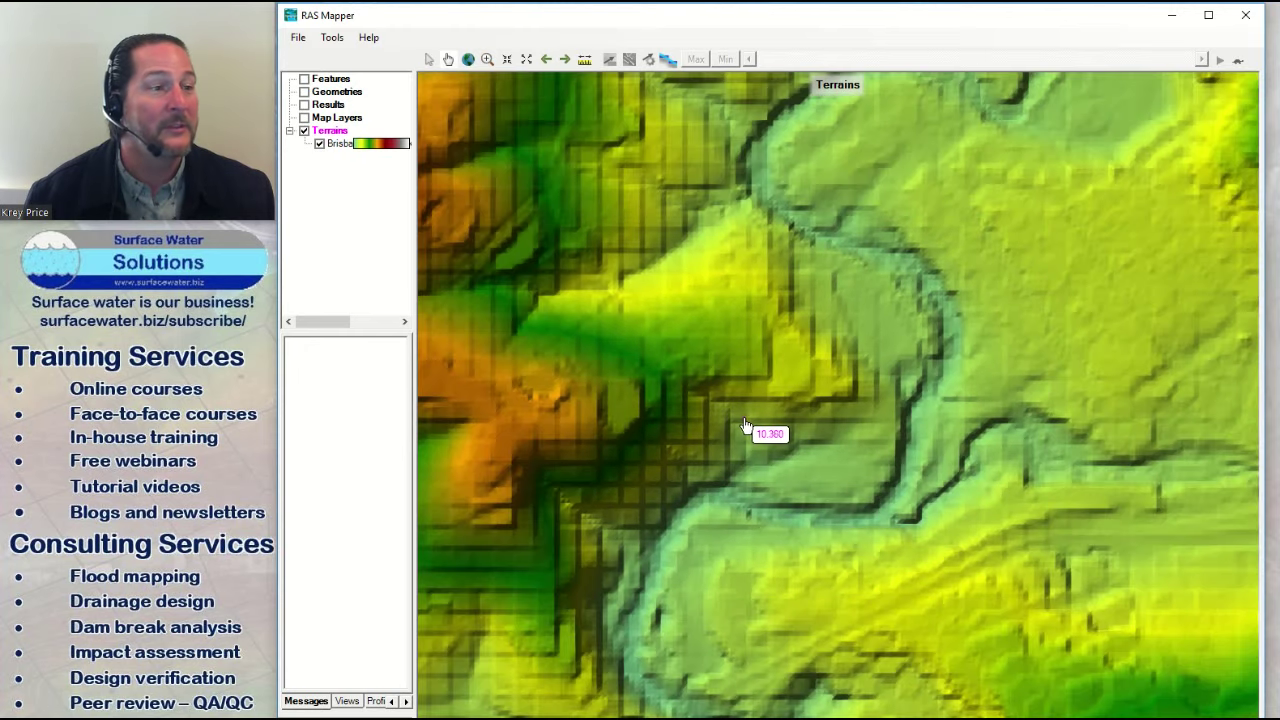
scroll(744, 425, down, 1)
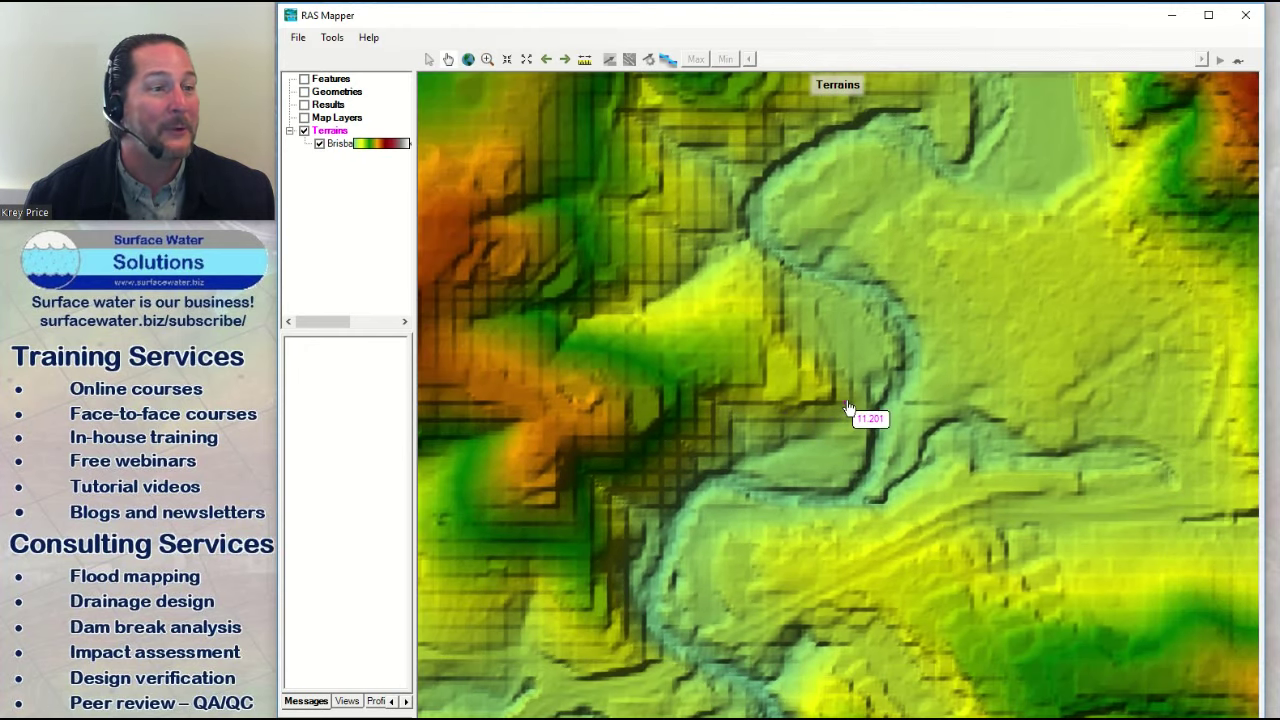
Step: Draw a measuring line about 684 m long across the creek valley, plot its terrain profile, inspect the channel, and close the plot
drag(847, 408, 722, 400)
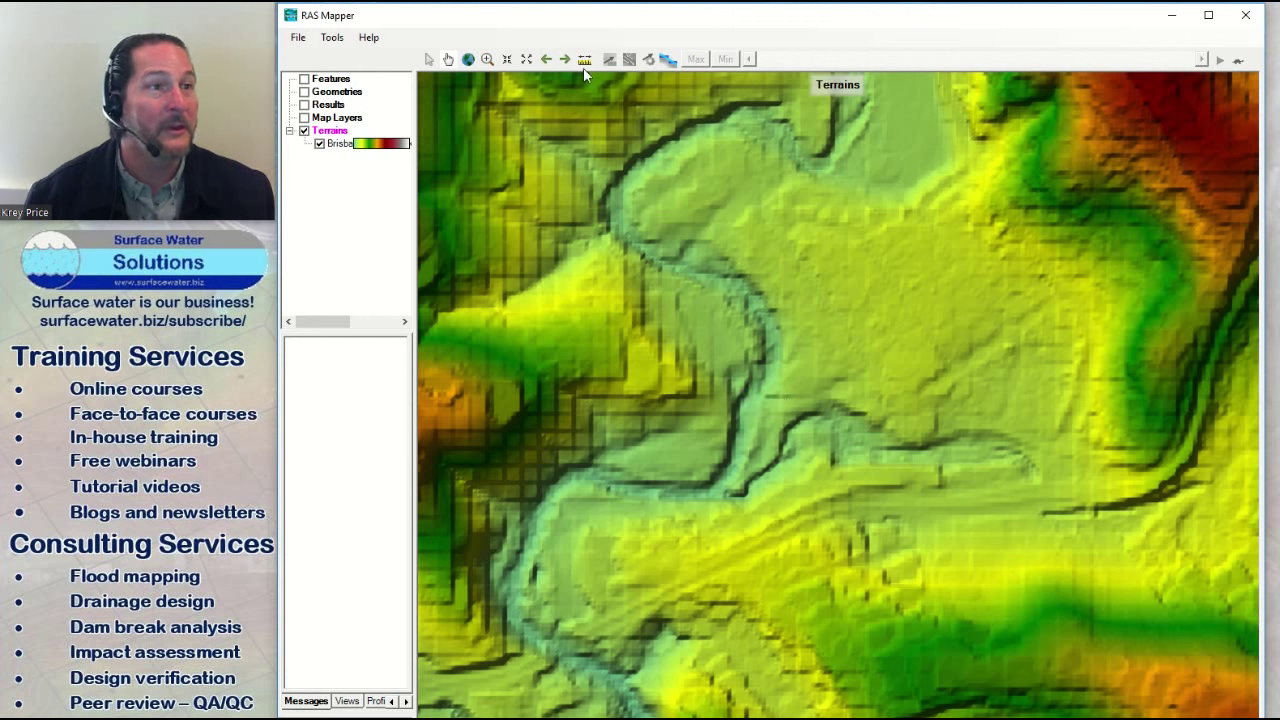
ctrl+click(1160, 220)
double_click(580, 342)
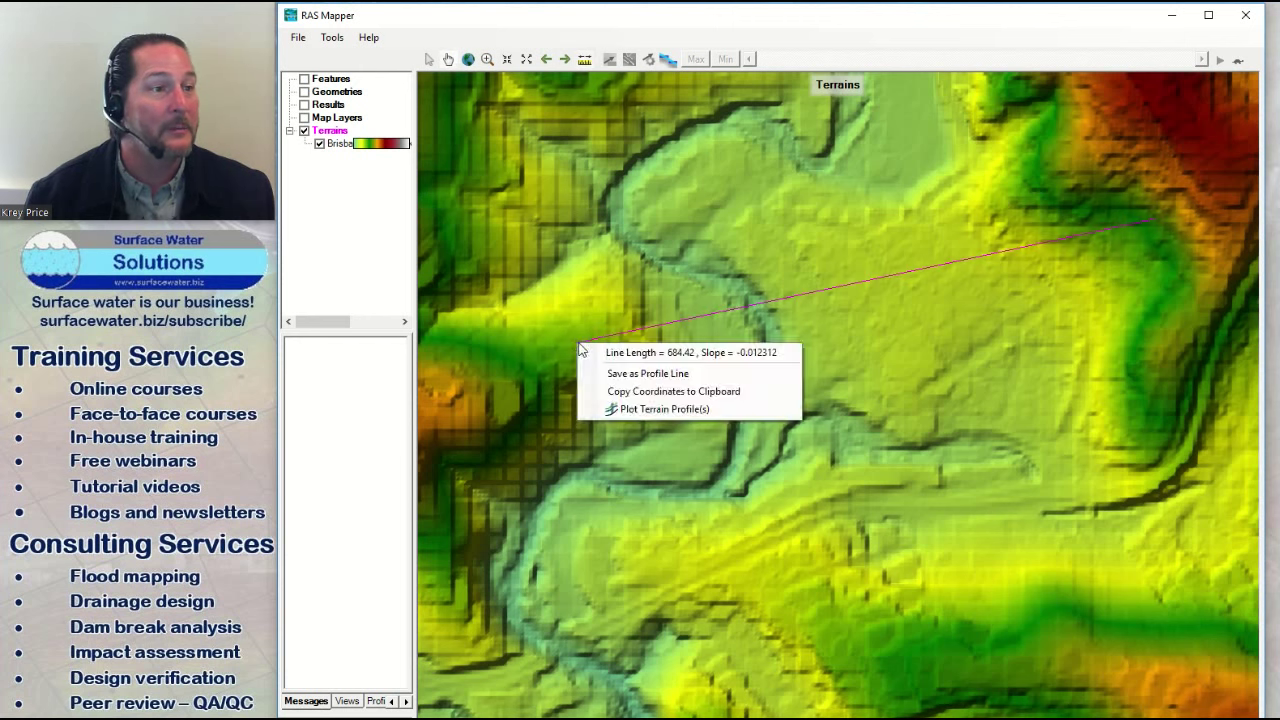
click(653, 412)
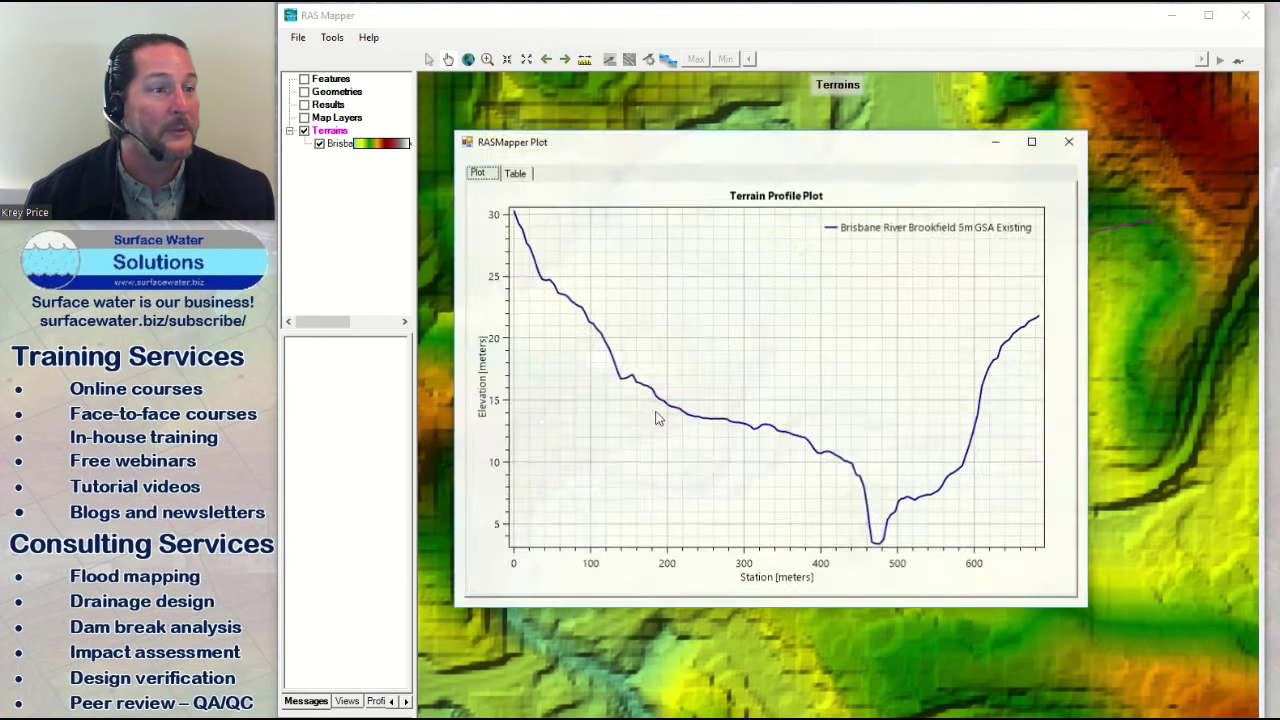
mouse_move(870, 540)
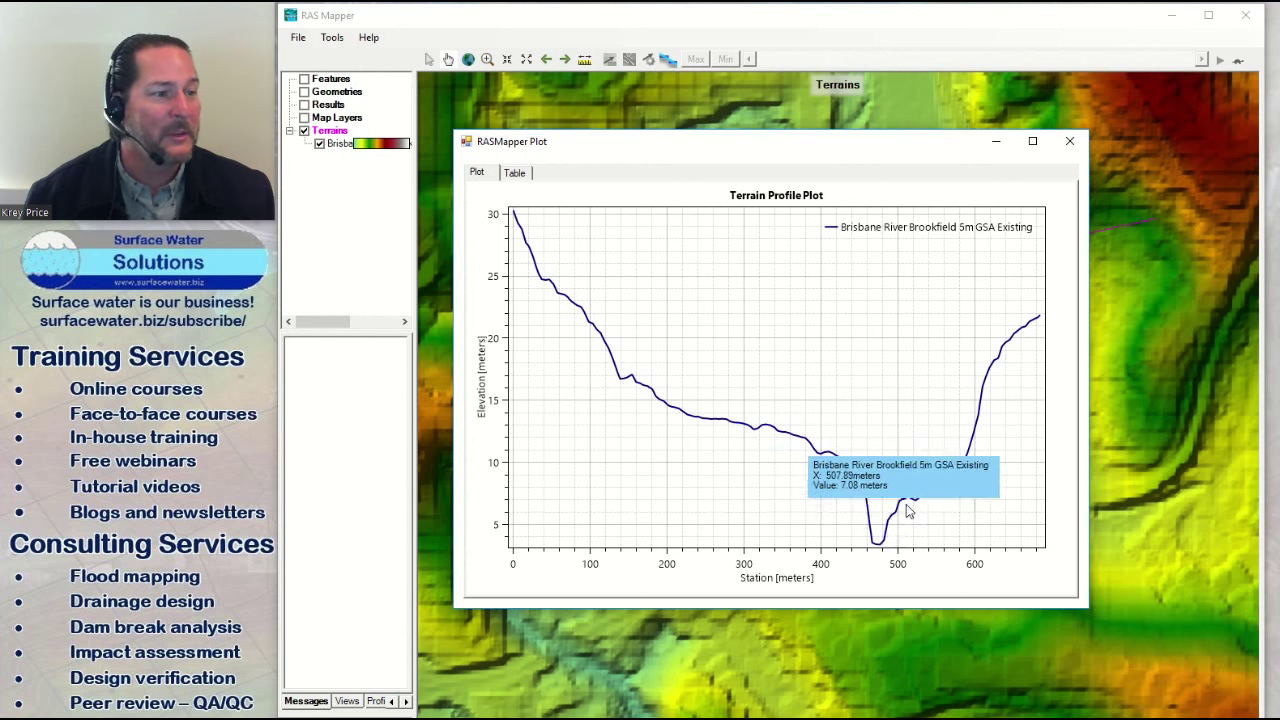
click(1068, 146)
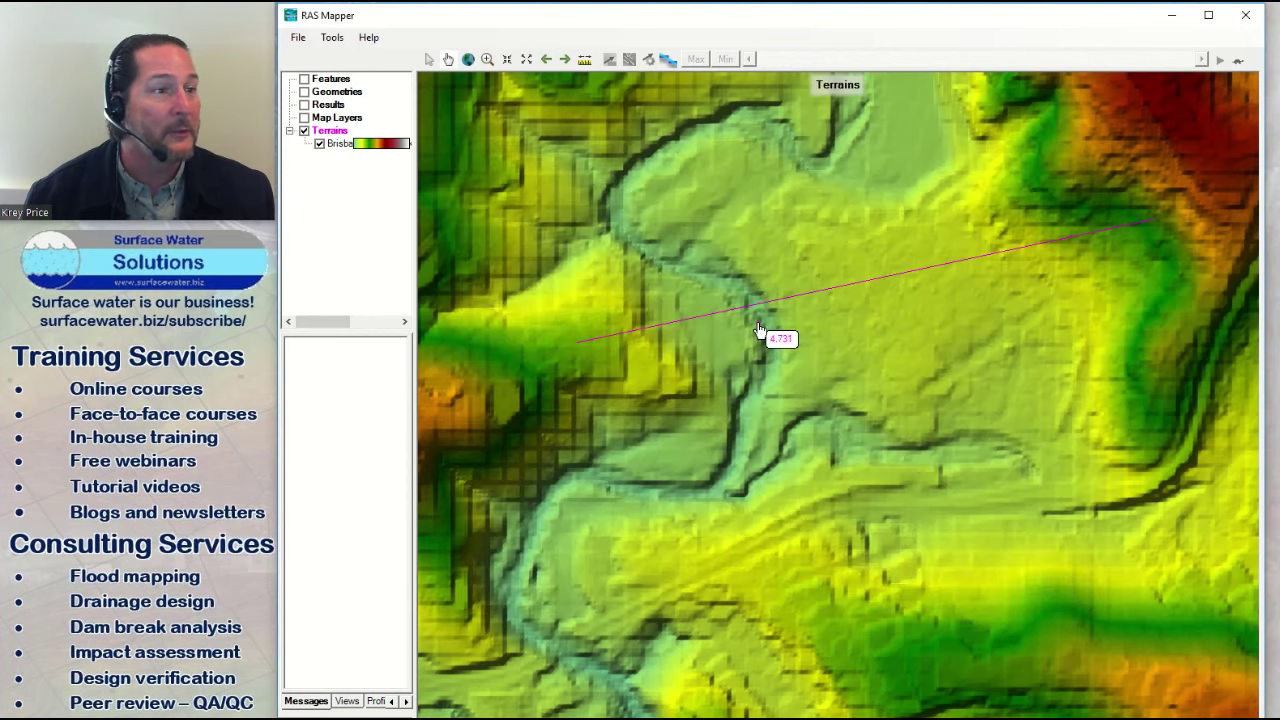
Step: Draw a measuring line about 315 m long across the main river, plot its terrain profile to examine the riverbed, and close the plot
scroll(757, 330, down, 2)
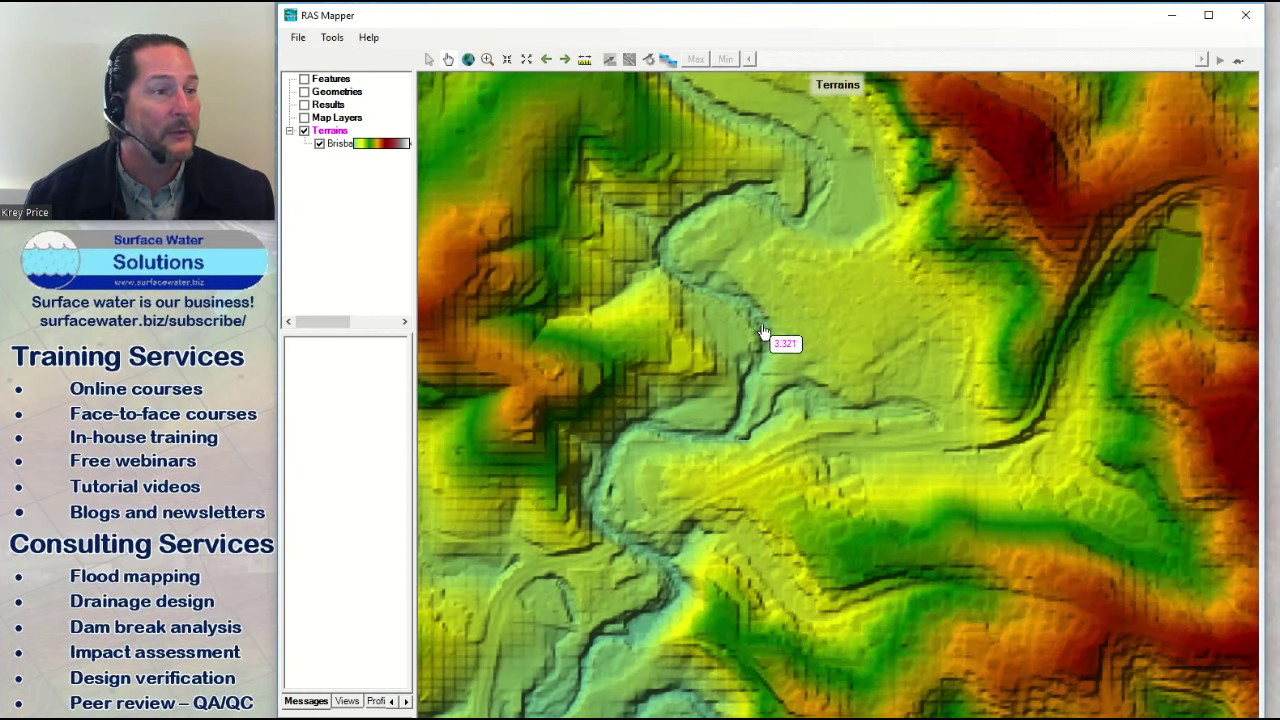
scroll(765, 323, down, 1)
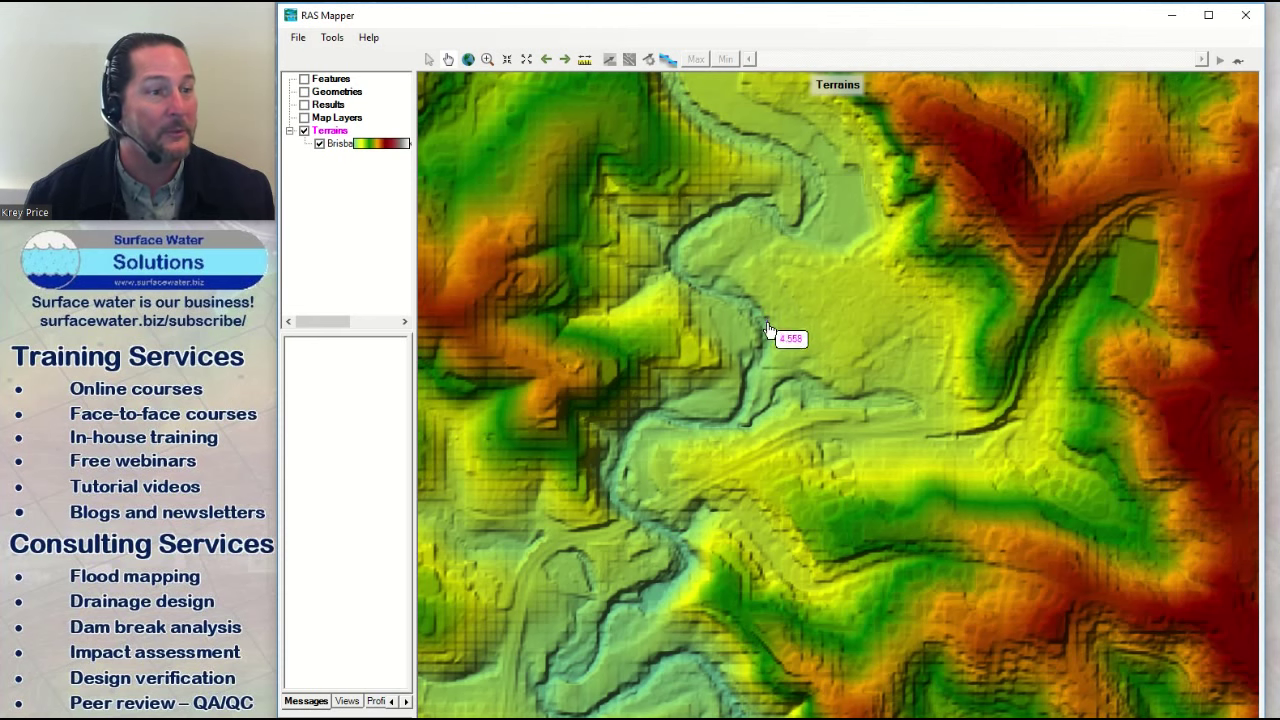
scroll(746, 361, down, 1)
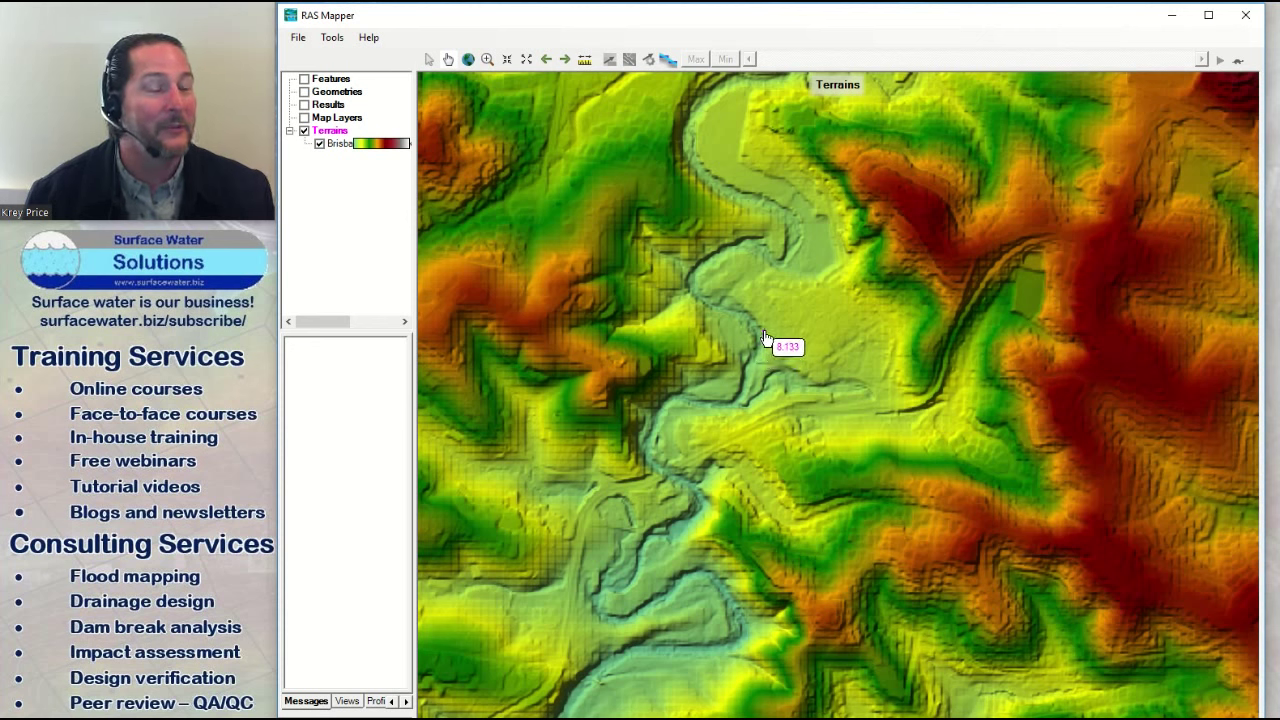
scroll(762, 350, down, 2)
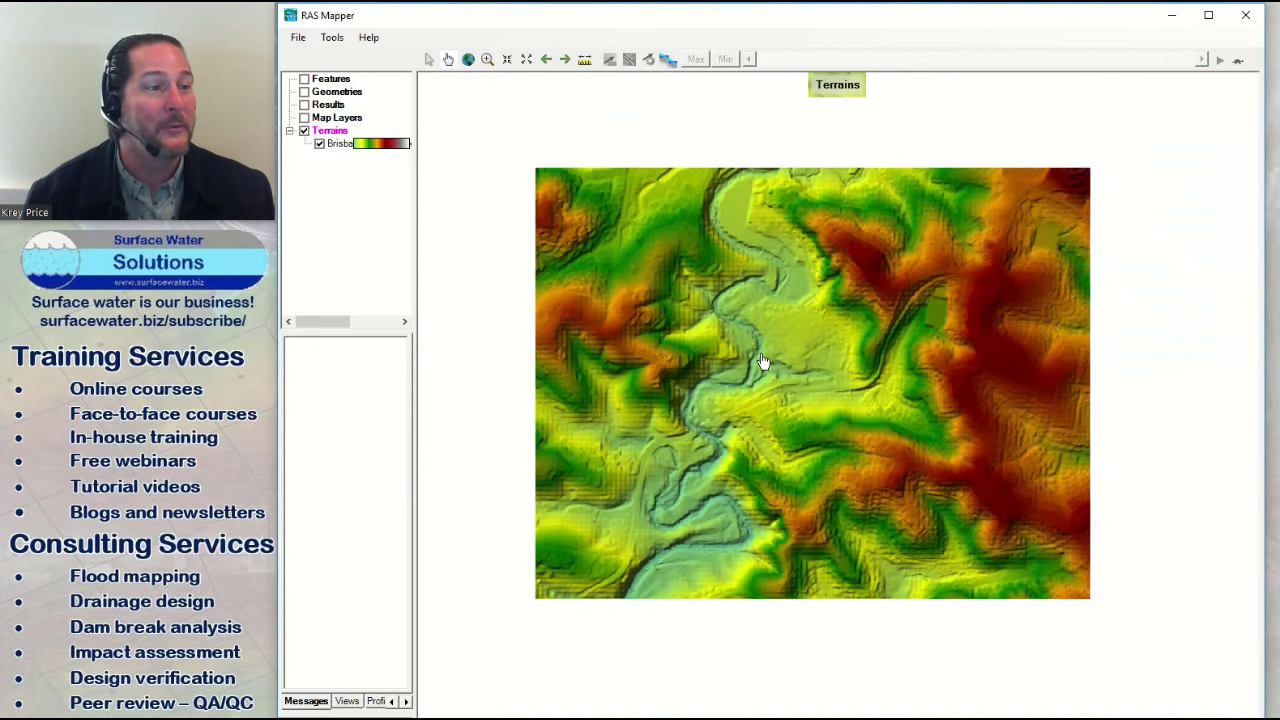
scroll(781, 413, up, 3)
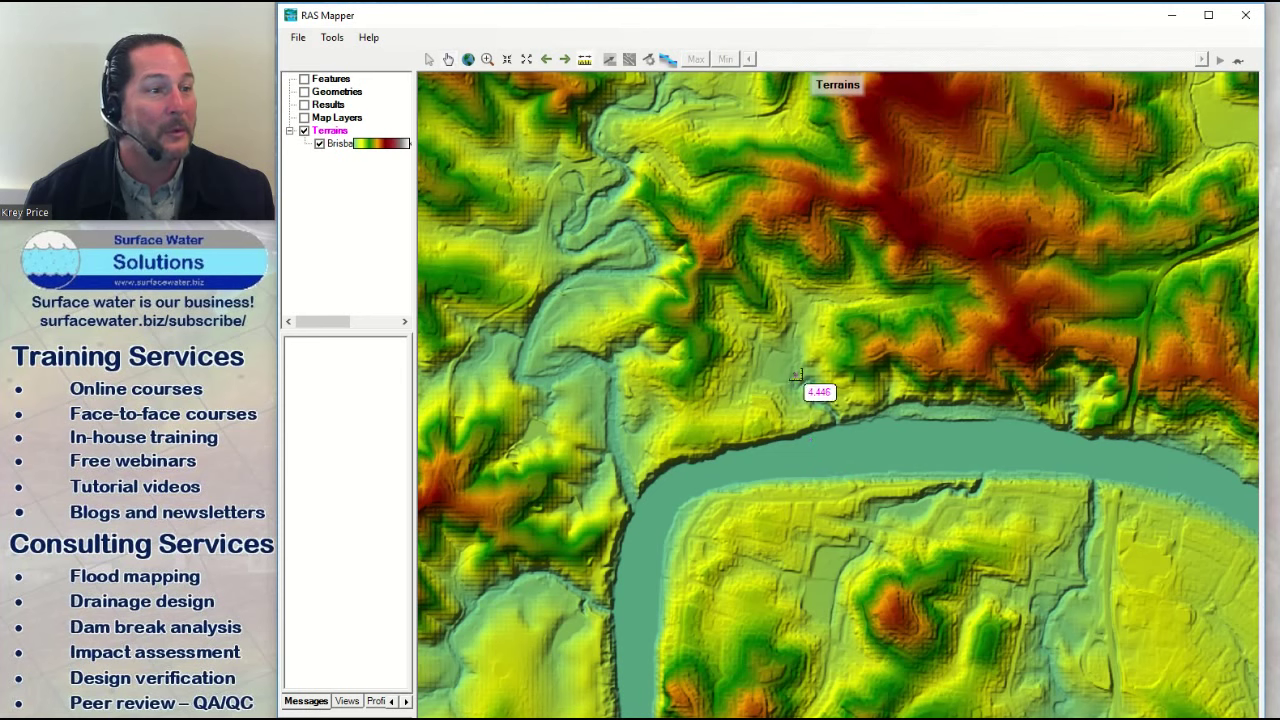
ctrl+click(801, 430)
right_click(815, 500)
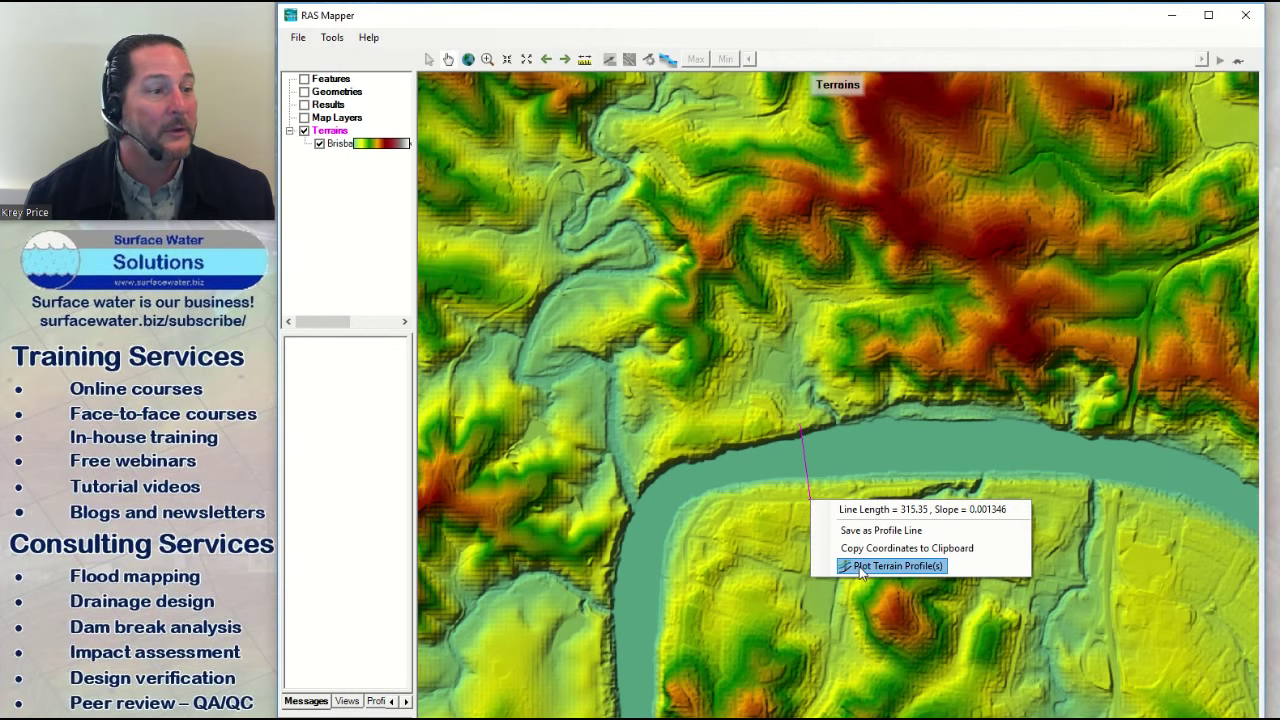
click(850, 566)
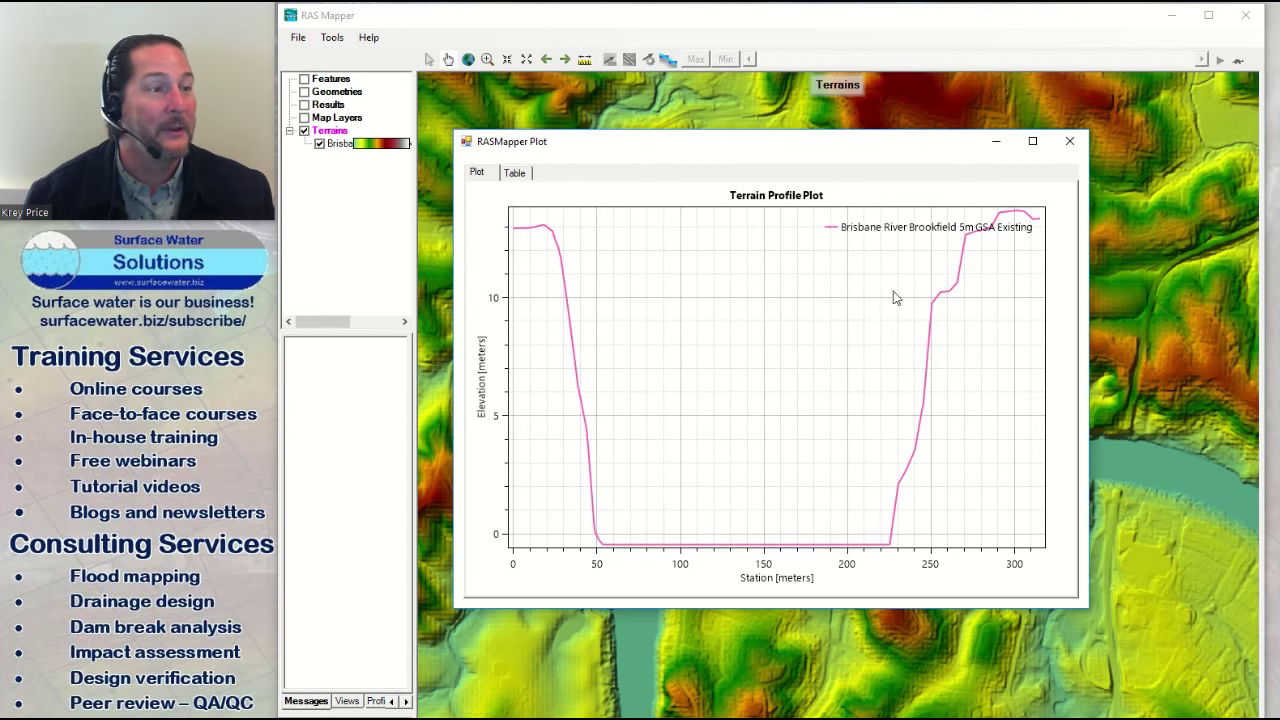
click(1069, 141)
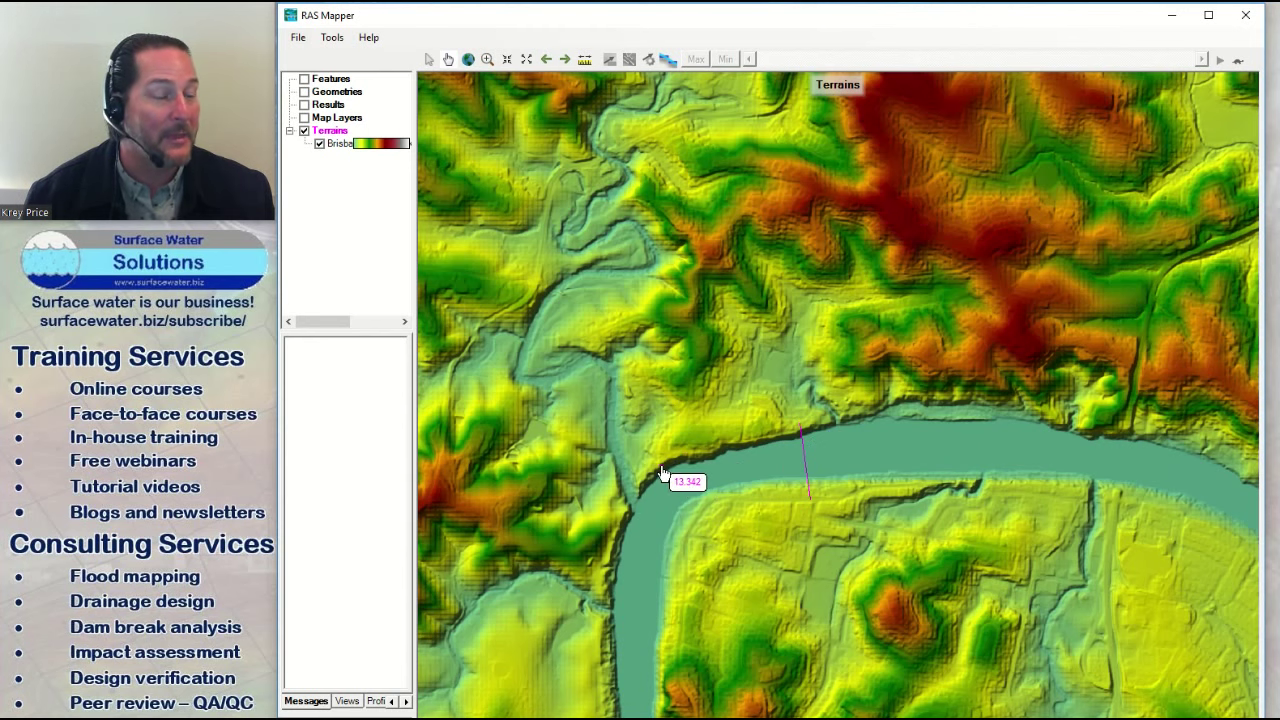
Step: Select the Map Layers group and turn on its display
scroll(690, 475, down, 2)
scroll(700, 481, up, 2)
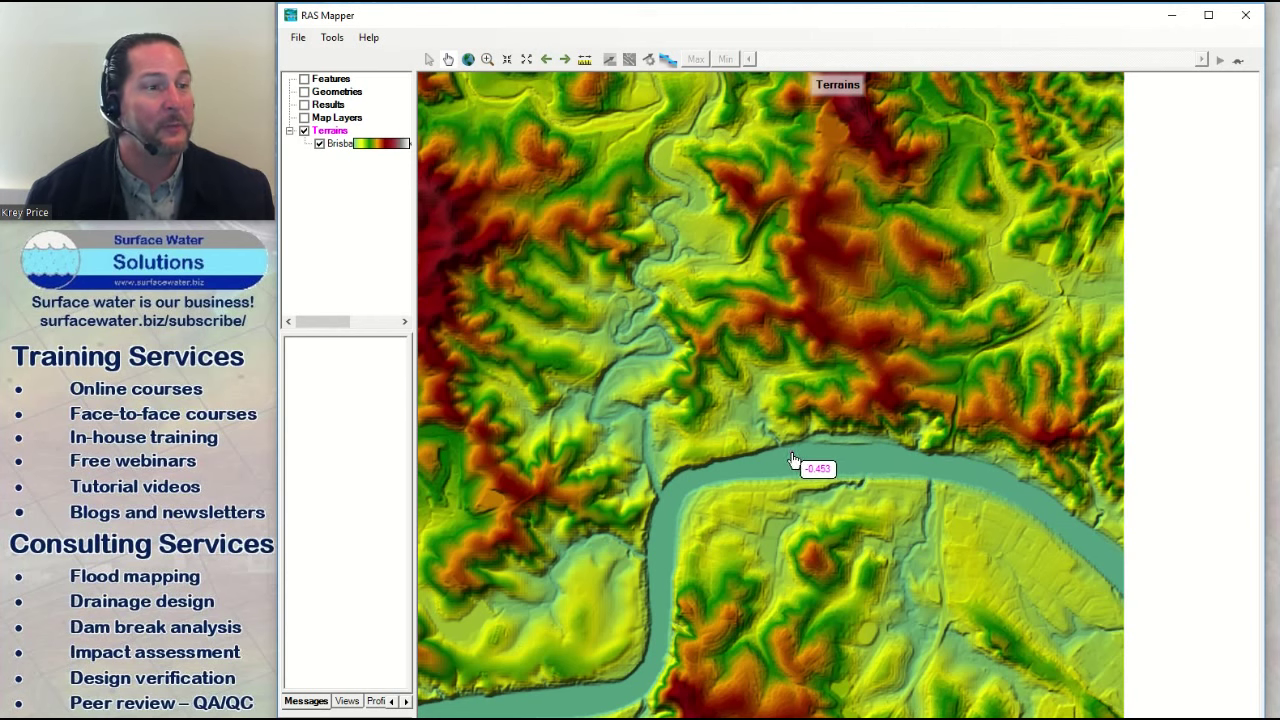
scroll(795, 463, down, 2)
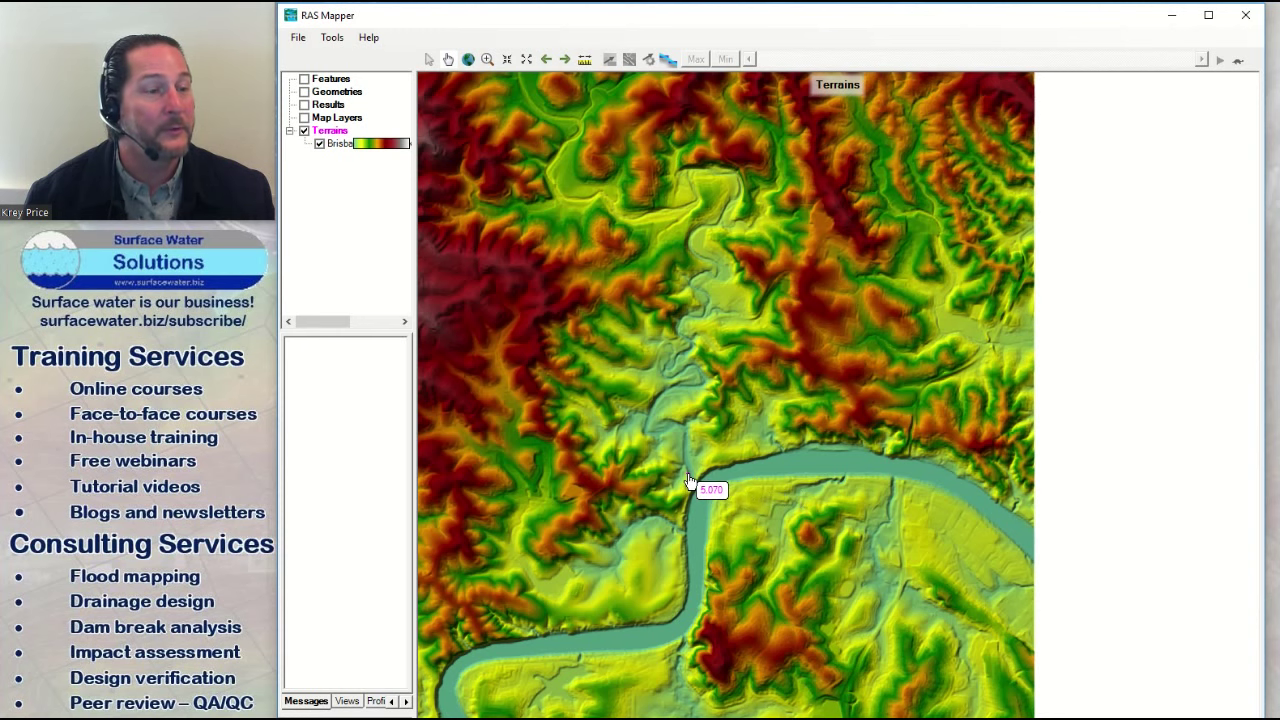
drag(691, 437, 843, 373)
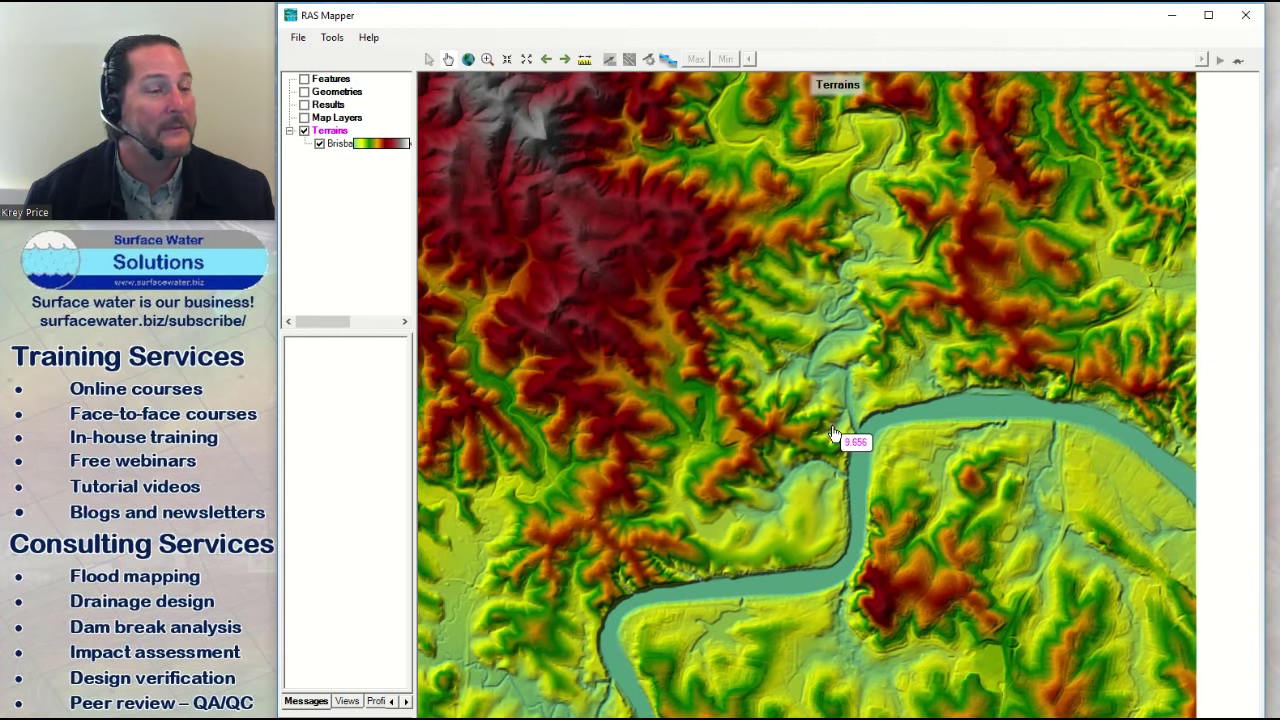
click(332, 119)
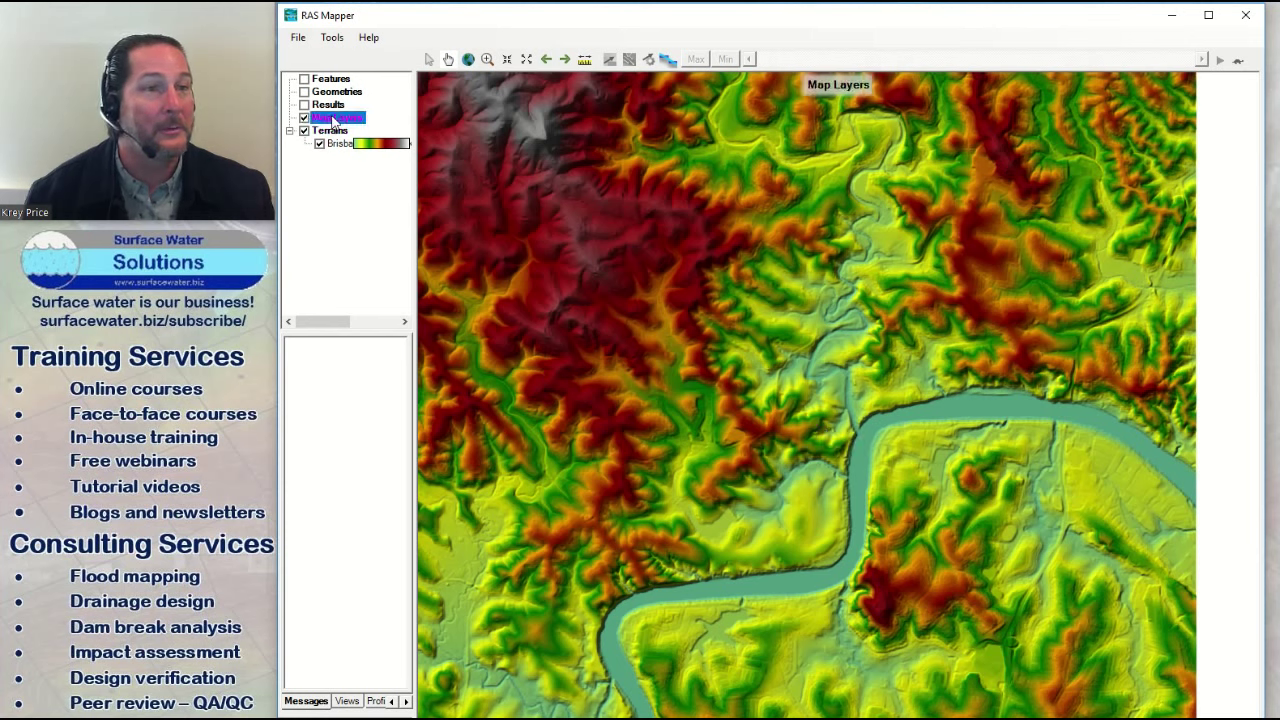
Step: Add the Google Hybrid web imagery layer to Map Layers and expand the group to list it
right_click(332, 119)
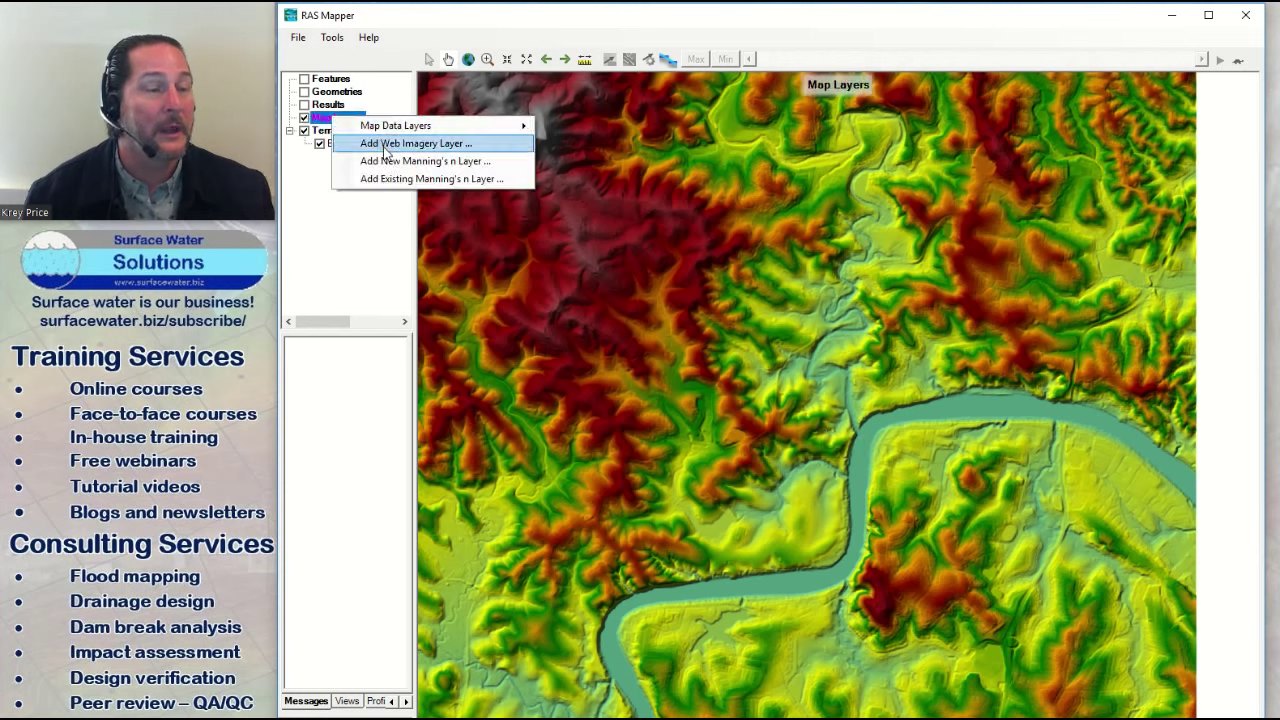
click(385, 145)
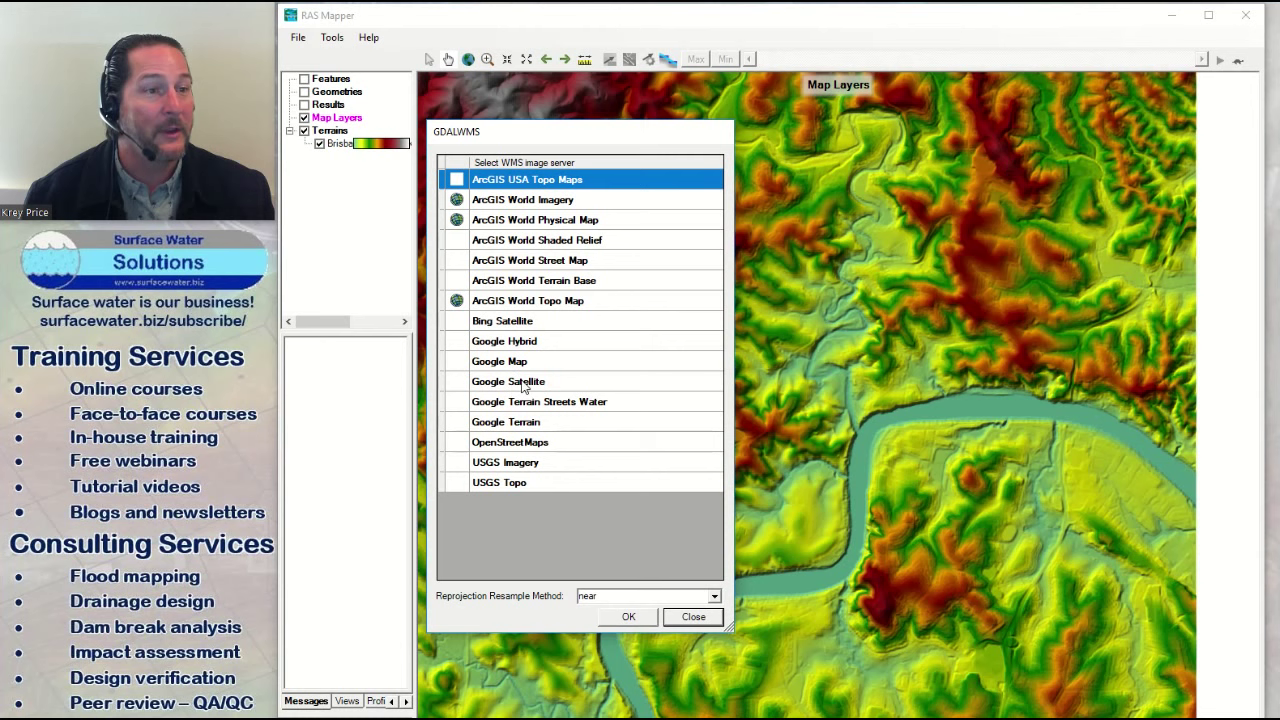
click(525, 343)
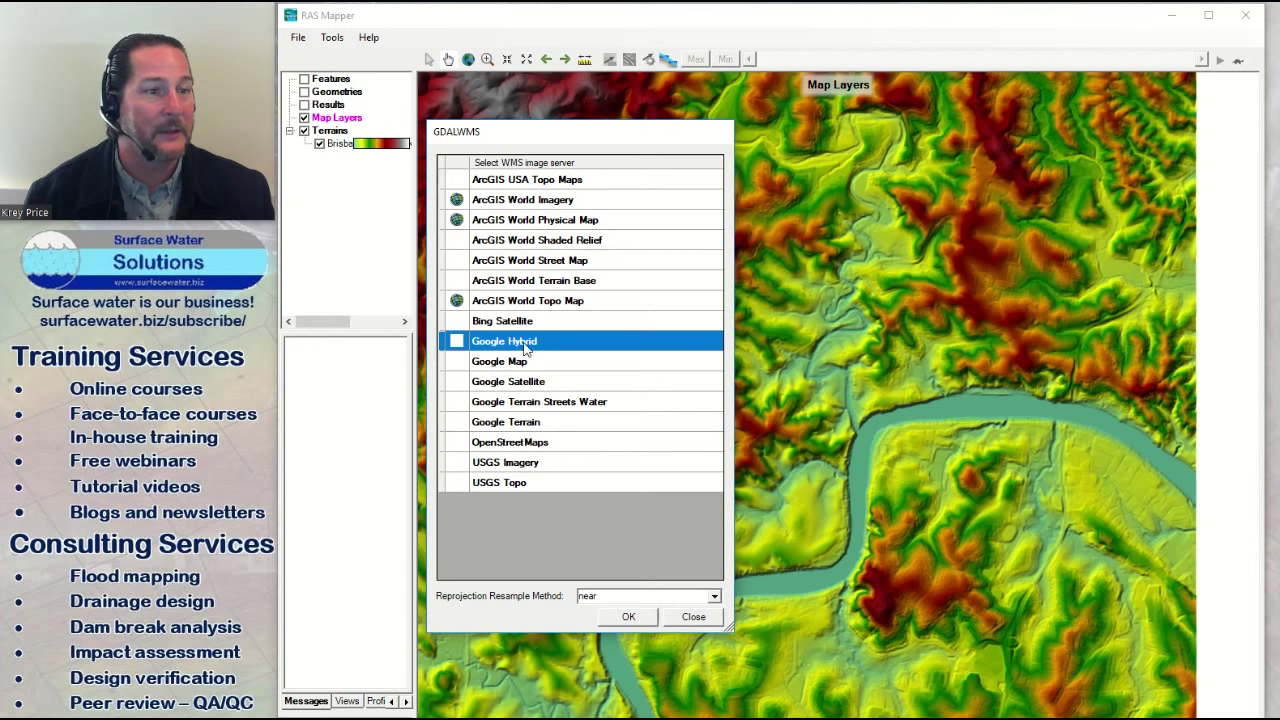
click(628, 615)
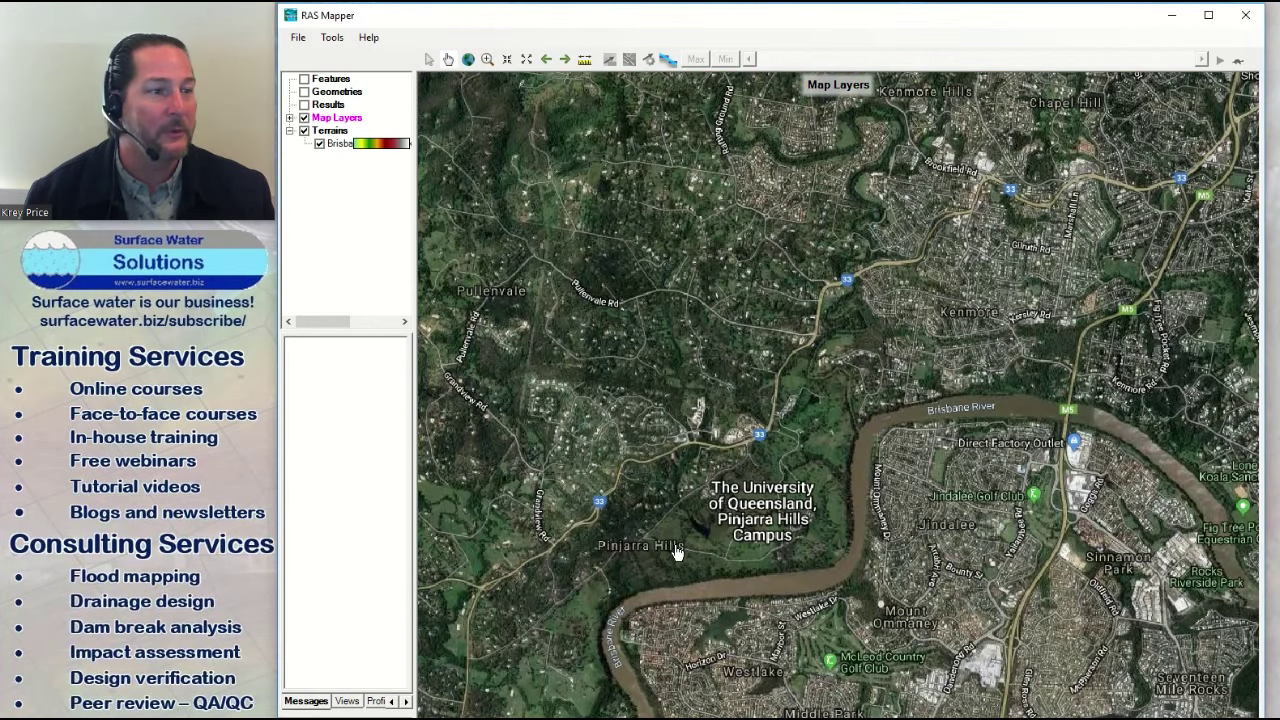
scroll(948, 478, down, 2)
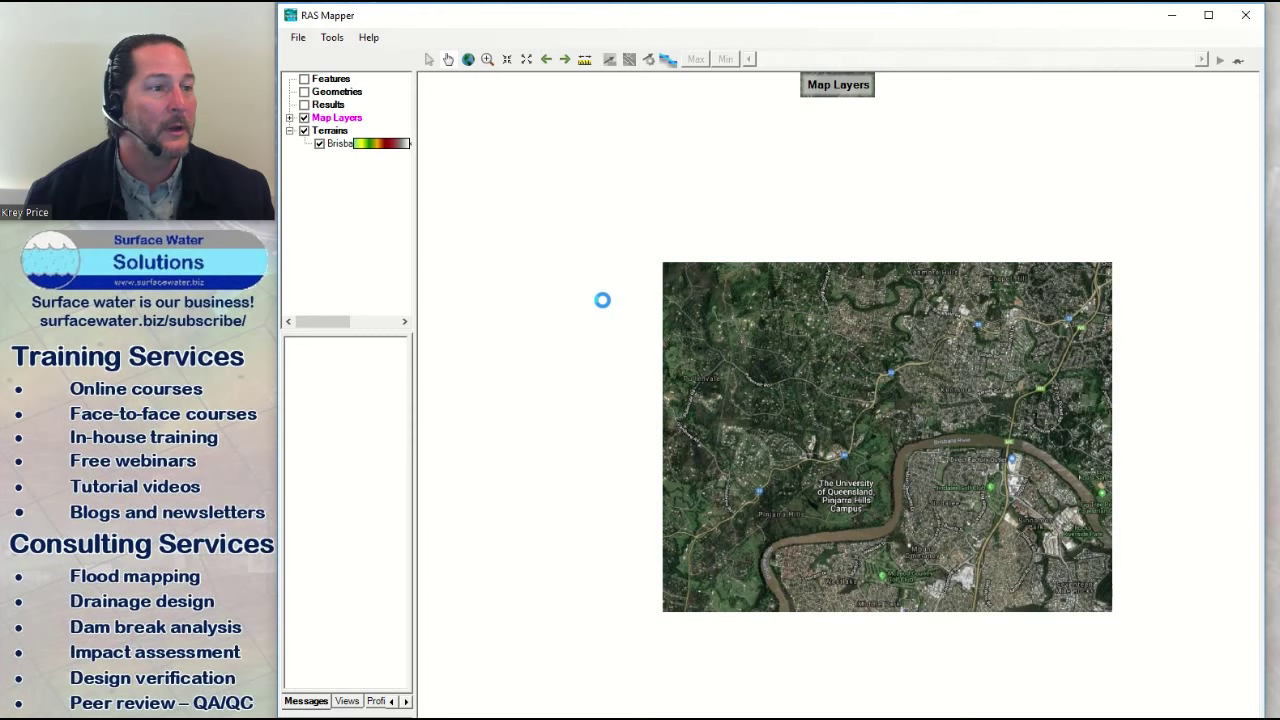
double_click(289, 117)
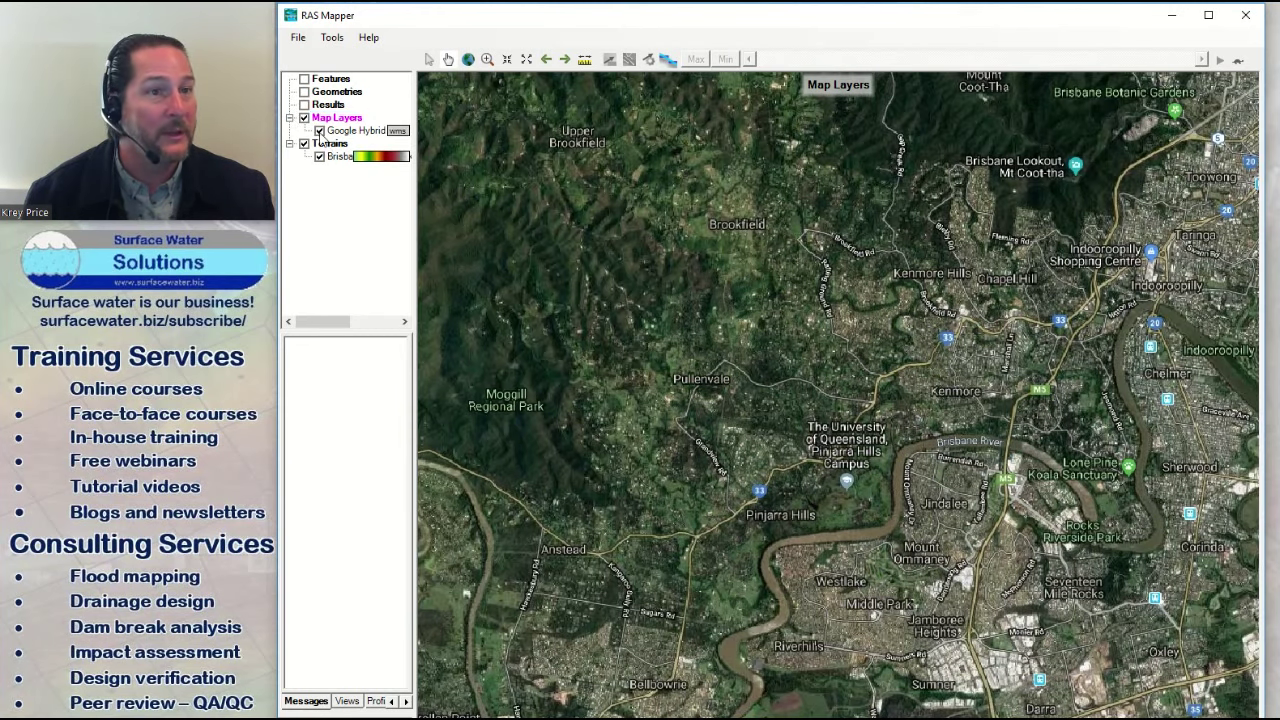
Step: Set the Google Hybrid layer's opacity slightly below midway between Transparent and Solid so the terrain shows through
click(304, 118)
click(304, 118)
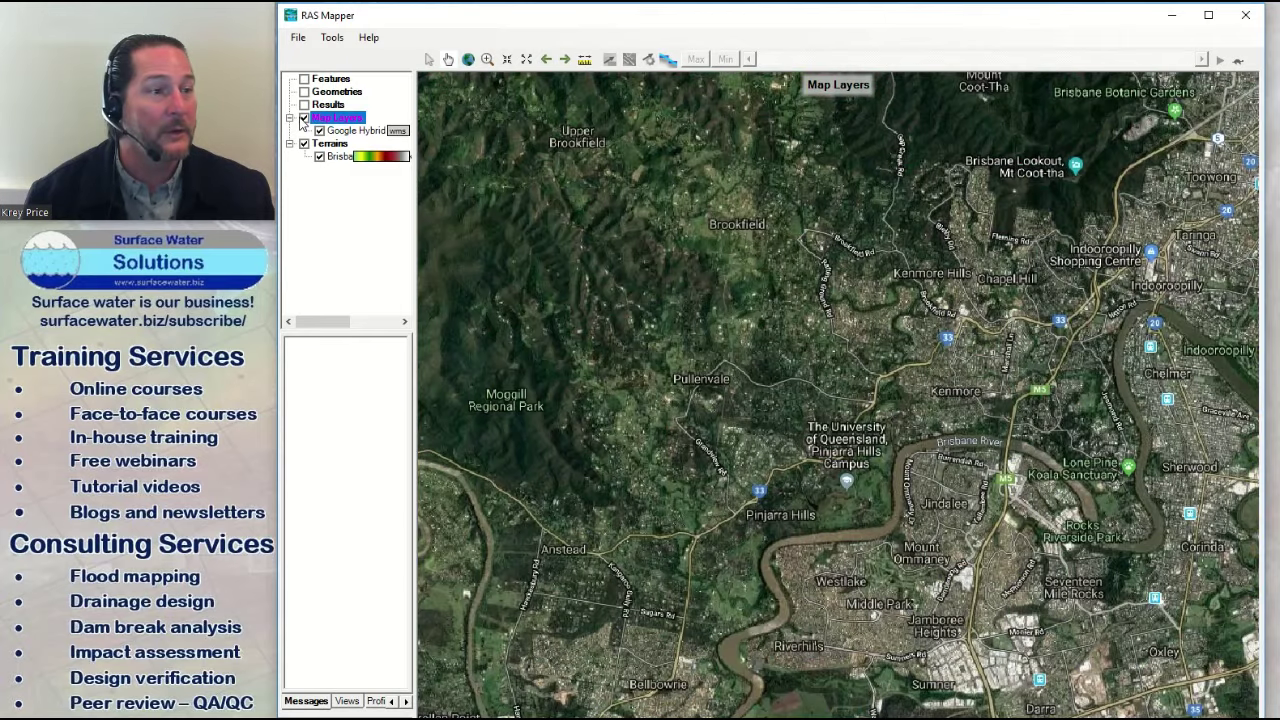
click(352, 135)
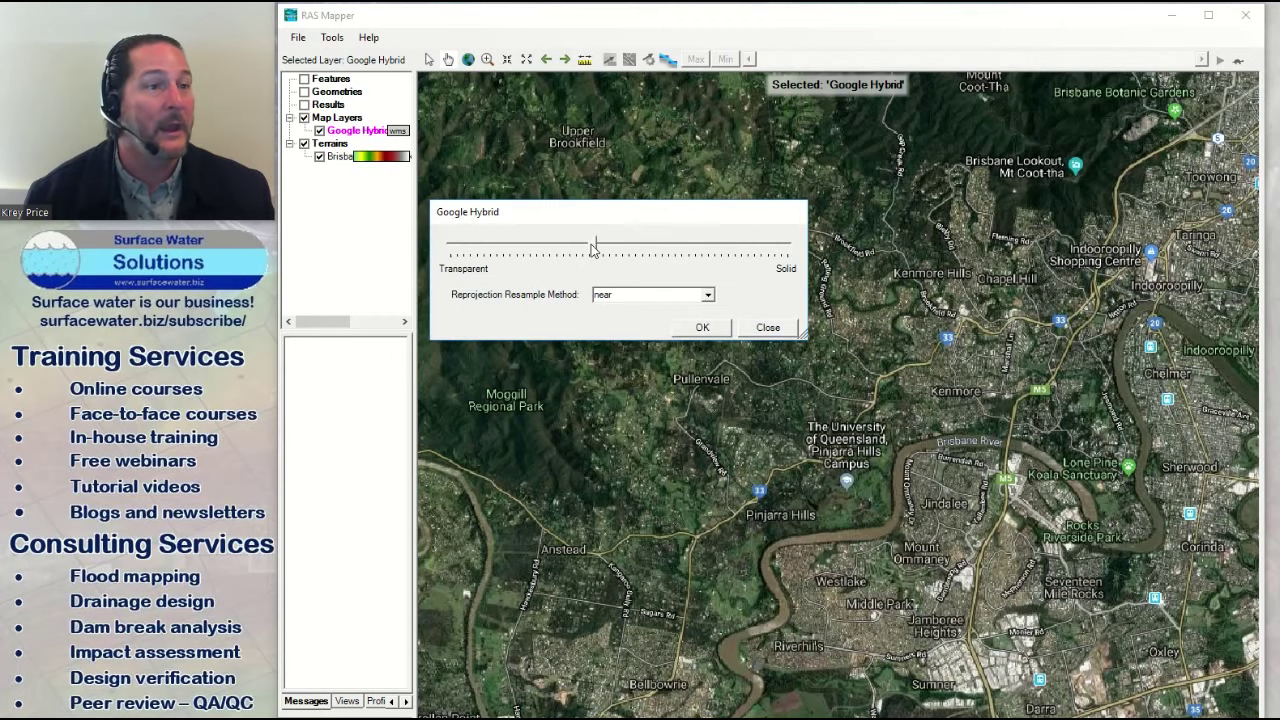
click(700, 329)
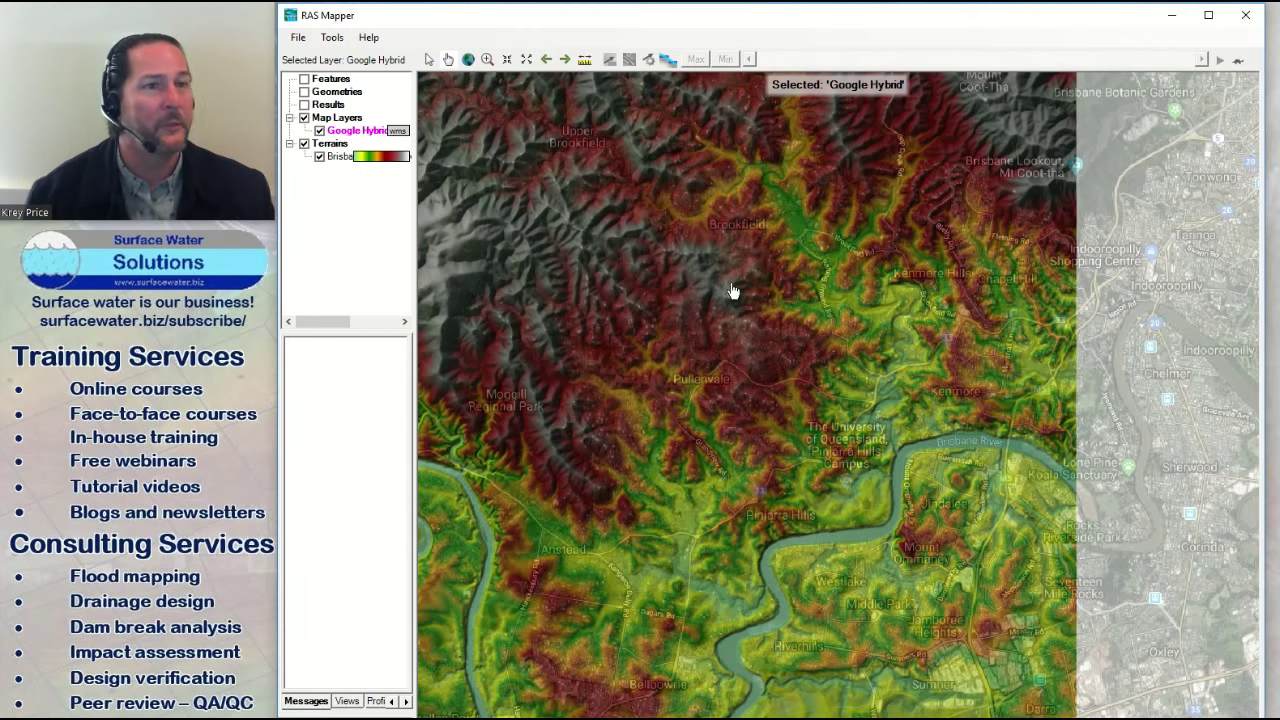
Step: View the full terrain extent and compare it with the Google Hybrid overlay turned off and back on
scroll(877, 450, down, 1)
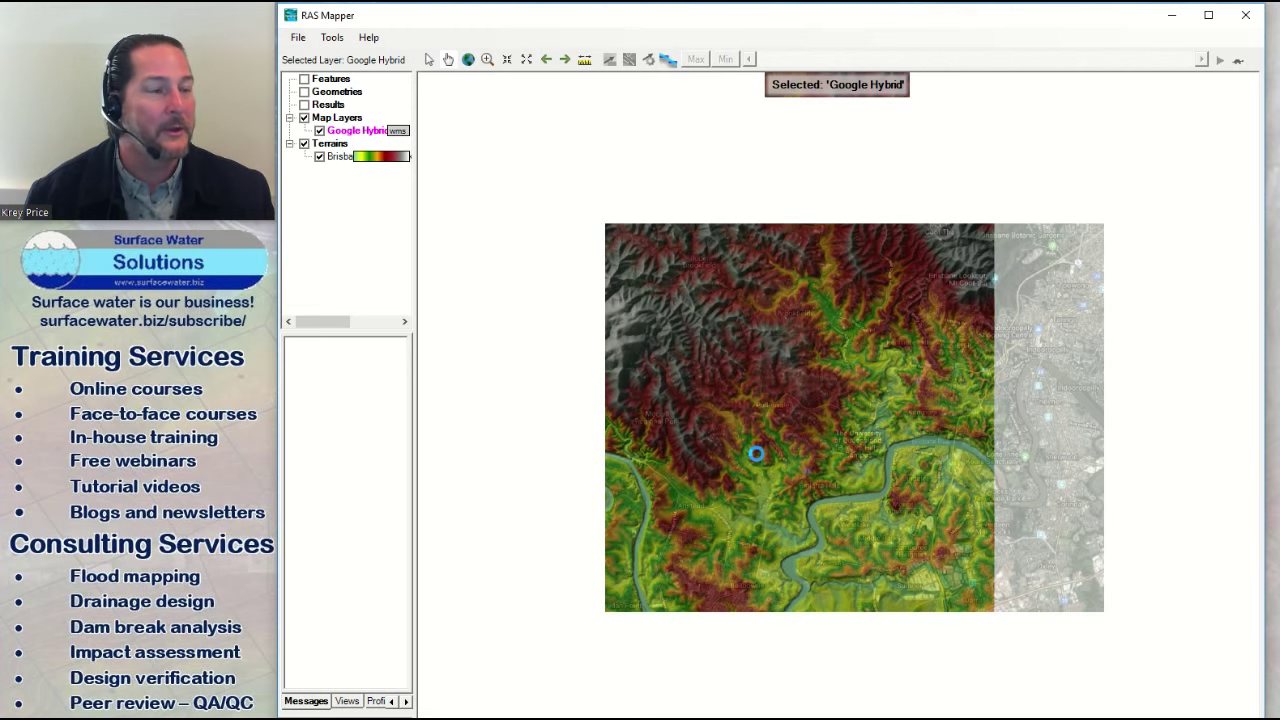
scroll(757, 454, up, 1)
drag(766, 449, 951, 406)
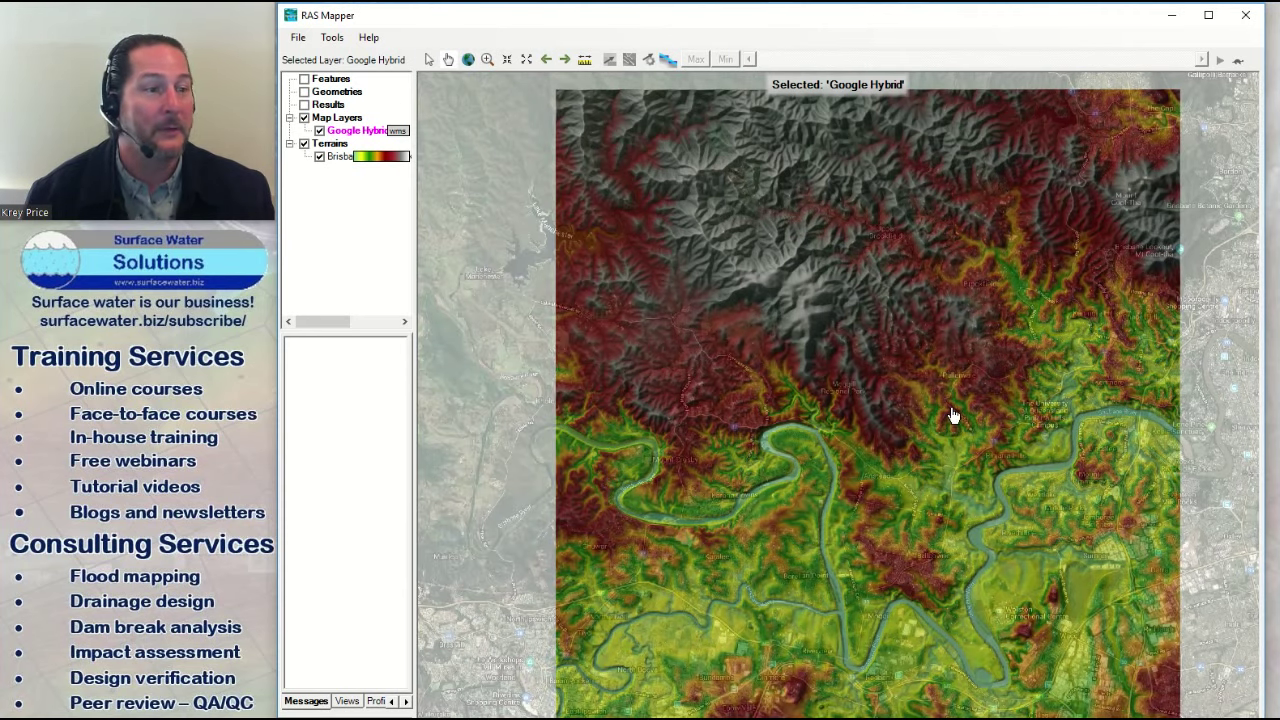
click(319, 131)
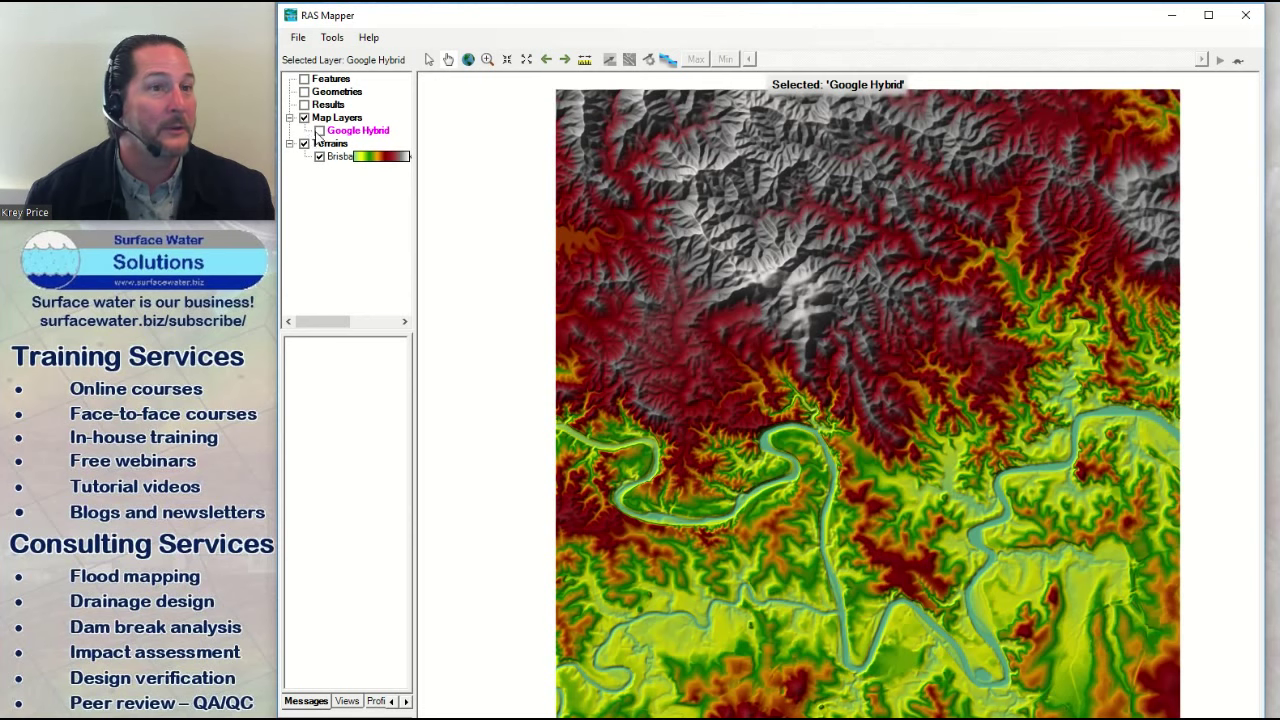
click(319, 131)
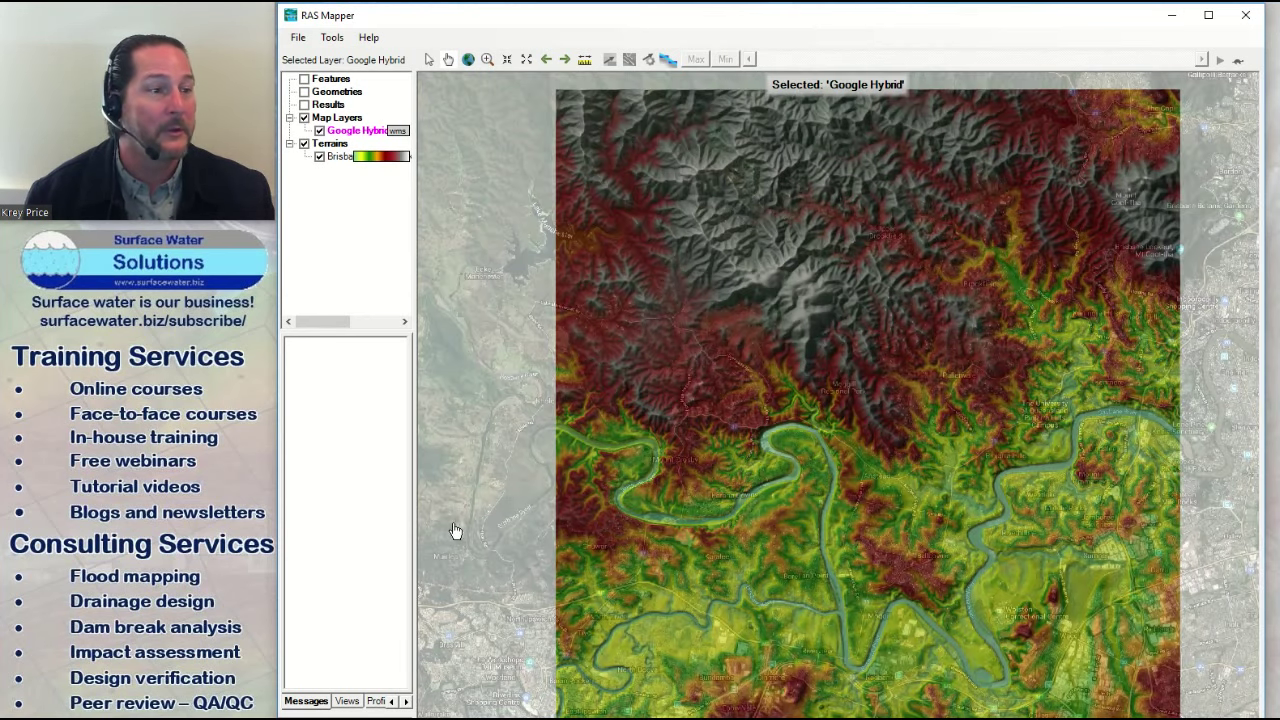
Step: Frame the river bend around Pinjarra Hills and save the current map view as "Gold Creek"
scroll(1120, 462, up, 3)
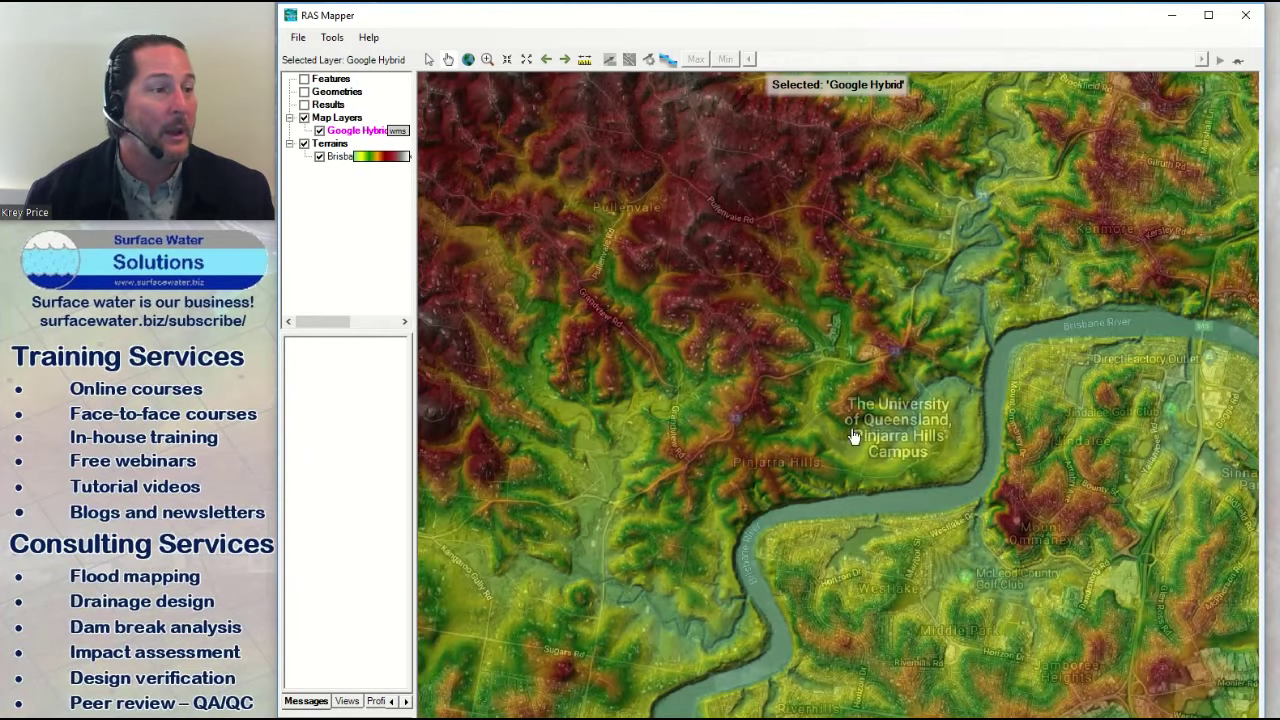
drag(857, 434, 915, 438)
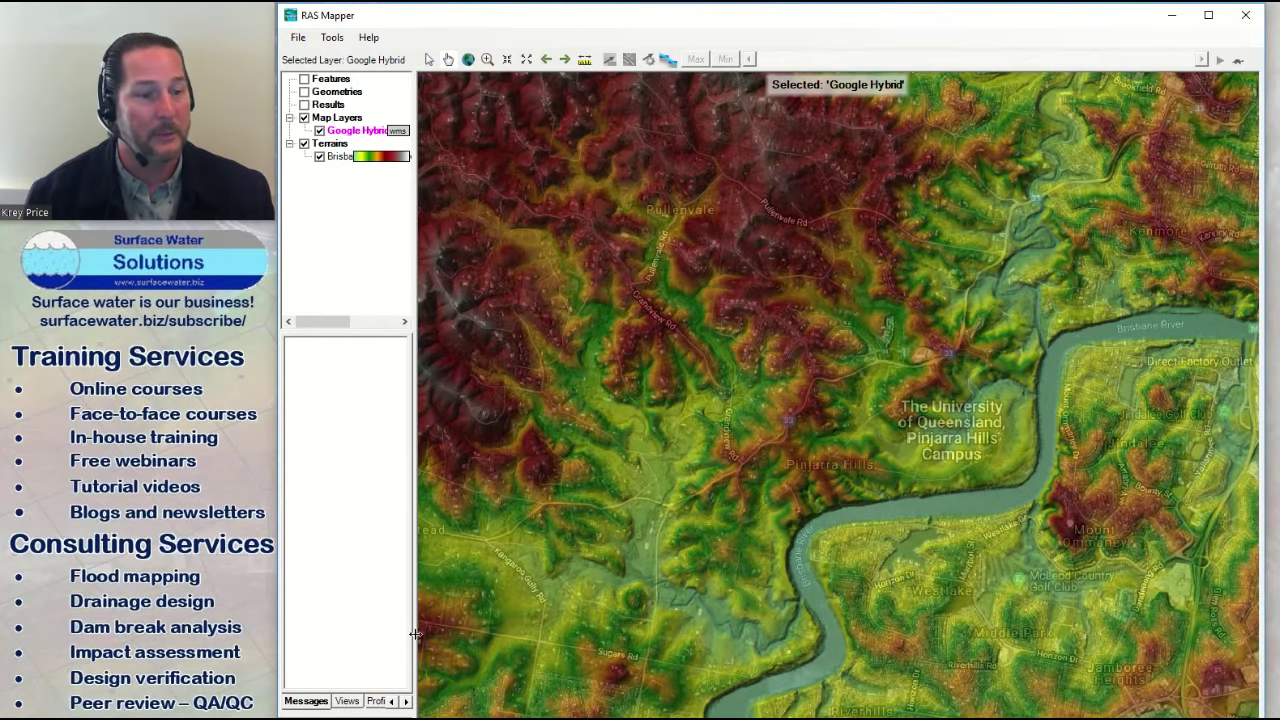
click(346, 701)
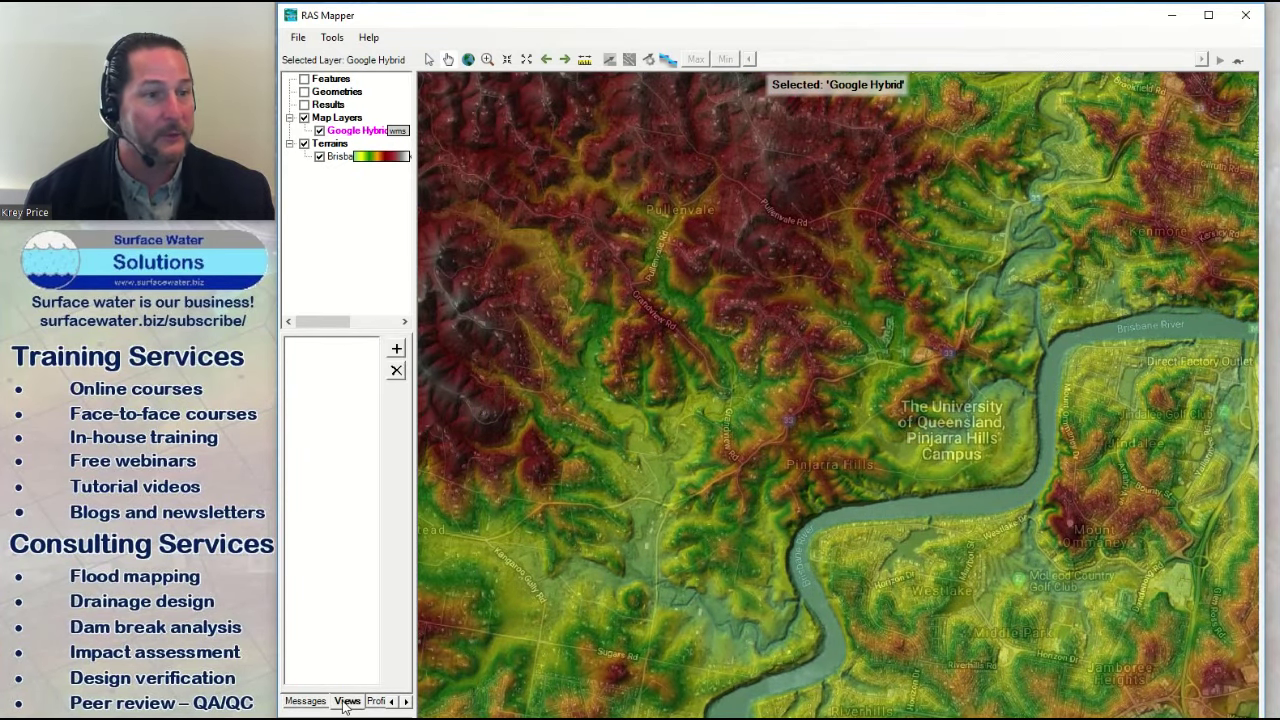
click(396, 350)
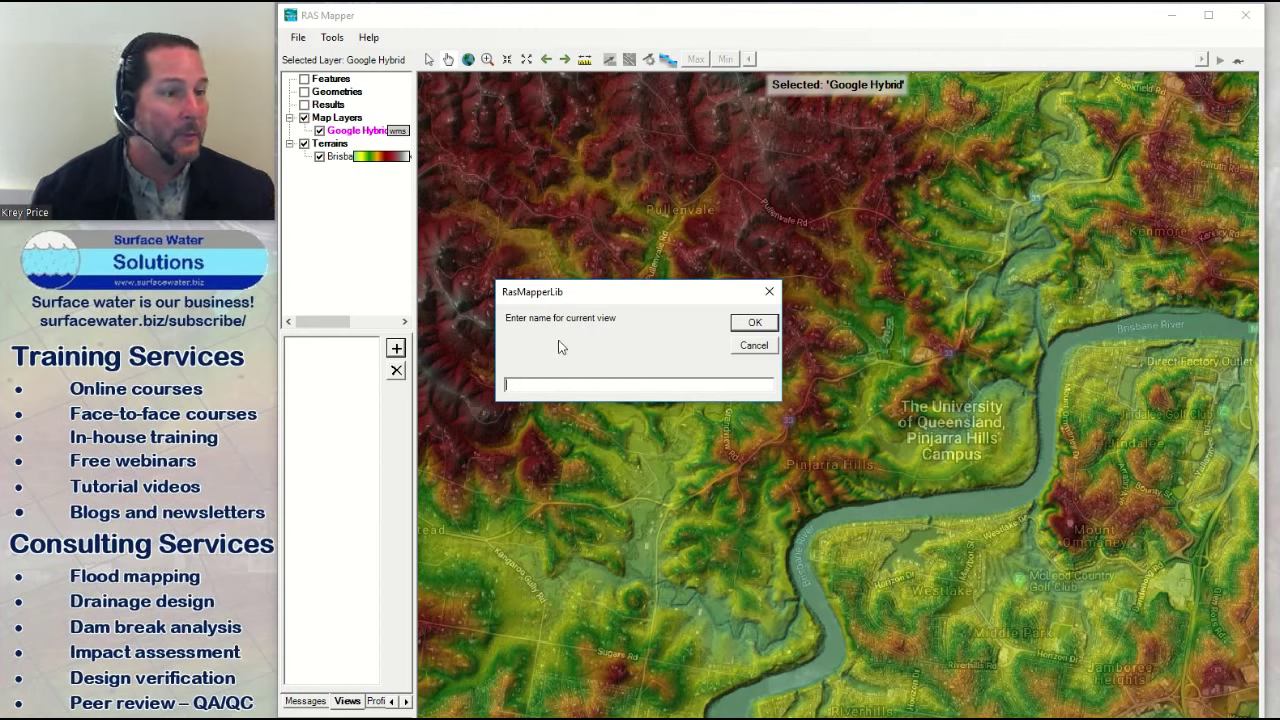
text(Gold )
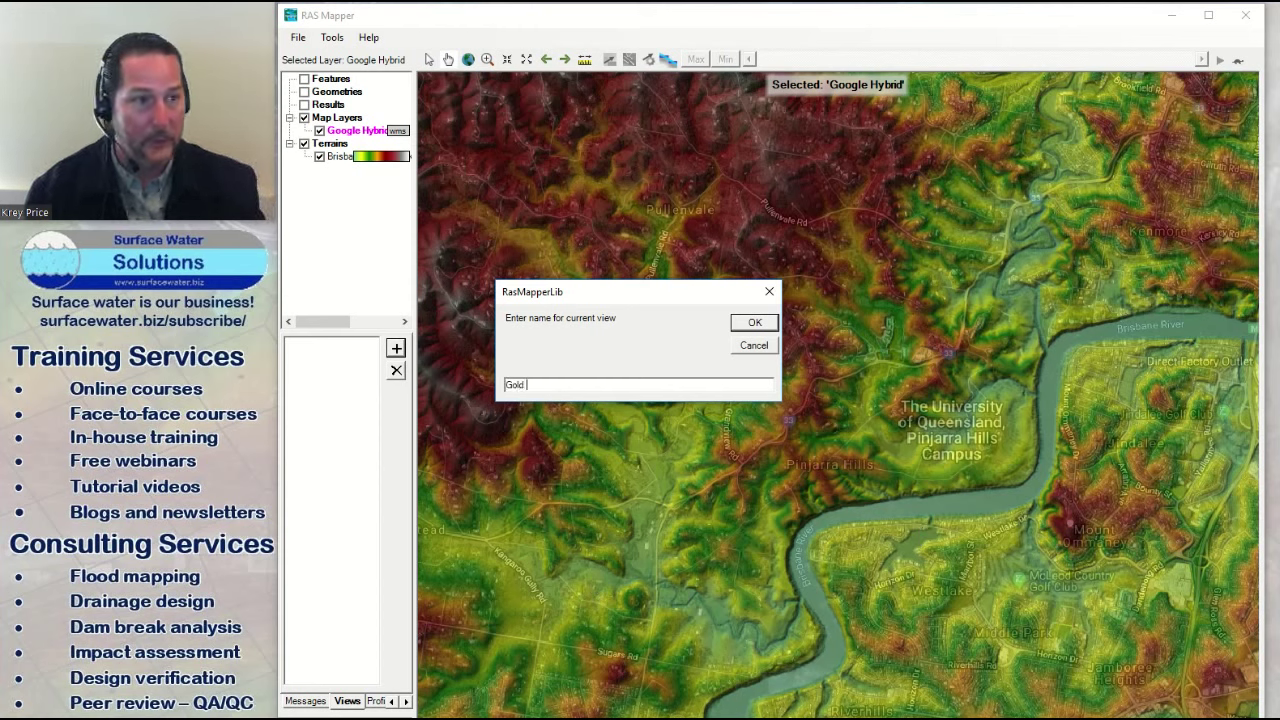
text(Creek)
key(Return)
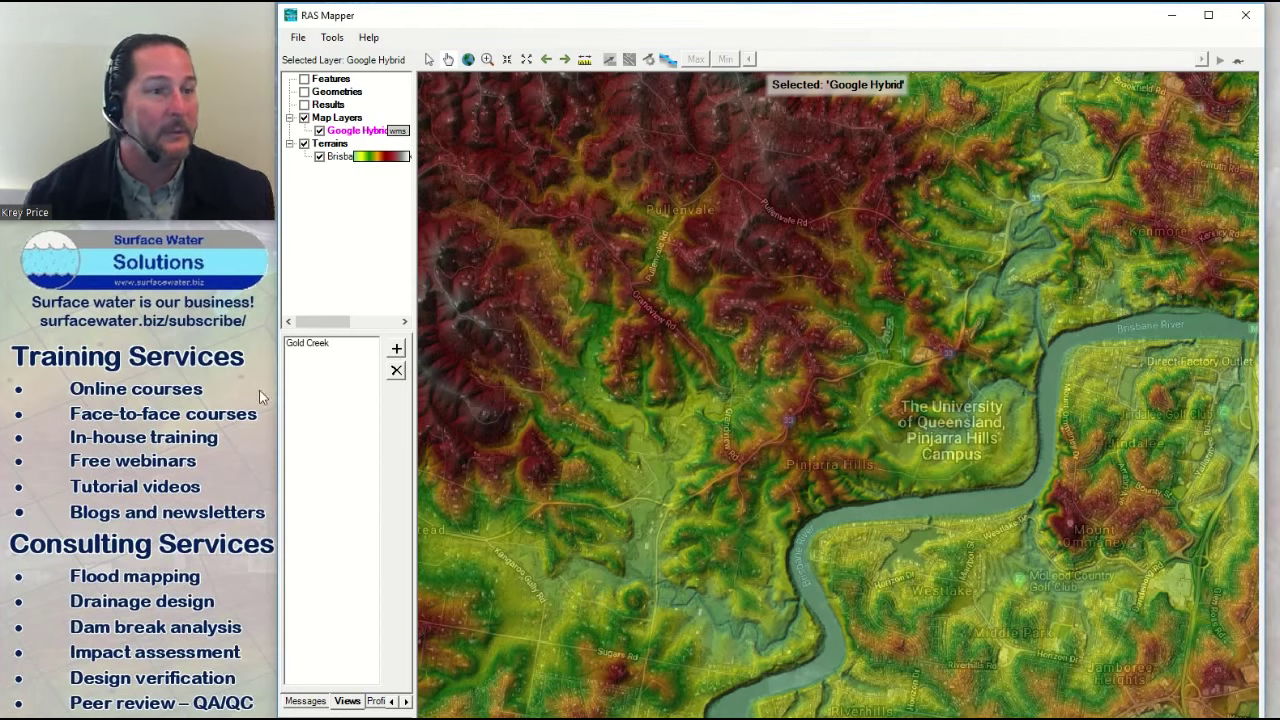
Step: Look at a wider area, highlight the saved Gold Creek view's extent, and return the map to that view
scroll(716, 485, down, 2)
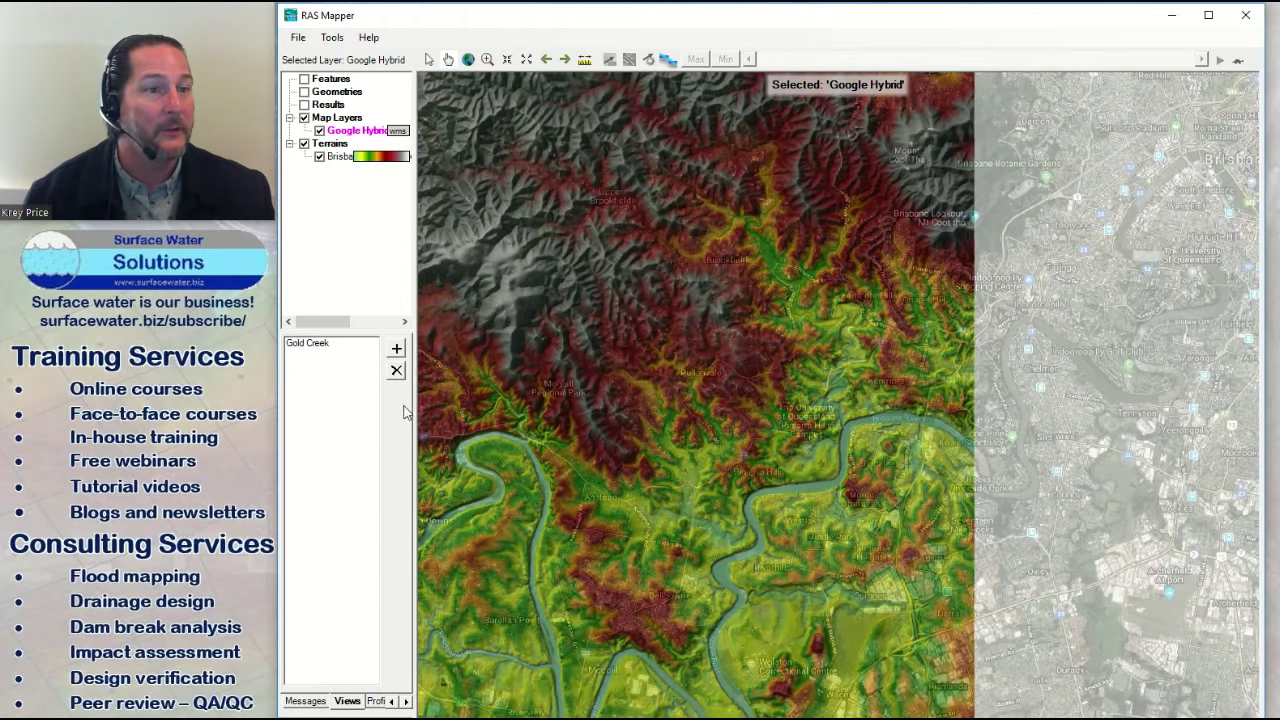
click(303, 344)
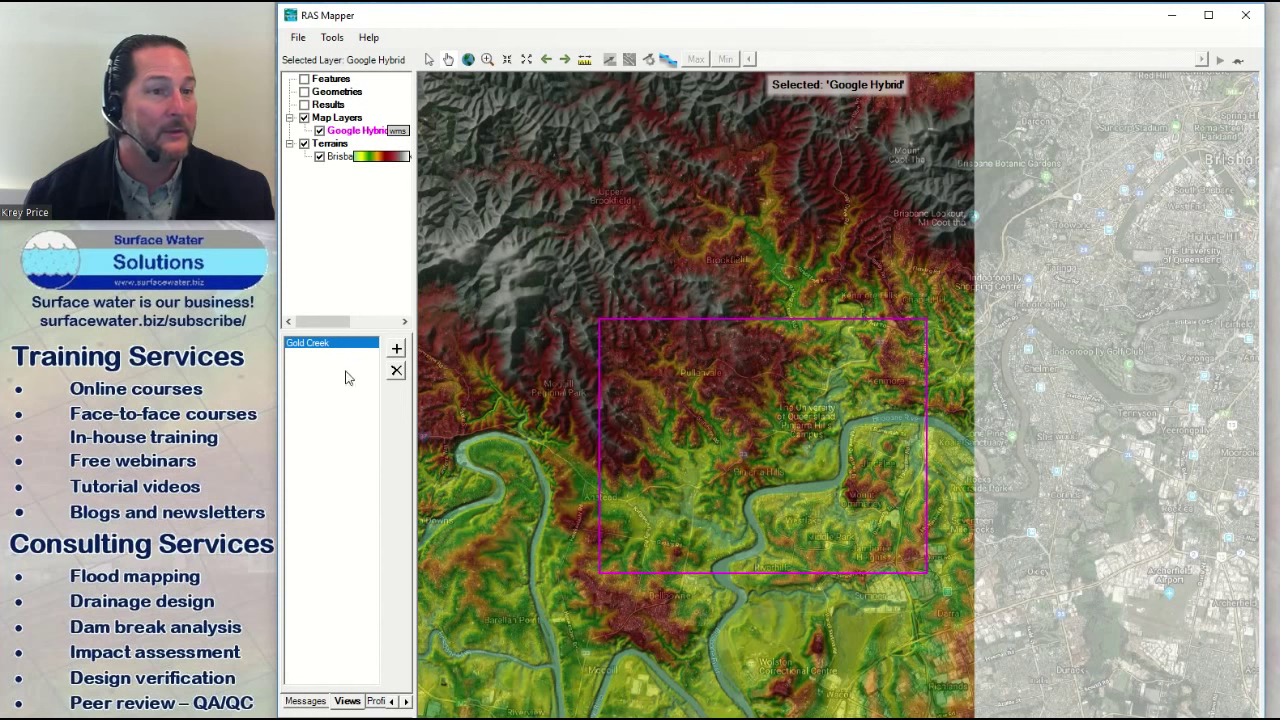
double_click(305, 346)
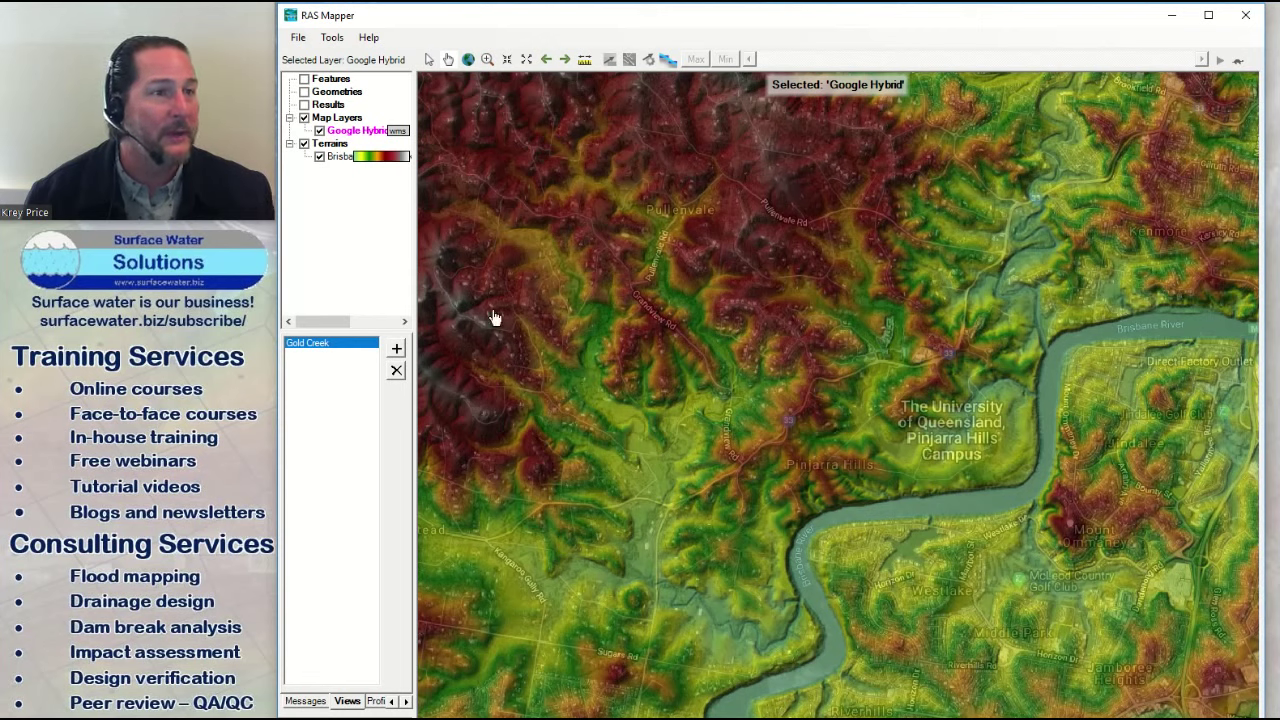
Step: Export the current Google Hybrid image to TIF in the 01 Aerial photos folder as "Gold Creek Aerial Google"
right_click(346, 138)
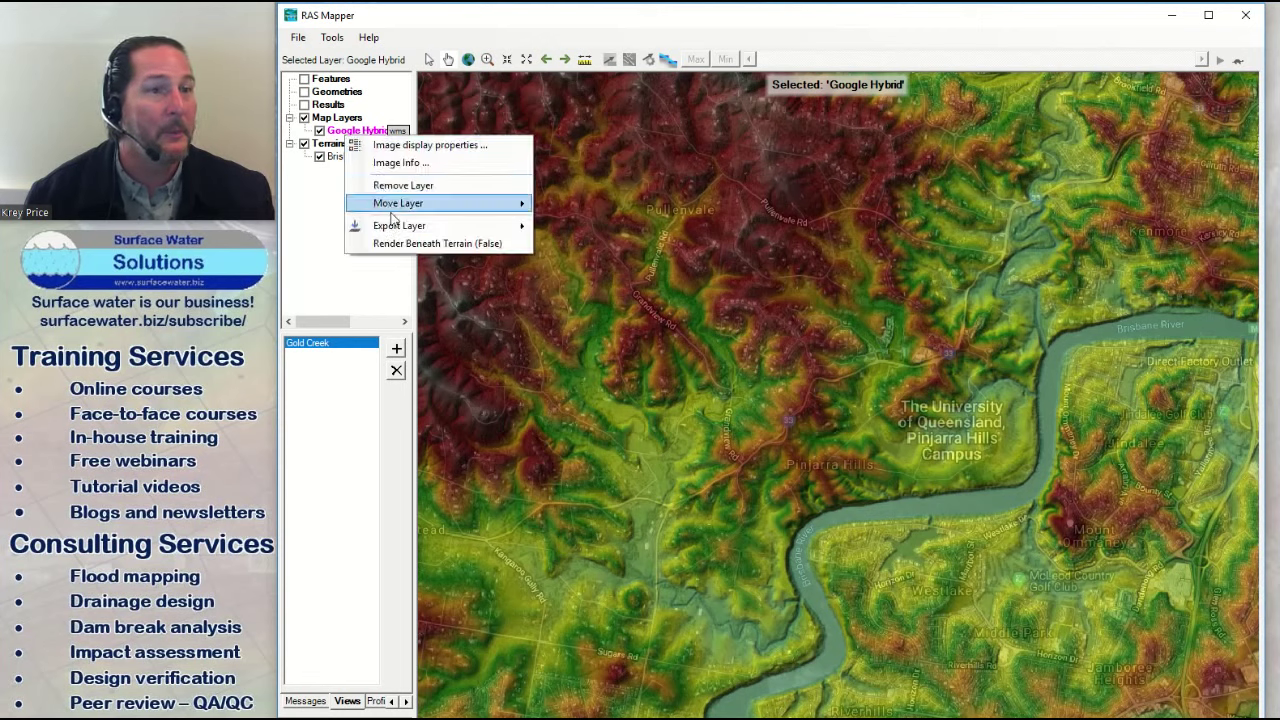
mouse_move(398, 230)
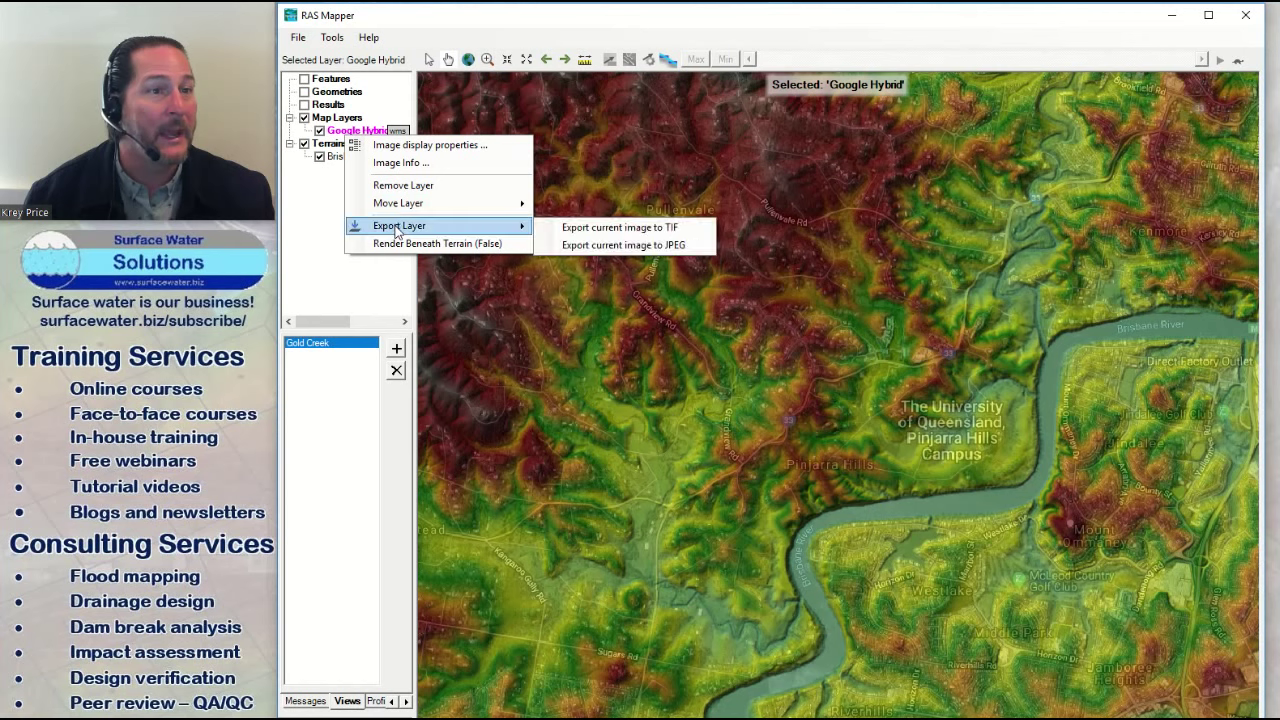
click(630, 228)
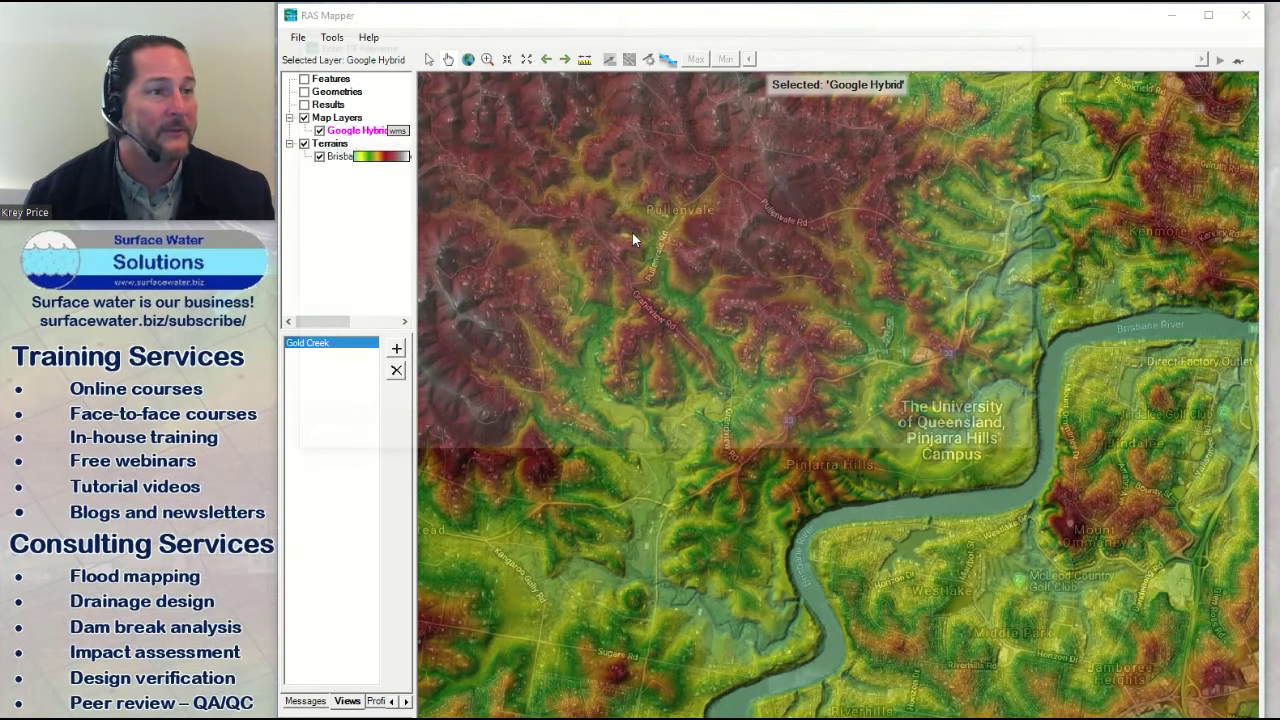
double_click(478, 140)
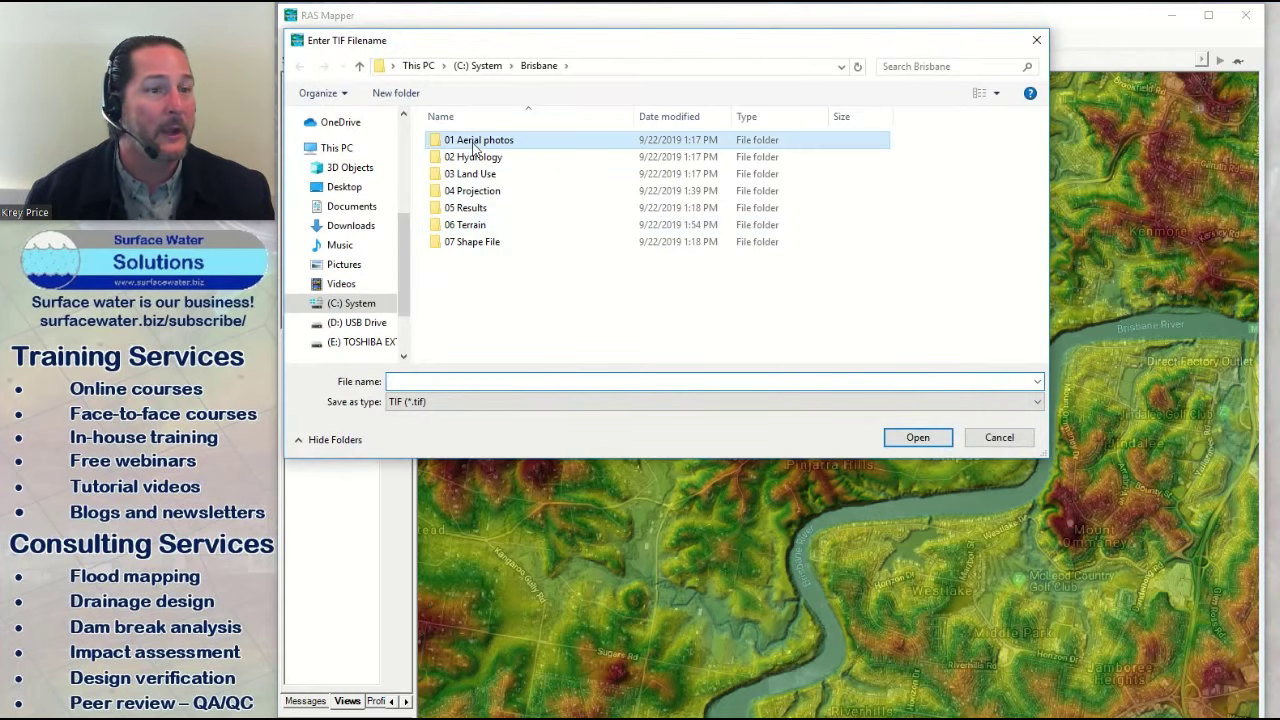
click(455, 381)
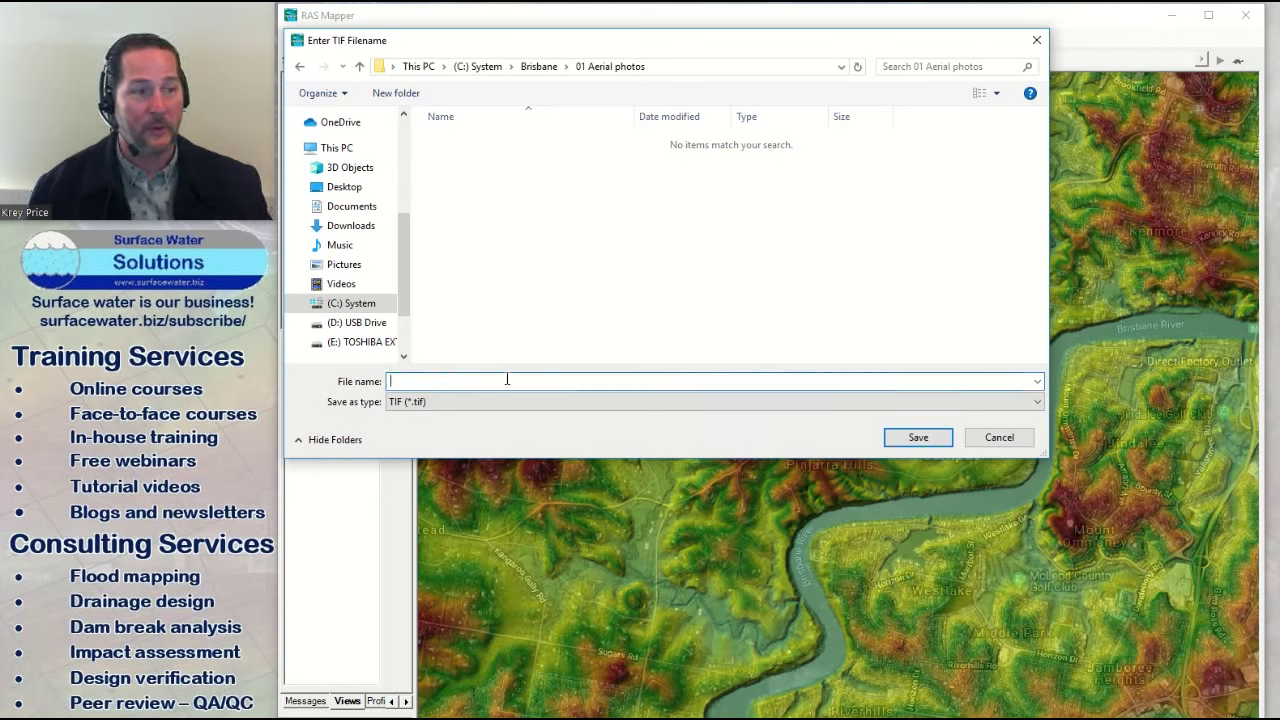
text(Gold Creek )
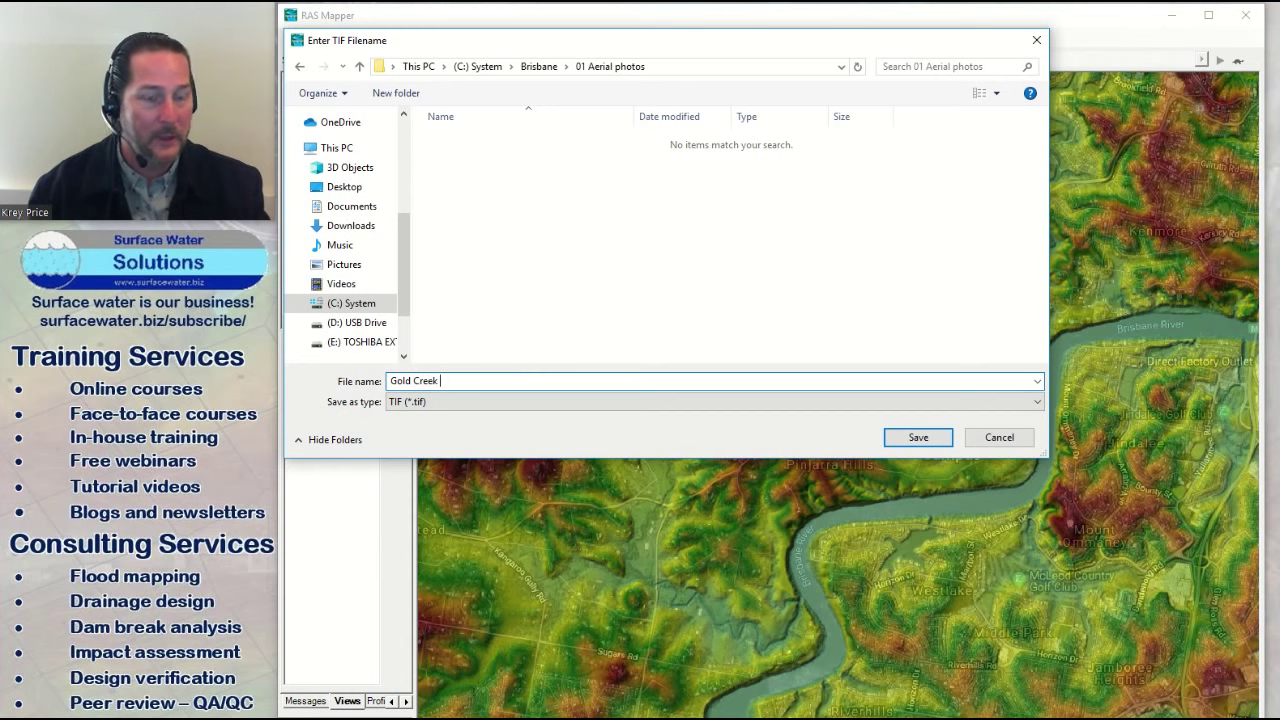
text(AerialGoogle)
key(Return)
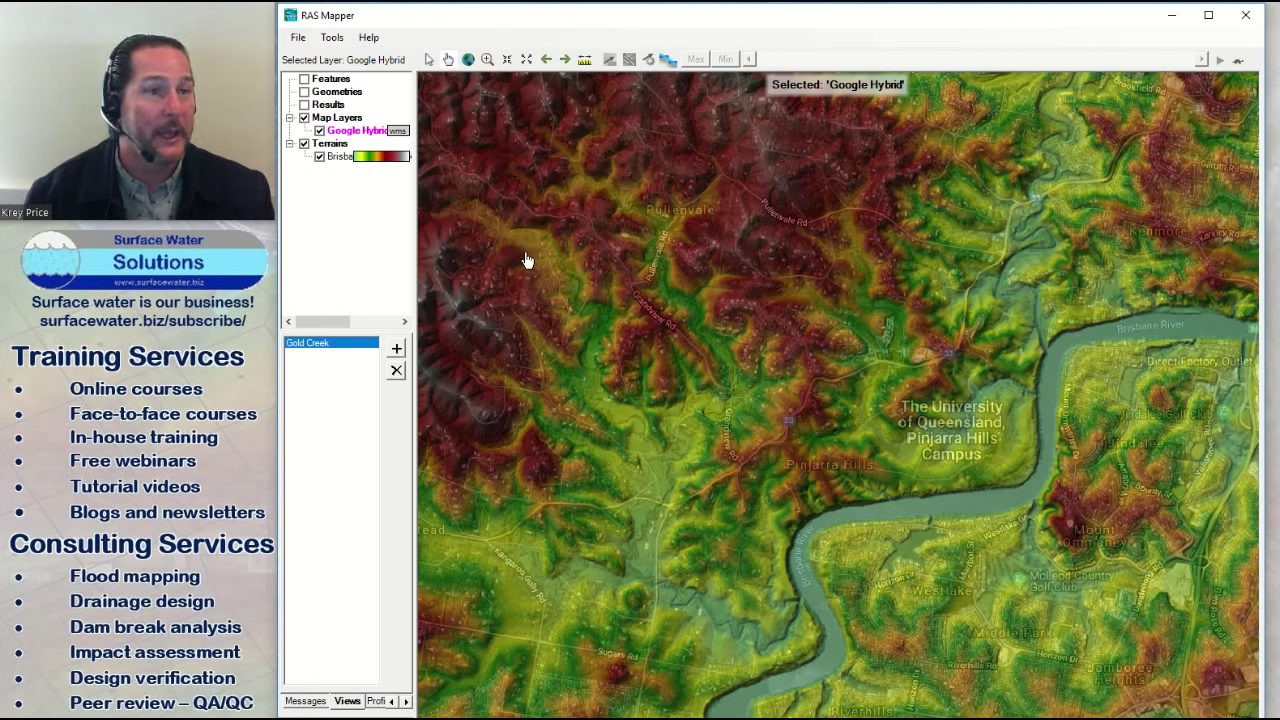
Step: Add "Gold Creek Aerial Google.tif" from the 01 Aerial photos folder as an existing map layer, filtering for common raster files
right_click(332, 119)
mouse_move(373, 128)
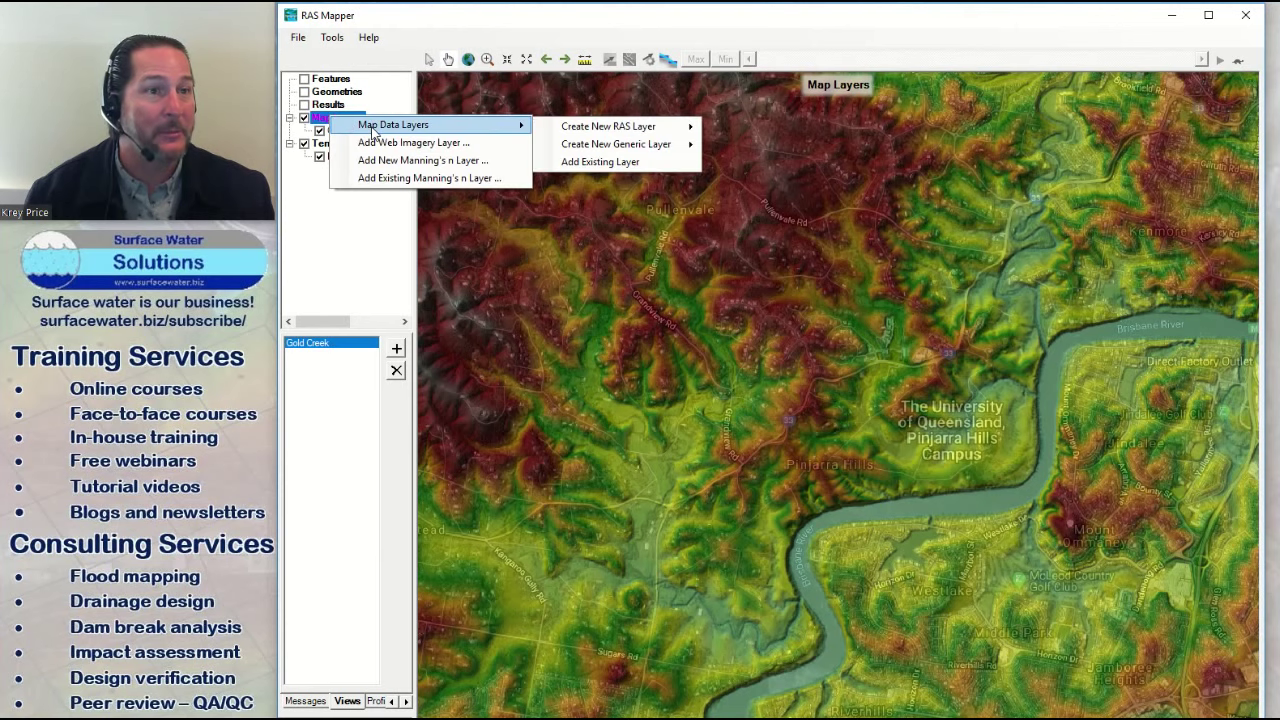
click(646, 163)
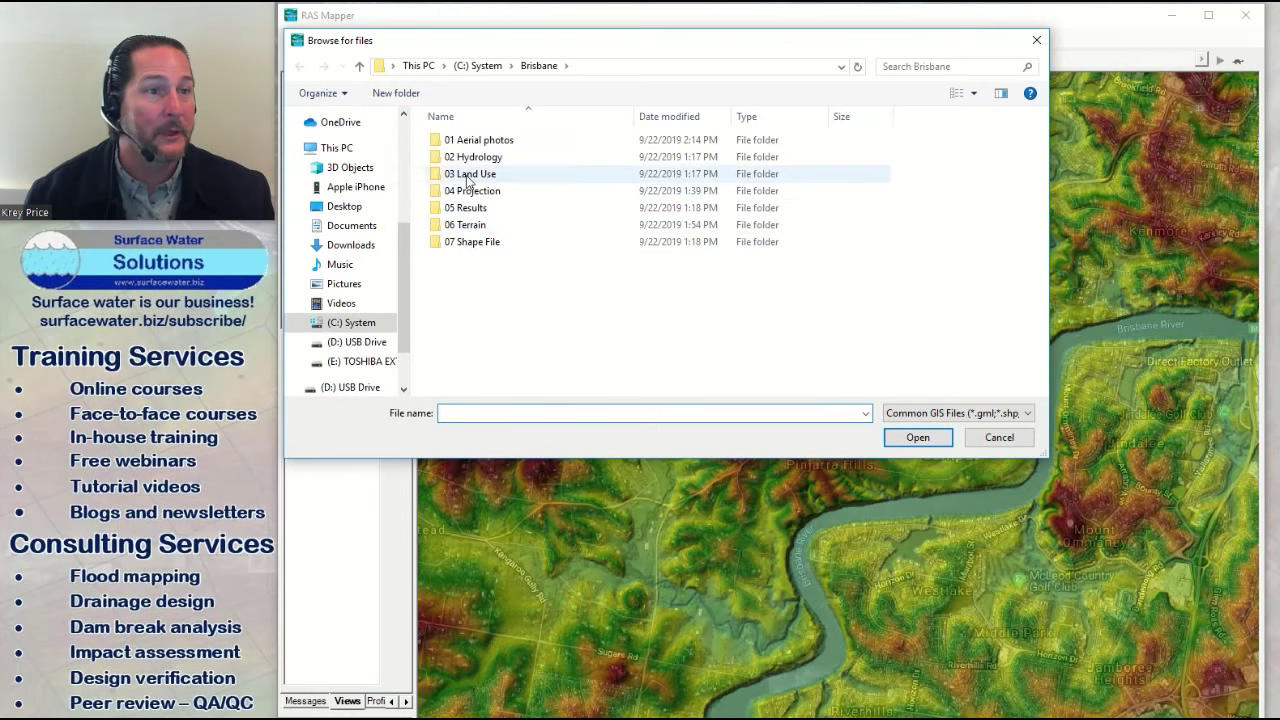
double_click(470, 143)
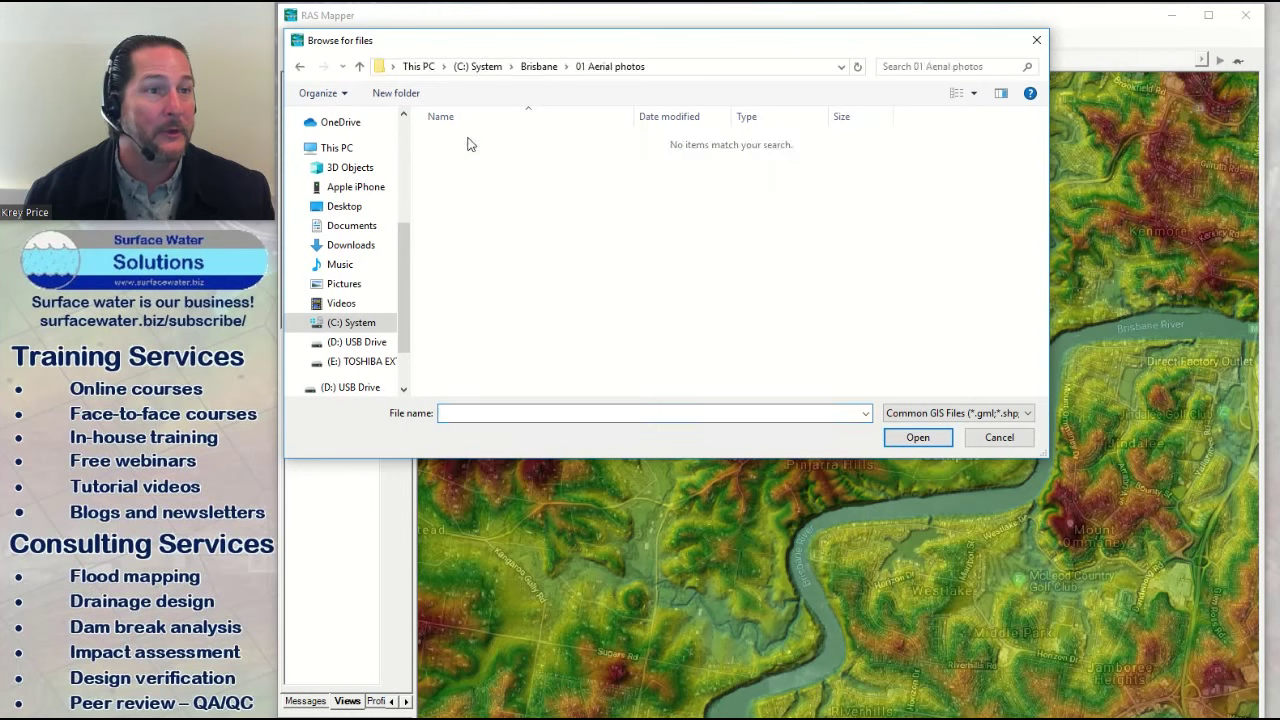
click(995, 416)
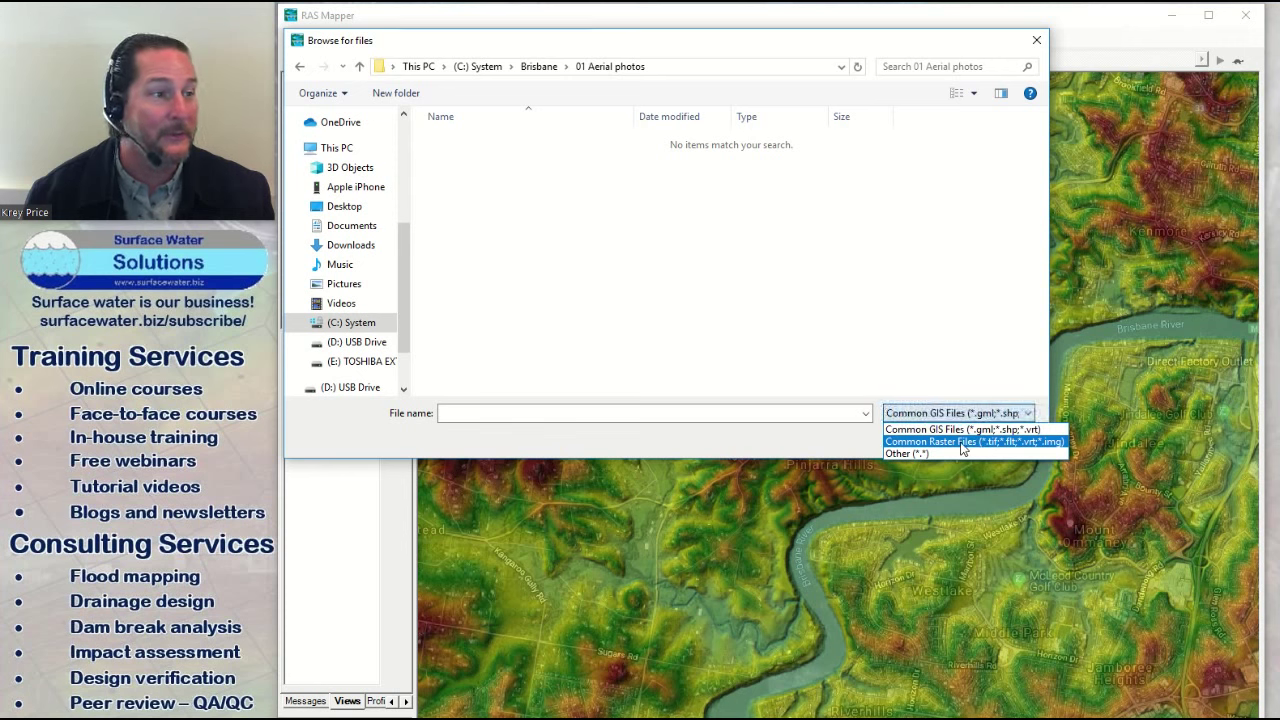
click(962, 450)
click(502, 140)
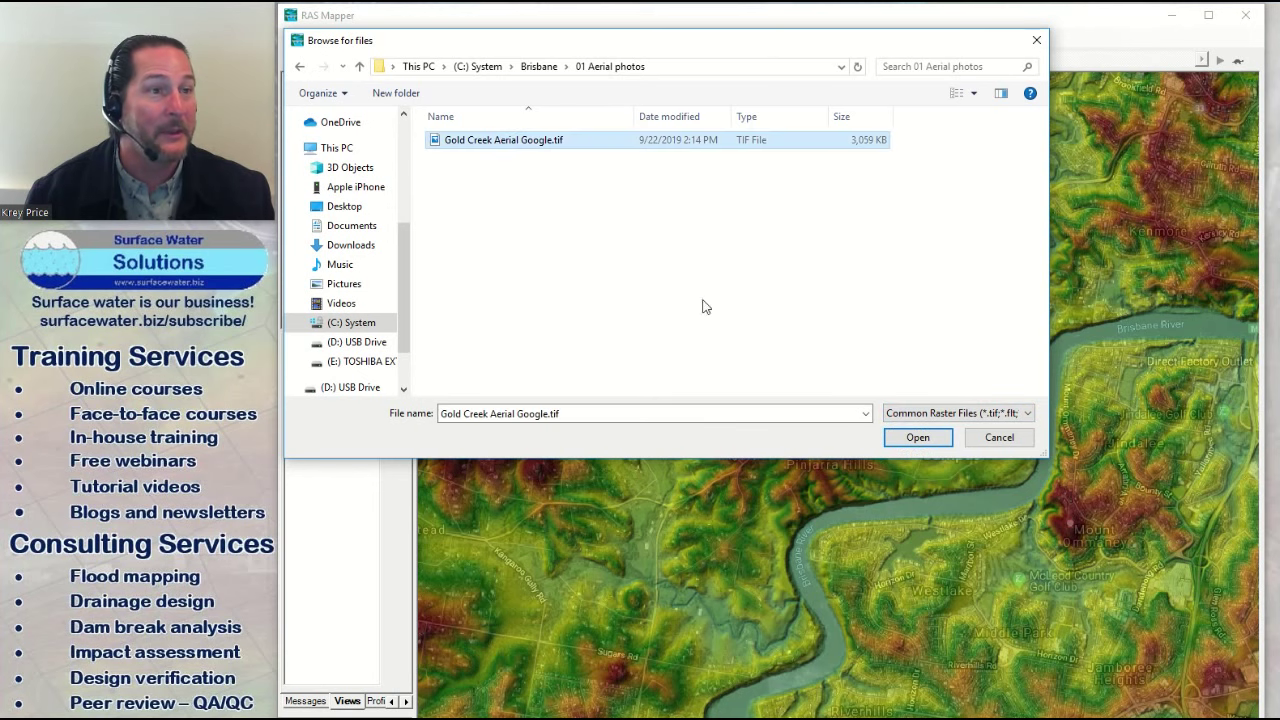
click(917, 440)
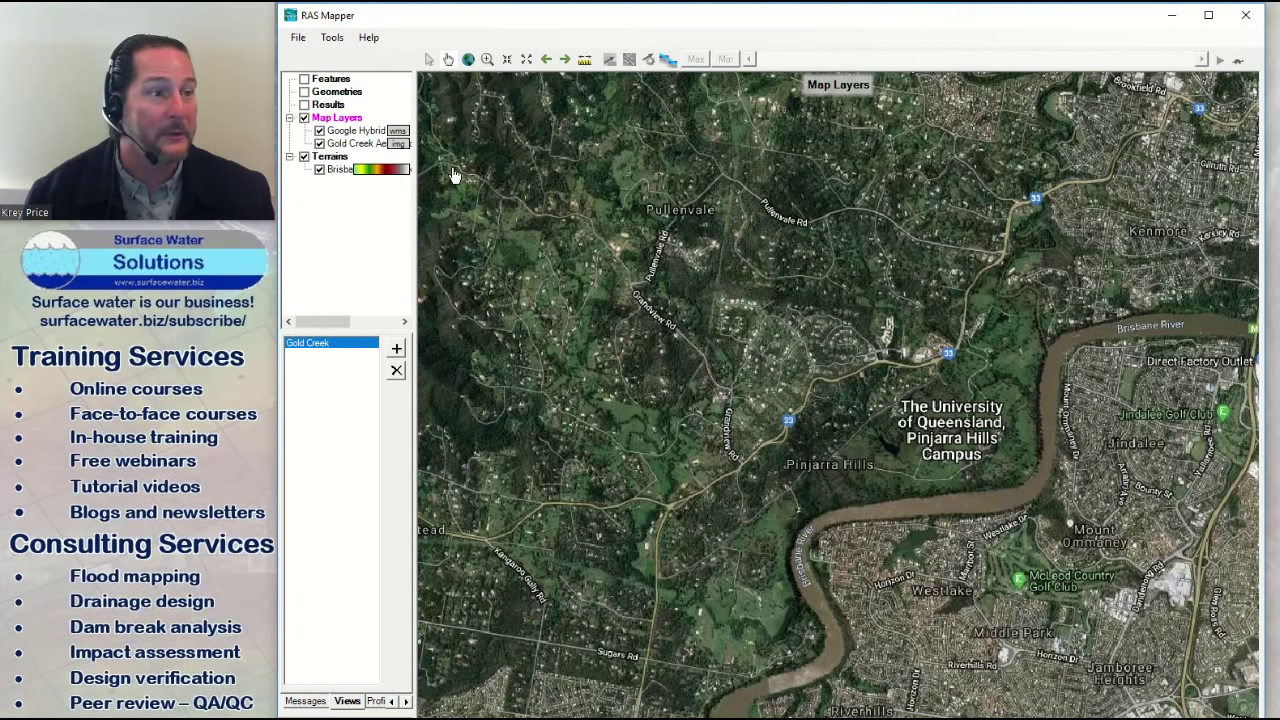
Step: Hide both imagery layers to view the bare terrain, and show Gold Creek Aerial Google again
click(320, 144)
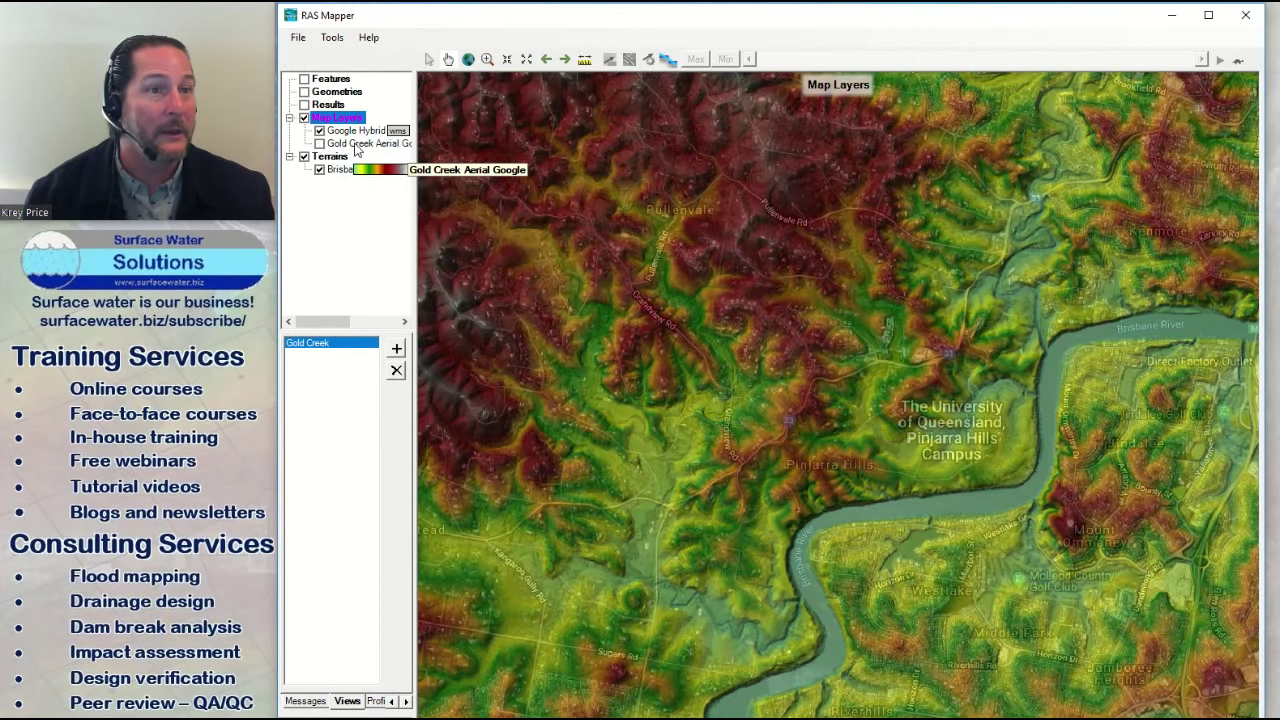
click(320, 131)
click(775, 250)
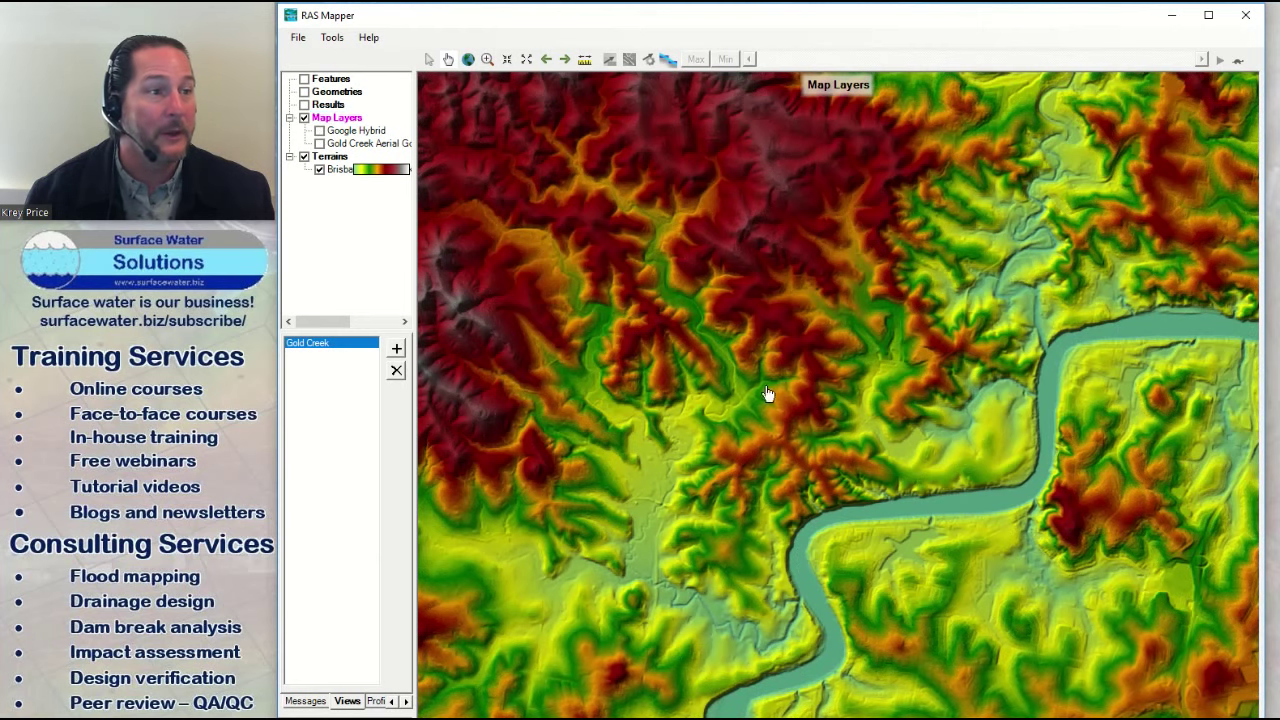
click(320, 144)
Step: Increase the transparency of the Gold Creek Aerial Google layer so the terrain shows through it
click(355, 147)
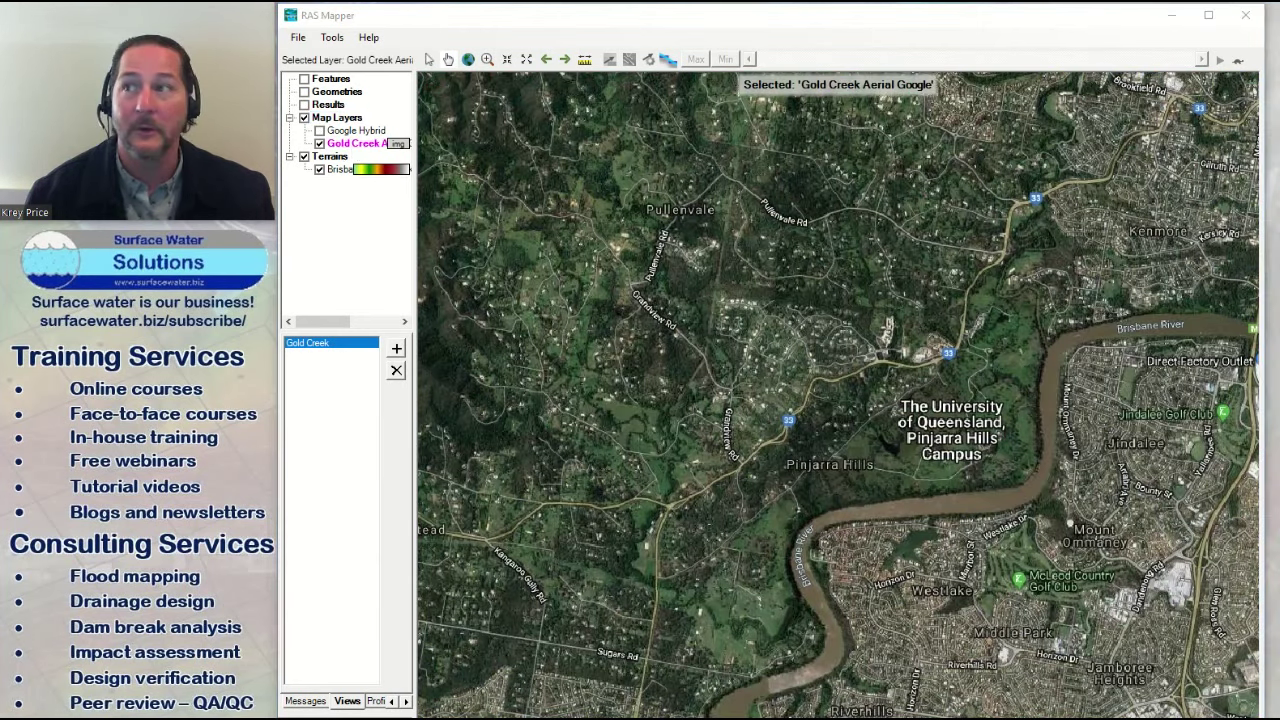
click(398, 143)
drag(953, 201, 738, 206)
click(856, 284)
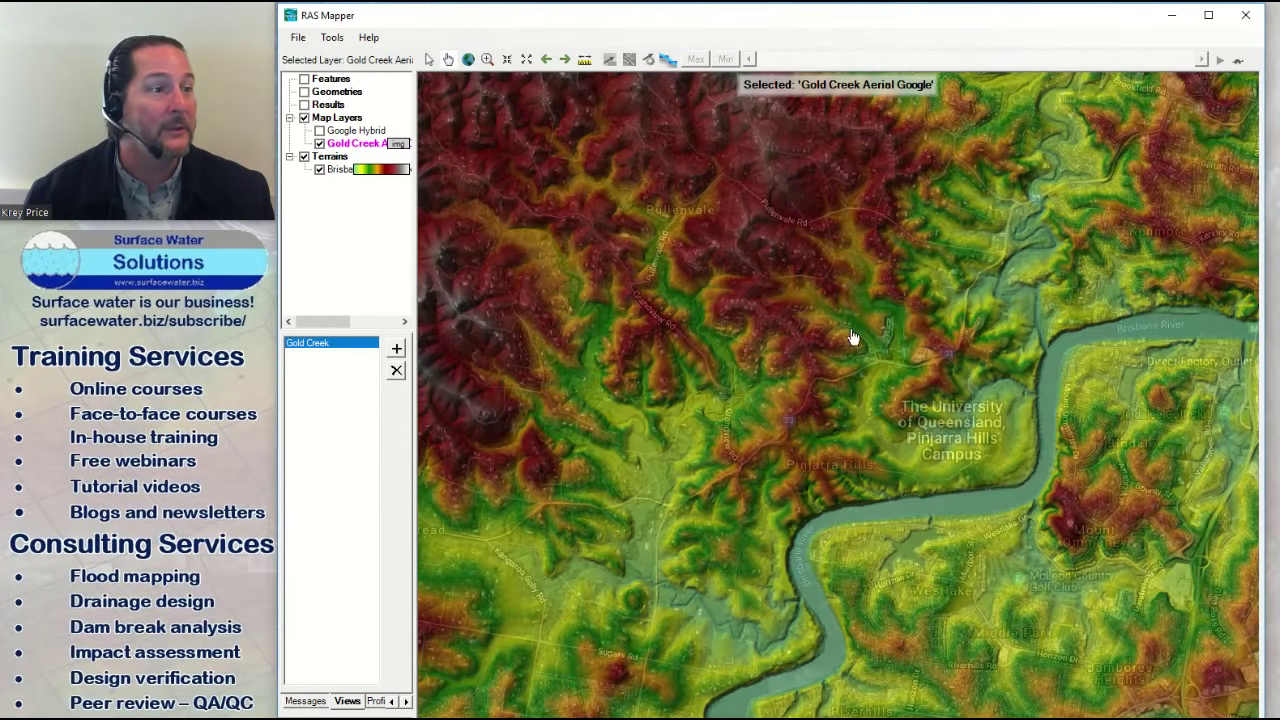
Step: Compare the coverage of Google Hybrid and the exported aerial by toggling Google Hybrid over a wider area
click(319, 131)
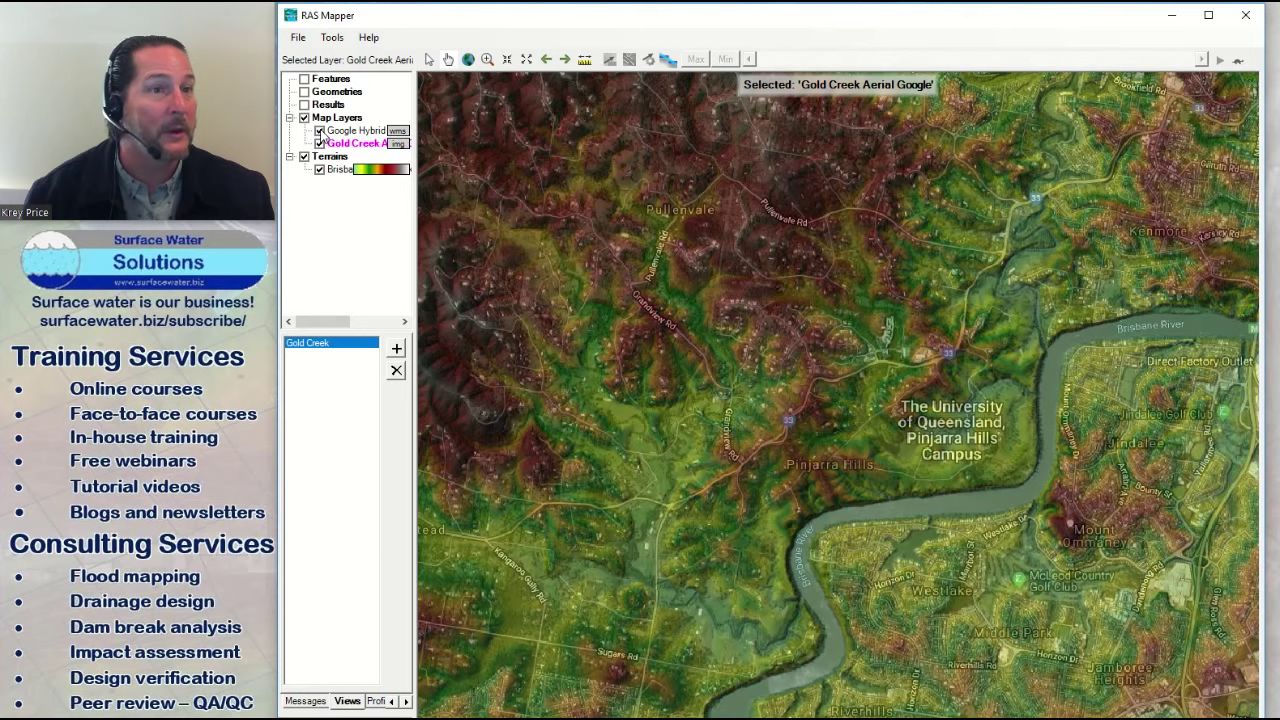
click(319, 131)
click(319, 131)
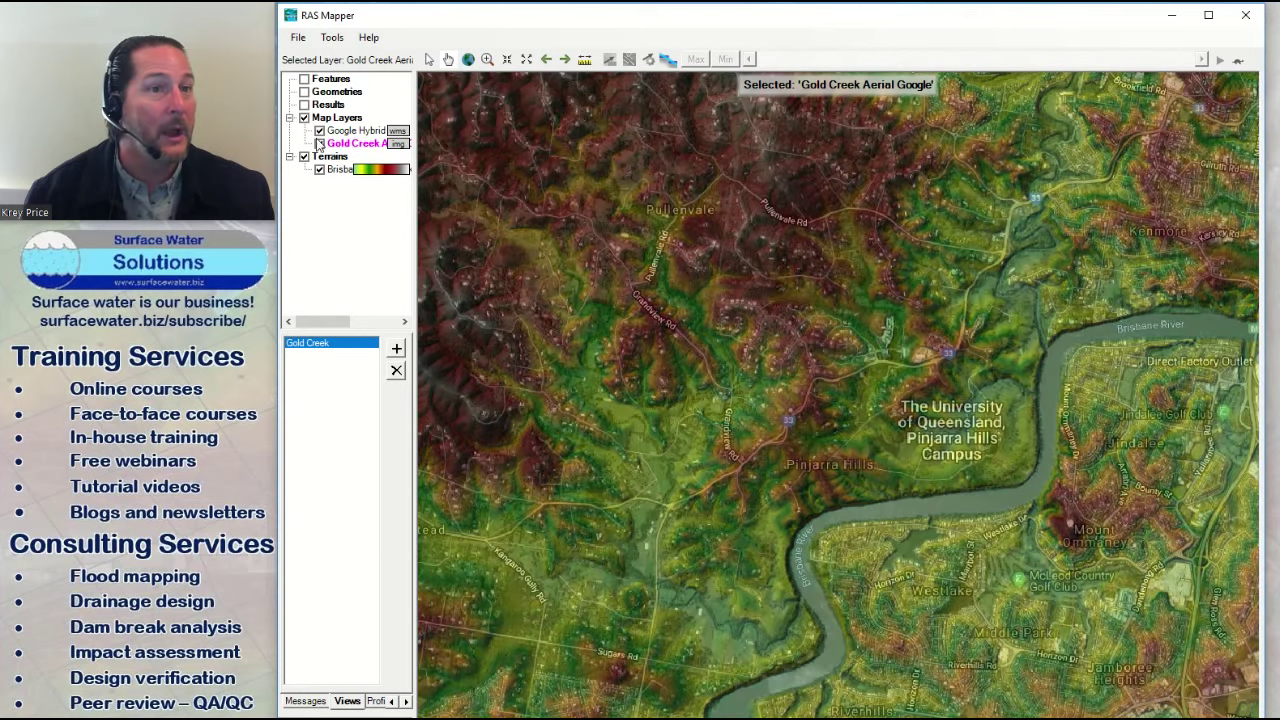
scroll(827, 362, down, 1)
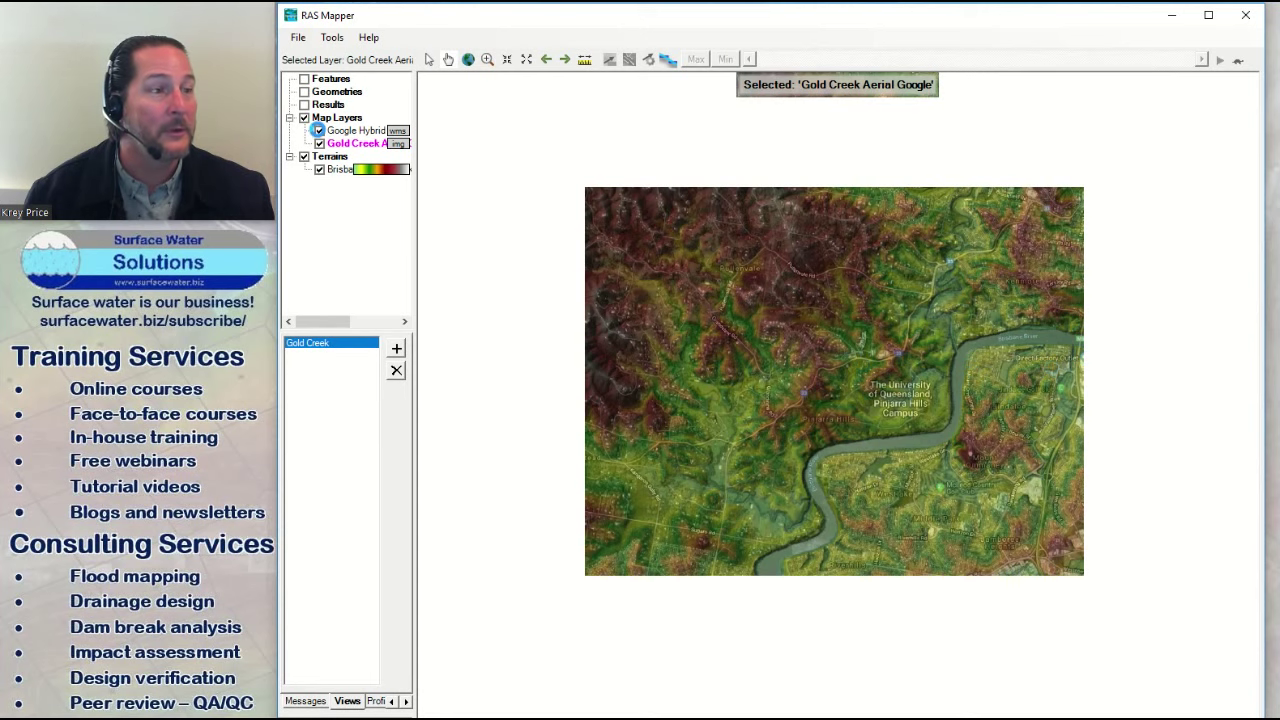
click(318, 130)
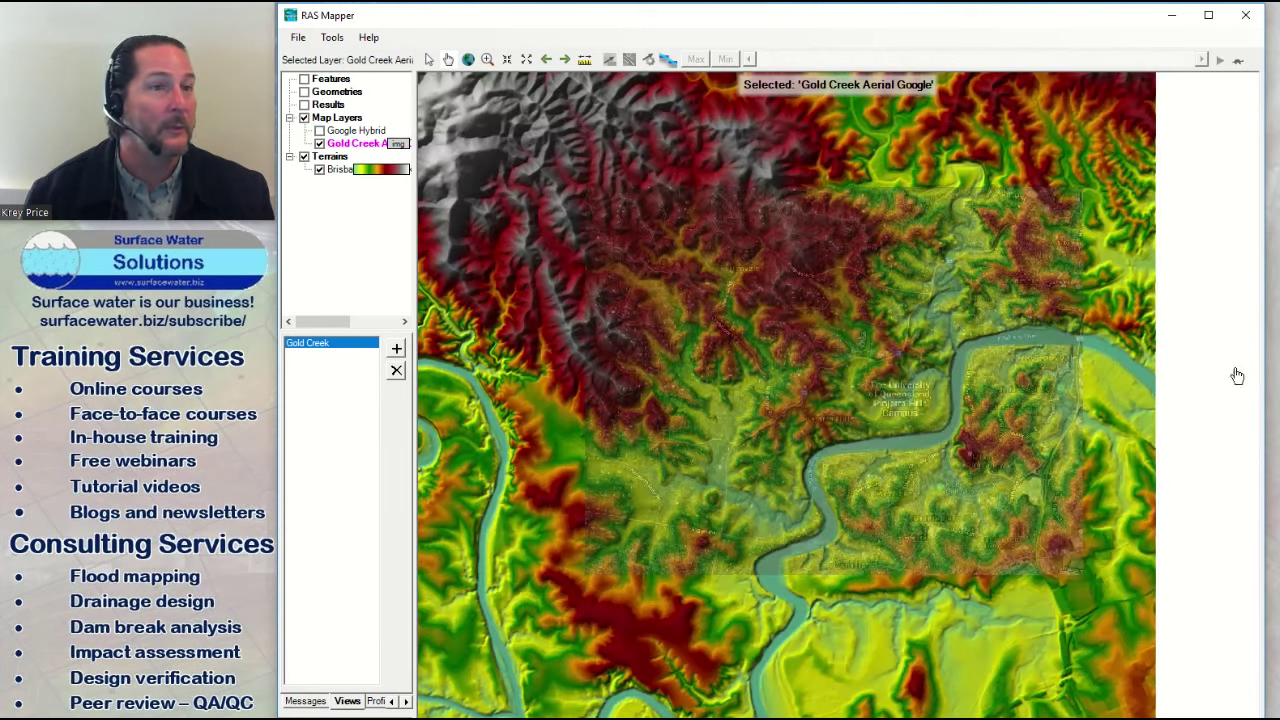
click(318, 131)
click(318, 131)
Step: Hide the terrain and frame the full extent of the Gold Creek Aerial Google image
click(305, 158)
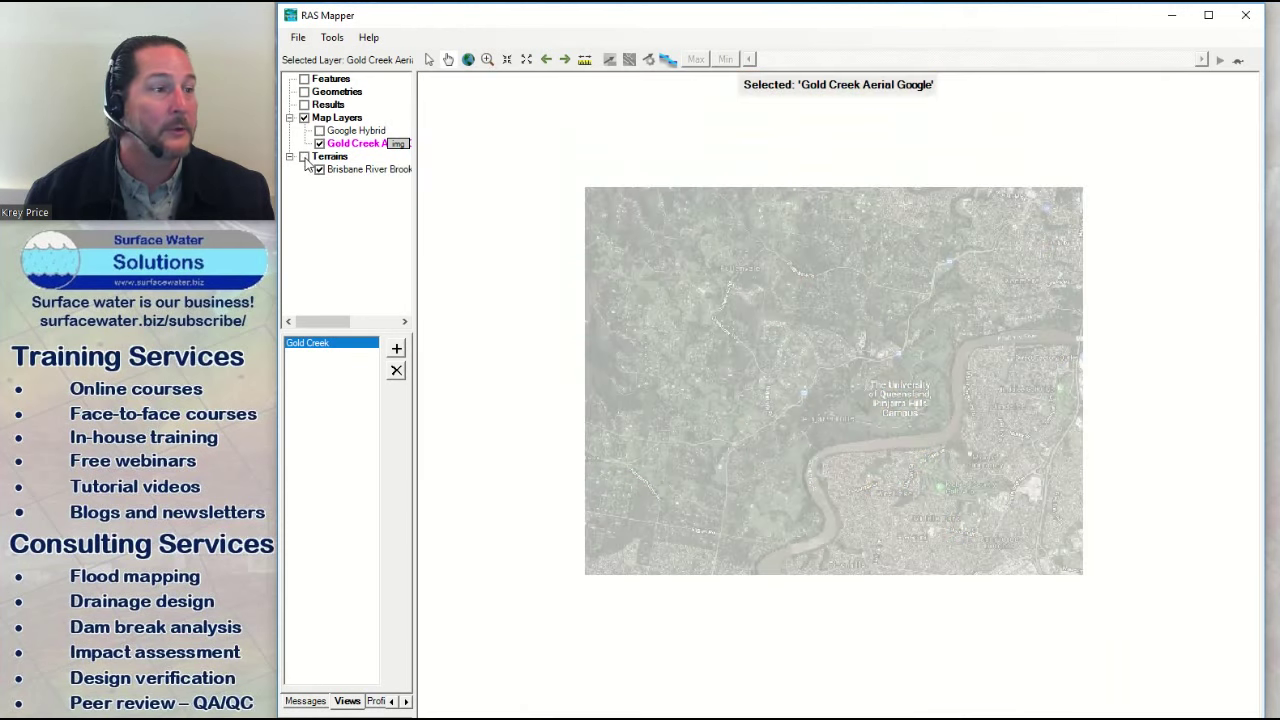
click(305, 158)
click(305, 158)
click(319, 350)
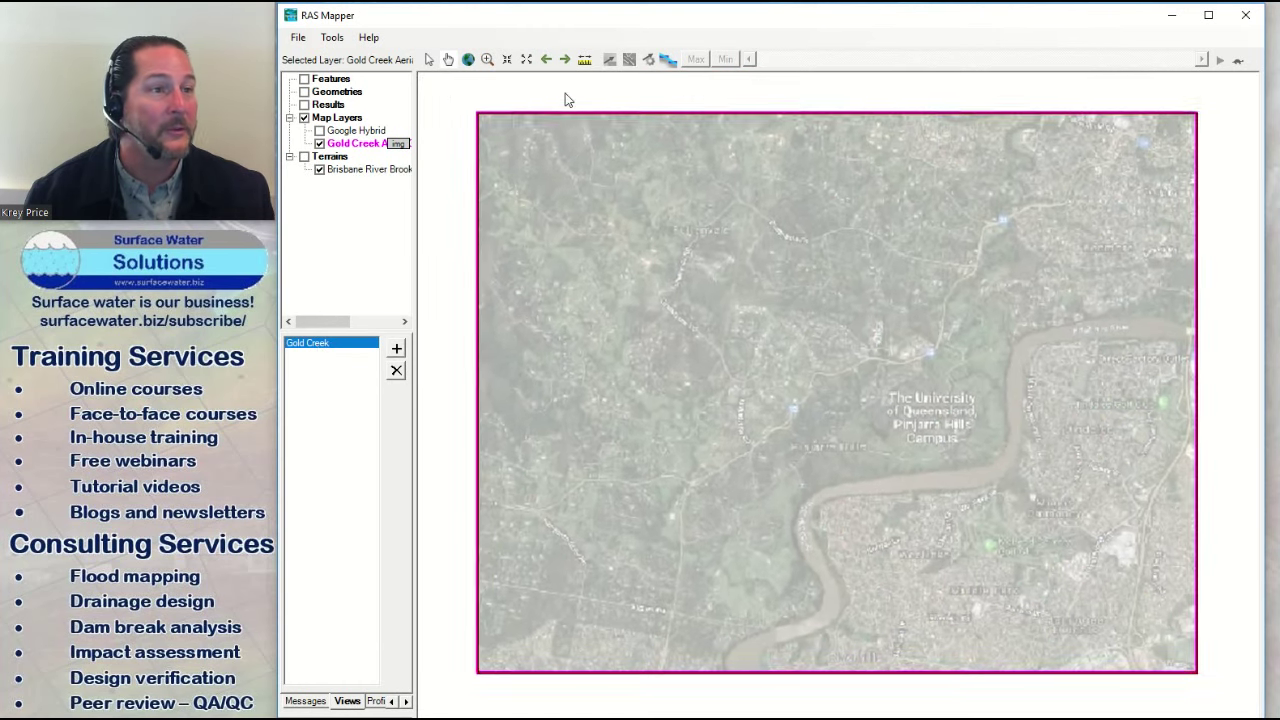
Step: Inspect the exported aerial's resolution close up near Pinjarra Hills and overlay Google Hybrid for comparison
scroll(914, 400, up, 5)
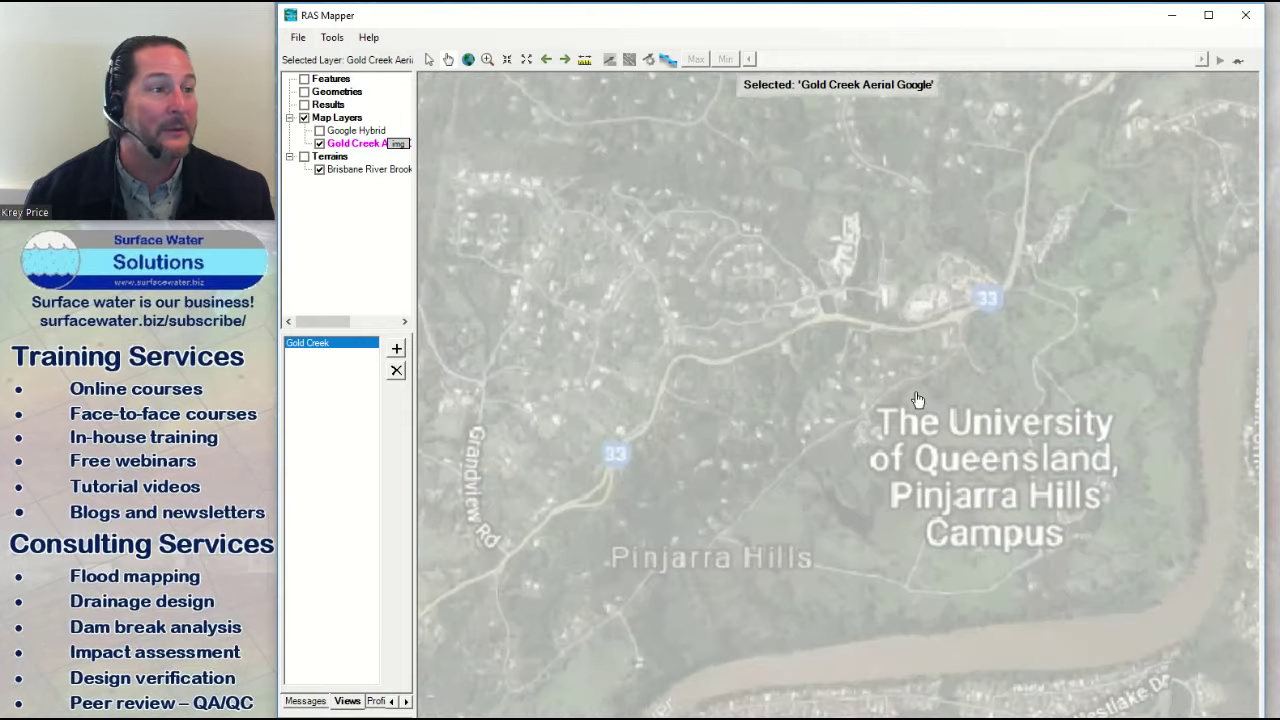
scroll(866, 391, up, 3)
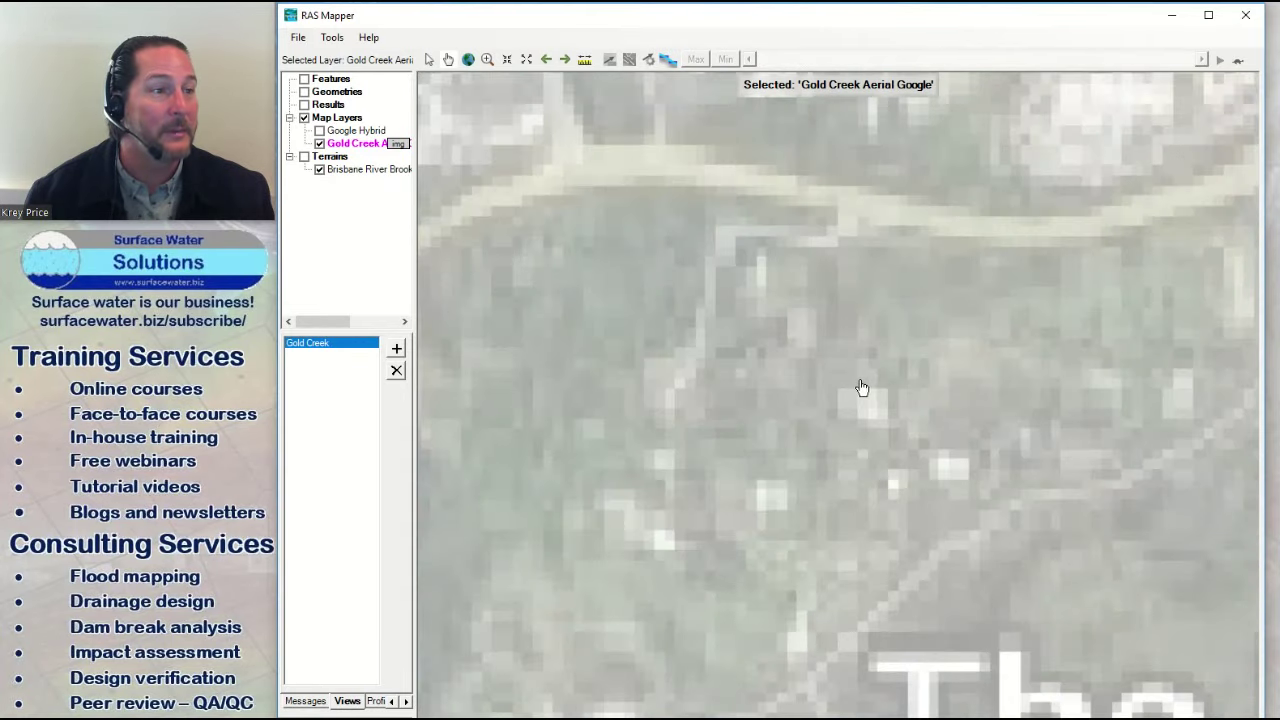
scroll(858, 390, up, 3)
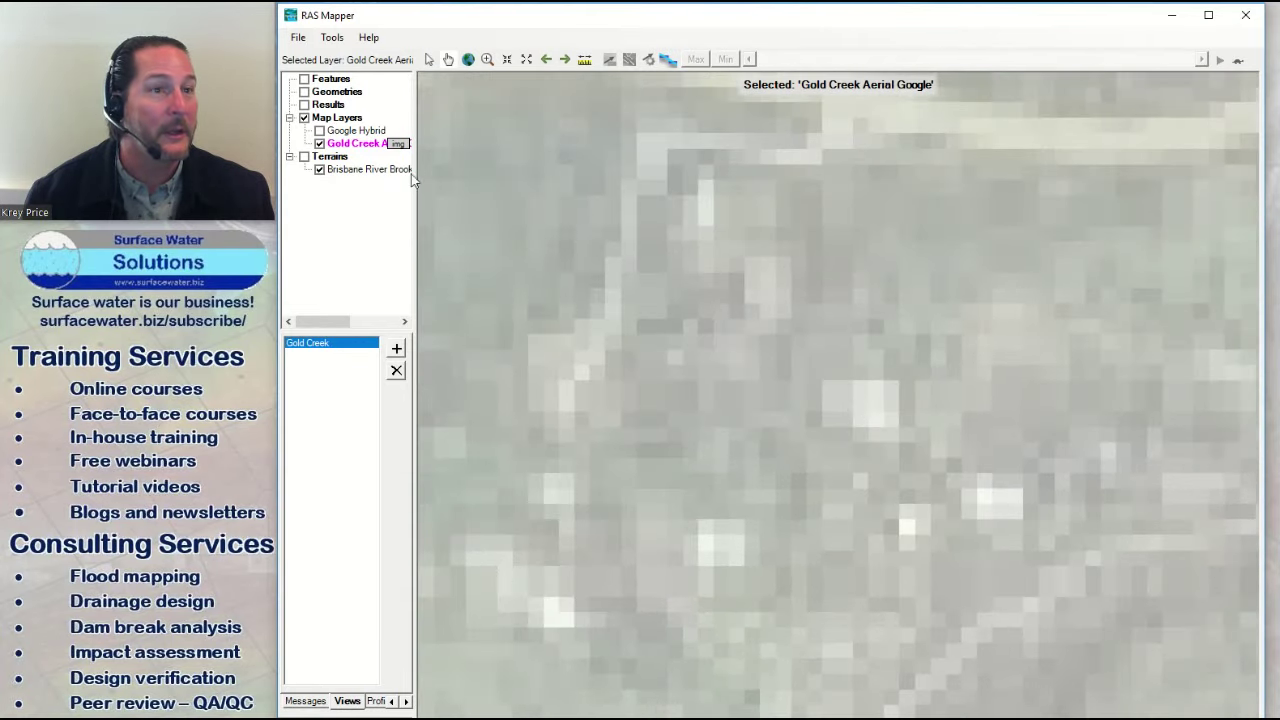
click(319, 131)
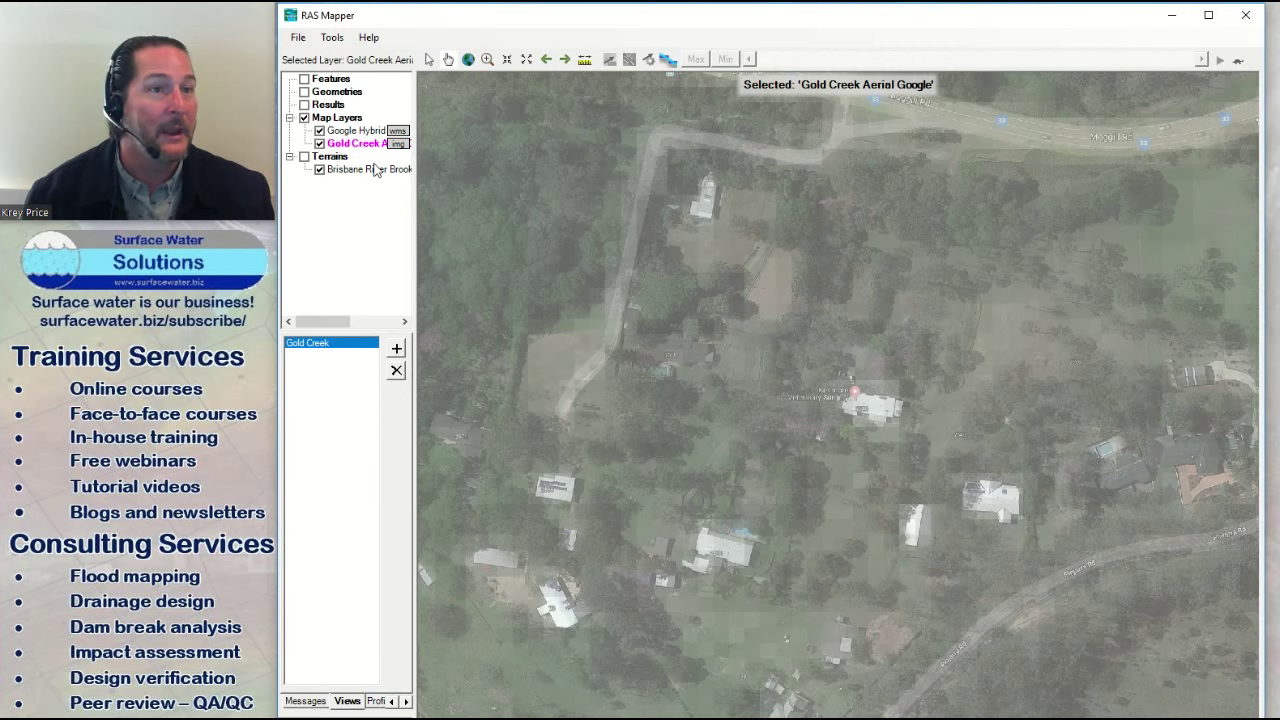
Step: Show the terrain again and collapse the Map Layers and Terrains groups
scroll(917, 328, down, 3)
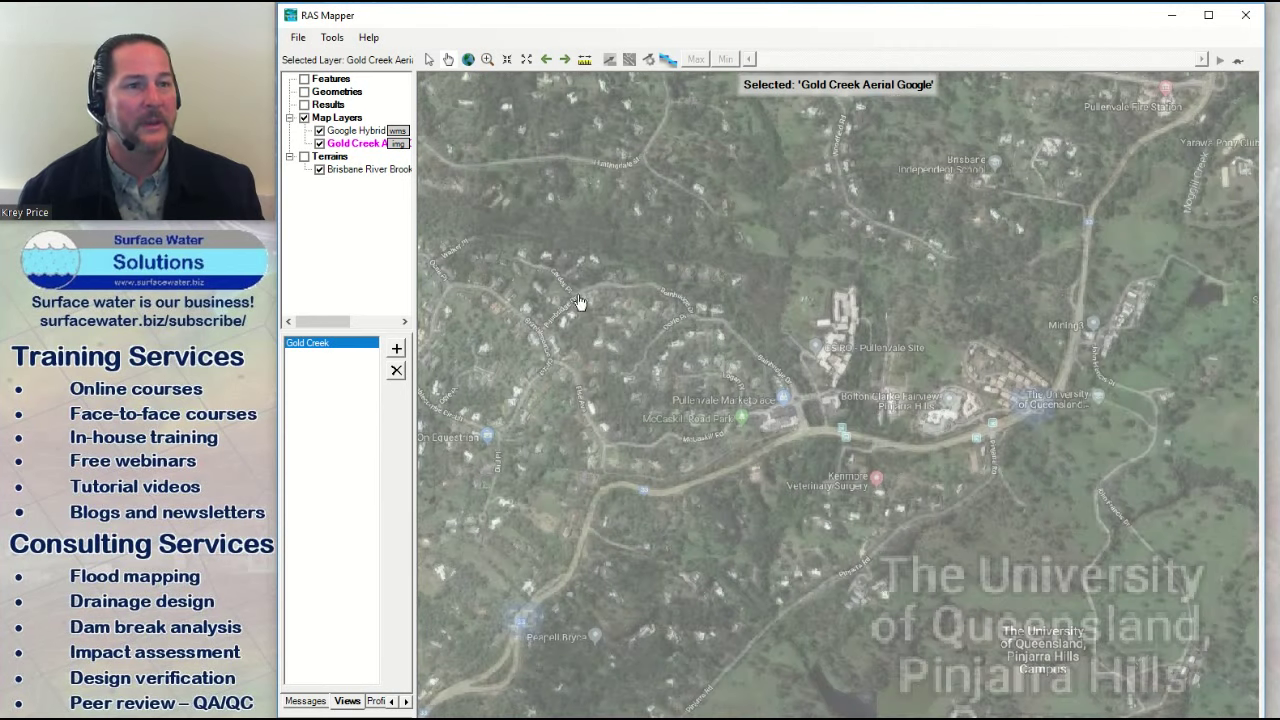
click(304, 157)
click(289, 118)
click(289, 131)
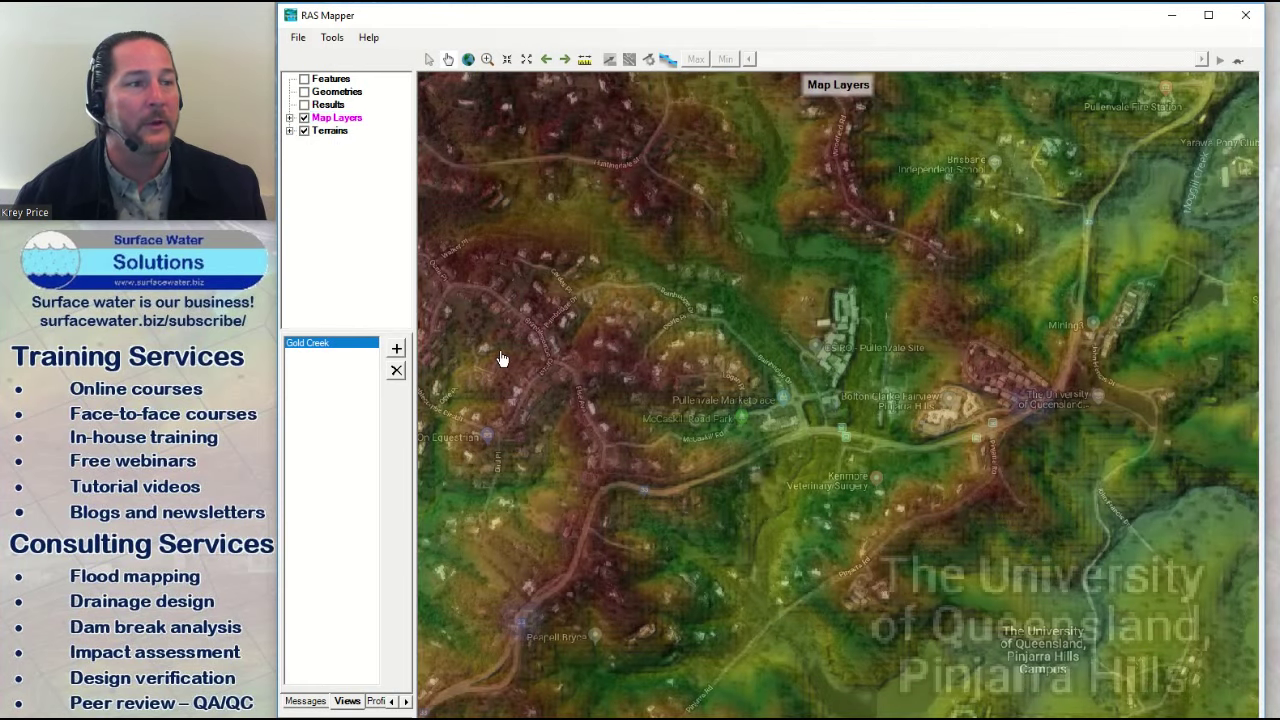
Step: Turn on the Geometries group and frame the Brisbane River bends south of Pinjarra Hills
scroll(742, 396, down, 2)
scroll(740, 398, down, 1)
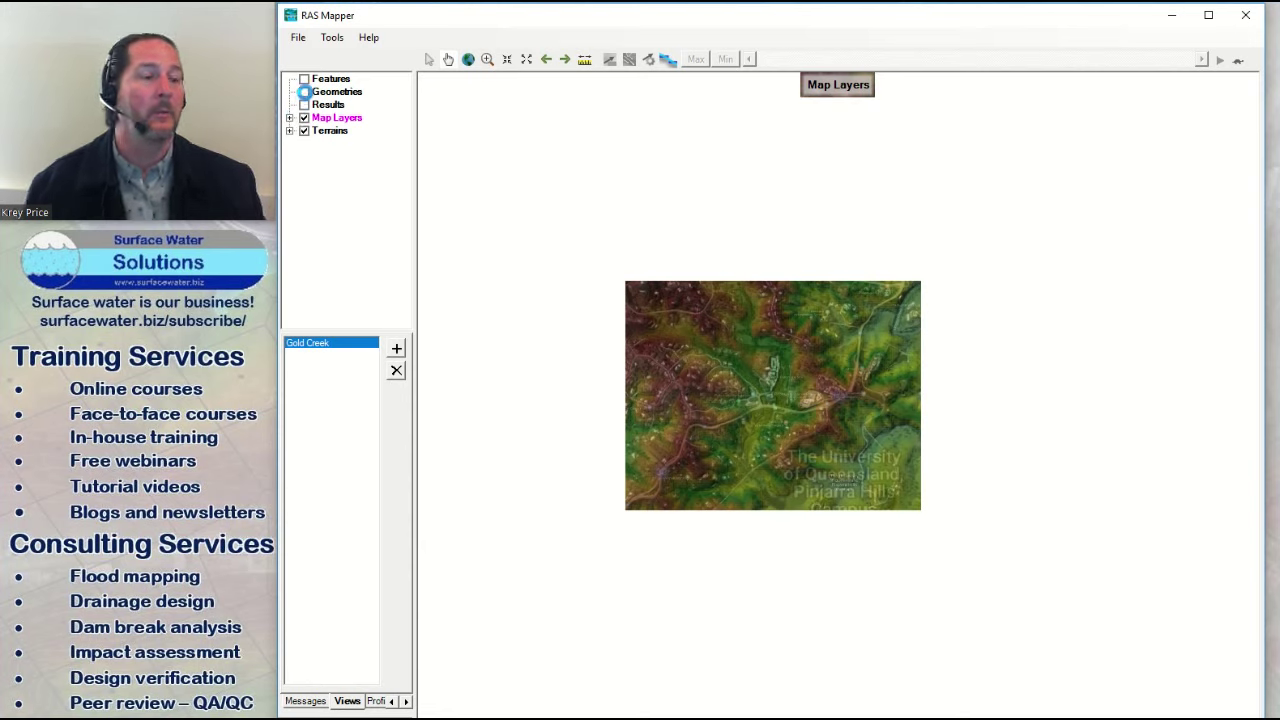
click(304, 91)
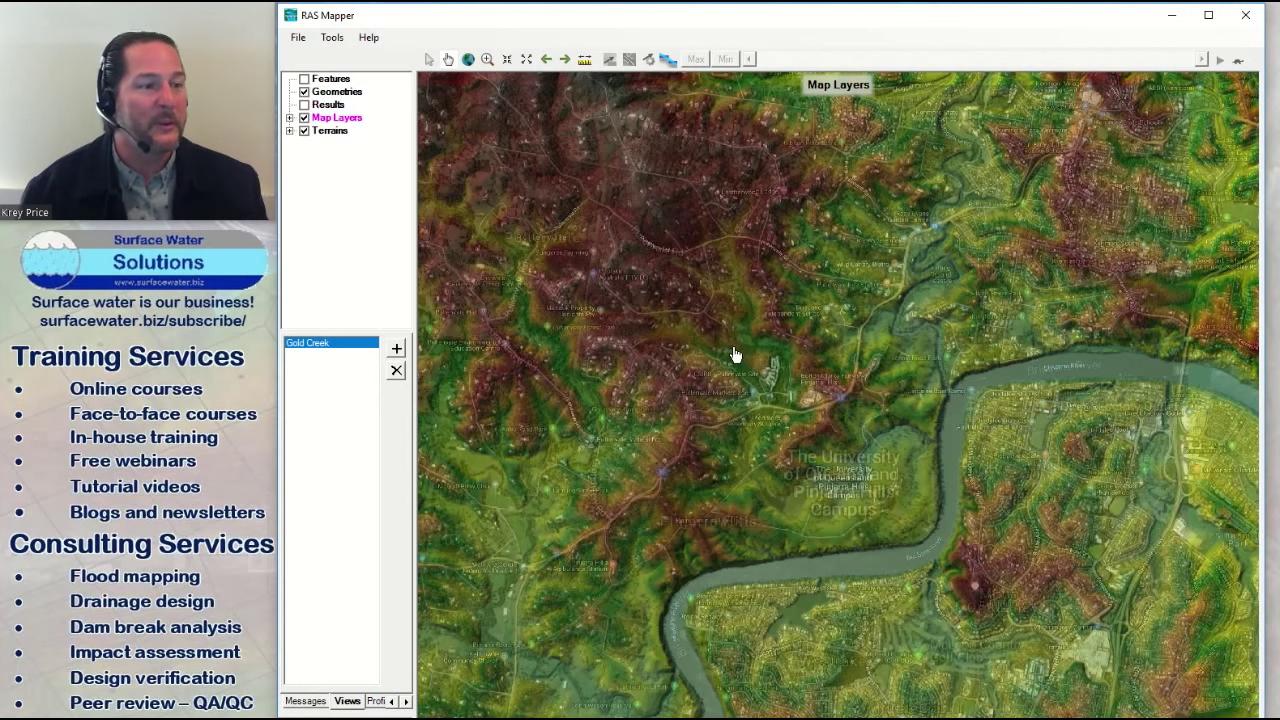
scroll(760, 400, down, 3)
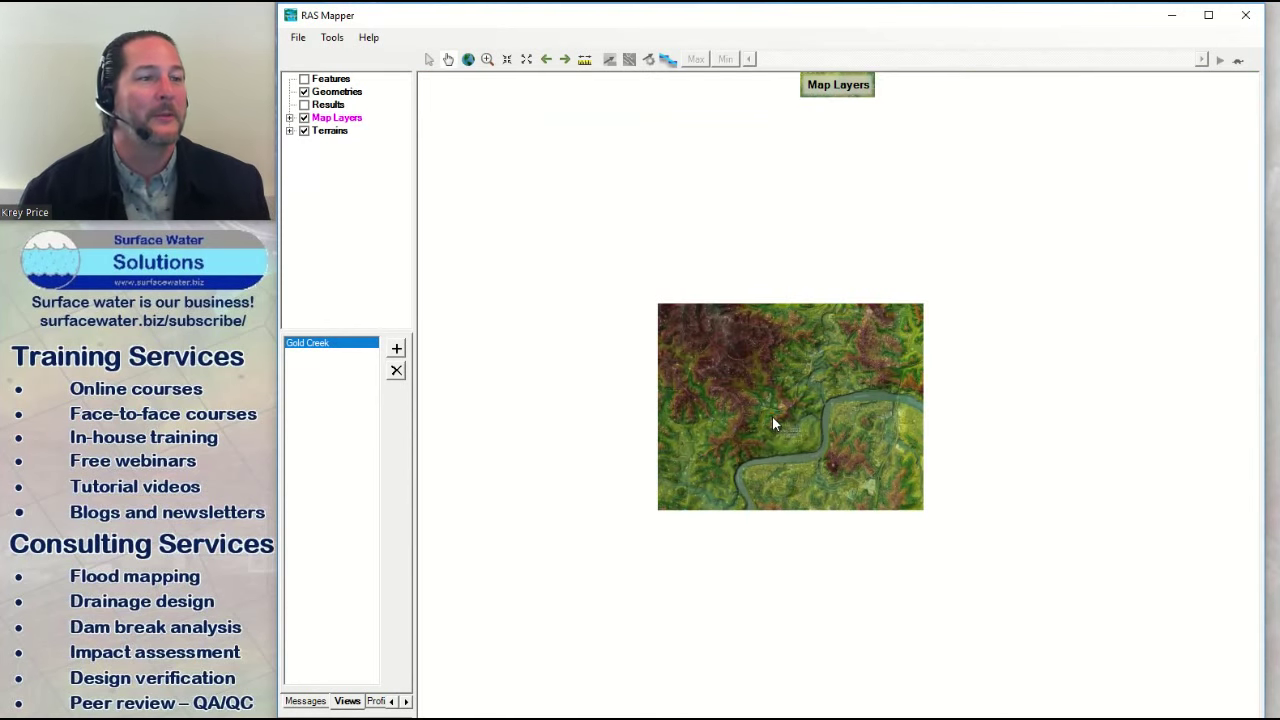
scroll(771, 420, up, 3)
drag(722, 424, 1000, 420)
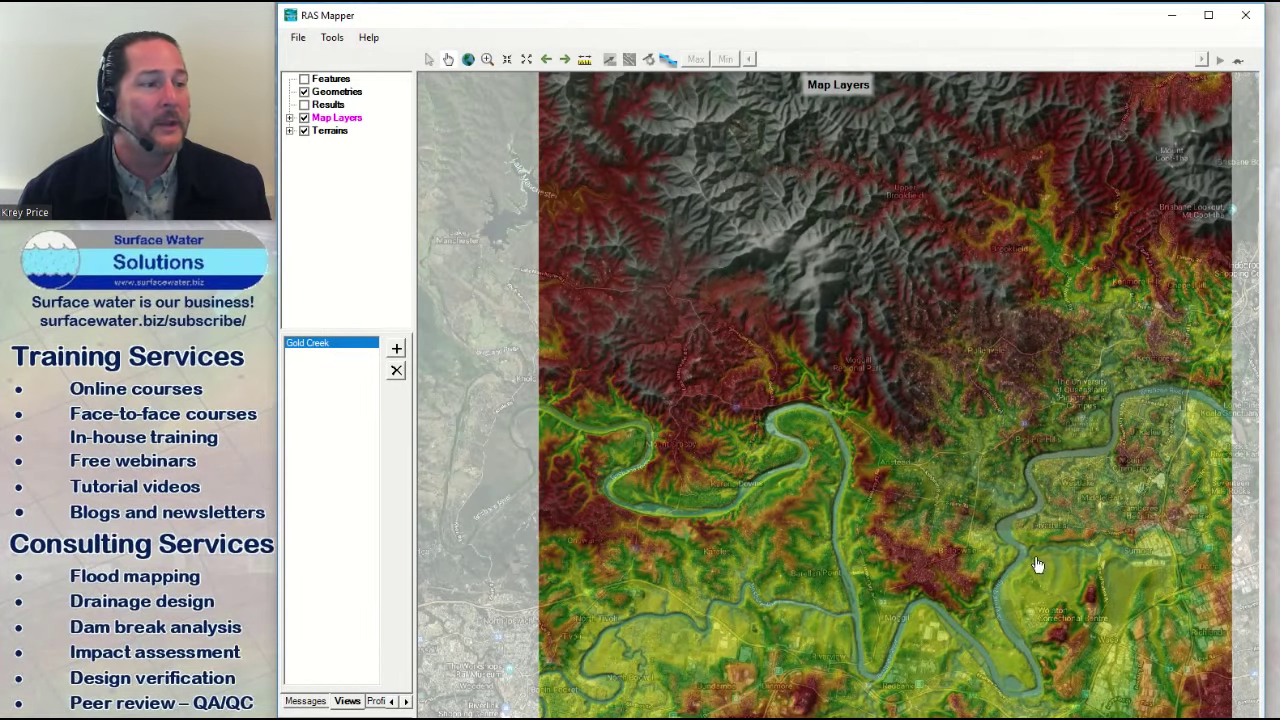
scroll(1068, 620, up, 2)
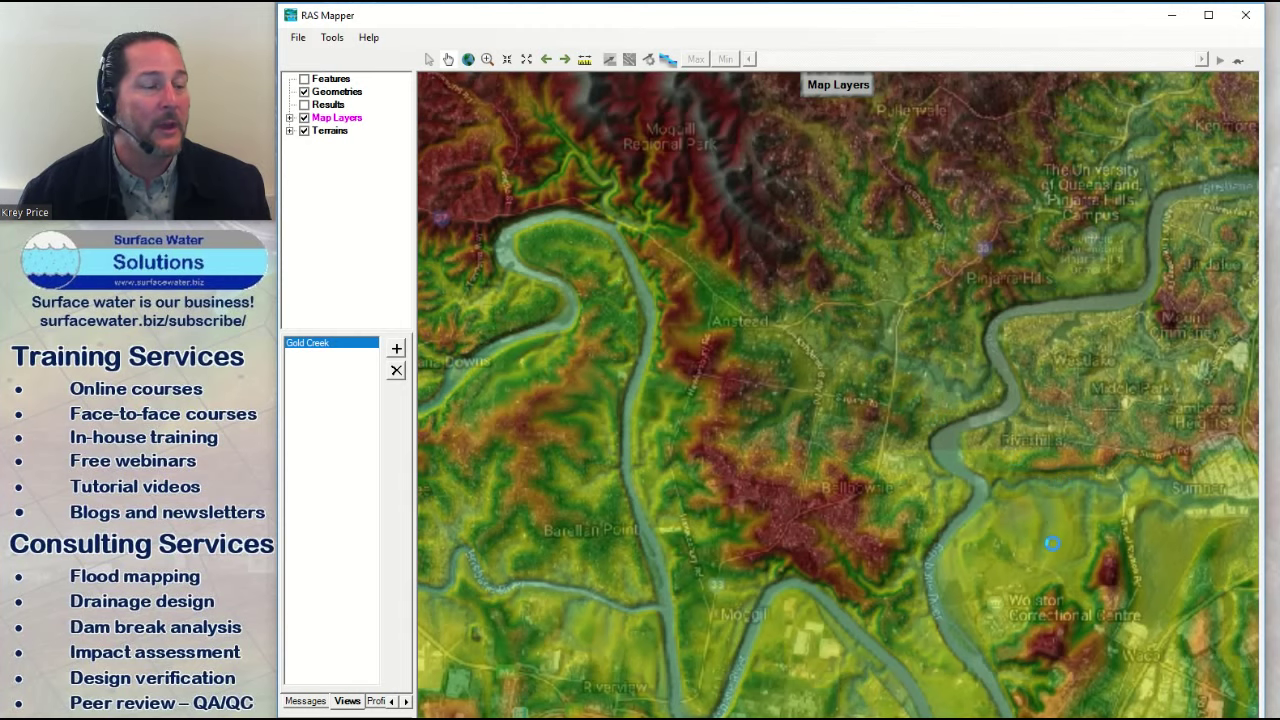
scroll(1053, 543, down, 2)
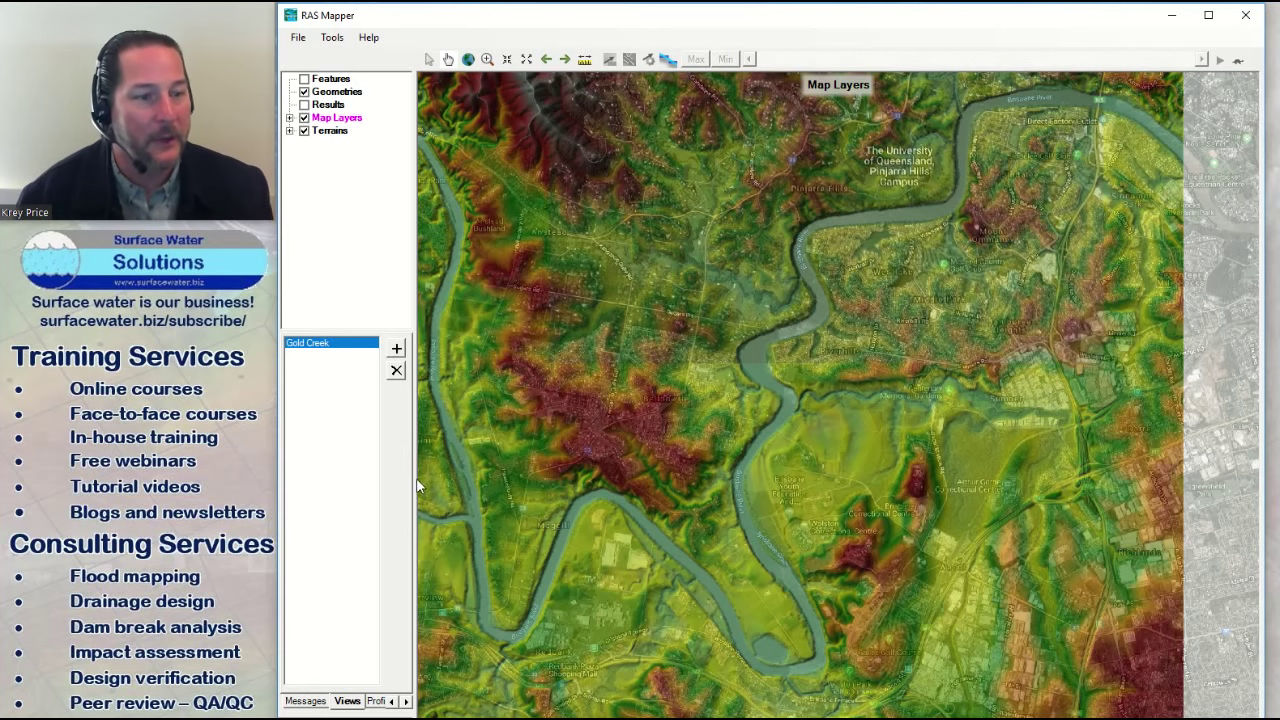
Step: Widen the layer list and draw a profile line about 9686 long along the river bends, saved as "Brisbane River CL"
drag(413, 480, 555, 482)
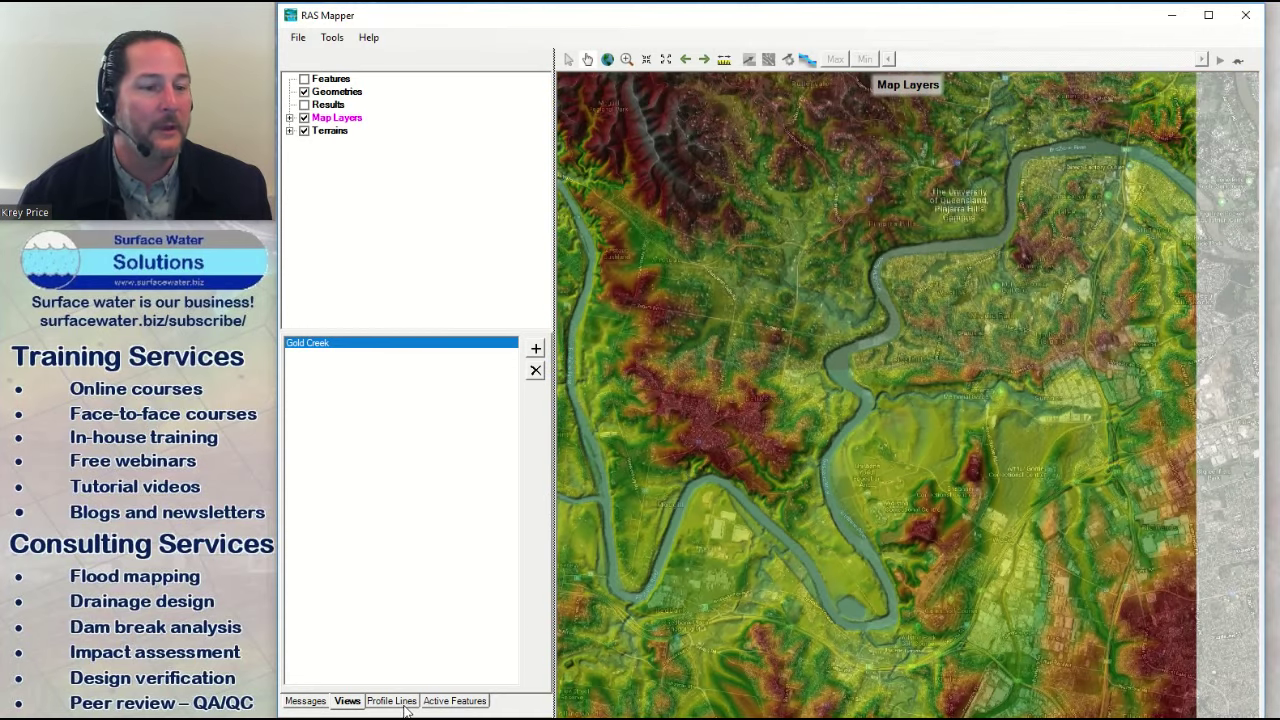
click(393, 701)
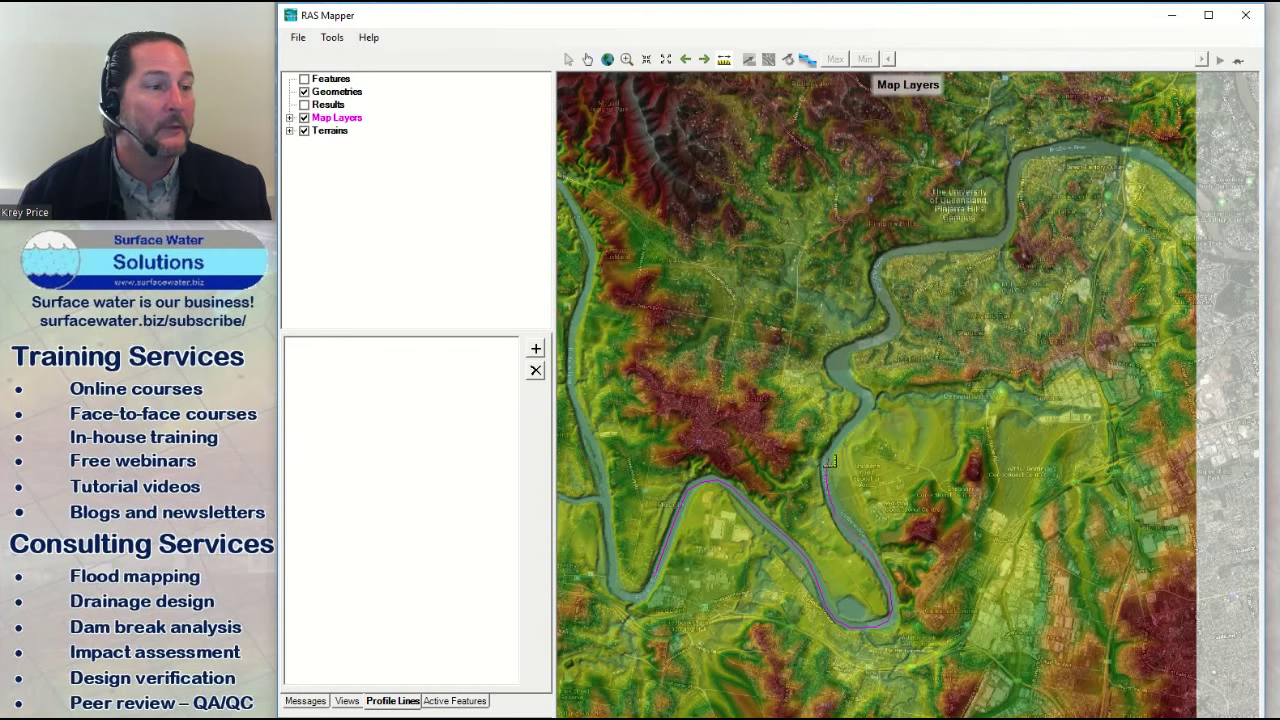
double_click(829, 458)
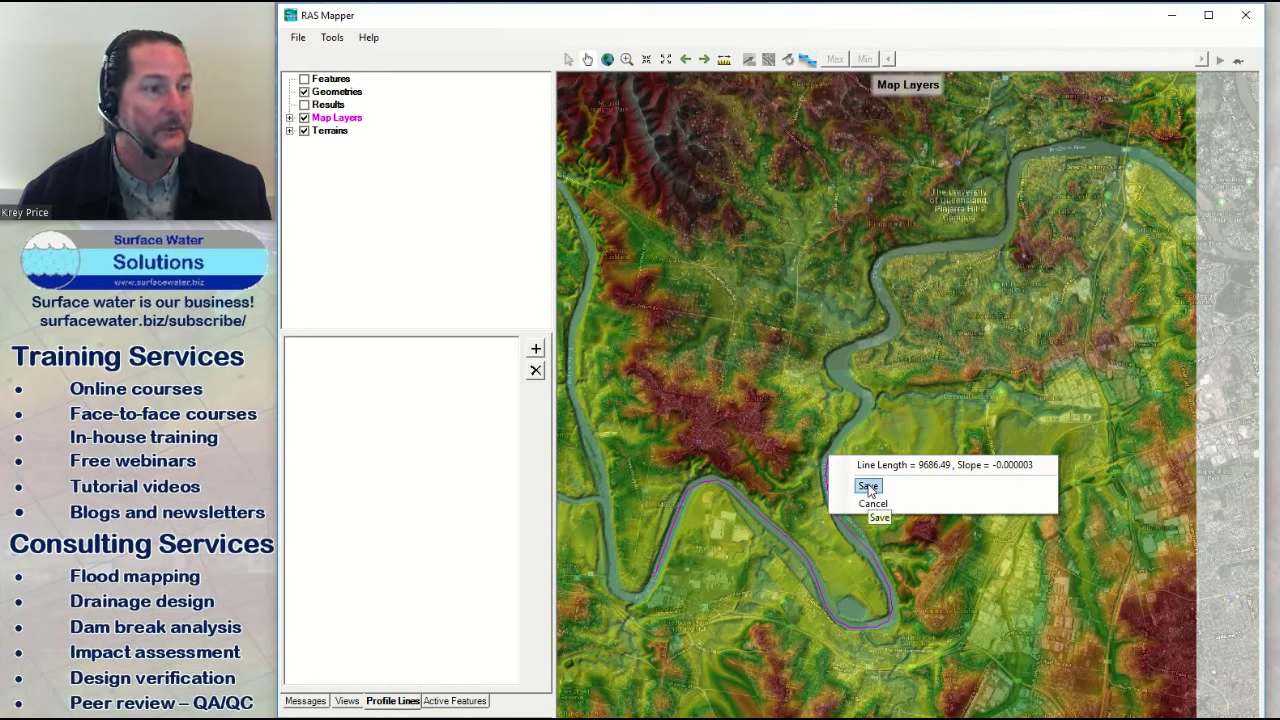
click(868, 487)
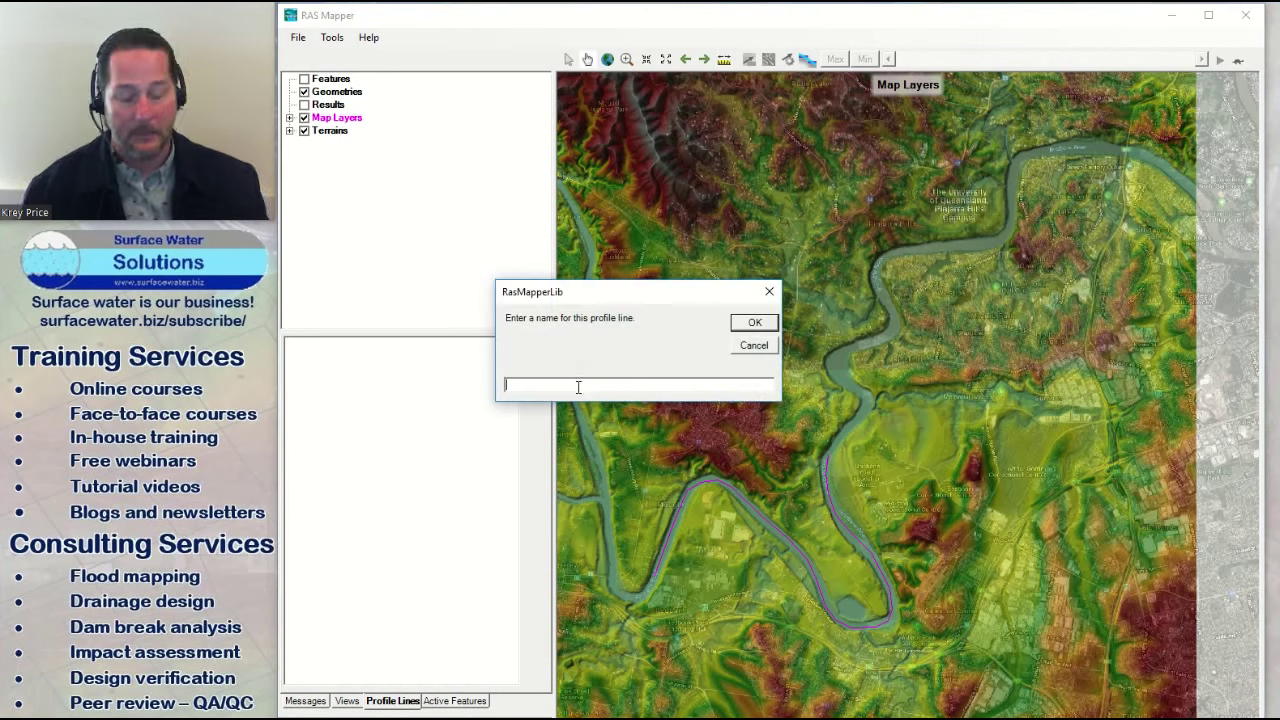
text(Brisbane River CL)
key(Return)
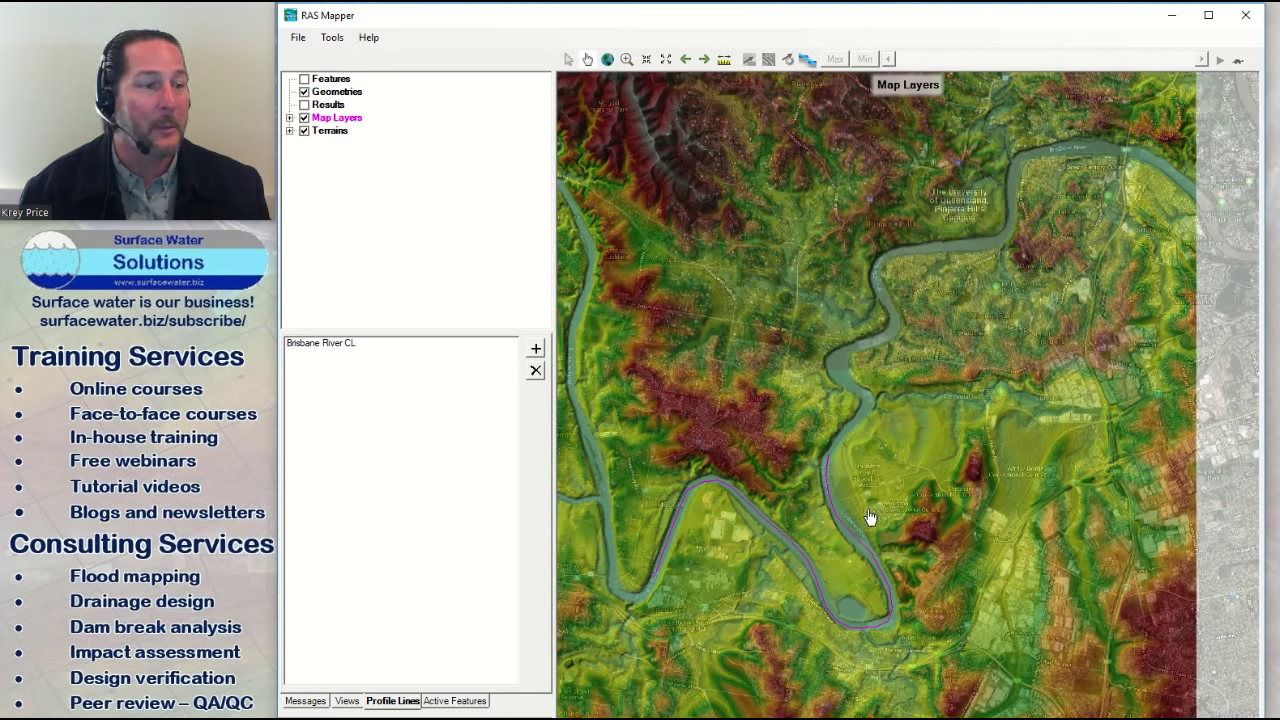
Step: Draw a second profile line about 933 long across the river near the centerline's northern end, saved as "XS"
click(536, 348)
click(803, 498)
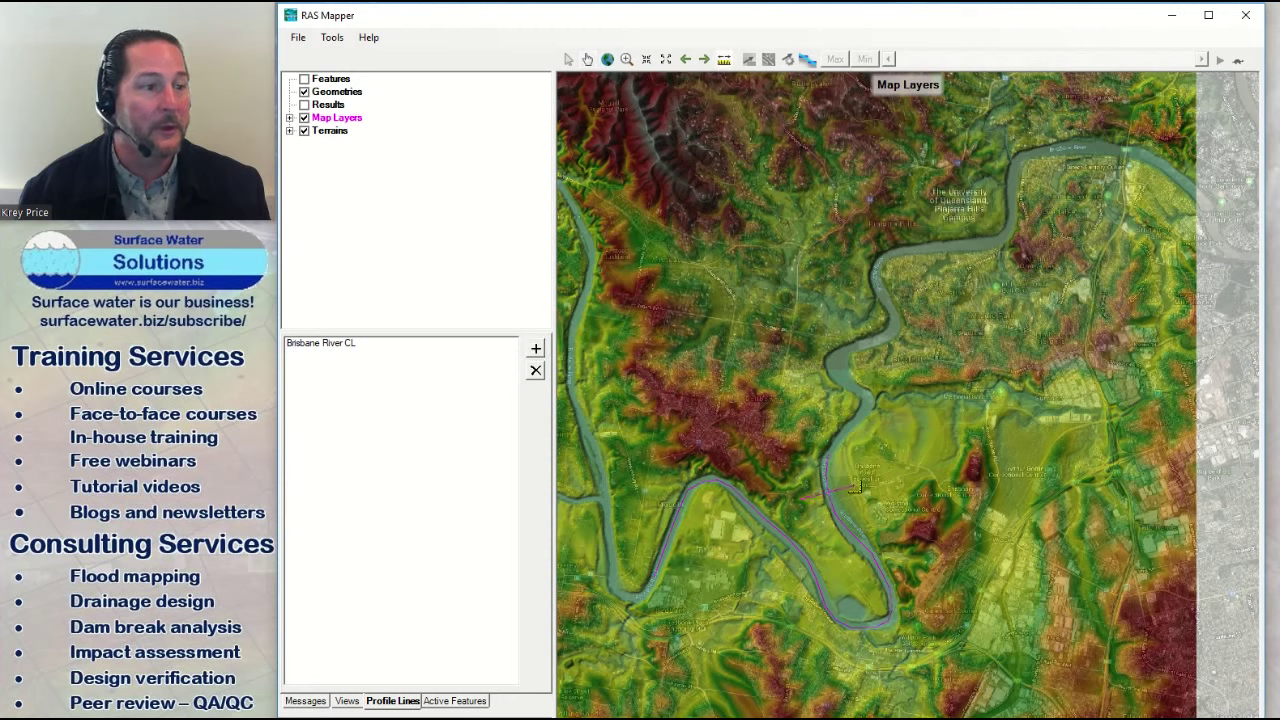
right_click(855, 487)
click(885, 514)
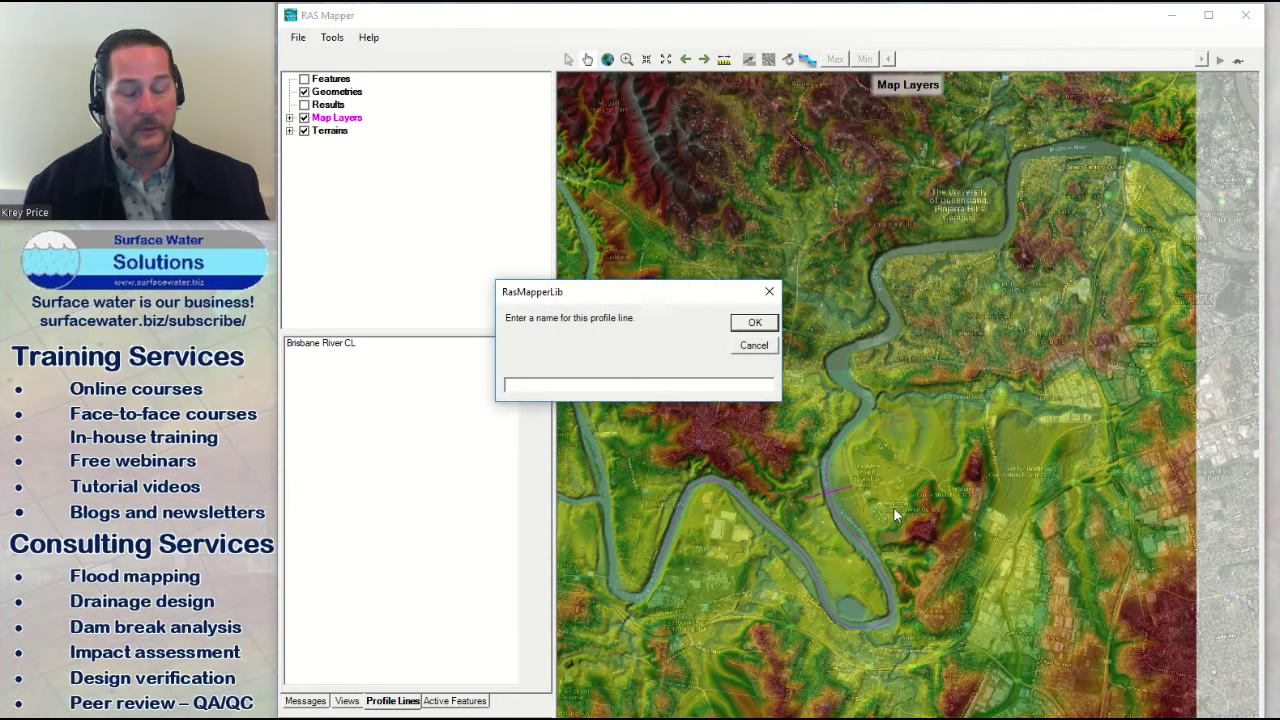
text(XS)
key(Return)
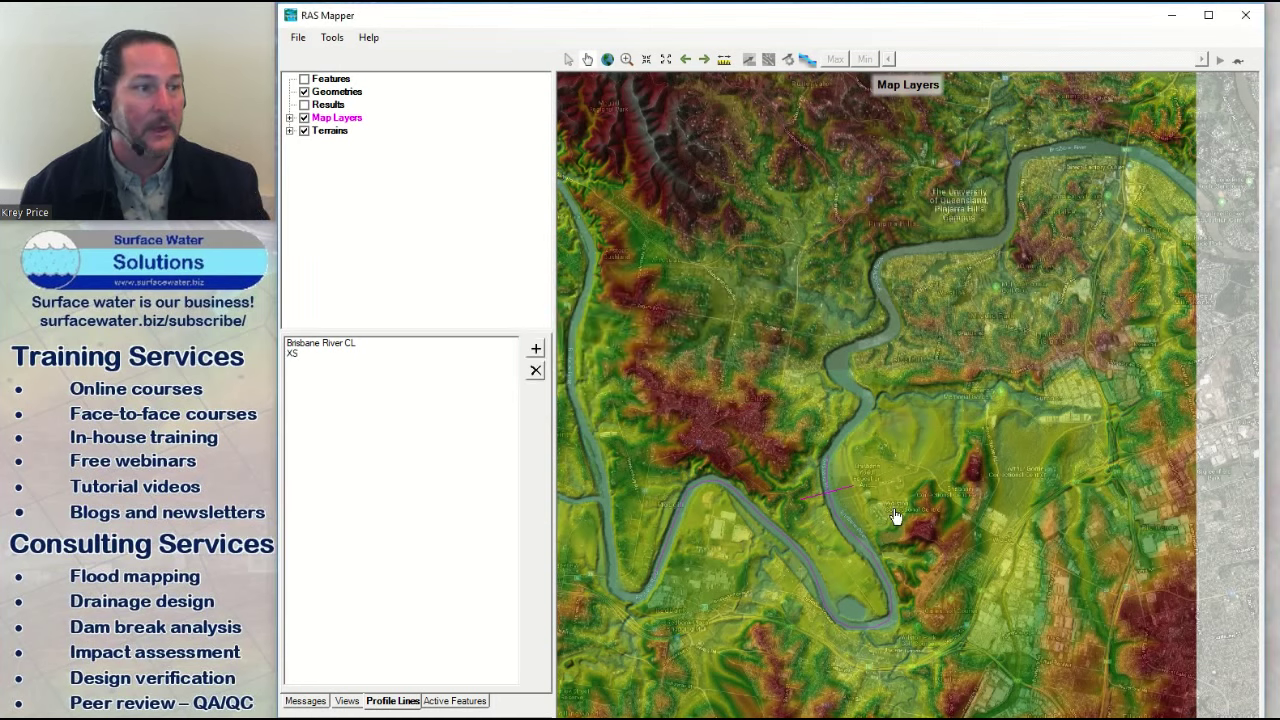
Step: Highlight the XS and Brisbane River CL profile lines on the map in turn and view the shapefile import and export options
click(316, 355)
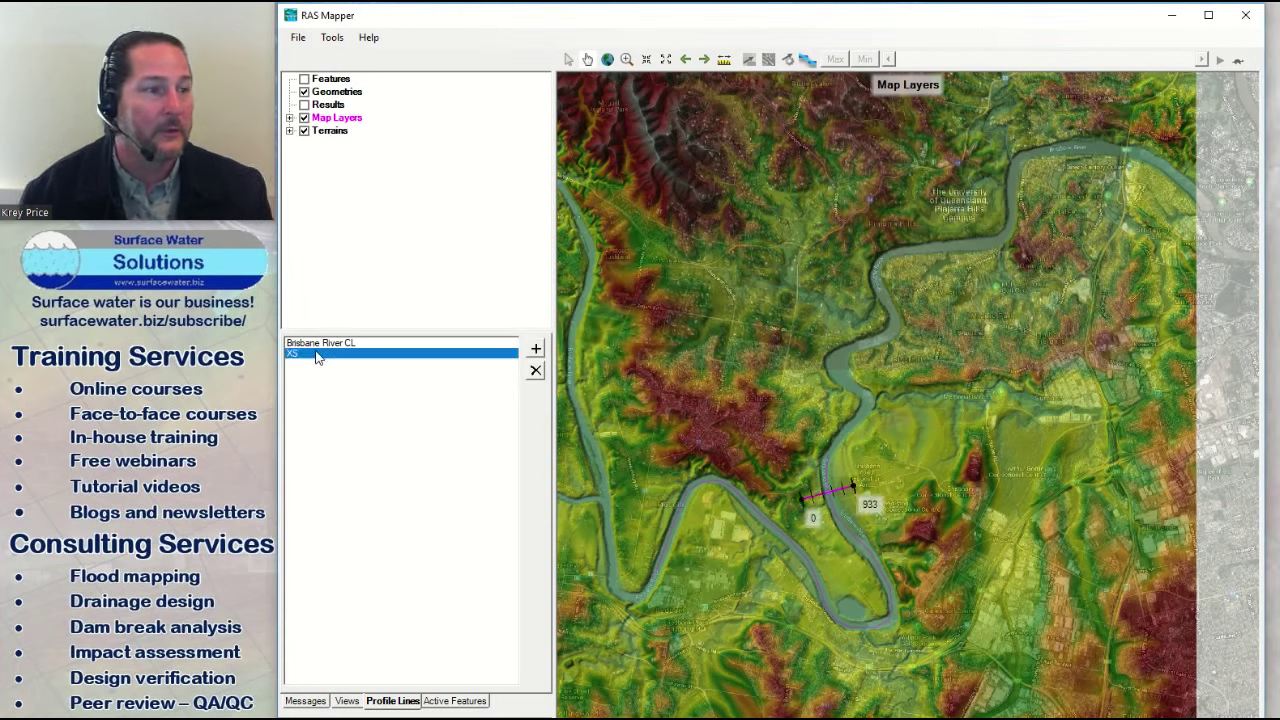
click(318, 344)
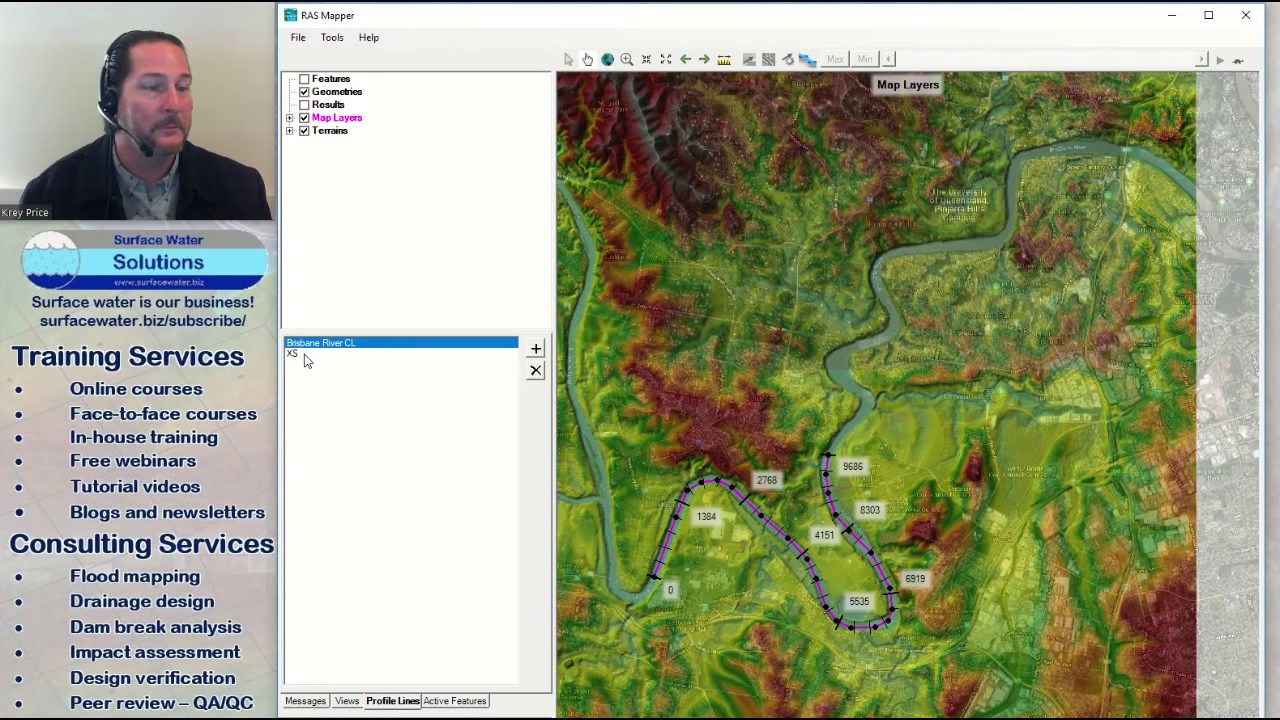
click(305, 355)
right_click(346, 451)
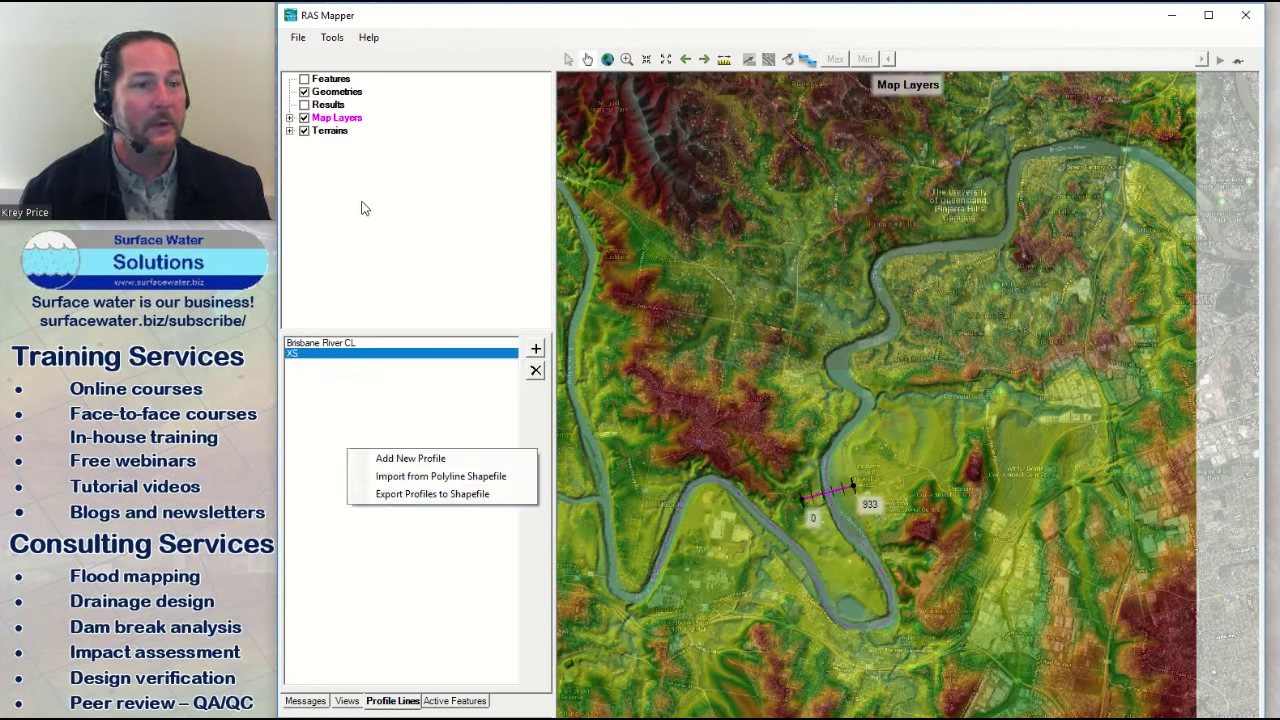
click(388, 270)
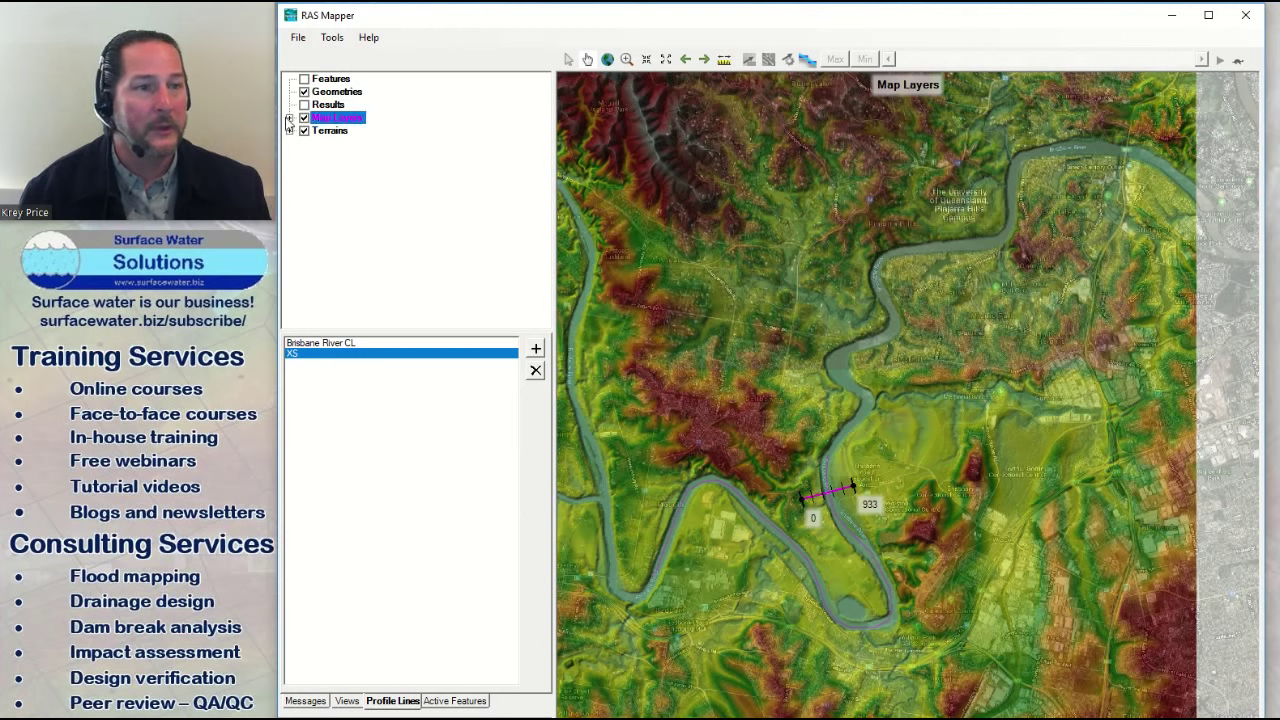
Step: Expand the Map Layers group to list its imagery layers
click(289, 118)
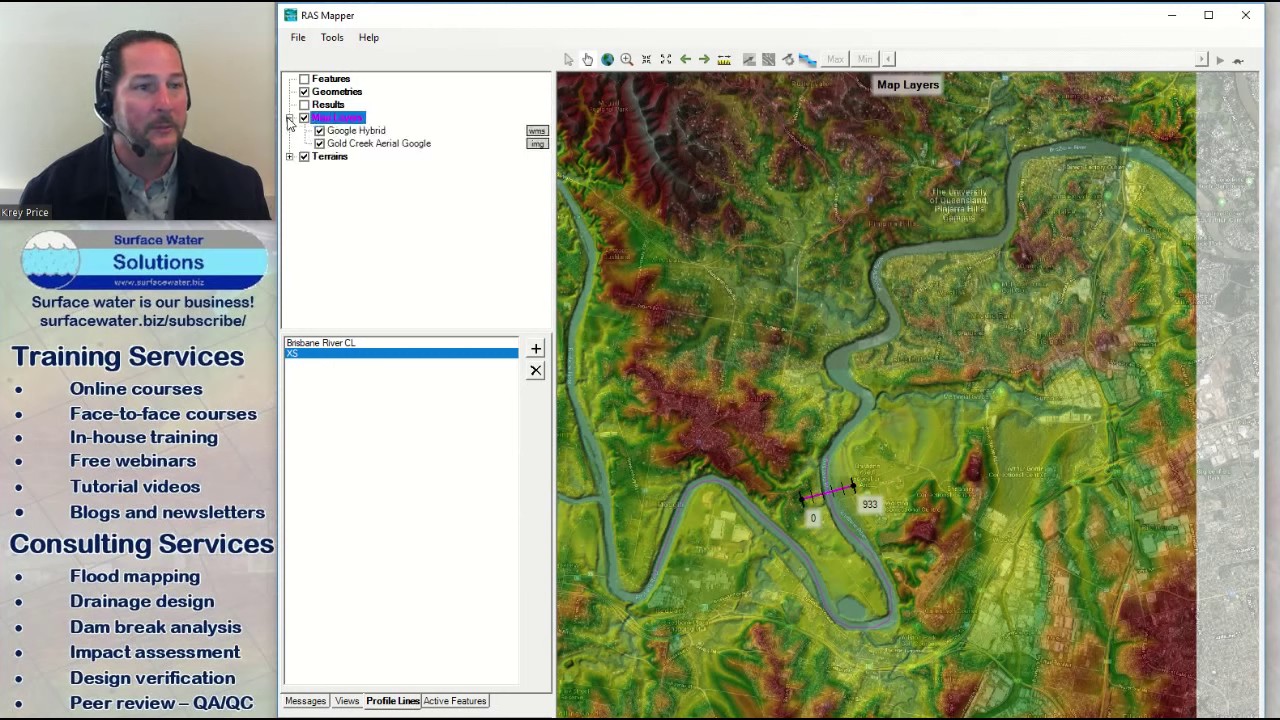
Step: Examine the options for creating and adding layers in the Map Layers and Features groups
right_click(338, 120)
mouse_move(370, 132)
mouse_move(627, 132)
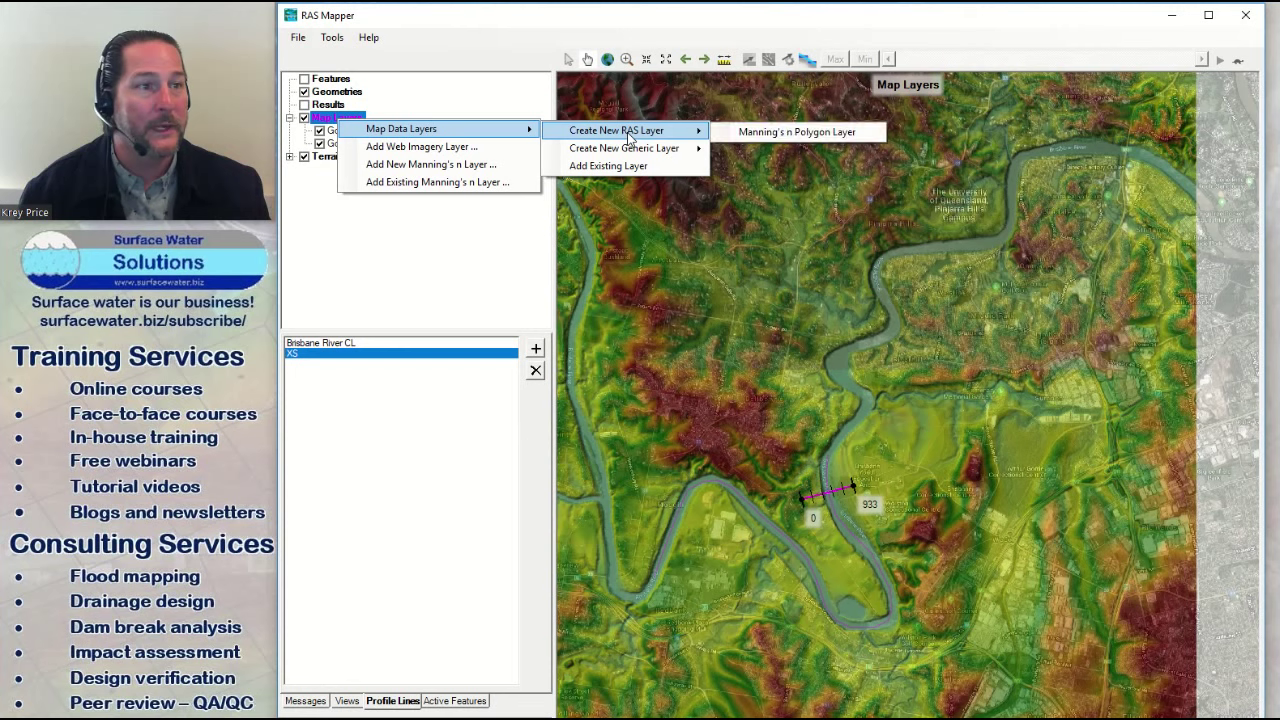
mouse_move(690, 152)
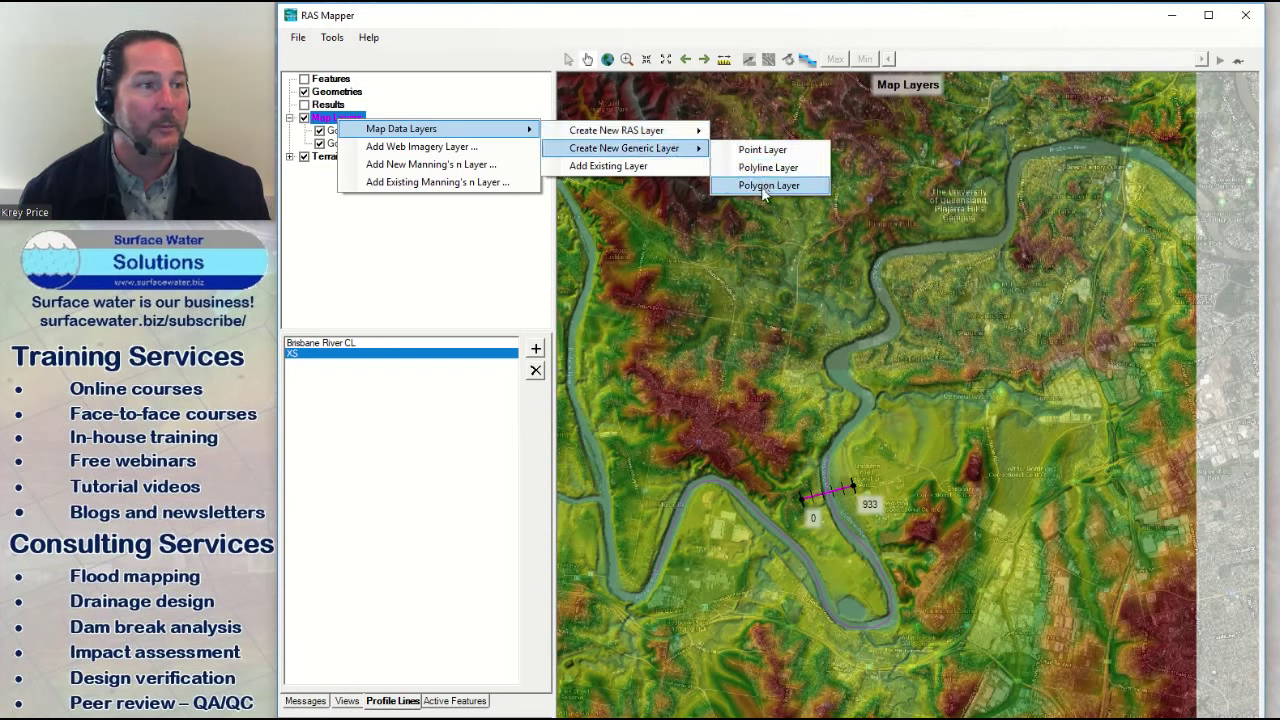
click(331, 79)
right_click(340, 82)
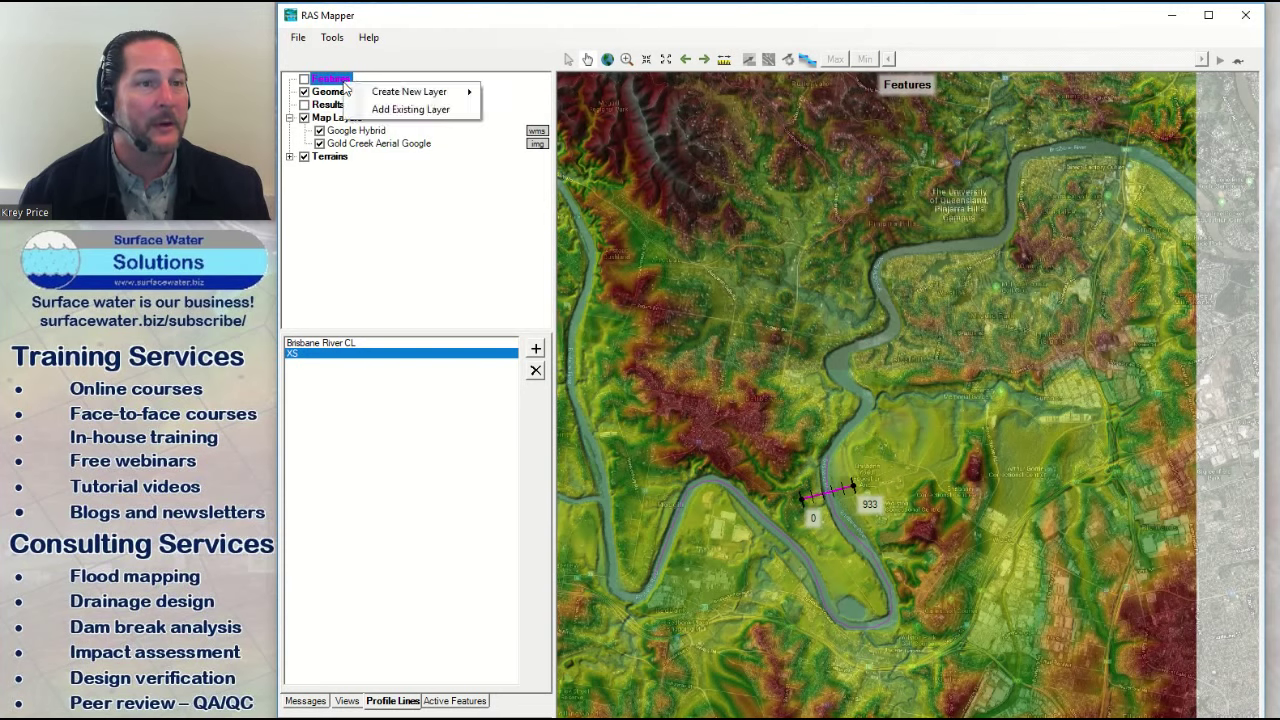
mouse_move(381, 95)
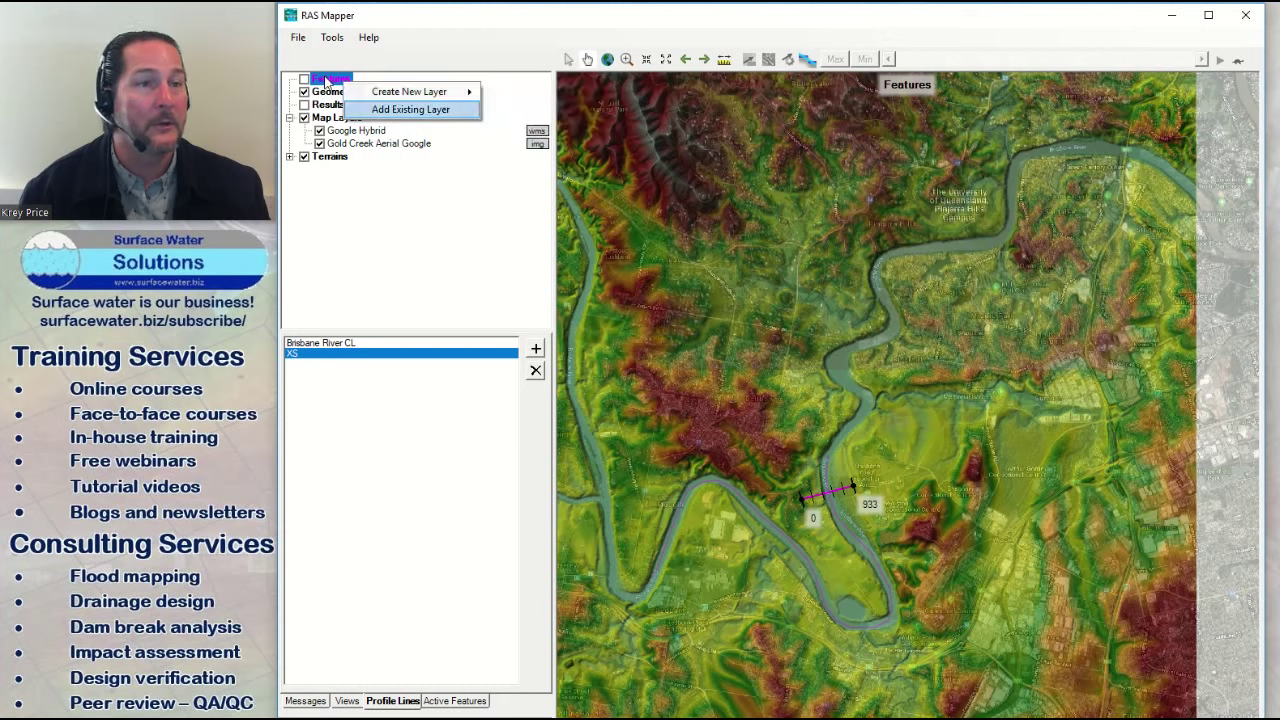
click(327, 119)
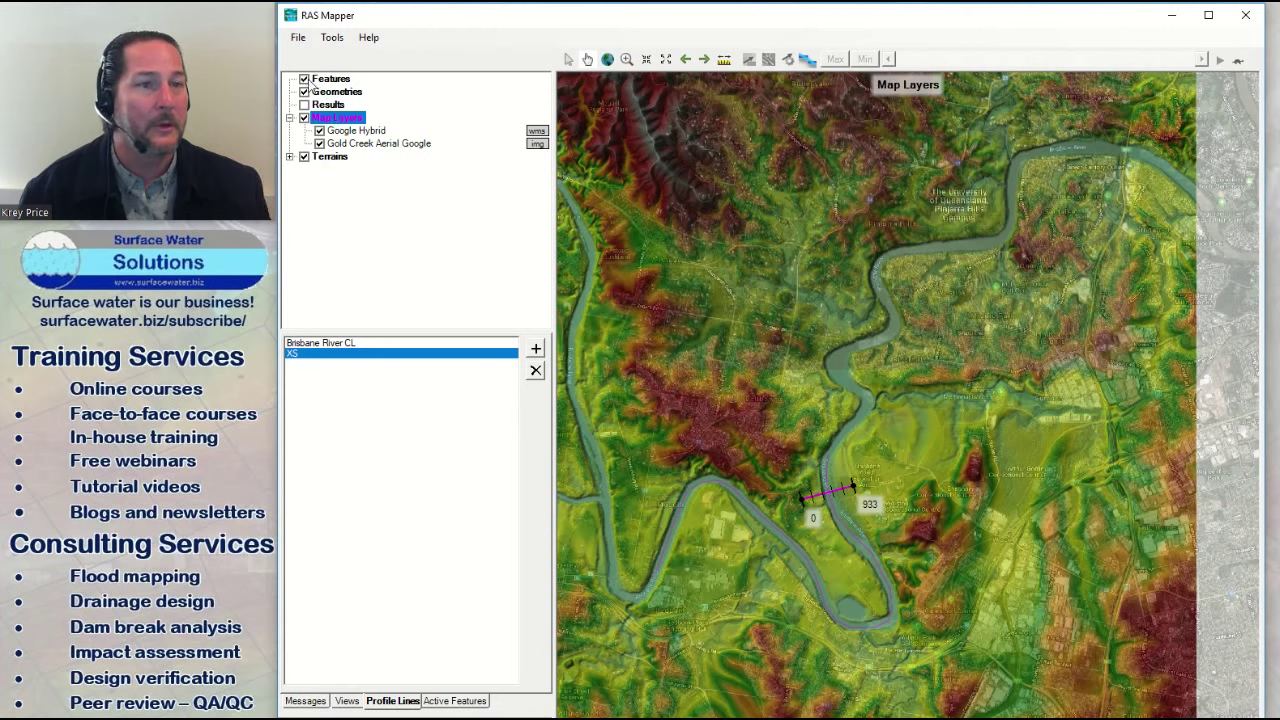
click(332, 80)
right_click(333, 81)
mouse_move(455, 87)
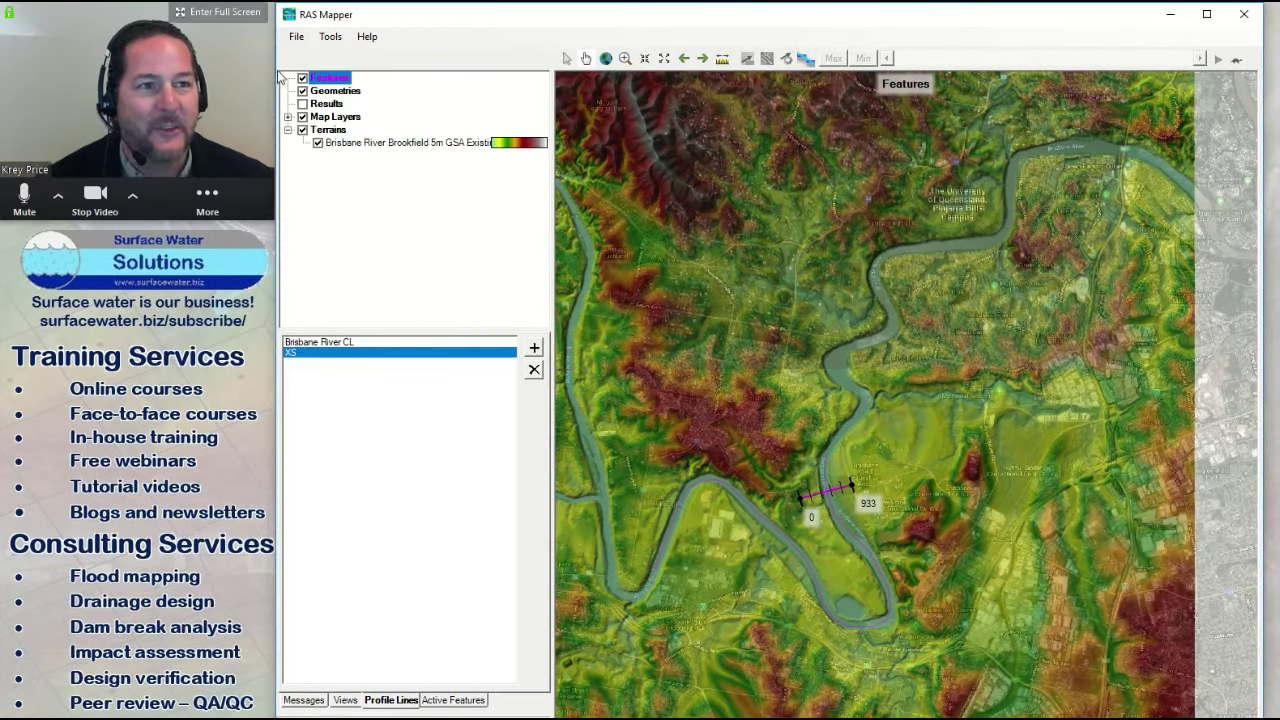
Step: Create a new polygon layer named "Catchment" under Features
right_click(331, 79)
mouse_move(390, 92)
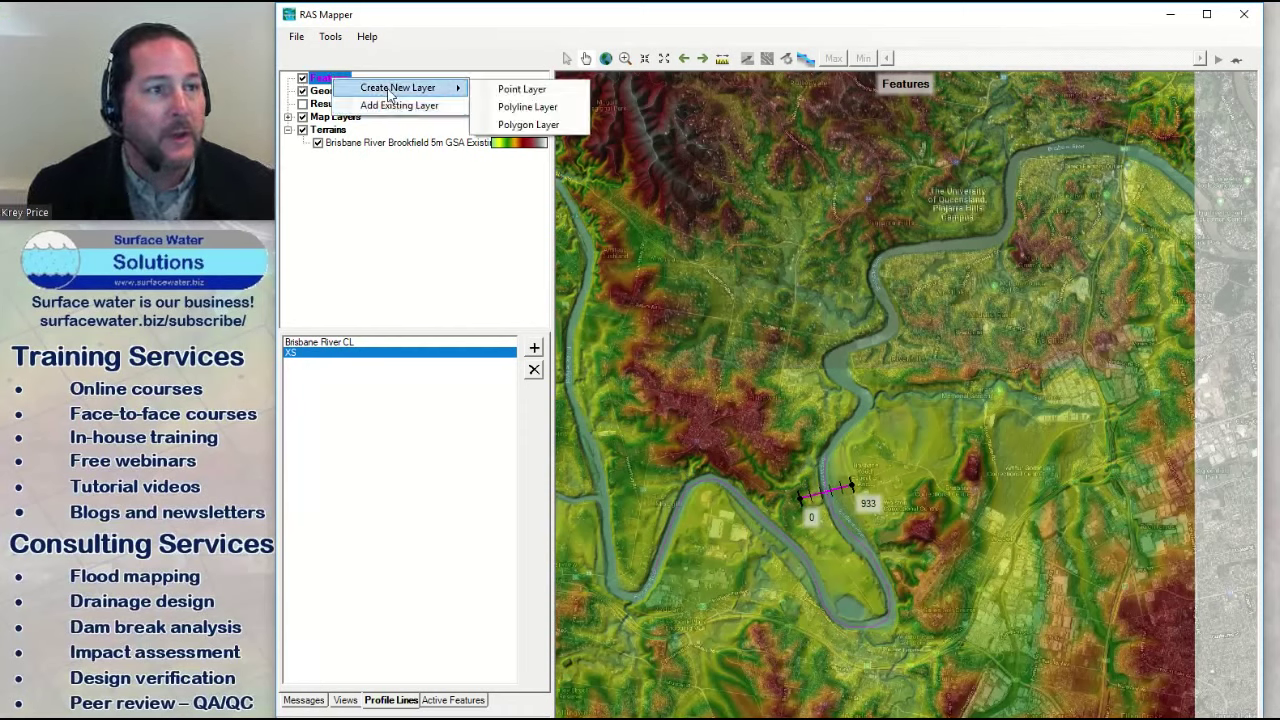
click(528, 124)
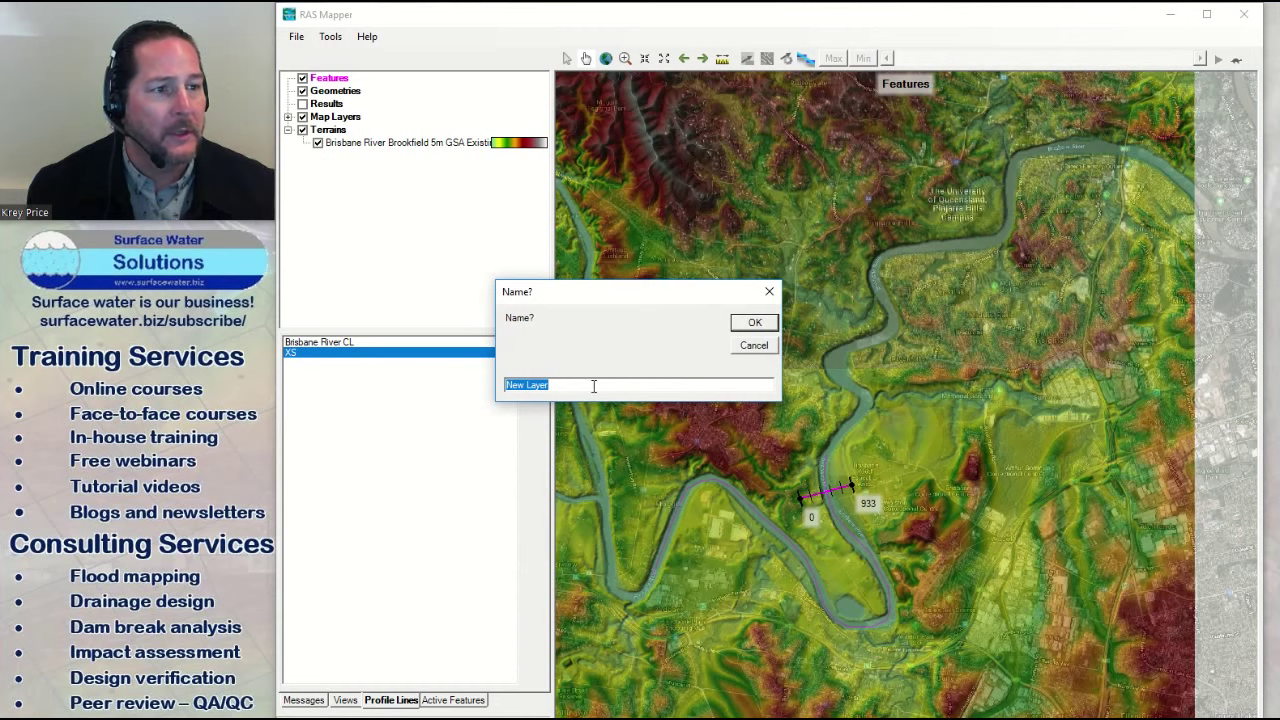
text(Catchment)
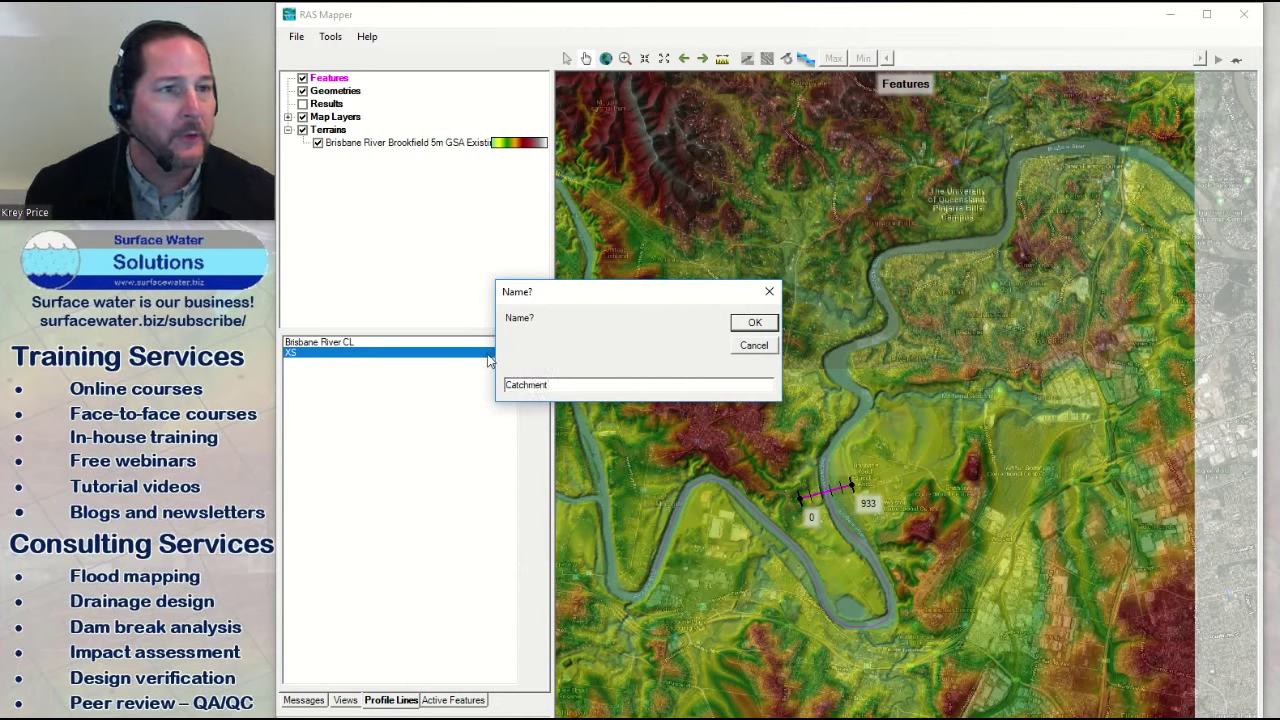
click(753, 322)
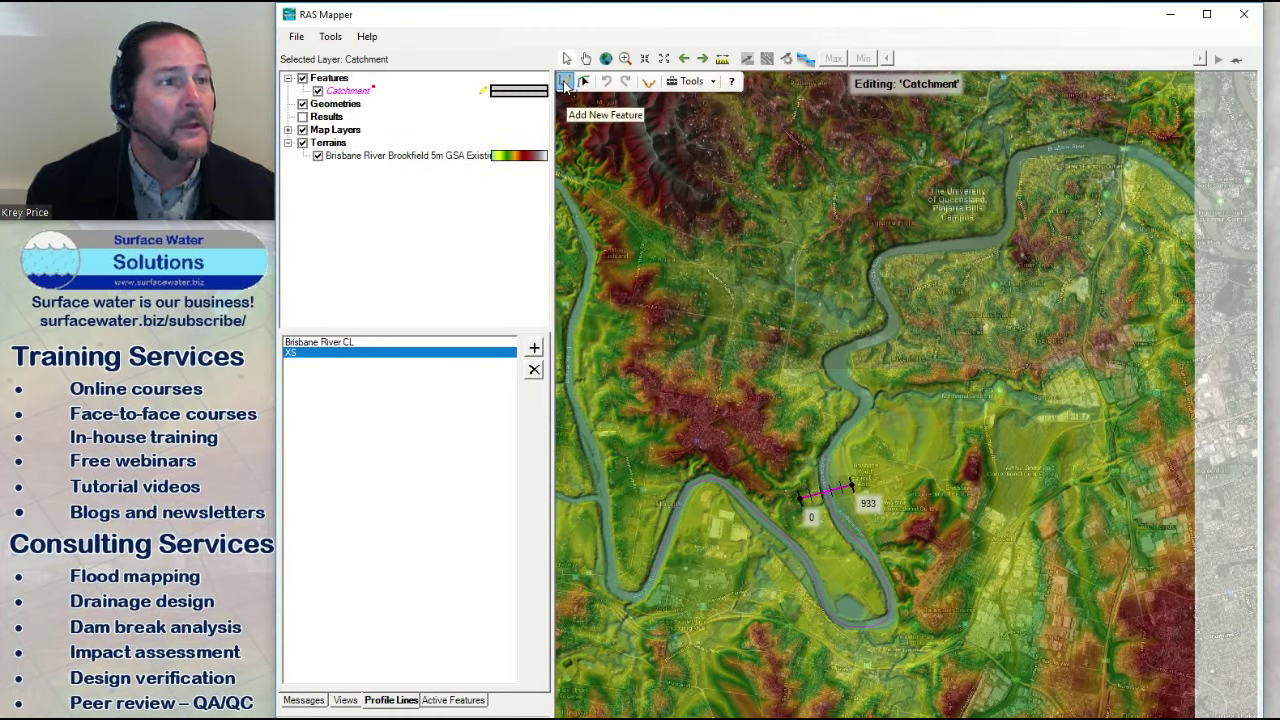
Step: Draw a closed polygon in the Catchment layer, from the river bend up the western ridge, across the northern hills and back down the eastern side
click(565, 84)
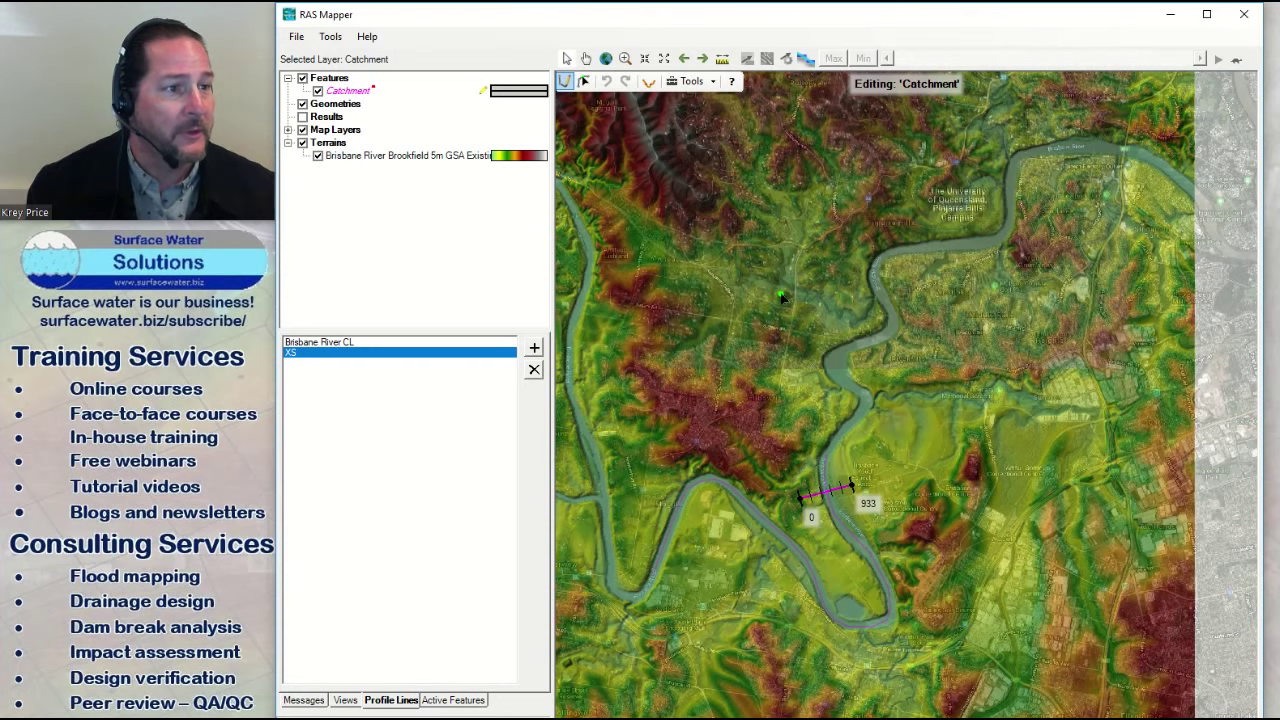
drag(786, 297, 951, 499)
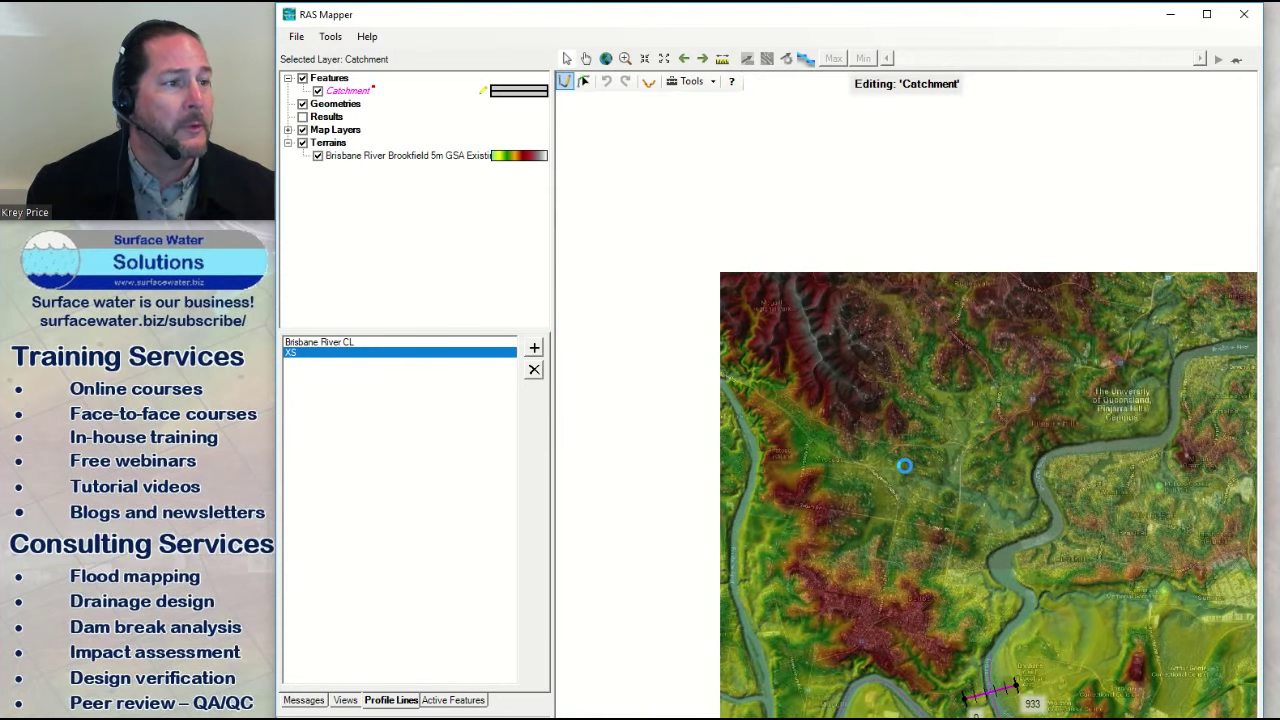
scroll(895, 470, down, 2)
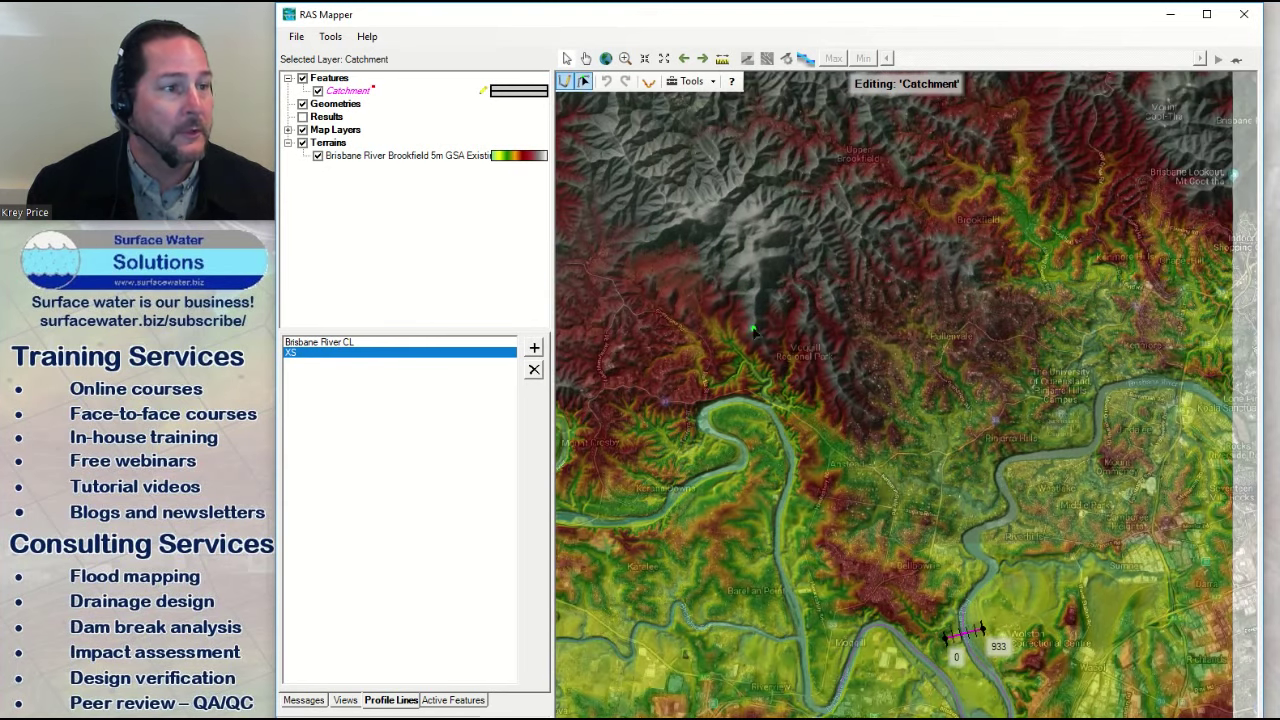
click(1018, 543)
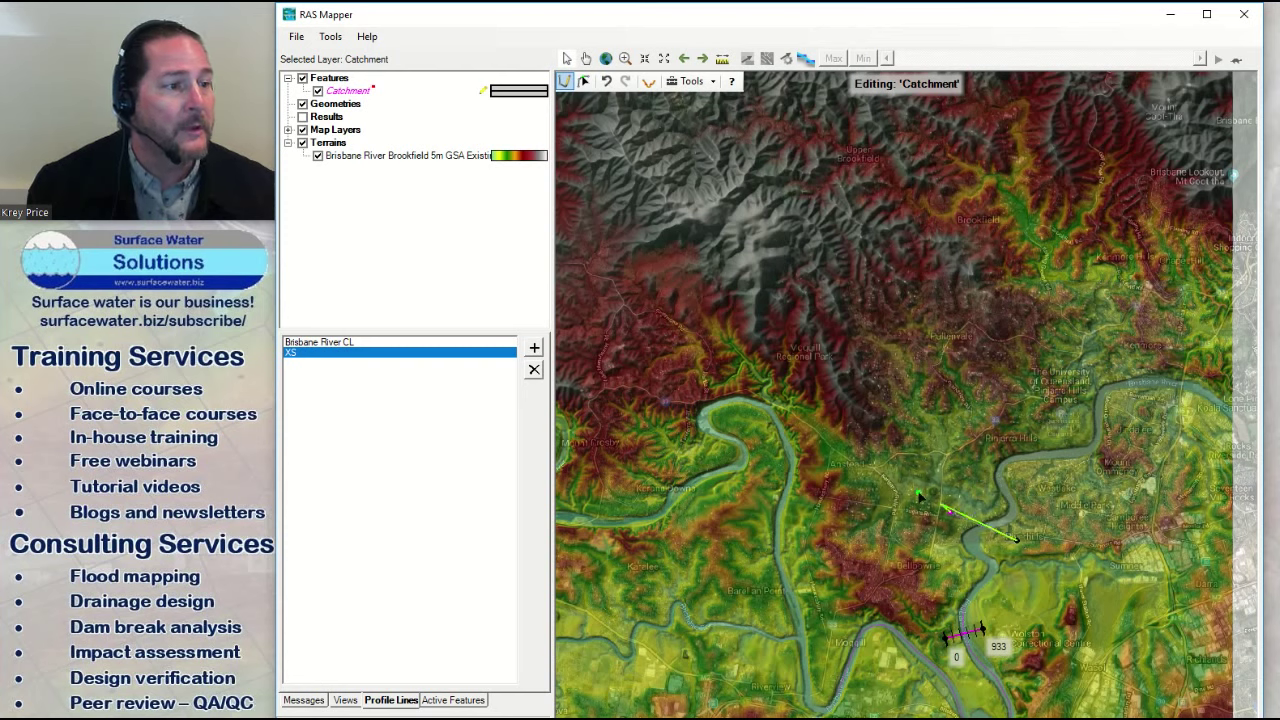
click(874, 450)
click(847, 406)
click(811, 312)
click(793, 253)
click(772, 218)
click(797, 121)
click(870, 110)
click(1068, 111)
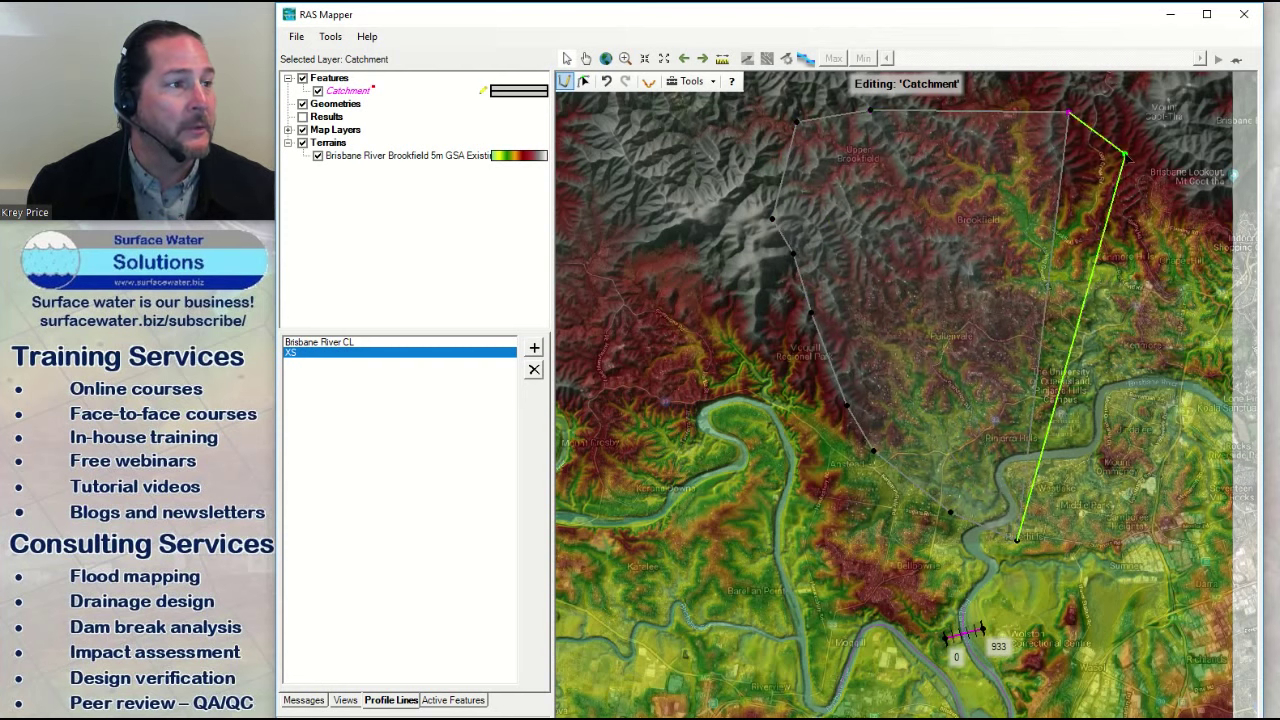
click(1125, 155)
click(1167, 253)
click(1162, 330)
click(1158, 397)
click(1157, 479)
click(1113, 518)
double_click(1040, 541)
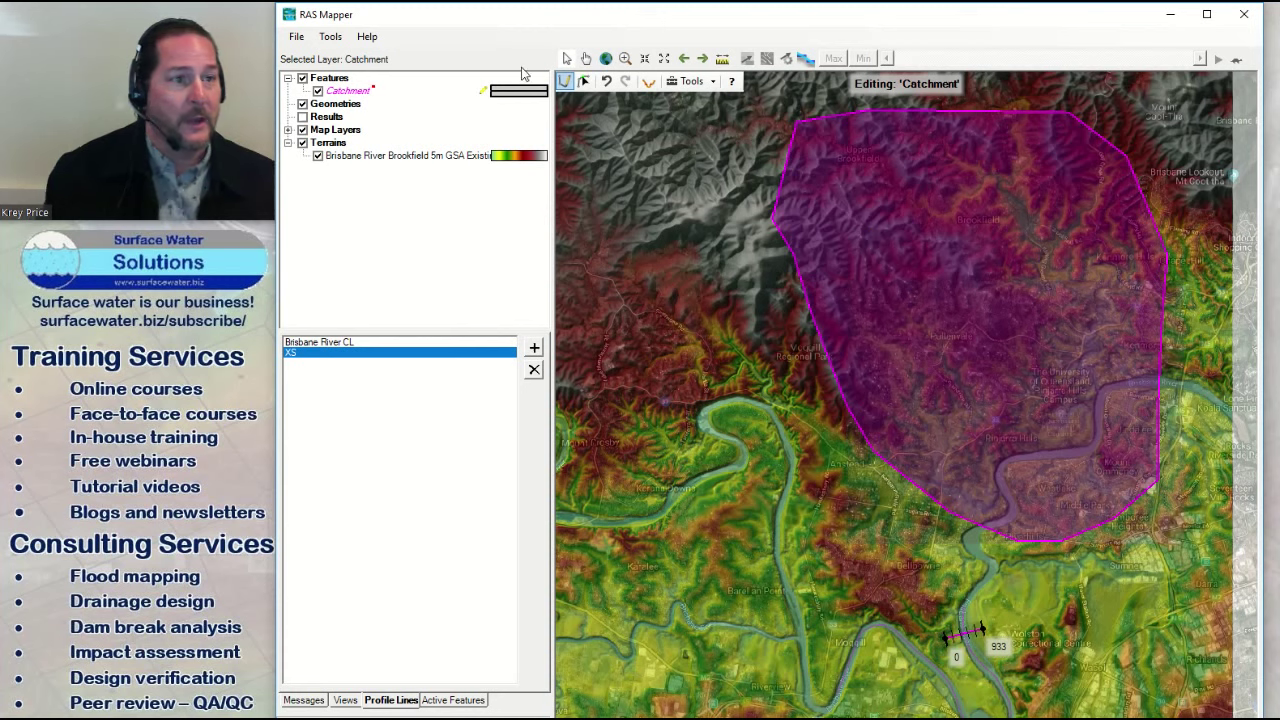
Step: Reshape the catchment polygon's western boundary by shifting a vertex slightly south along the ridge
click(585, 83)
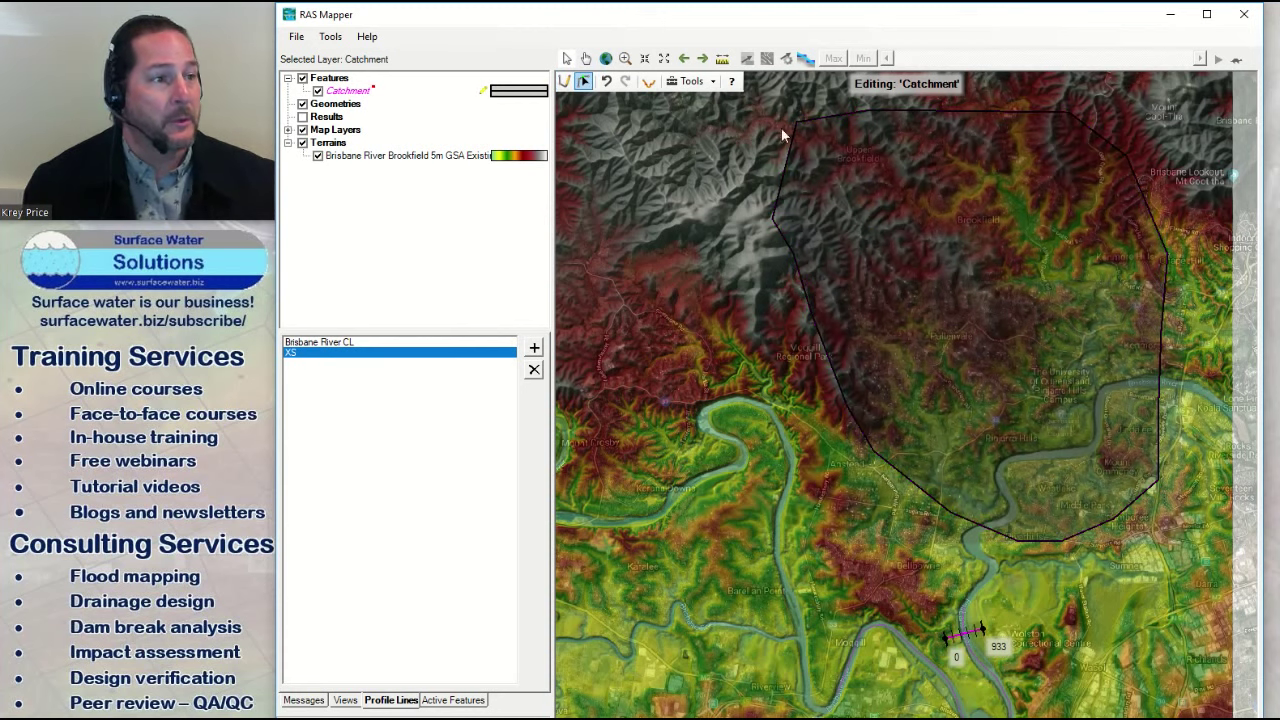
click(783, 320)
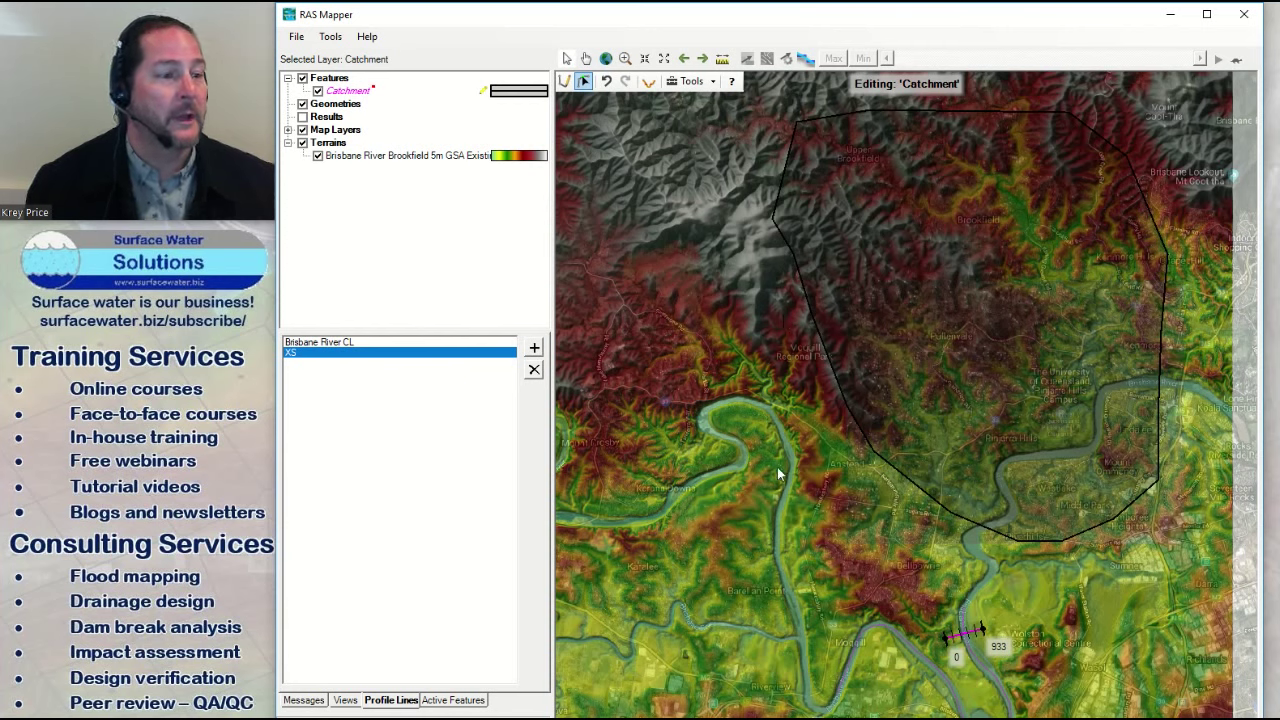
click(958, 440)
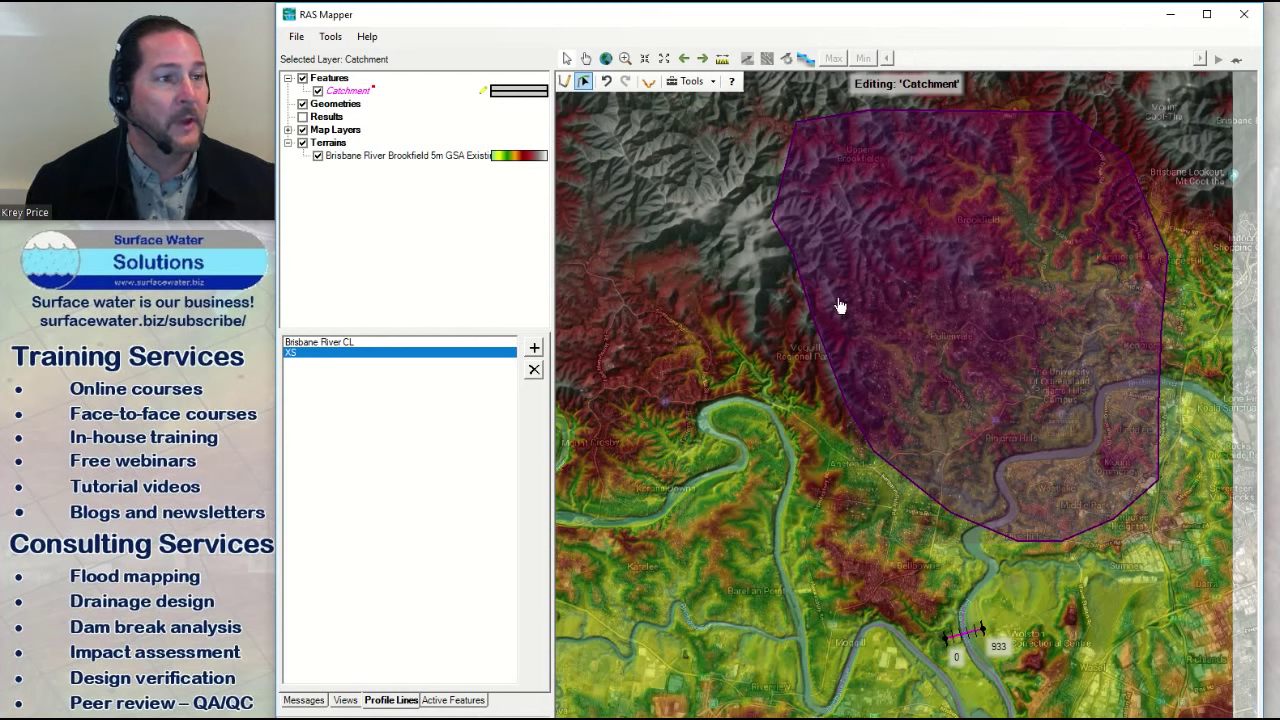
click(617, 118)
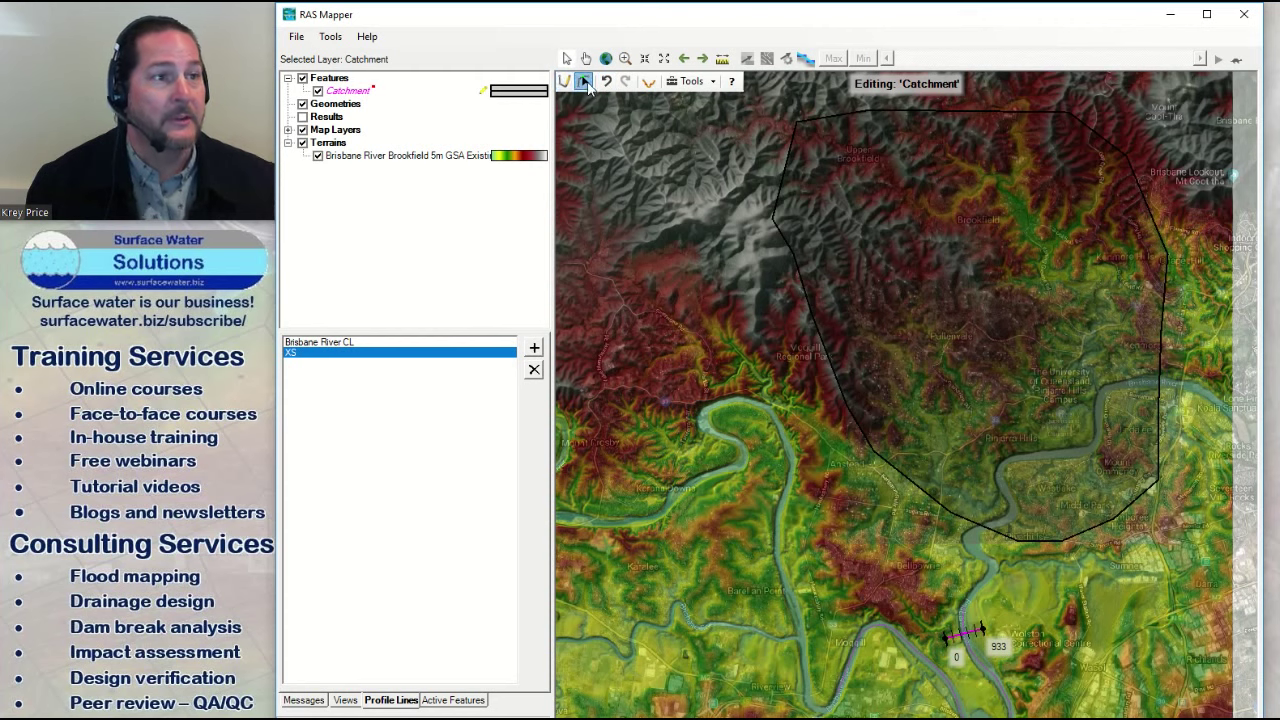
click(825, 177)
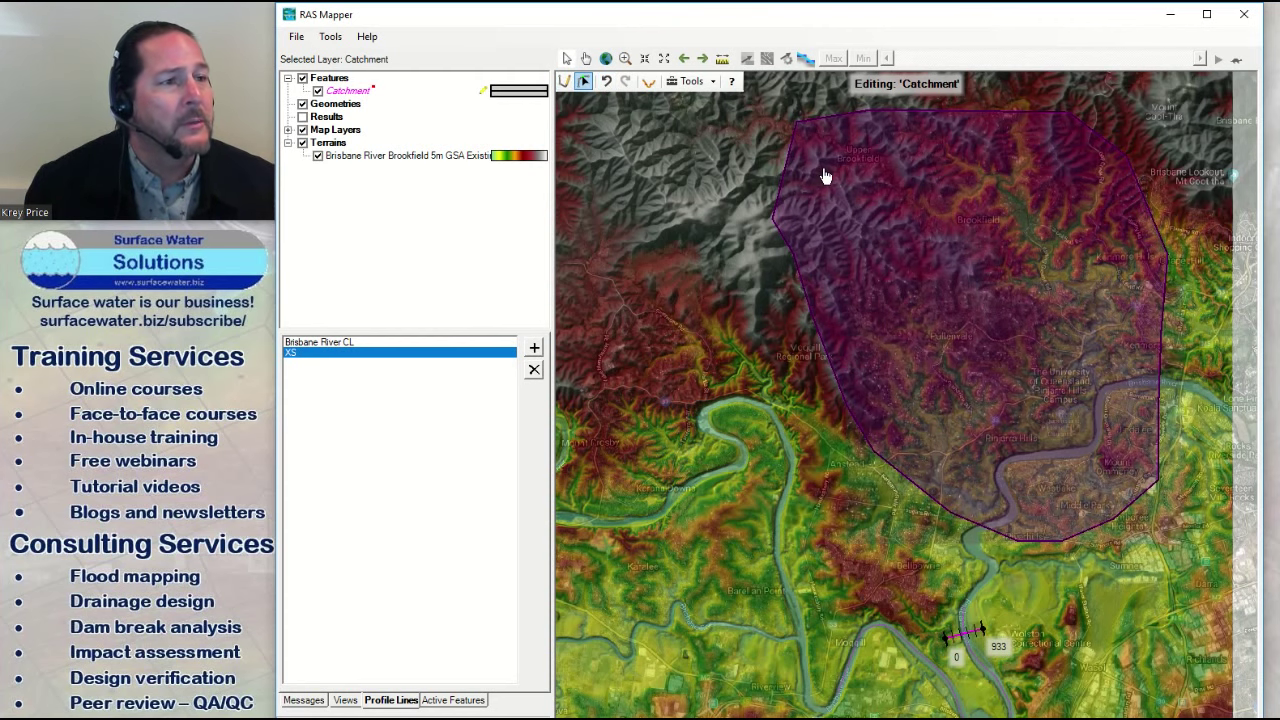
scroll(793, 231, up, 1)
scroll(793, 231, up, 1)
click(789, 224)
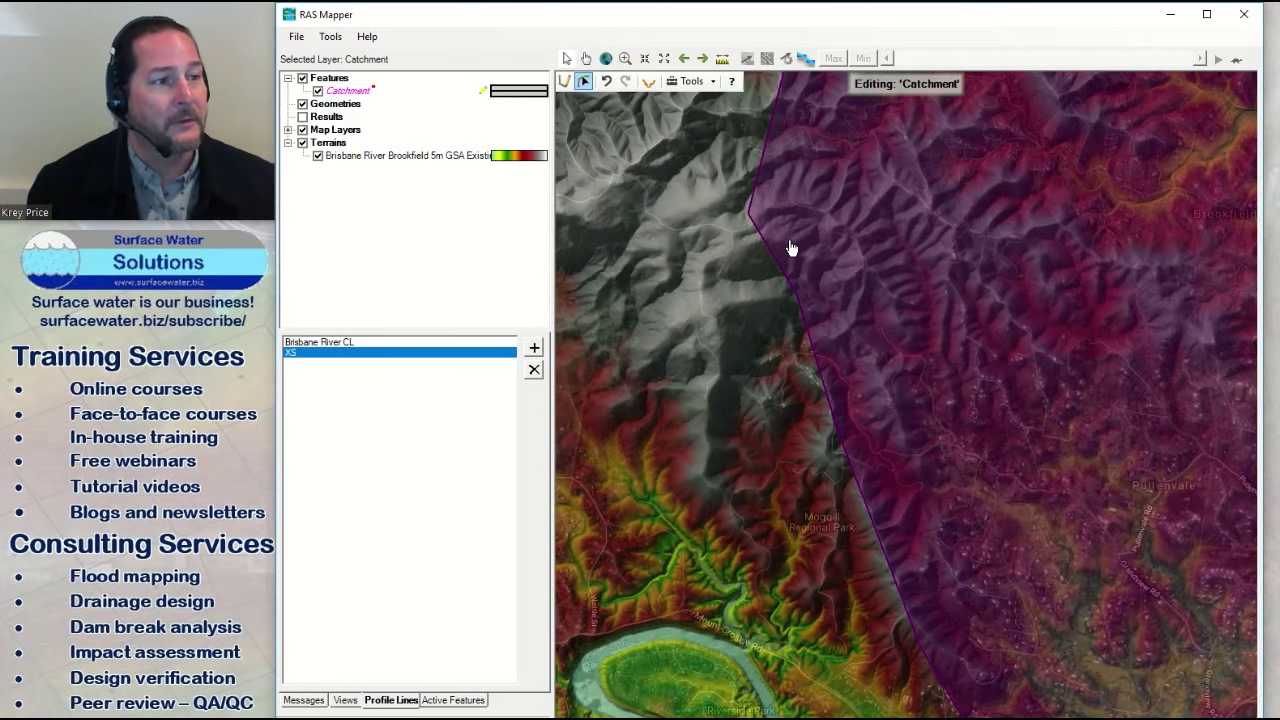
click(641, 125)
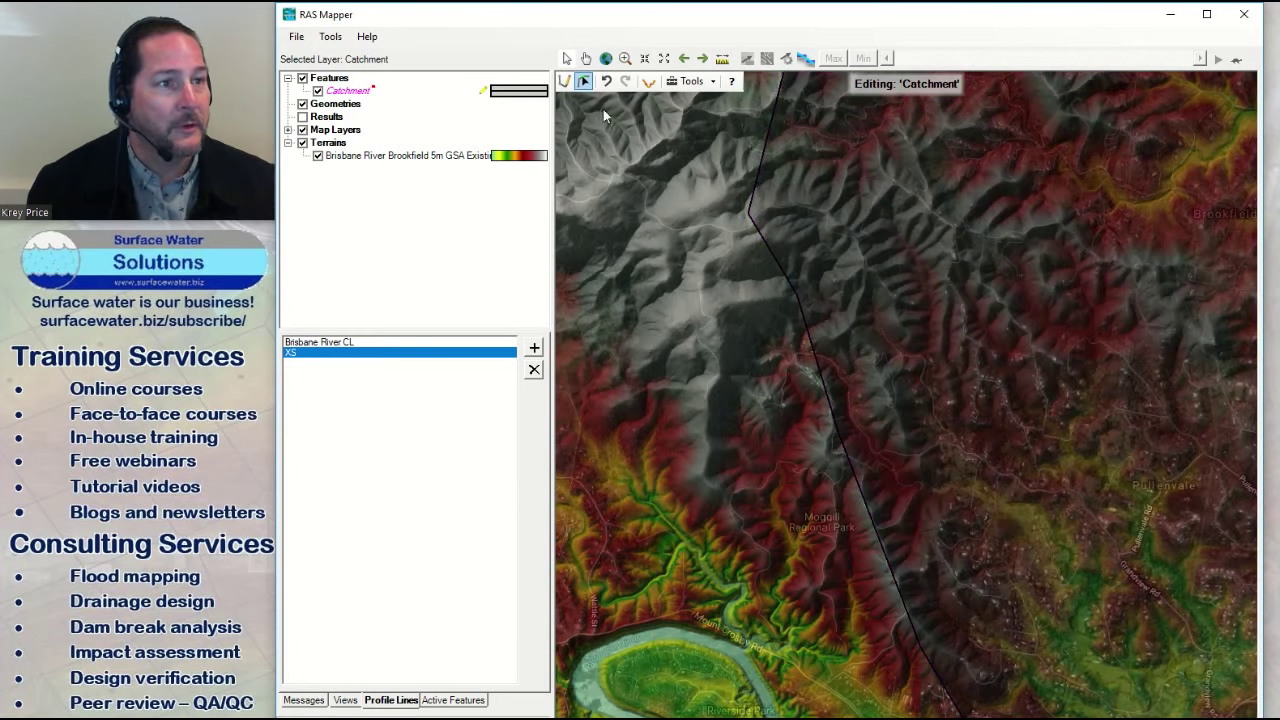
click(770, 254)
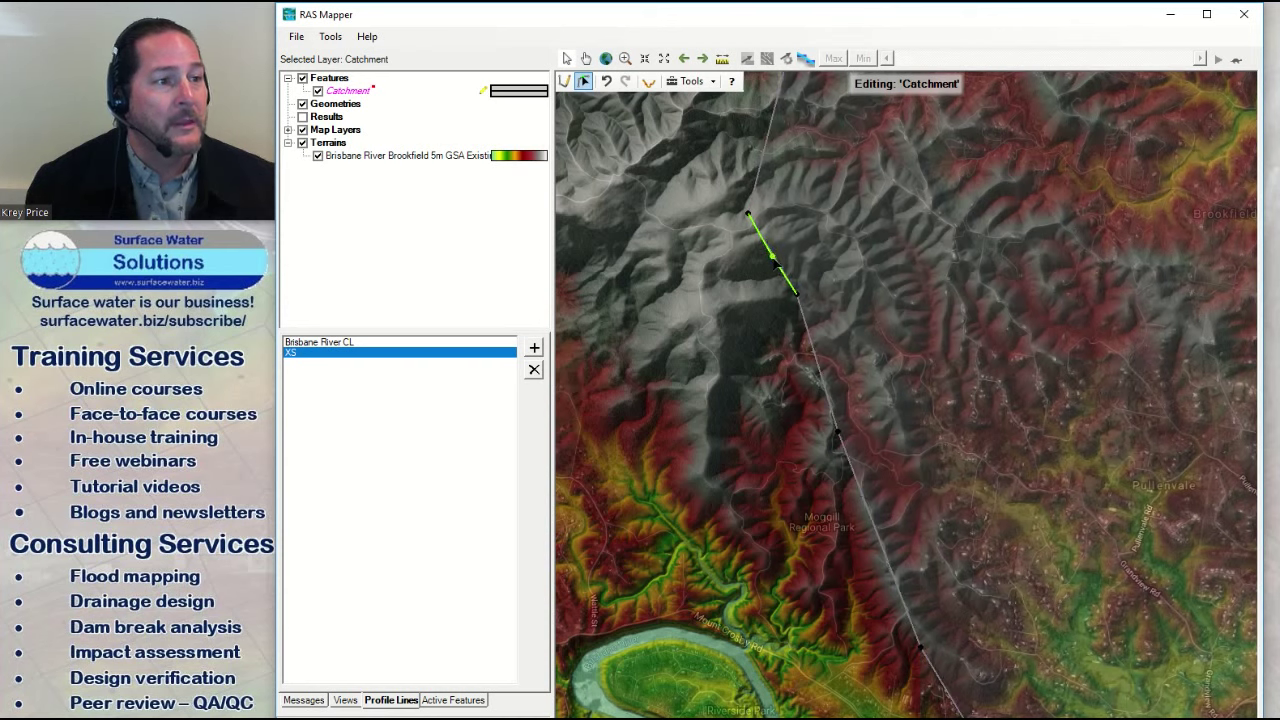
drag(776, 258, 780, 318)
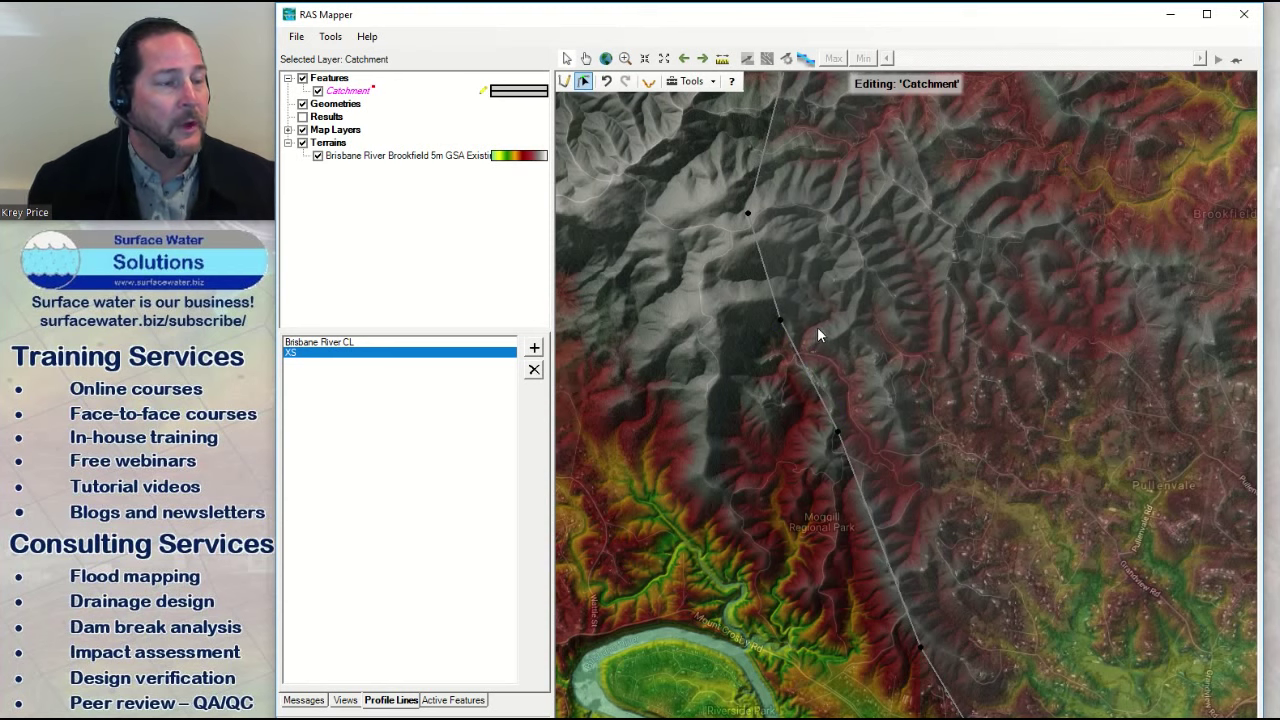
scroll(822, 325, down, 3)
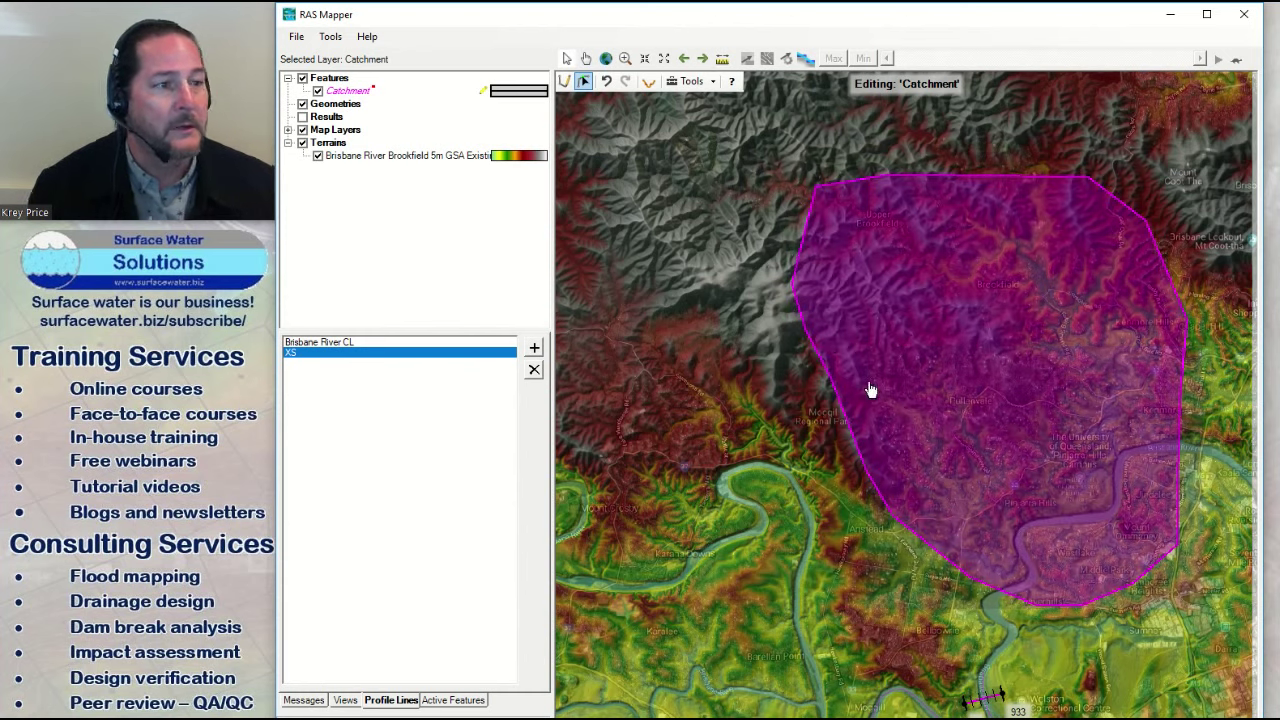
Step: Stop editing the Catchment layer and save the polygon edits
right_click(354, 97)
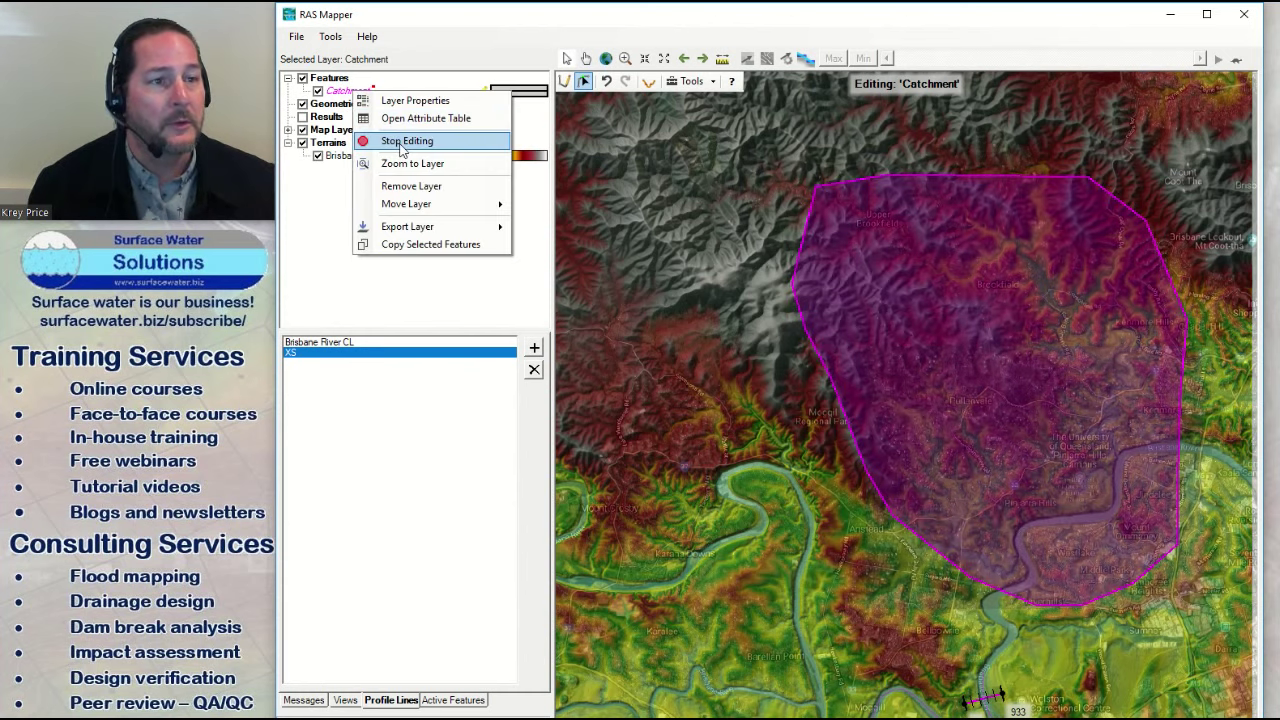
click(405, 141)
click(581, 401)
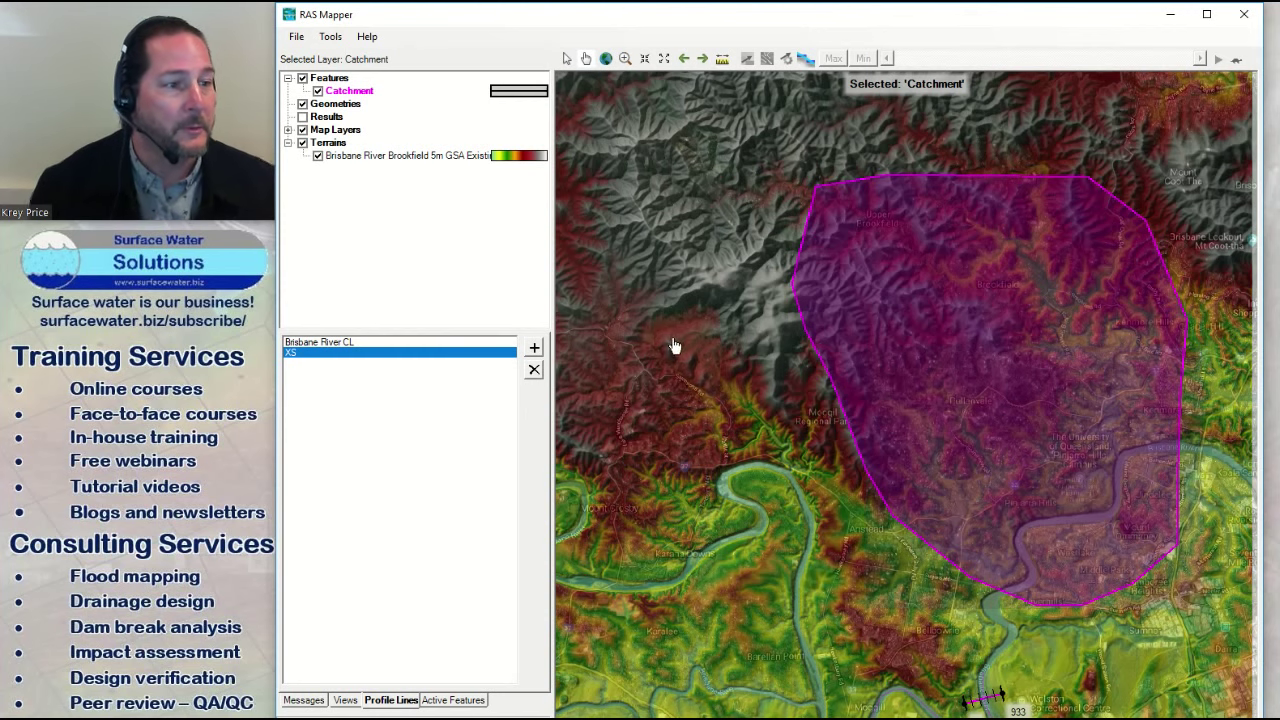
Step: Open the Brisbane River Brookfield terrain's layer properties and inspect its surface fill color ramp options without changing them
double_click(366, 157)
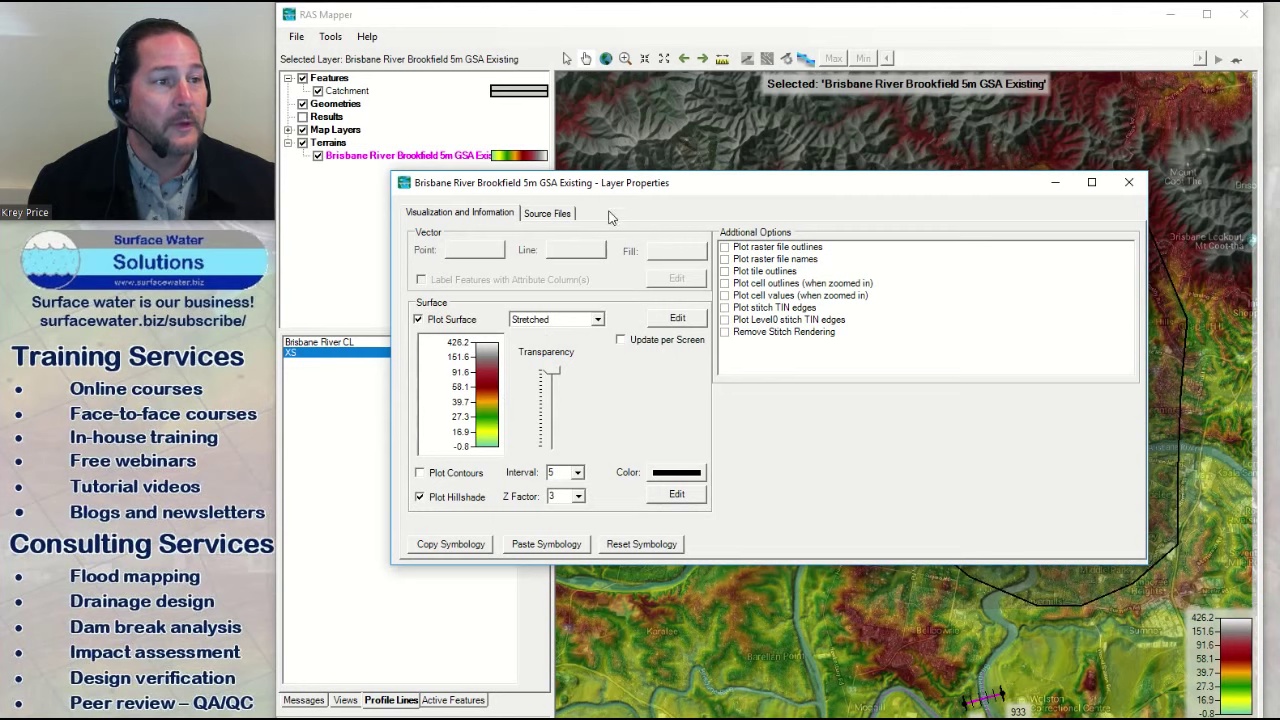
drag(628, 195, 597, 294)
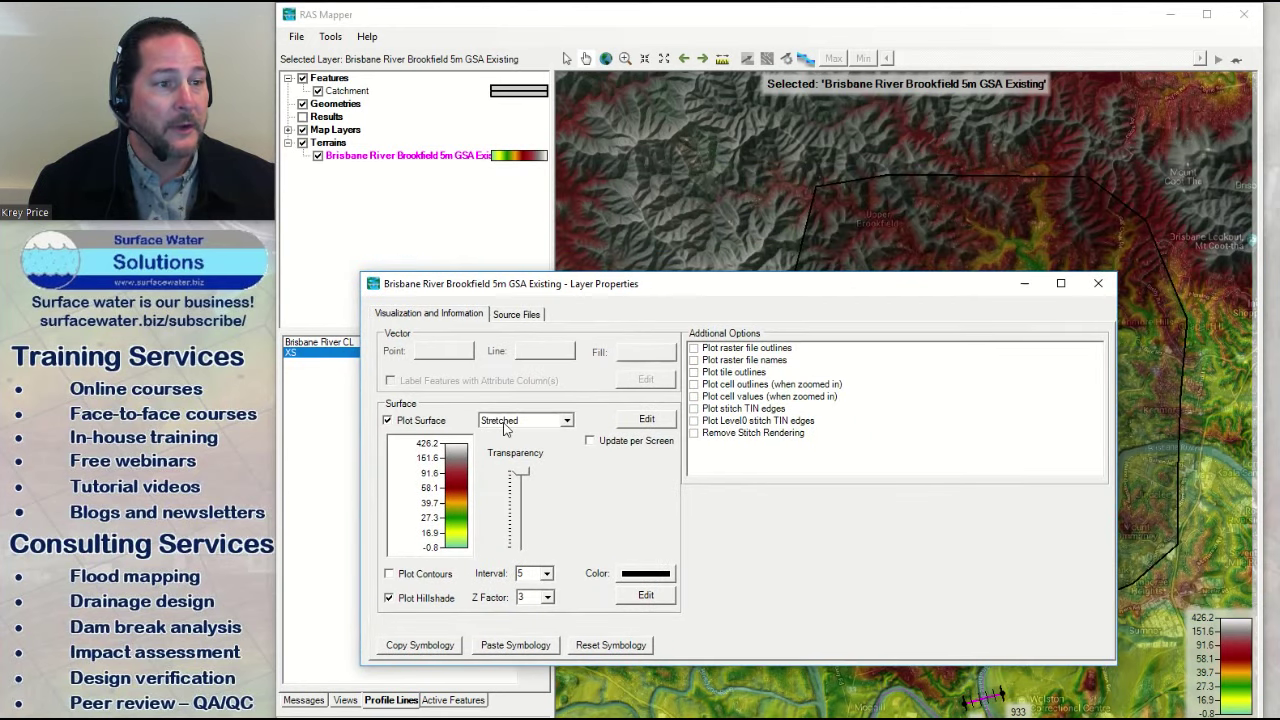
click(462, 490)
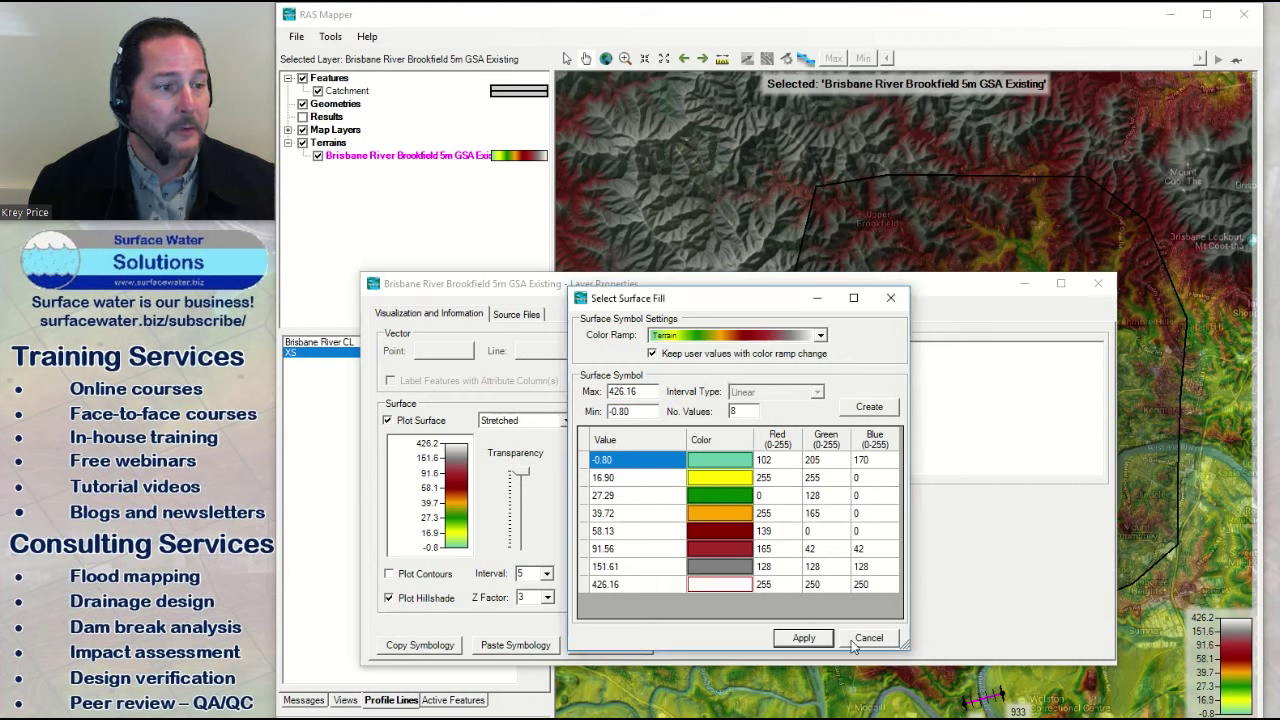
click(821, 337)
click(821, 337)
click(866, 637)
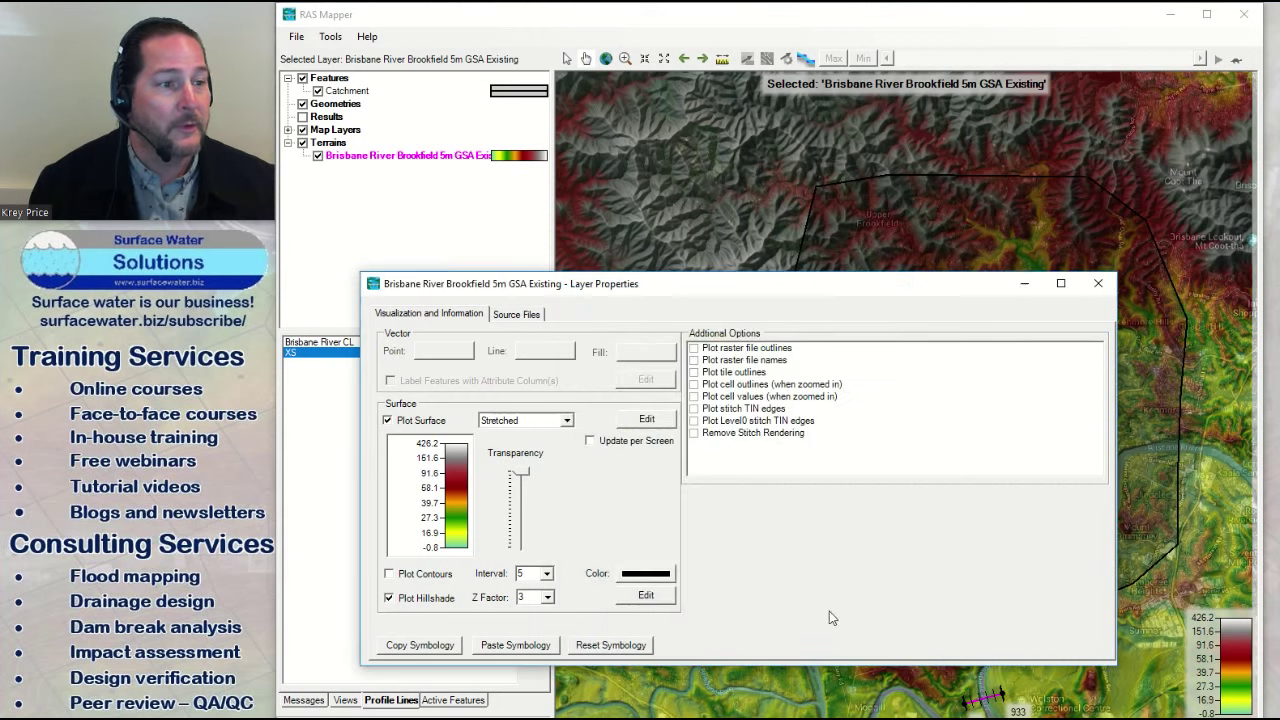
Step: Enable Update per Screen for the terrain's surface colors and turn on contour plotting
click(590, 441)
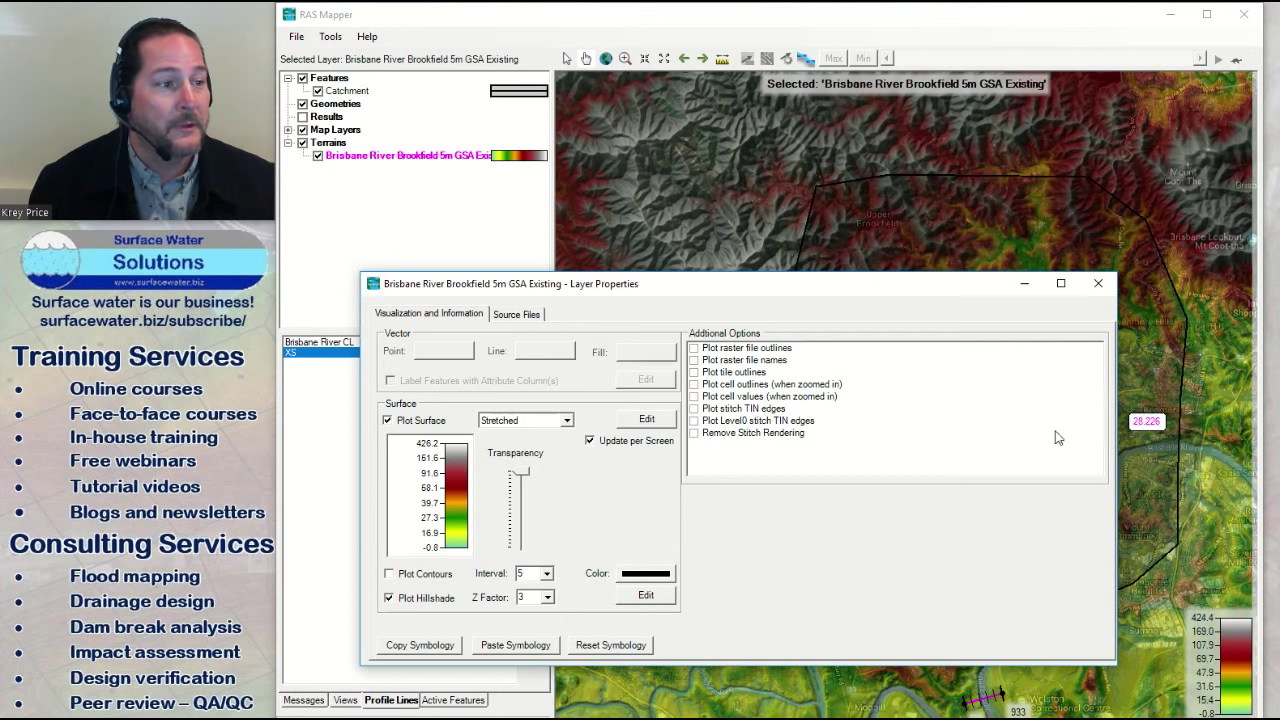
scroll(1180, 438, up, 5)
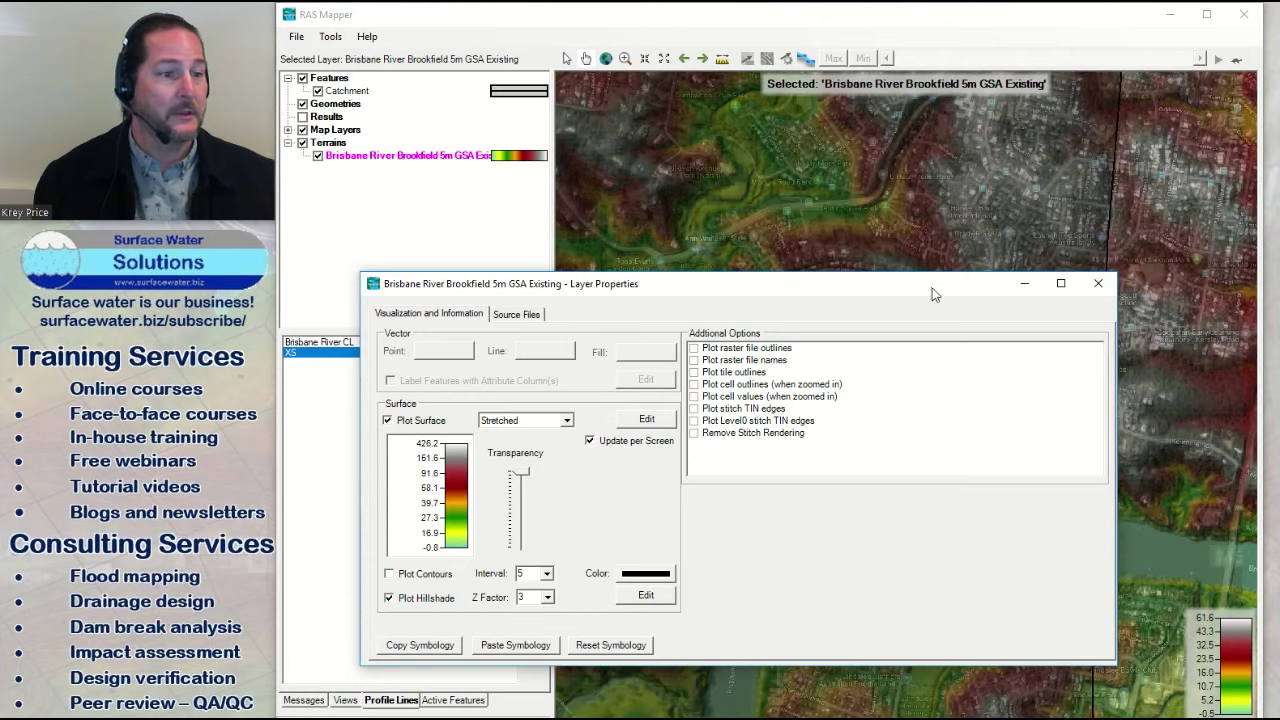
click(389, 574)
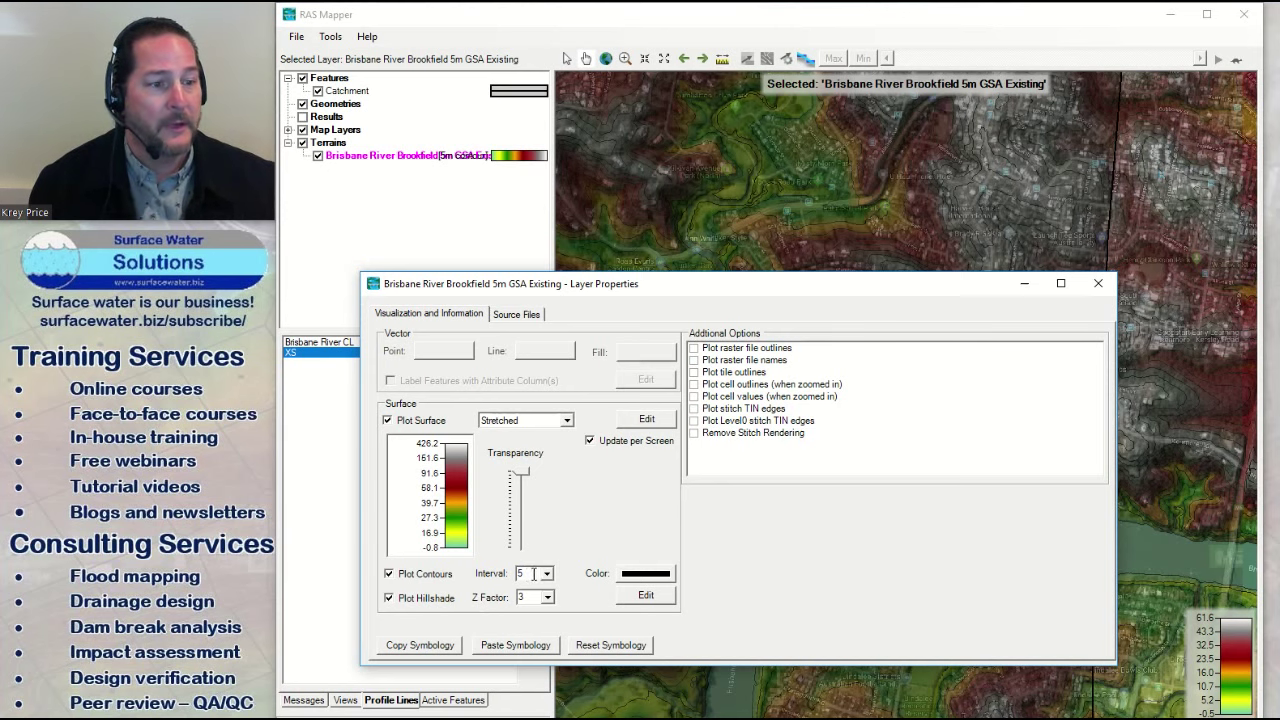
scroll(923, 240, up, 1)
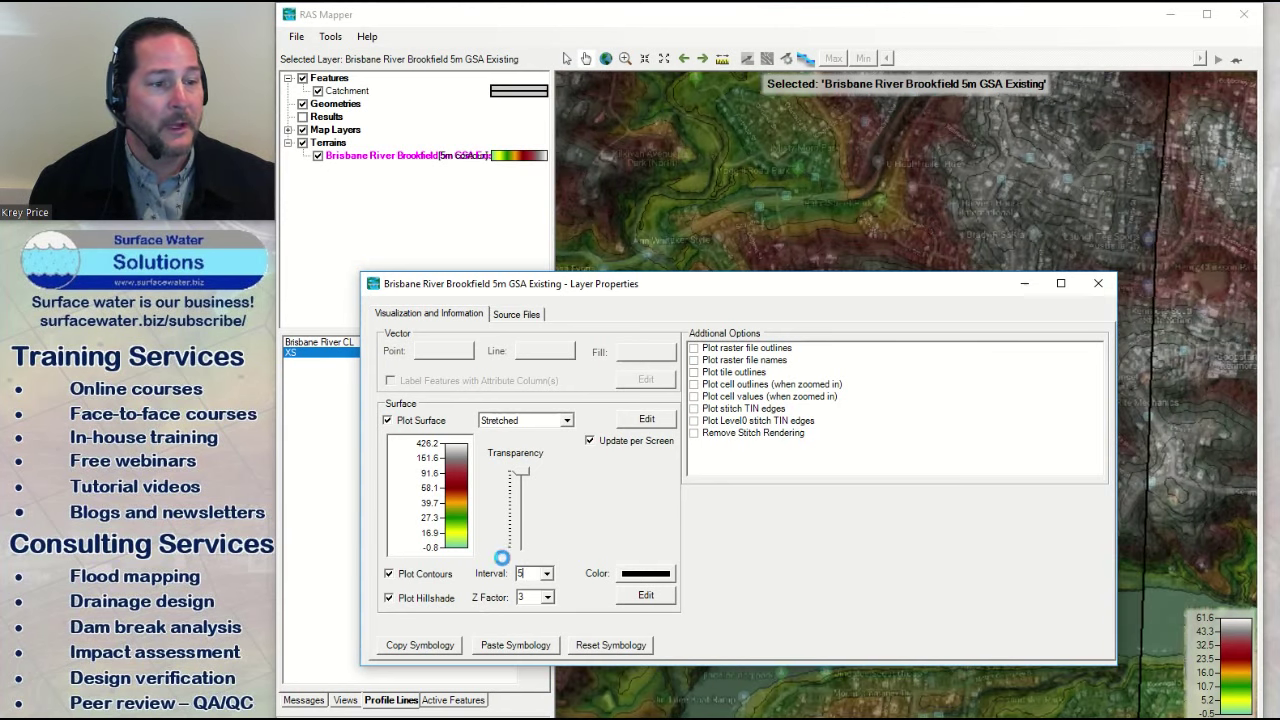
text(3)
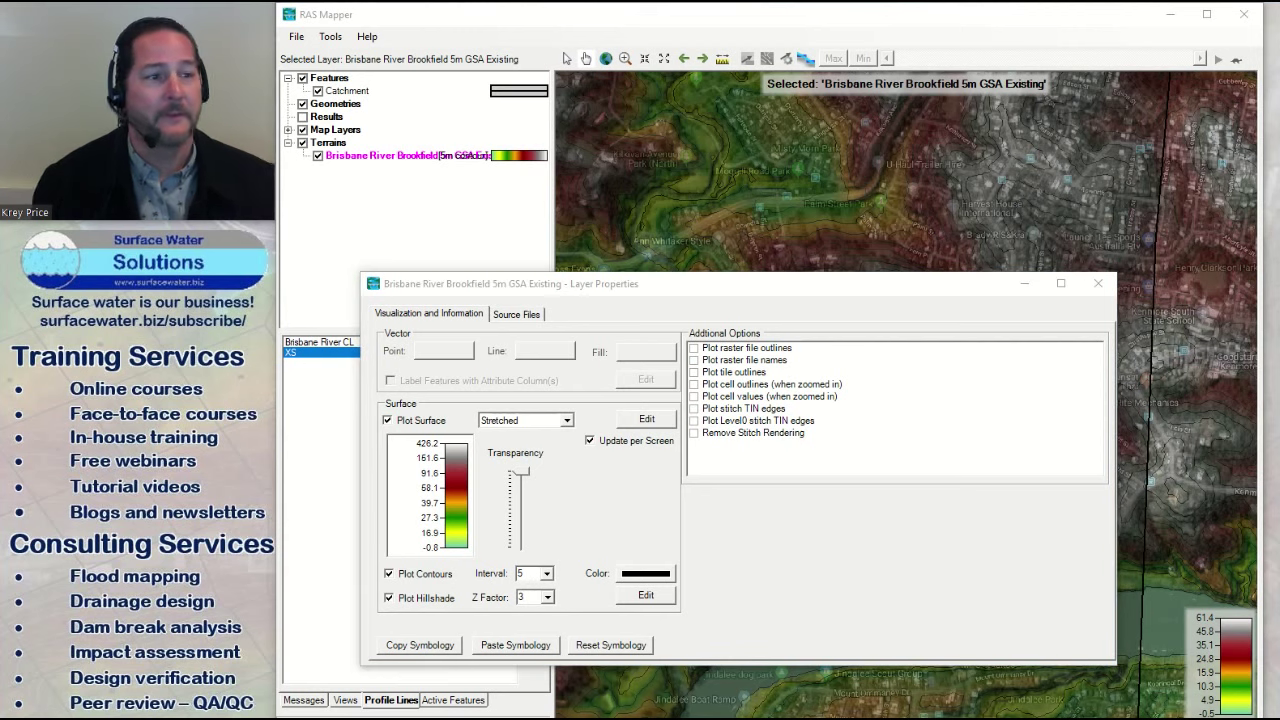
Step: Switch to the main HEC-RAS window and enter "NEVER EVER LEAVE THIS BLANK" as the project description
drag(526, 20, 608, 50)
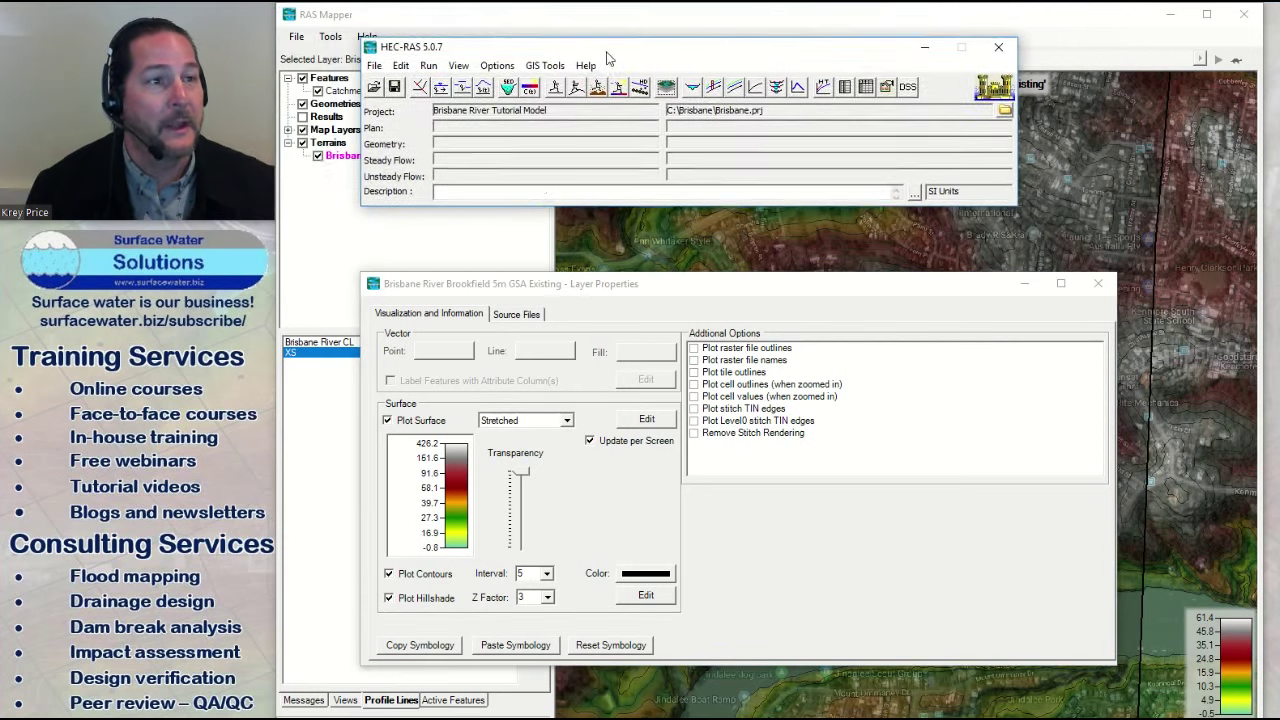
click(572, 196)
text(NEVER EVER )
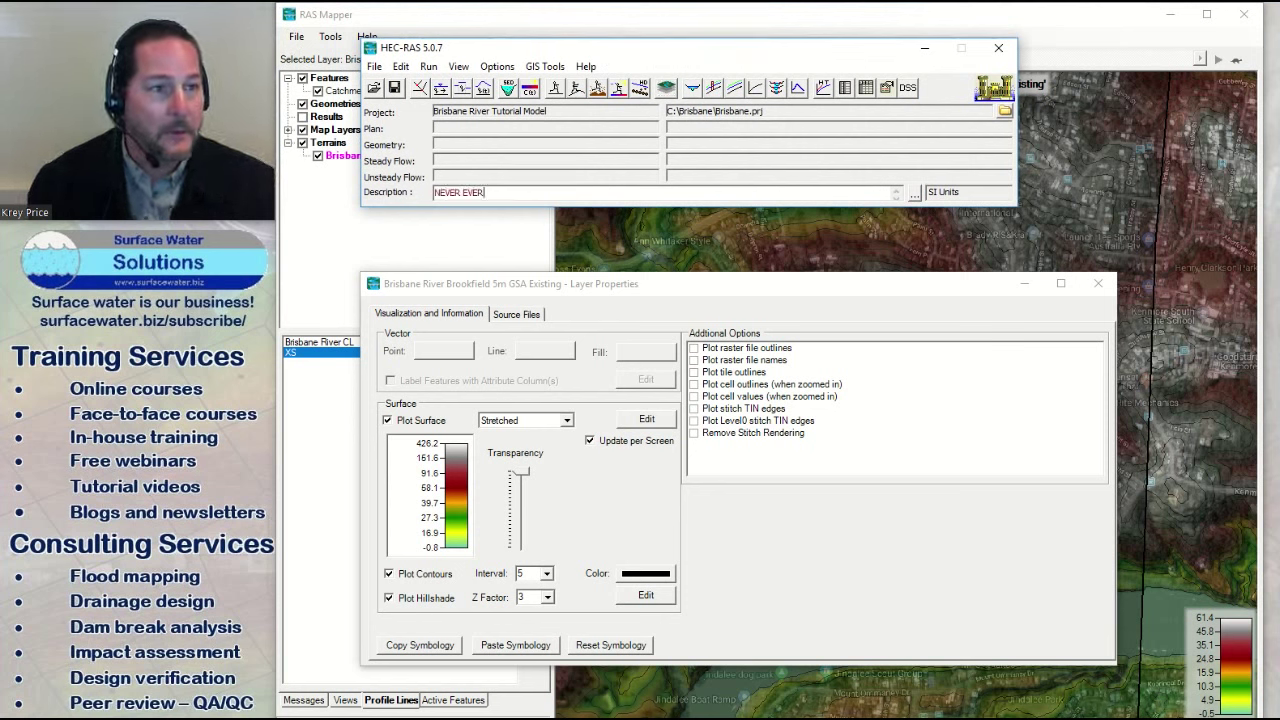
text(LEAVE THIS BL)
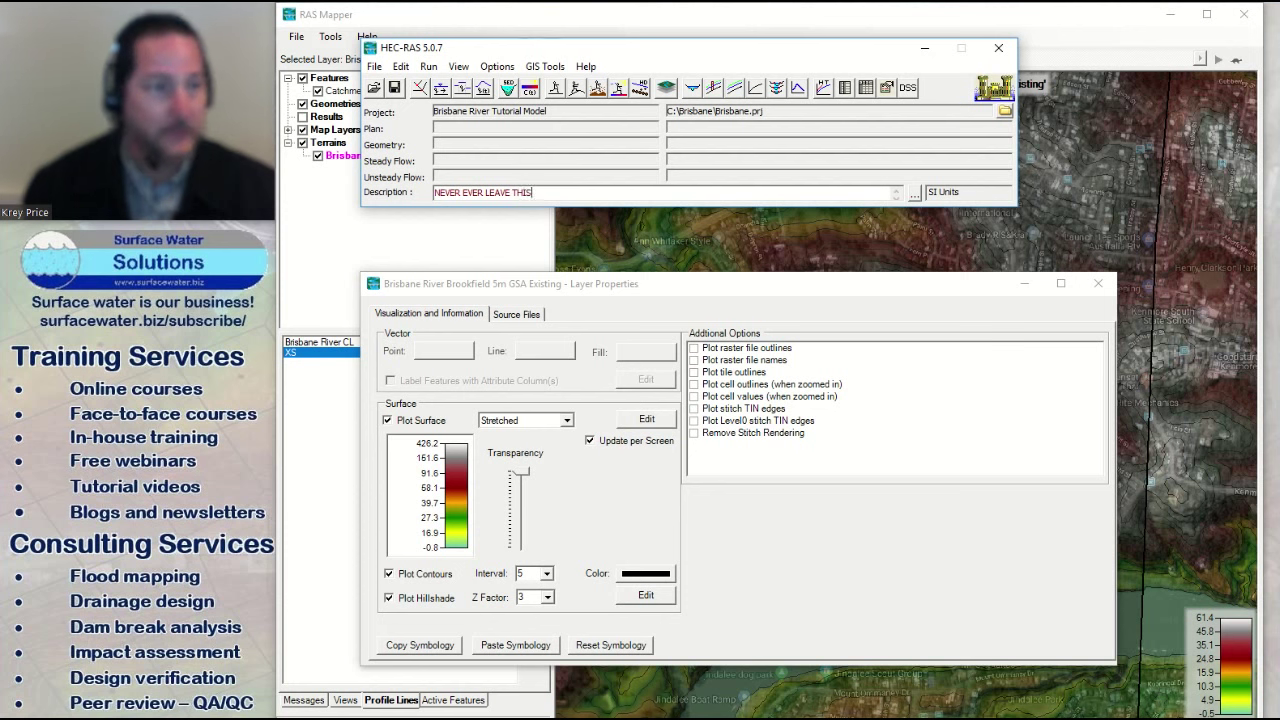
text(ANK)
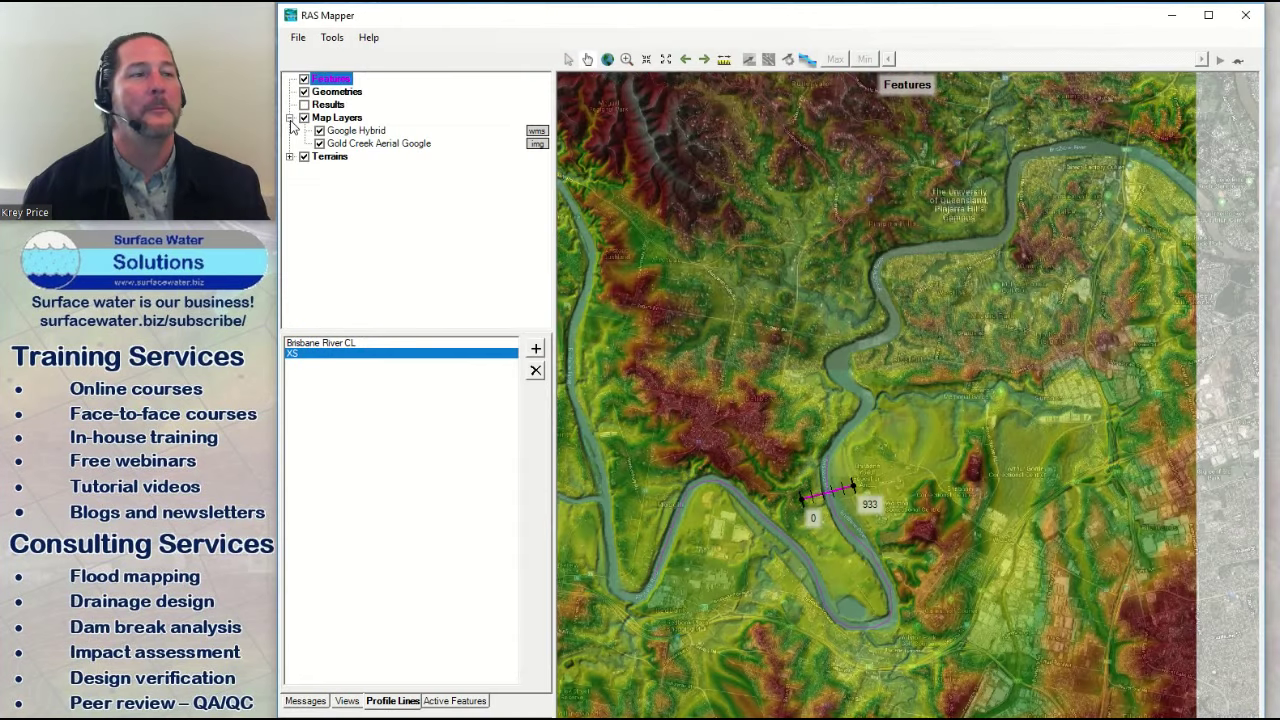
click(289, 118)
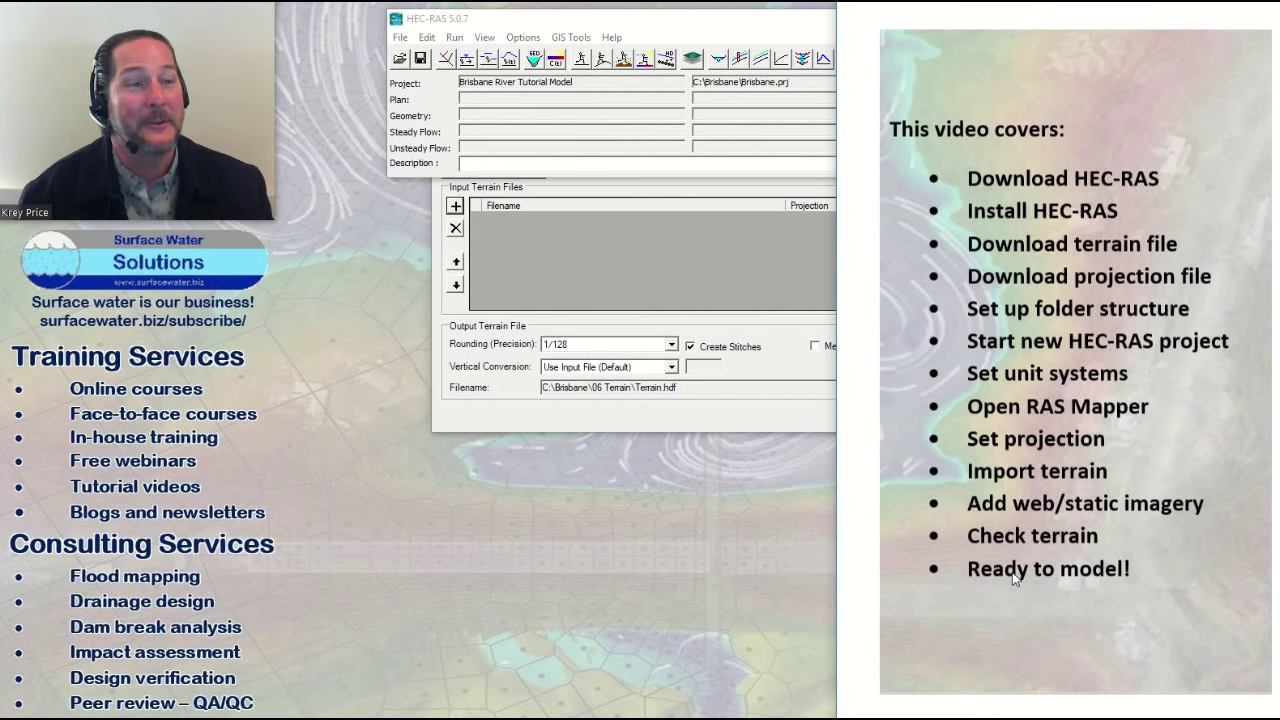
click(707, 213)
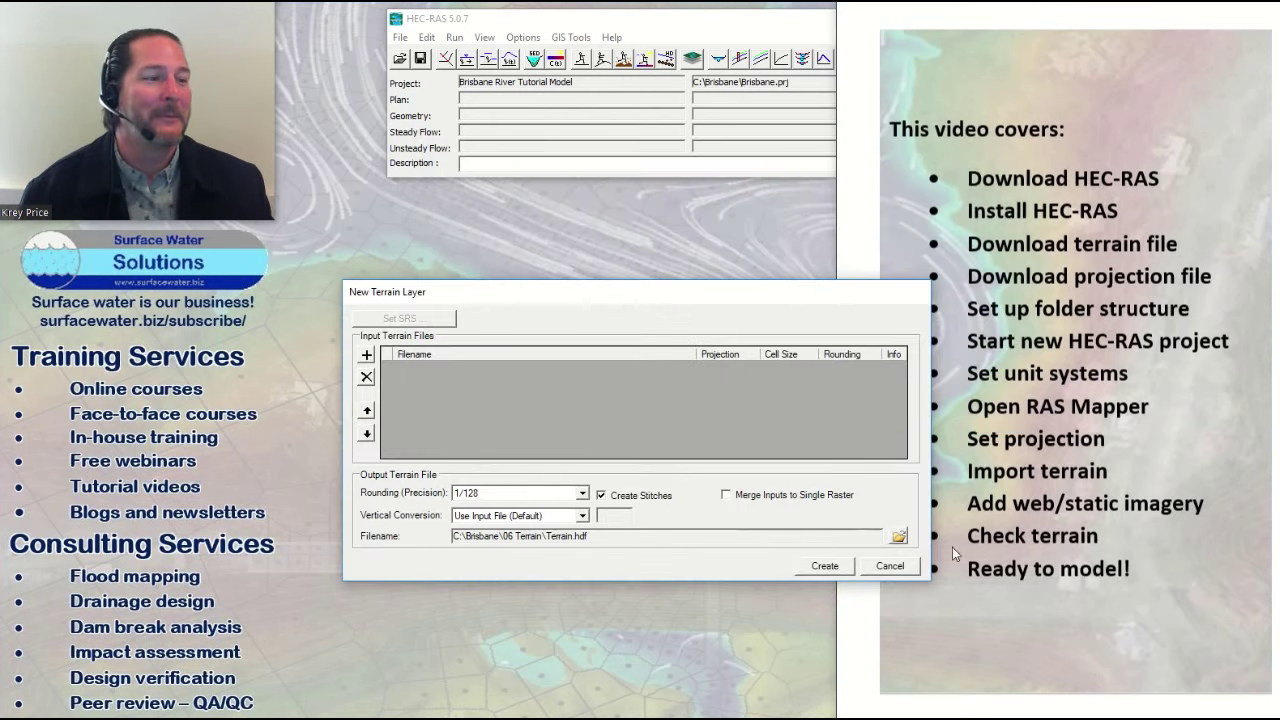
drag(701, 20, 594, 22)
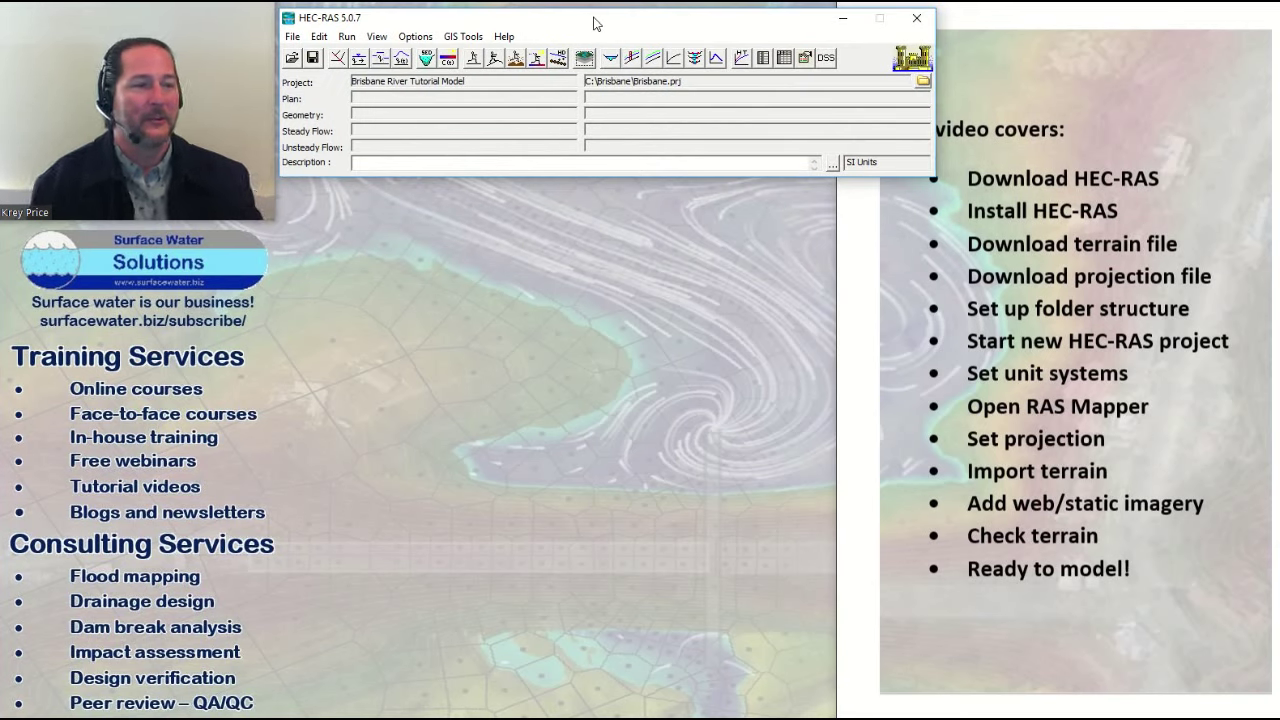